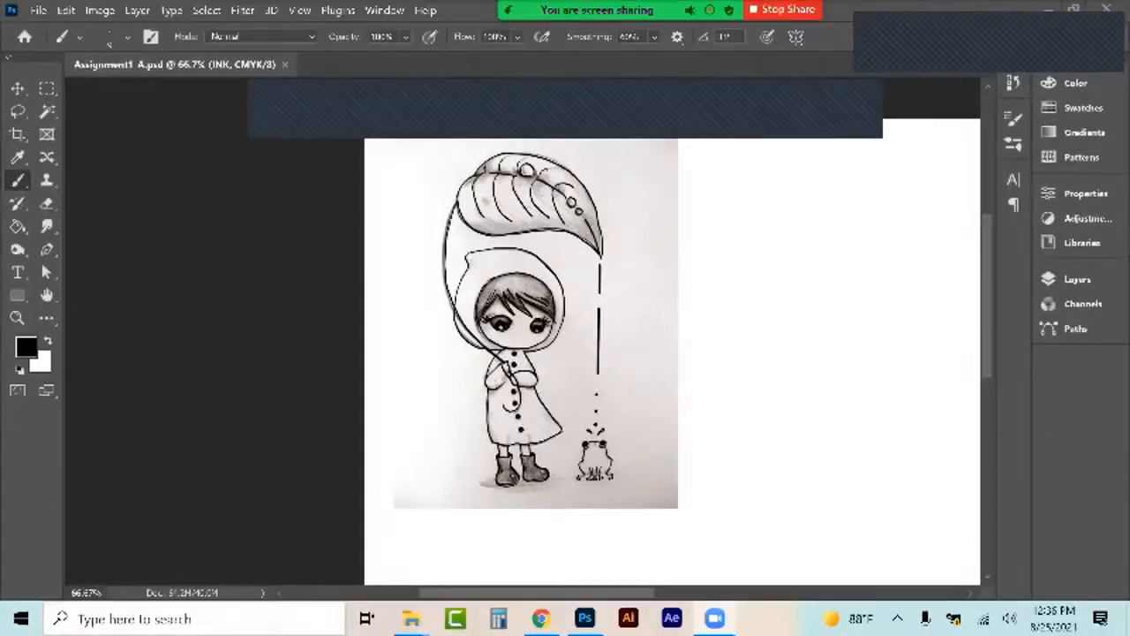
Check the ink line art on its own by temporarily hiding the sketch sample 02 layer.
left_click(1076, 279)
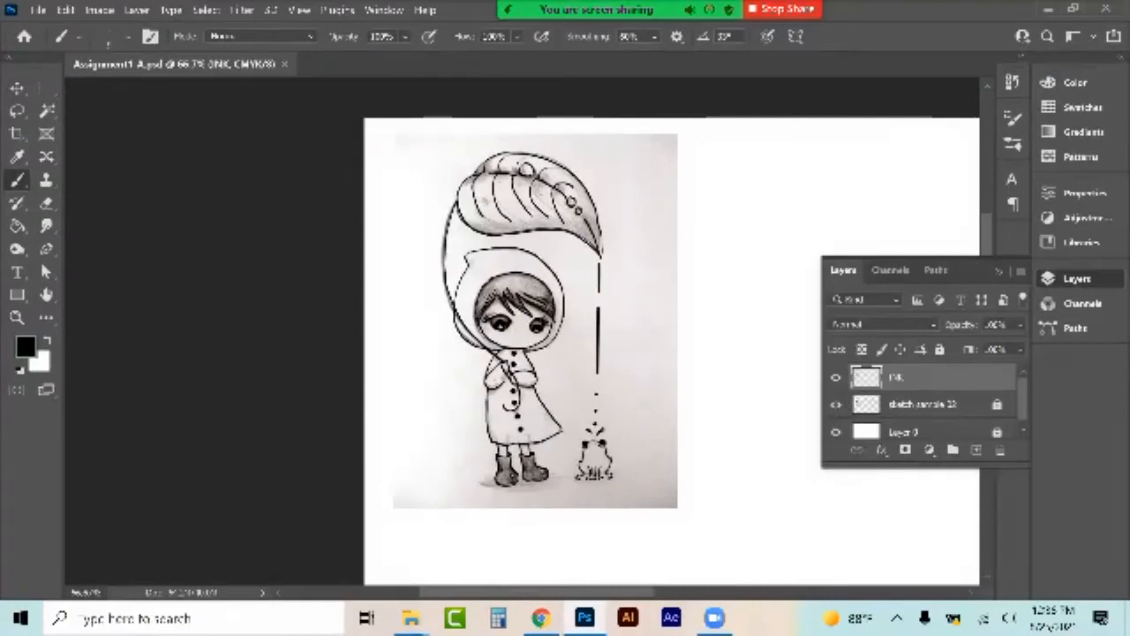
left_click(835, 403)
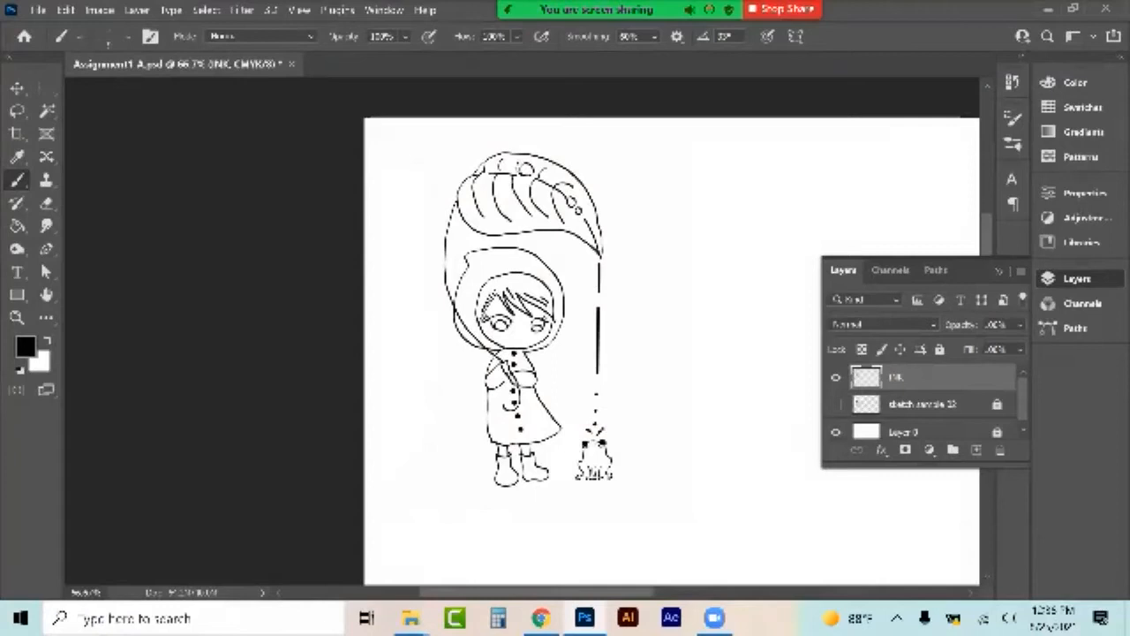
left_click(835, 403)
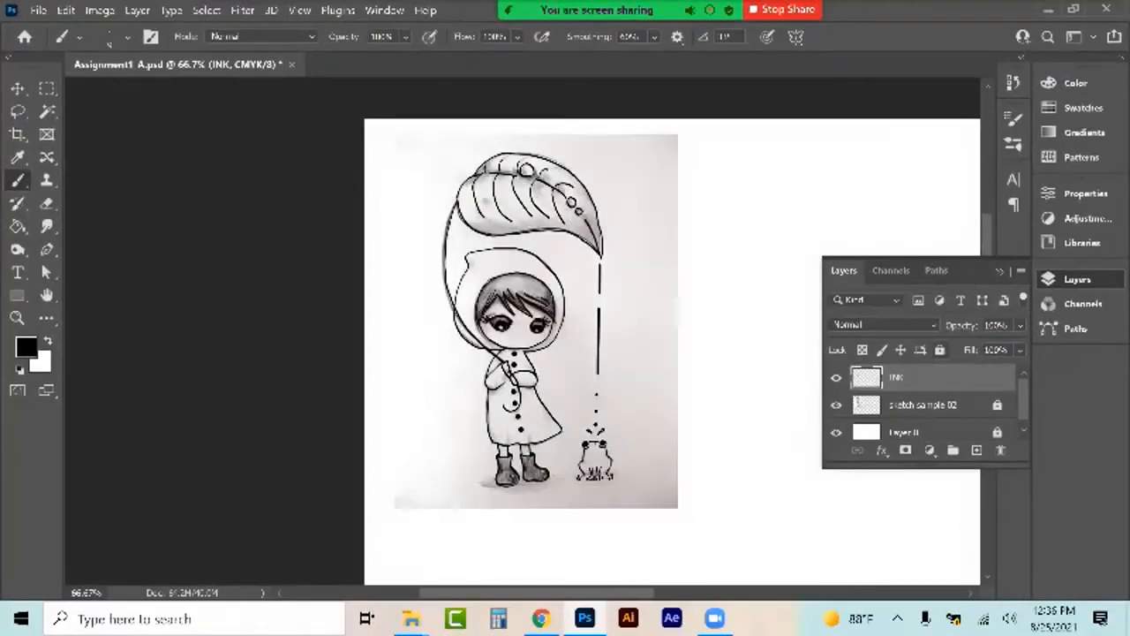
Lock the INK layer and add a new layer named Paint directly above the sketch sample 02 layer.
key("ctrl+slash")
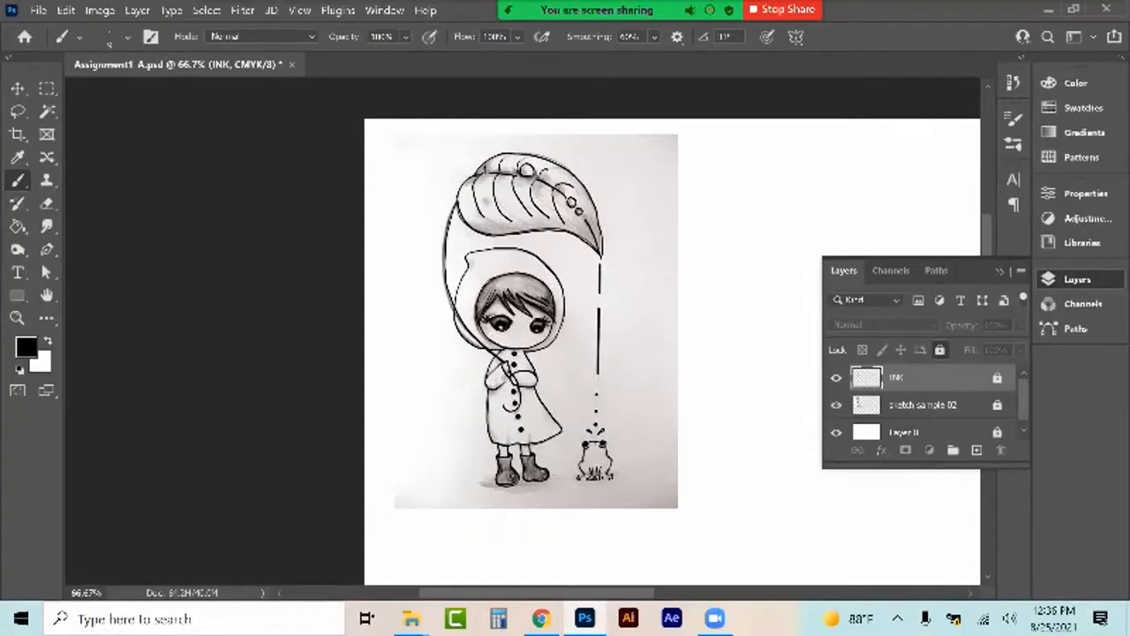
left_click(923, 404)
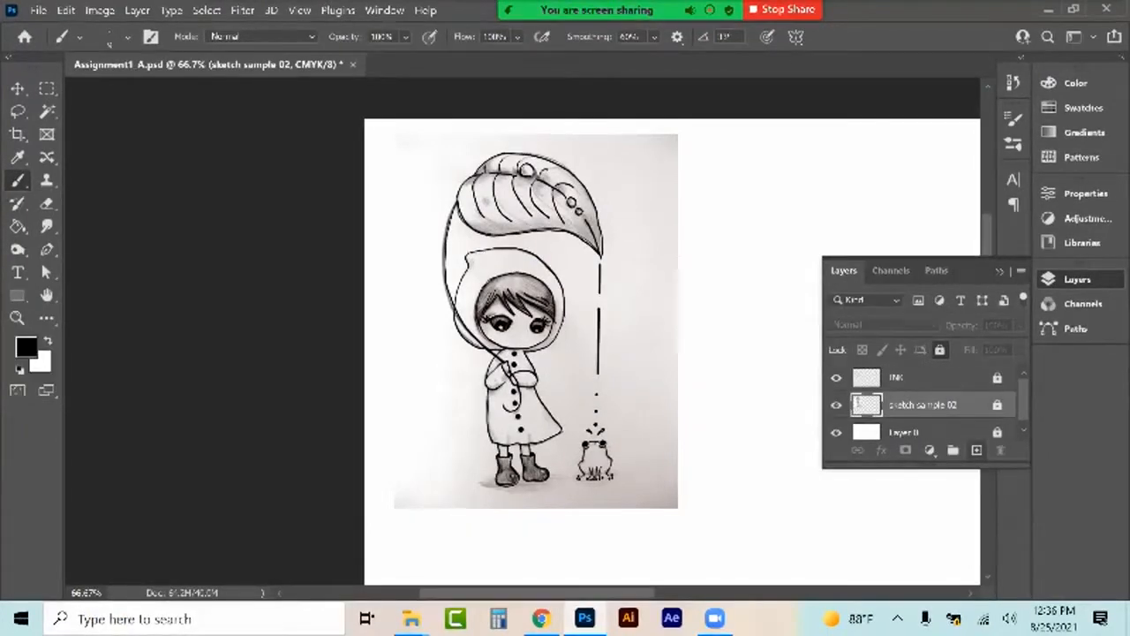
left_click(976, 450)
double_click(903, 404)
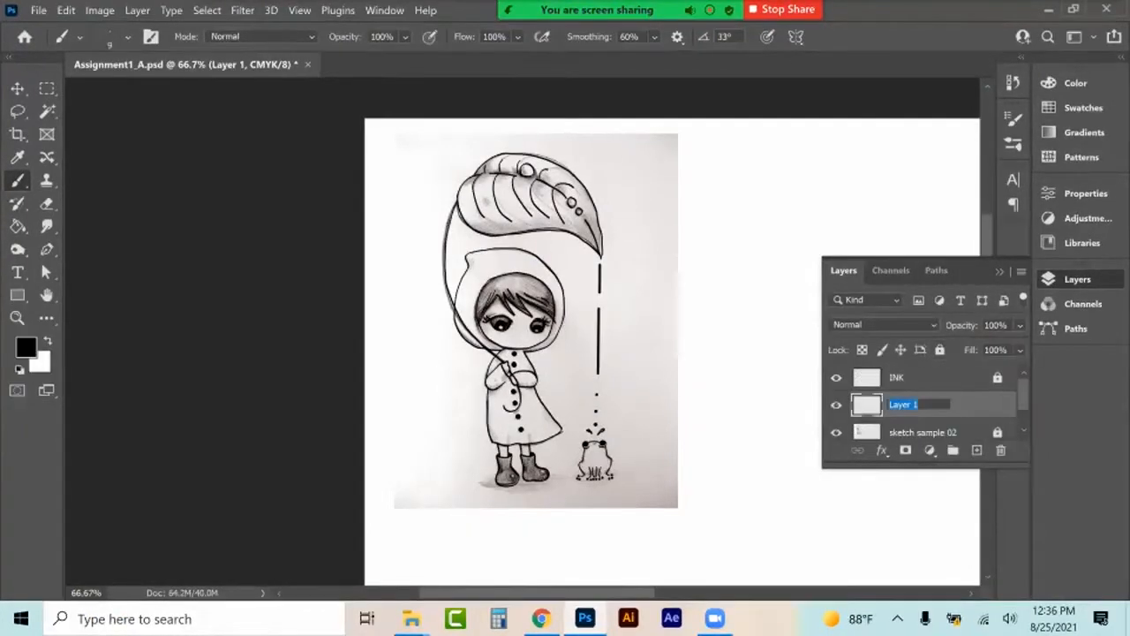
type("Paint")
key("Return")
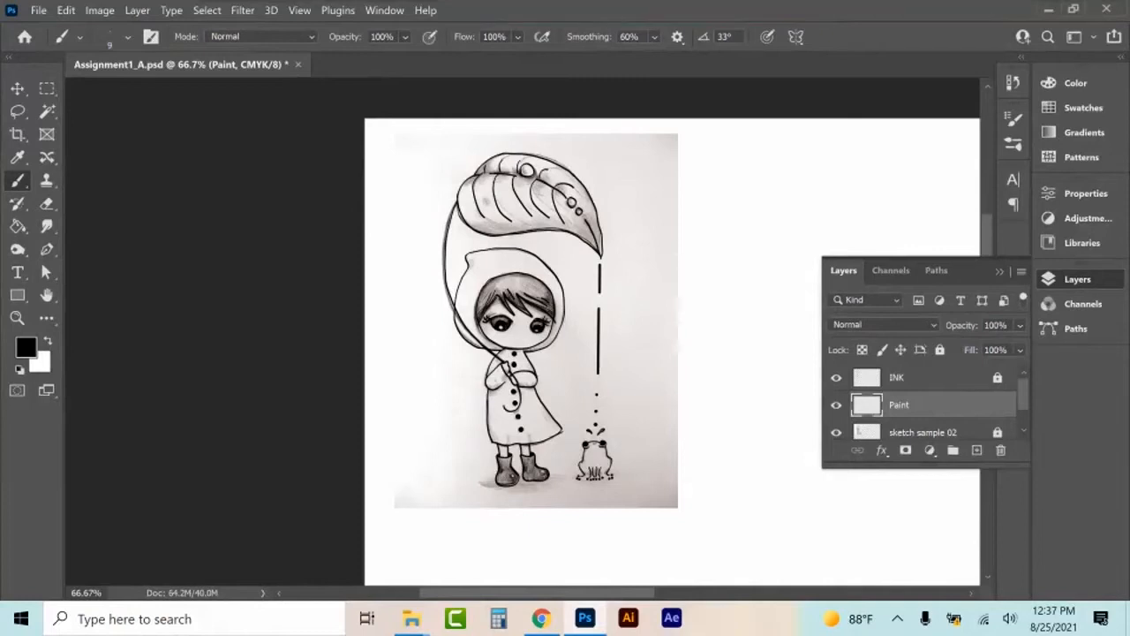
Hide the sketch sample 02 layer so only the ink outlines of the girl's face and eyes show.
key("z")
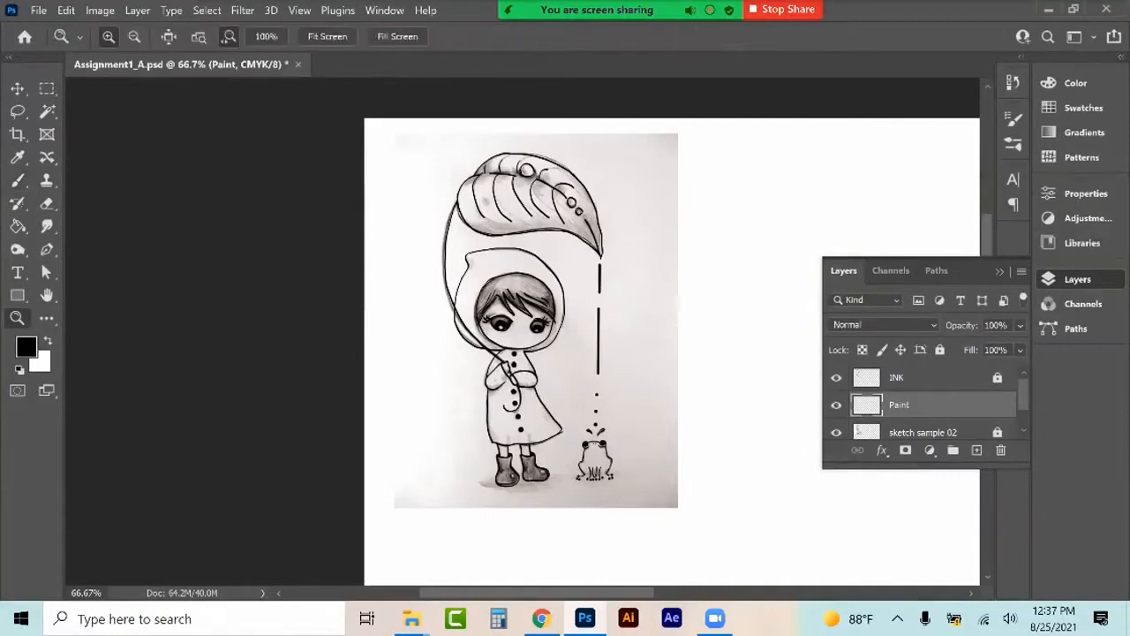
key("ctrl+plus")
key("ctrl+plus")
key("ctrl+plus")
key("ctrl+plus")
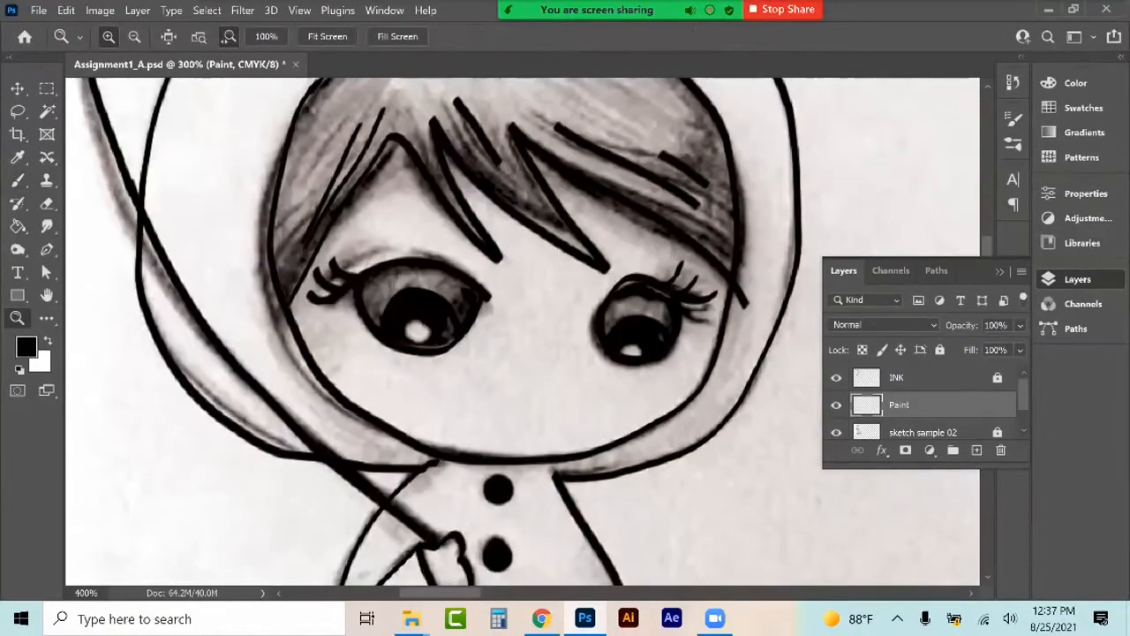
key("ctrl+plus")
key("ctrl+plus")
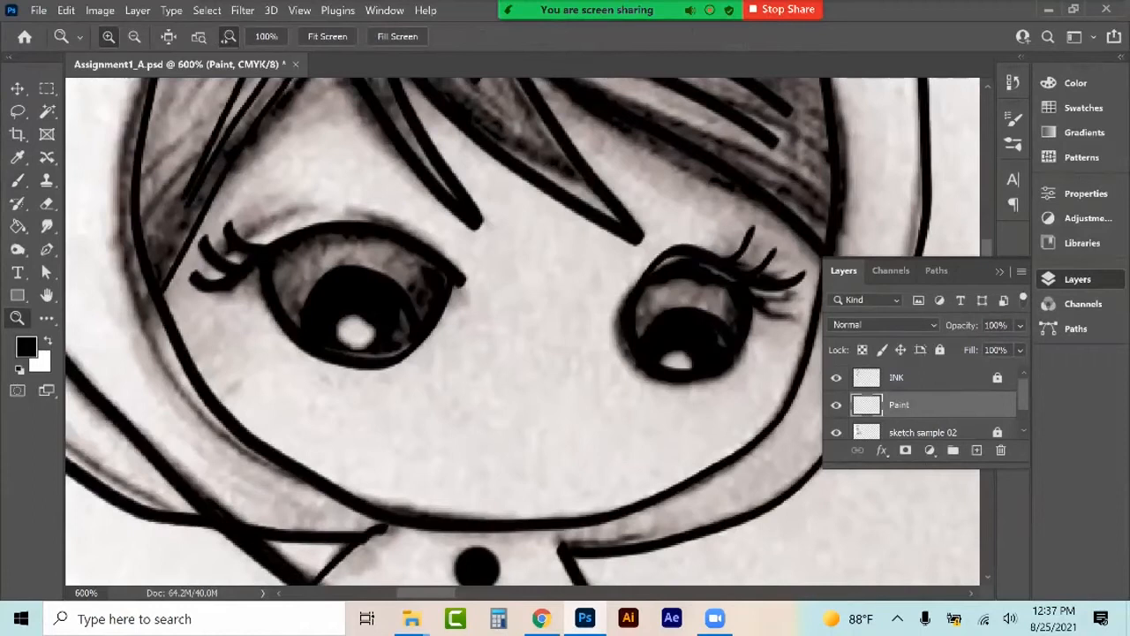
key("ctrl+plus")
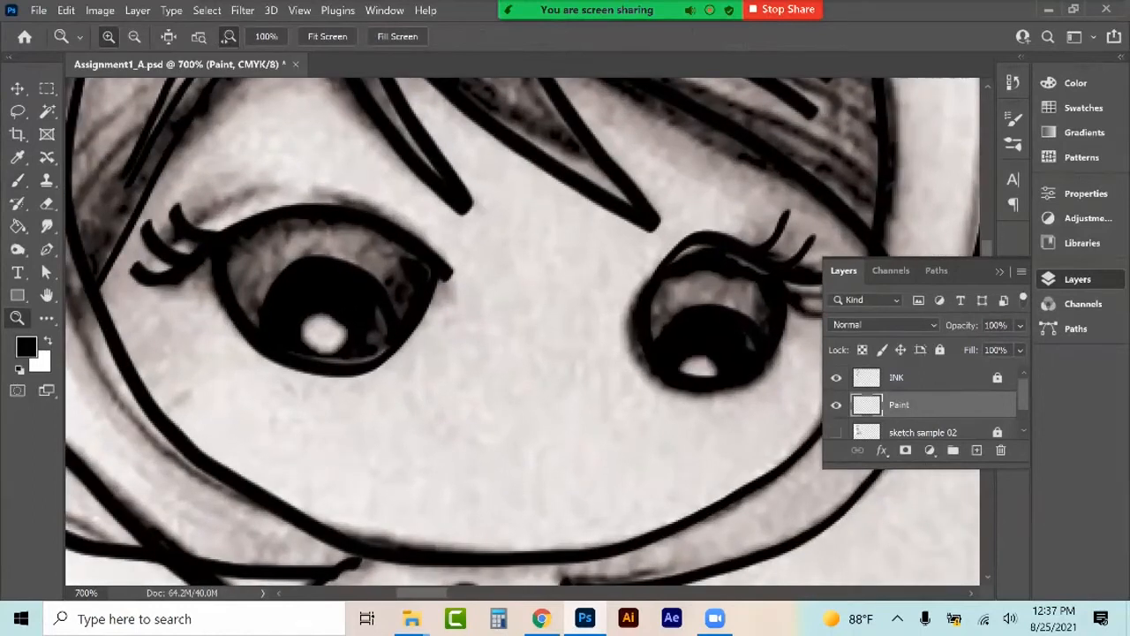
left_click(836, 431)
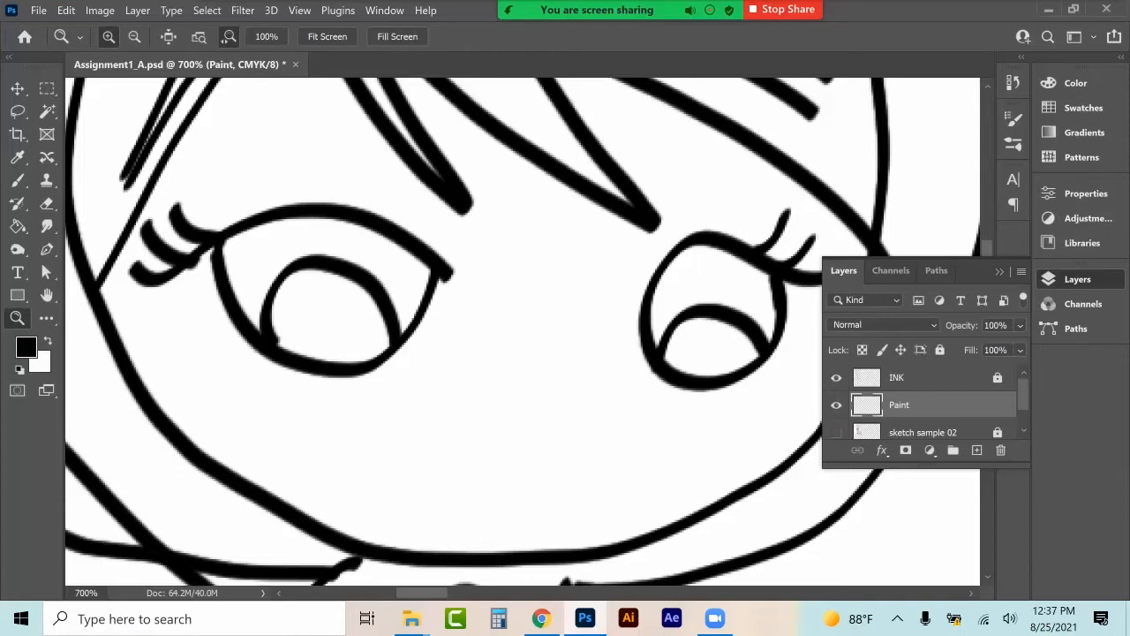
Set the foreground color to a bright blue with a hue of 216°.
left_click(26, 347)
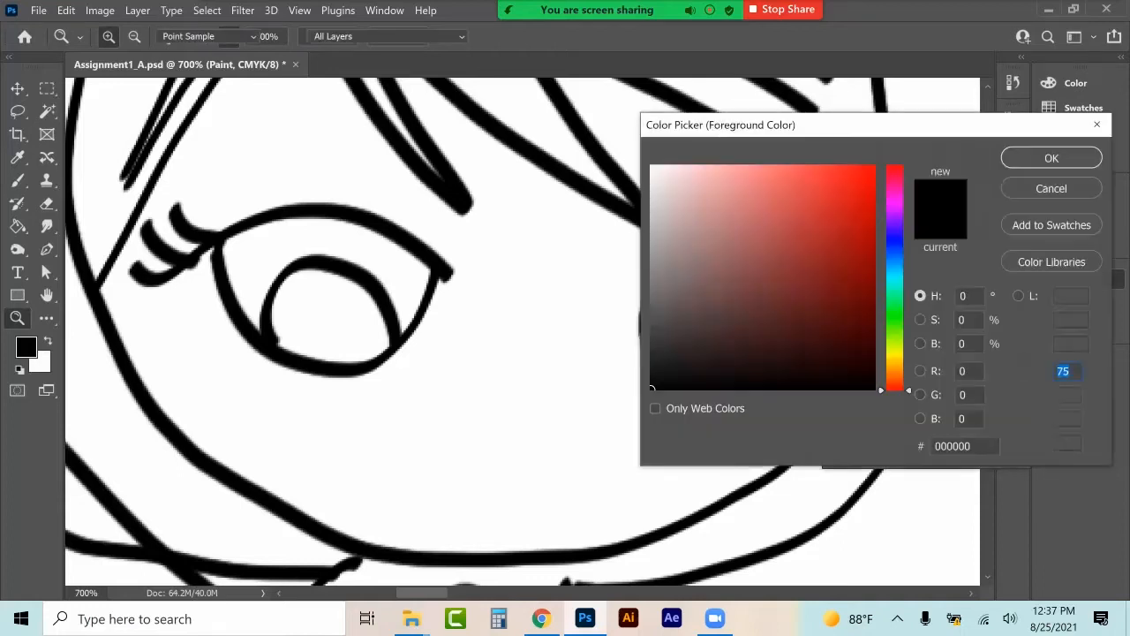
left_click_drag(894, 243, 894, 255)
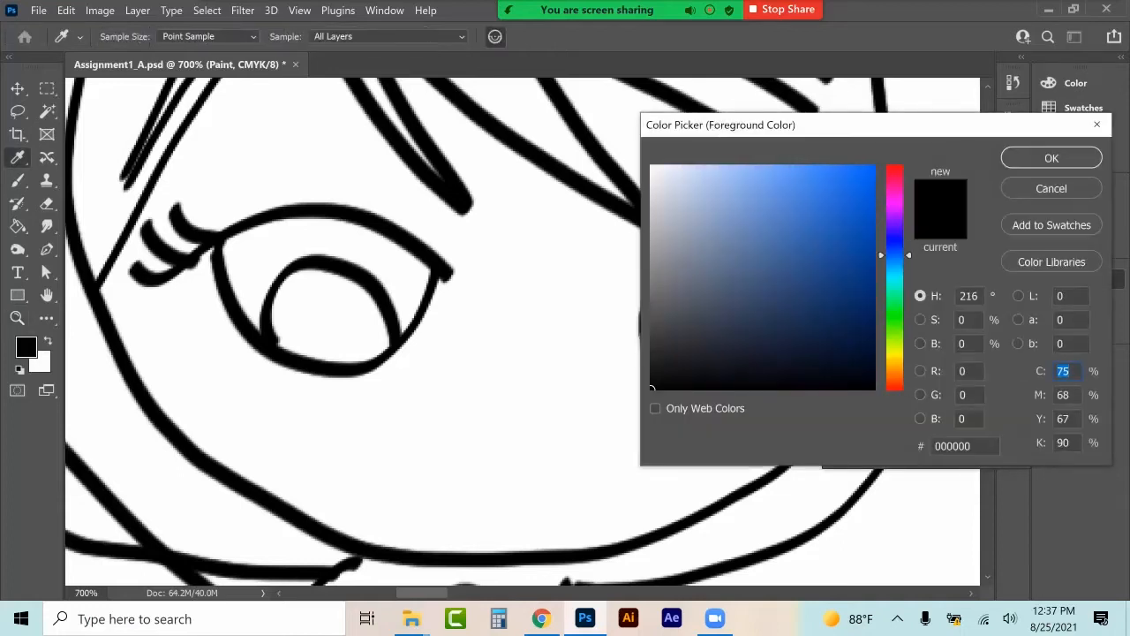
left_click(832, 181)
left_click(1051, 158)
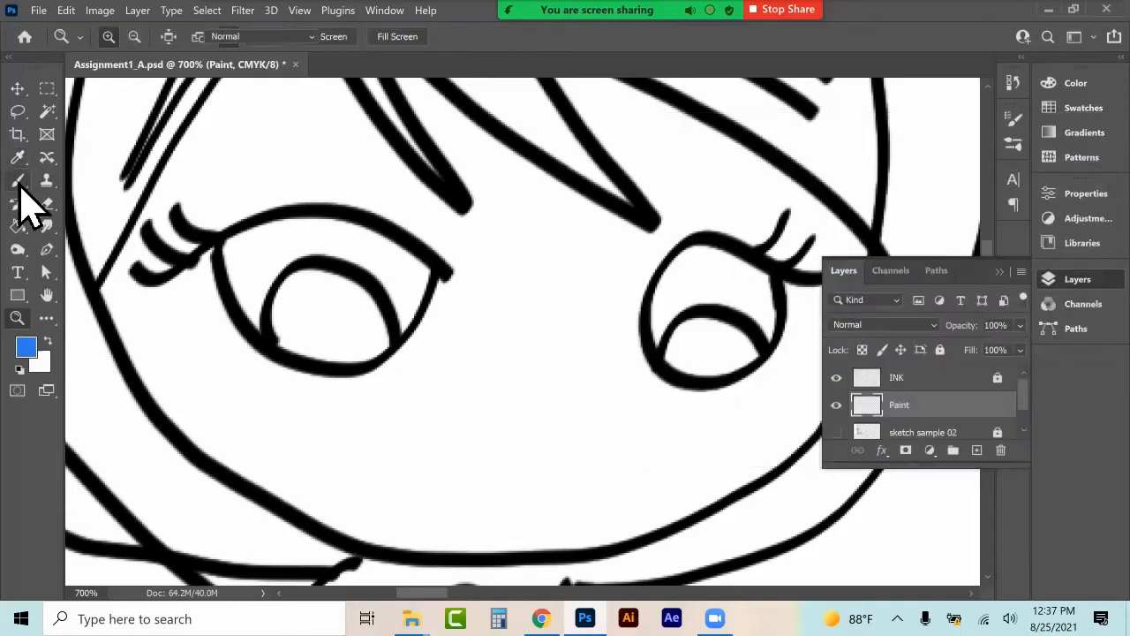
Set the brush size to 23 px and paint blue along the upper middle of the left eye's iris.
left_click(19, 182)
left_click(113, 39)
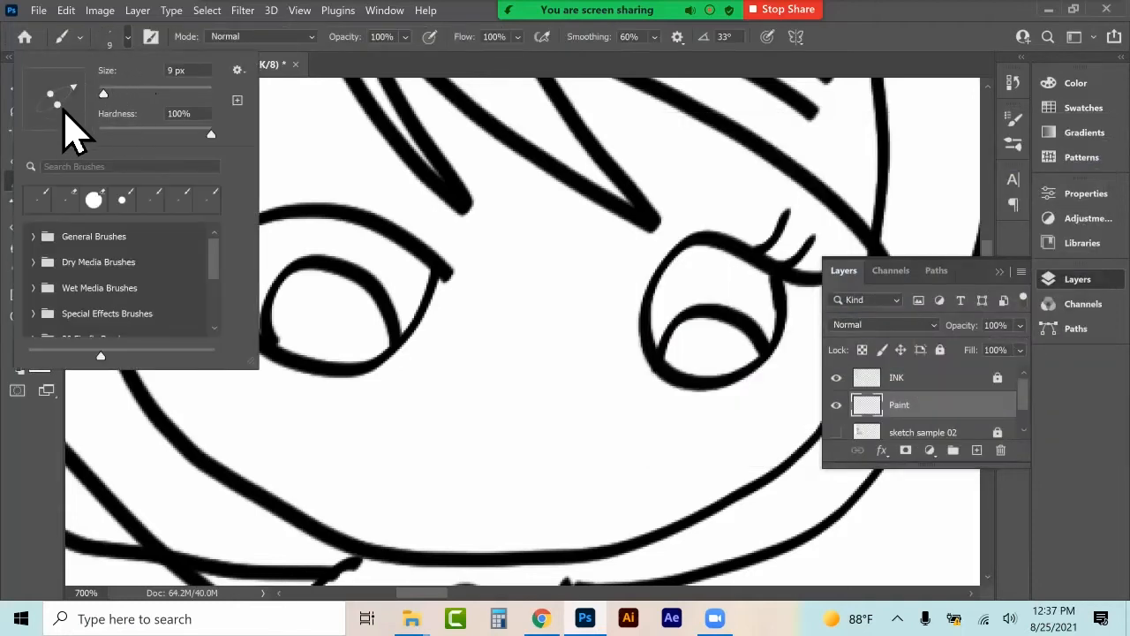
left_click_drag(104, 94, 119, 98)
left_click(179, 70)
left_click(325, 237)
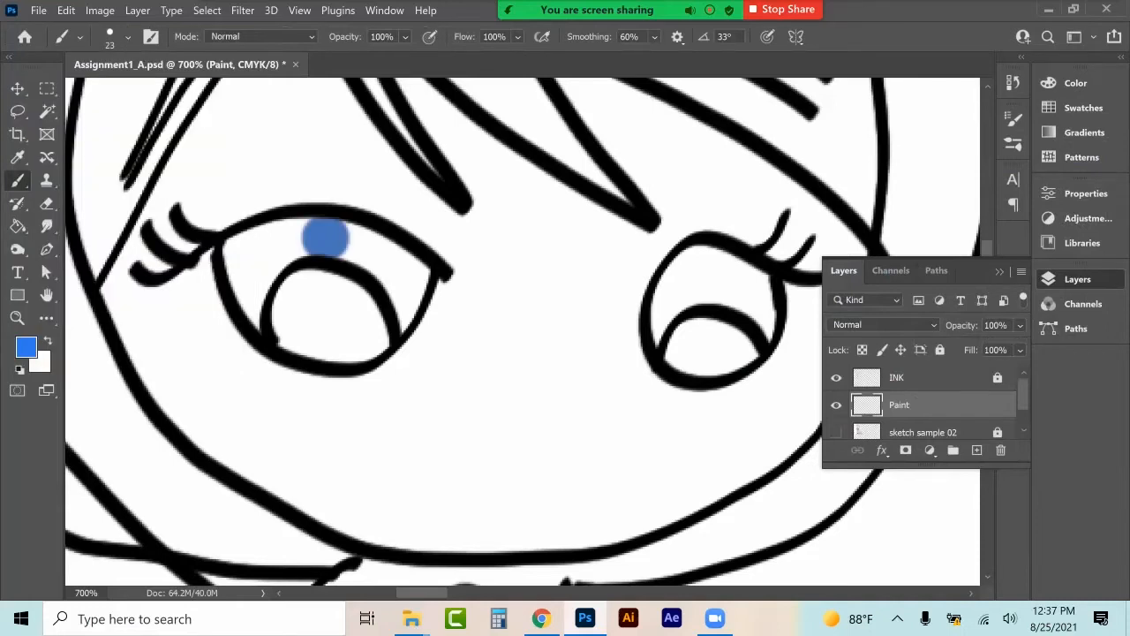
left_click_drag(326, 238, 358, 244)
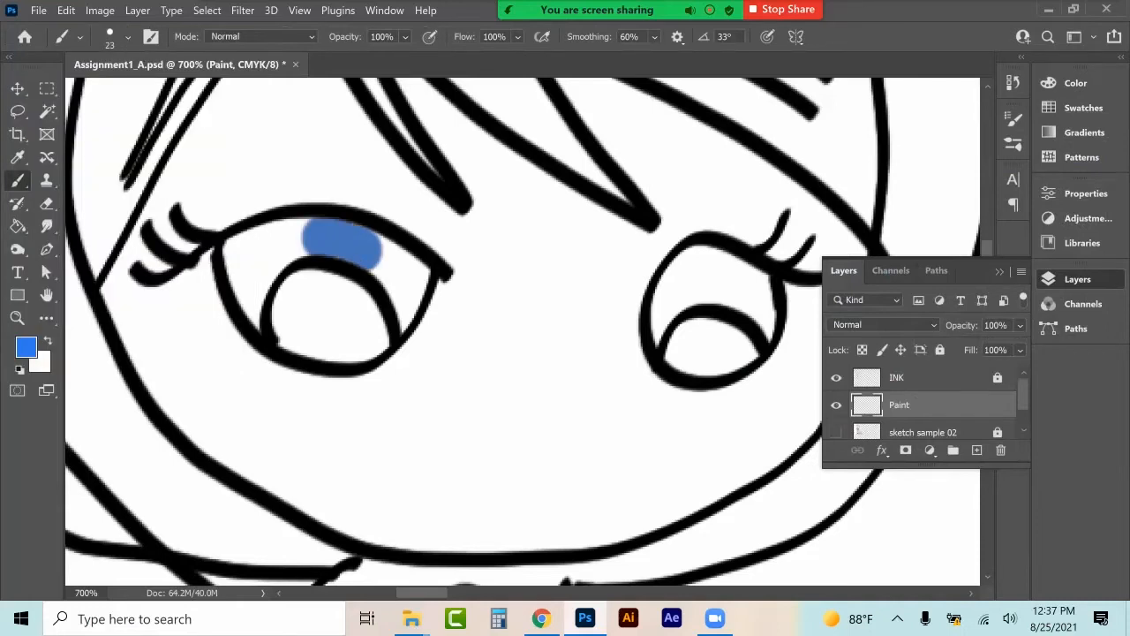
Set the brush smoothing to 0% and paint the rest of the left eye's iris blue around the pupil.
left_click(655, 36)
left_click_drag(694, 56, 646, 56)
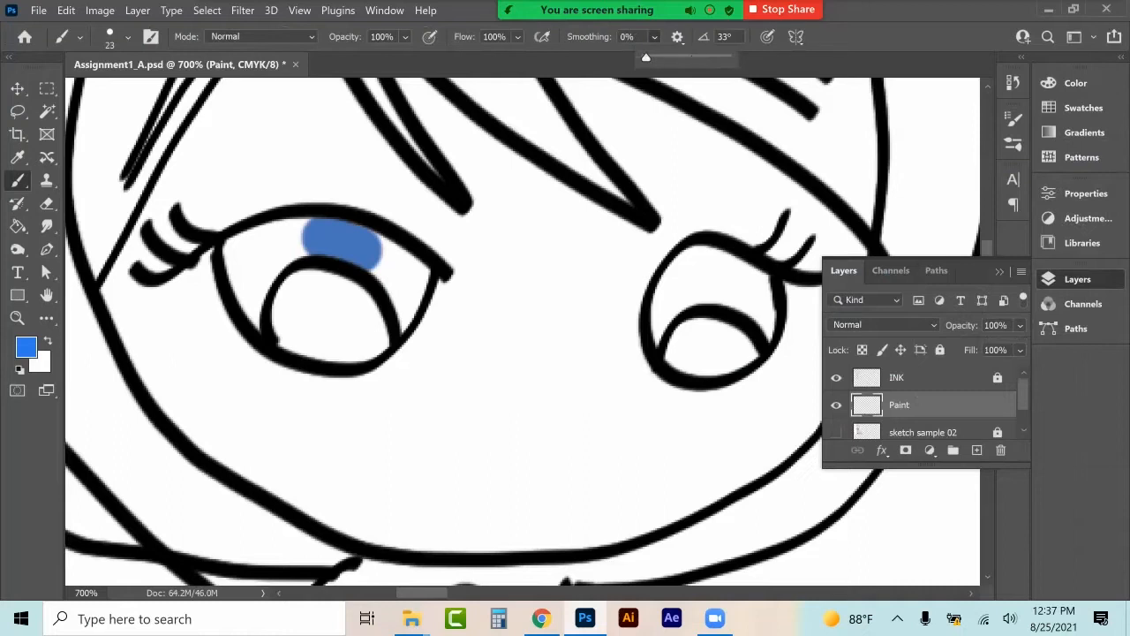
mouse_move(365, 250)
left_mouse_down()
mouse_move(402, 285)
mouse_move(416, 278)
mouse_move(399, 259)
left_mouse_up()
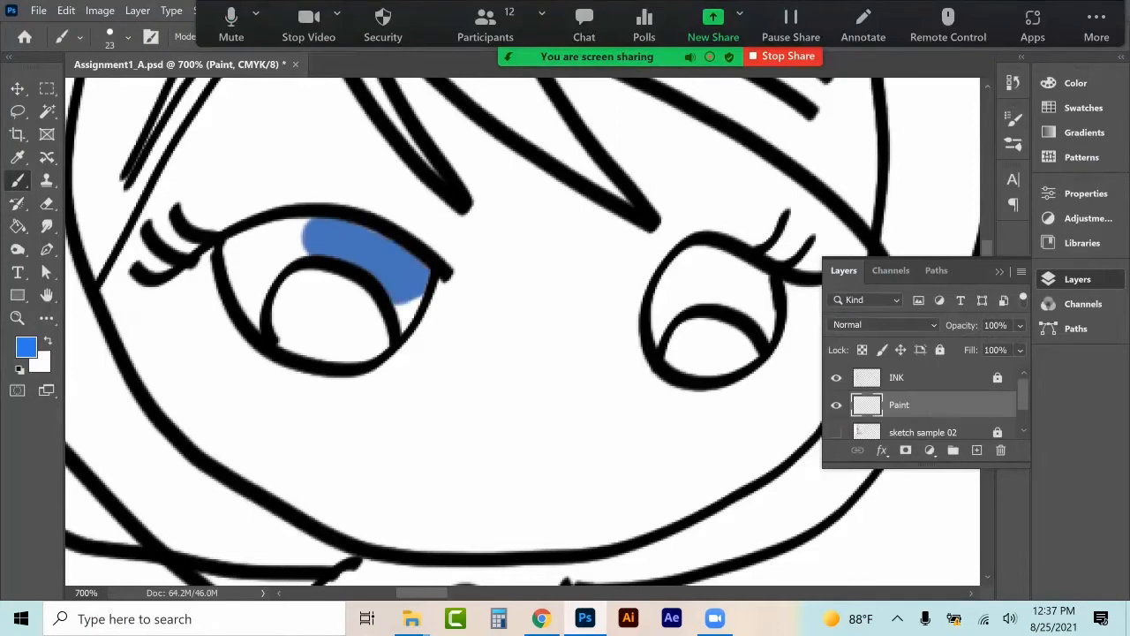
mouse_move(325, 237)
left_mouse_down()
mouse_move(279, 240)
mouse_move(256, 296)
mouse_move(272, 267)
mouse_move(287, 269)
mouse_move(226, 325)
mouse_move(237, 344)
left_mouse_up()
left_click_drag(408, 296, 418, 335)
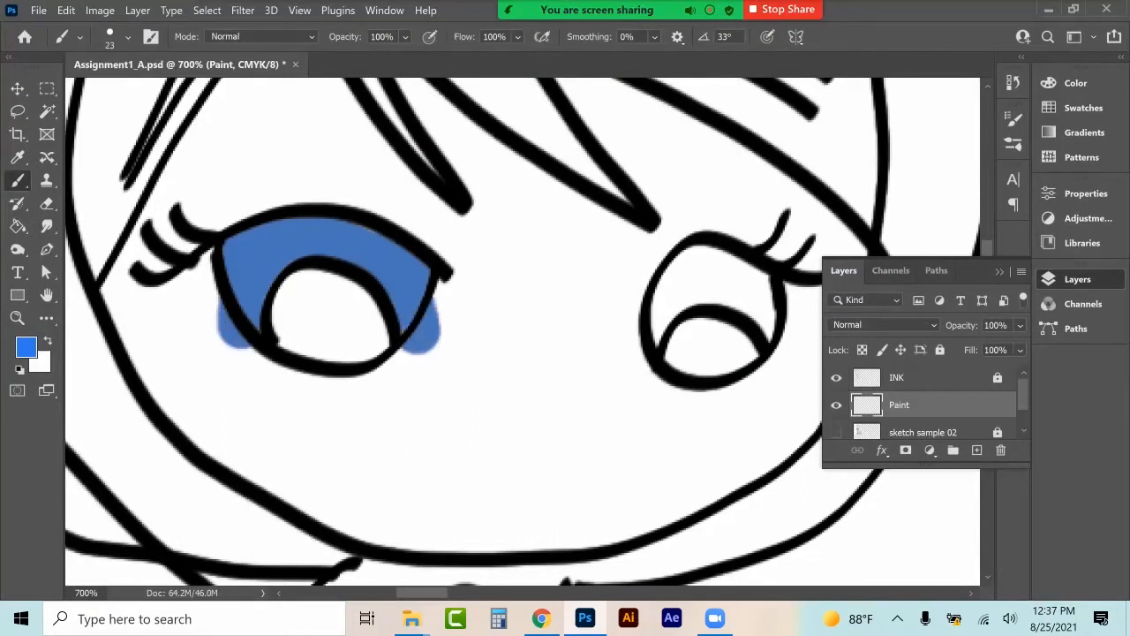
Erase the blue paint that spills outside both sides of the left eye's outline.
left_click(47, 203)
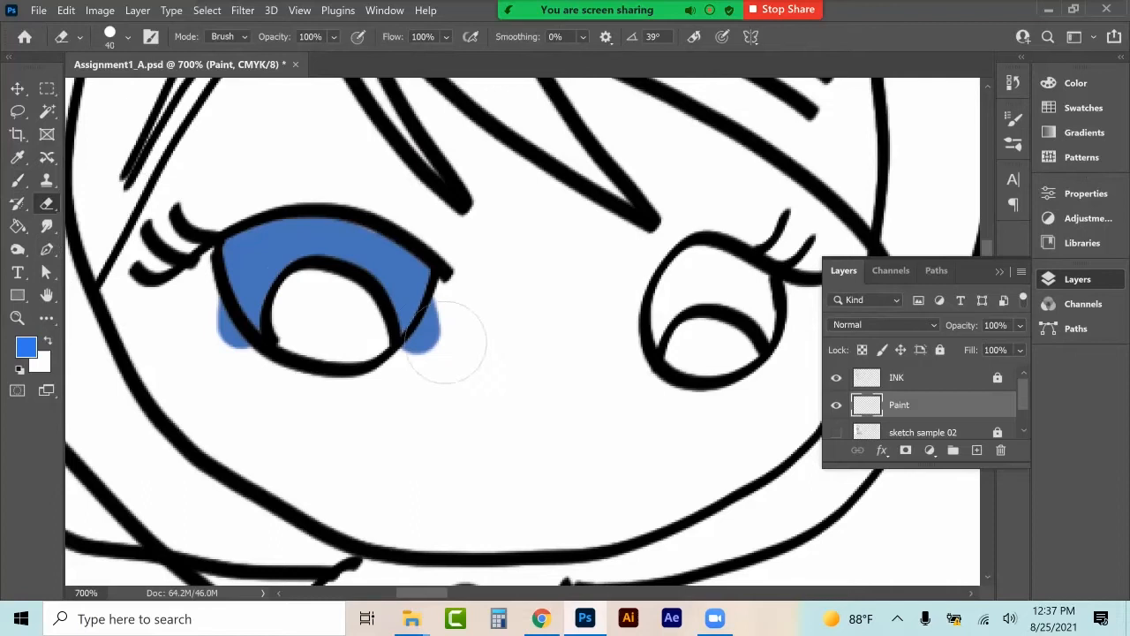
left_click_drag(462, 323, 434, 366)
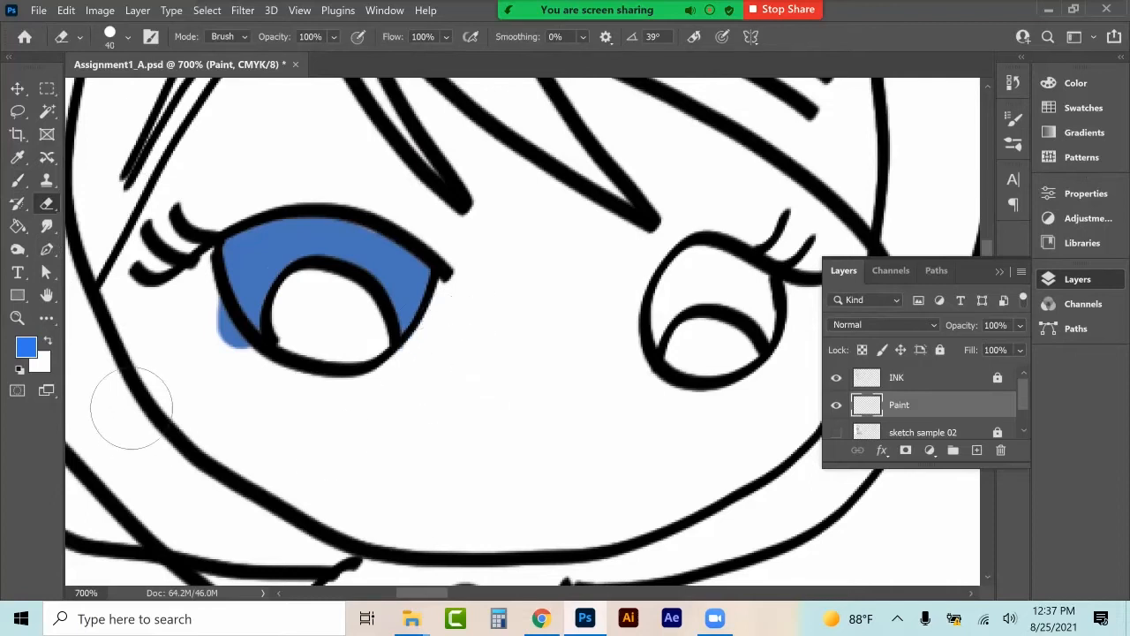
left_click_drag(184, 327, 207, 345)
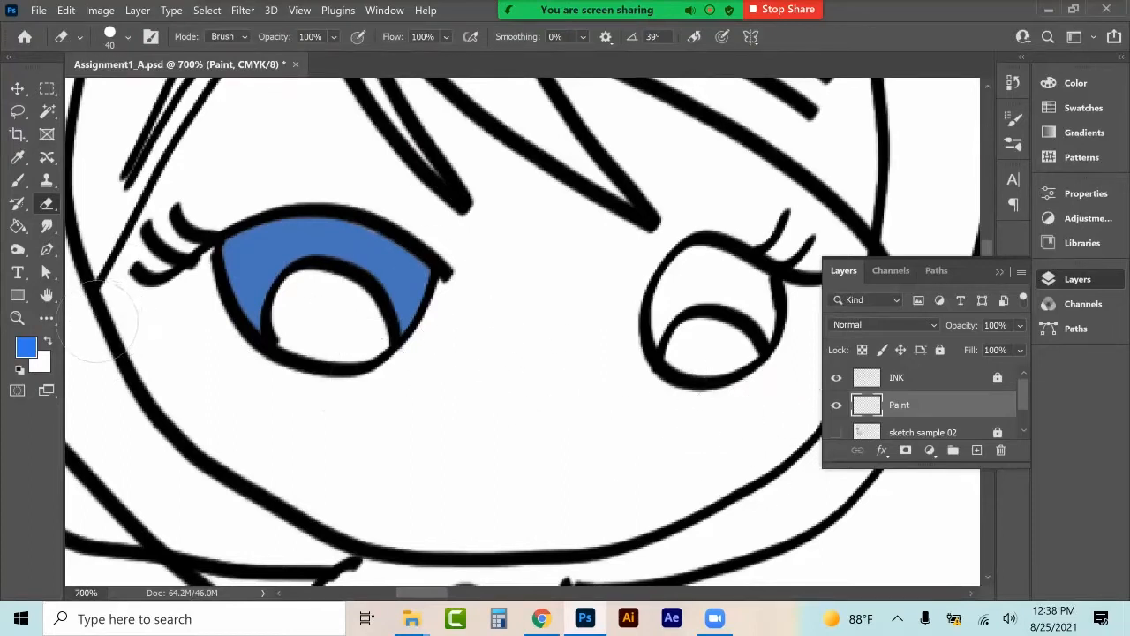
Paint the right eye's iris blue and erase the paint spilling outside its outline.
left_click(18, 180)
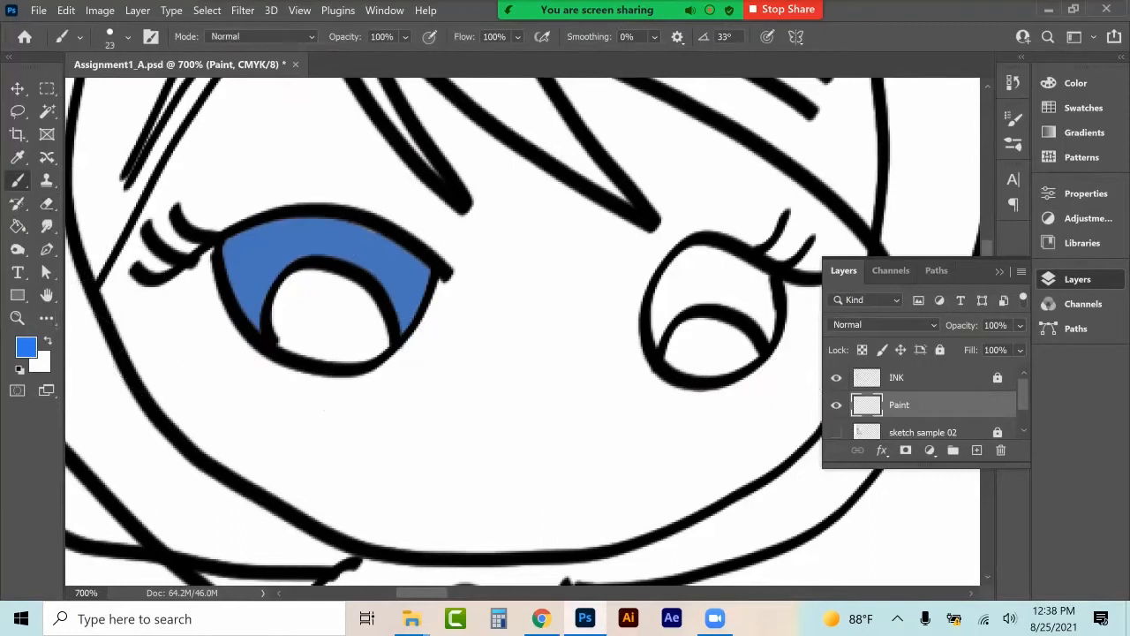
mouse_move(680, 264)
left_mouse_down()
mouse_move(751, 282)
mouse_move(768, 331)
mouse_move(788, 332)
mouse_move(711, 292)
mouse_move(679, 291)
mouse_move(647, 298)
mouse_move(624, 335)
mouse_move(680, 234)
left_mouse_up()
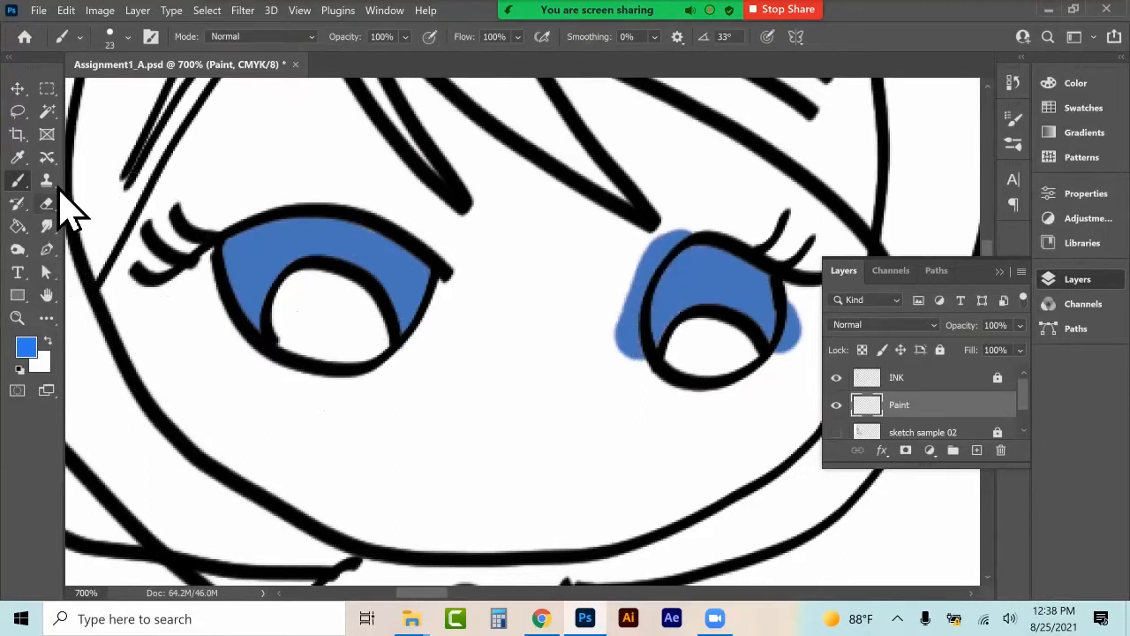
left_click(47, 203)
mouse_move(677, 178)
left_mouse_down()
mouse_move(606, 273)
mouse_move(601, 320)
mouse_move(612, 358)
mouse_move(777, 381)
mouse_move(791, 324)
mouse_move(822, 326)
mouse_move(817, 359)
left_mouse_up()
left_click(1077, 279)
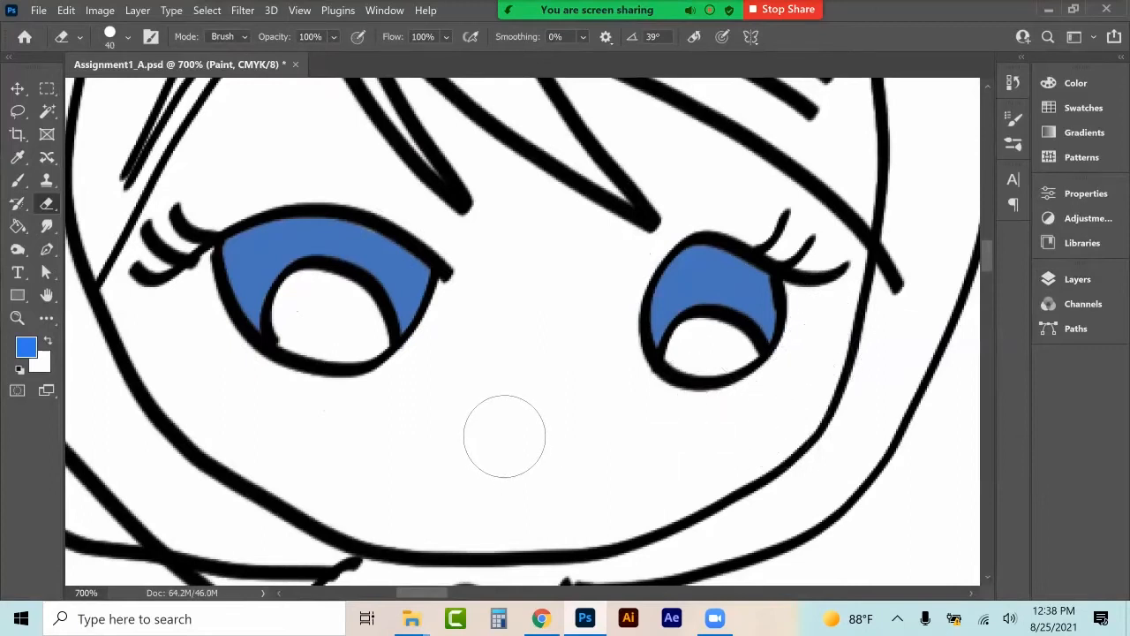
key("ctrl+0")
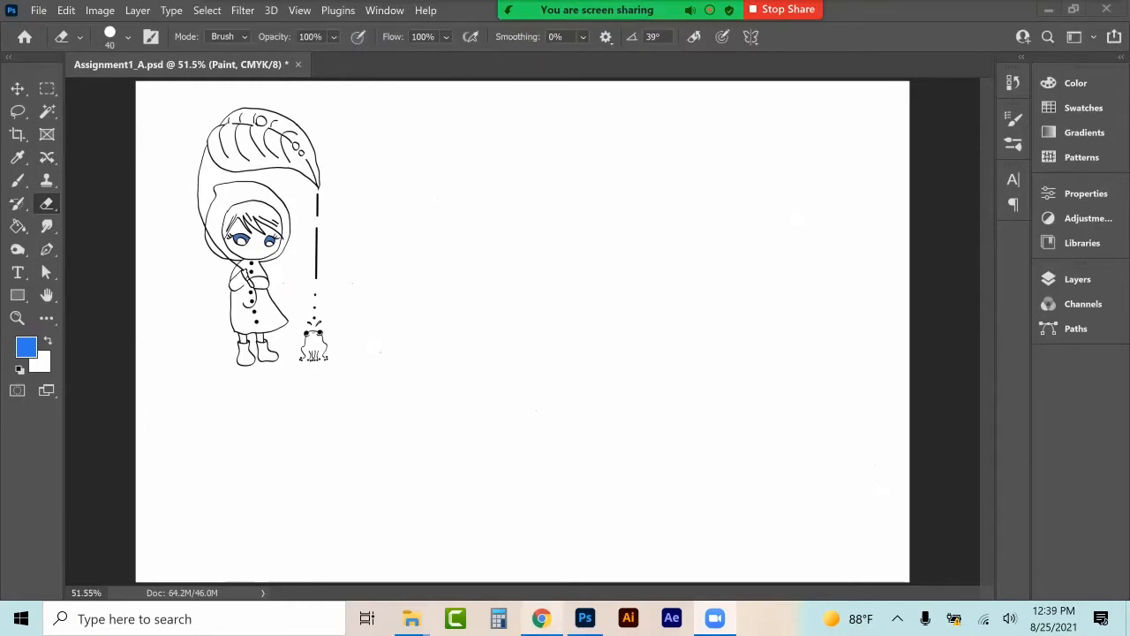
Switch to Chrome and search Google Images for "kiwi".
left_click(541, 618)
left_click(477, 15)
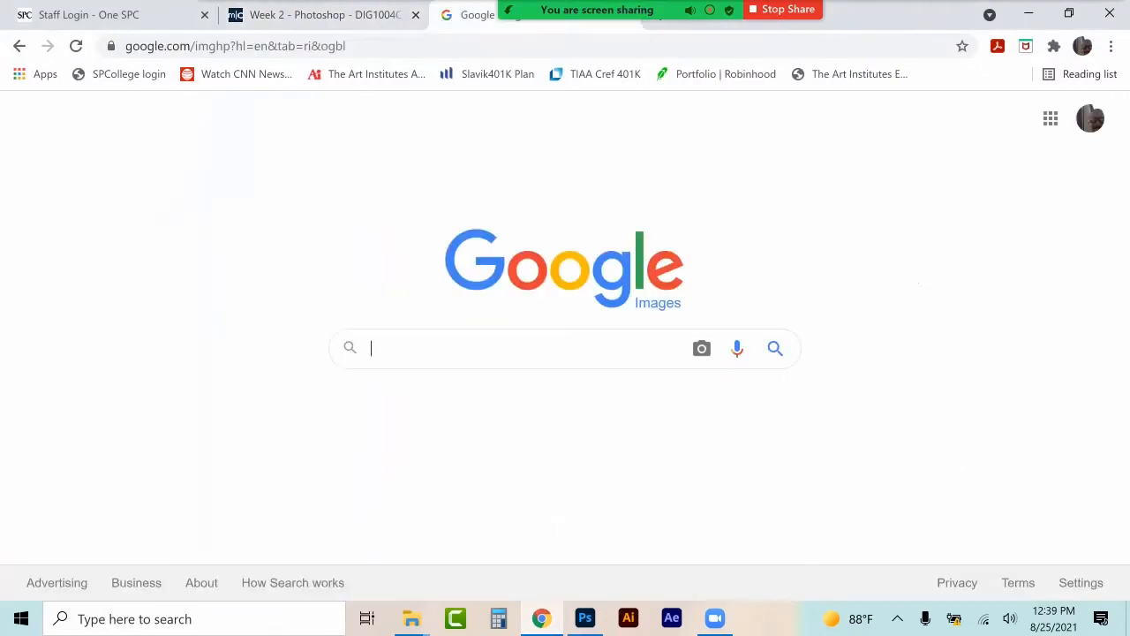
left_click(494, 349)
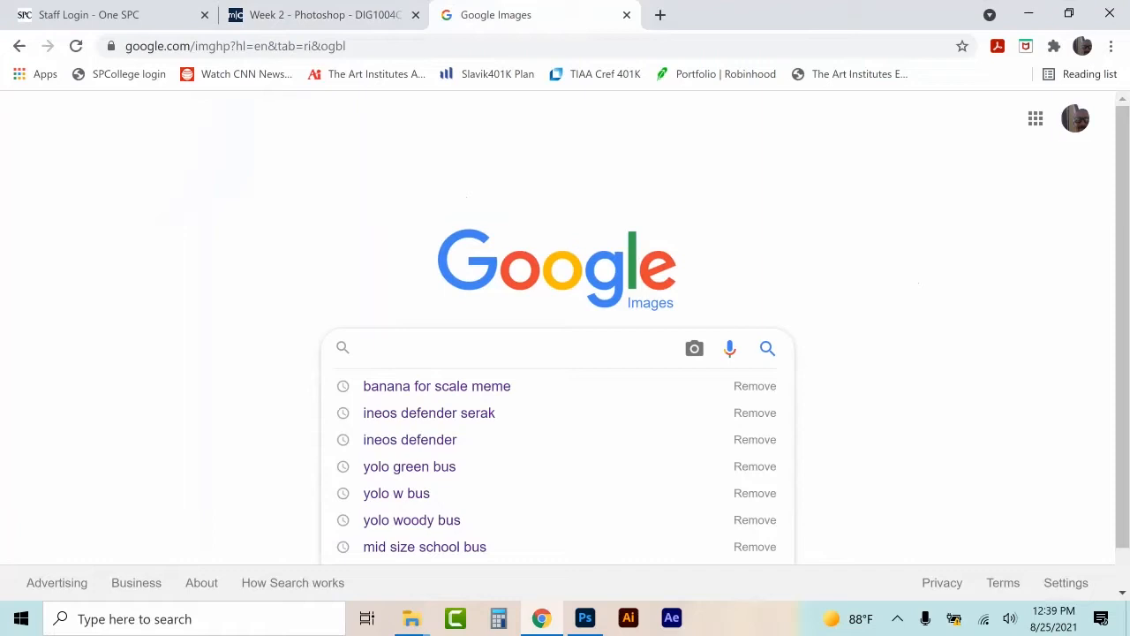
type("kiwi")
key("Return")
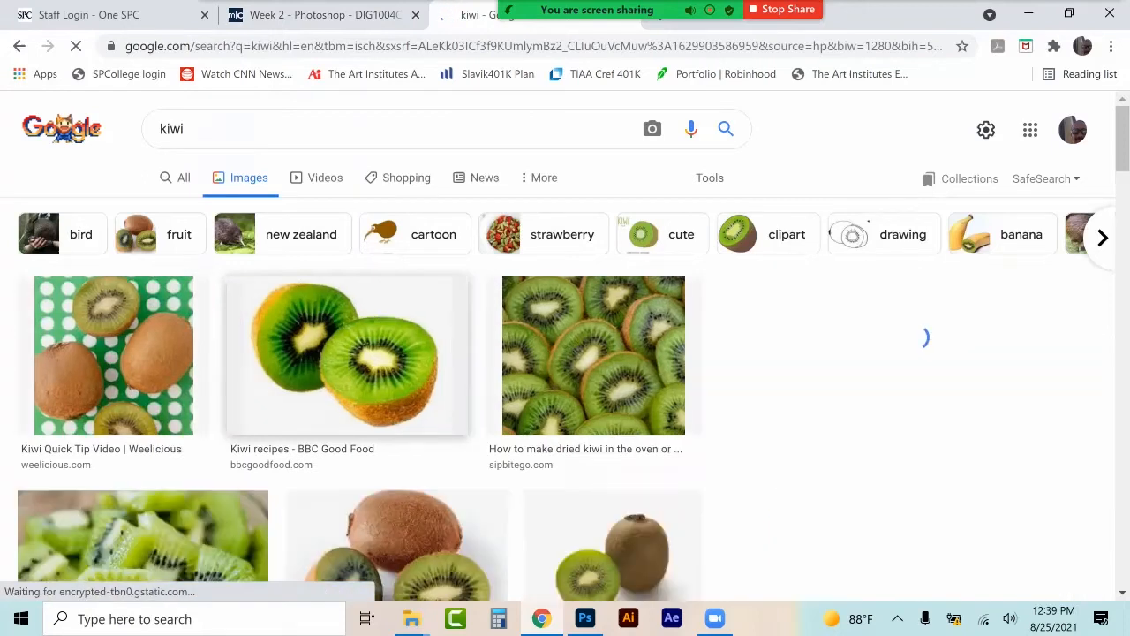
Save the BBC Good Food kiwi image as Kiwi-fruits-582a07b in Exploration of Media Tools > Assignment 1_Photoshop.
left_click(347, 355)
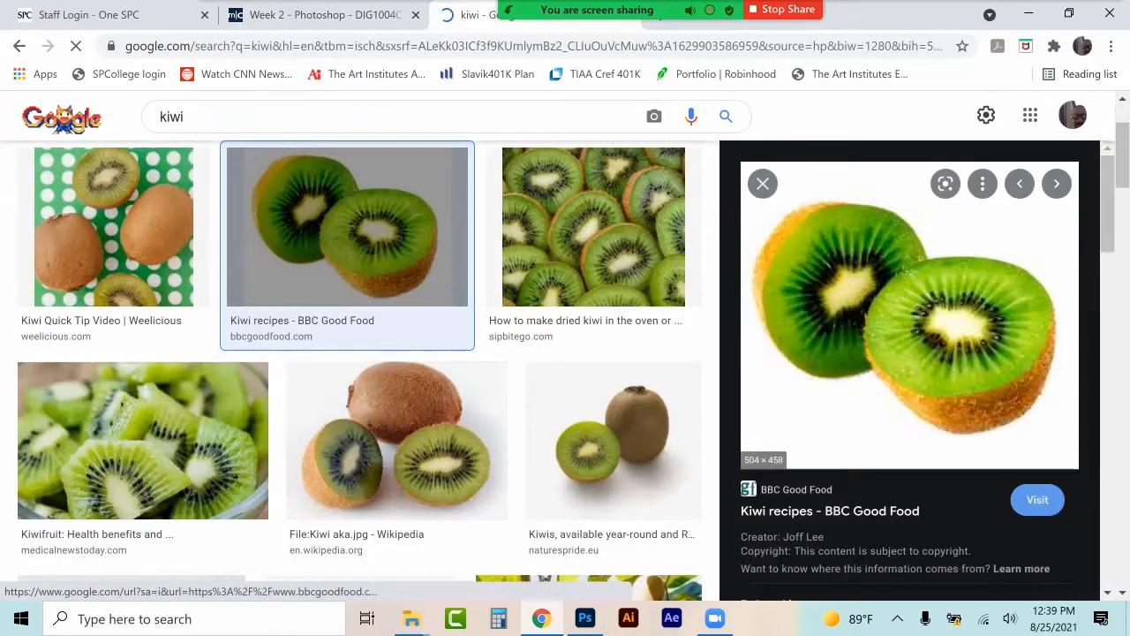
right_click(573, 260)
left_click(618, 466)
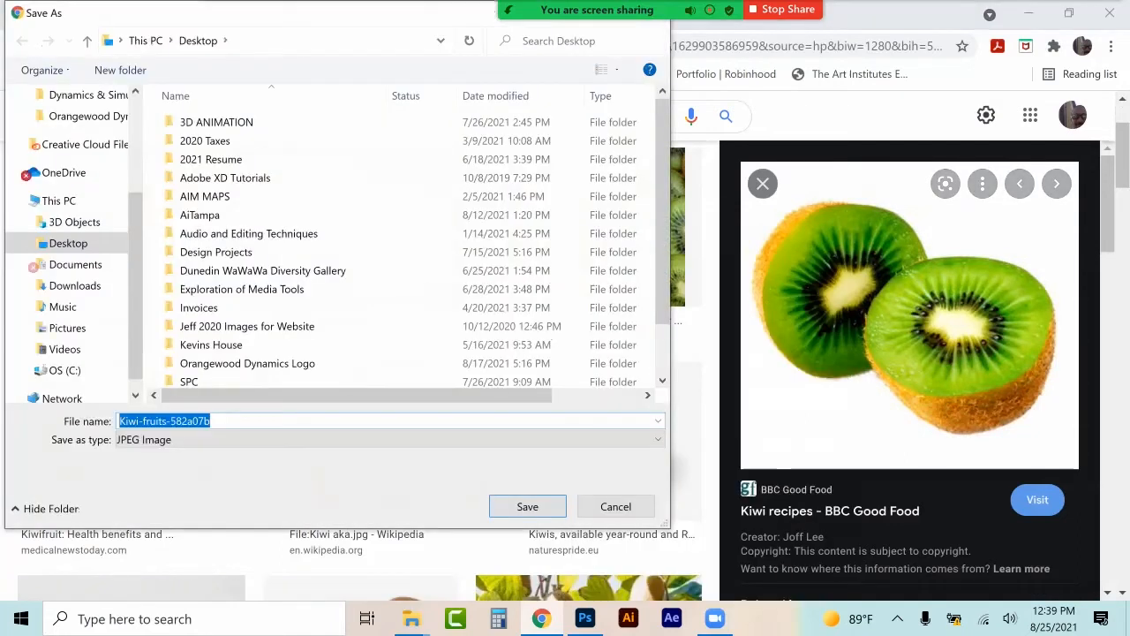
double_click(242, 289)
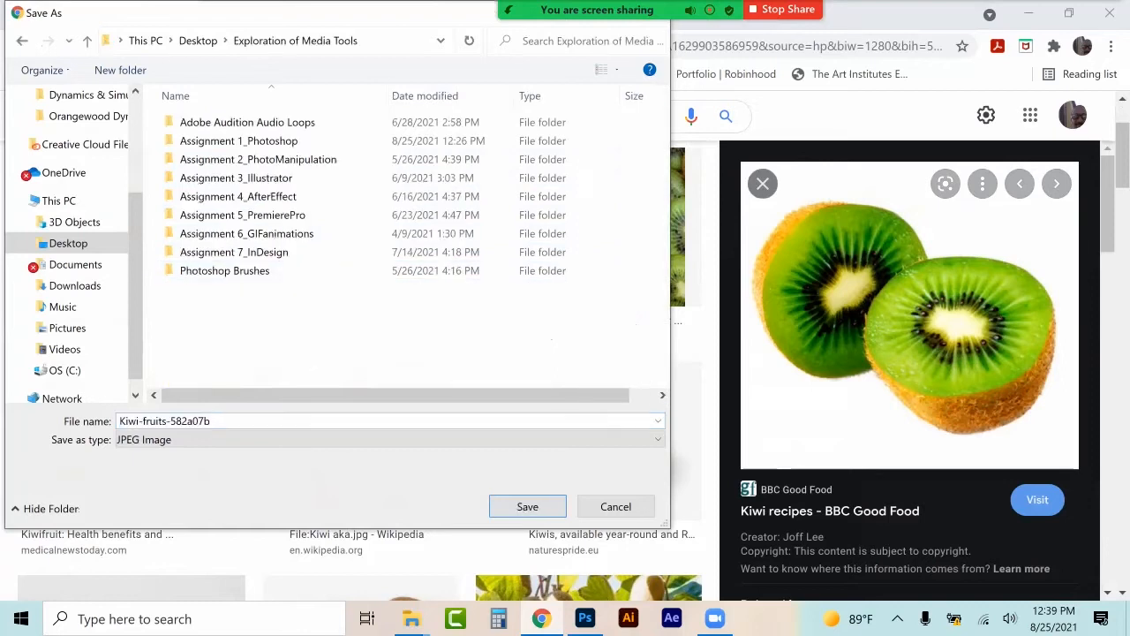
double_click(216, 144)
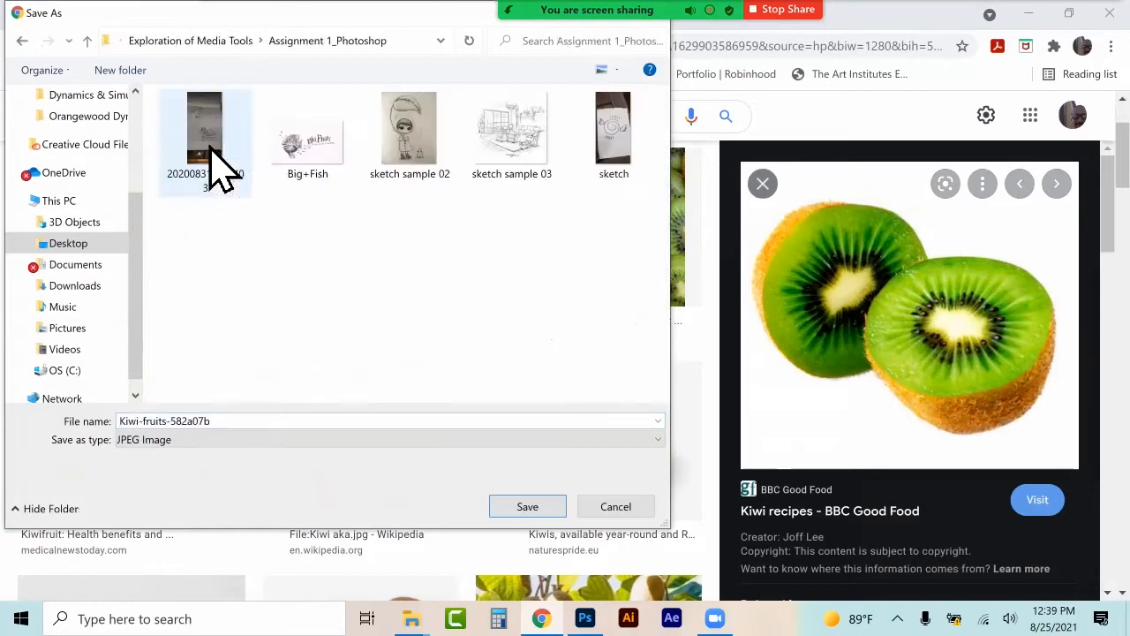
left_click(554, 509)
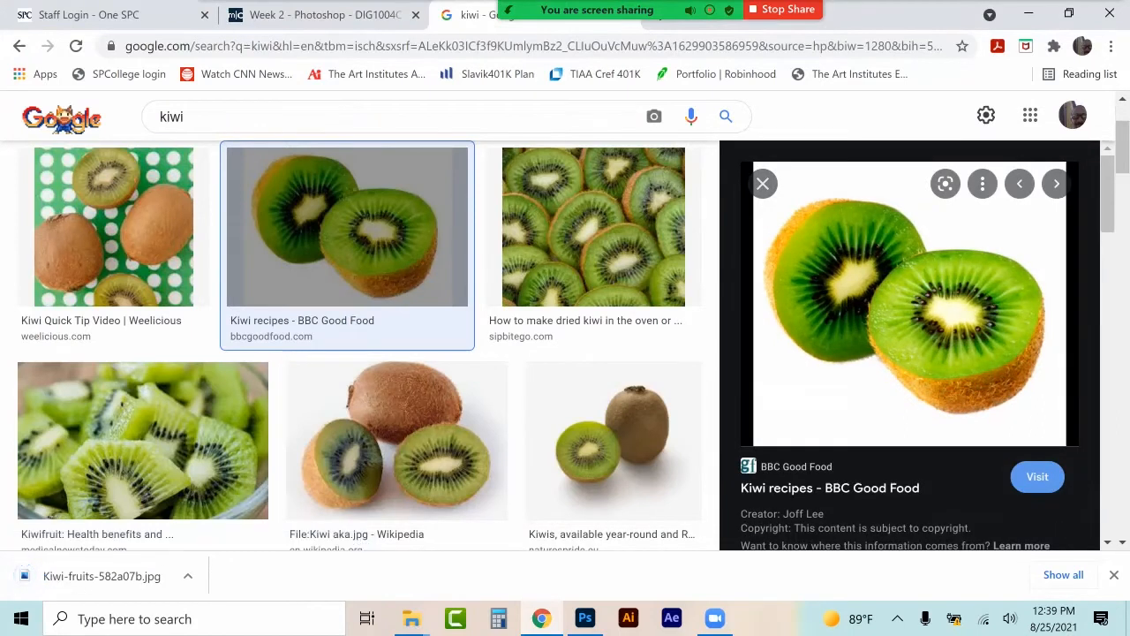
Switch back to Photoshop and add a new layer directly above Layer 0.
left_click(585, 618)
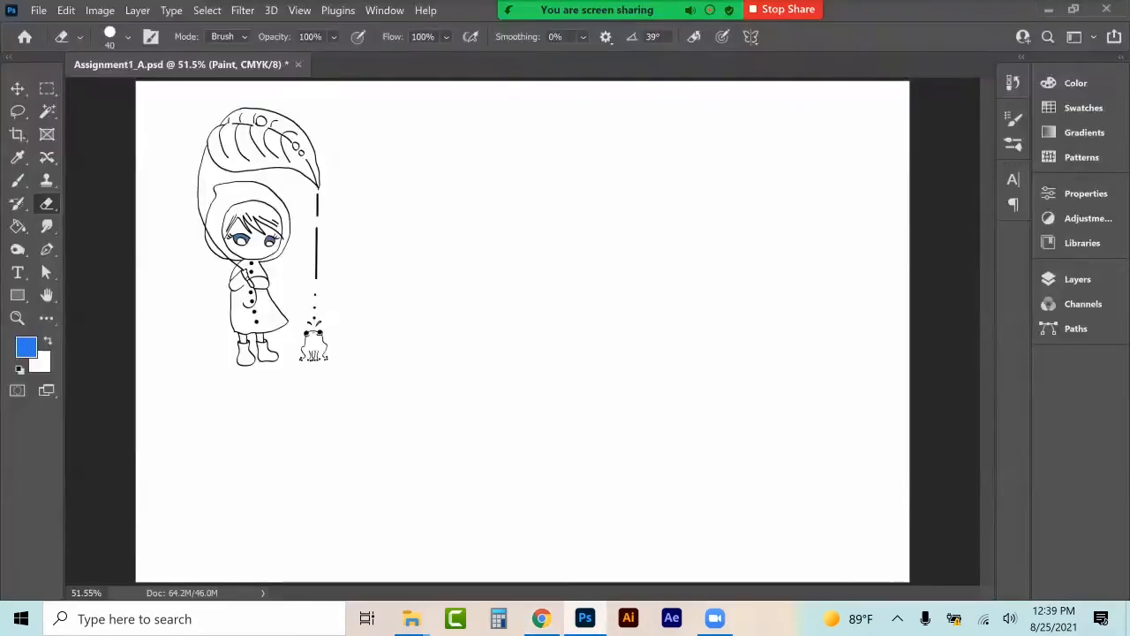
left_click(1077, 279)
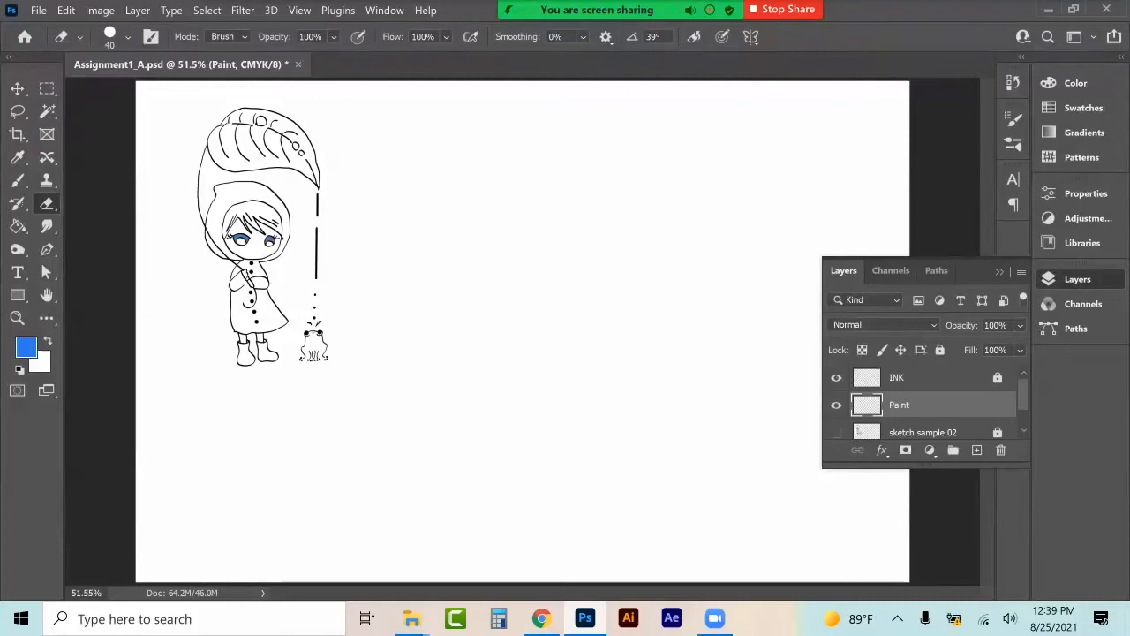
scroll(927, 403, "down", 1)
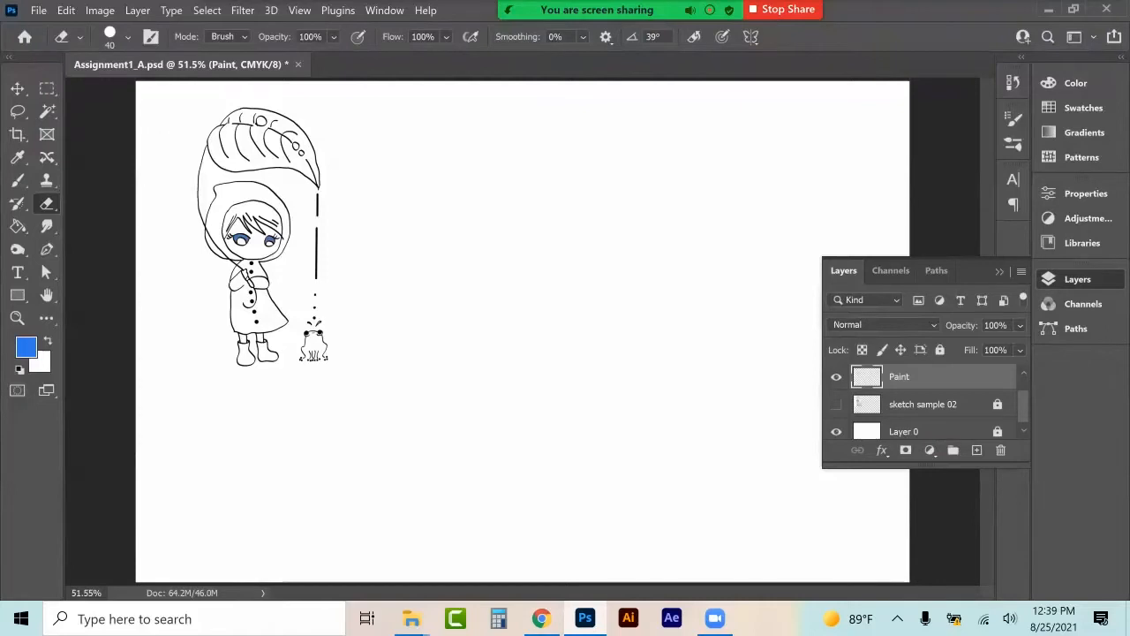
left_click(918, 431)
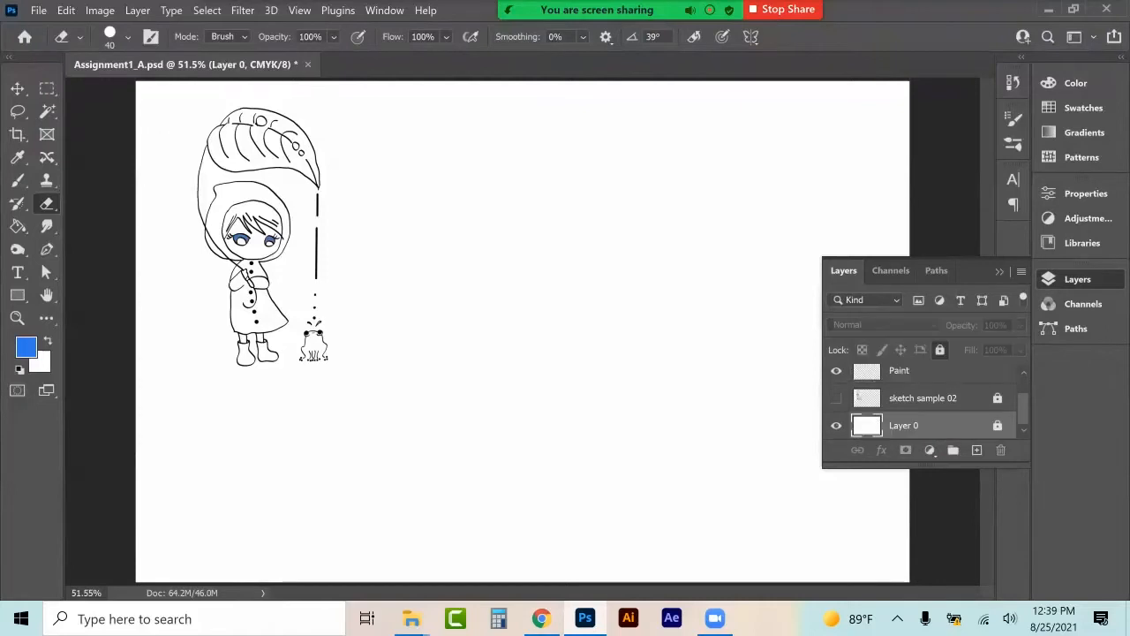
left_click(977, 450)
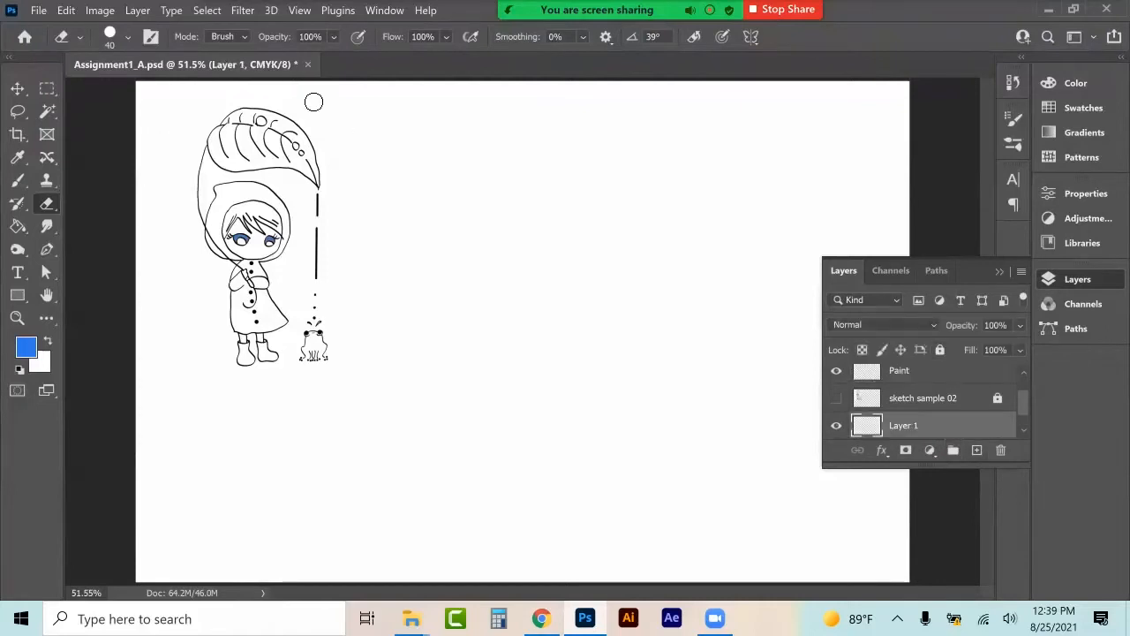
Place the Kiwi-fruits-582a07b image as embedded, scaled to about 15%, beside the girl's leaf umbrella.
left_click(39, 10)
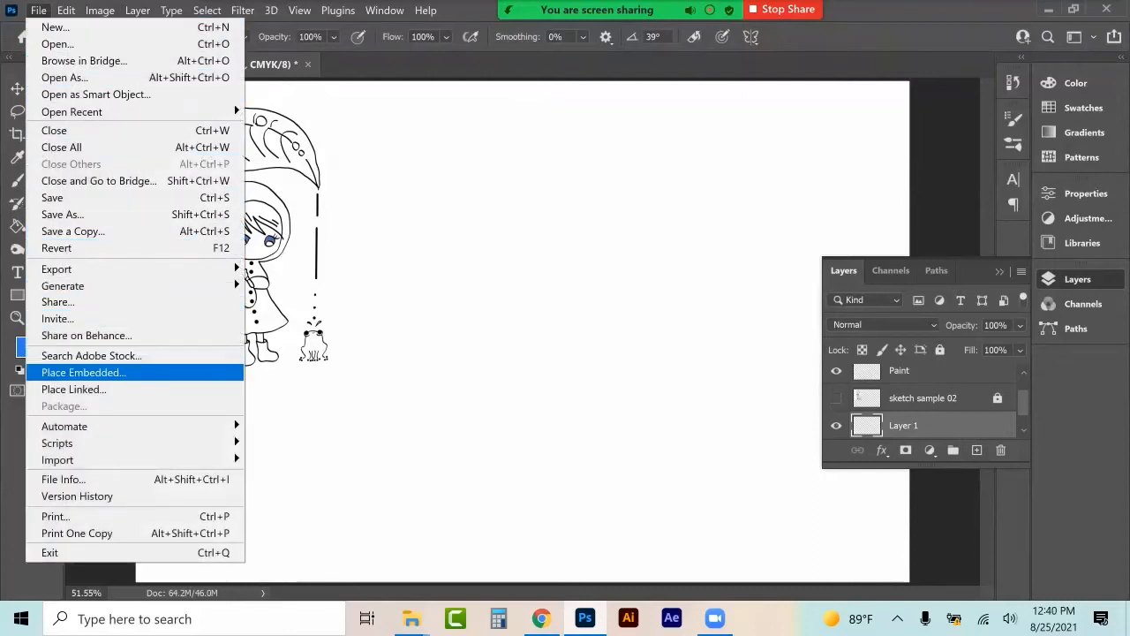
left_click(84, 372)
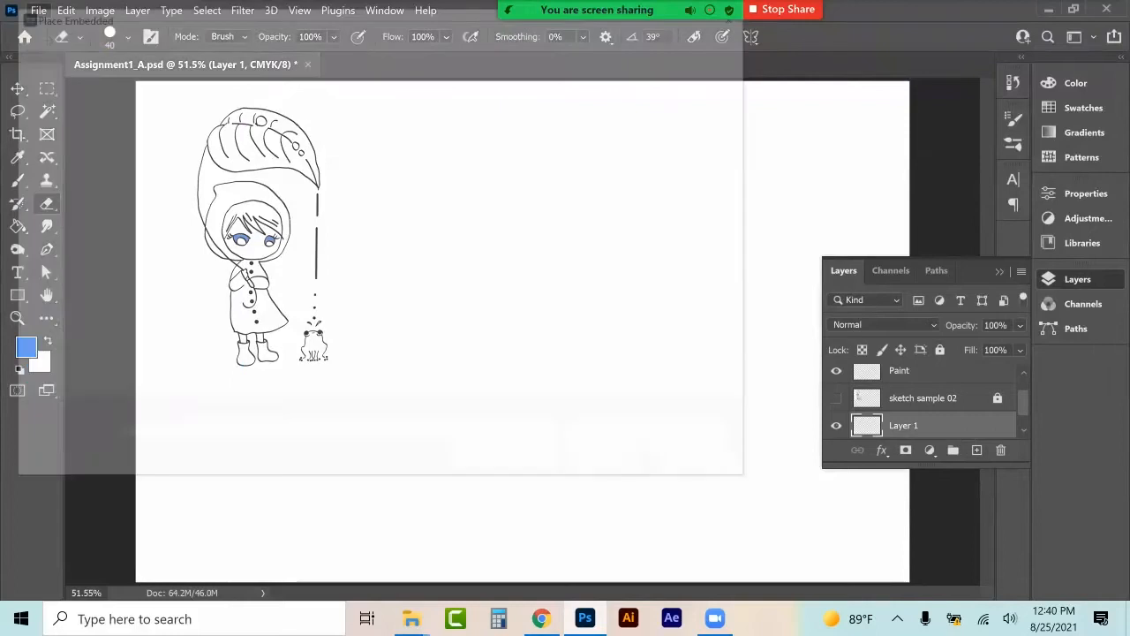
left_click(503, 141)
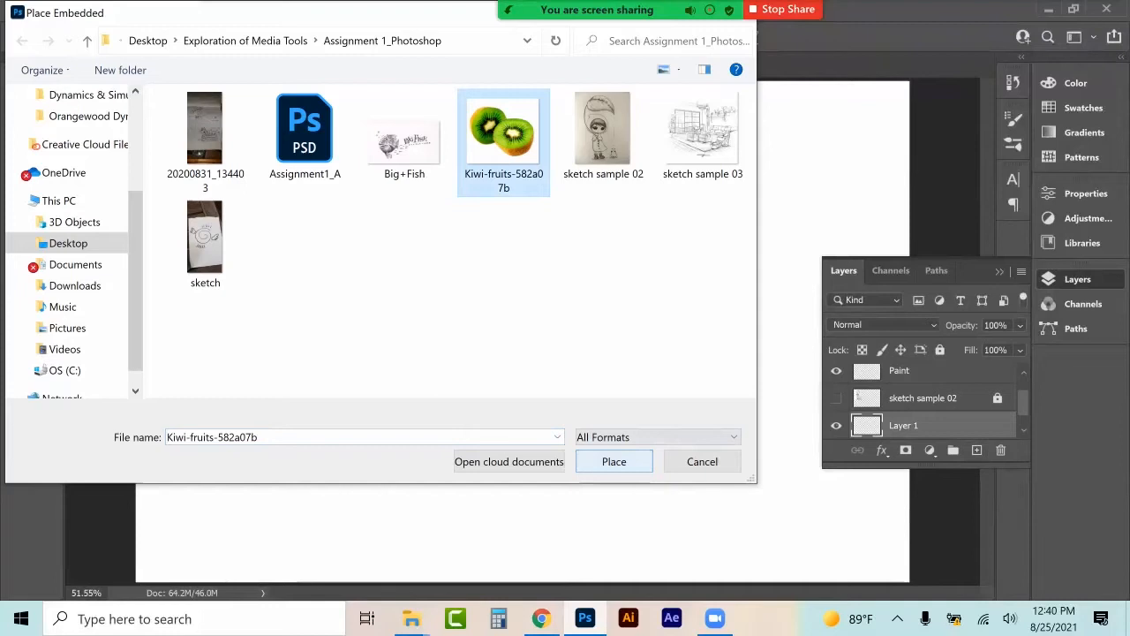
left_click(614, 461)
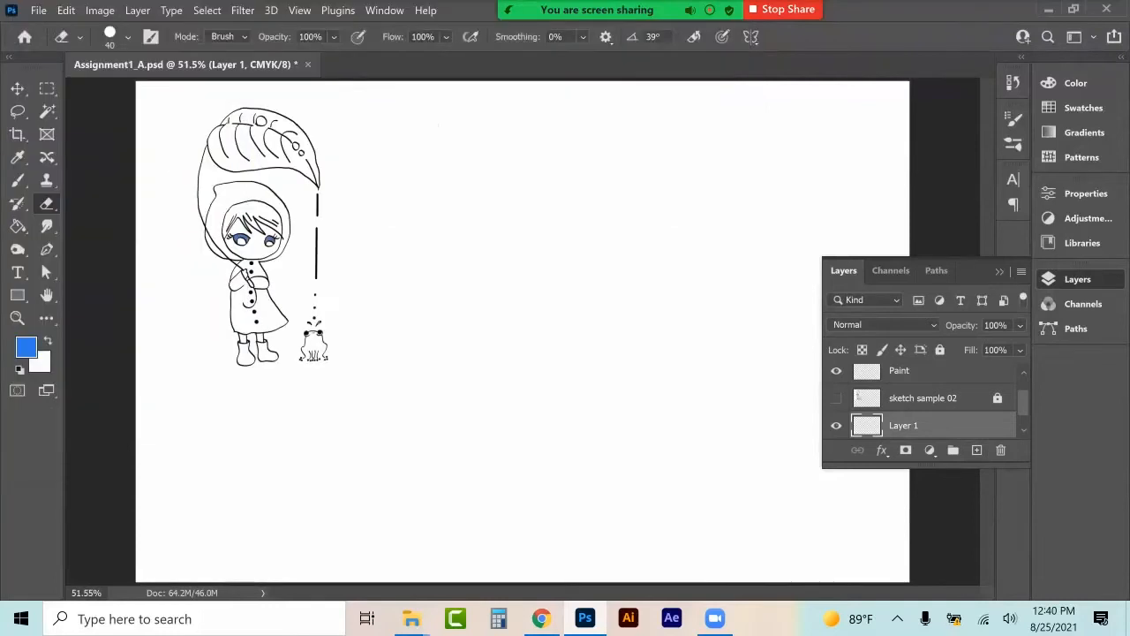
left_click_drag(254, 92, 661, 459)
left_click_drag(687, 505, 395, 146)
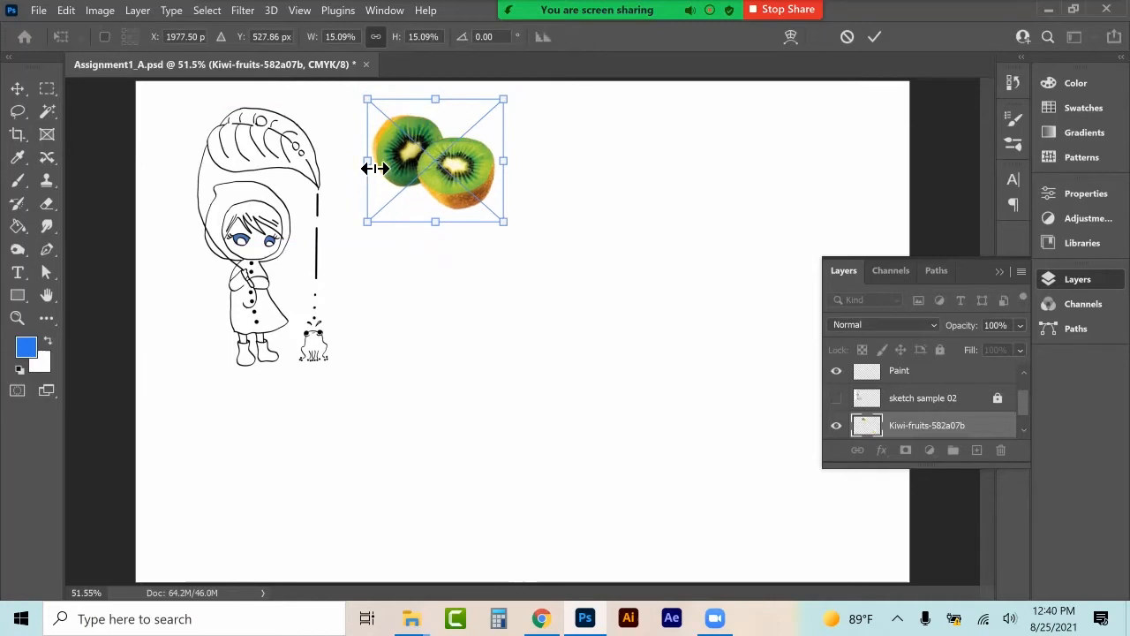
left_click(23, 91)
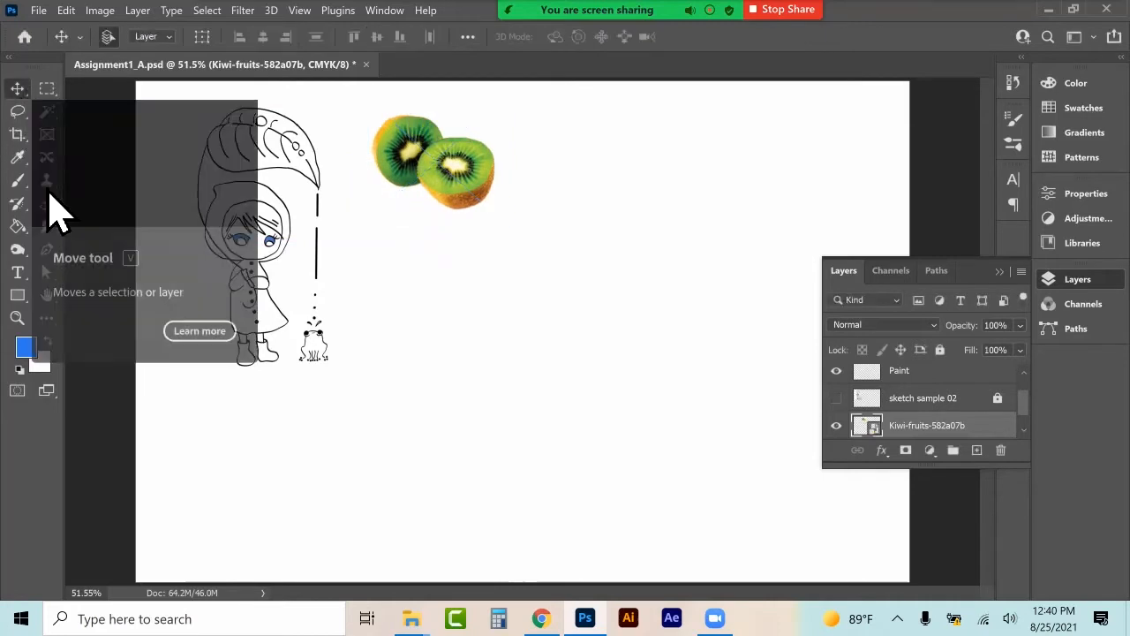
Make a rectangular selection below the kiwi and subtract a vertical and a horizontal strip, leaving four separate swatch boxes.
left_click(49, 89)
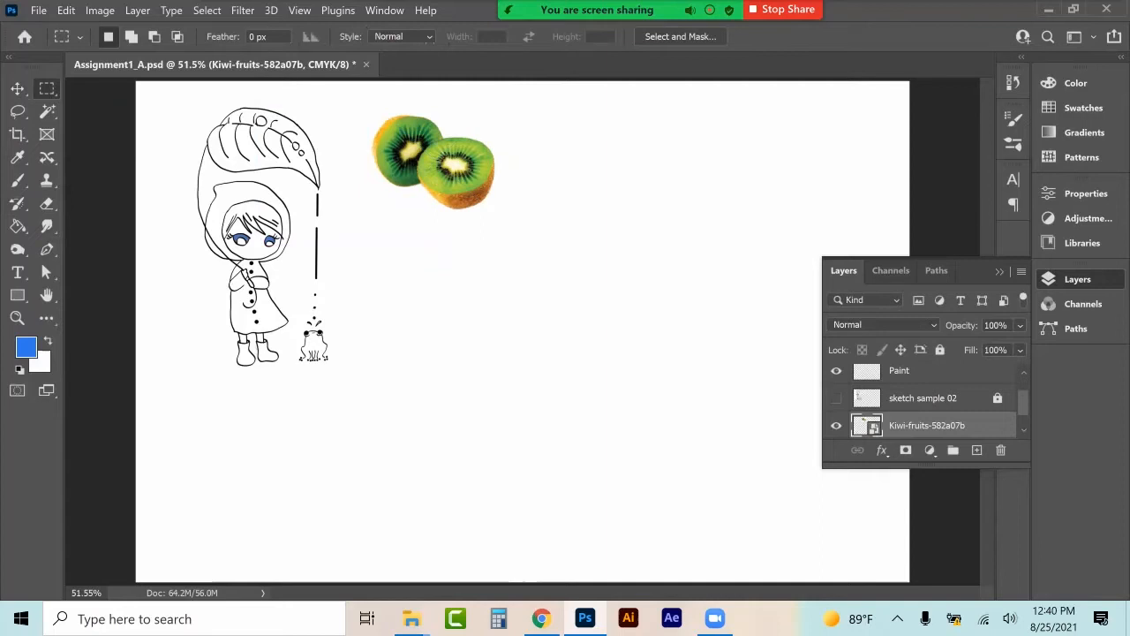
left_click_drag(380, 219, 493, 365)
key("alt")
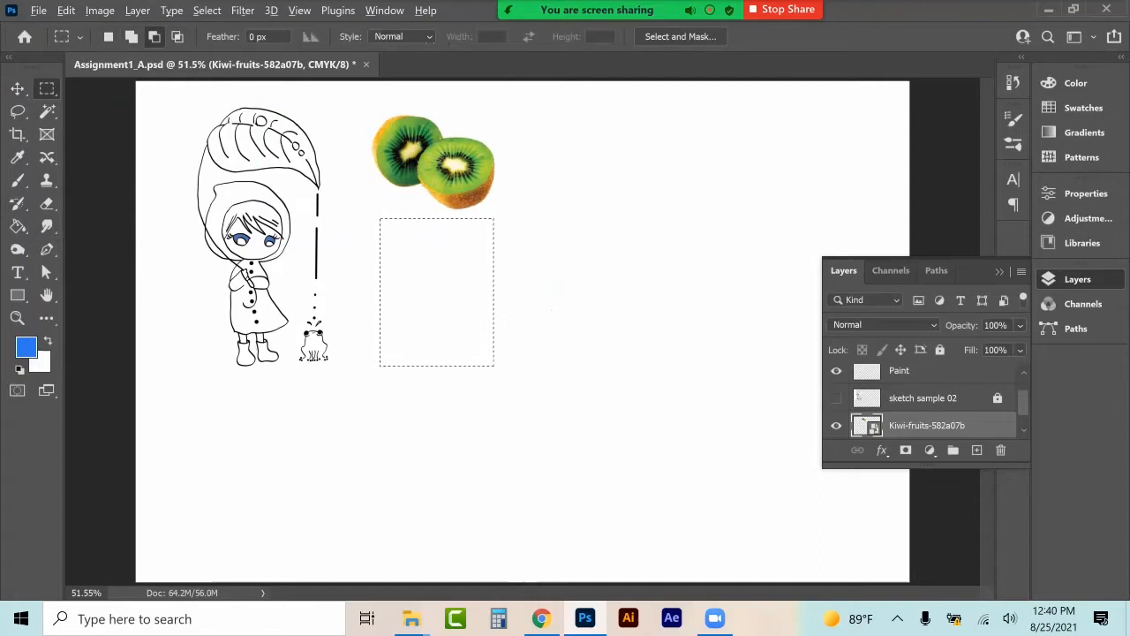
left_click_drag(429, 212, 449, 313)
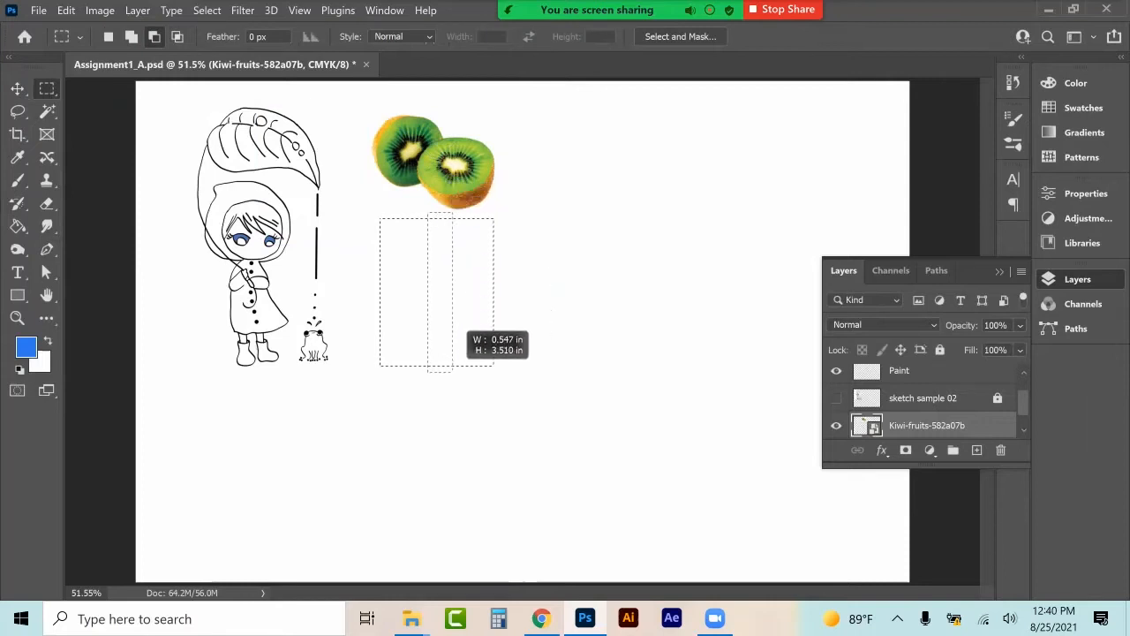
left_click_drag(367, 279, 505, 302)
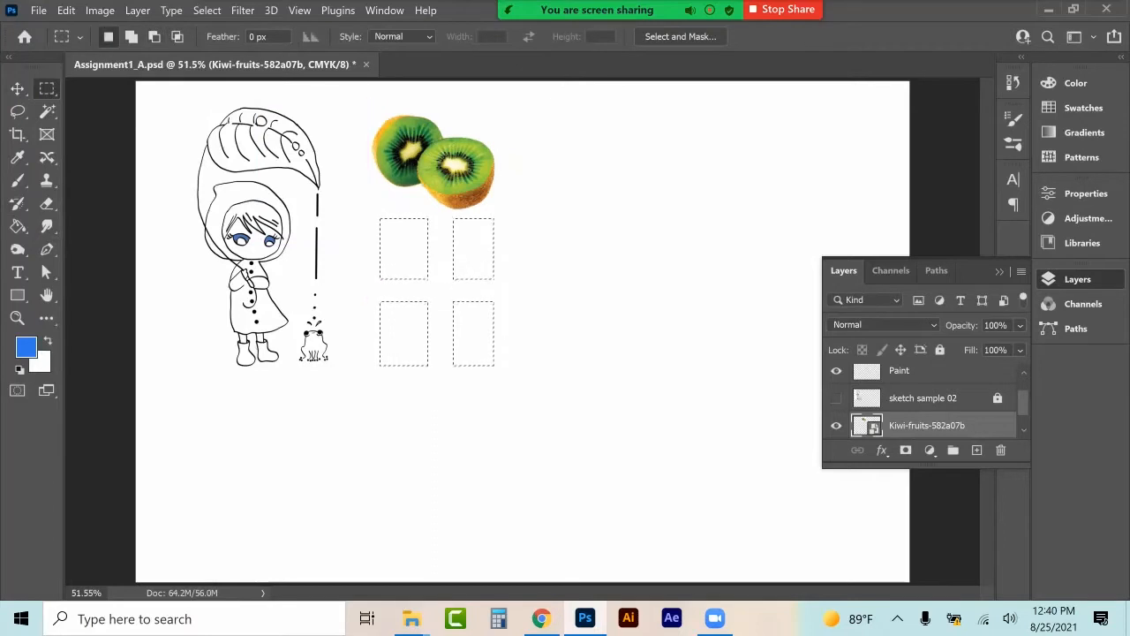
Rasterize the Kiwi-fruits-582a07b smart object layer.
left_click(20, 159)
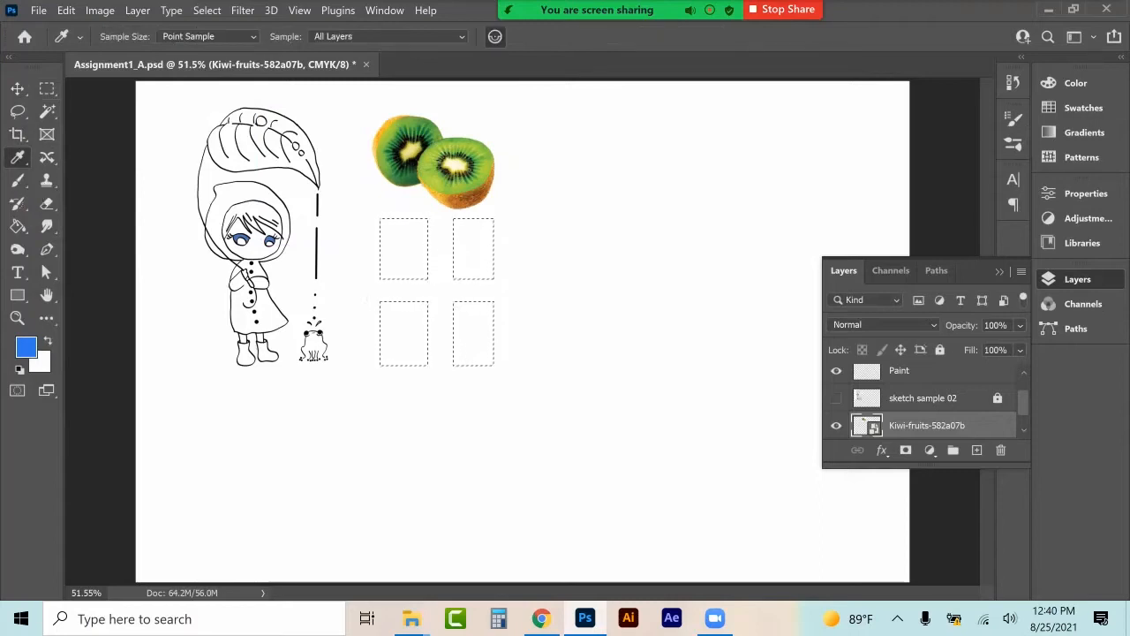
left_click(137, 10)
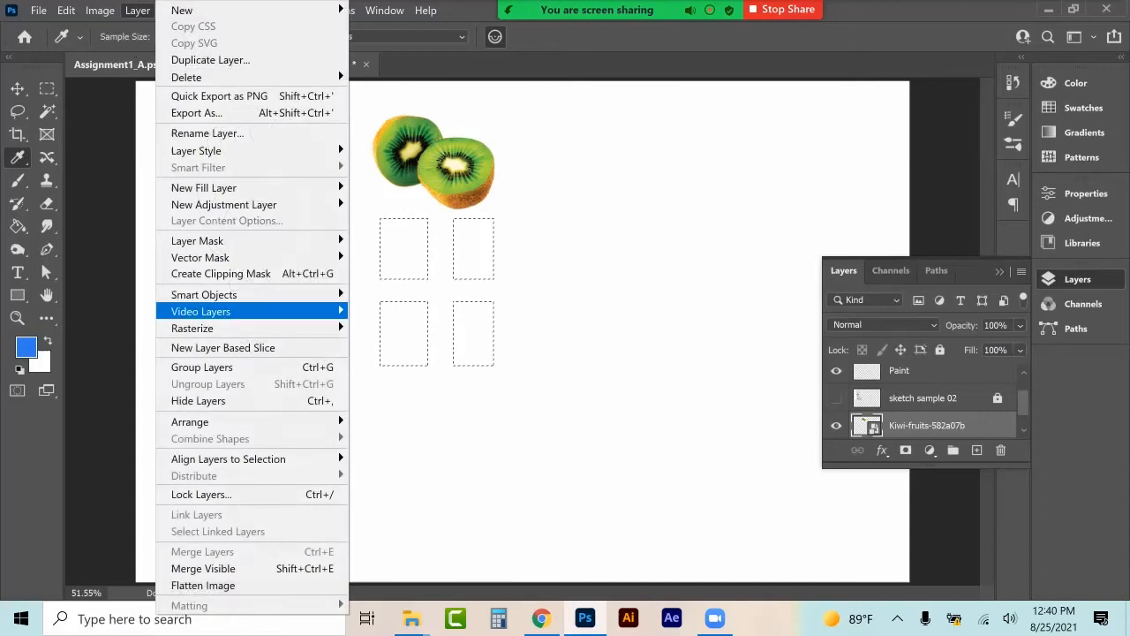
mouse_move(203, 294)
left_click(384, 579)
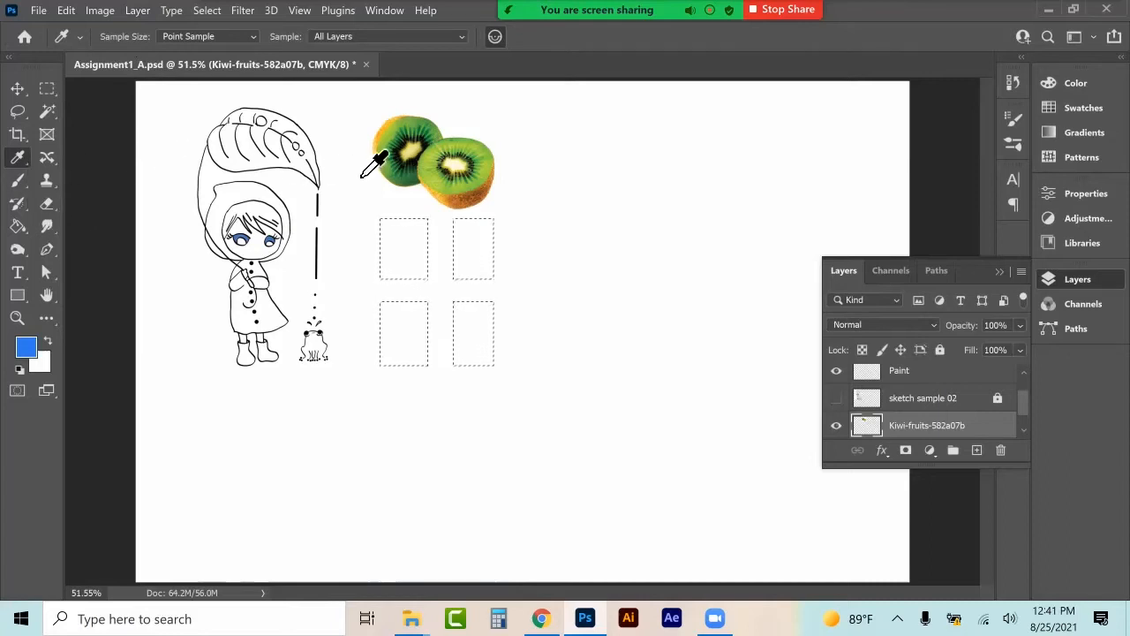
Sample the brown from the kiwi's skin and fill all four selected boxes with it.
left_click(454, 175)
left_click(17, 226)
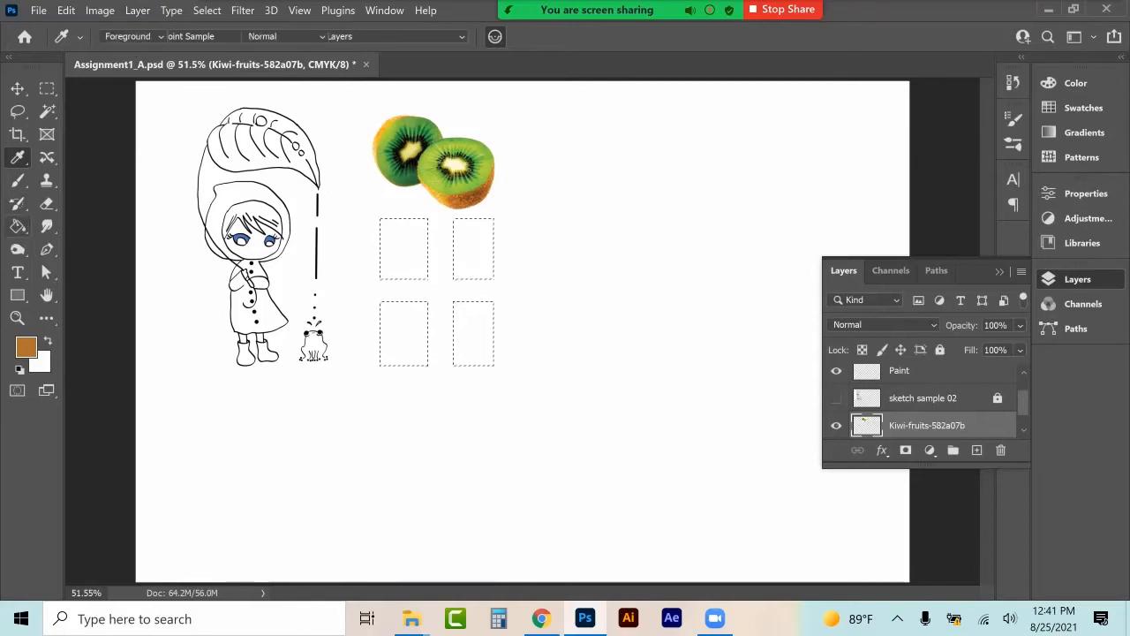
key("alt+BackSpace")
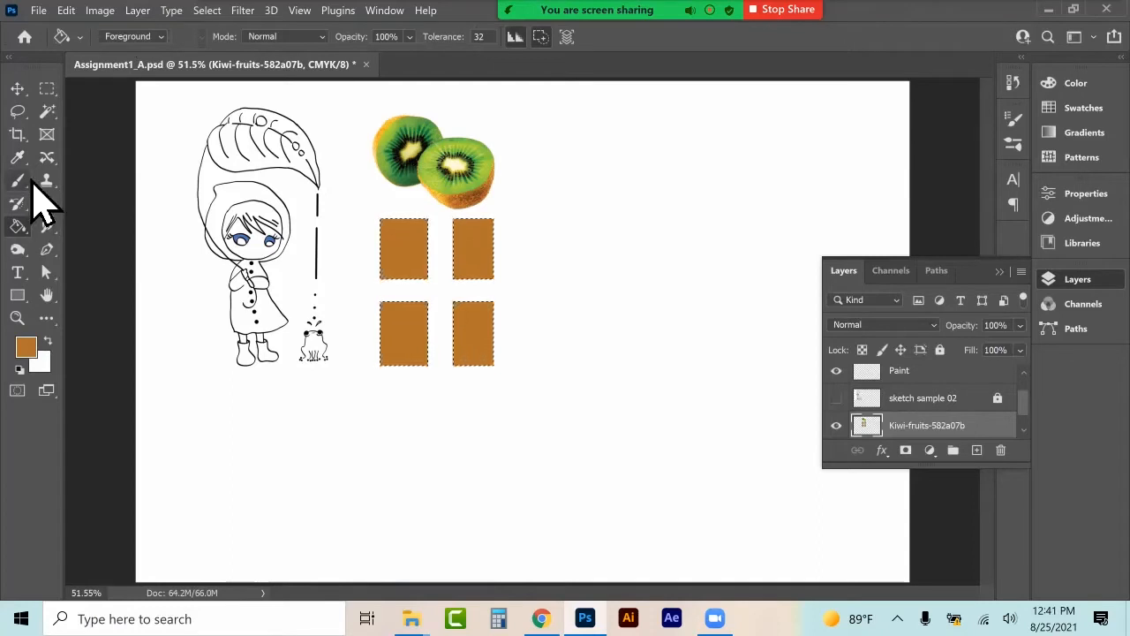
Sample the yellow-green from the kiwi and fill the upper-right box with it.
left_click(18, 158)
left_click(435, 133)
left_click(17, 226)
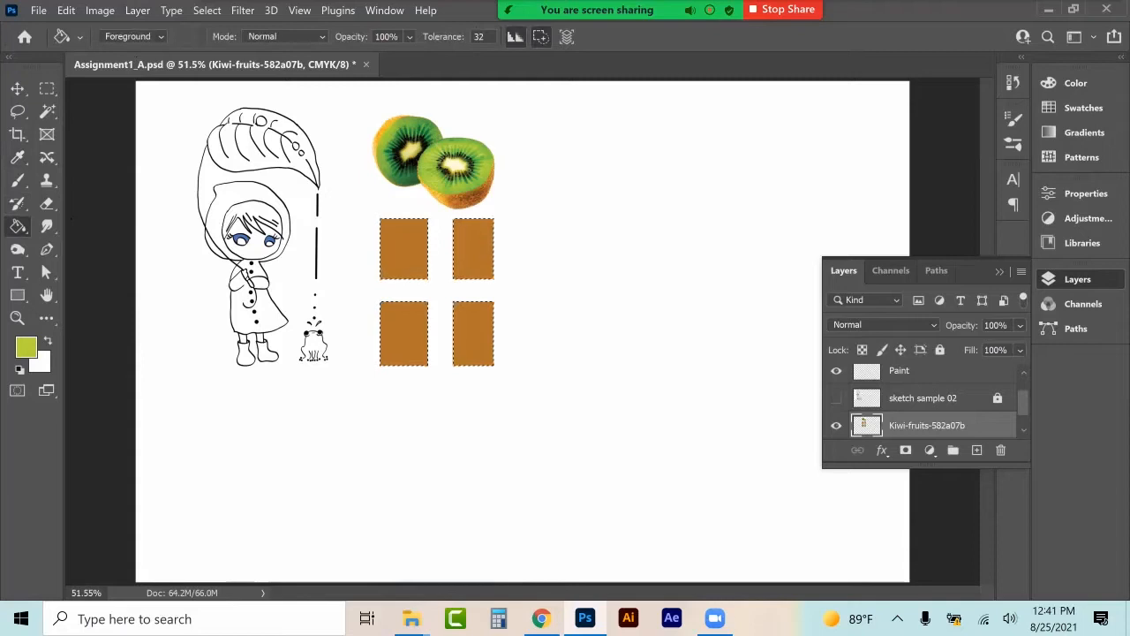
Sample the pale yellow from the rear kiwi's center and fill the lower-left box with it.
left_click(18, 157)
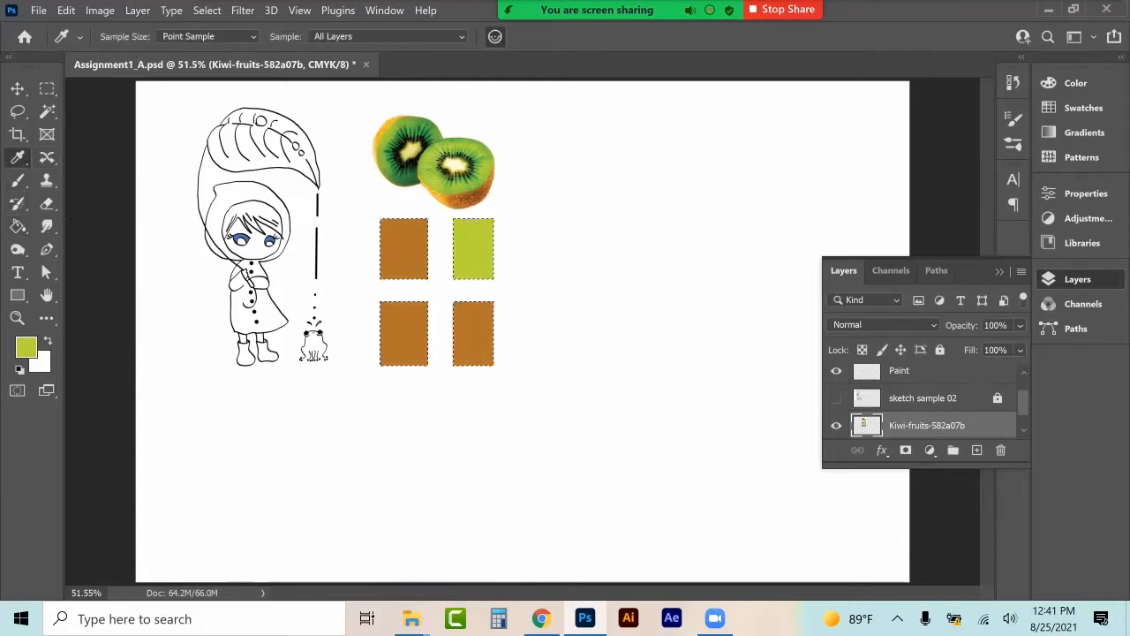
left_click(406, 147)
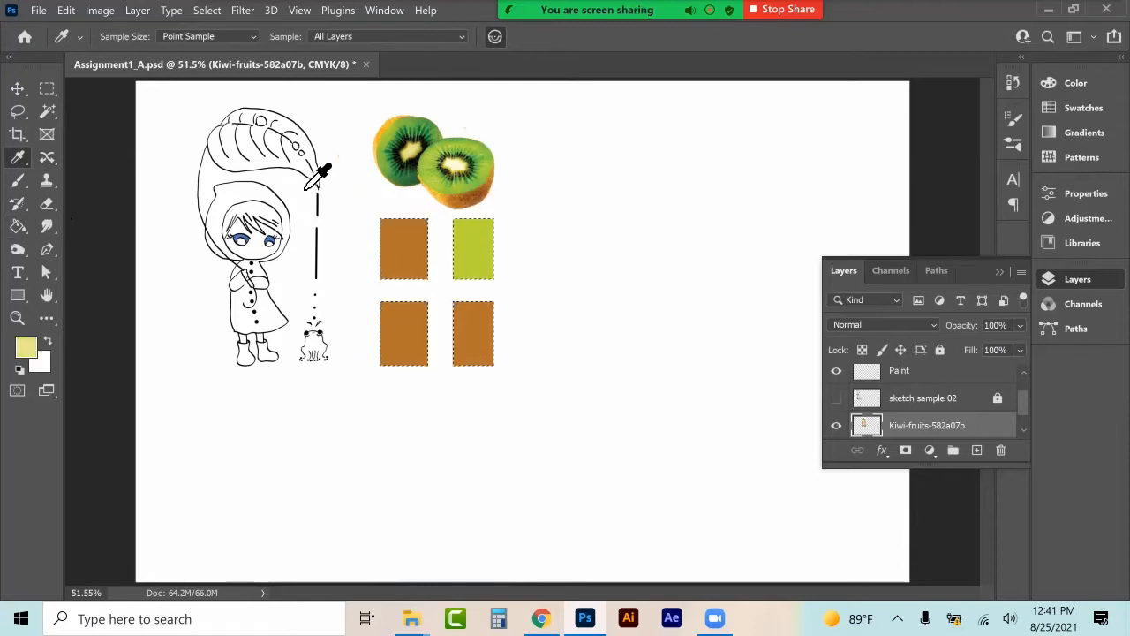
key("g")
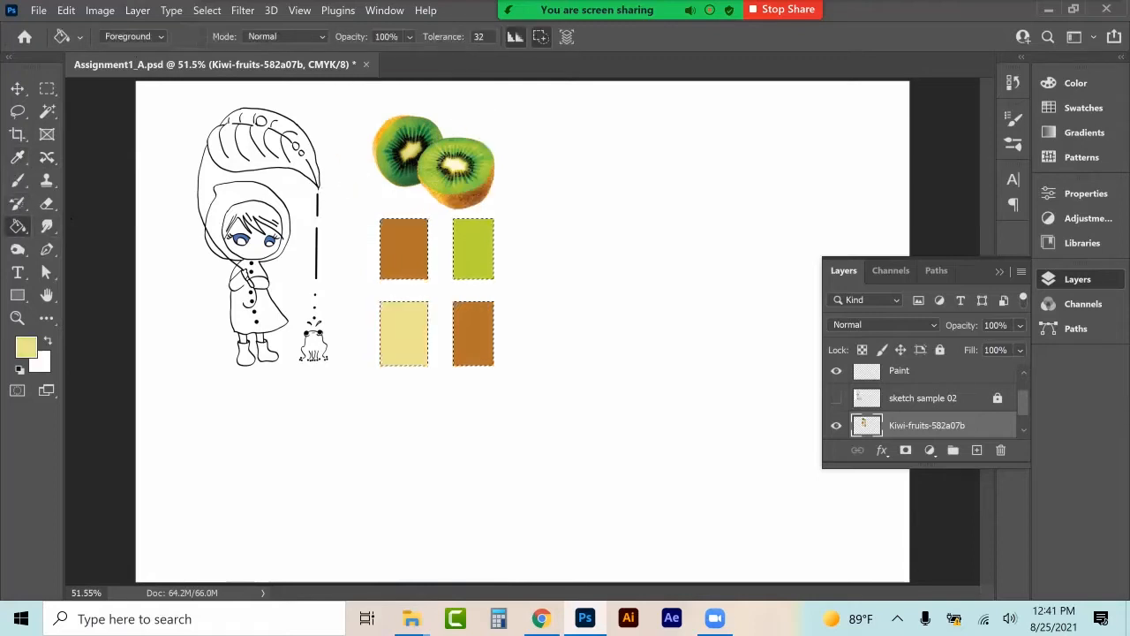
Fill the lower-right box with dark green sampled from the kiwi, and clear the selection.
left_click(17, 158)
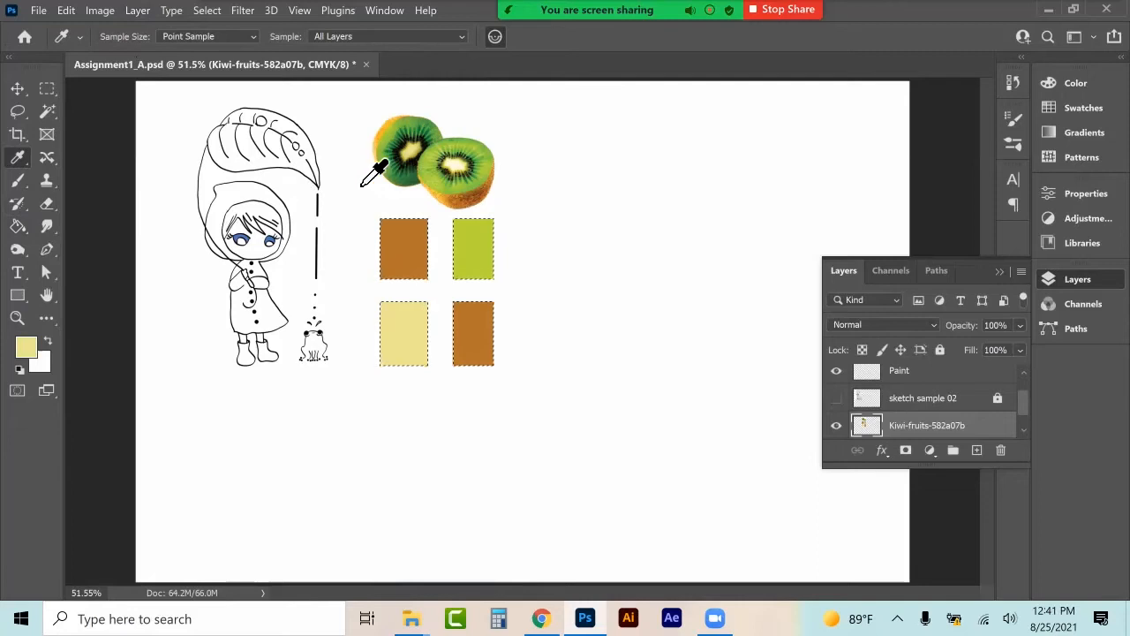
left_click(430, 135)
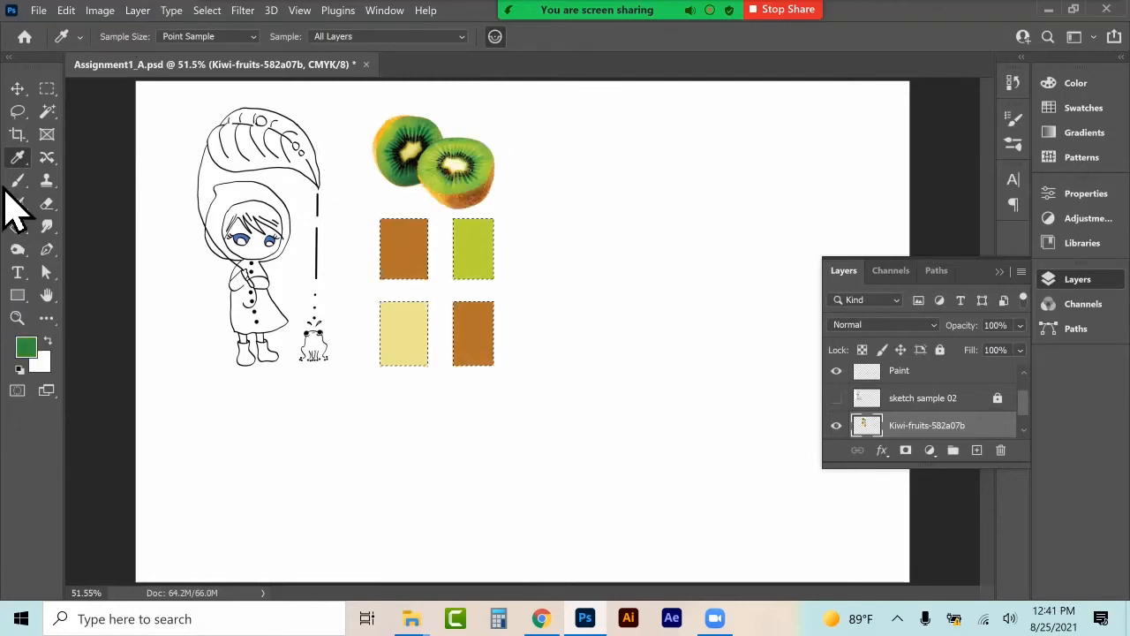
left_click(18, 226)
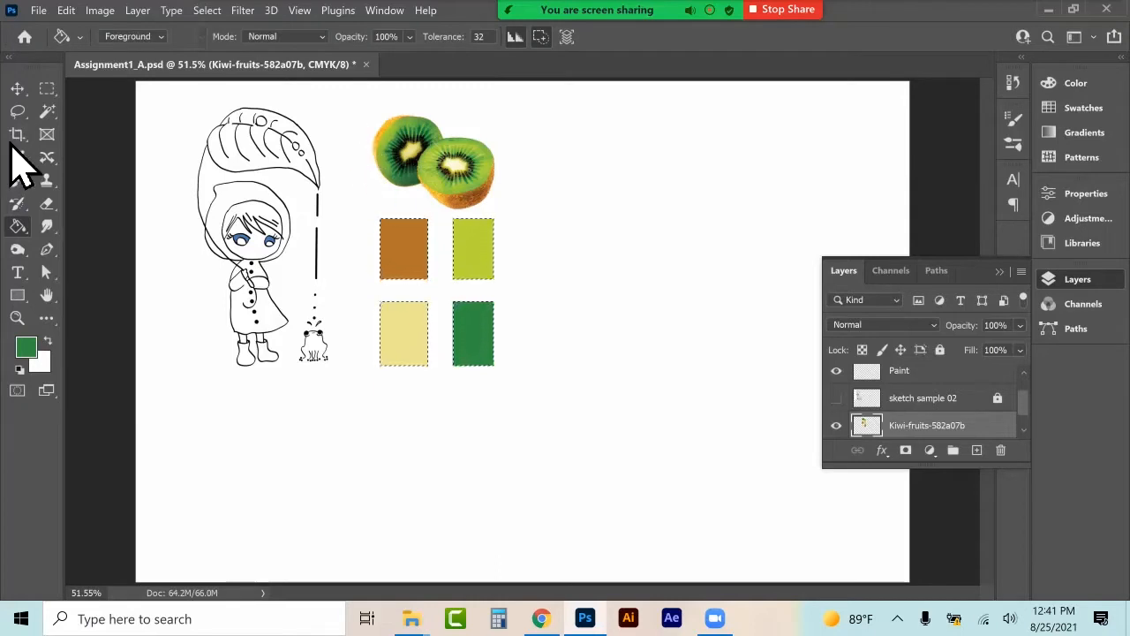
left_click(47, 89)
key("ctrl+d")
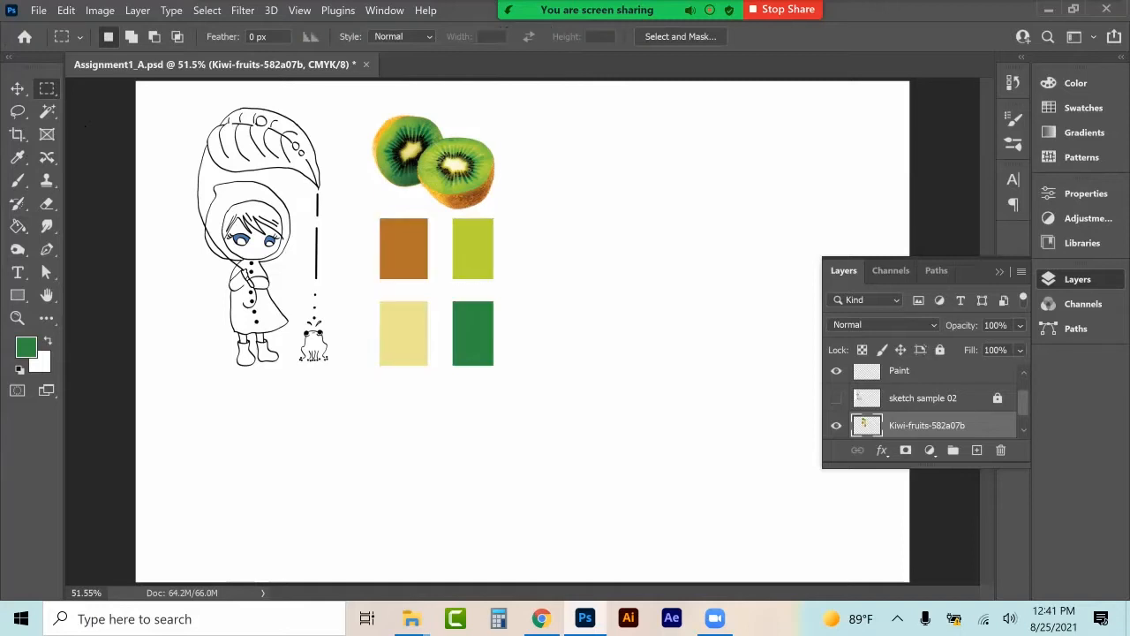
Copy the hex code 308f43 of the dark green foreground color from the Color Picker.
left_click(27, 346)
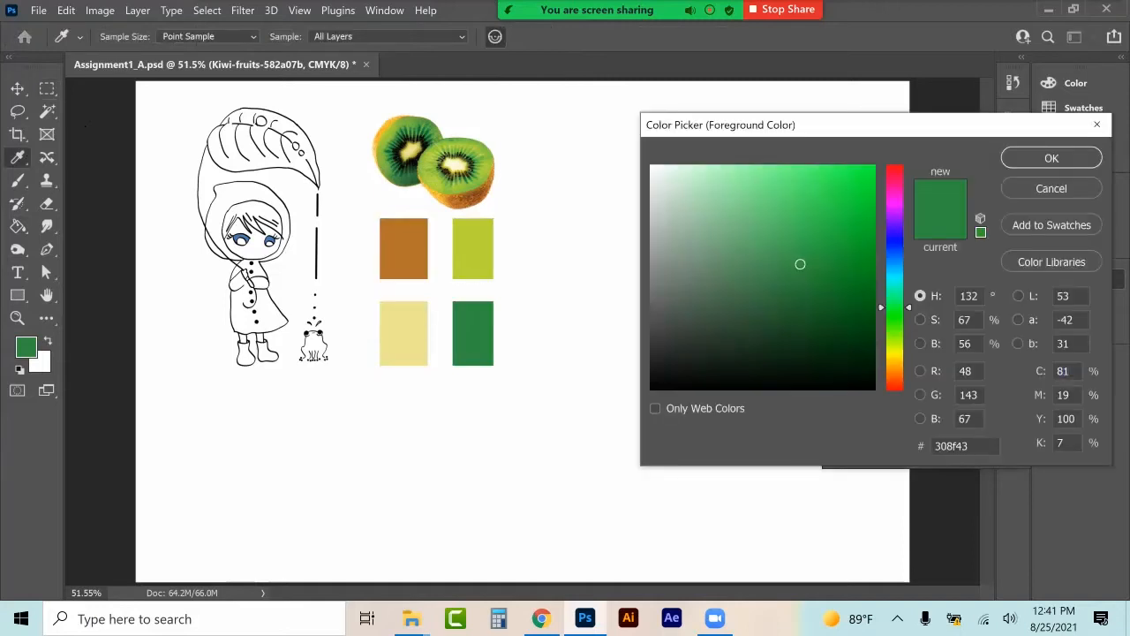
left_click_drag(814, 130, 636, 120)
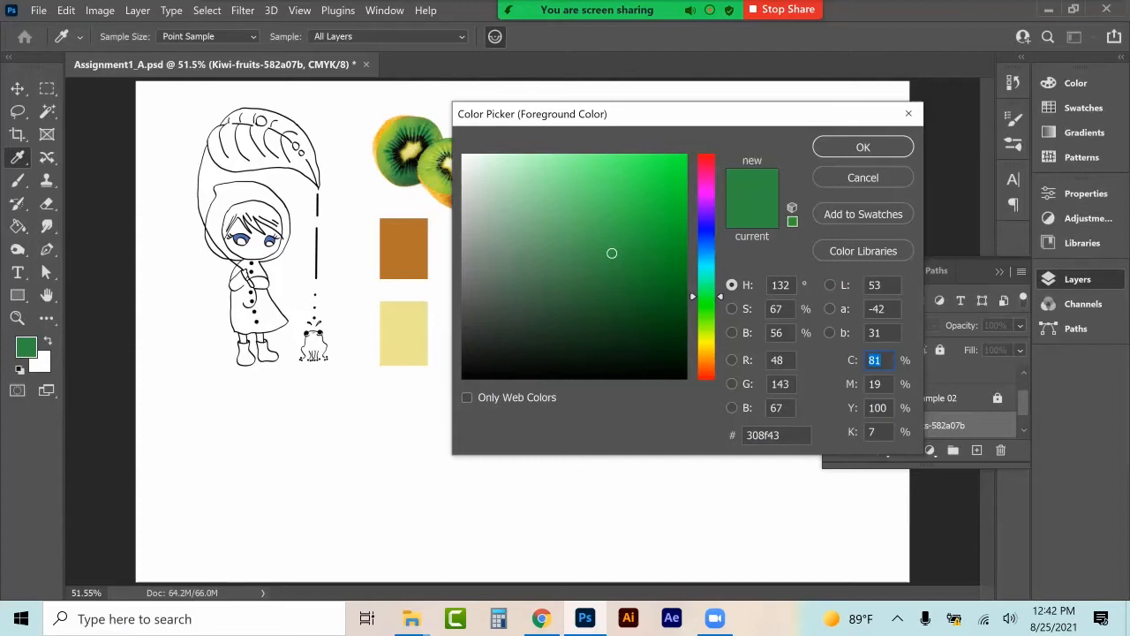
left_click_drag(782, 435, 744, 435)
key("ctrl+c")
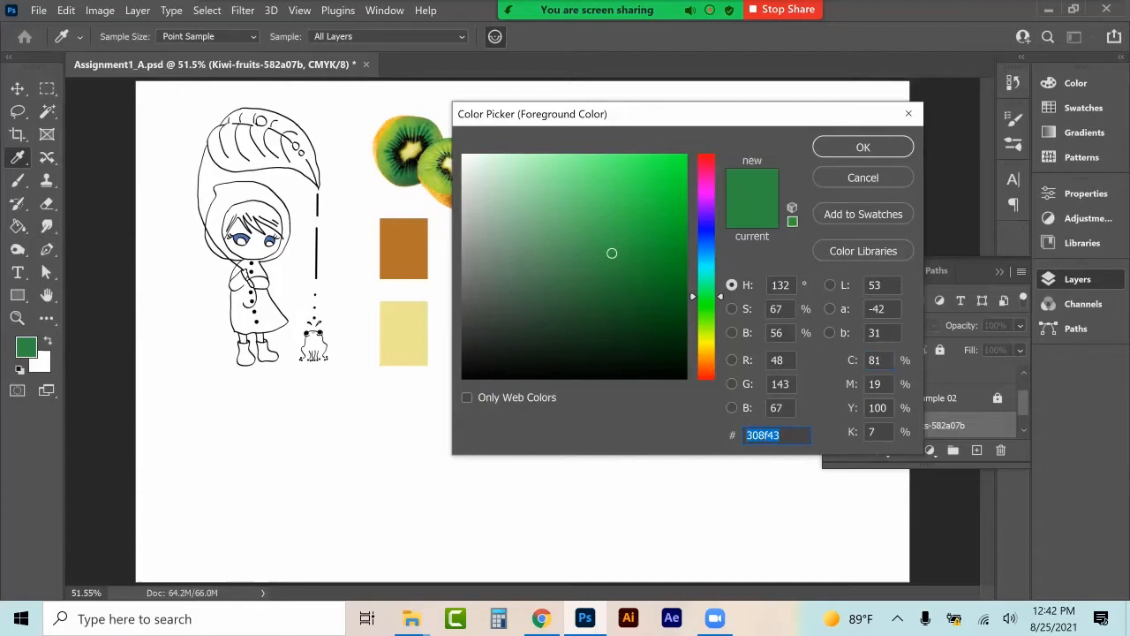
left_click(863, 147)
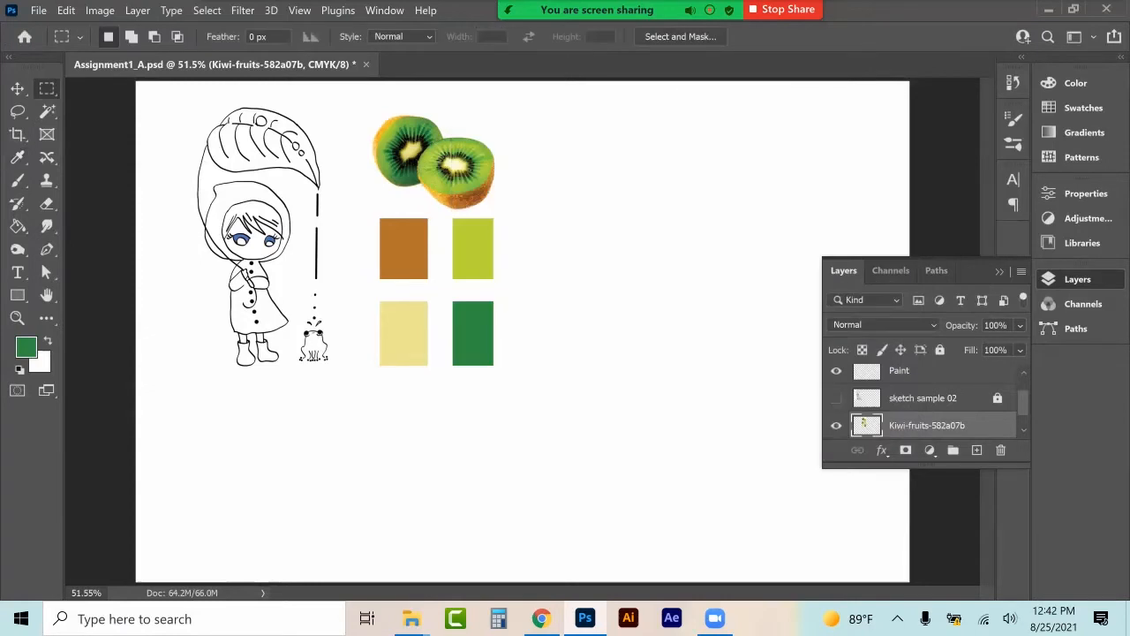
Add a text label reading 308f43 below the dark green swatch and select its text.
key("t")
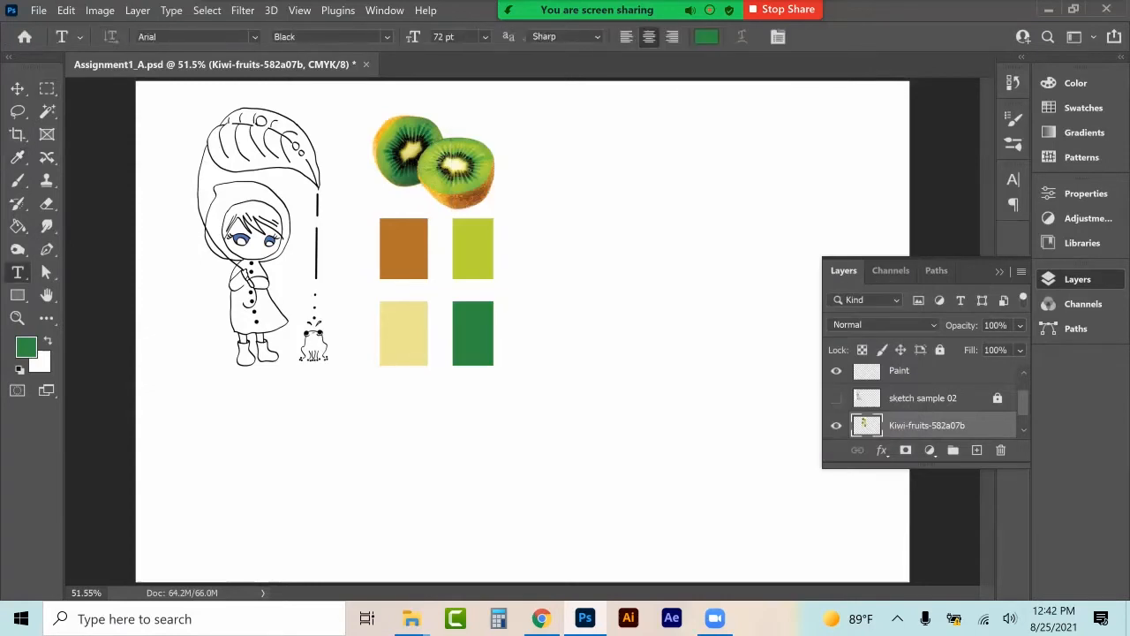
left_click(459, 392)
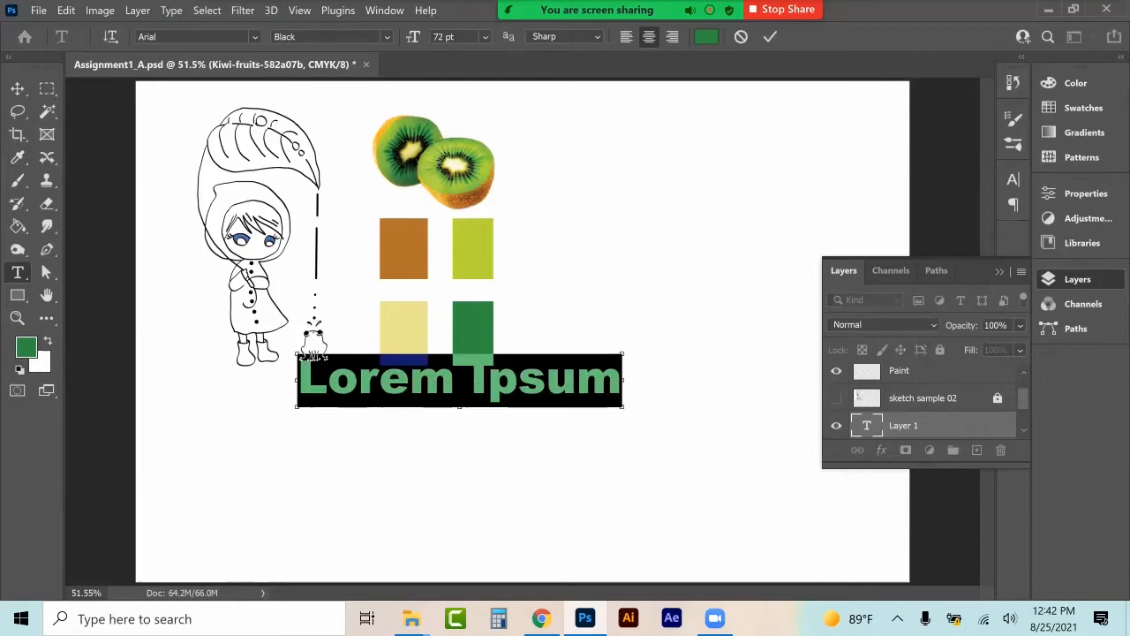
key("ctrl+v")
left_click_drag(375, 379, 544, 380)
key("ctrl+c")
Change the text color of the 308f43 label to black.
left_click(707, 36)
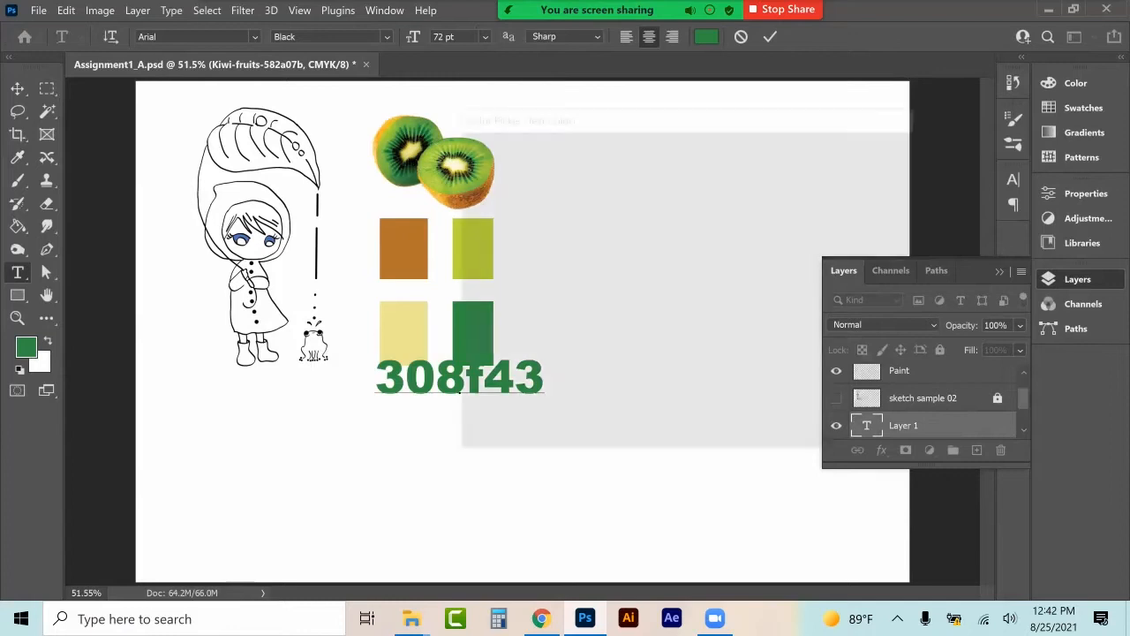
left_click(491, 355)
left_click(462, 379)
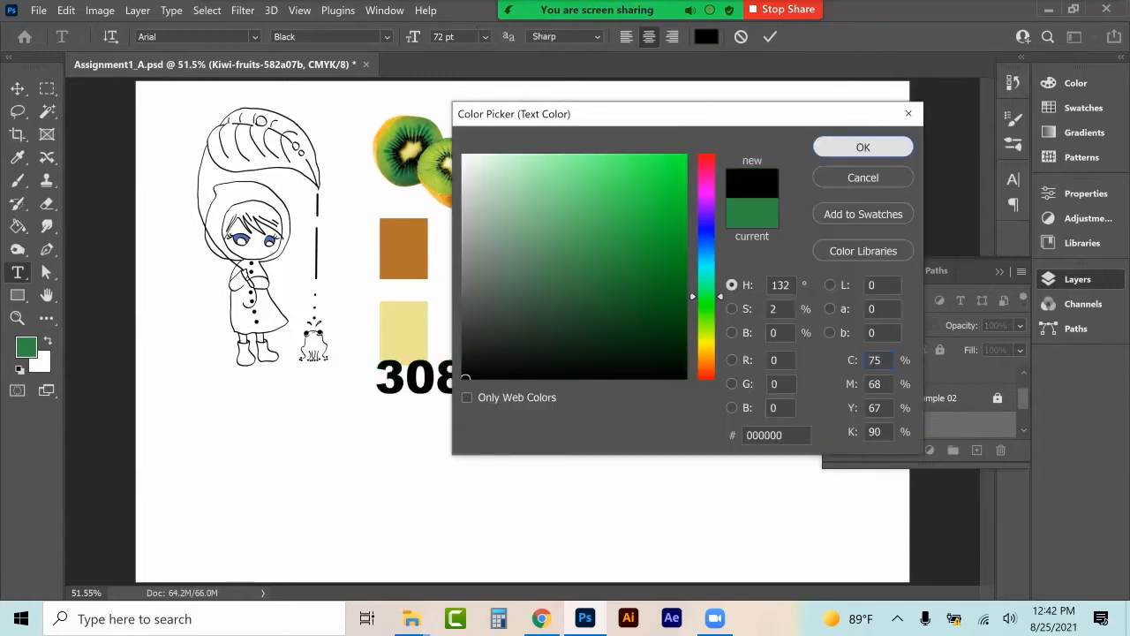
left_click(863, 147)
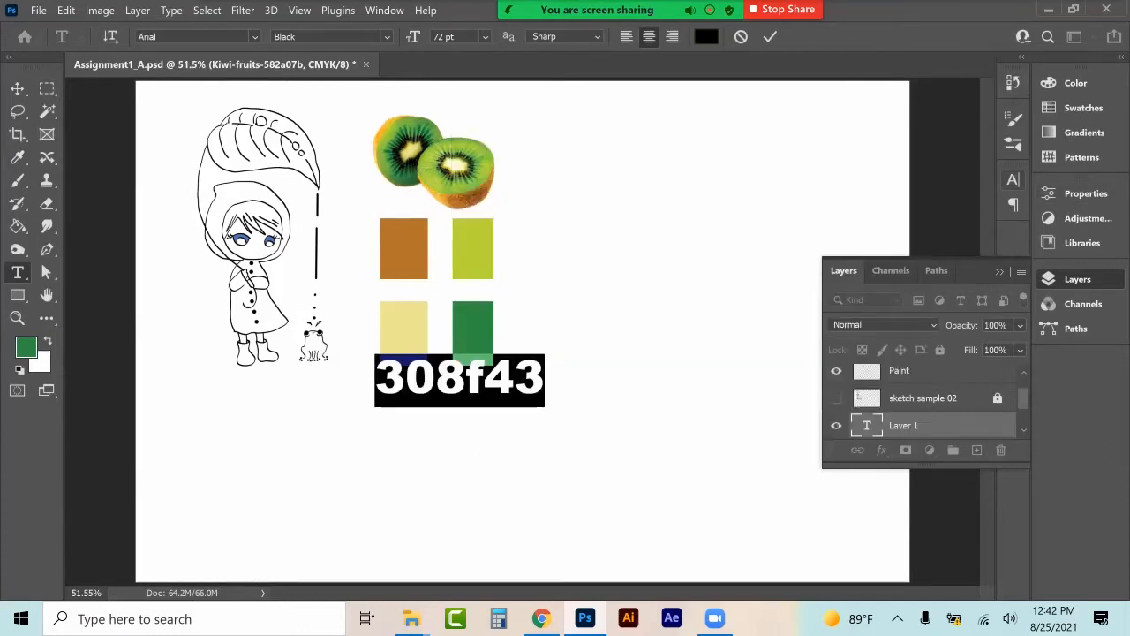
Set the 308f43 label's font size to 16 pt and move it directly beneath the dark green swatch.
left_click(1012, 179)
left_click(886, 226)
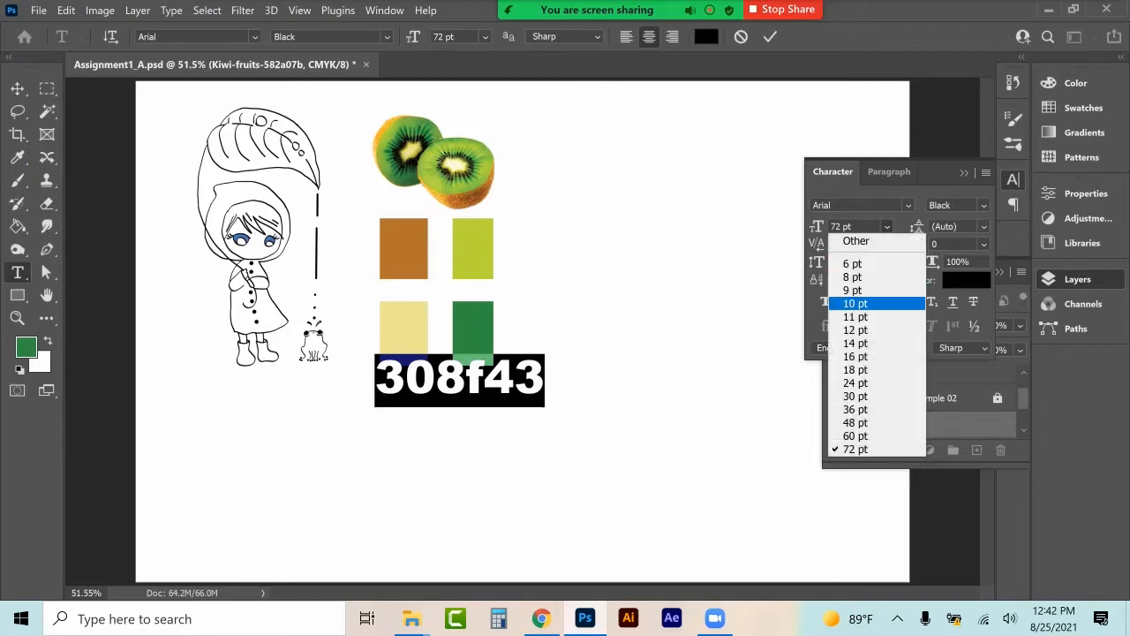
left_click(855, 382)
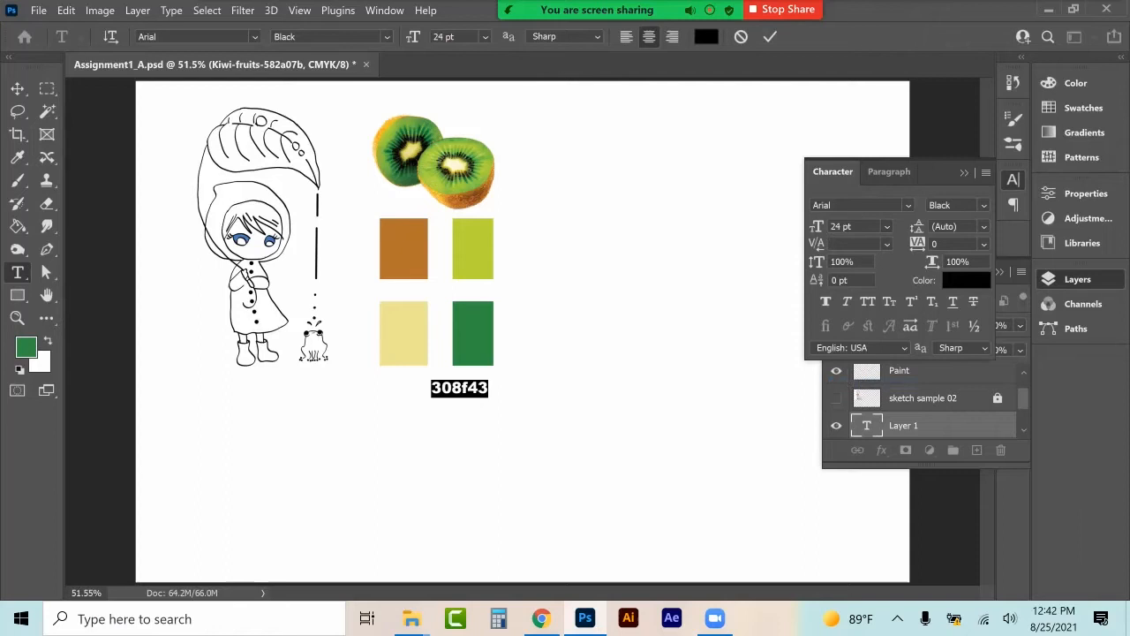
left_click(886, 226)
left_click(855, 354)
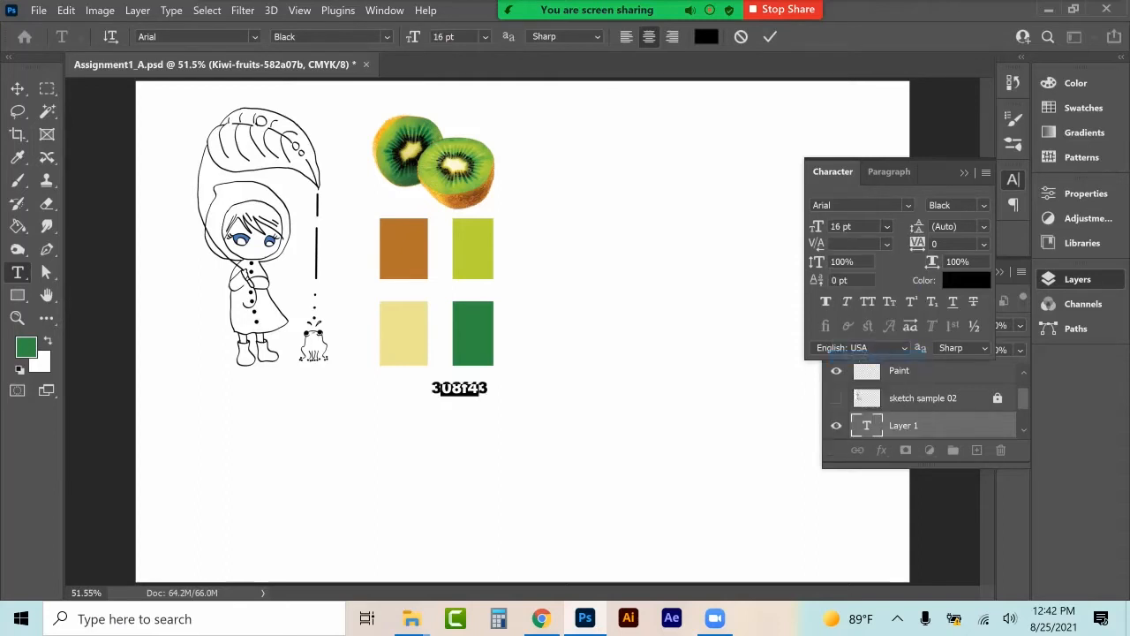
left_click(18, 88)
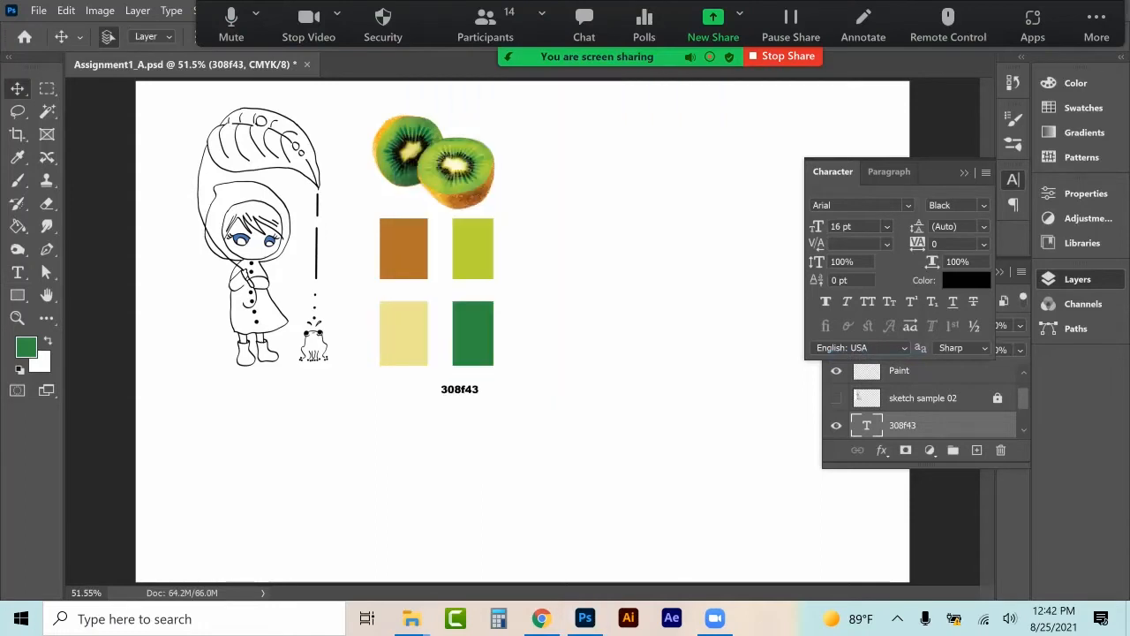
mouse_move(487, 336)
left_mouse_down()
mouse_move(493, 318)
mouse_move(474, 302)
mouse_move(479, 334)
left_mouse_up()
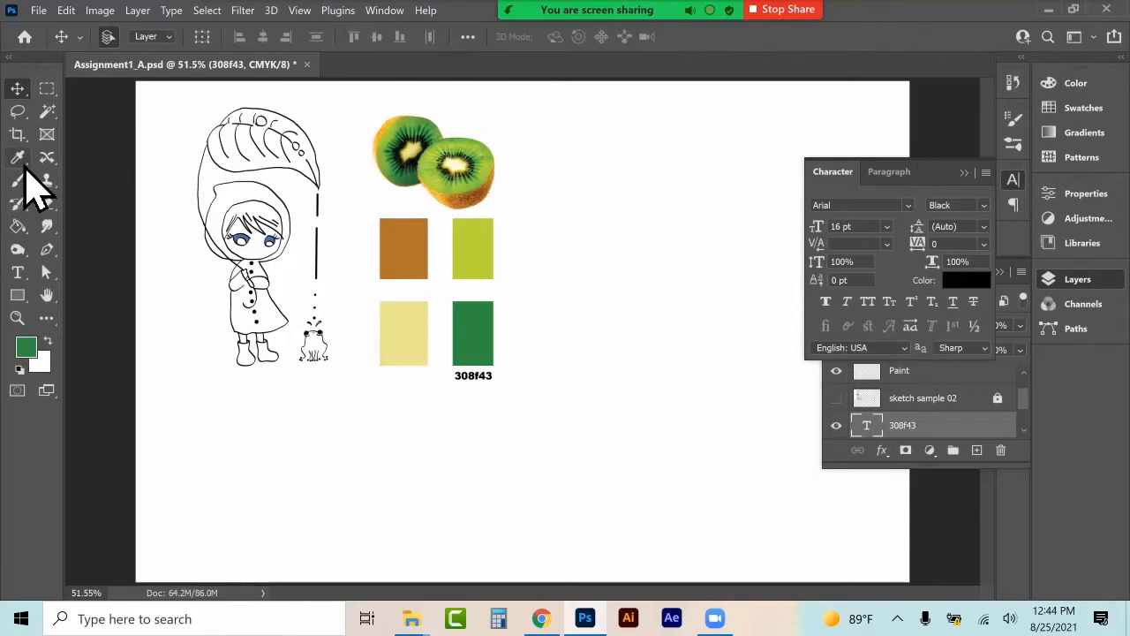
Sample the brown swatch and add a copy of the 308f43 text label directly beneath it.
left_click(18, 157)
left_click(404, 249)
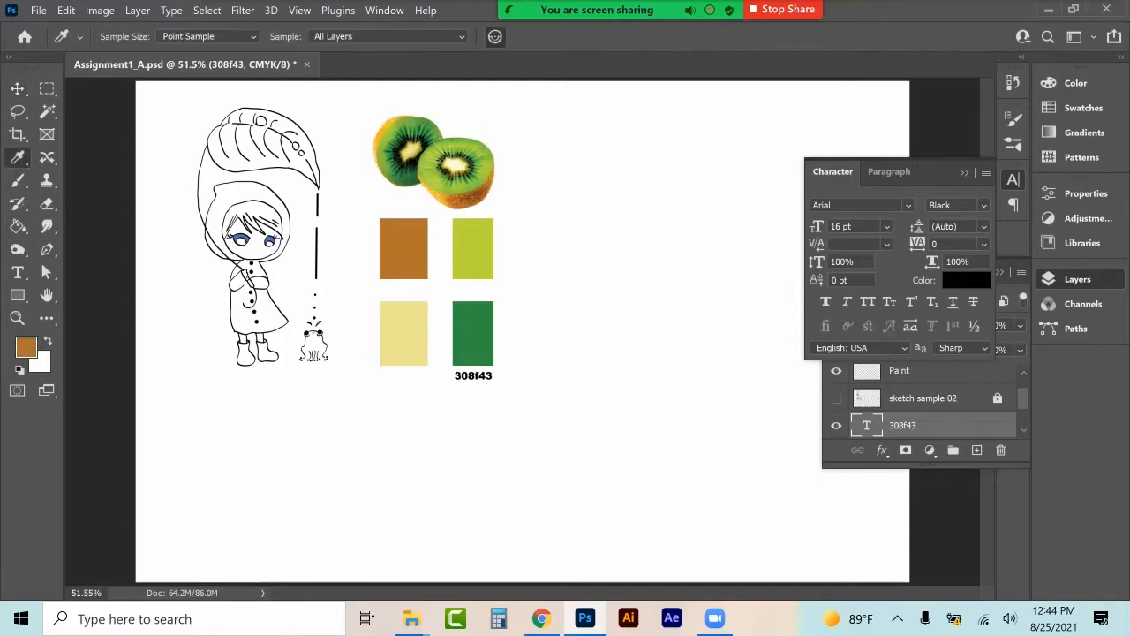
key("t")
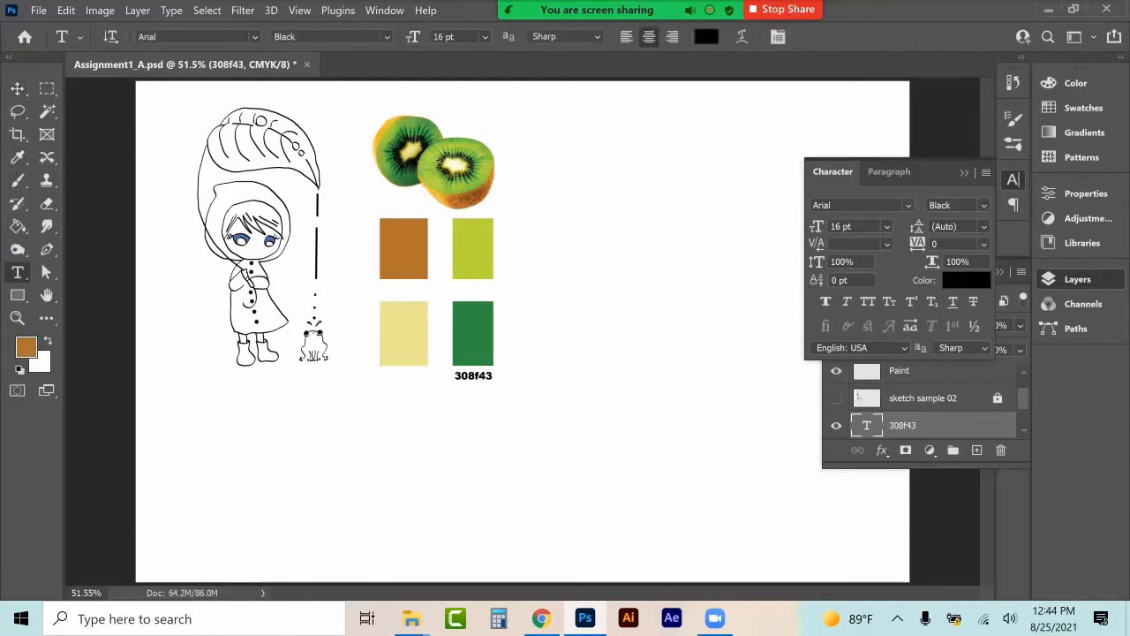
left_click(347, 460)
key("ctrl+v")
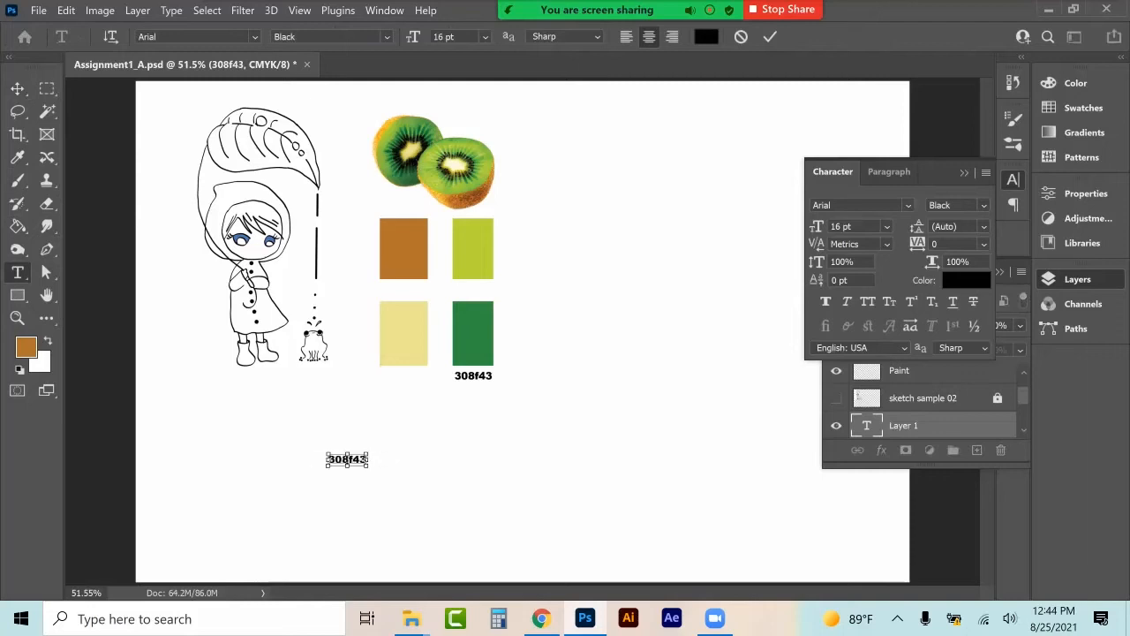
left_click(18, 89)
left_click_drag(346, 459, 404, 285)
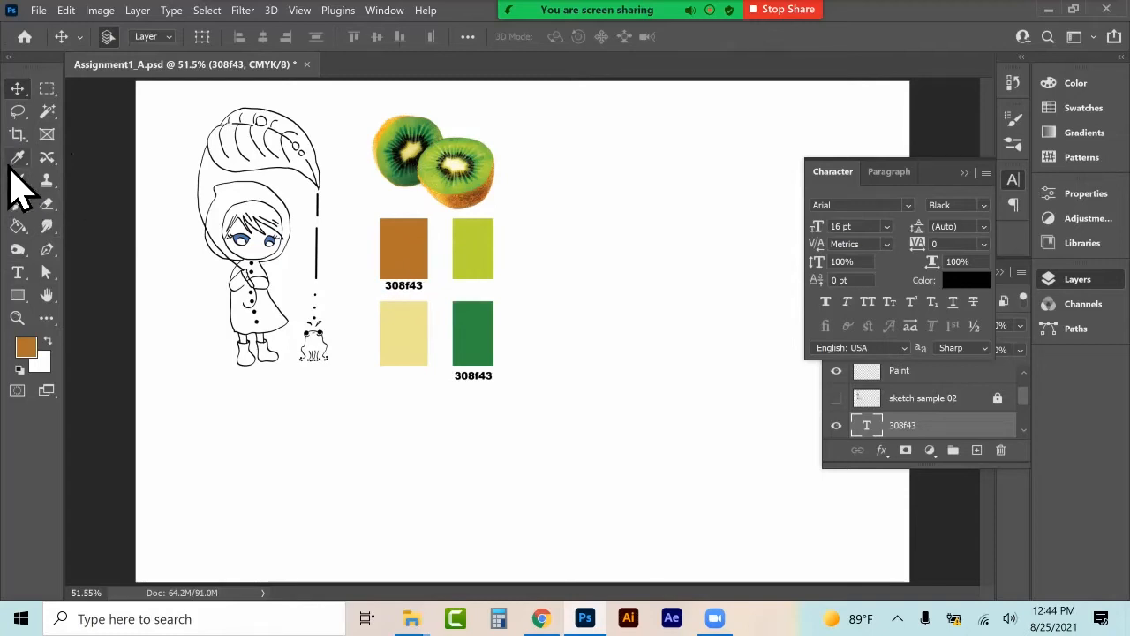
Sample the yellow-green swatch and start a Lorem Ipsum placeholder text line below the palette.
left_click(17, 157)
left_click(467, 244)
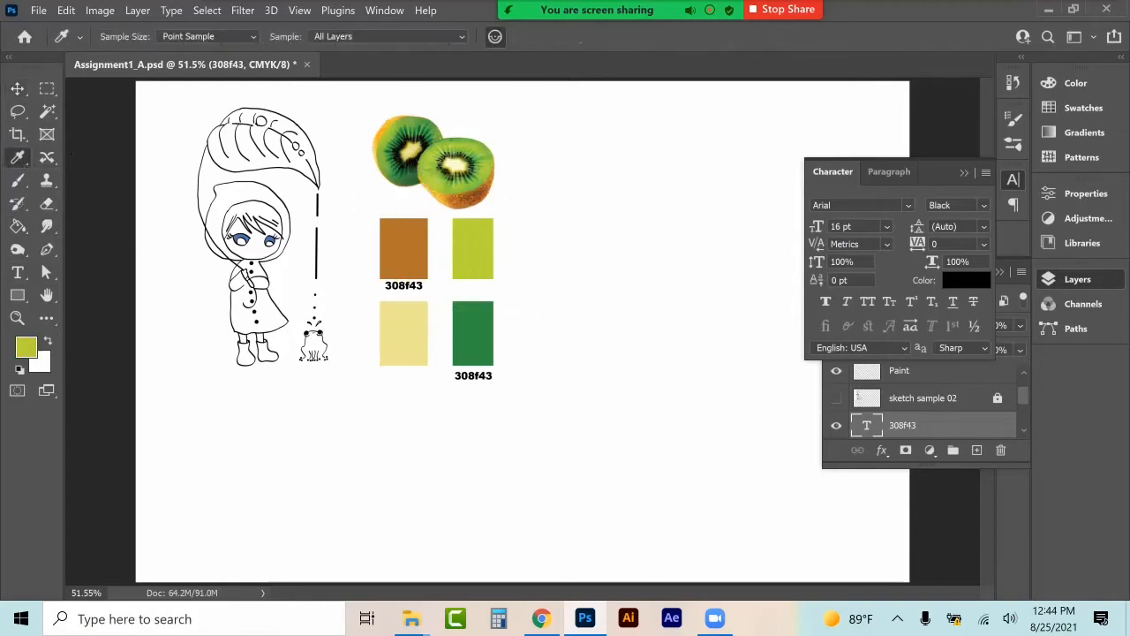
key("t")
left_click(396, 434)
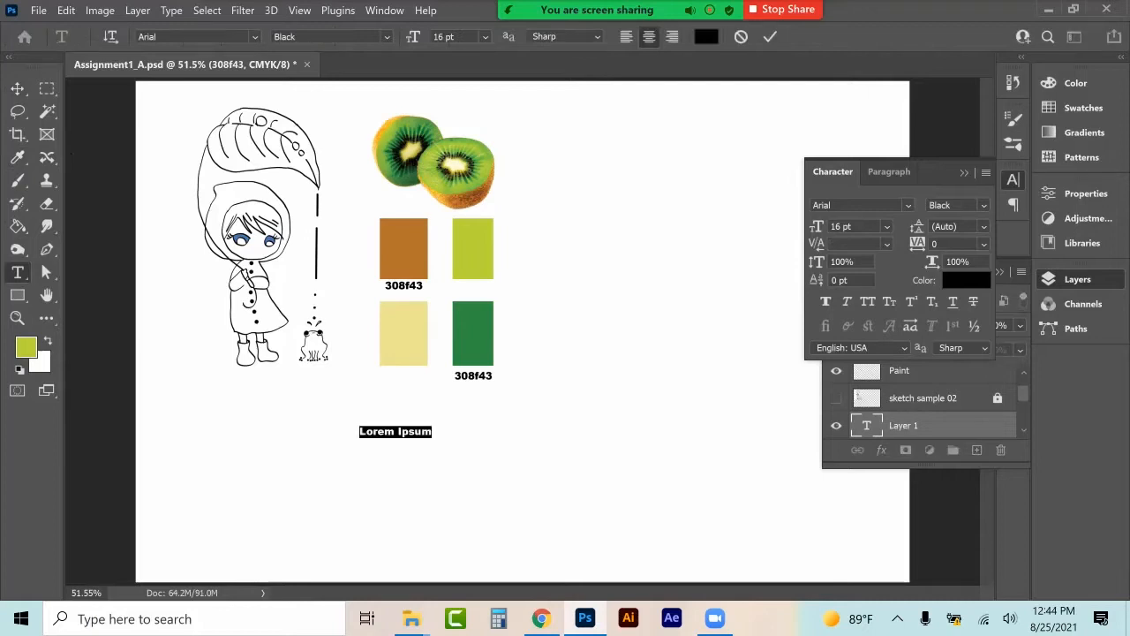
key("ctrl+v")
key("ctrl+z")
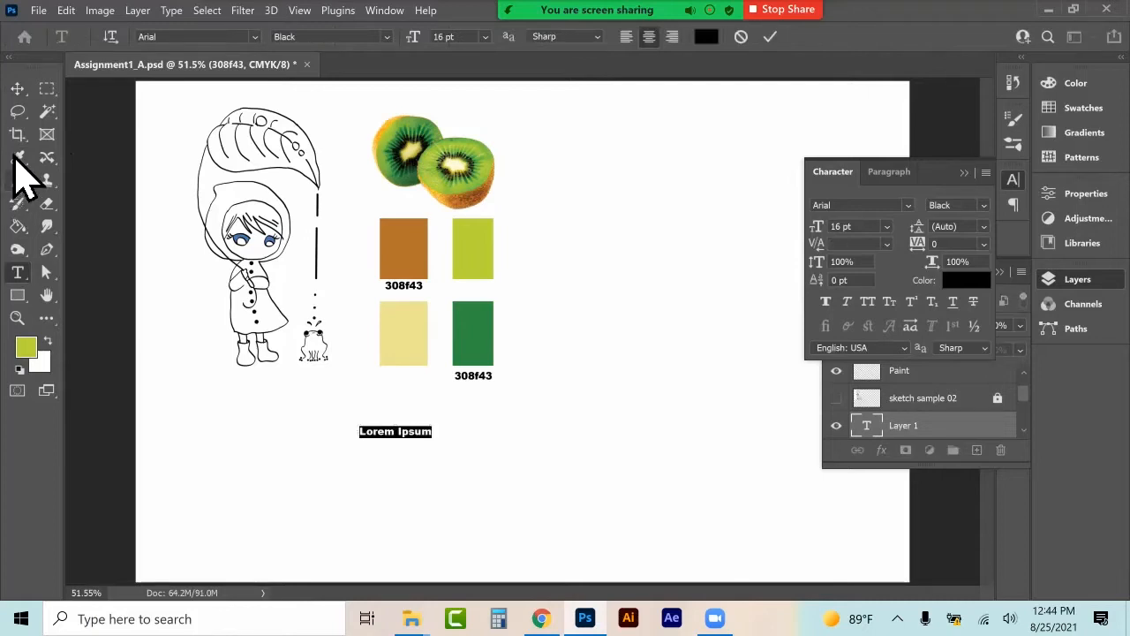
Commit the placeholder text and copy the yellow-green foreground color's hex code b9d536.
left_click(17, 157)
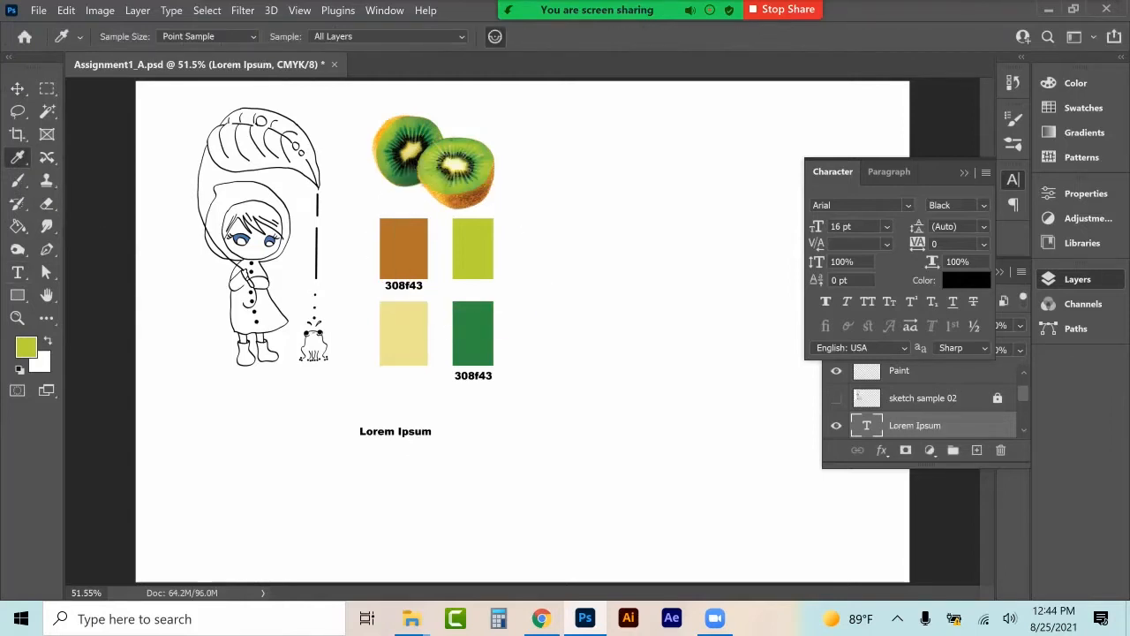
left_click(27, 347)
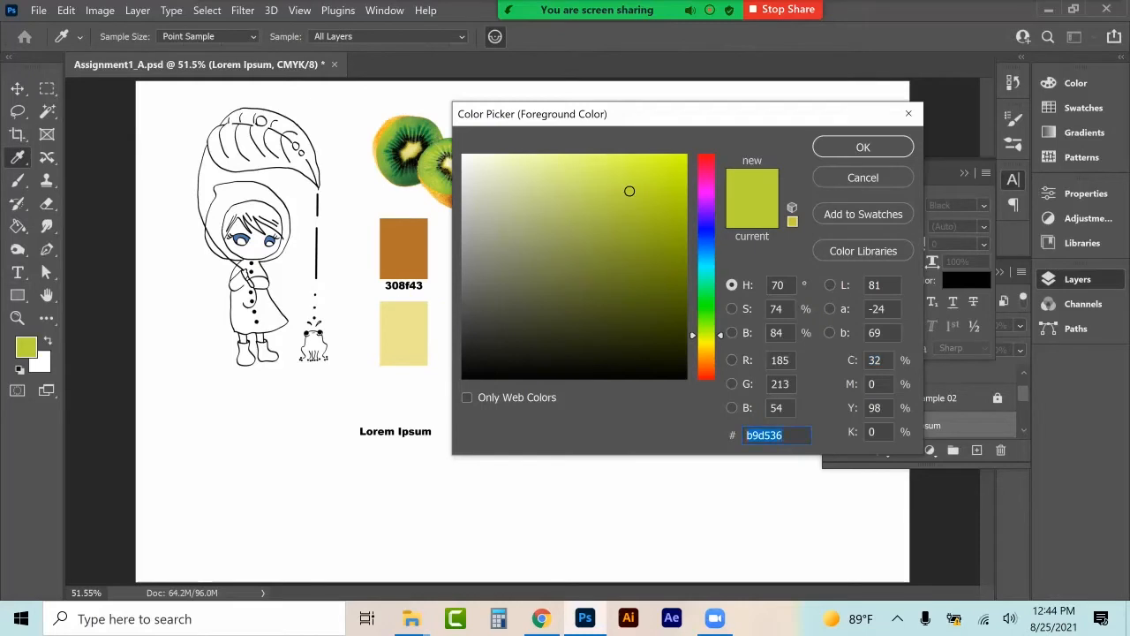
key("Return")
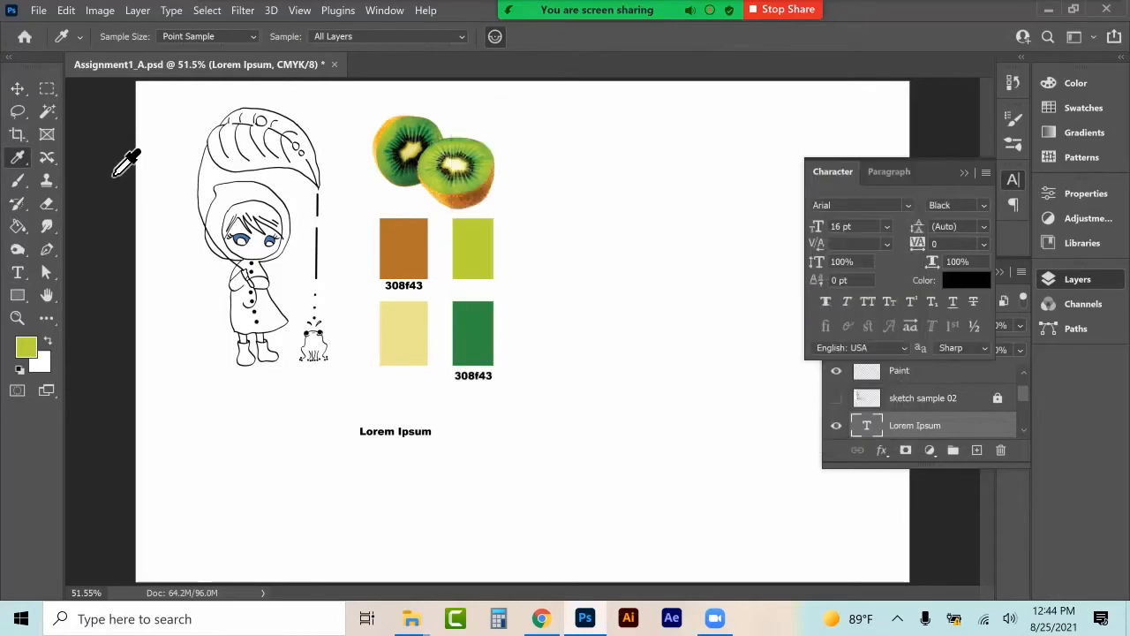
Replace the Lorem Ipsum placeholder text with b9d536 and move the label beneath the yellow-green swatch.
key("t")
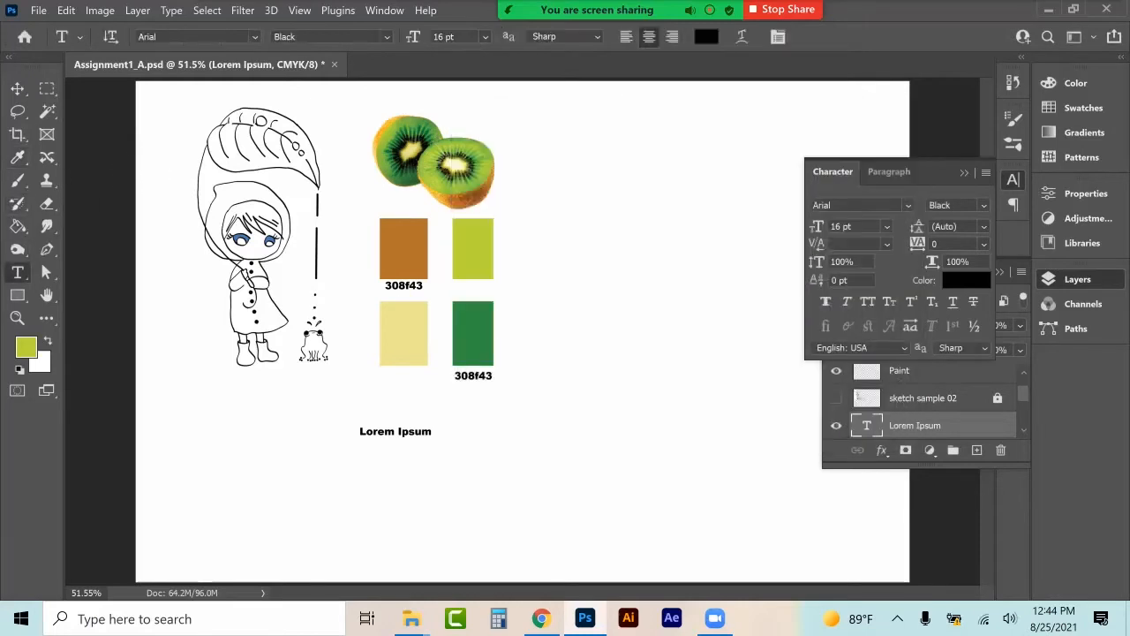
left_click(371, 432)
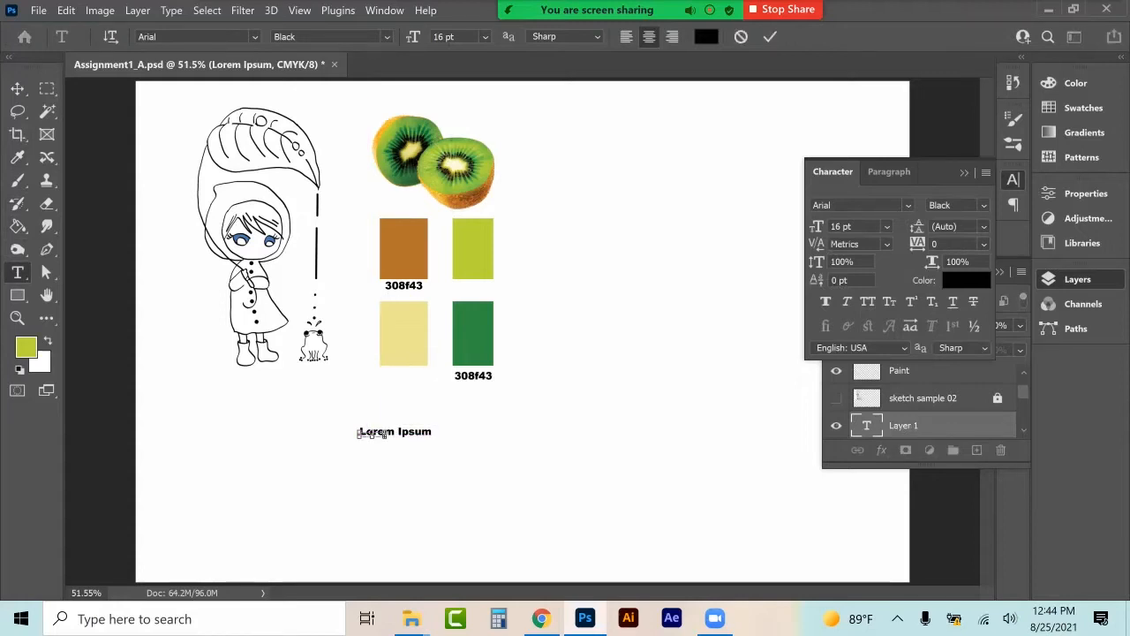
left_click(17, 89)
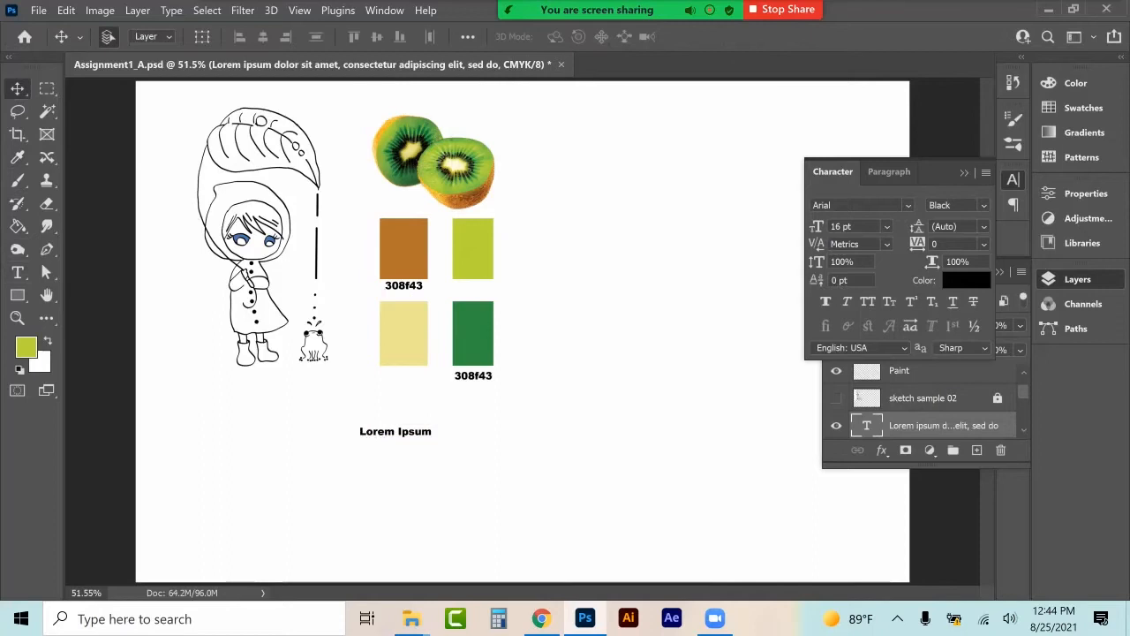
key("t")
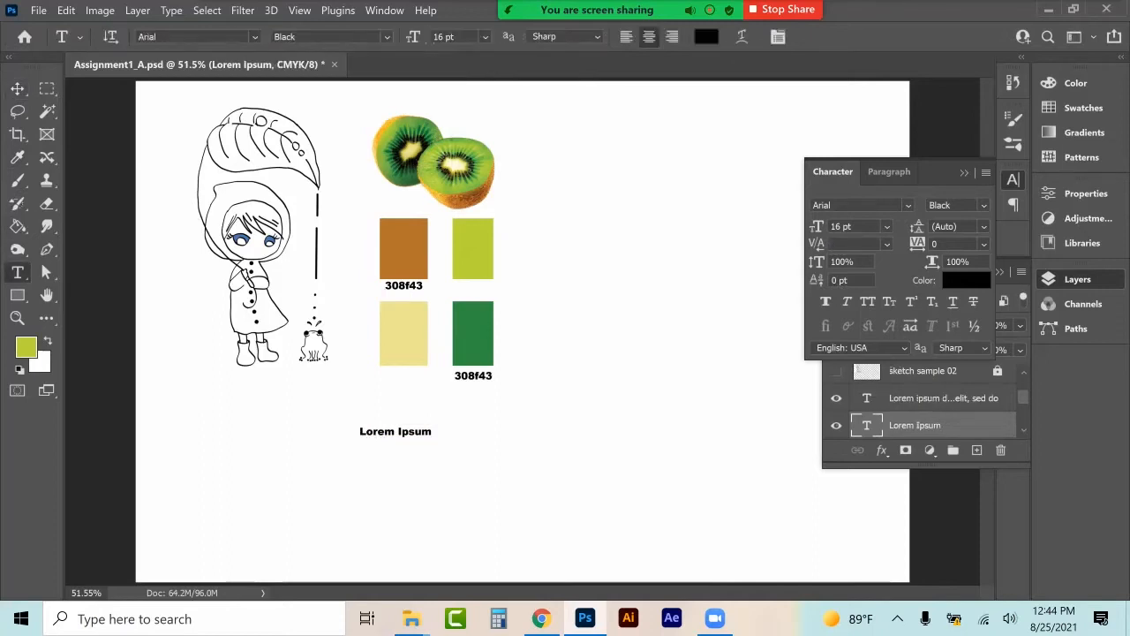
type("b9d536")
left_click(18, 89)
left_click_drag(406, 406, 486, 262)
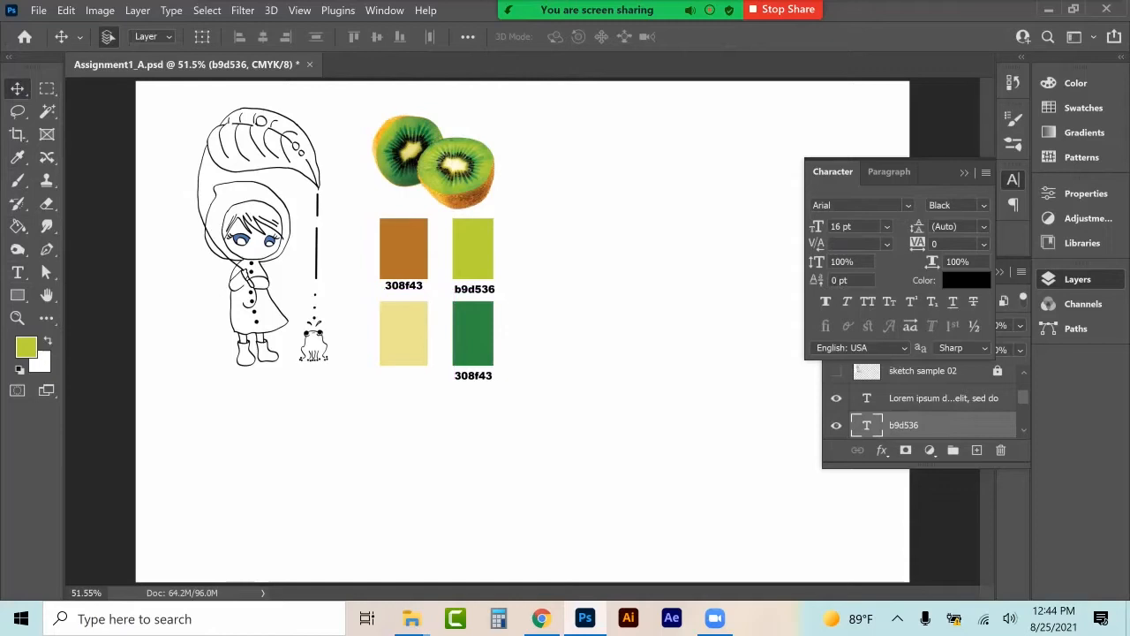
Sample the brown swatch and copy its hex code b4732a.
left_click(18, 157)
left_click(397, 243)
left_click(26, 347)
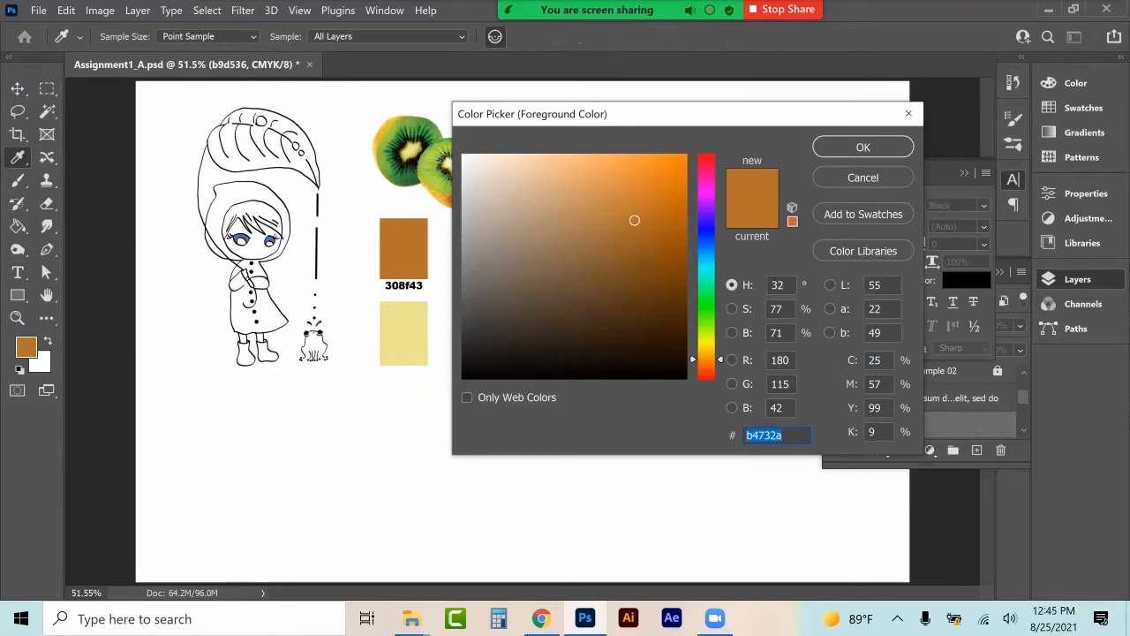
left_click(863, 148)
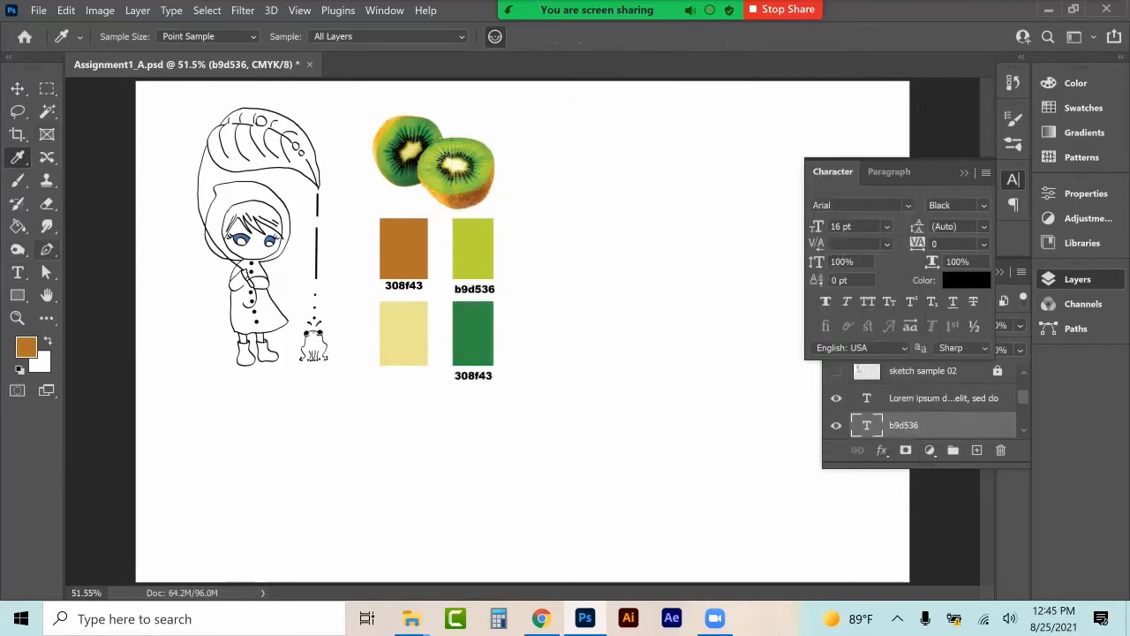
Replace the text of the label beneath the brown swatch with b4732a.
left_click(17, 272)
double_click(403, 286)
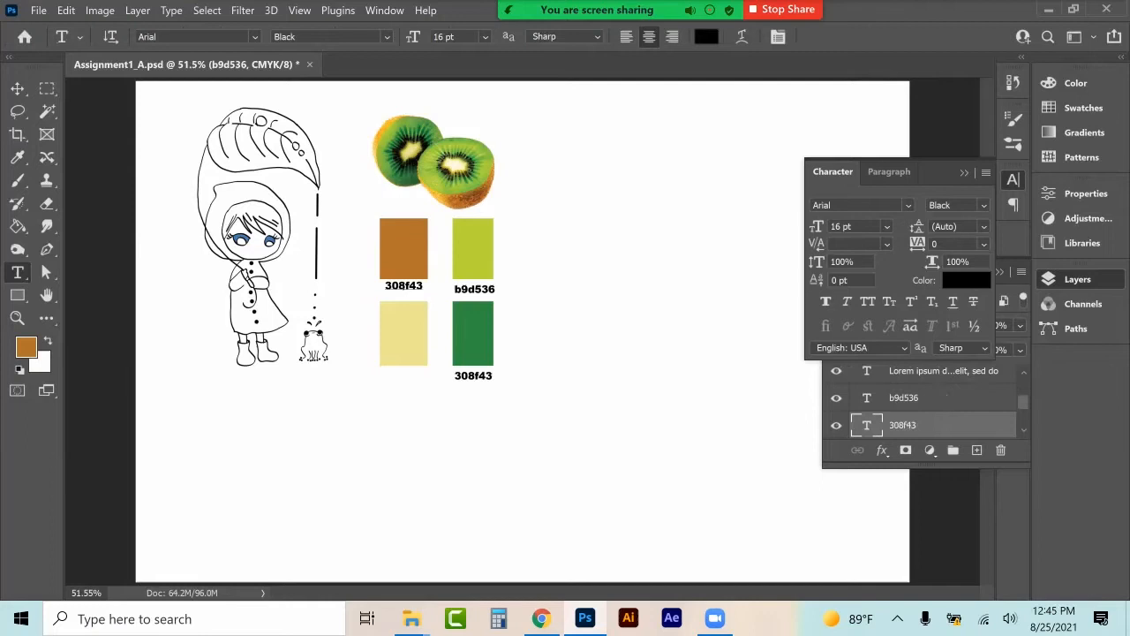
type("b4732a")
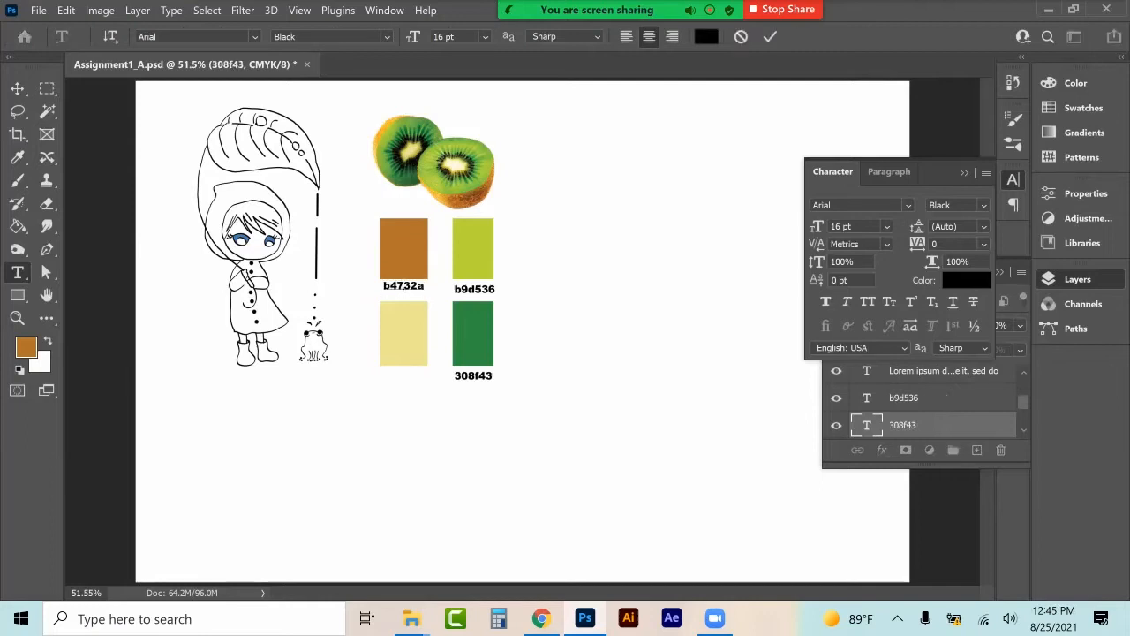
left_click(17, 88)
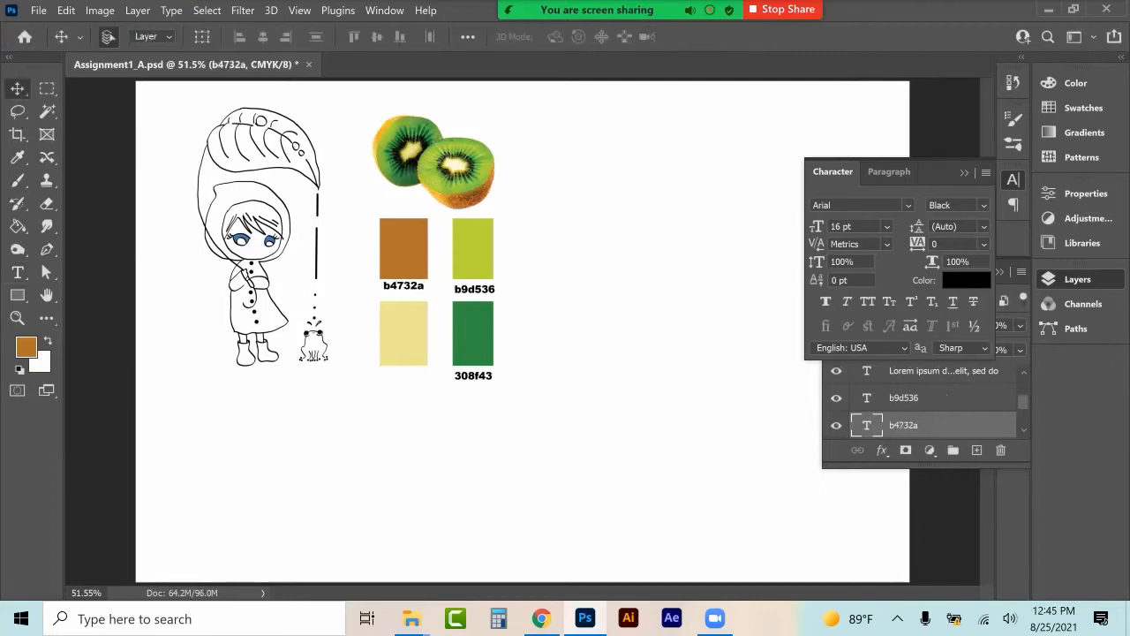
Sample the pale yellow swatch and copy its hex code ece691.
left_click(18, 157)
left_click(403, 333)
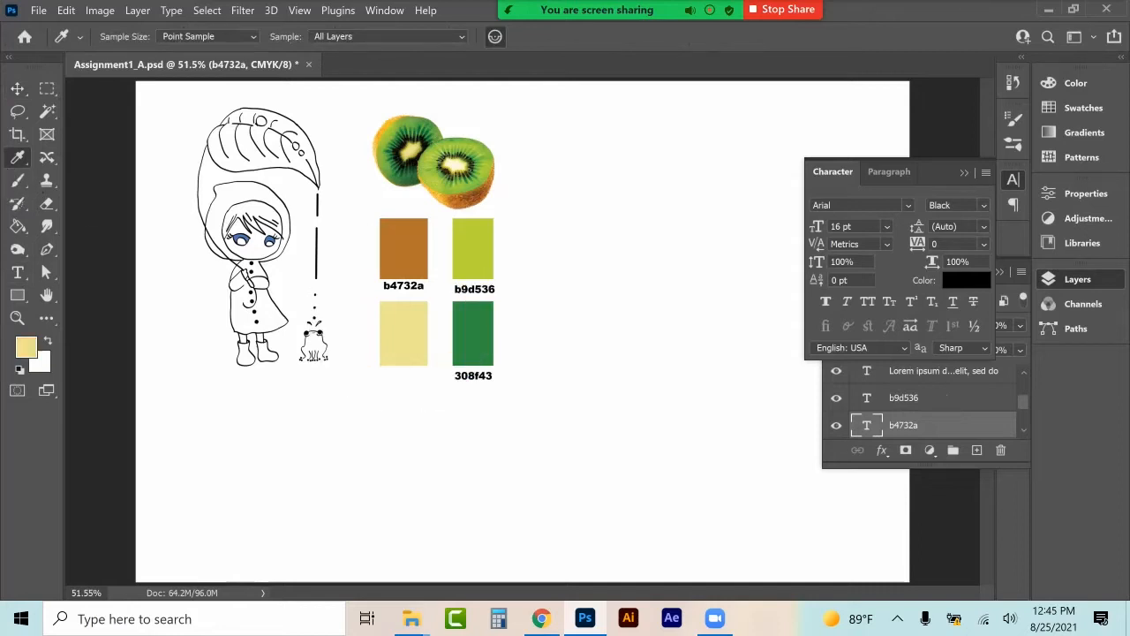
left_click(27, 347)
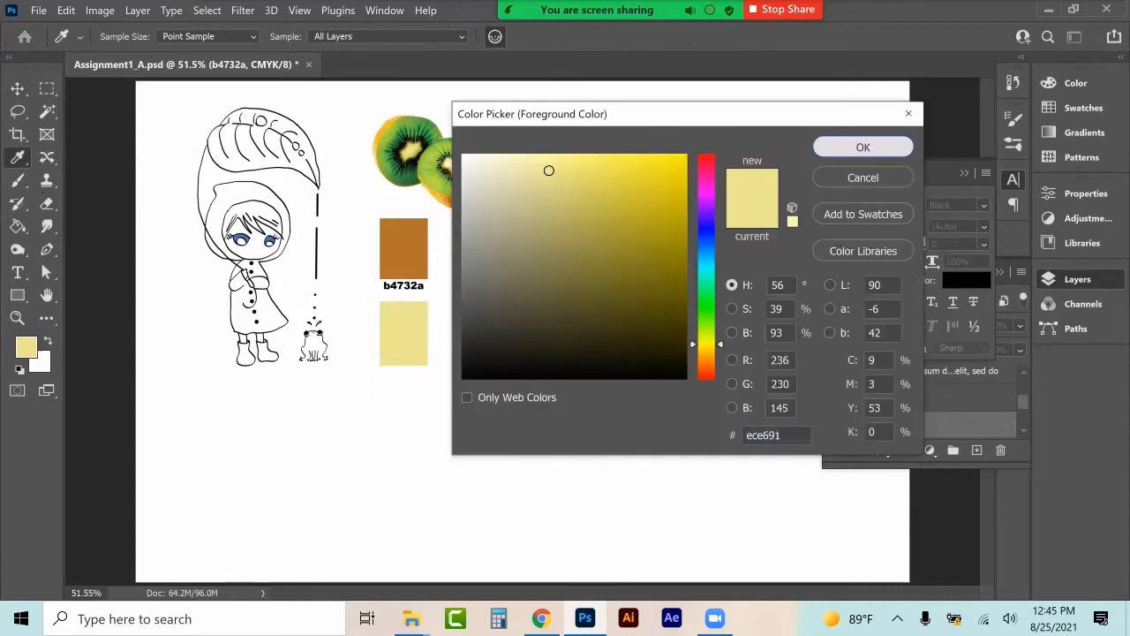
key("Return")
Add a text label reading ece691 and move it directly beneath the pale yellow swatch.
key("t")
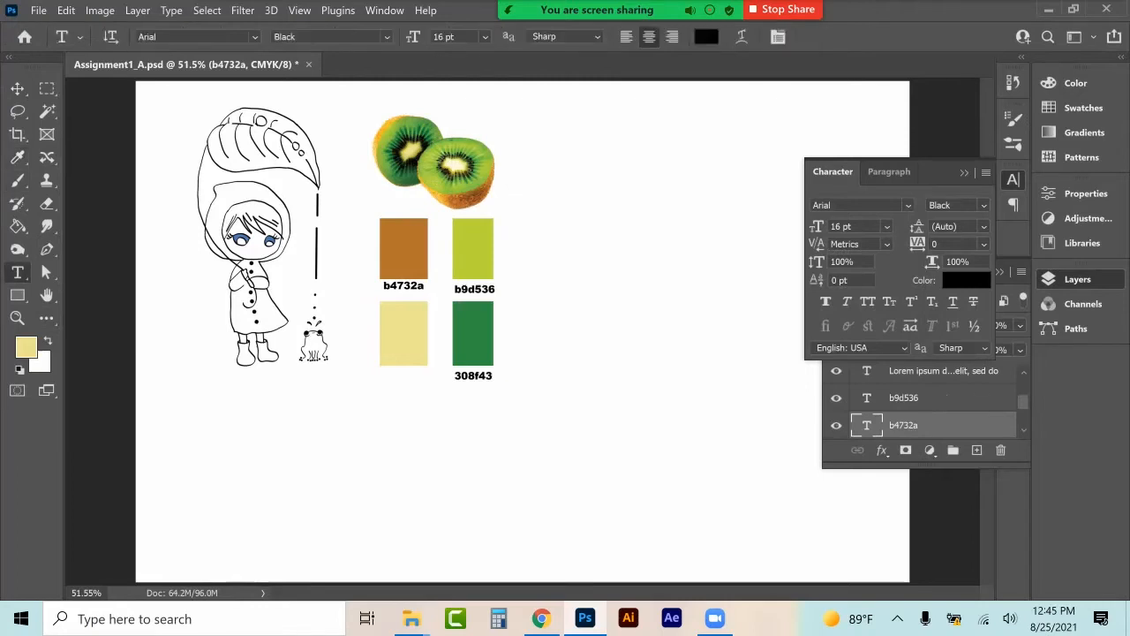
left_click(403, 422)
type("ece691")
left_click(17, 88)
left_click_drag(401, 424, 401, 375)
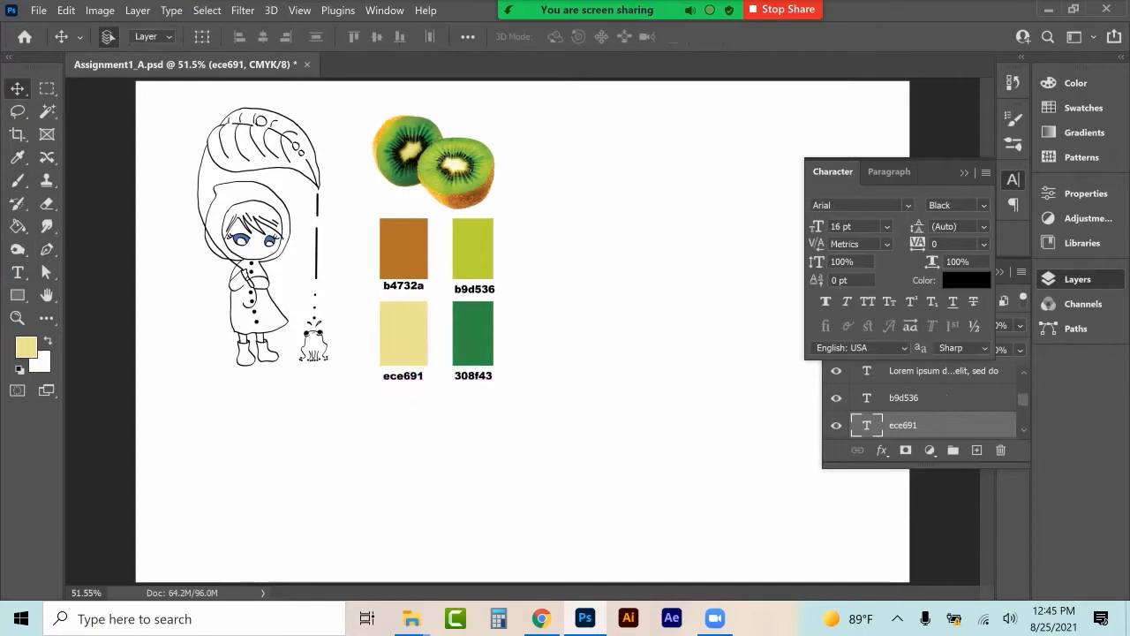
Switch to Chrome, search Google Images for "kiwi pallette" and examine the kiwi color schemes in the results.
left_click(542, 618)
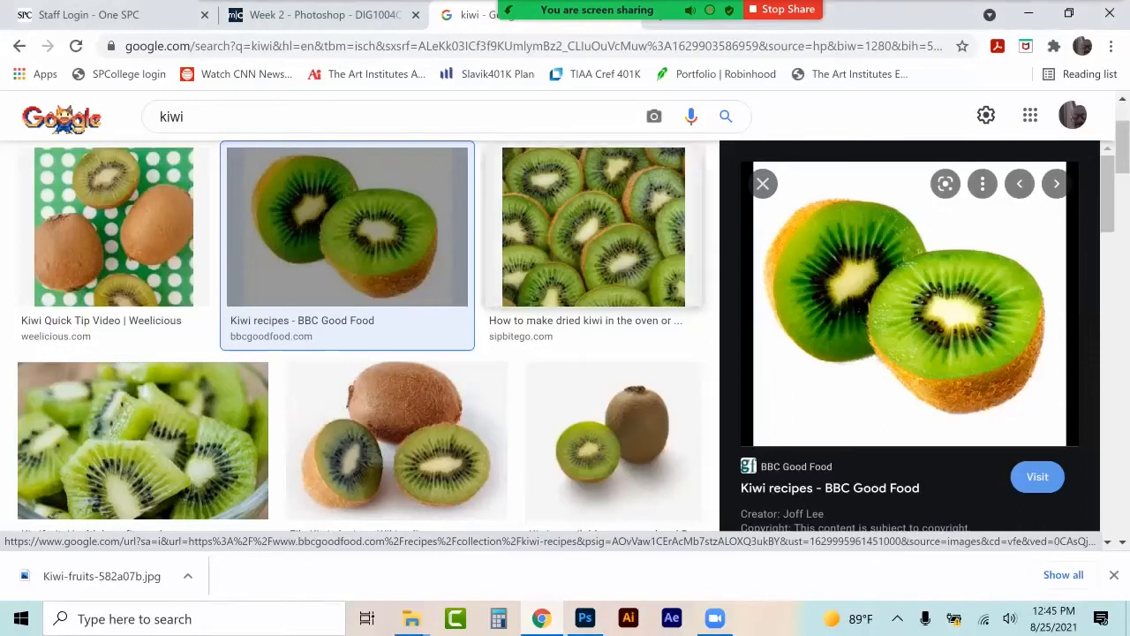
left_click(254, 128)
type("pall")
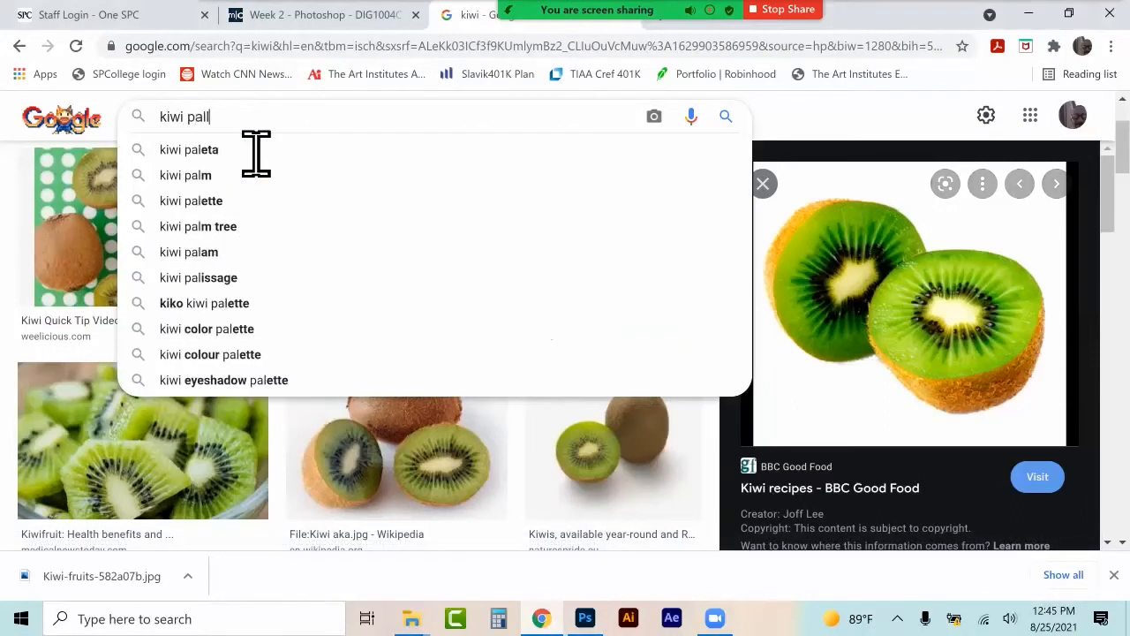
type("ette")
key("Return")
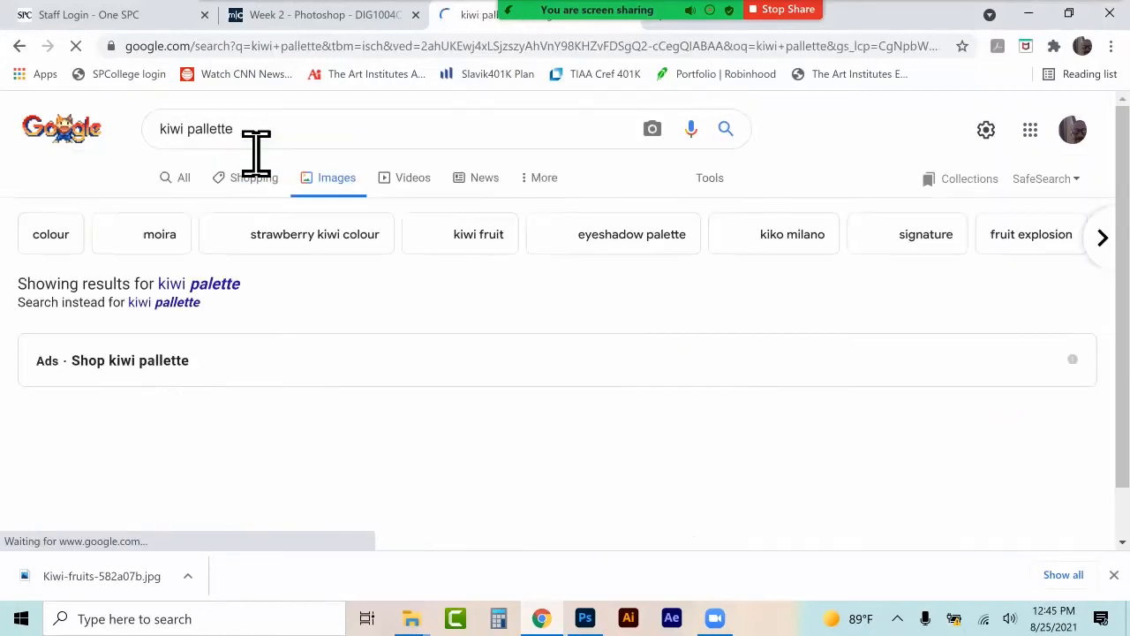
scroll(256, 151, "down", 3)
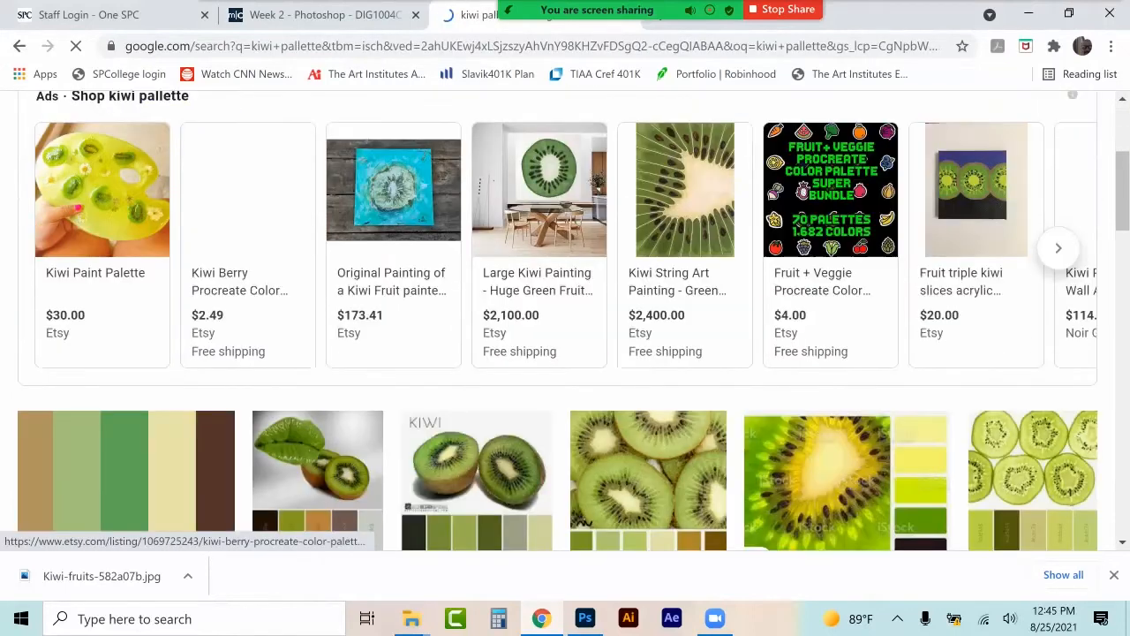
scroll(256, 152, "down", 3)
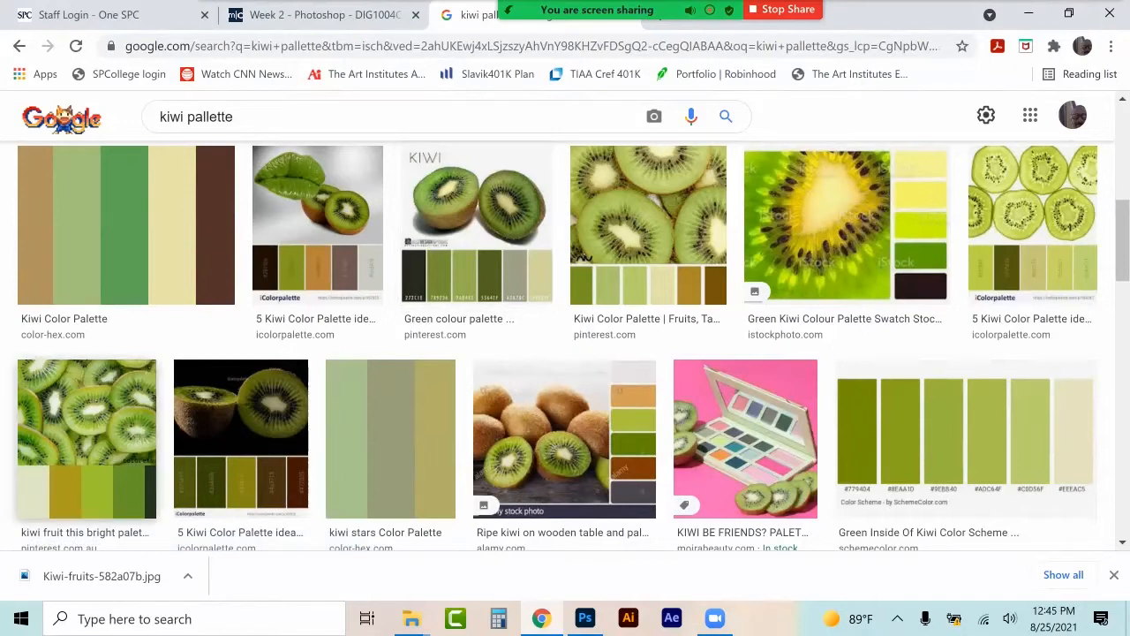
scroll(239, 353, "down", 1)
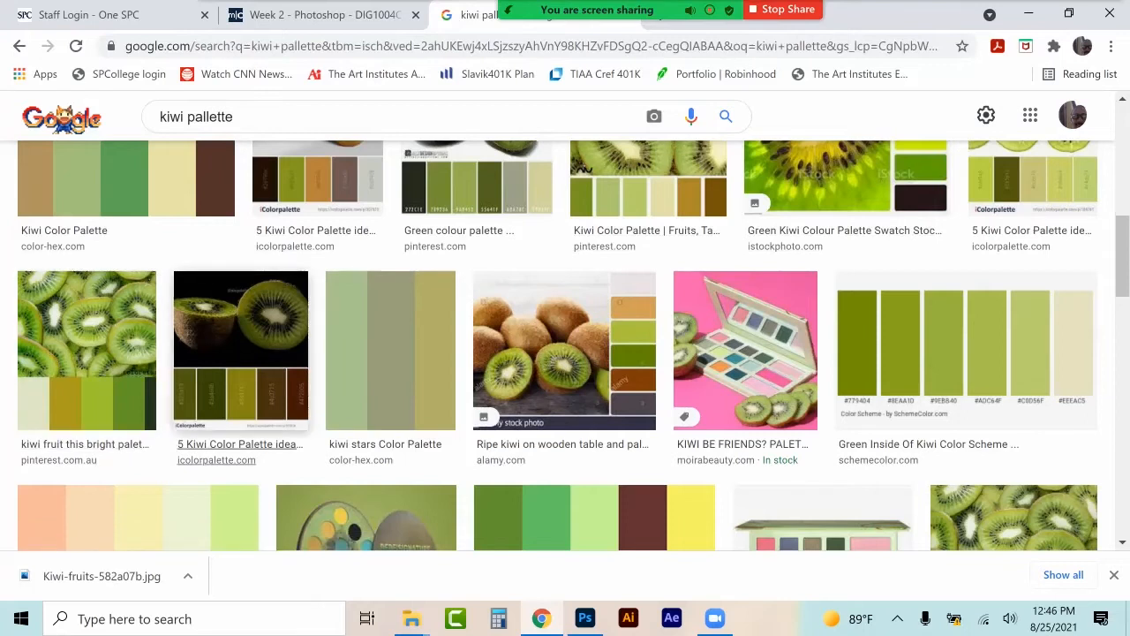
scroll(565, 344, "down", 2)
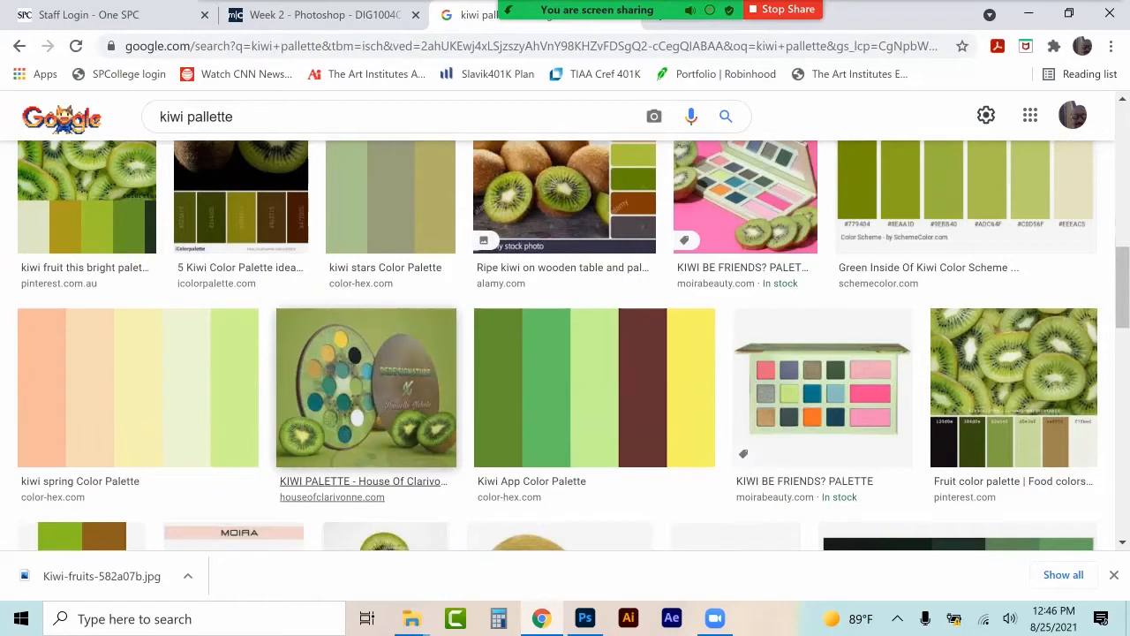
scroll(539, 380, "down", 5)
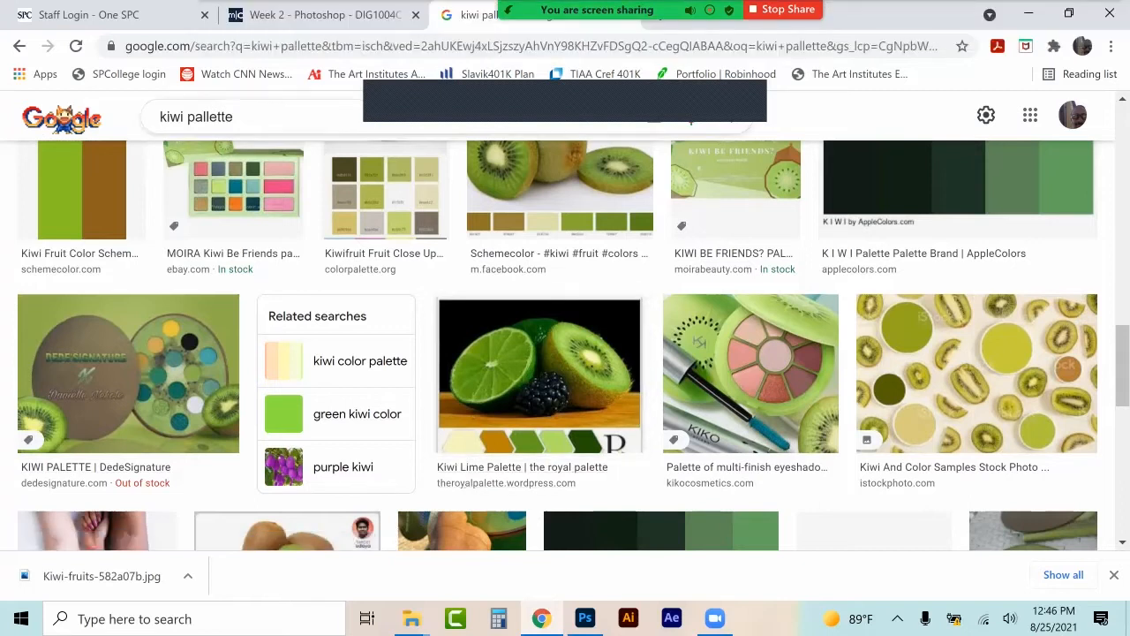
scroll(556, 344, "down", 3)
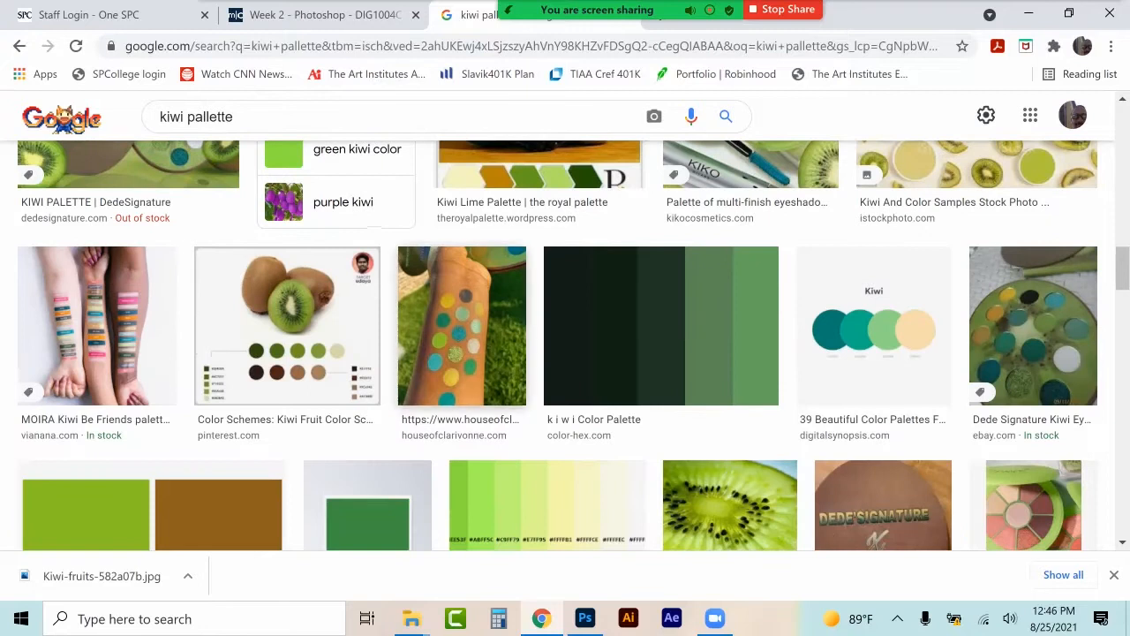
Change the image search to "kitten pallette" and look through the results for usable color schemes.
left_click_drag(186, 117, 156, 120)
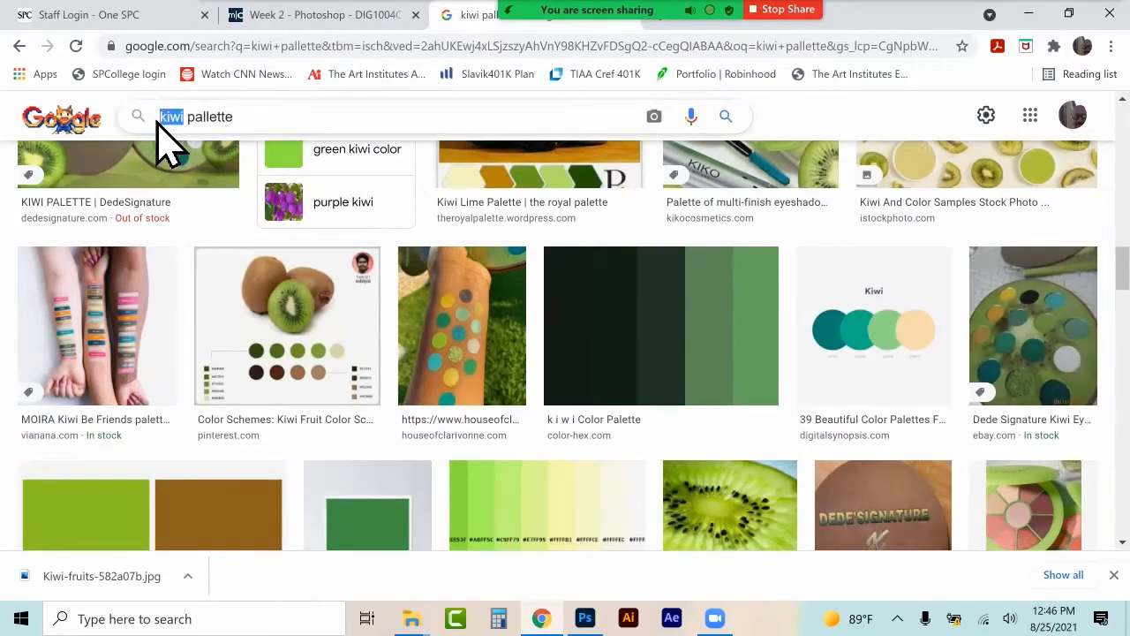
type("kitten")
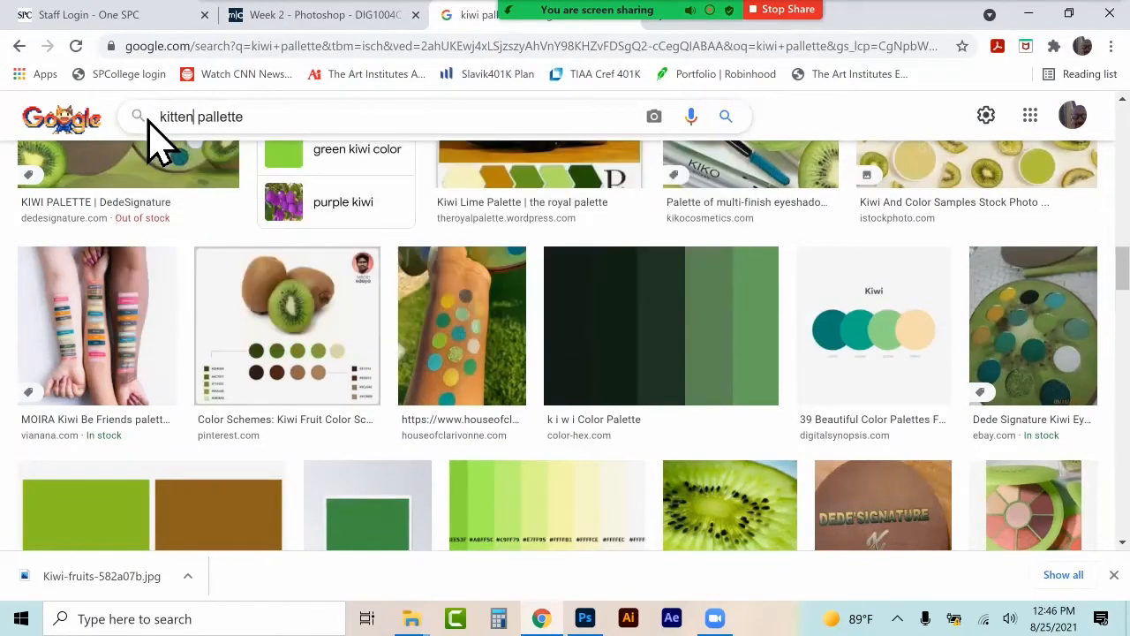
key("Return")
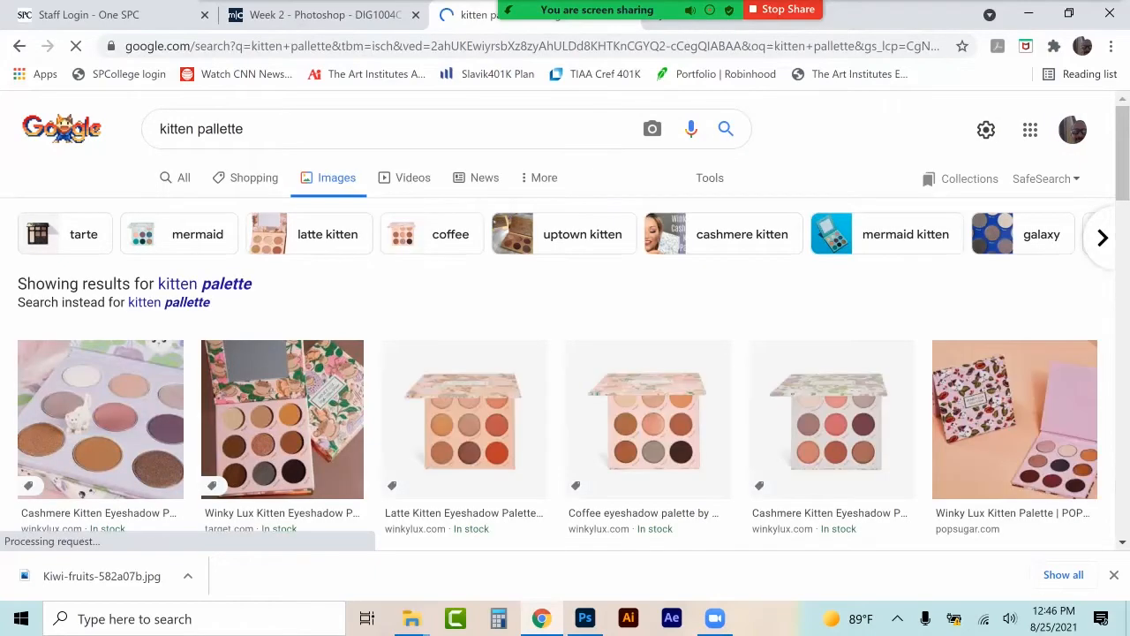
scroll(193, 174, "down", 5)
scroll(465, 177, "down", 10)
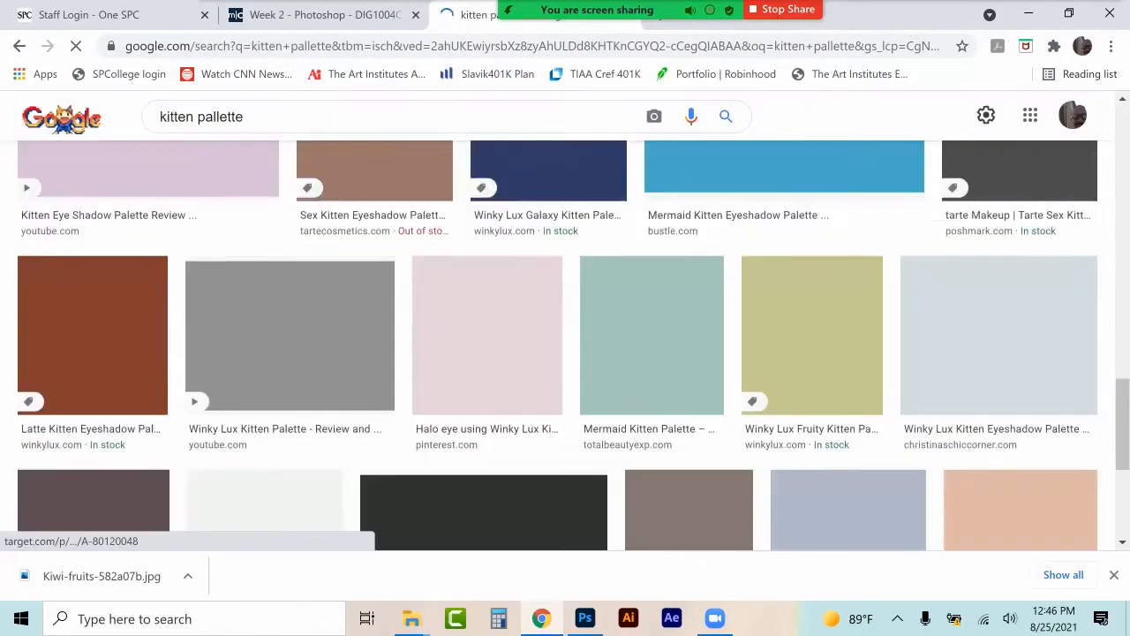
scroll(451, 322, "down", 15)
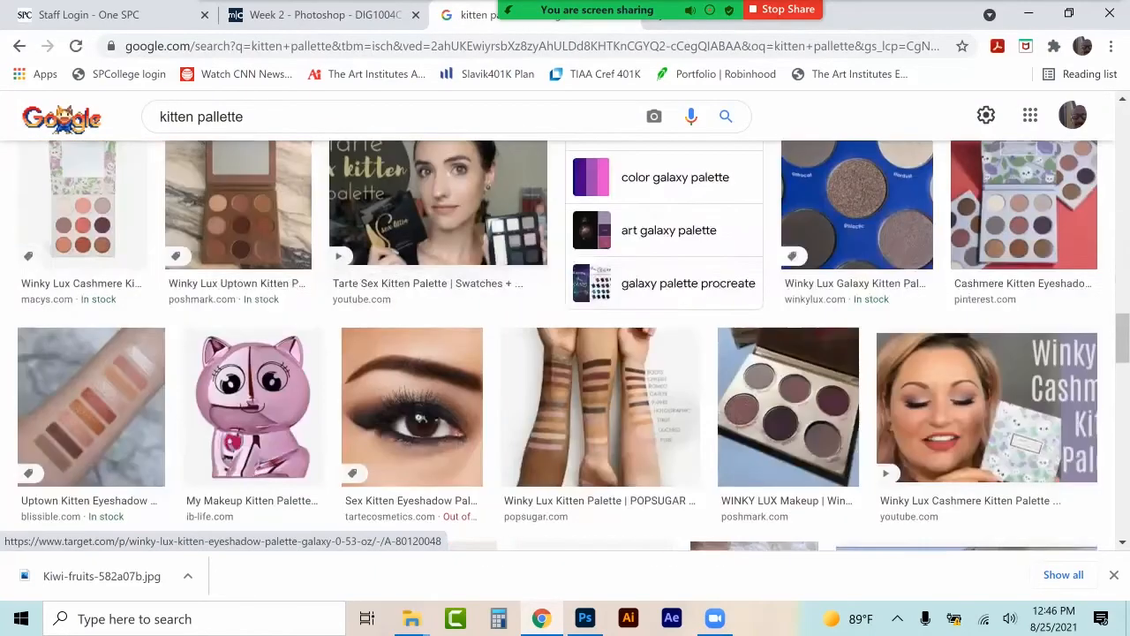
scroll(565, 344, "down", 12)
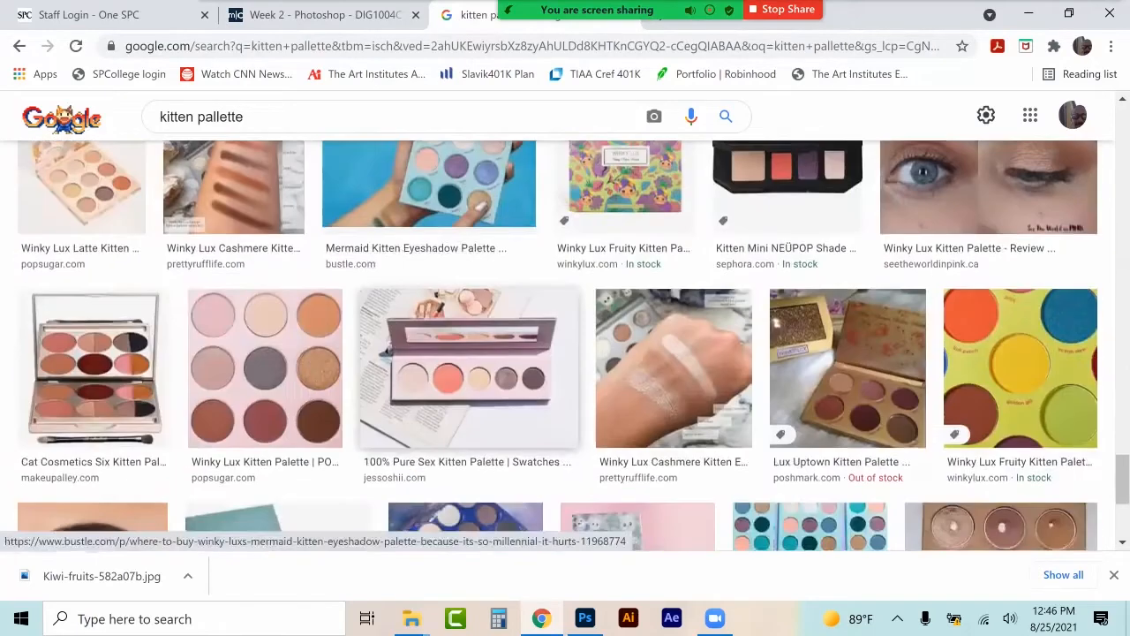
scroll(565, 344, "down", 12)
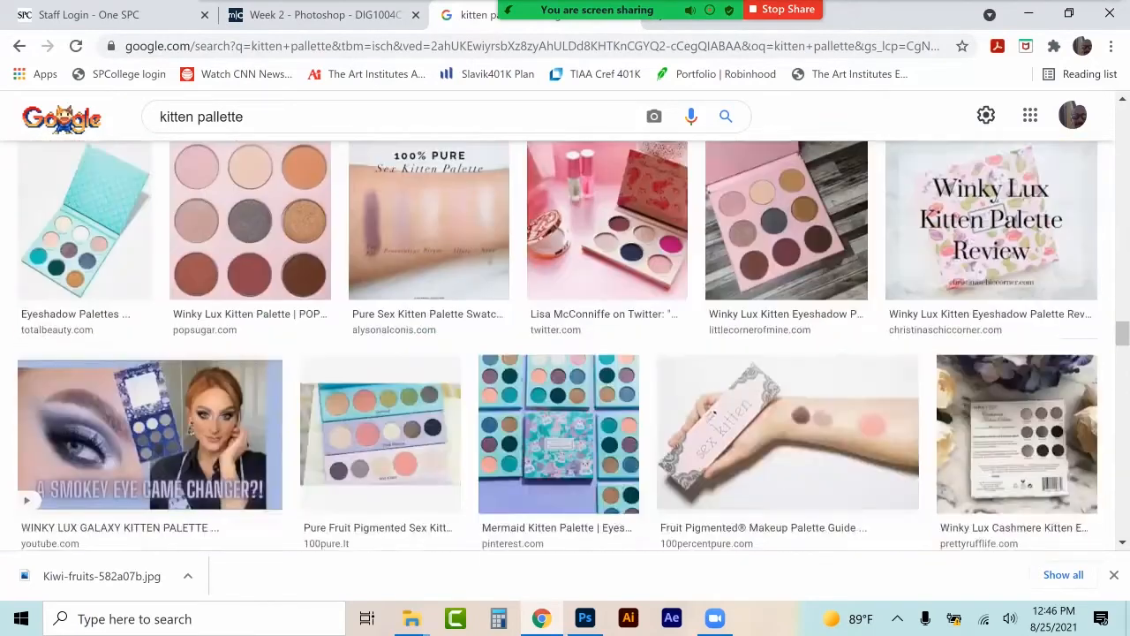
scroll(565, 344, "down", 12)
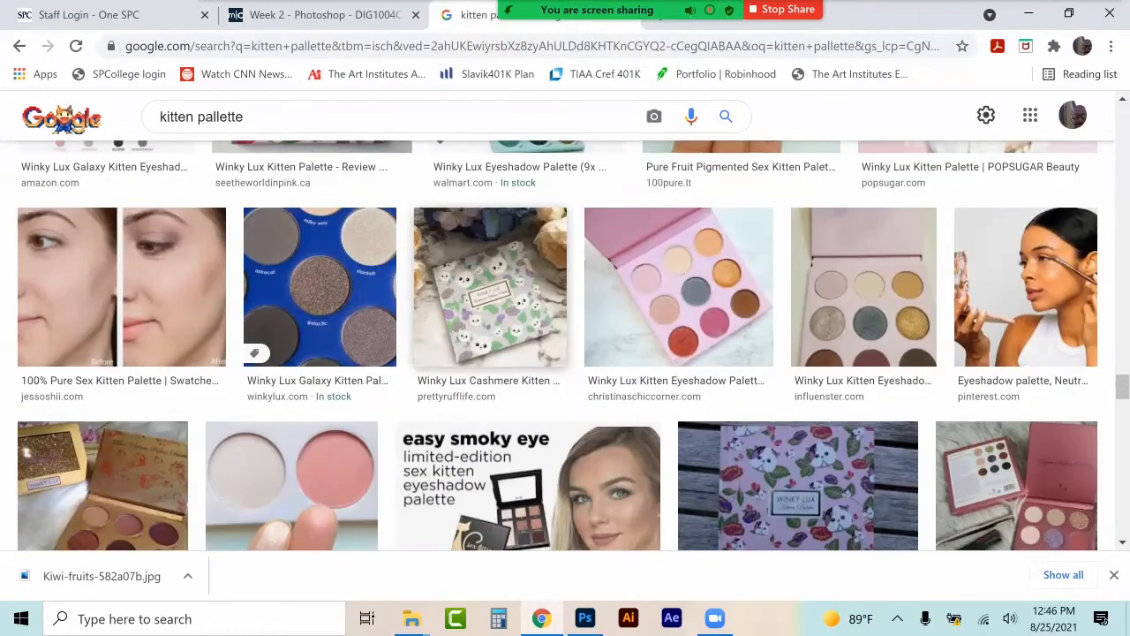
scroll(565, 344, "down", 12)
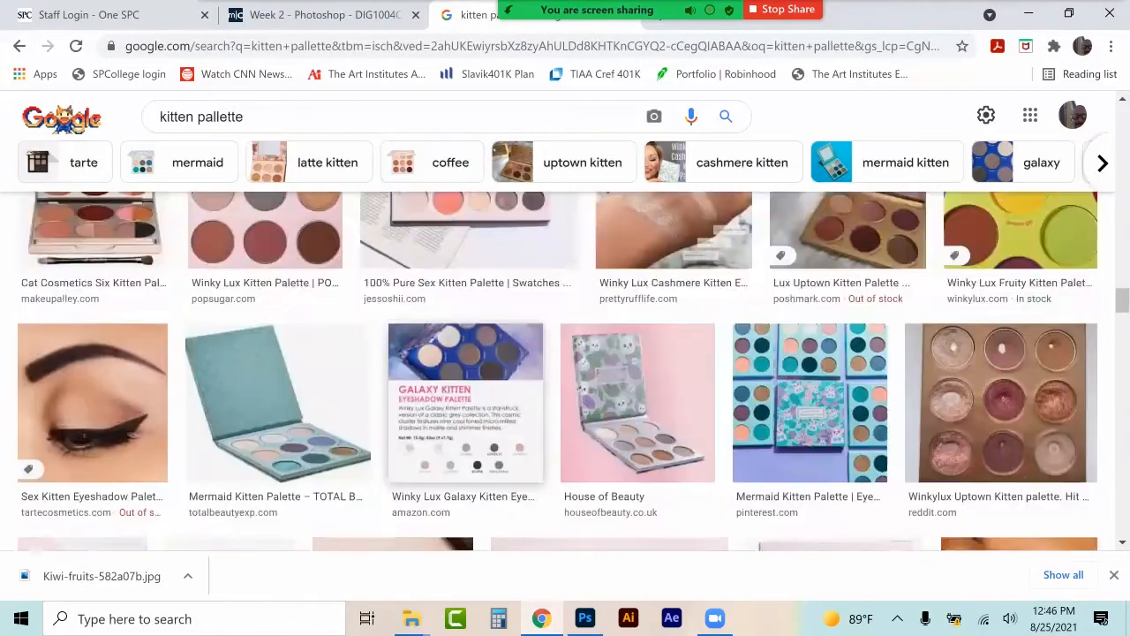
scroll(565, 371, "down", 10)
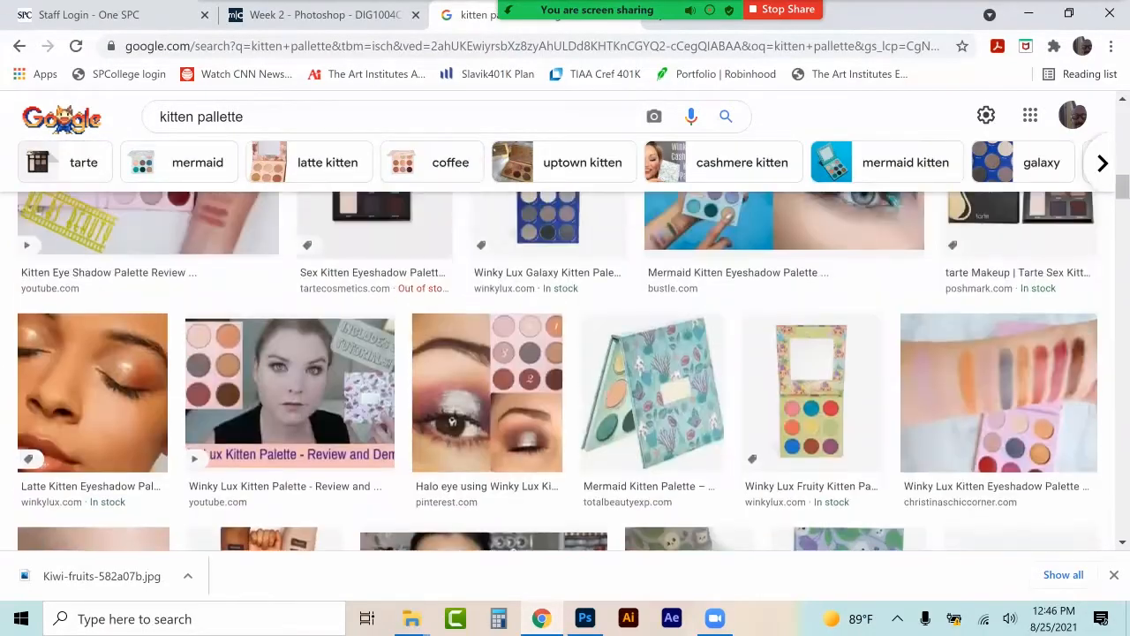
Change the image search to "crab pallette" and examine the crab-based color schemes in the results.
left_click_drag(194, 117, 131, 113)
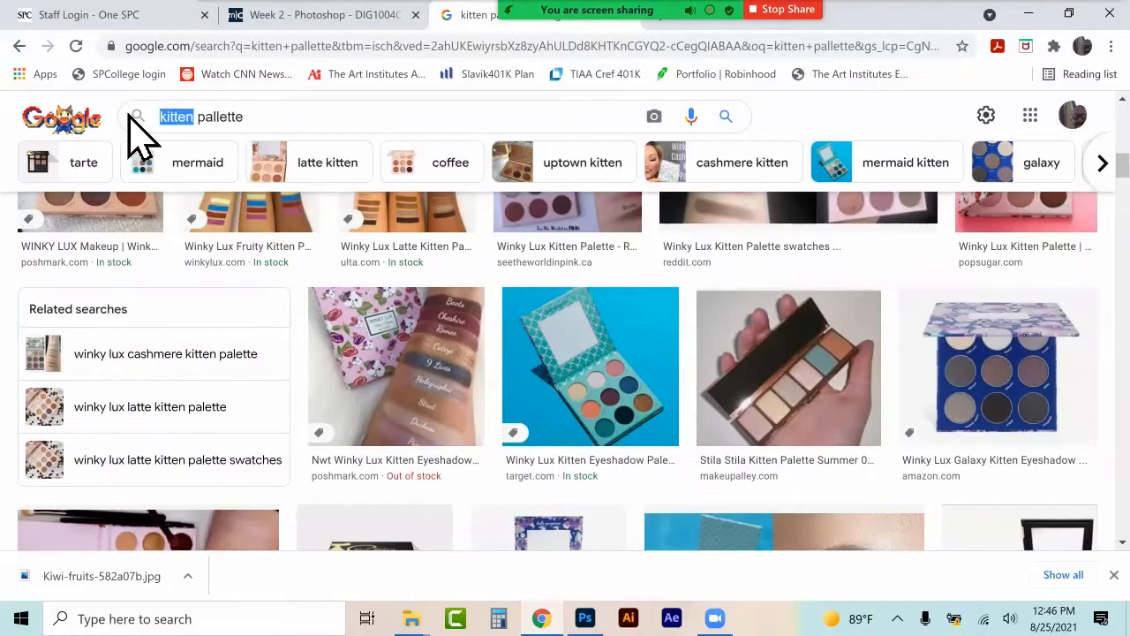
type("crab")
key("Return")
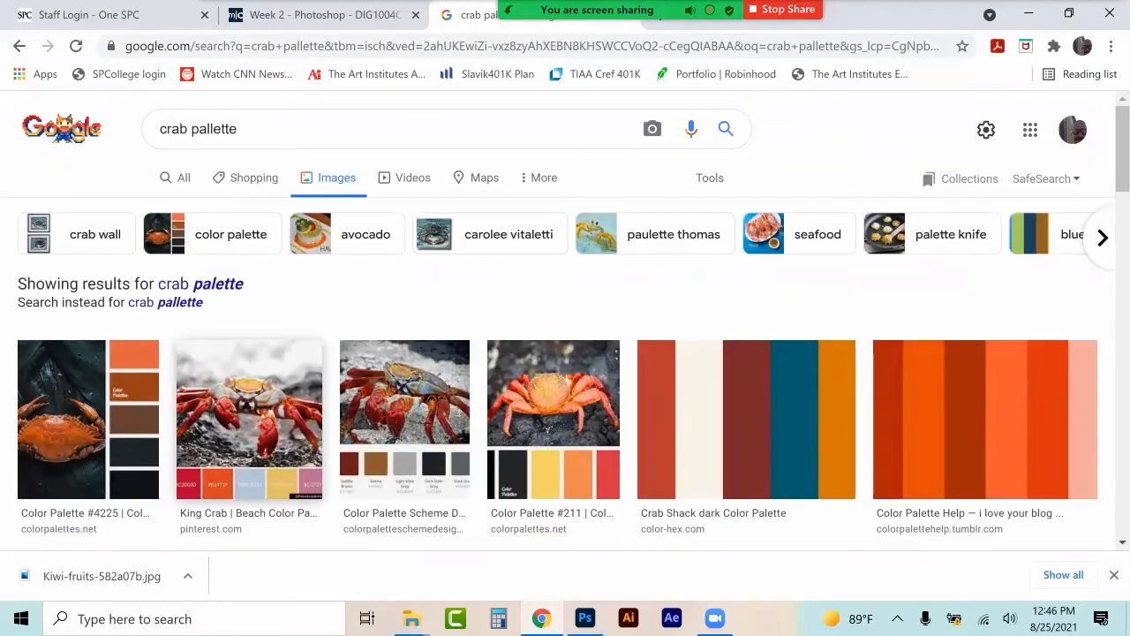
scroll(588, 265, "down", 4)
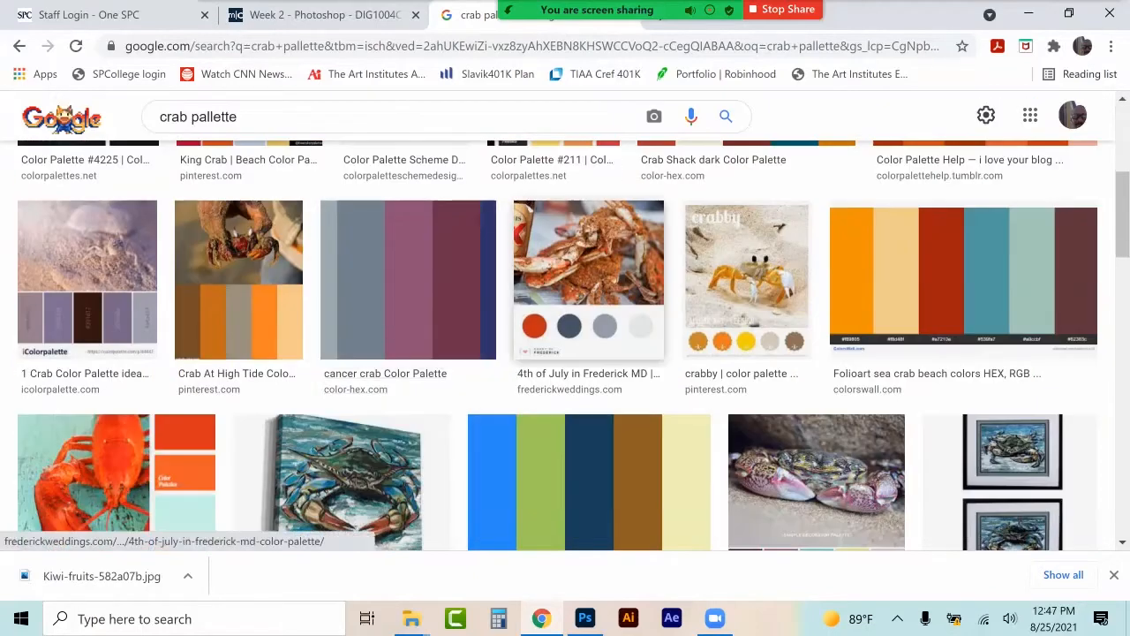
scroll(588, 265, "down", 1)
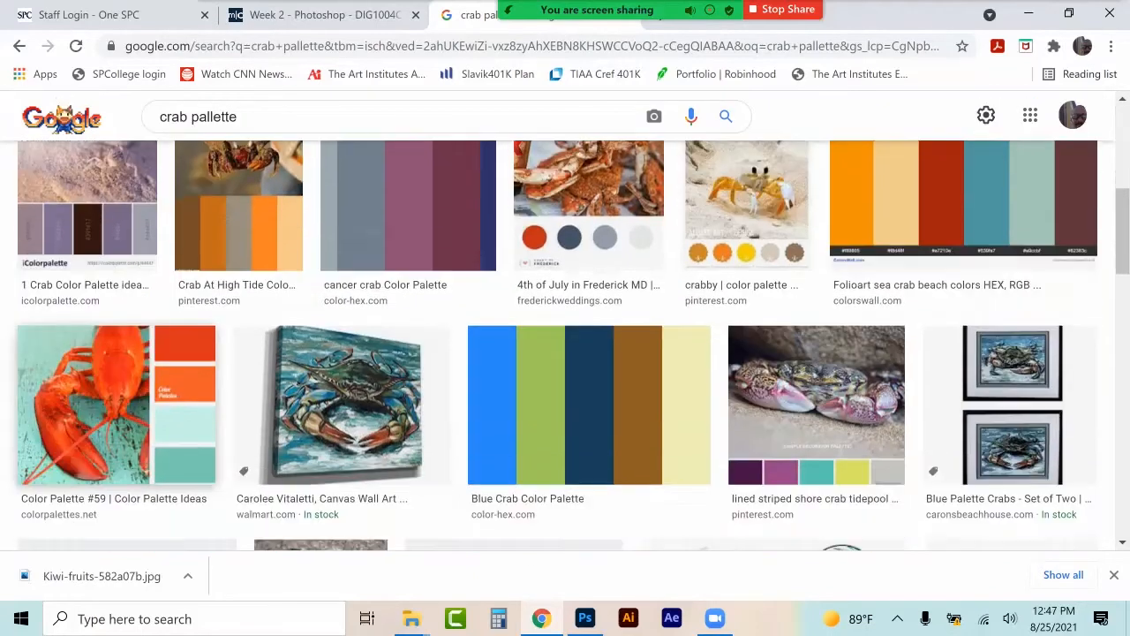
scroll(565, 344, "down", 1)
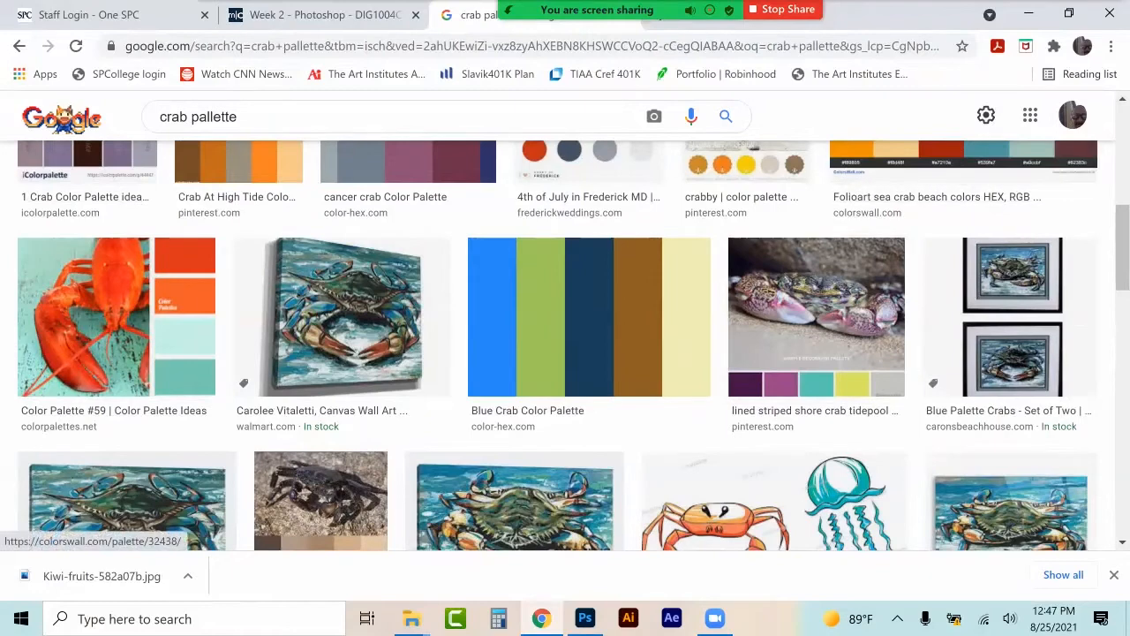
scroll(817, 318, "down", 3)
scroll(817, 318, "down", 7)
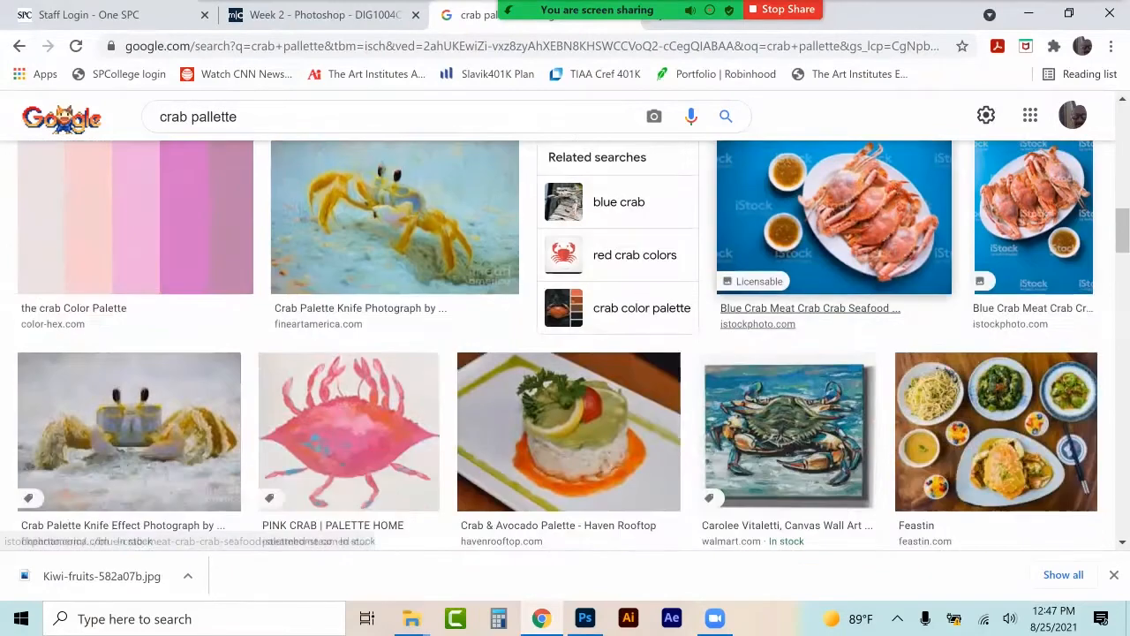
scroll(817, 317, "down", 8)
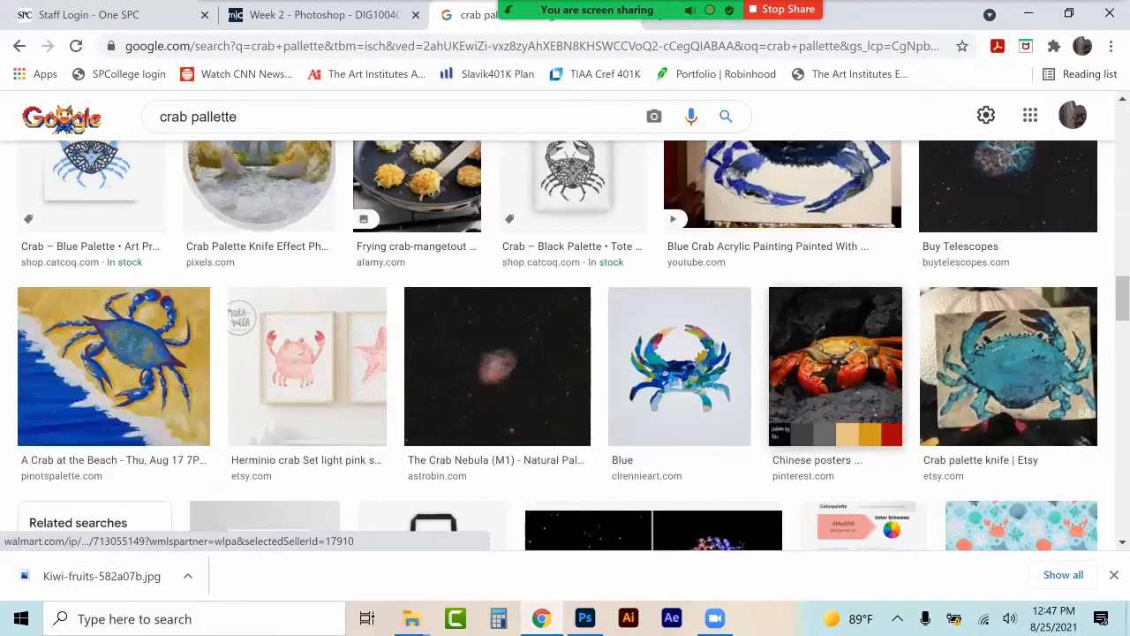
scroll(816, 322, "up", 15)
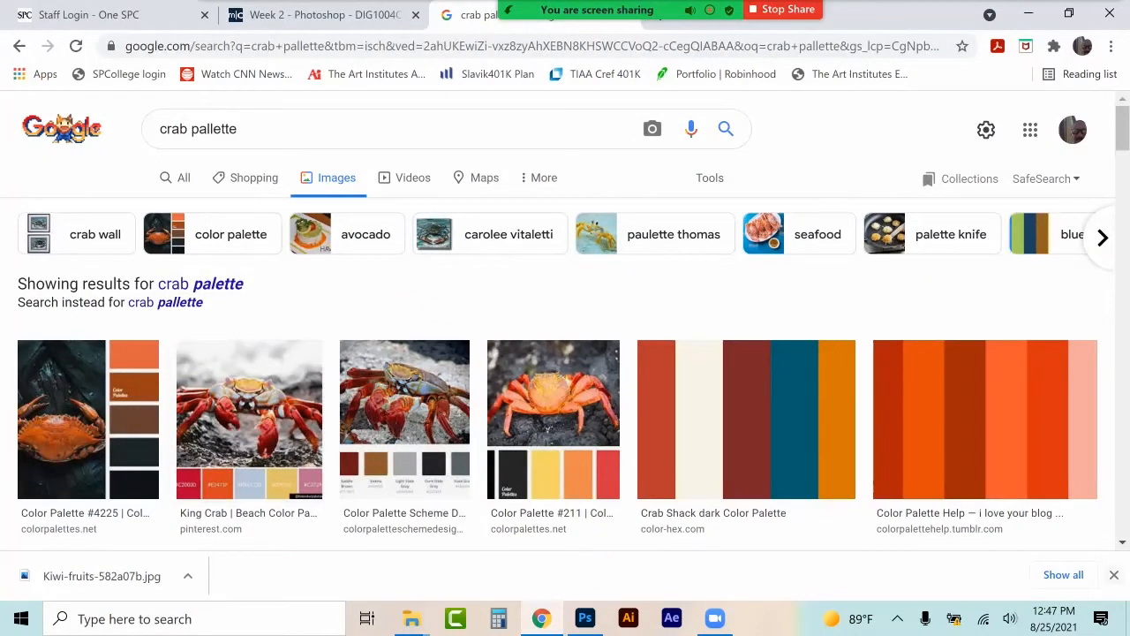
Repeat the image search with the corrected spelling "crab palette", review the color schemes and switch back to Photoshop.
left_click(1114, 575)
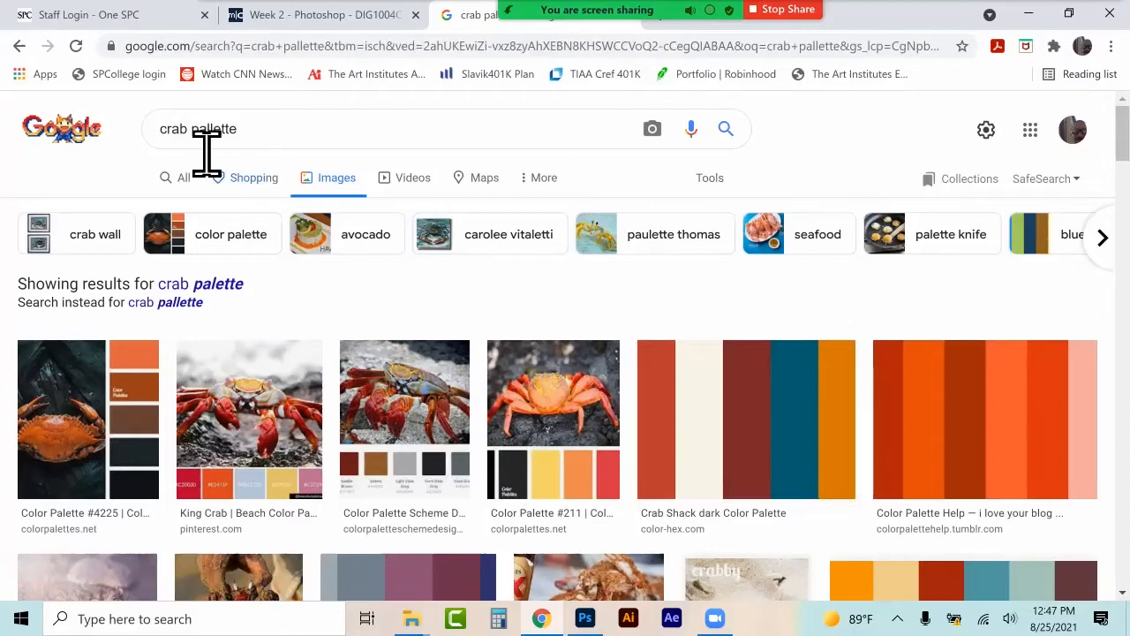
key("BackSpace")
key("Return")
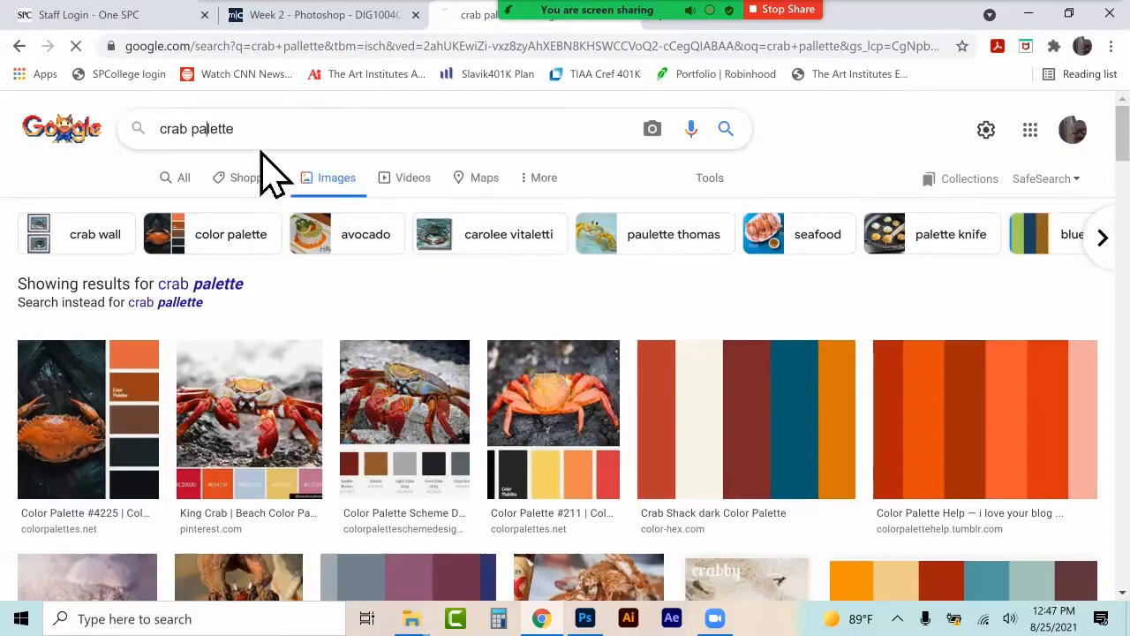
scroll(565, 354, "down", 3)
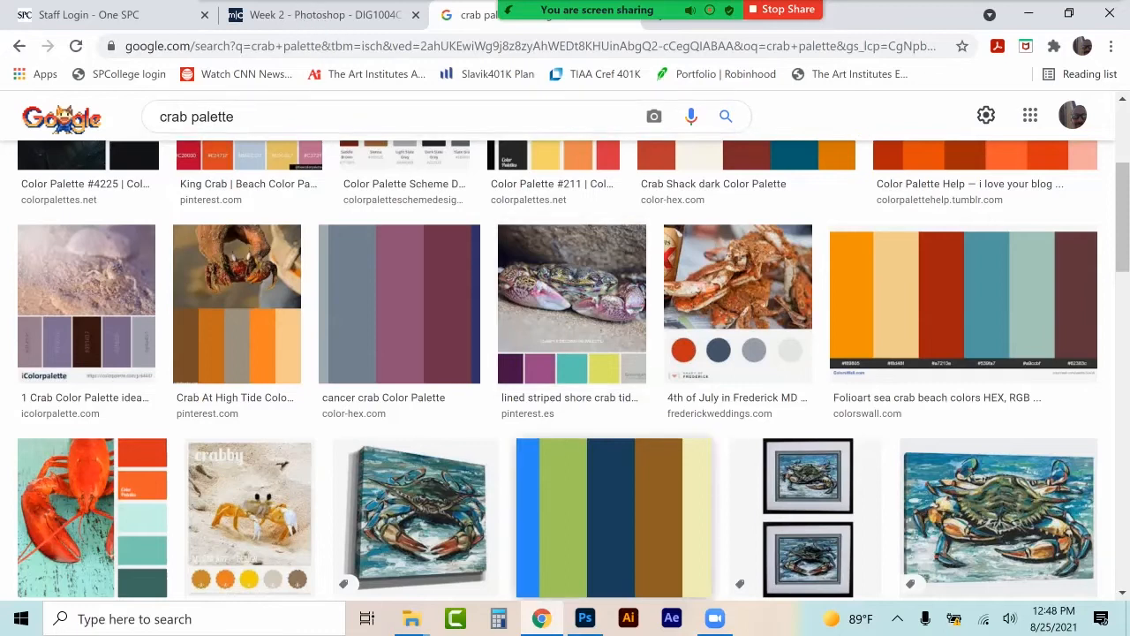
left_click(584, 618)
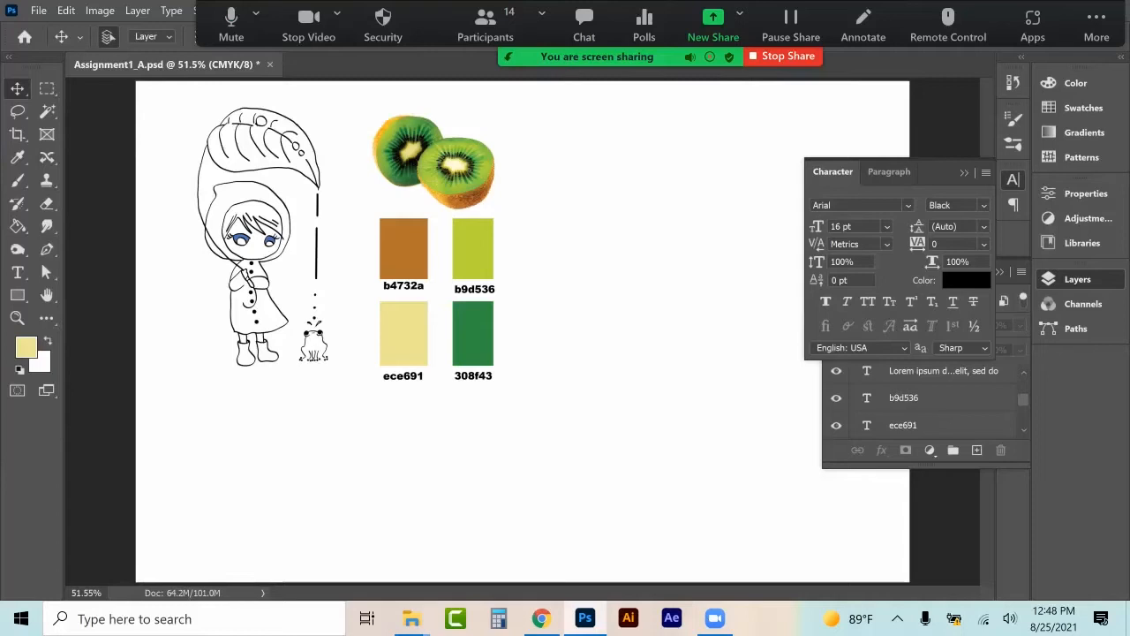
Merge the placeholder text layer and the four hex-code text layers, and merge the result down into the Kiwi-fruits layer.
left_click(964, 173)
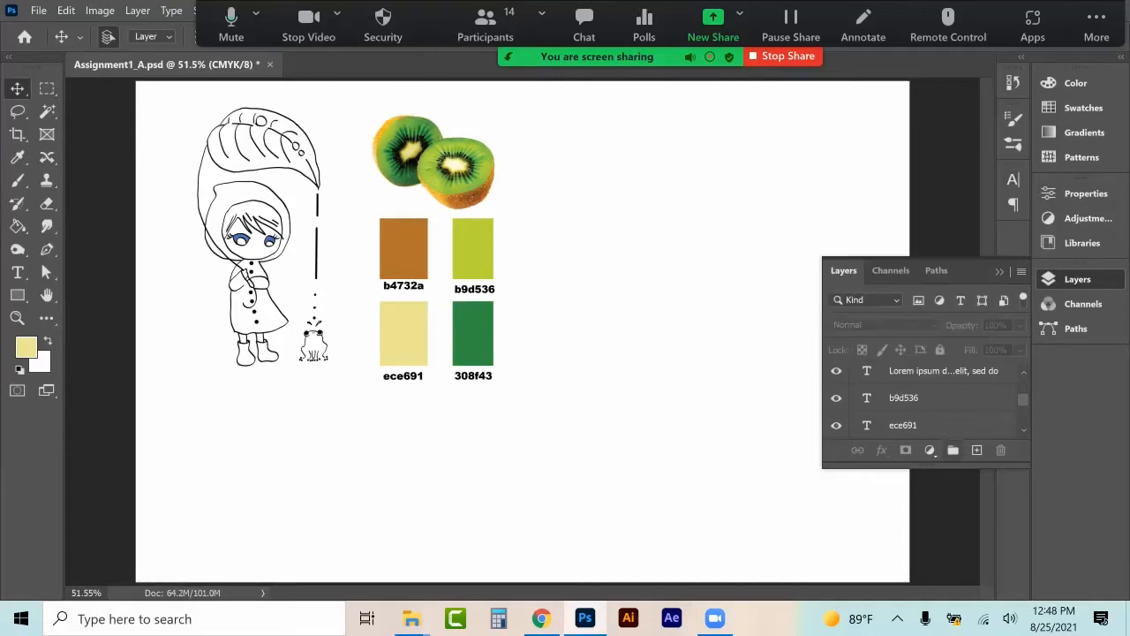
left_click(943, 372)
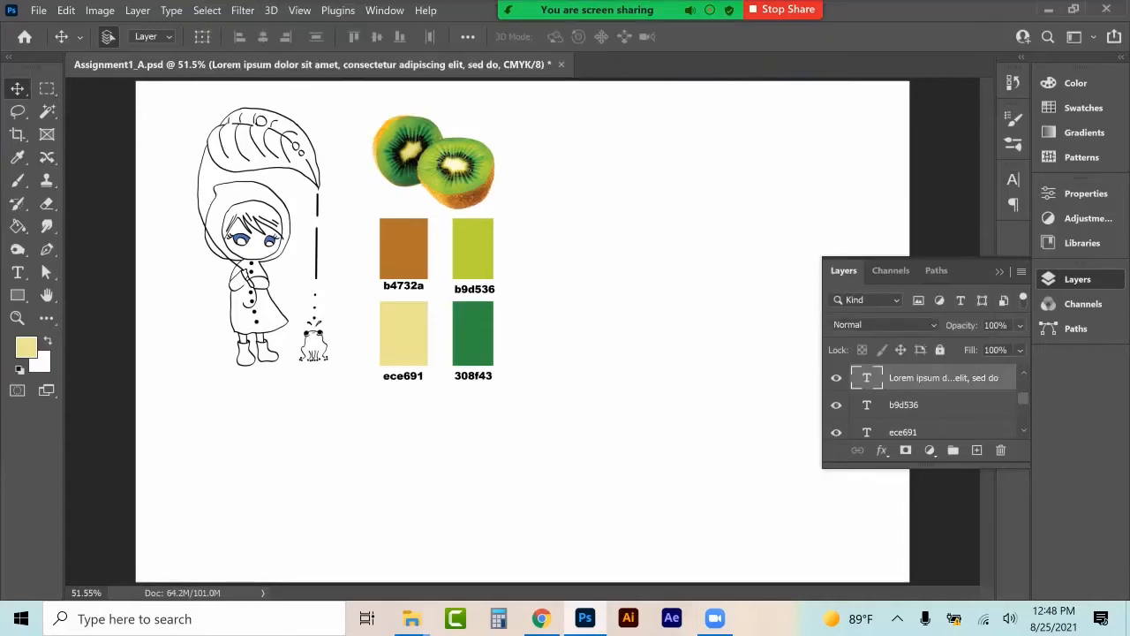
scroll(936, 397, "up", 1)
scroll(936, 404, "down", 1)
left_click_drag(925, 465, 925, 571)
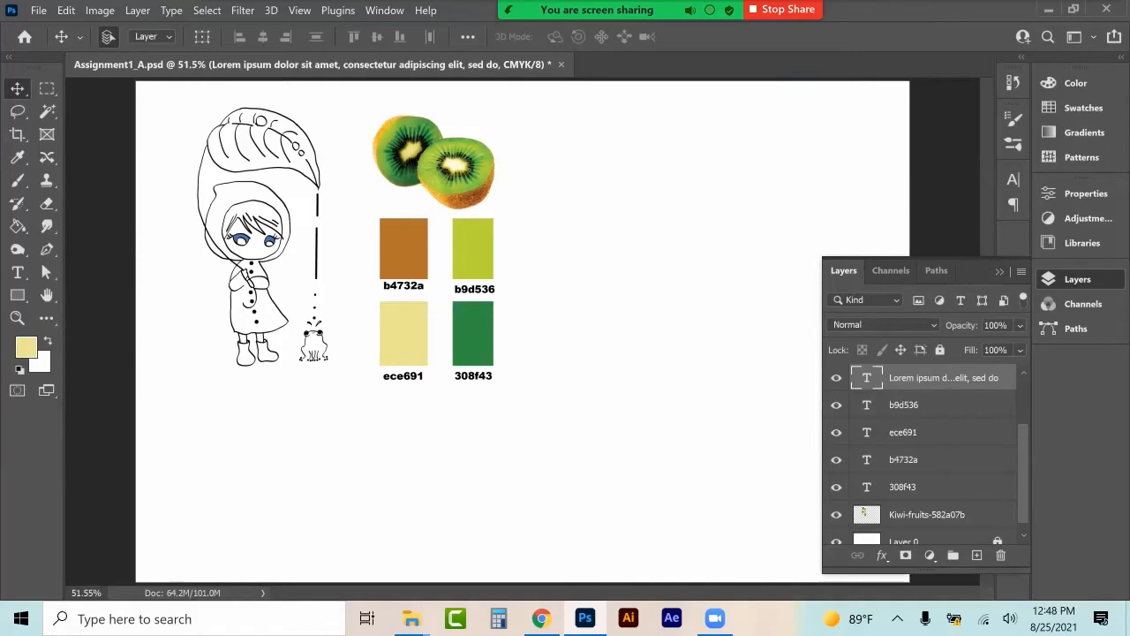
left_click(925, 487, "shift")
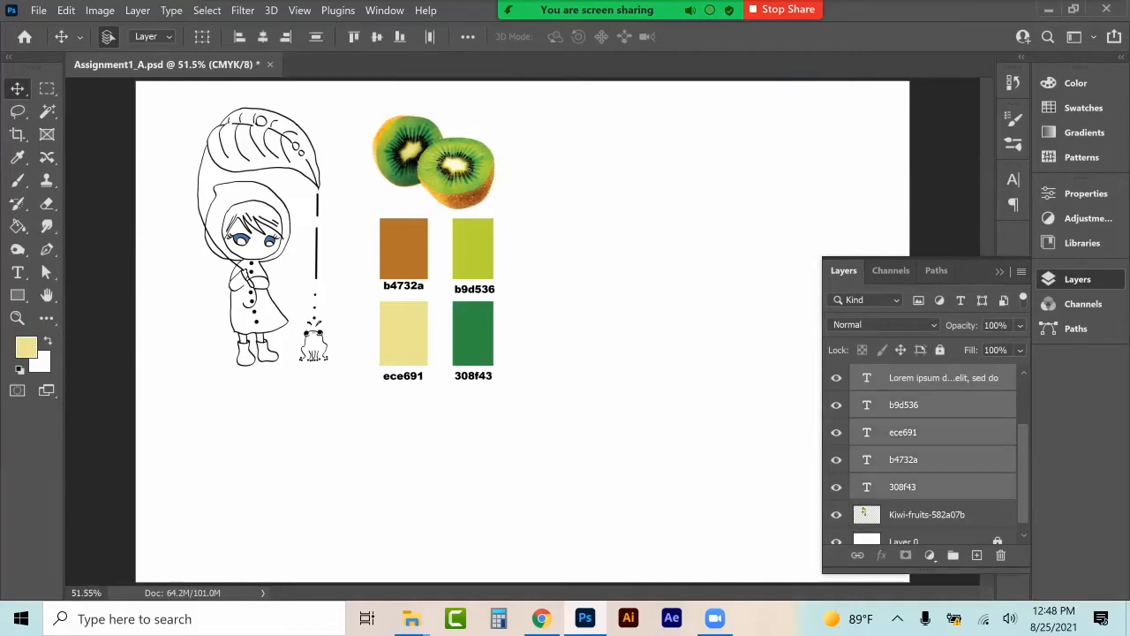
left_click(138, 11)
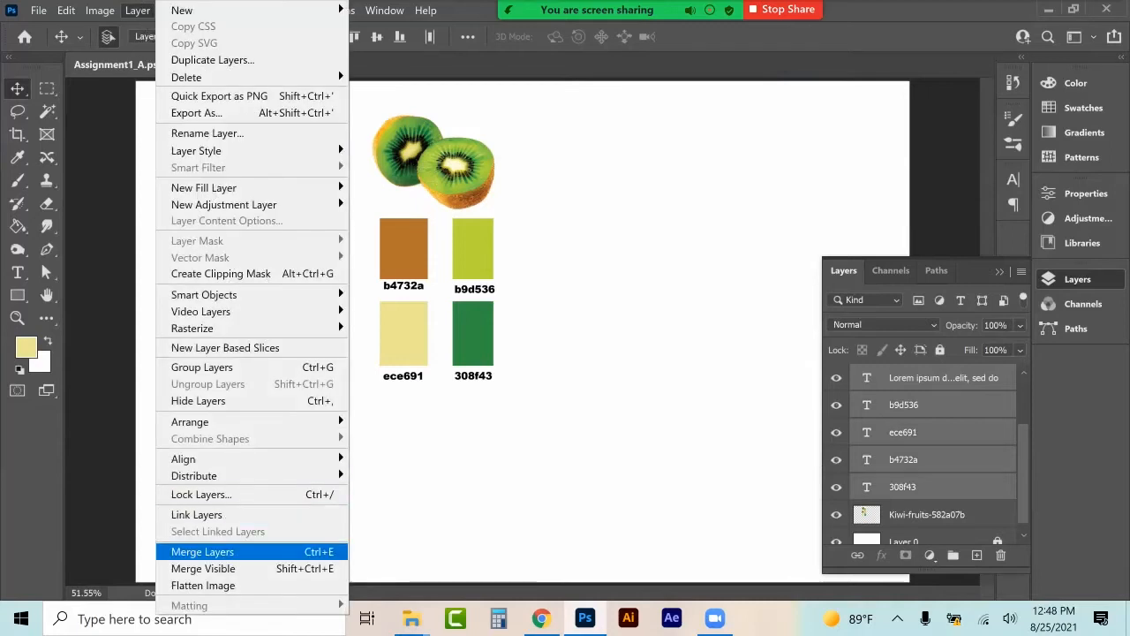
left_click(202, 551)
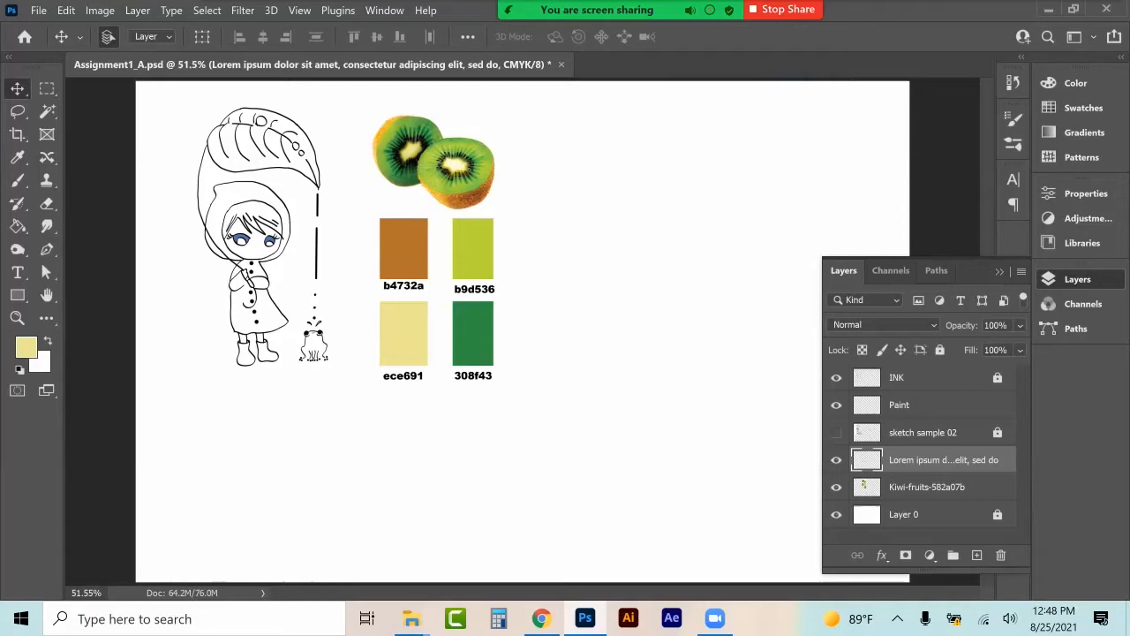
left_click(139, 12)
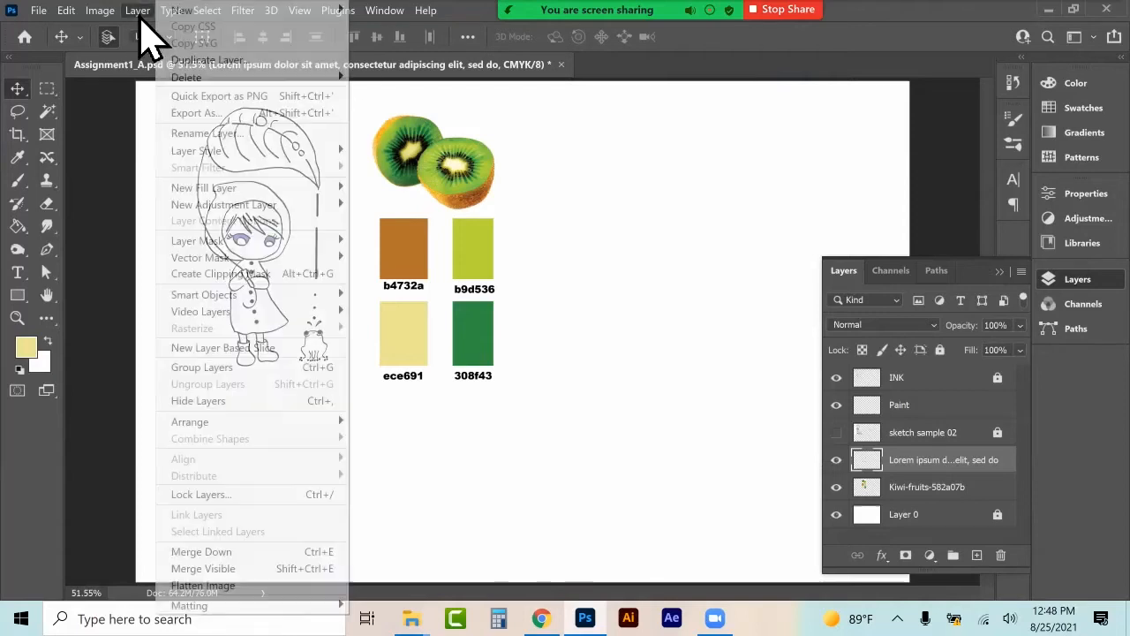
left_click(202, 551)
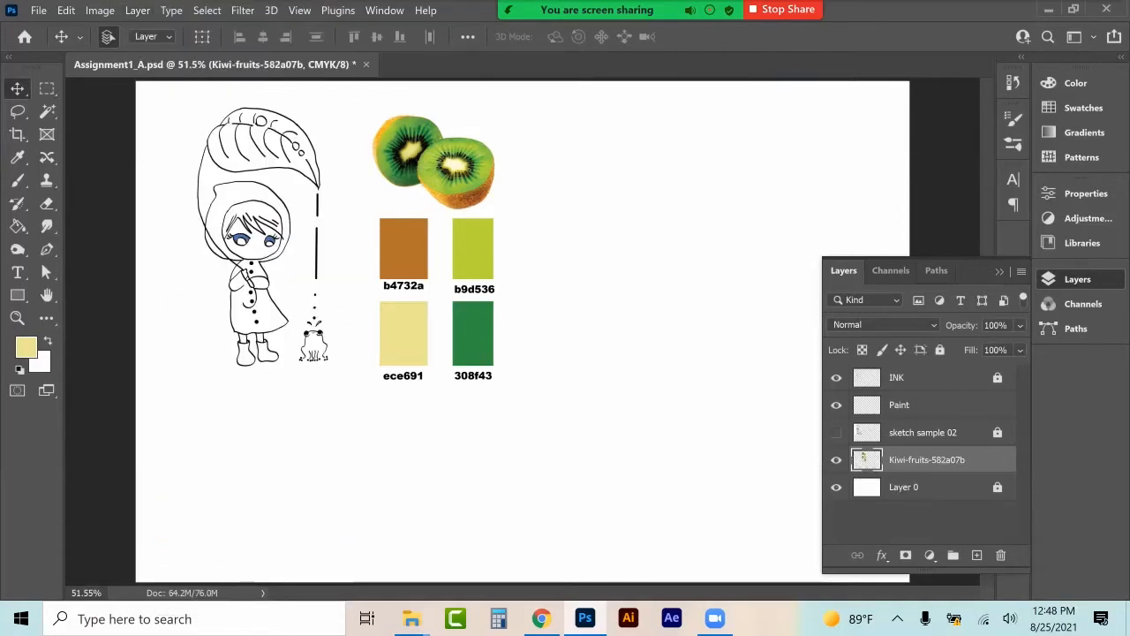
Rename the merged kiwi layer "Palette" and lock it completely.
double_click(926, 460)
type("Palette")
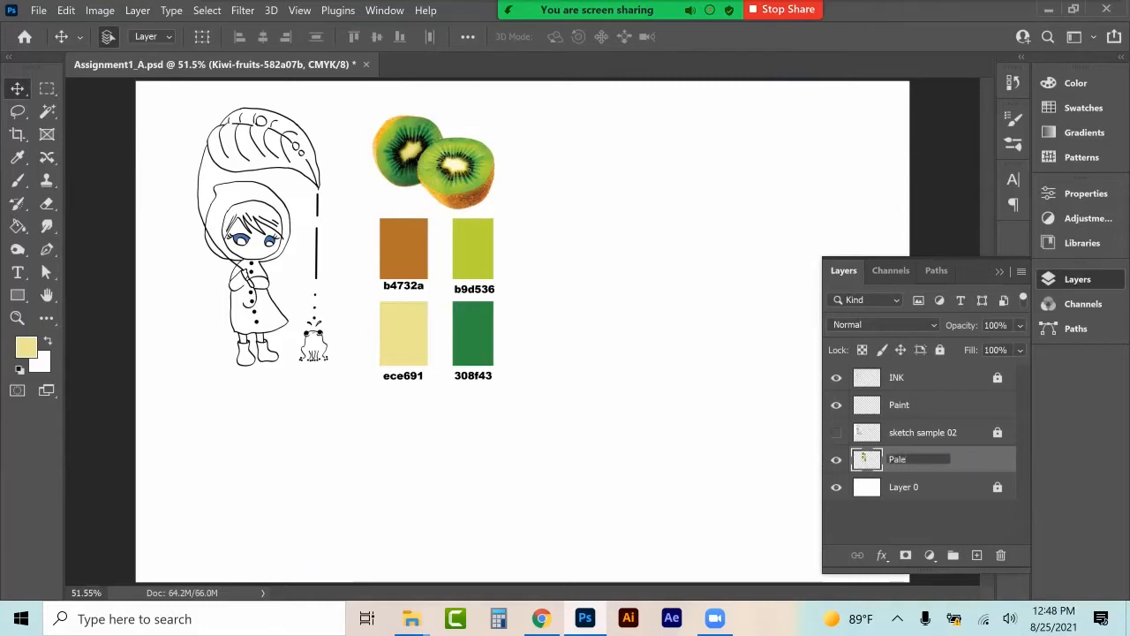
key("Return")
left_click(941, 351)
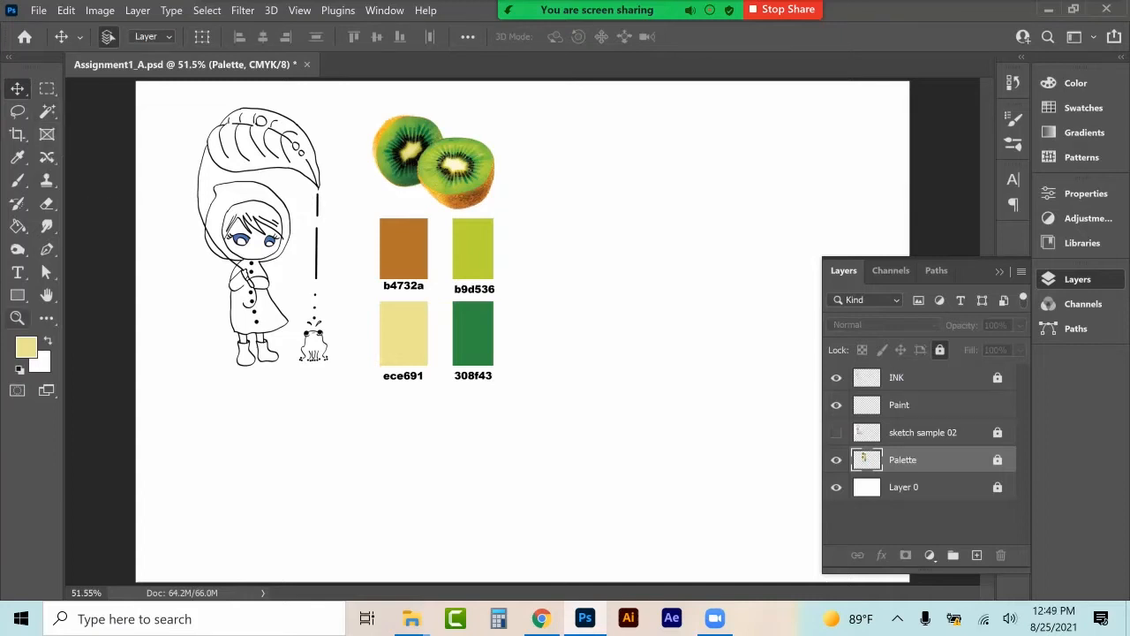
On the Paint layer, select the blue iris of the girl's left-hand eye and fill it with the palette's lime green.
left_click(17, 318)
left_click(244, 240)
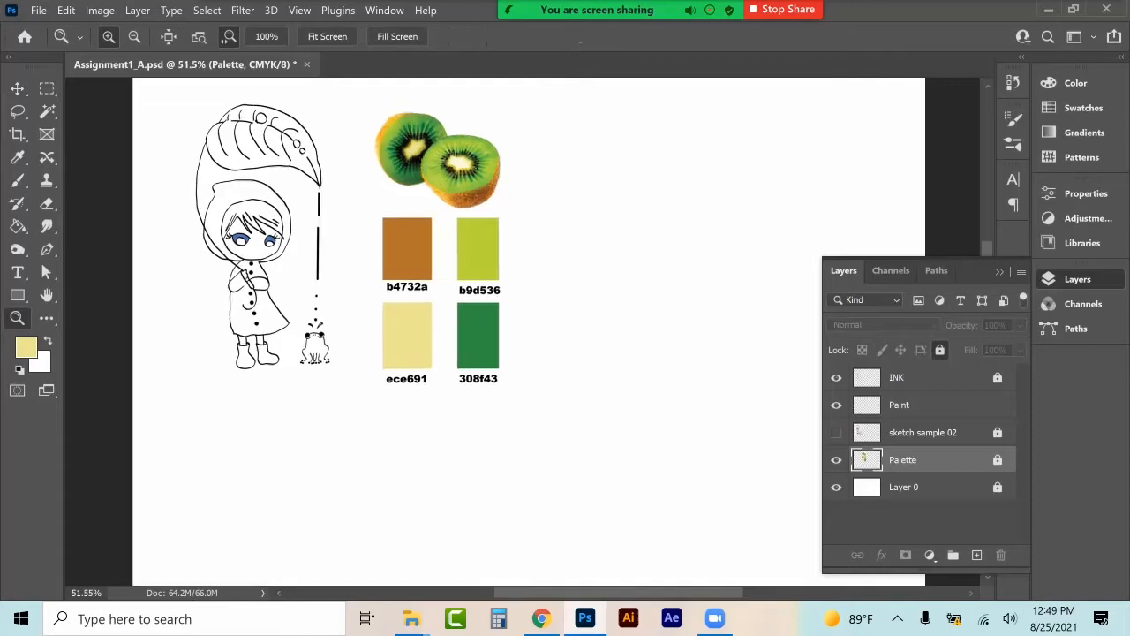
left_click(244, 239)
left_click(244, 240)
left_click(199, 219)
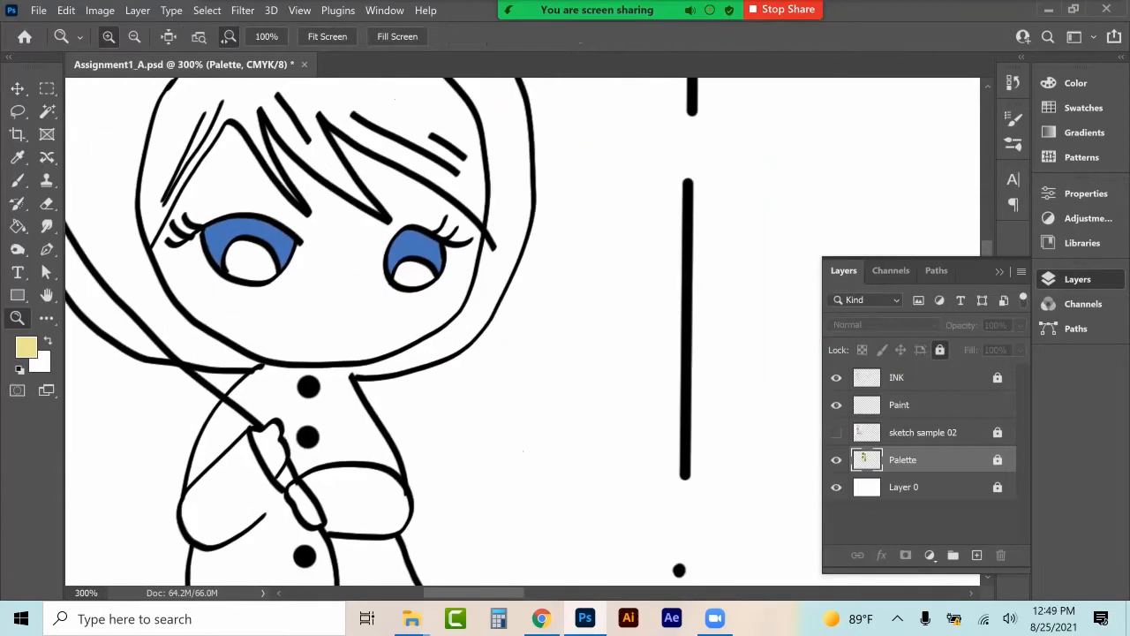
scroll(199, 219, "up", 2)
scroll(300, 332, "down", 1)
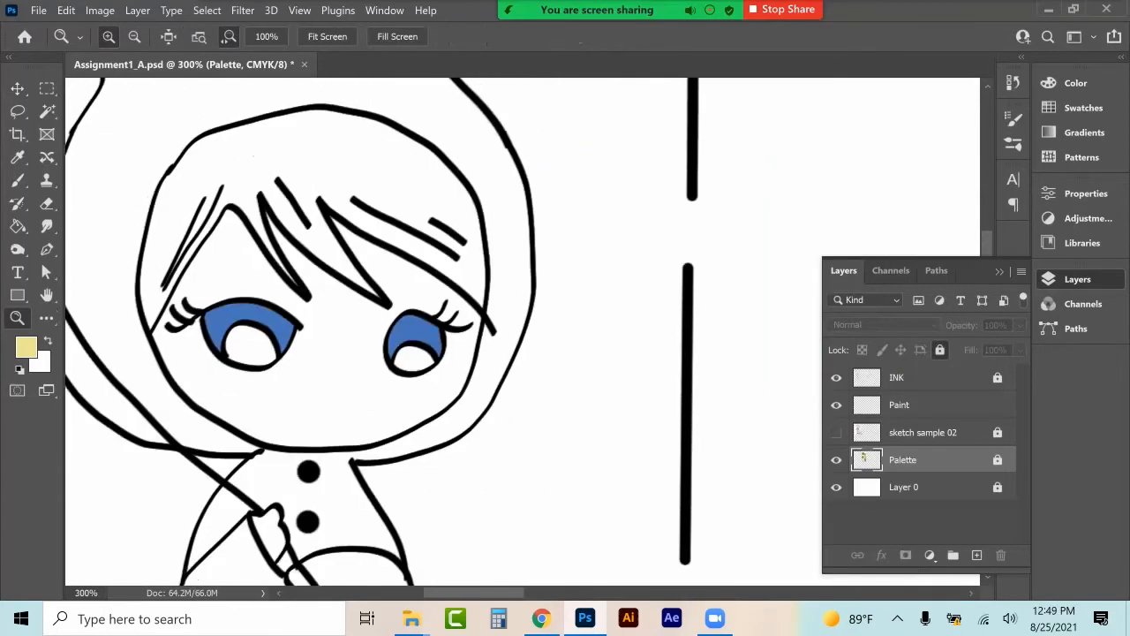
left_click(900, 405)
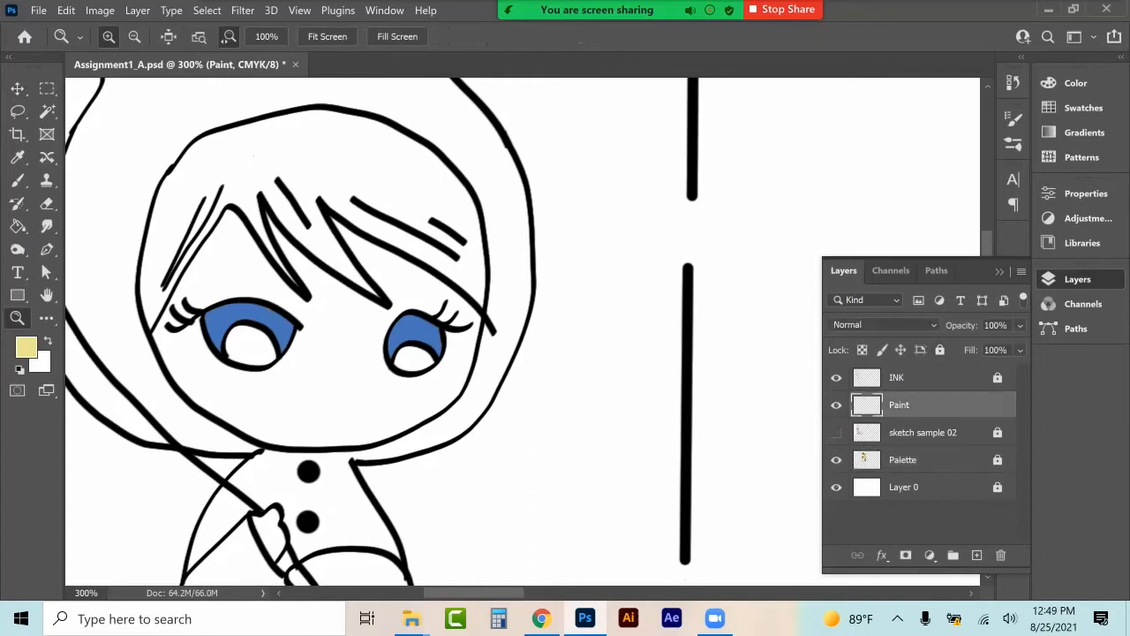
left_click(48, 111)
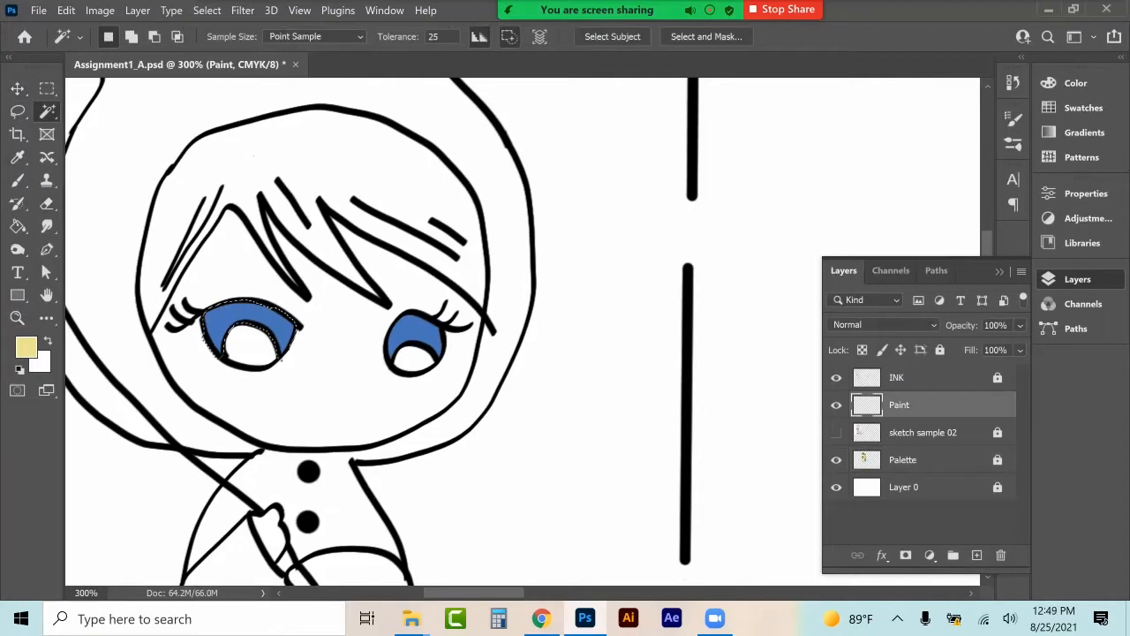
key("g")
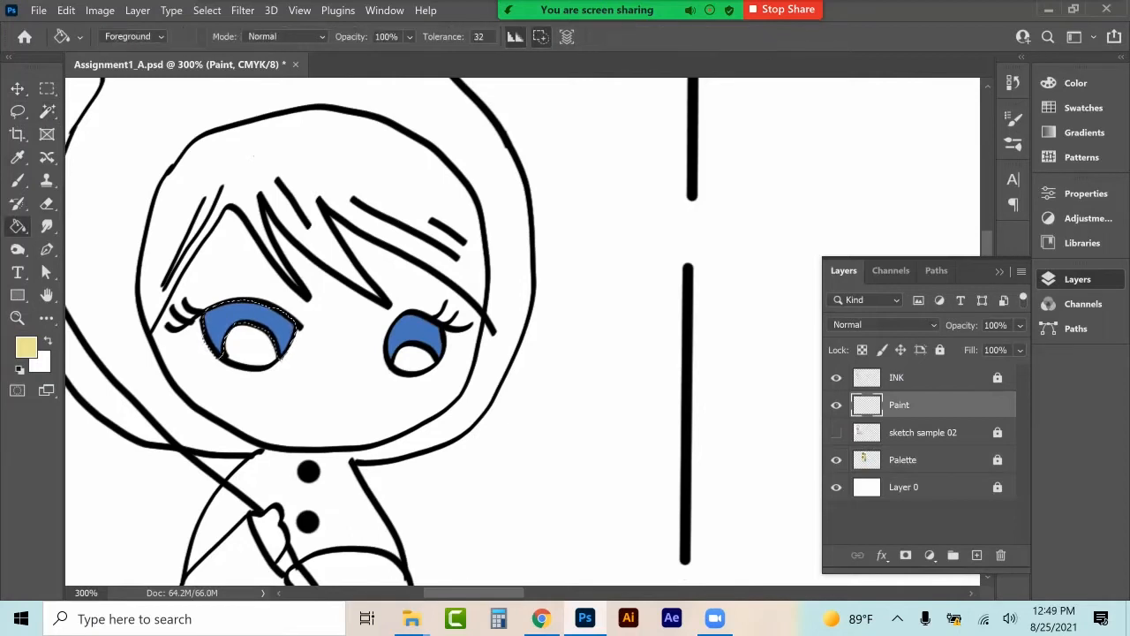
left_click(1083, 107)
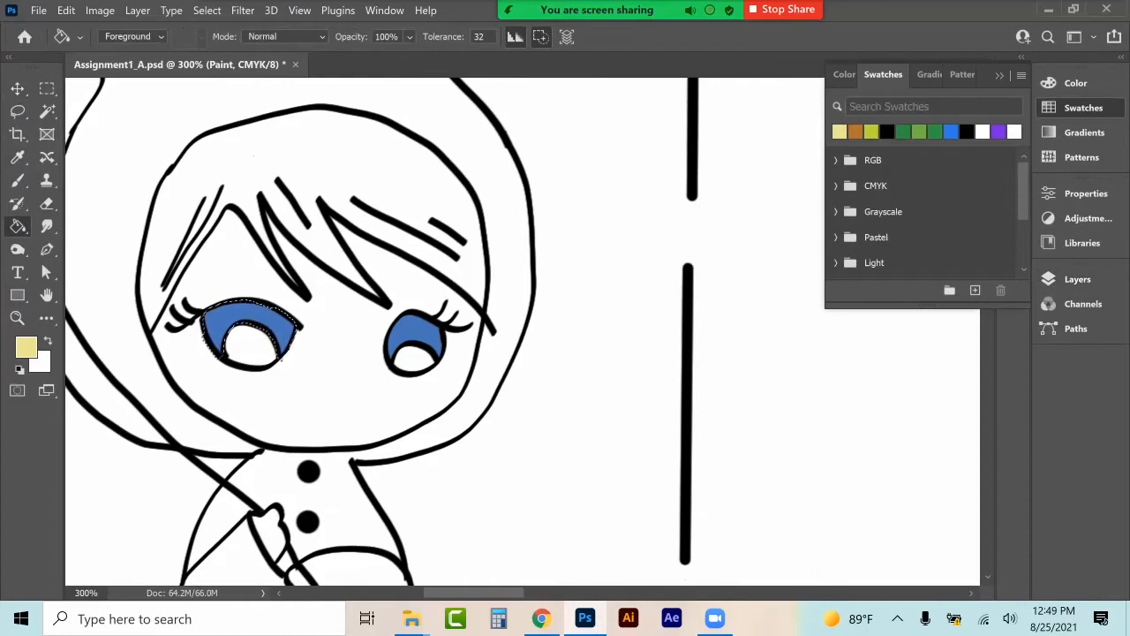
left_click(872, 132)
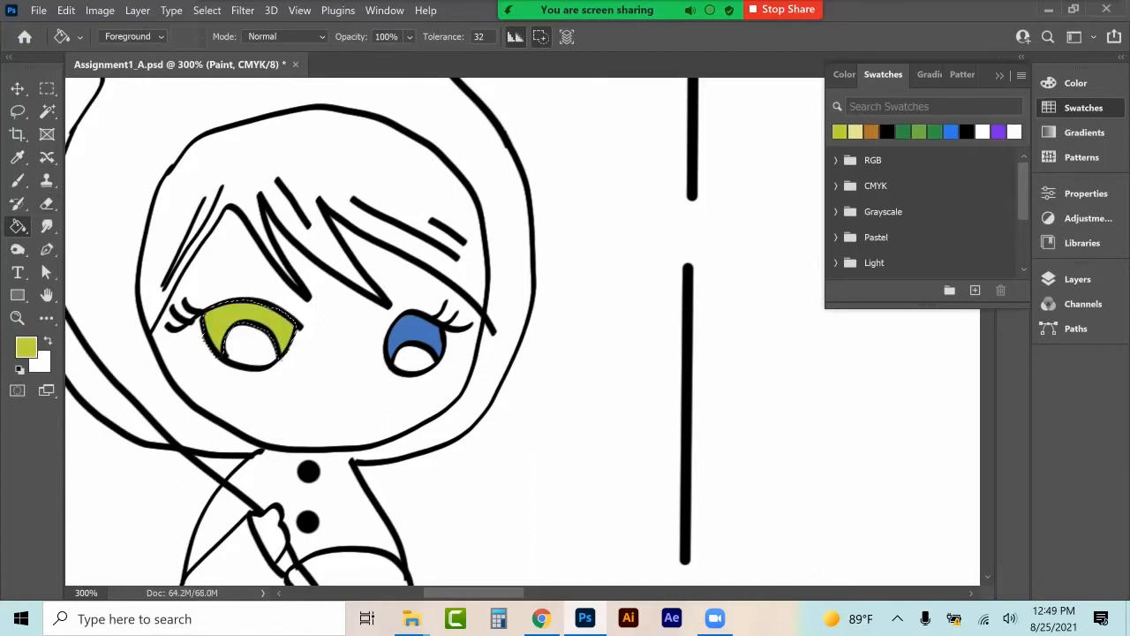
Clear the selection and fill the blue iris of the right-hand eye with the same lime green.
left_click(46, 88)
left_click(157, 148)
key("g")
left_click(401, 334)
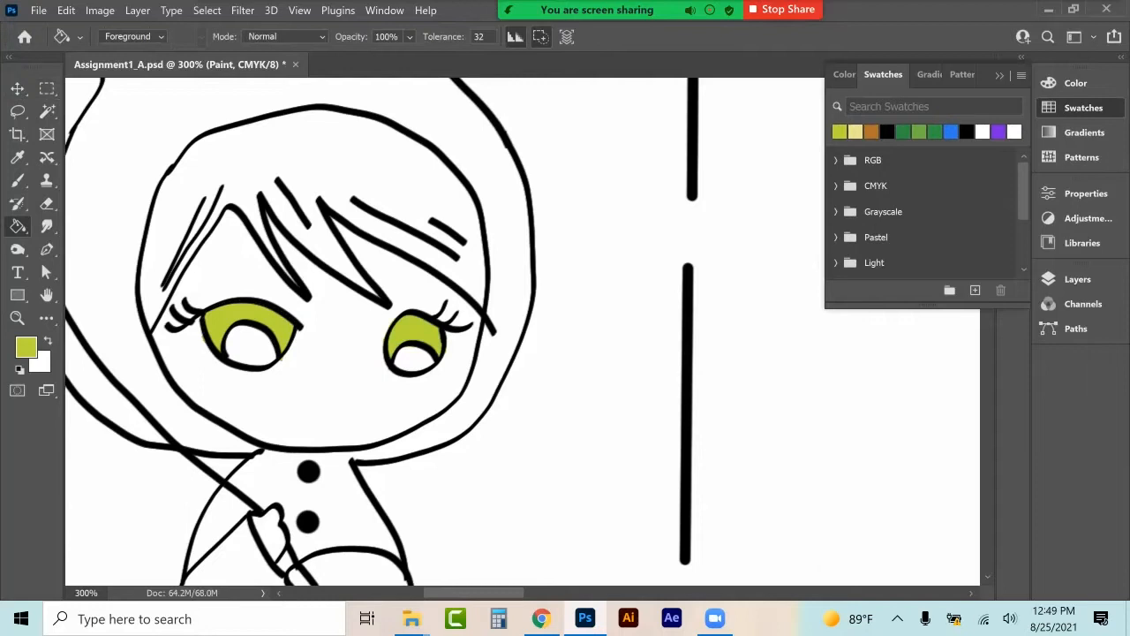
Select the face area from the INK layer with the Magic Wand and fill it with the palette's brown on the Paint layer.
left_click(47, 111)
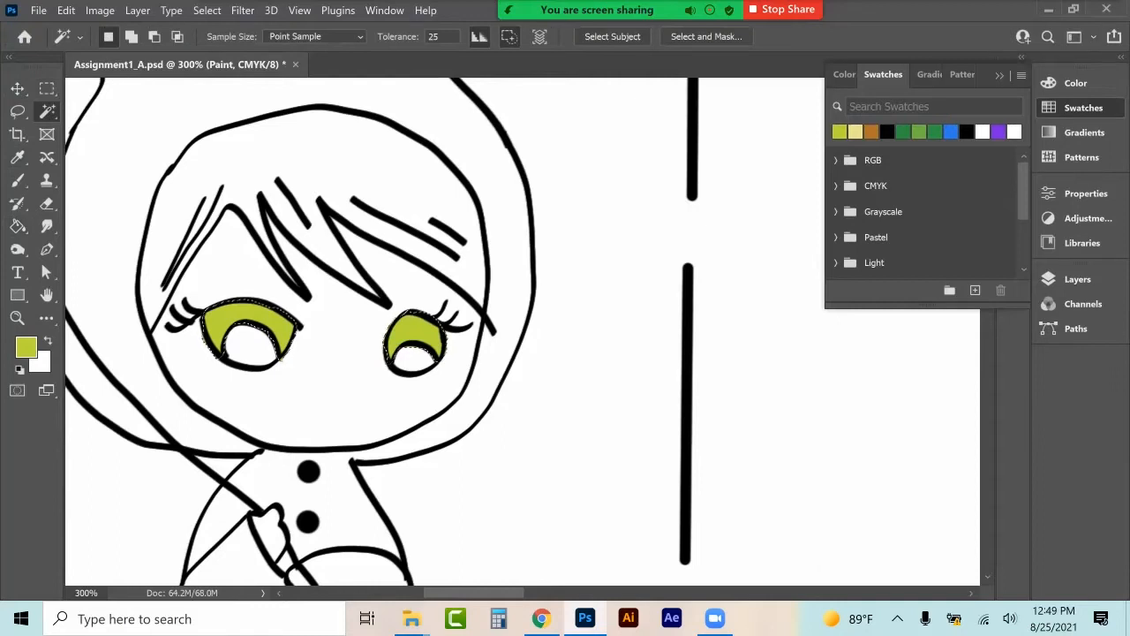
left_click(1077, 278)
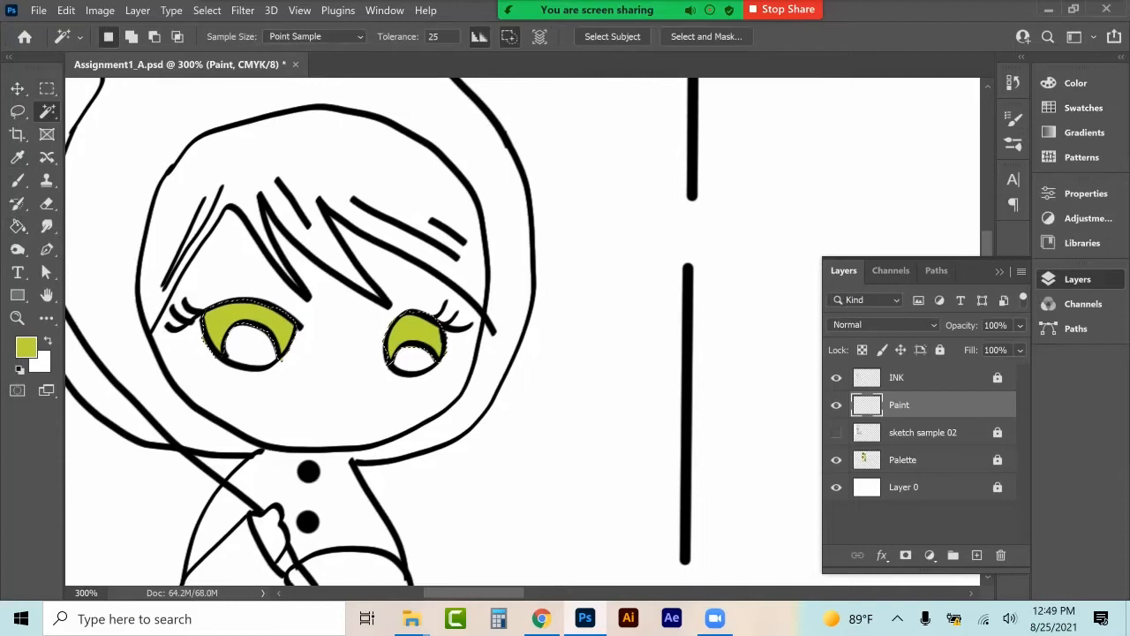
left_click(918, 378)
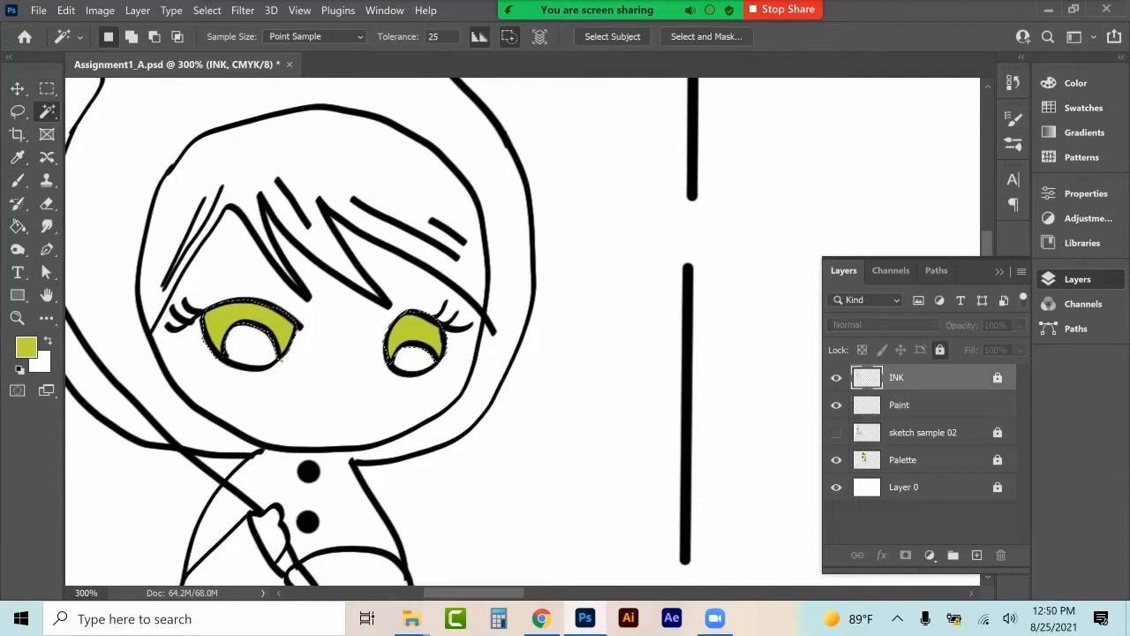
left_click(344, 376)
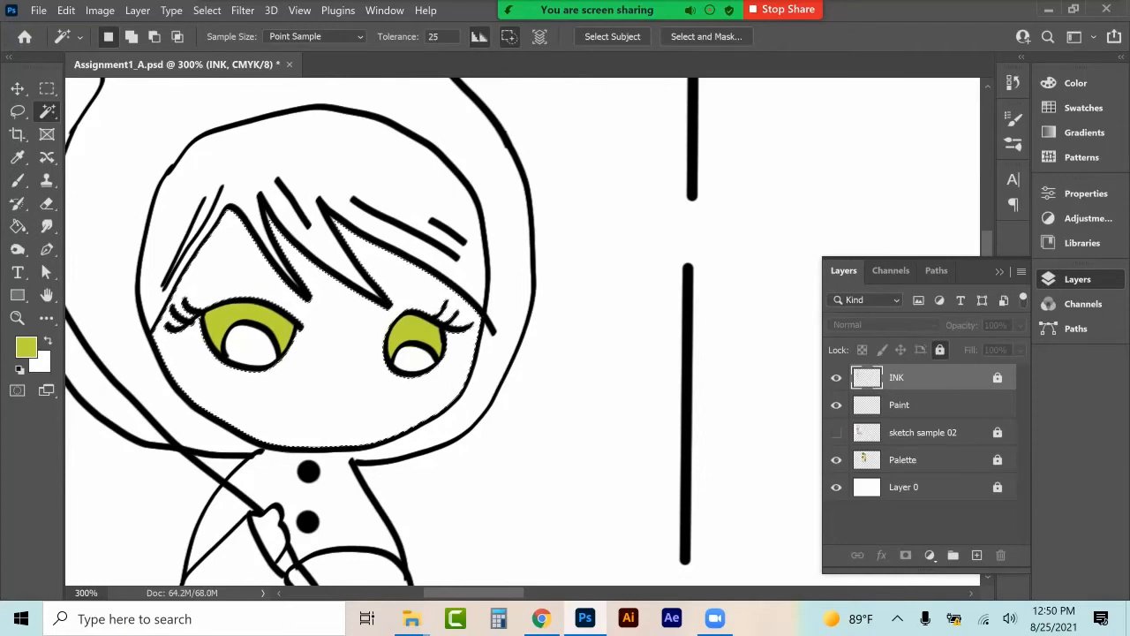
left_click(918, 405)
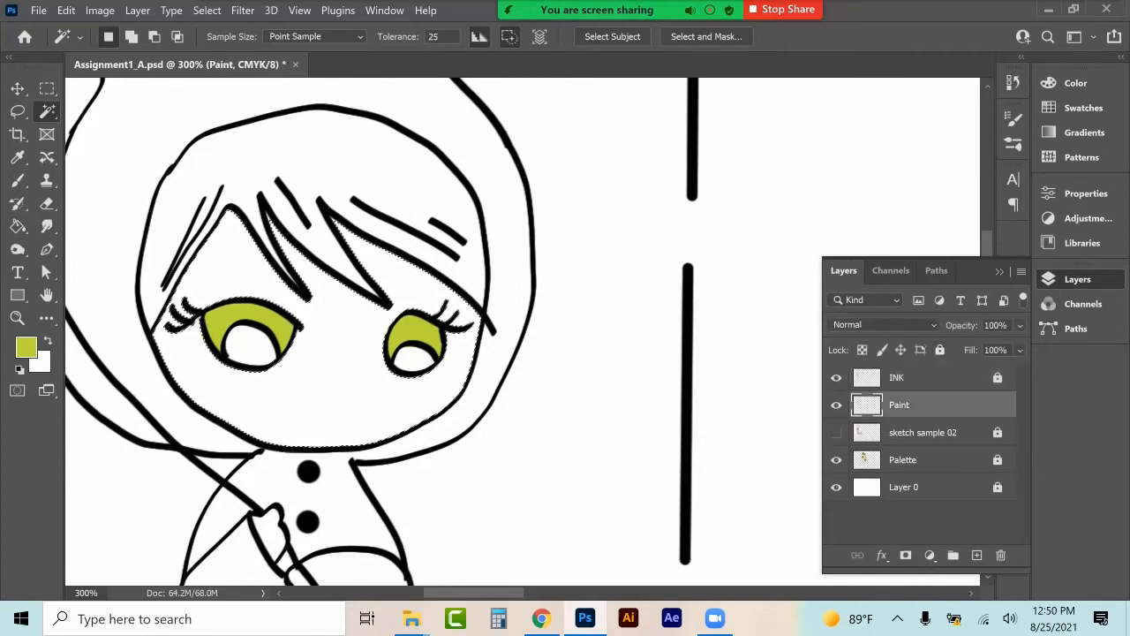
left_click(17, 227)
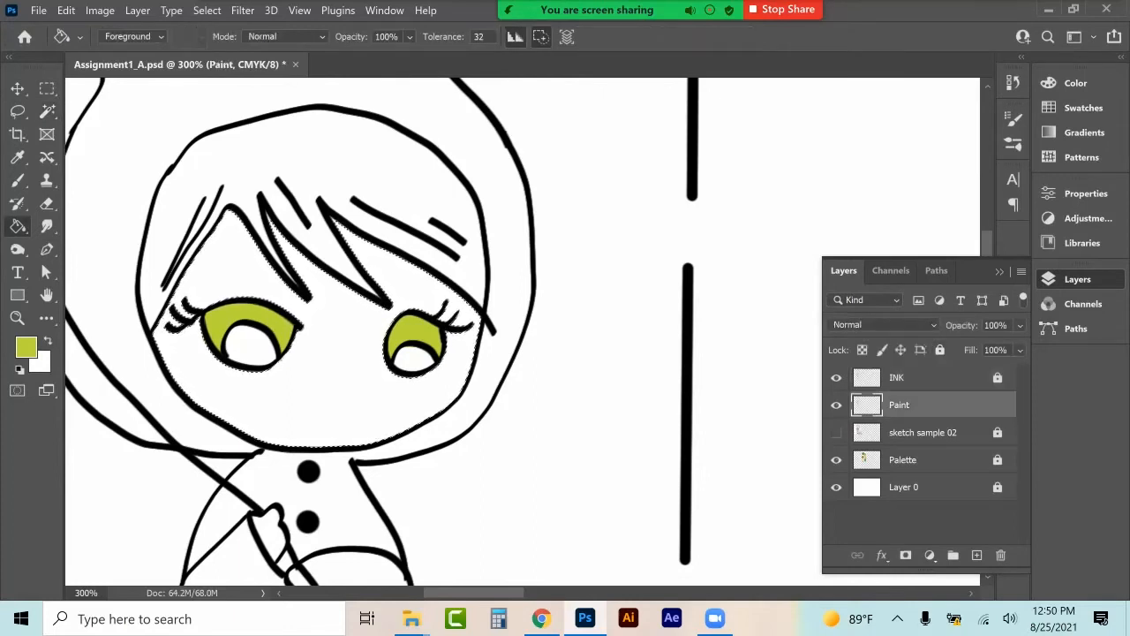
left_click(1078, 107)
left_click(871, 132)
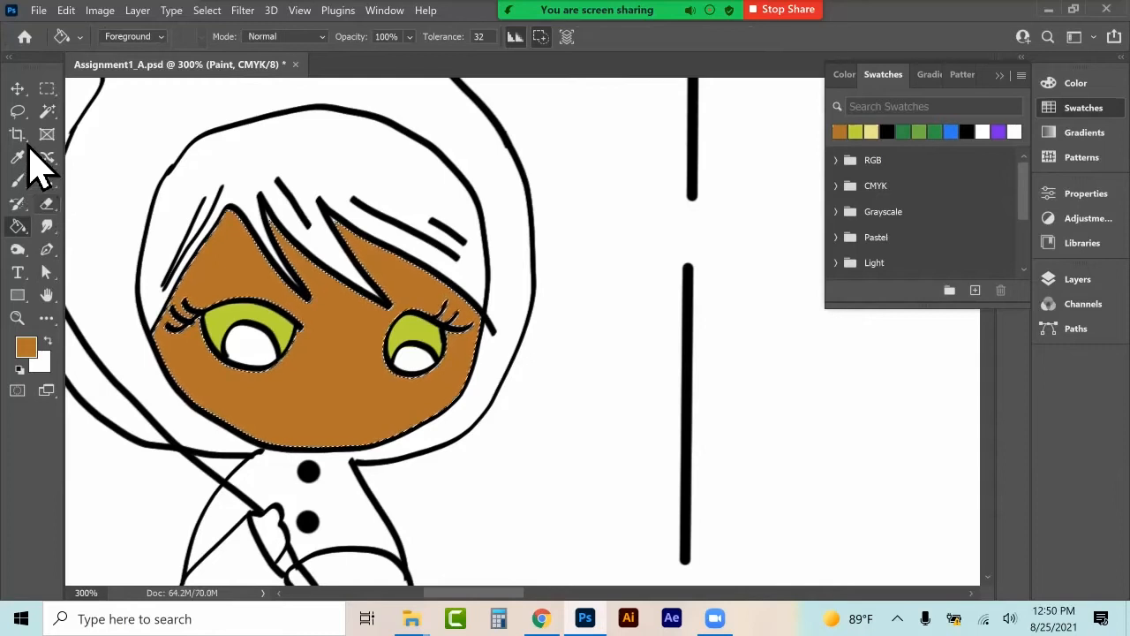
Select the hair area from the INK layer, fill it with the palette's pale yellow on the Paint layer, and deselect.
left_click(47, 110)
left_click(1077, 279)
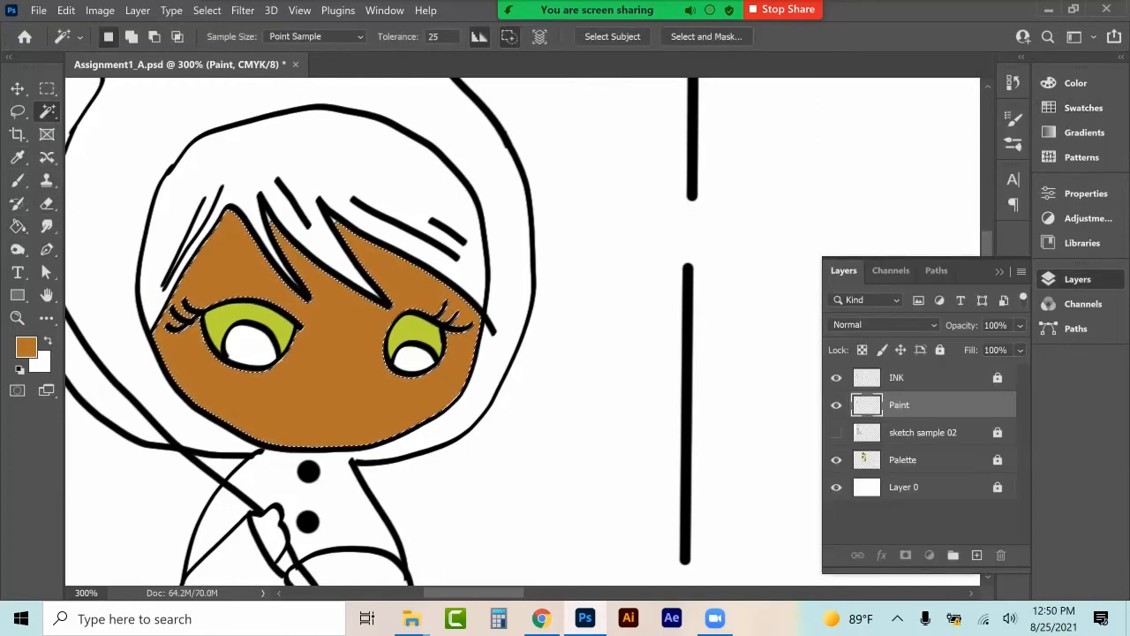
left_click(910, 377)
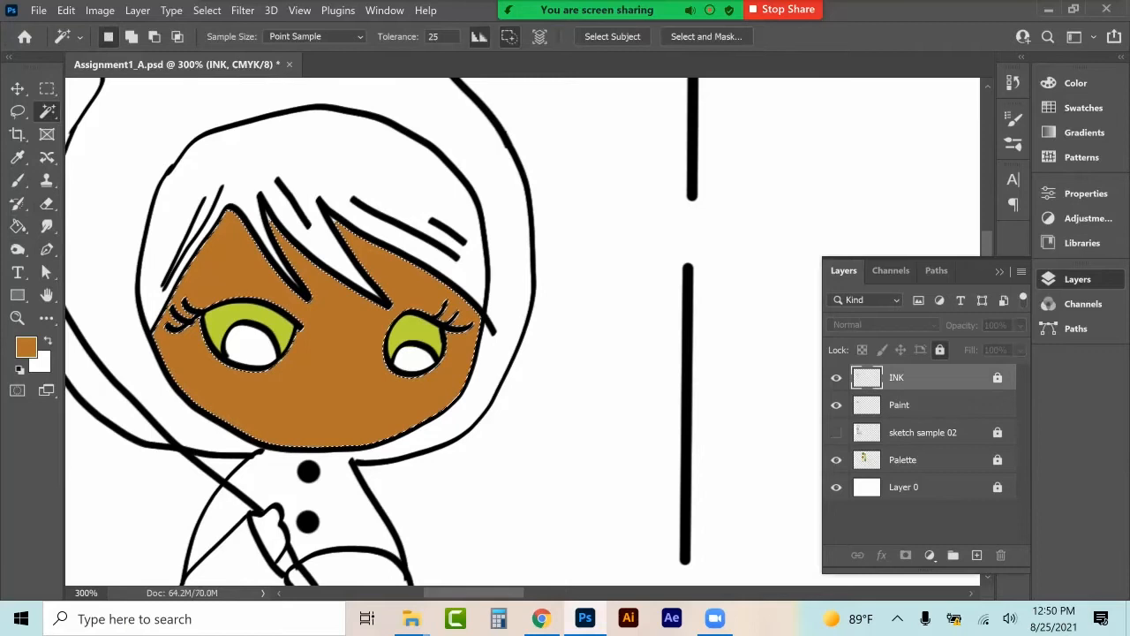
left_click(366, 198)
key("g")
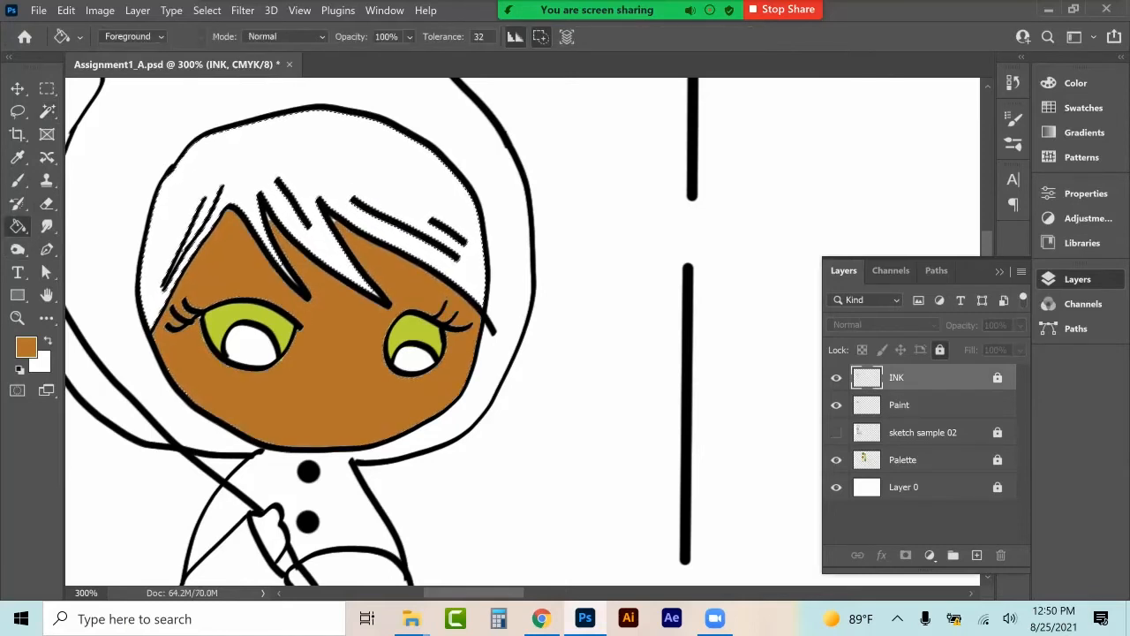
key("alt+bracketleft")
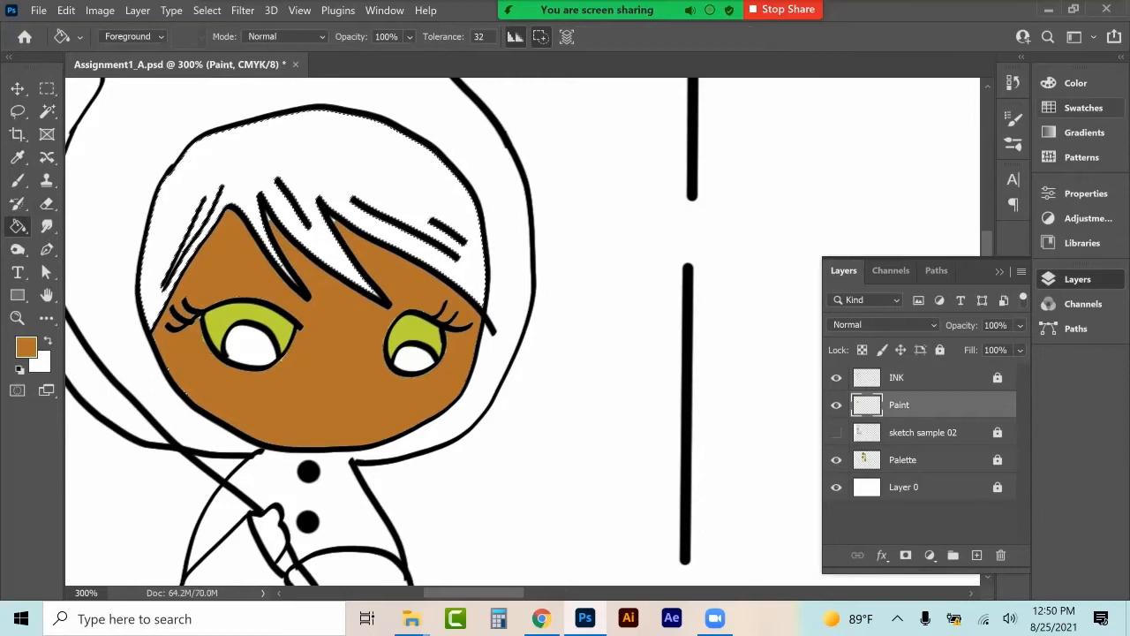
left_click(1083, 106)
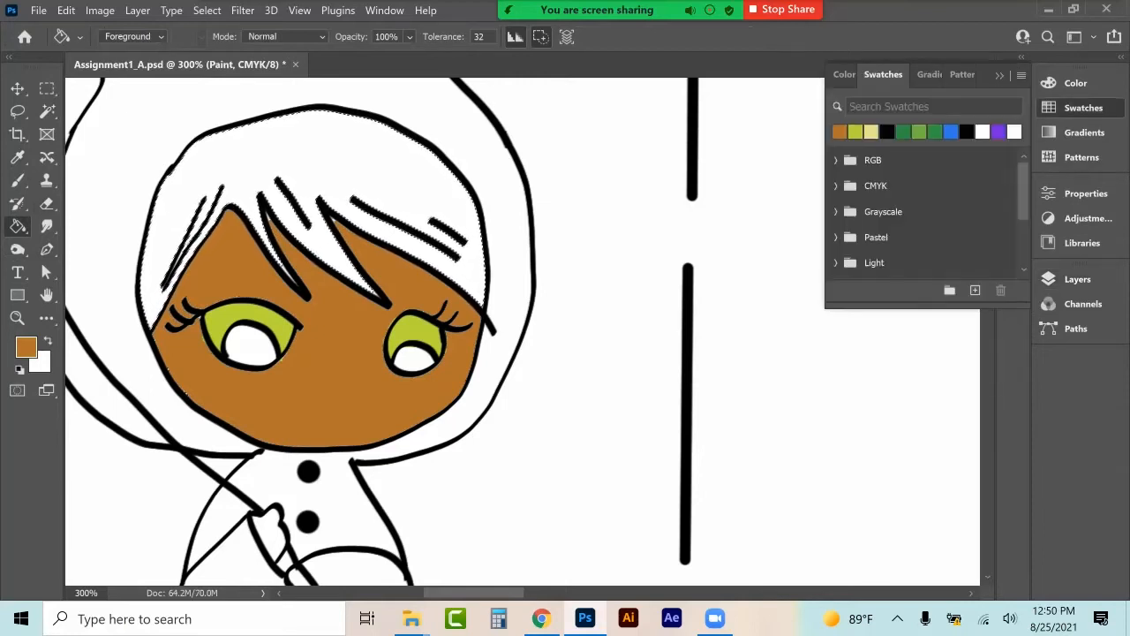
left_click(872, 131)
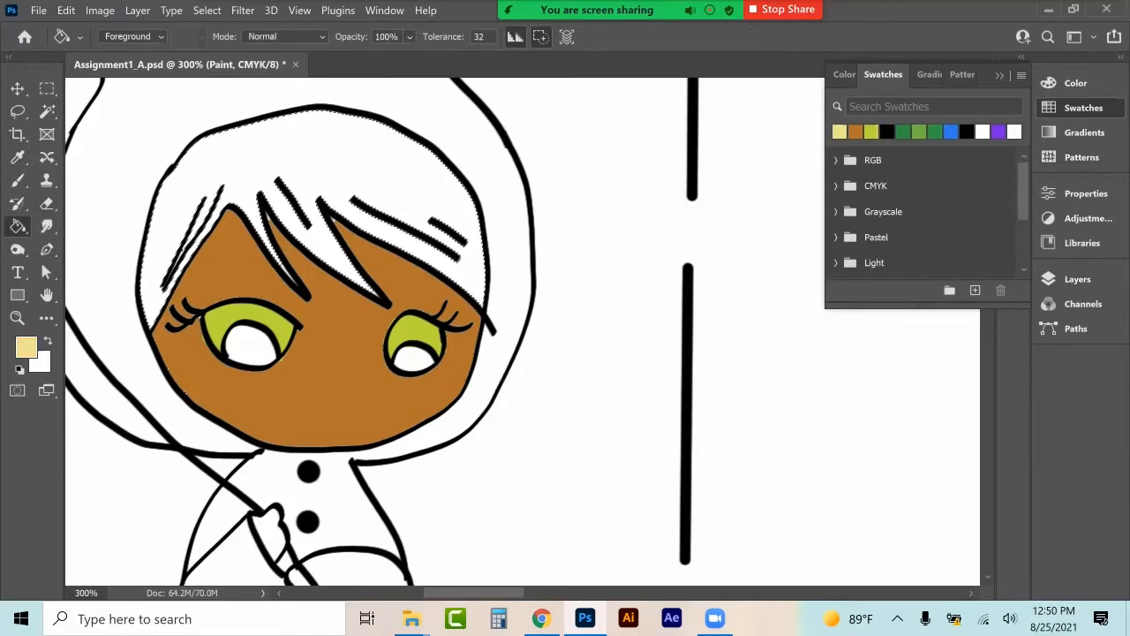
left_click(217, 199)
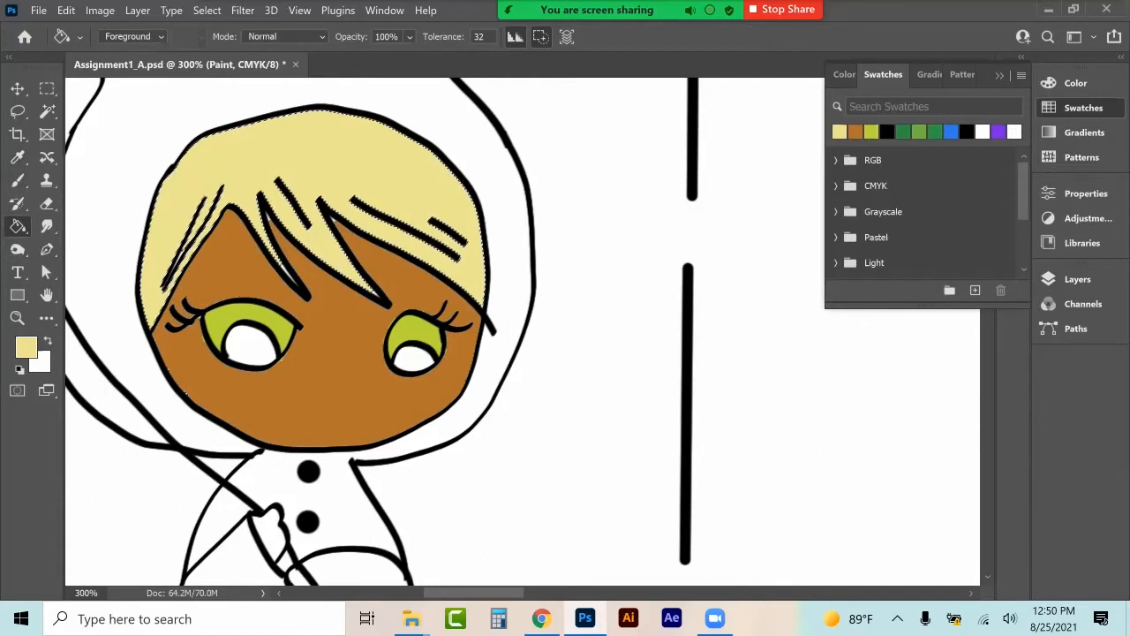
left_click(47, 88)
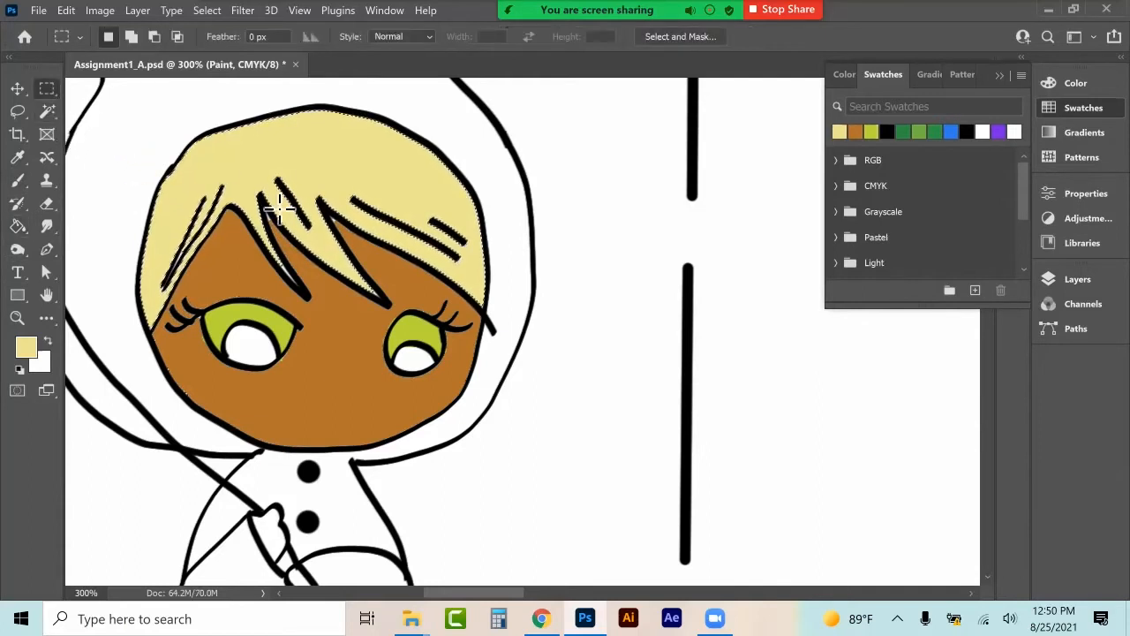
left_click(327, 190)
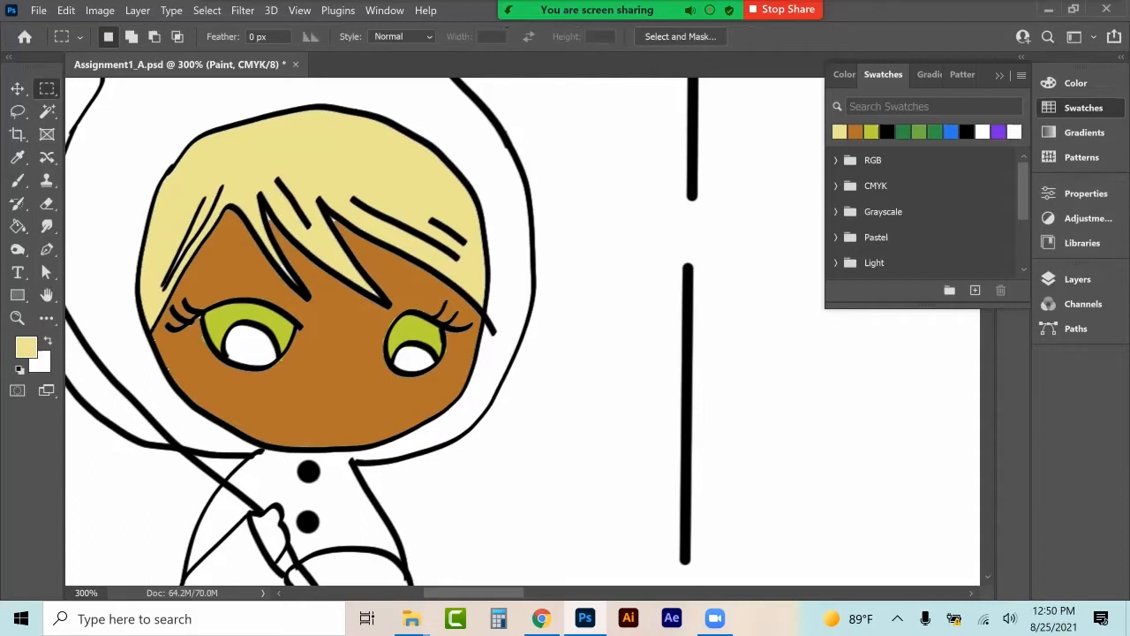
Set the Brush to 12 px at 100% hardness and sample the face's brown as the painting color.
left_click(19, 181)
left_click(114, 44)
left_click_drag(117, 93, 107, 99)
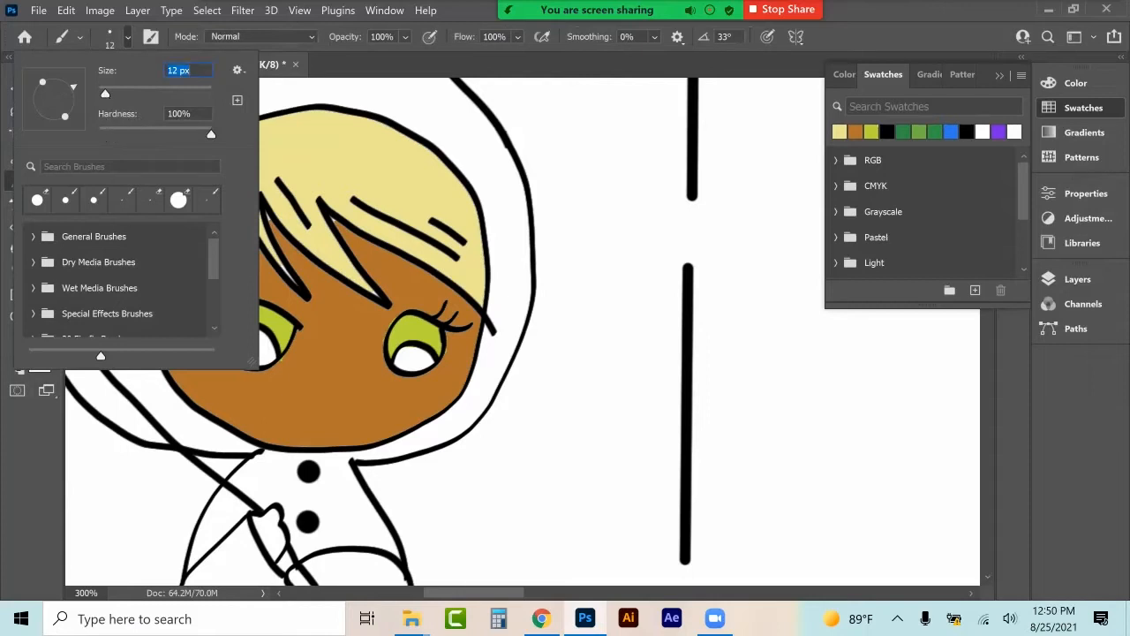
key("Return")
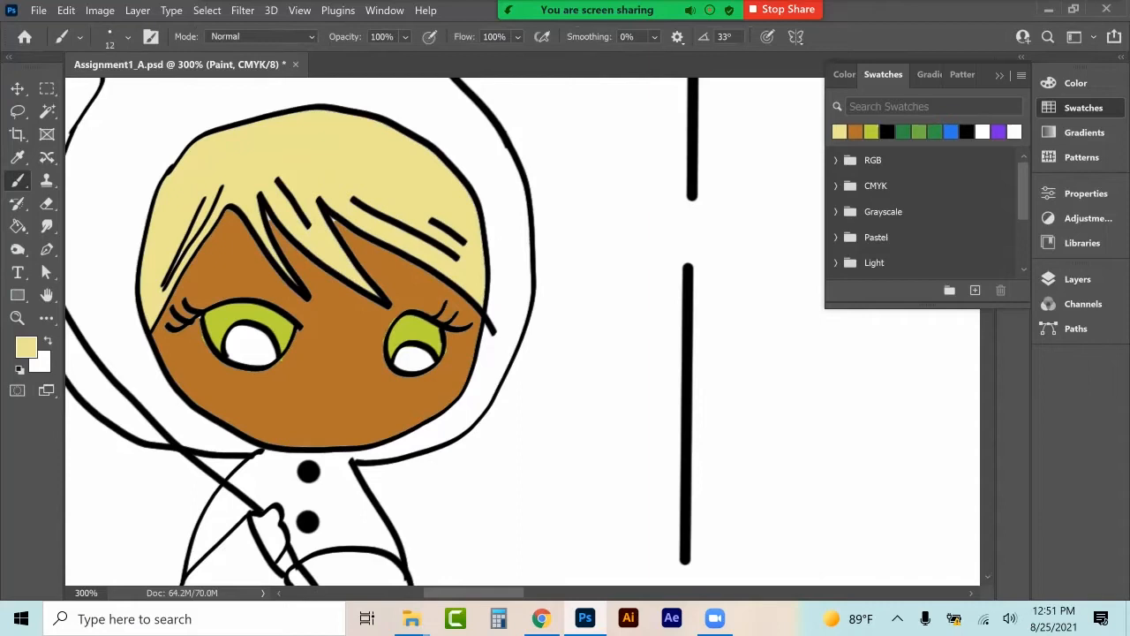
left_click(386, 204, "alt")
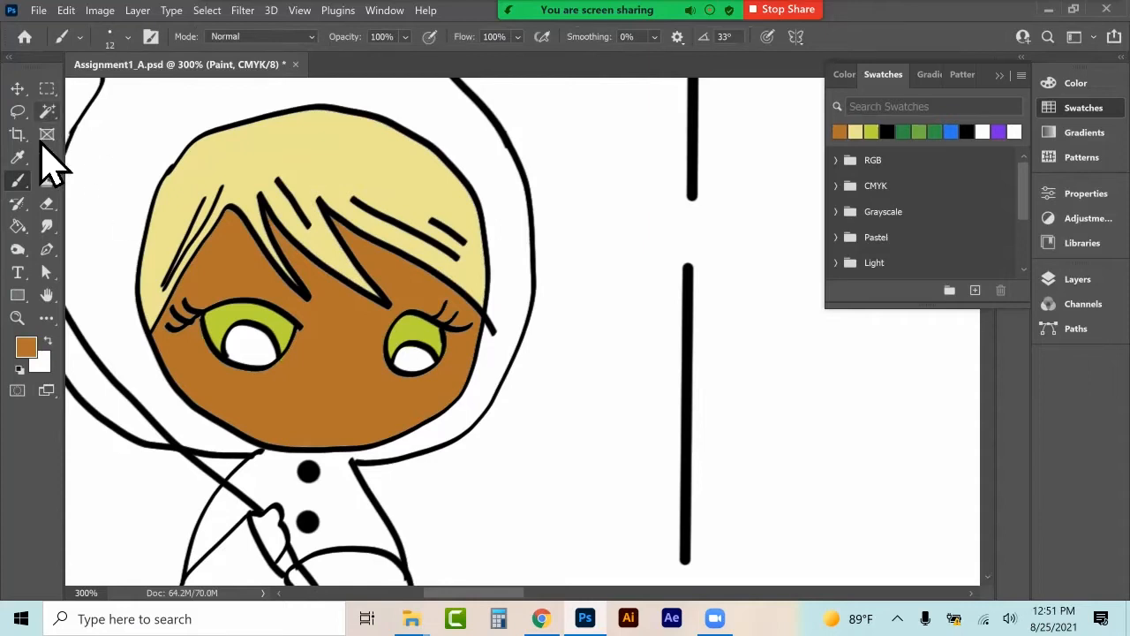
Select the hood and the upper part of the coat from the INK layer with the Magic Wand.
left_click(47, 111)
left_click(1077, 279)
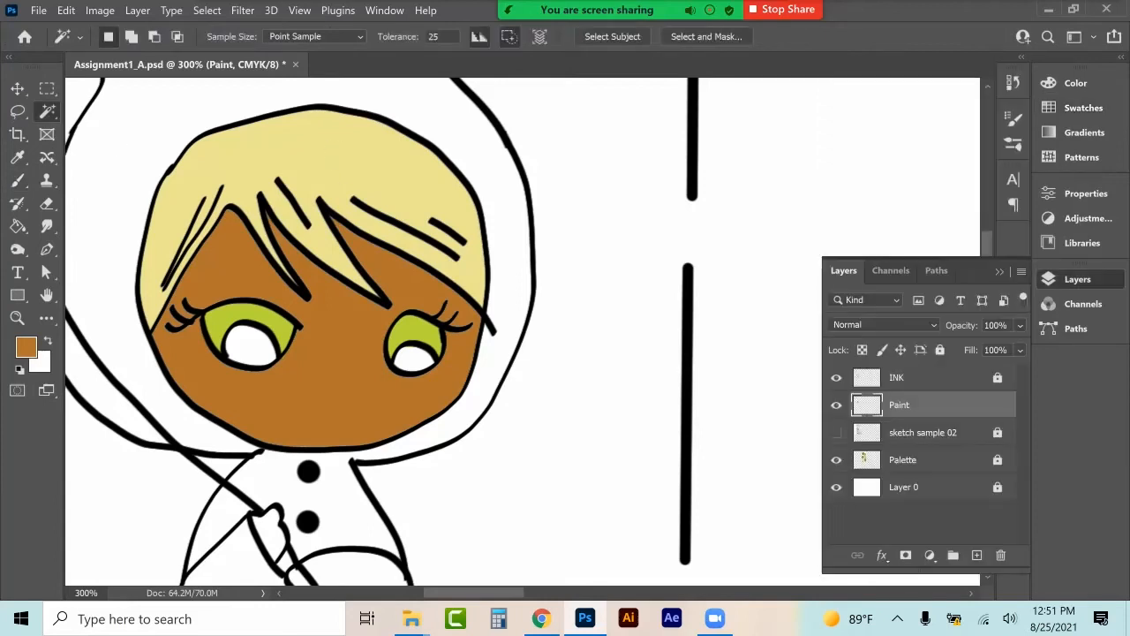
left_click(900, 378)
left_click(509, 251)
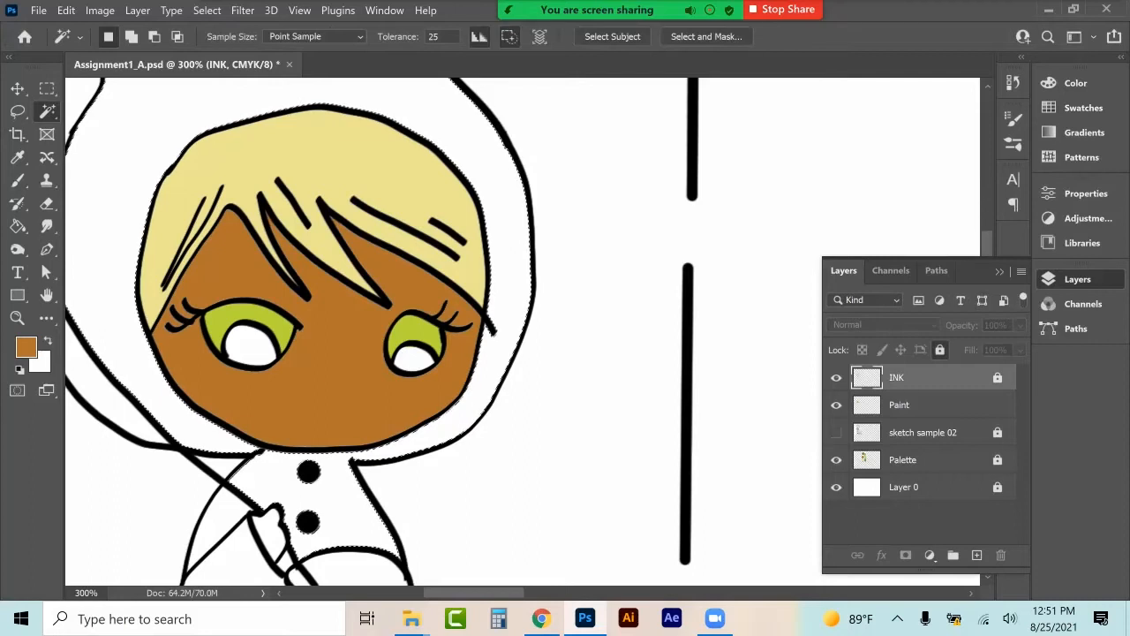
key("ctrl+minus")
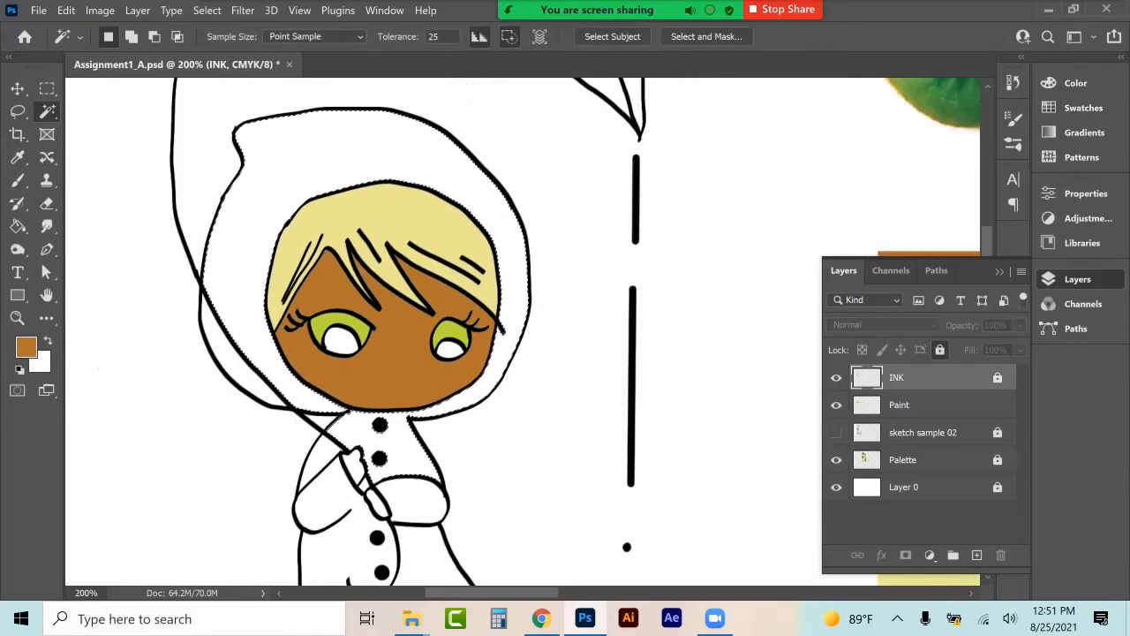
scroll(521, 331, "down", 1)
scroll(520, 331, "down", 1)
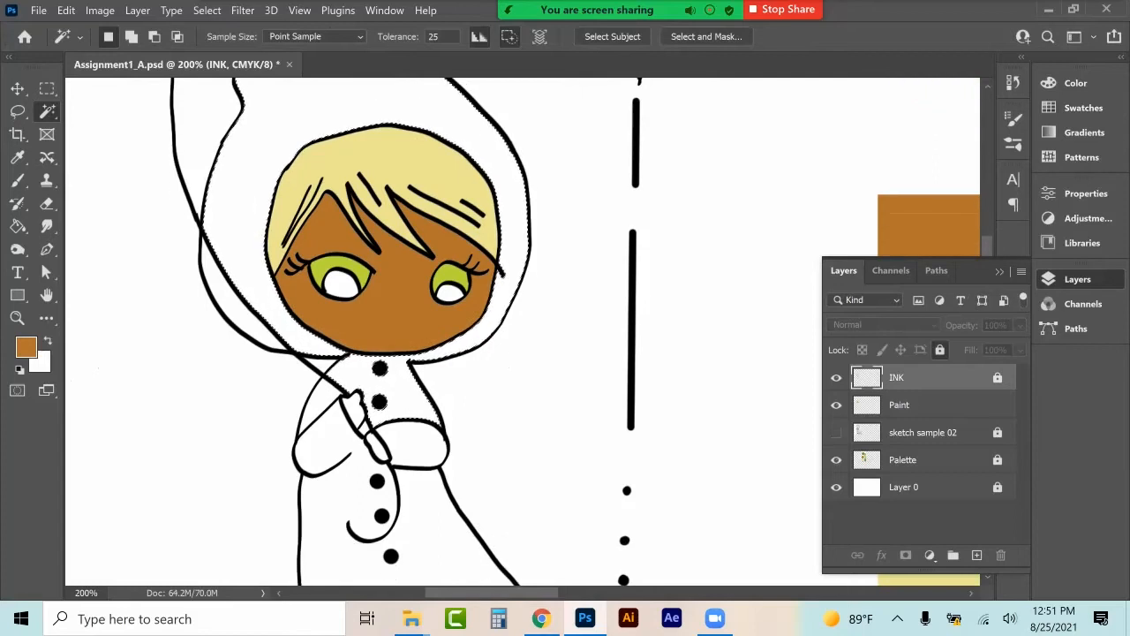
Add both sleeves, the lower coat, and both boots with their openings to the Magic Wand selection.
key("shift")
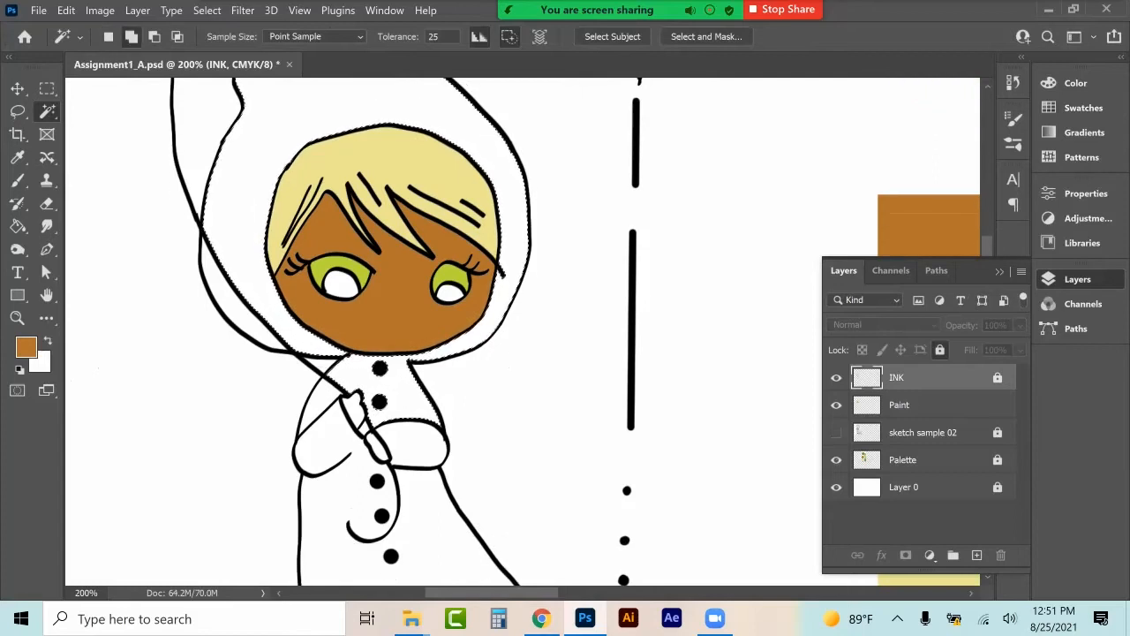
key("shift")
key("shift")
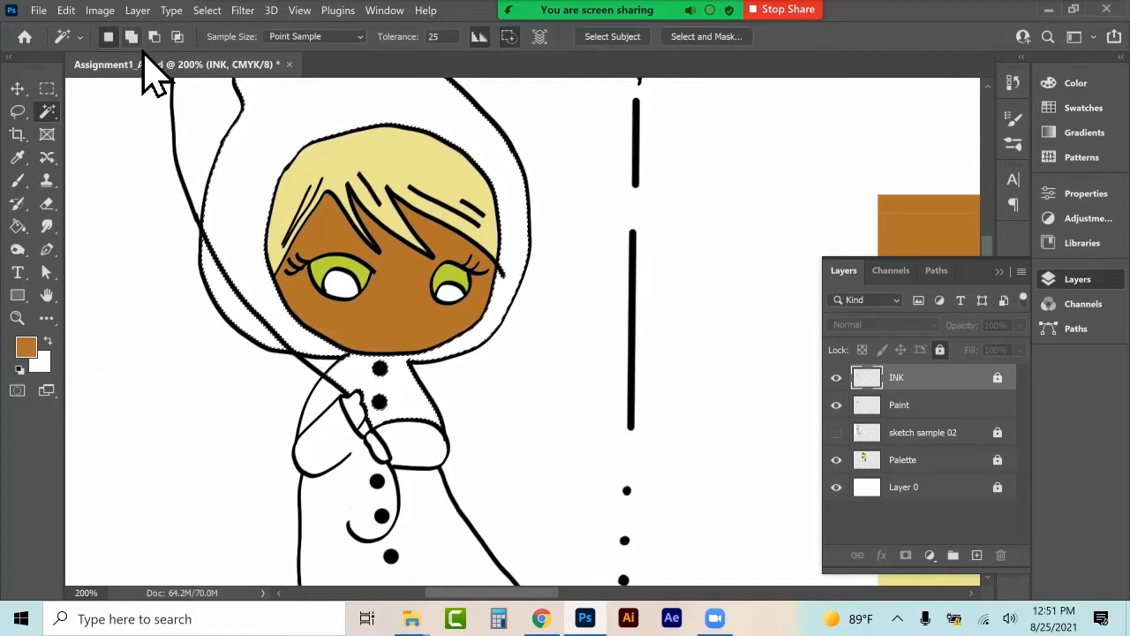
key("shift")
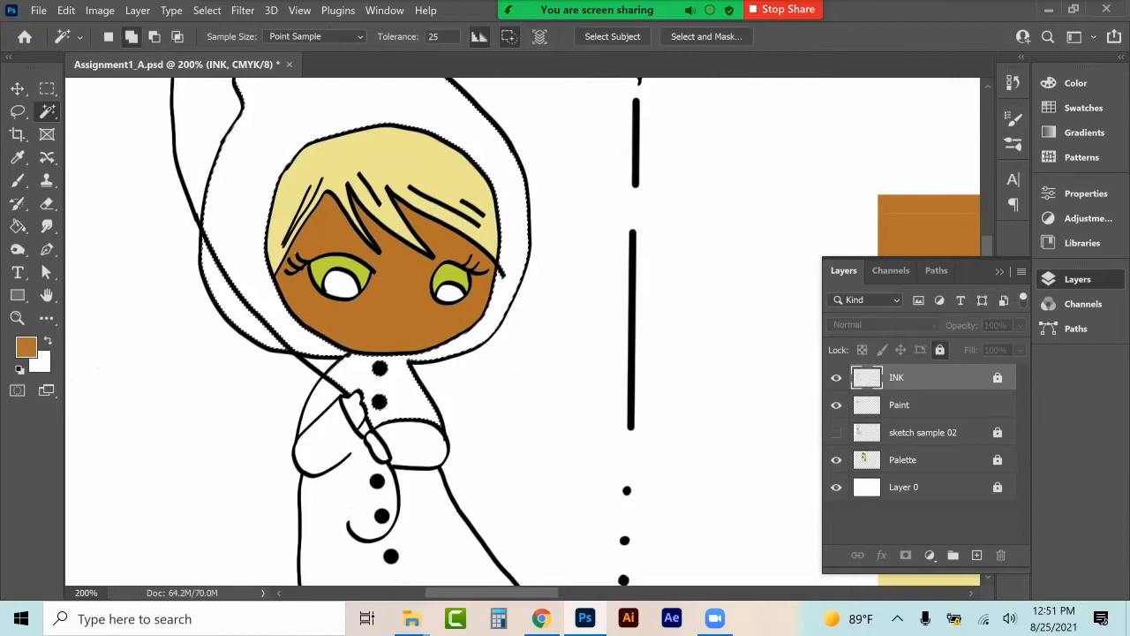
left_click(417, 445, "shift")
left_click(419, 516, "shift")
left_click(321, 401, "shift")
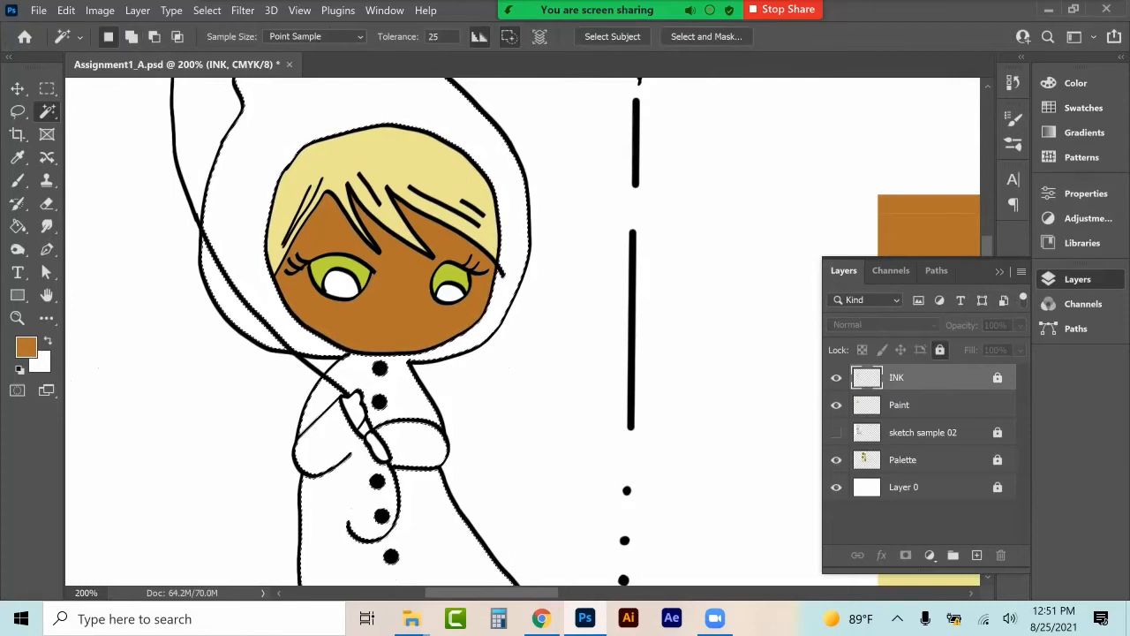
scroll(514, 466, "down", 3)
key("shift")
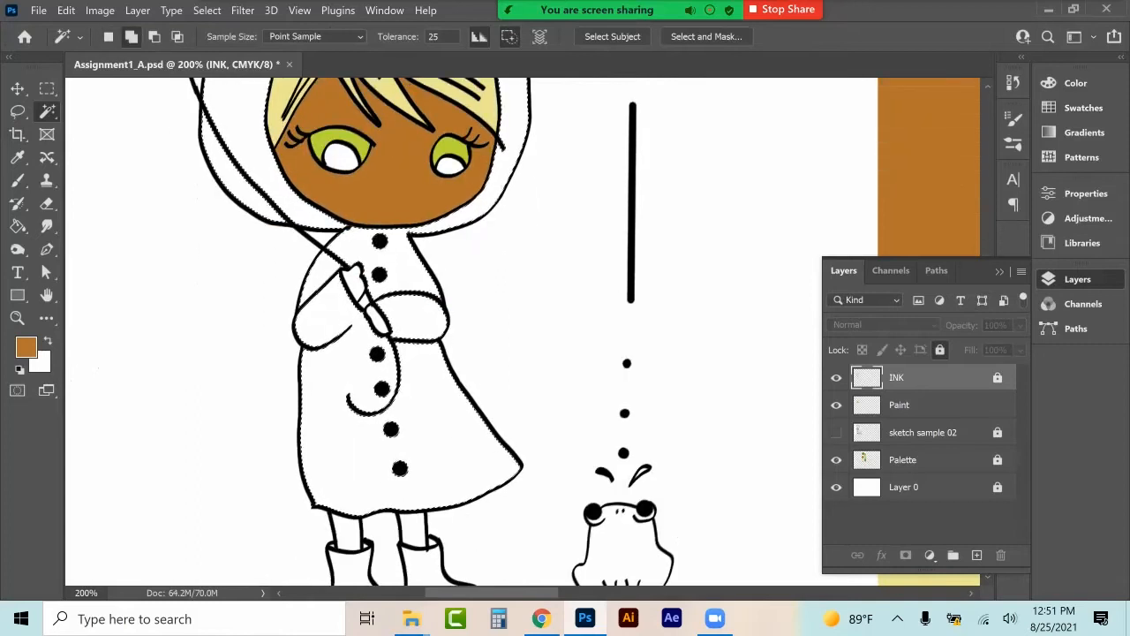
scroll(489, 208, "down", 2)
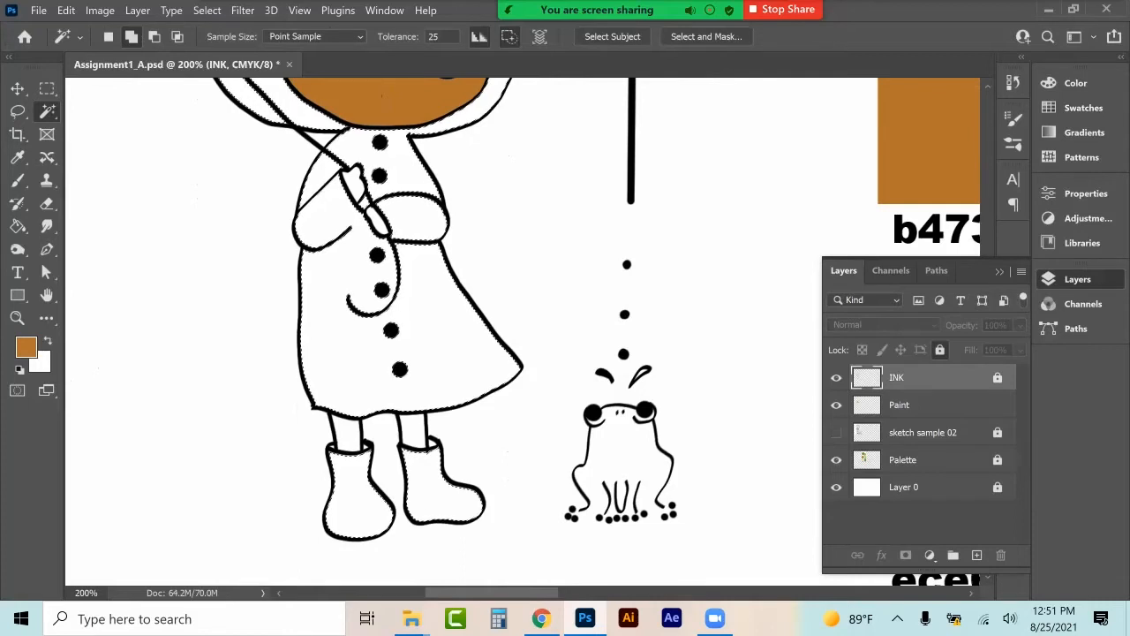
left_click(433, 446, "shift")
left_click(369, 445, "shift")
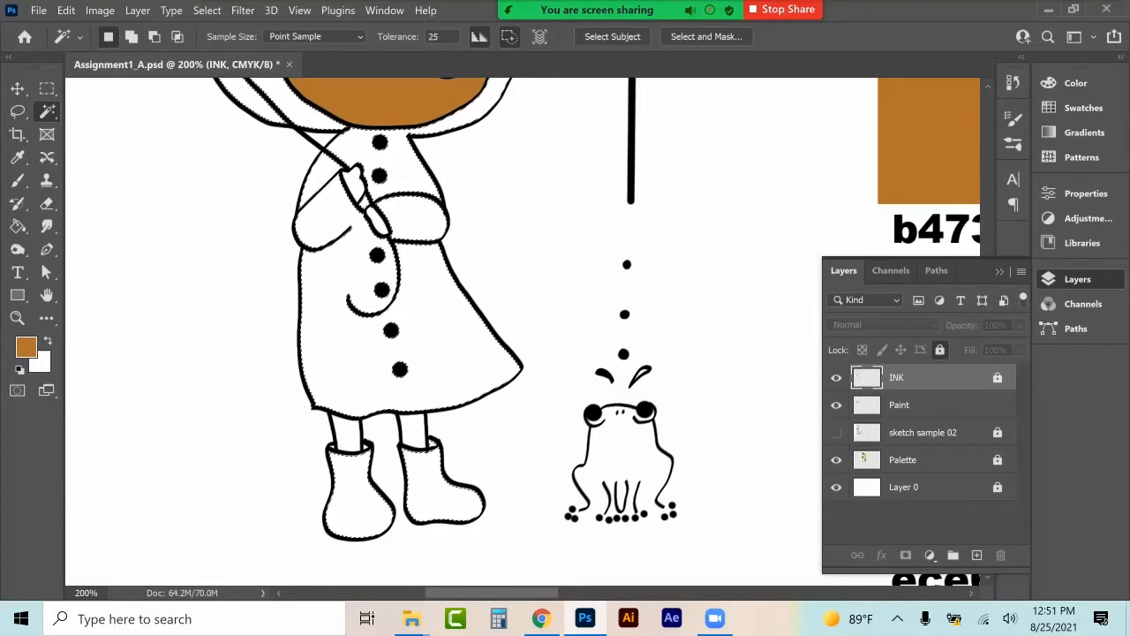
Fill the selected hood, coat and boots with the palette's dark green on the Paint layer, and deselect.
left_click(918, 405)
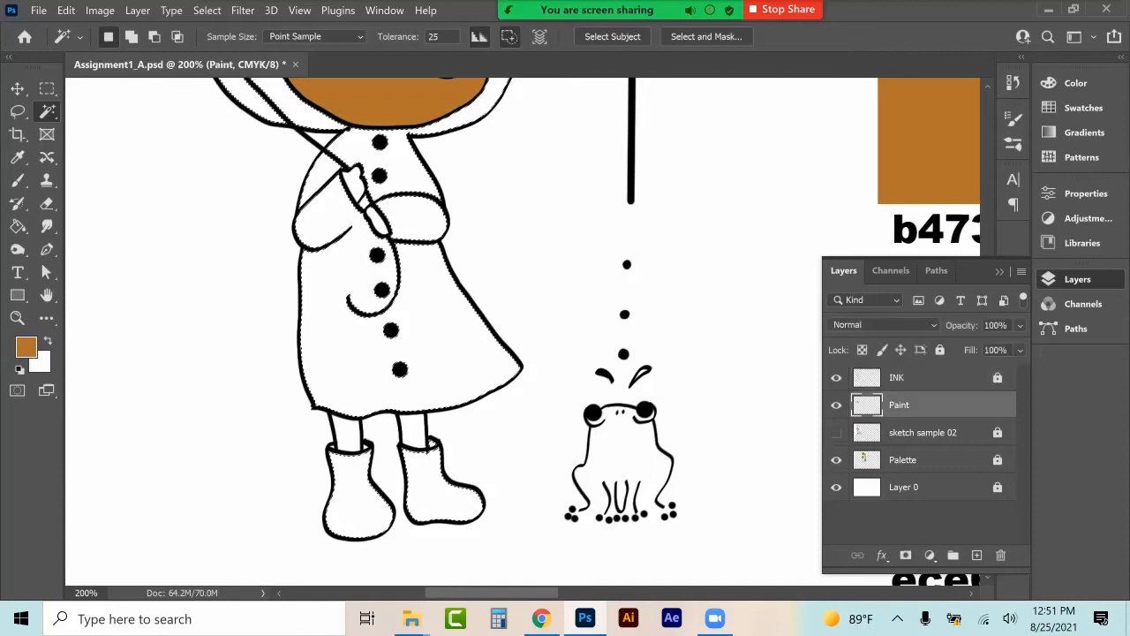
key("g")
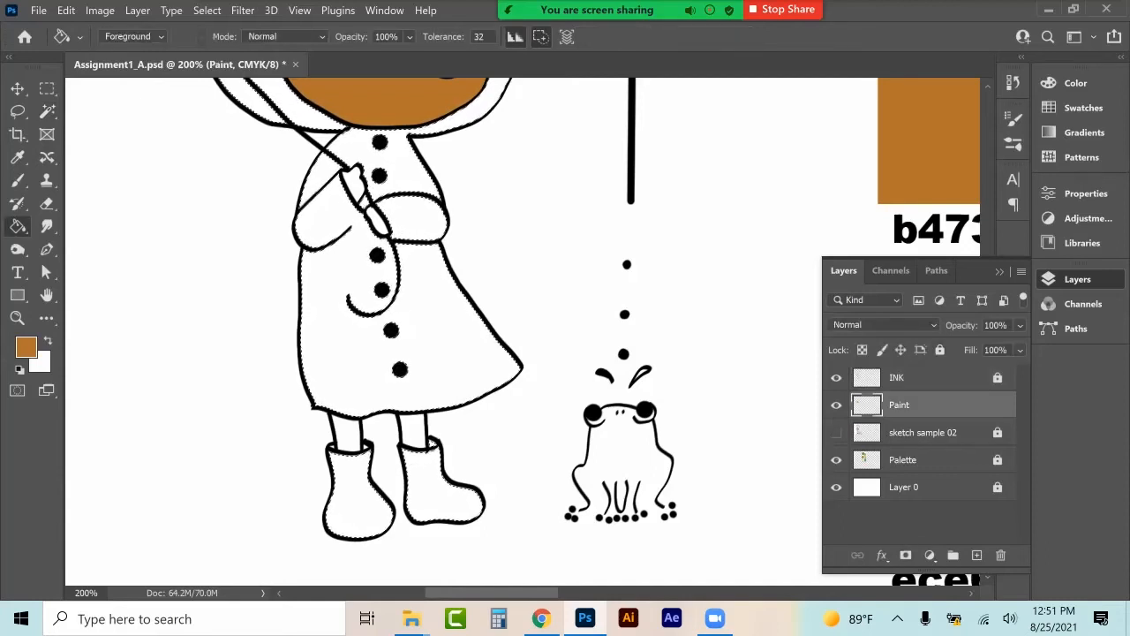
scroll(441, 331, "up", 3)
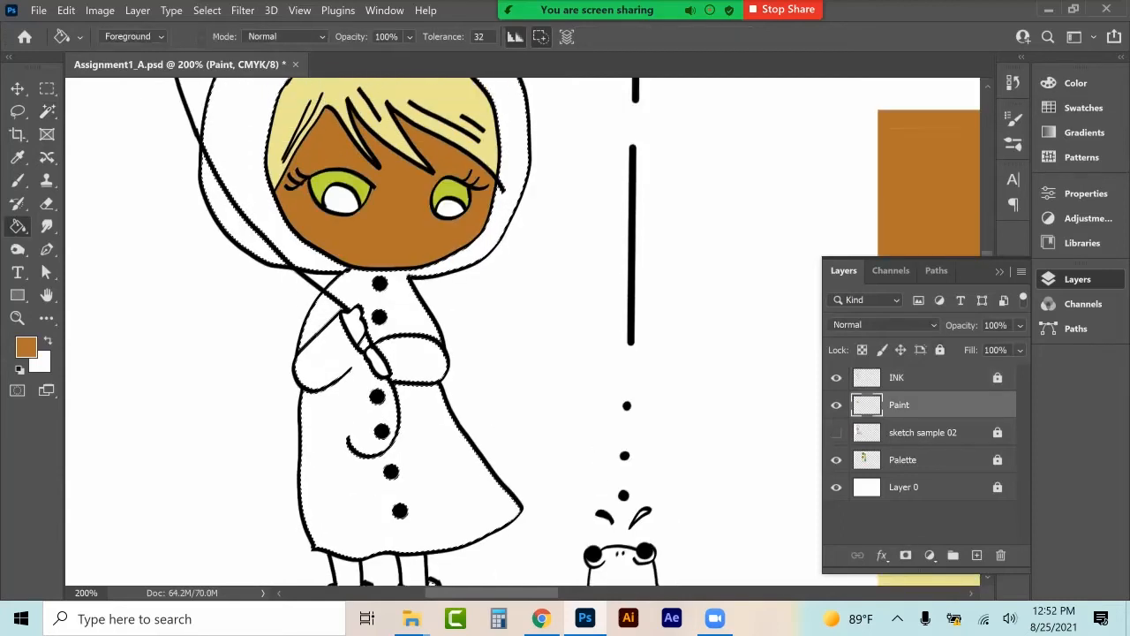
left_click(1083, 108)
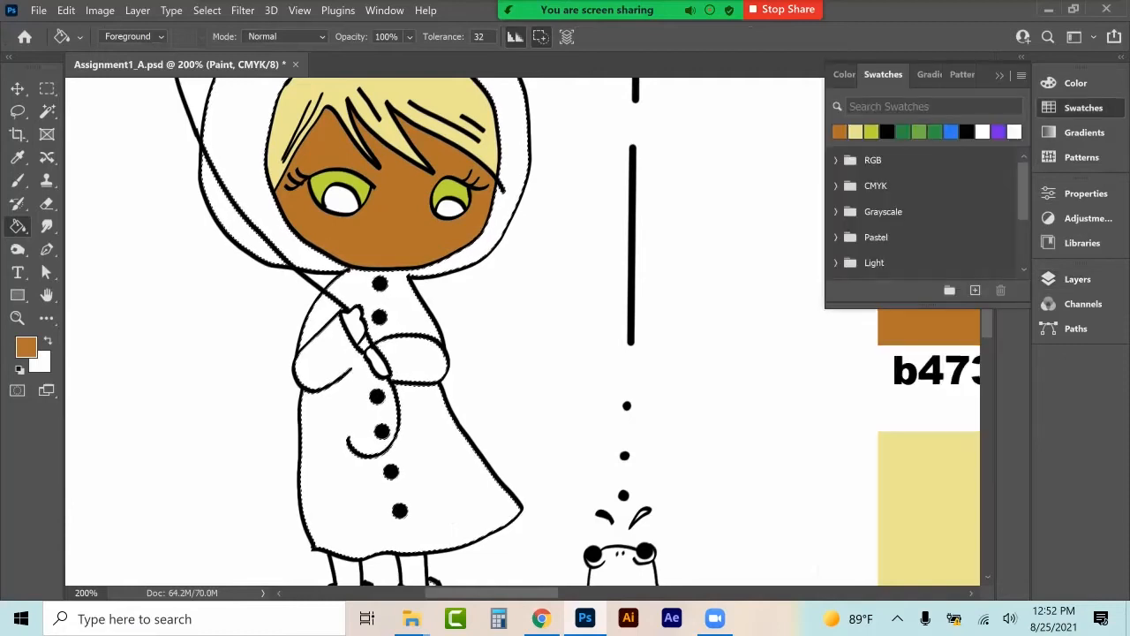
left_click(935, 132)
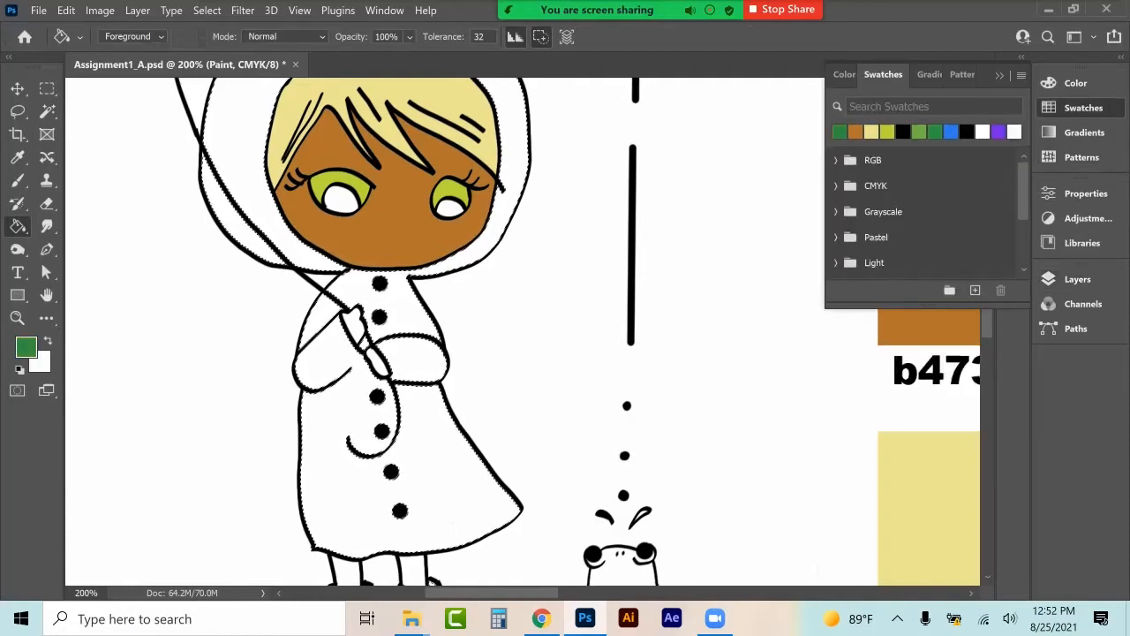
left_click(450, 512)
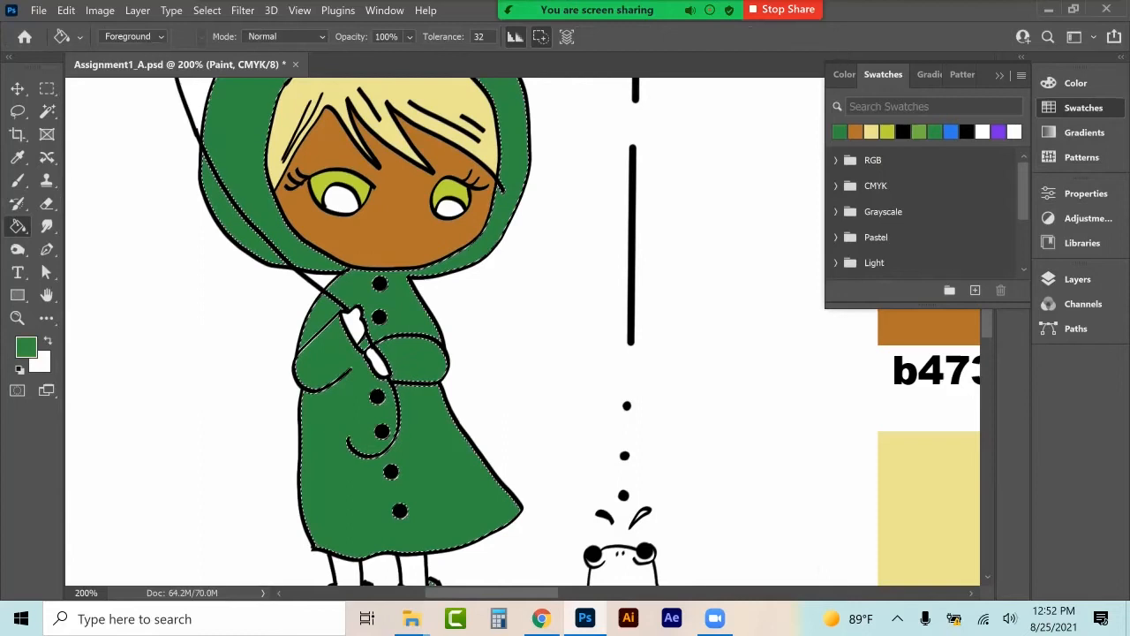
scroll(450, 424, "down", 3)
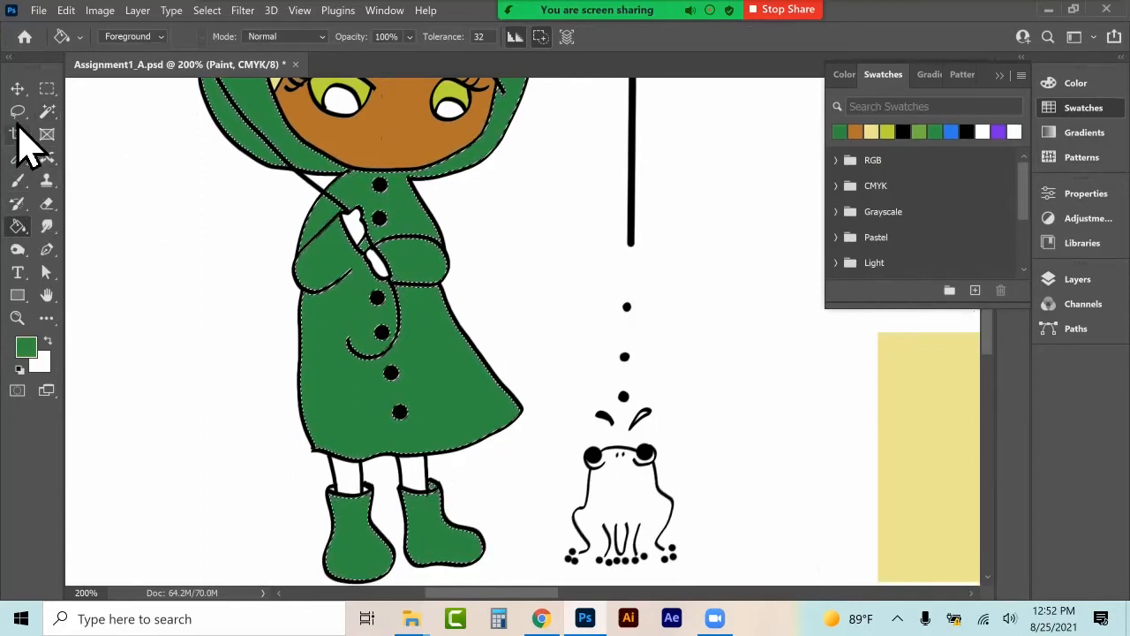
left_click(47, 89)
key("ctrl+d")
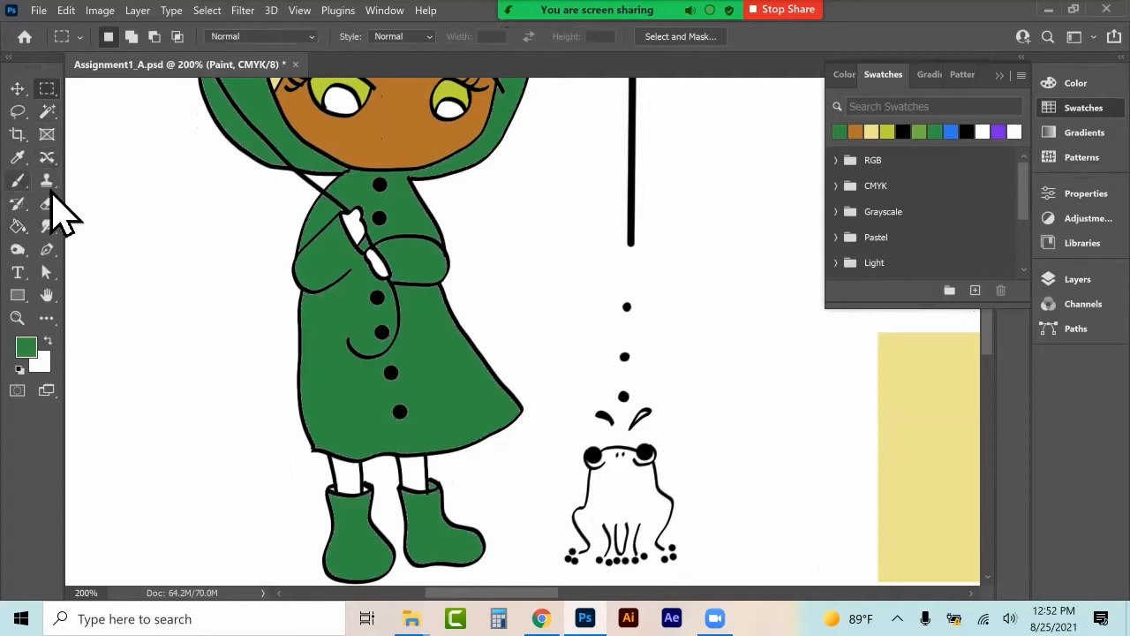
left_click(18, 180)
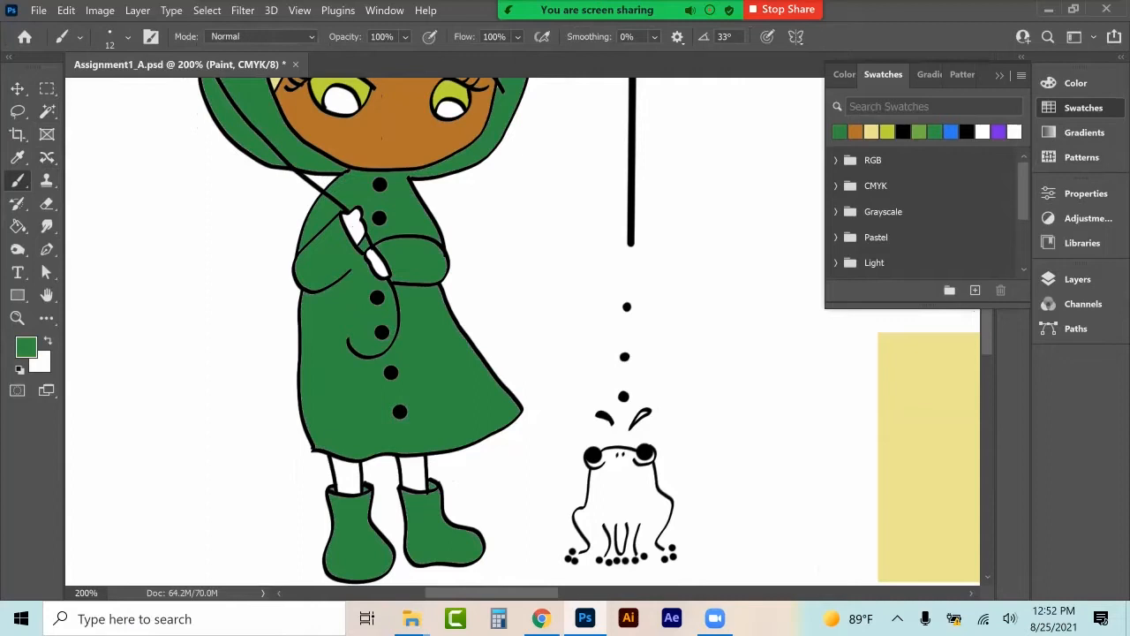
scroll(442, 331, "up", 5)
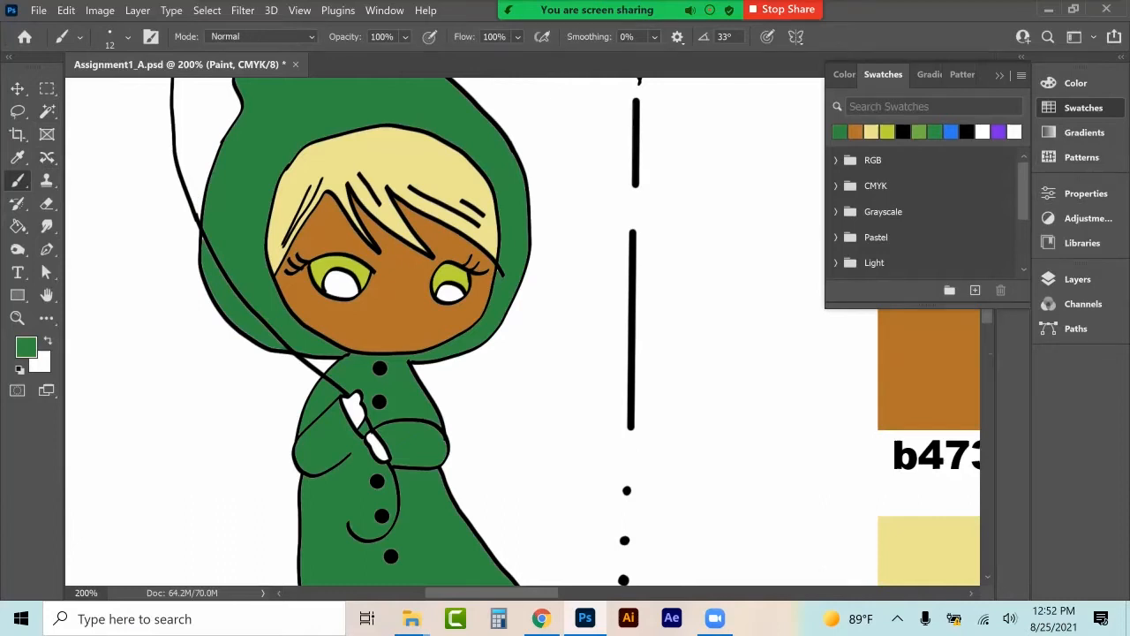
scroll(442, 331, "up", 1)
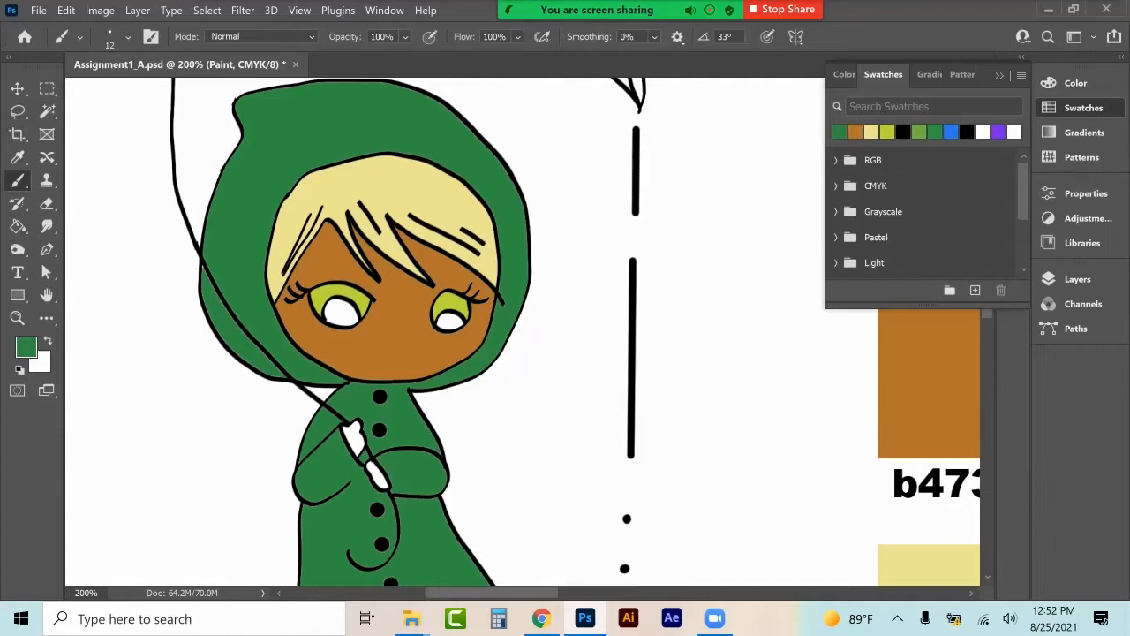
Select the girl's hands and both legs from the INK layer with the Magic Wand.
left_click(47, 110)
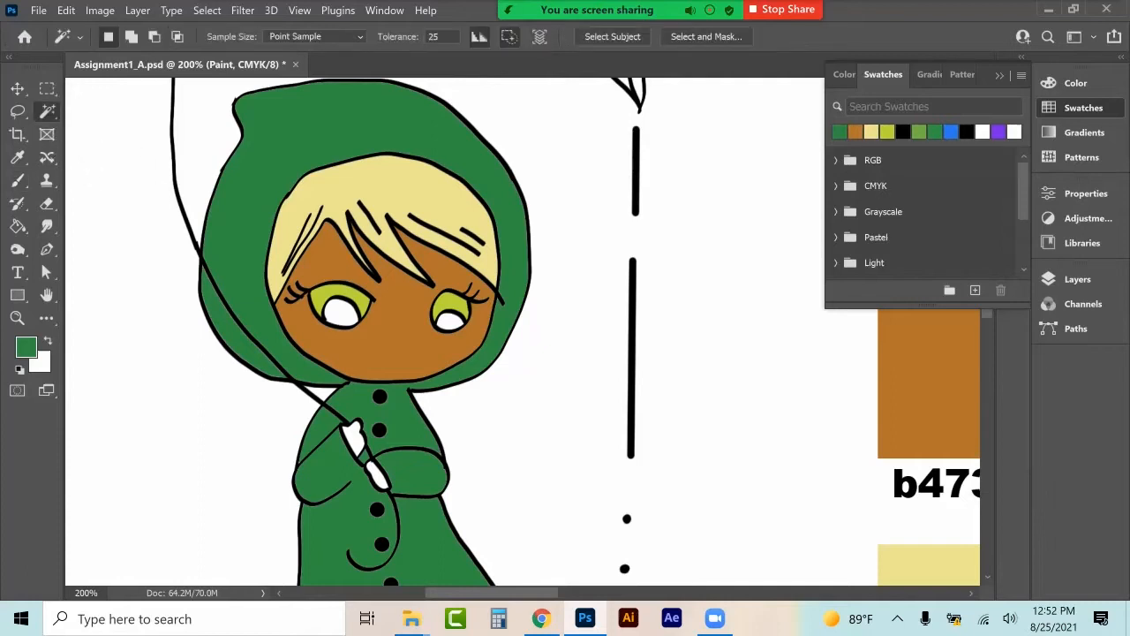
scroll(163, 177, "down", 1)
scroll(441, 331, "down", 2)
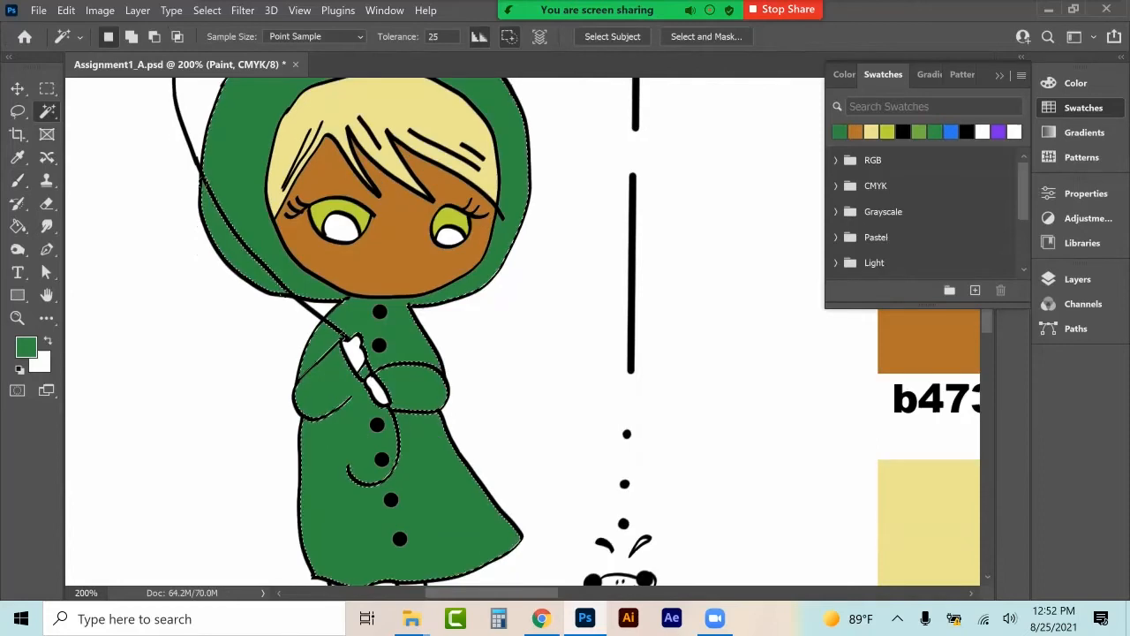
left_click(1077, 279)
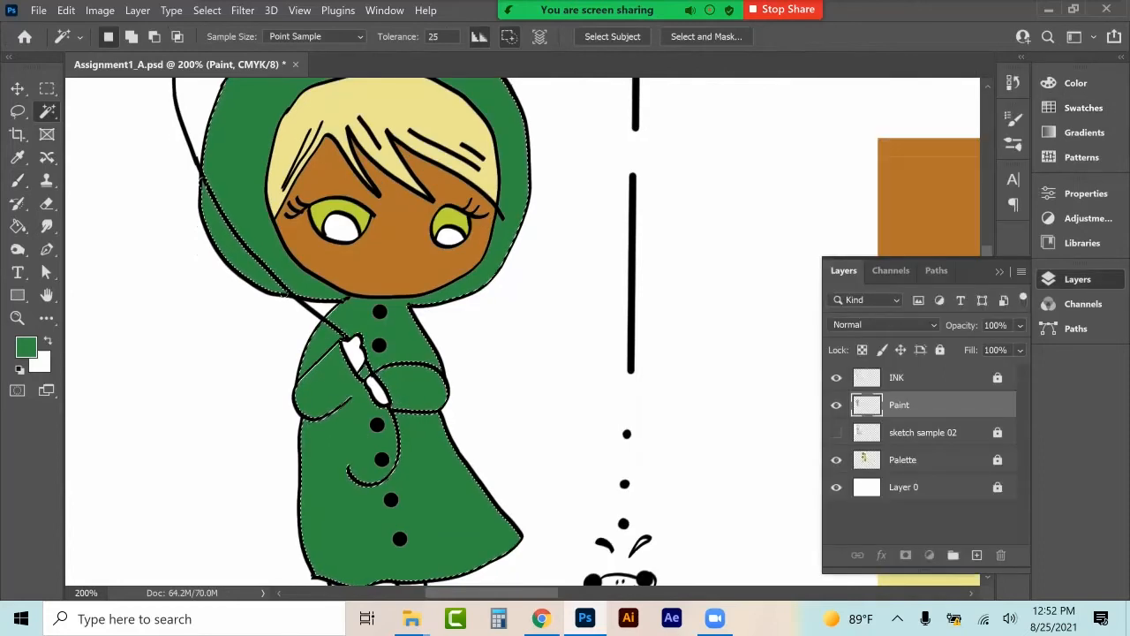
left_click(896, 377)
left_click(358, 307, "ctrl")
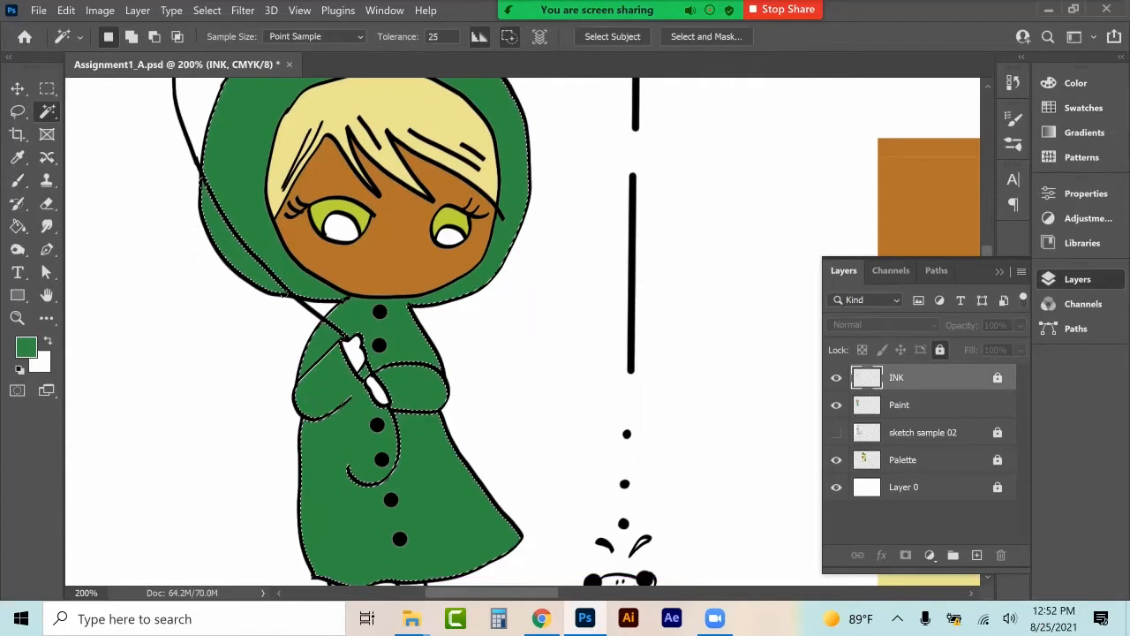
key("ctrl+d")
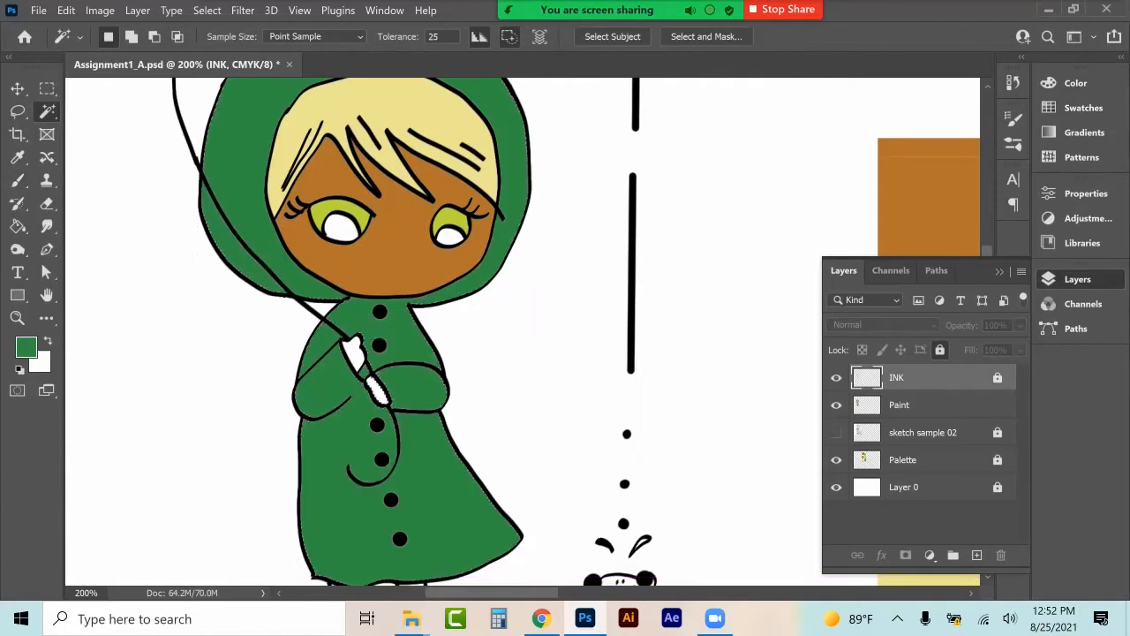
key("shift")
scroll(383, 394, "down", 3)
left_click(348, 504, "shift")
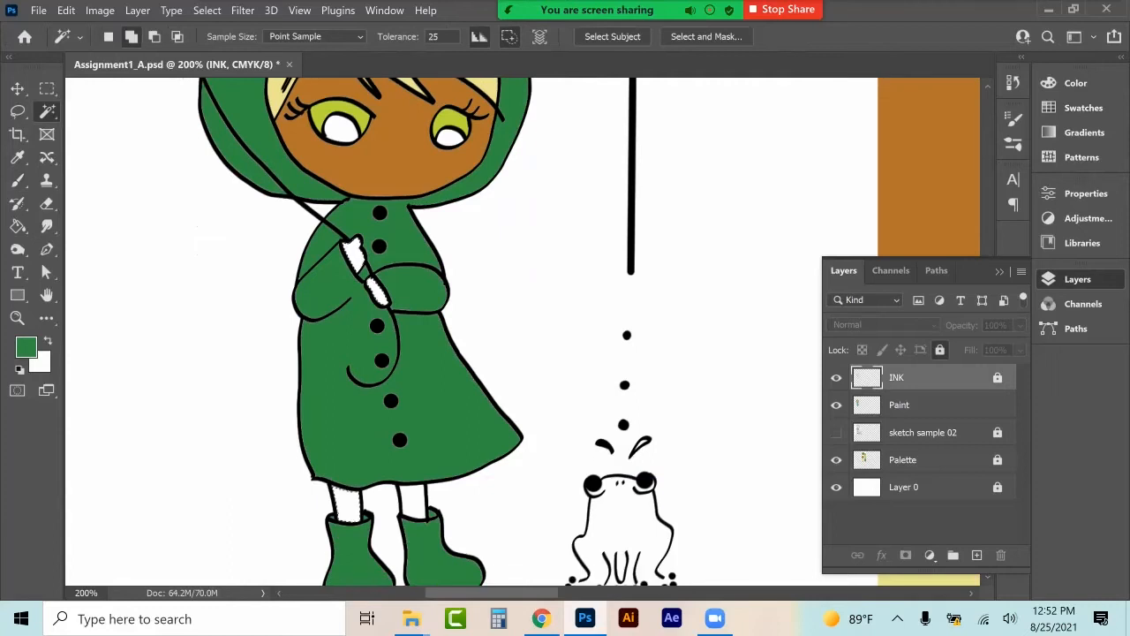
left_click(412, 501, "shift")
Fill the selected hands and legs with the palette's brown on the Paint layer, and deselect.
left_click(18, 226)
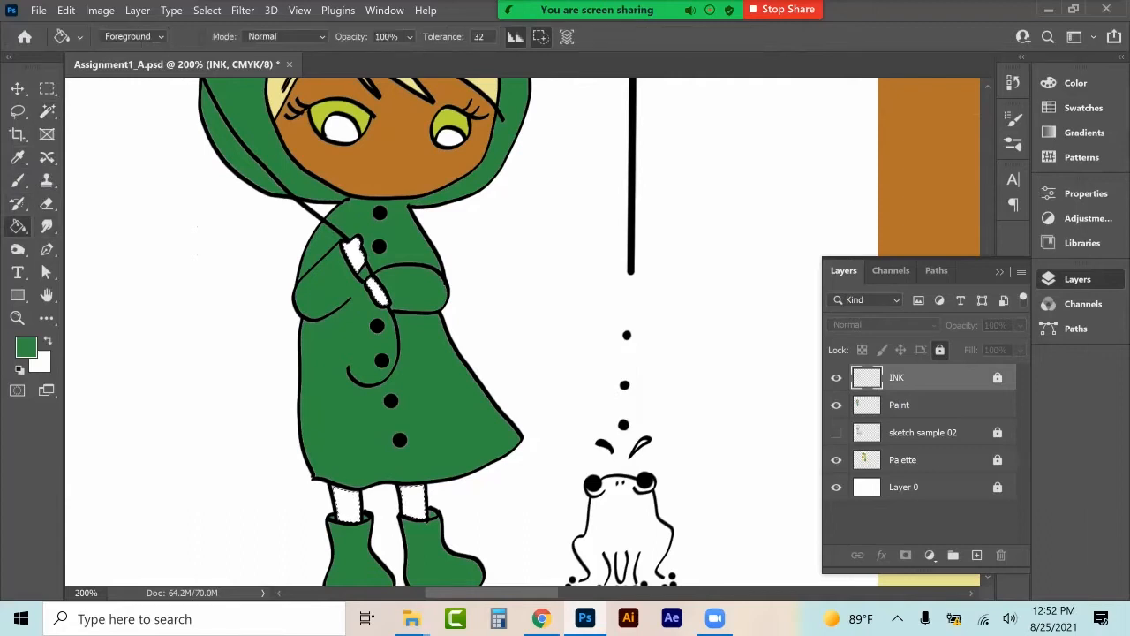
left_click(1084, 108)
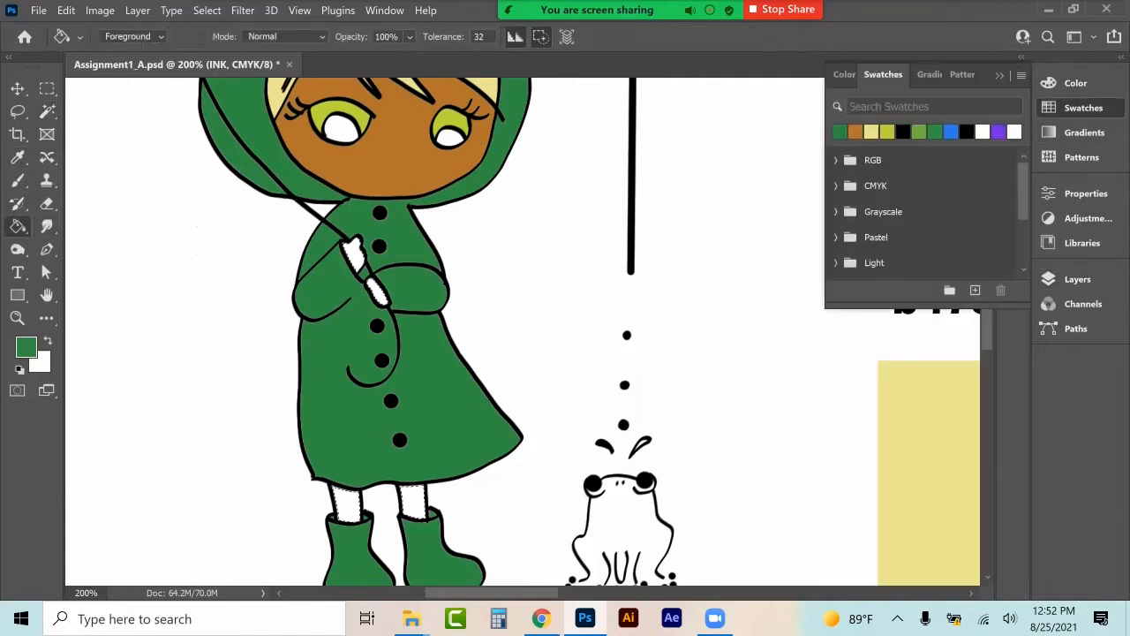
left_click(840, 132)
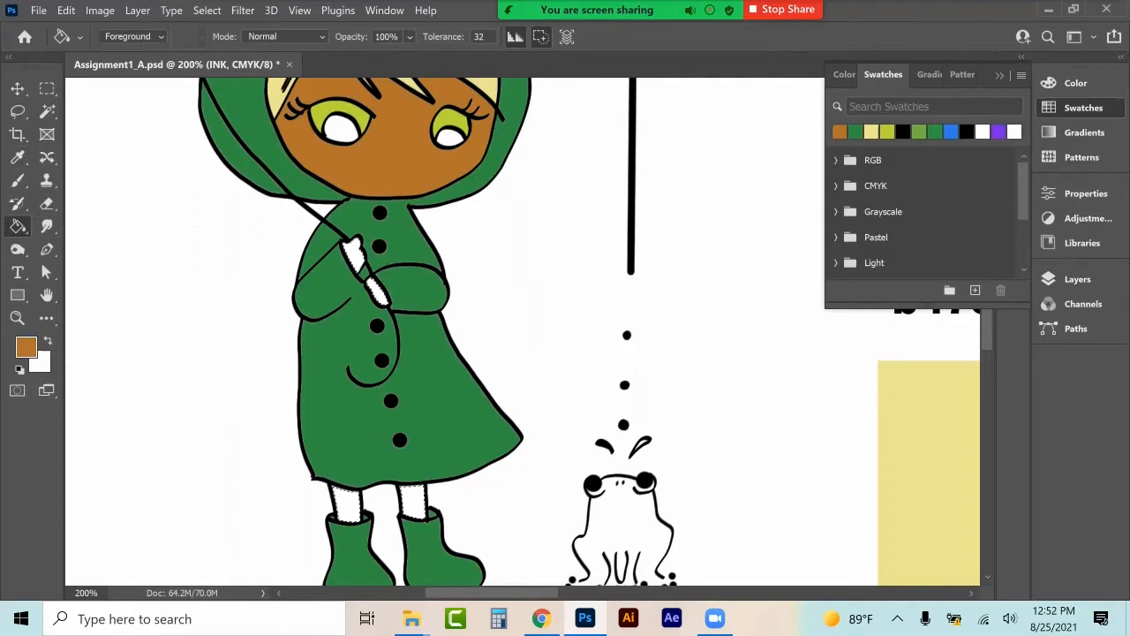
left_click(1077, 278)
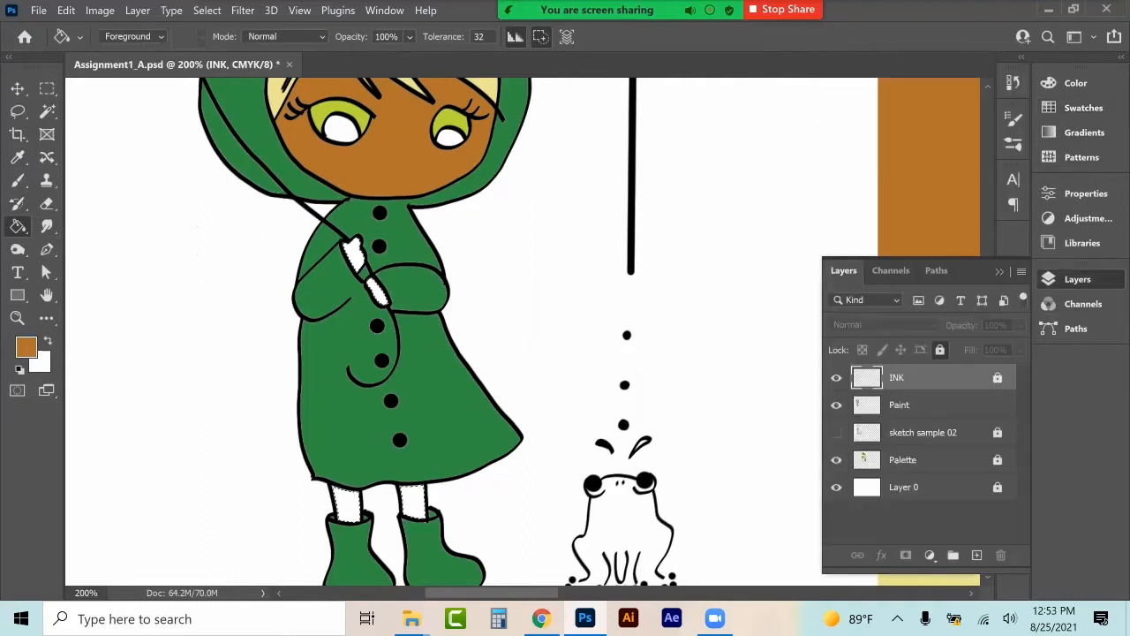
left_click(910, 404)
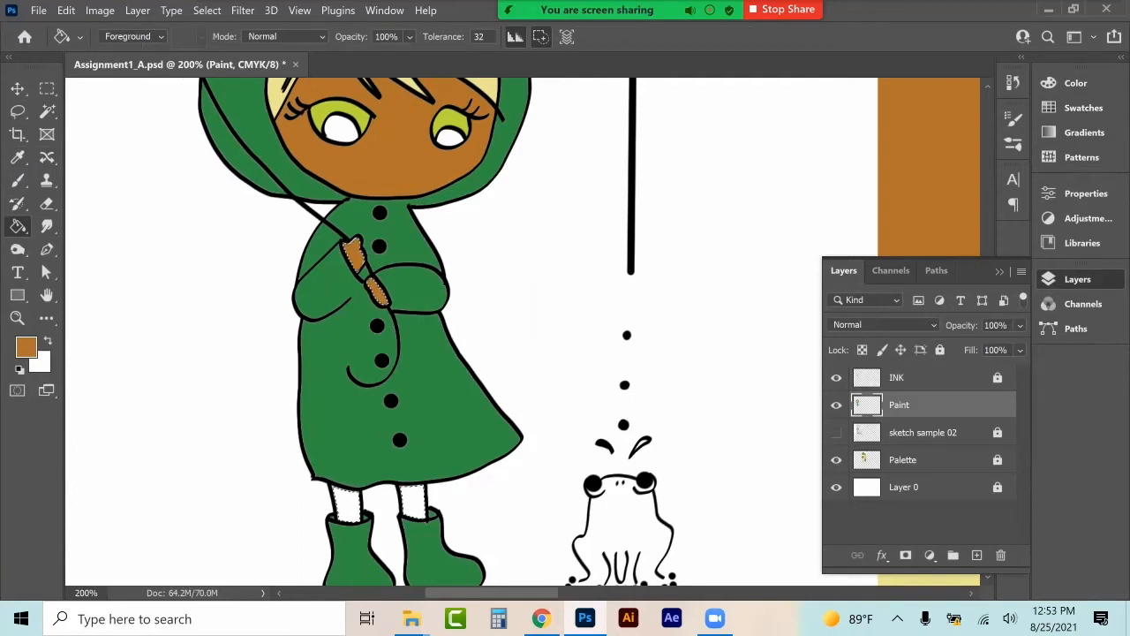
left_click(47, 88)
Set the Brush size to 4 px for closing the open base of the frog.
left_click(17, 180)
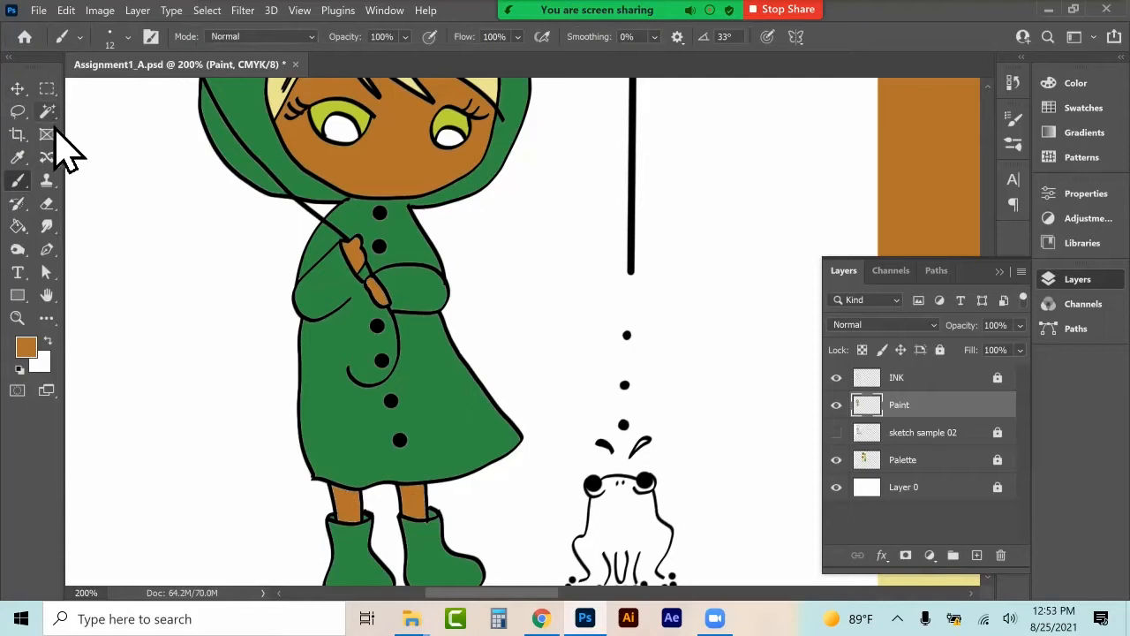
scroll(442, 332, "down", 3)
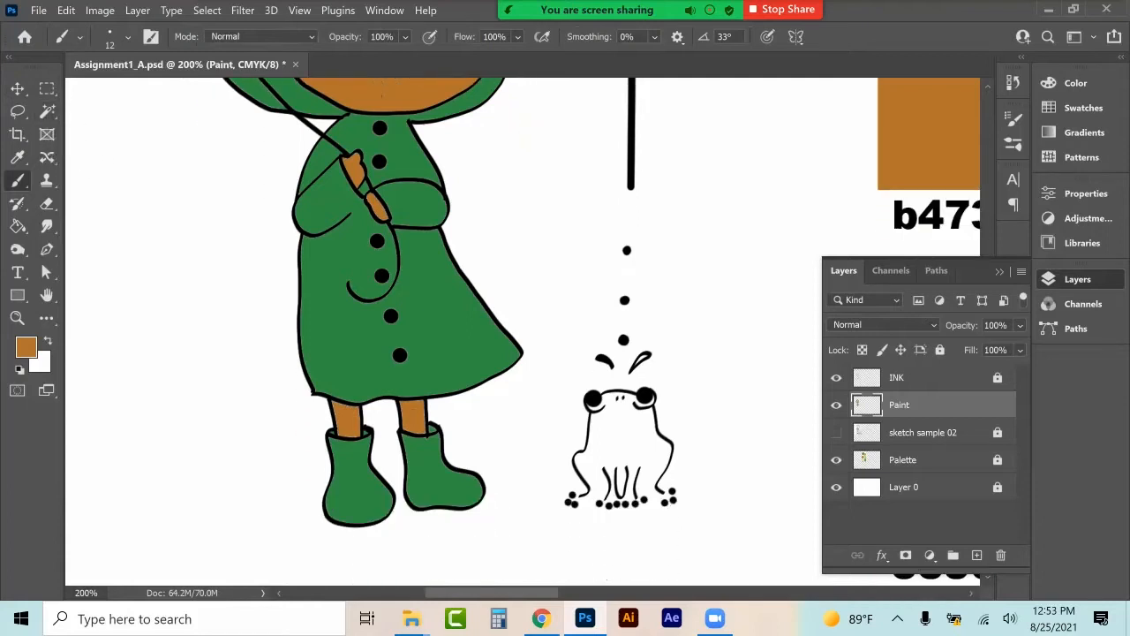
key("z")
left_click(623, 499)
left_click(627, 500)
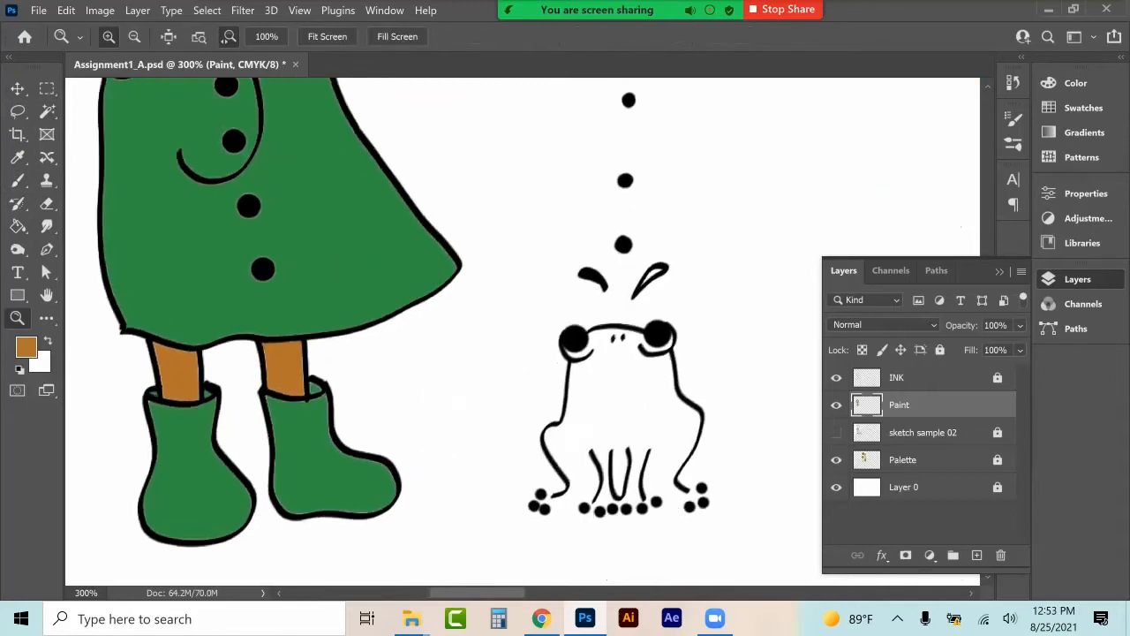
scroll(626, 500, "down", 2)
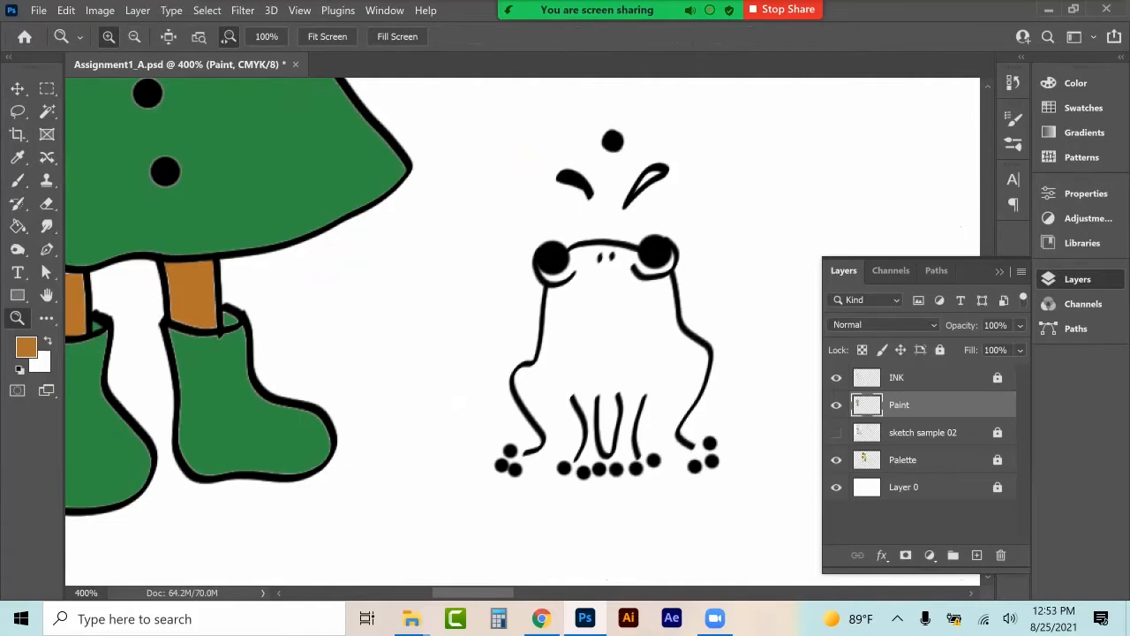
left_click(18, 181)
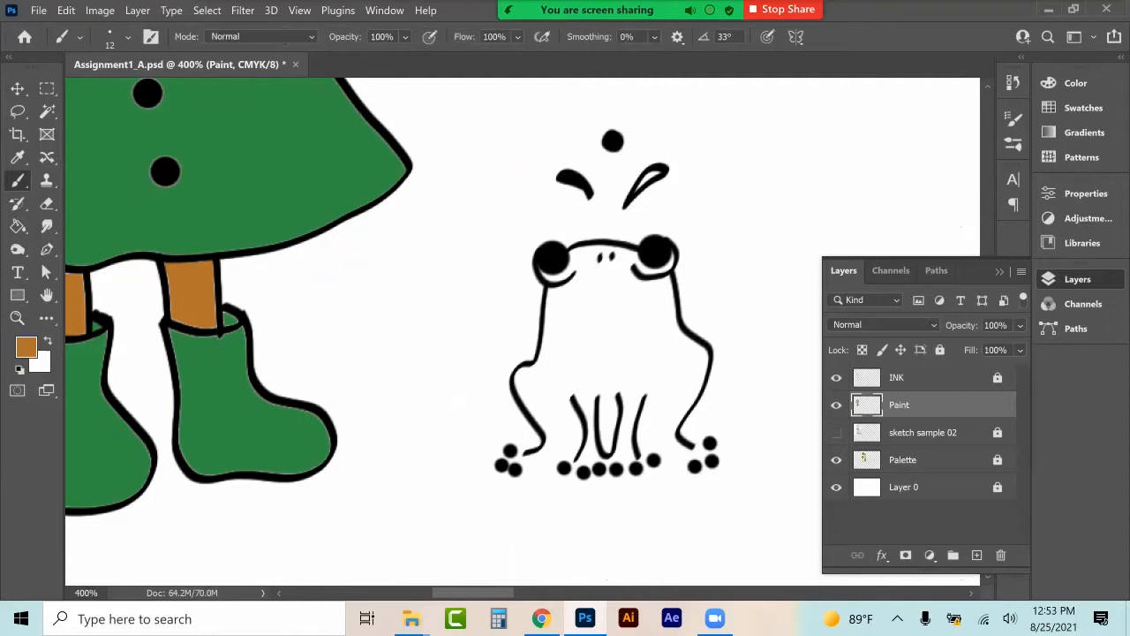
left_click(113, 40)
left_click_drag(118, 96, 105, 96)
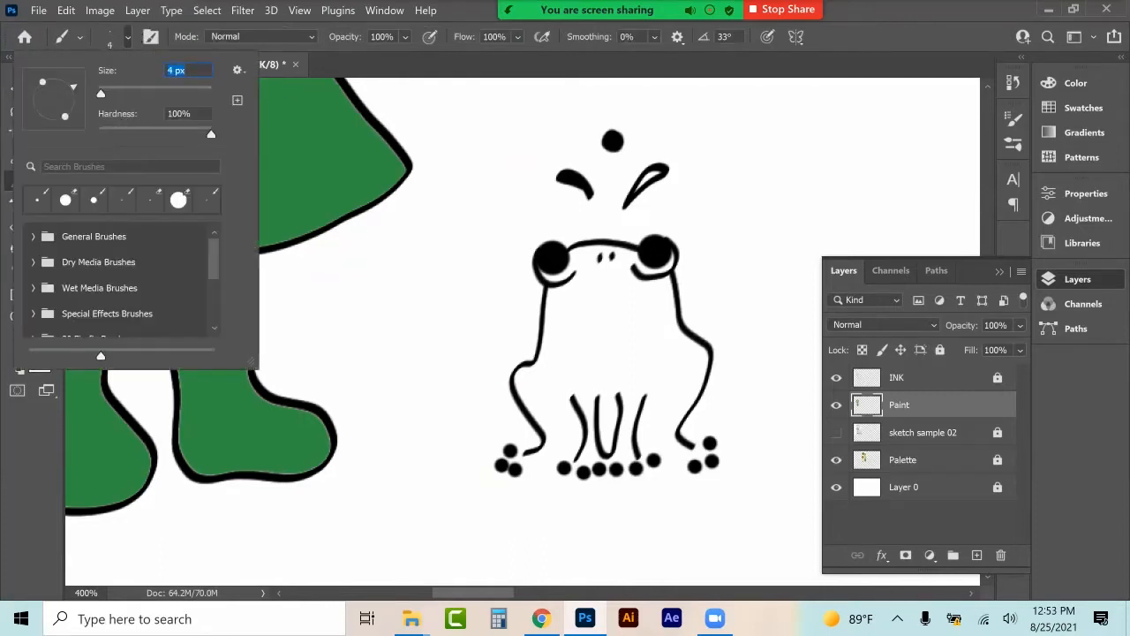
key("Return")
Undo a brown trial stroke at the frog's foot and paint a yellow-green line across its open base between the feet.
left_click_drag(524, 456, 555, 447)
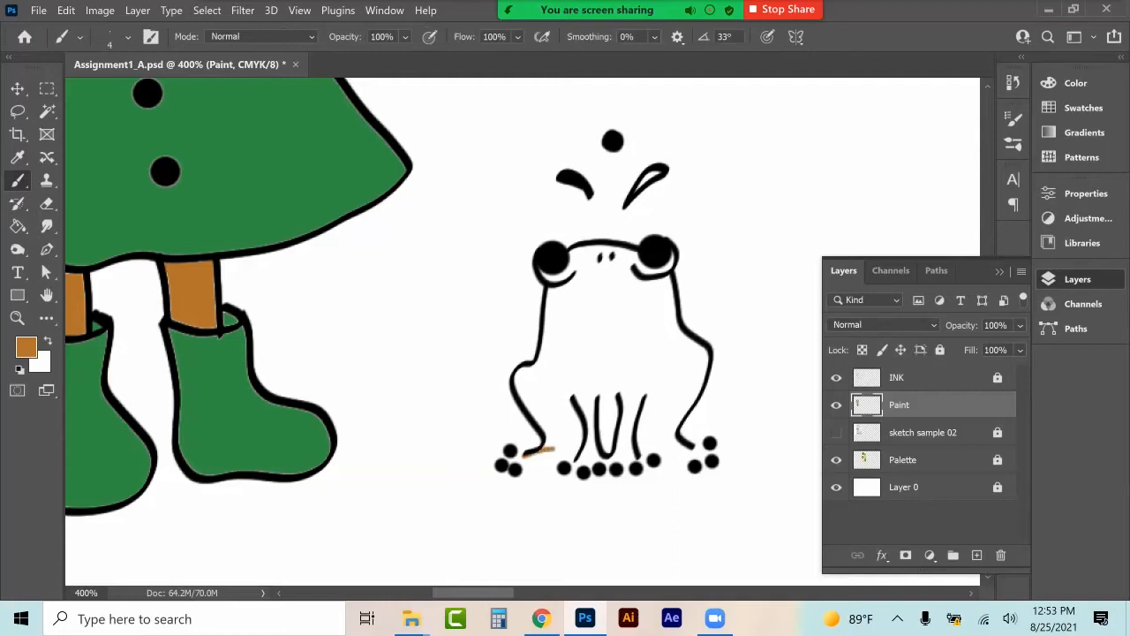
key("ctrl+z")
left_click(1083, 107)
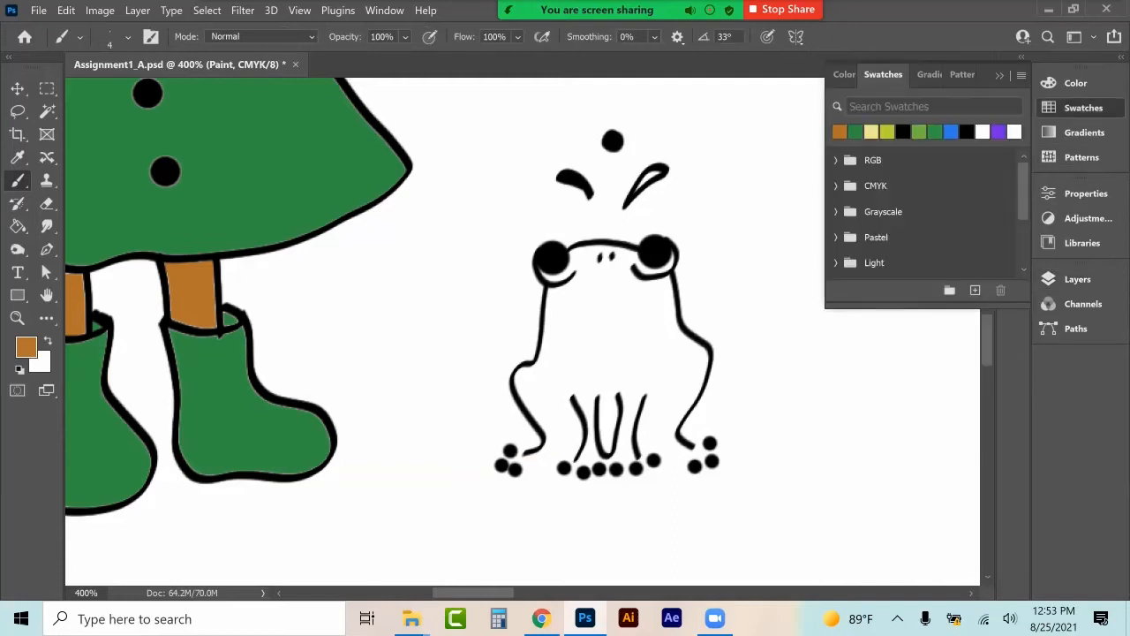
left_click(887, 131)
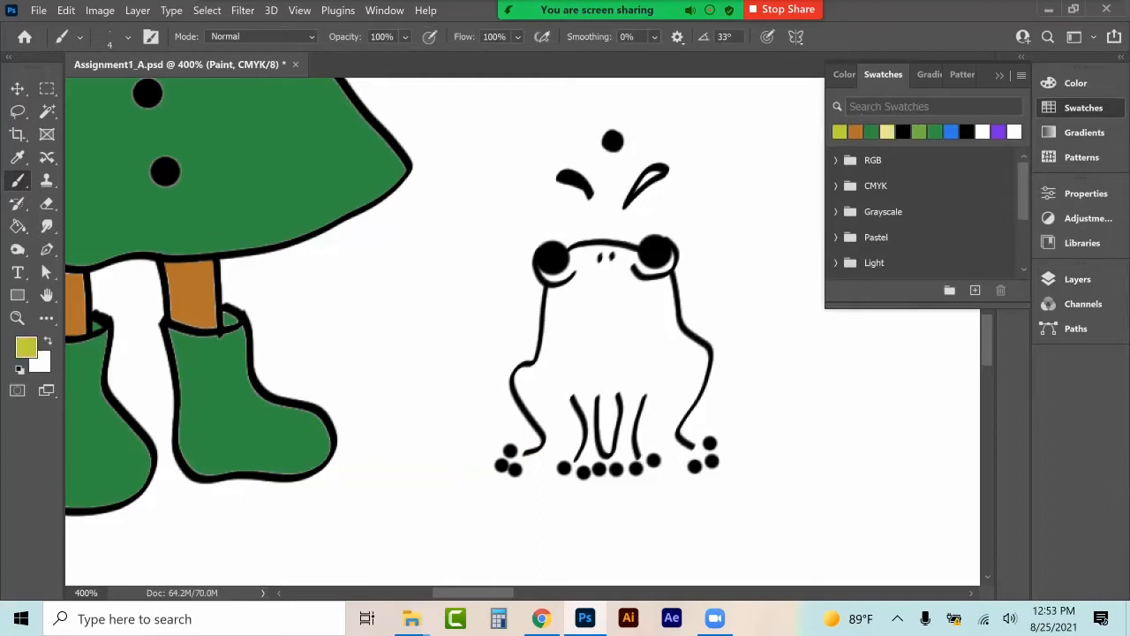
left_click(1083, 107)
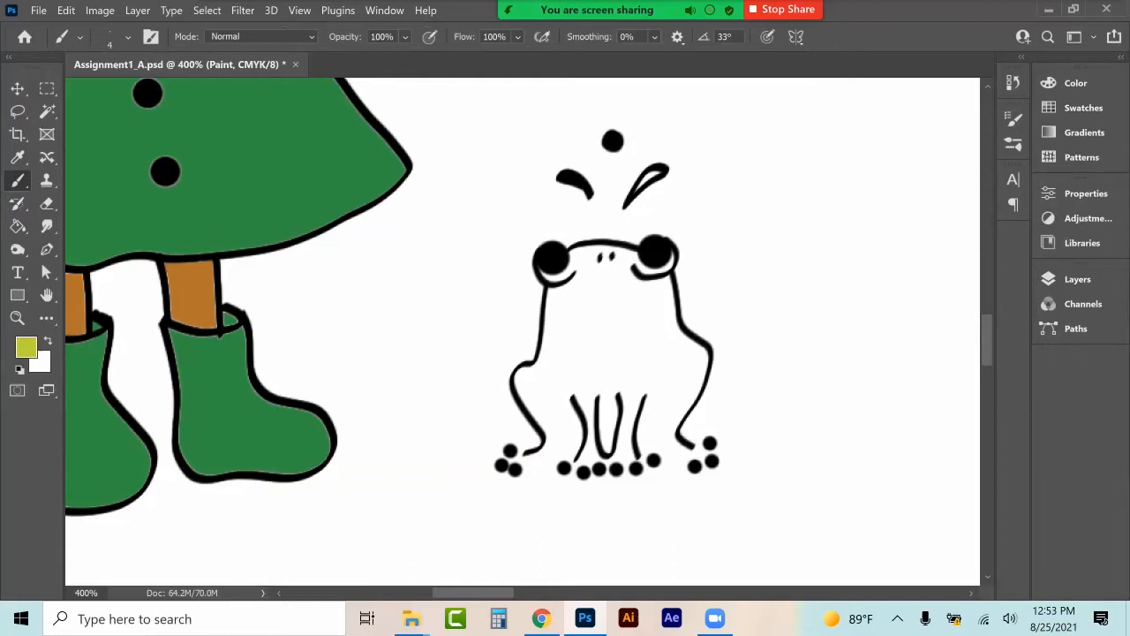
left_click_drag(529, 454, 690, 452)
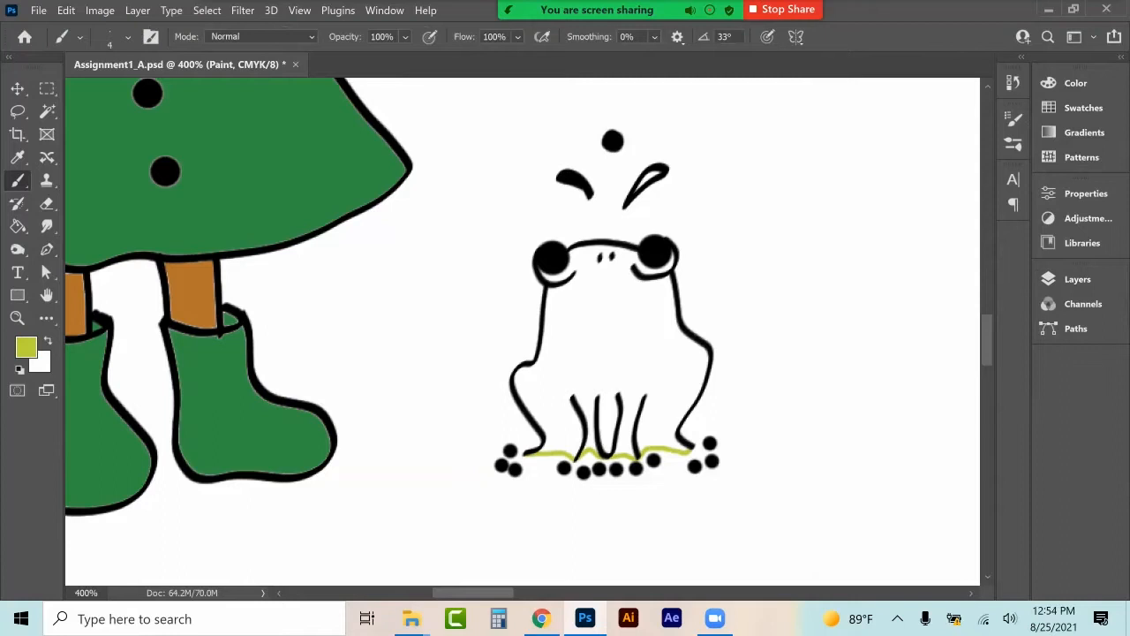
Paint a thick yellow-green border along the frog's base, sides, head and eyes with a 12 px brush.
left_click(109, 40)
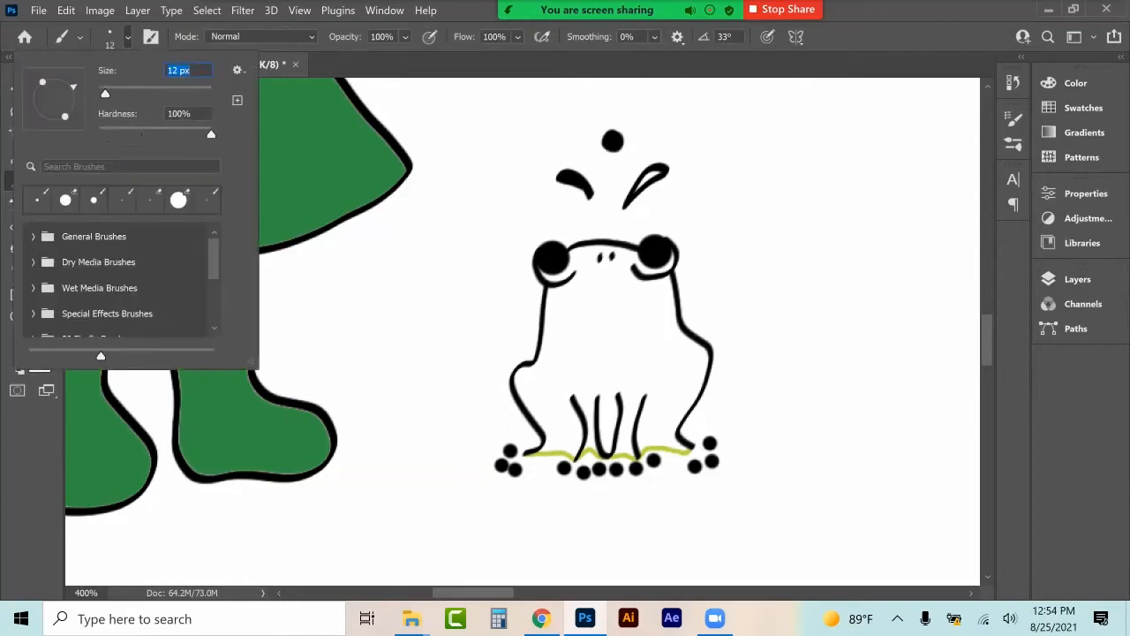
mouse_move(532, 457)
left_mouse_down()
mouse_move(590, 459)
mouse_move(590, 443)
mouse_move(631, 459)
mouse_move(649, 444)
mouse_move(687, 447)
left_mouse_up()
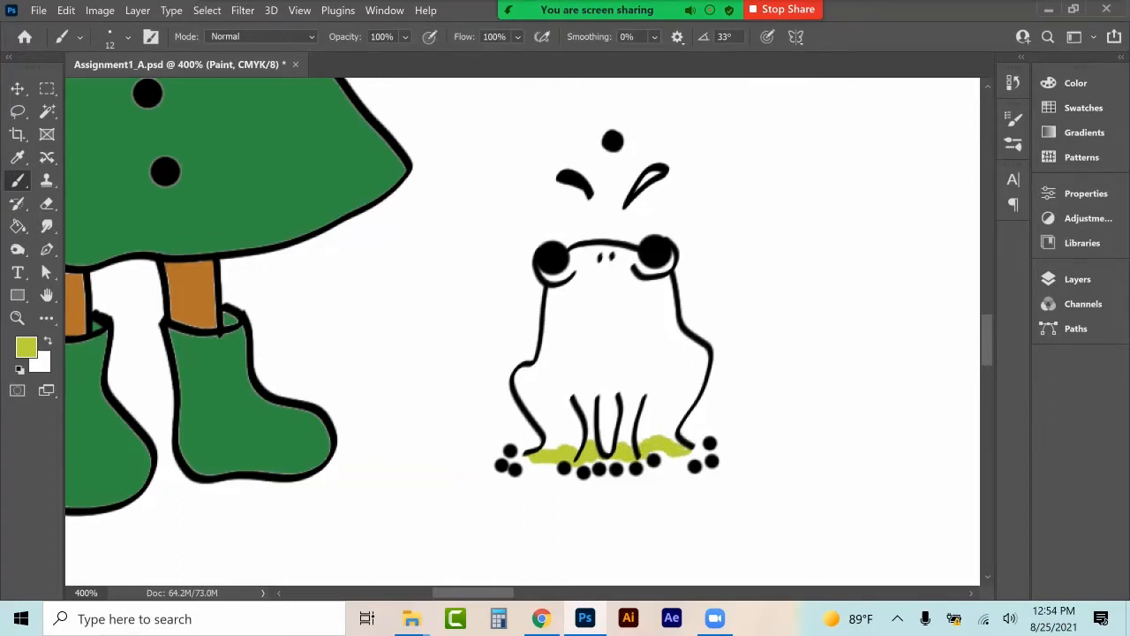
mouse_move(551, 449)
left_mouse_down()
mouse_move(520, 376)
mouse_move(544, 353)
mouse_move(549, 274)
mouse_move(563, 279)
mouse_move(576, 256)
mouse_move(603, 250)
mouse_move(671, 265)
mouse_move(674, 332)
mouse_move(704, 359)
mouse_move(679, 436)
mouse_move(696, 397)
mouse_move(668, 435)
mouse_move(684, 427)
left_mouse_up()
left_click_drag(712, 380, 715, 357)
left_click_drag(659, 298, 661, 327)
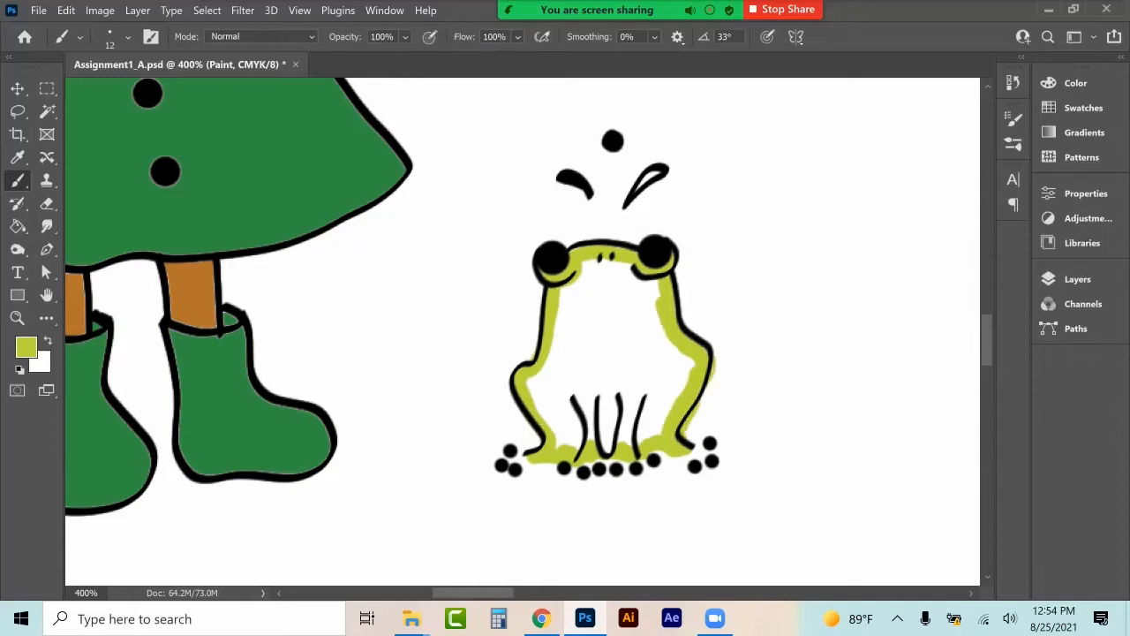
mouse_move(532, 254)
left_mouse_down()
mouse_move(551, 360)
mouse_move(516, 362)
mouse_move(543, 416)
mouse_move(528, 454)
left_mouse_up()
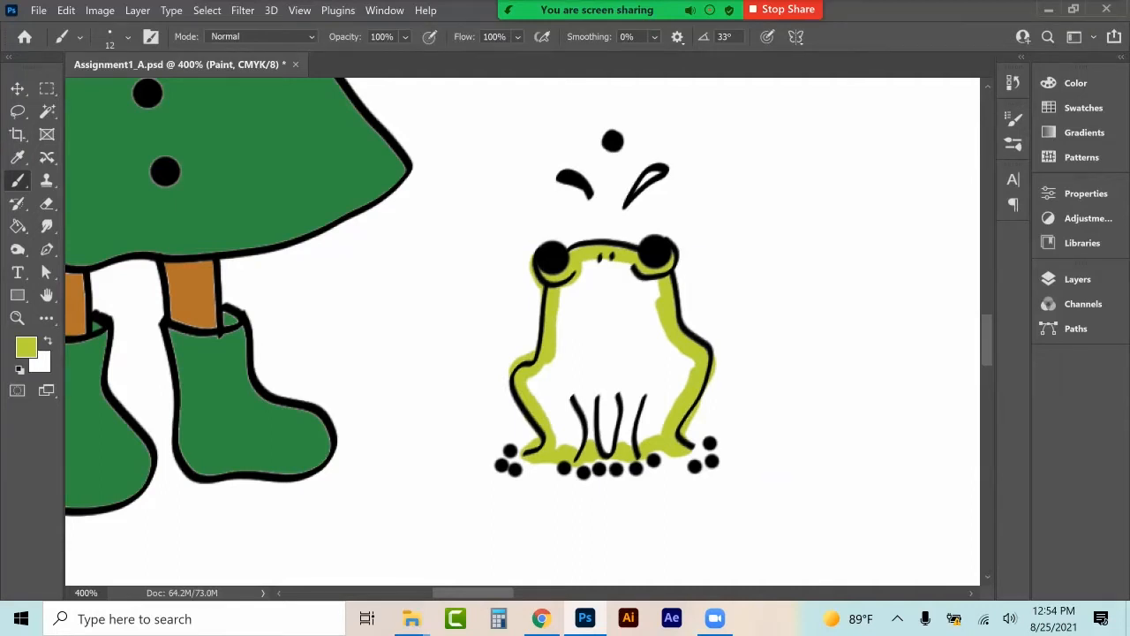
Select the frog's unpainted interior with the Magic Wand, fill it with yellow-green, and deselect.
left_click(46, 111)
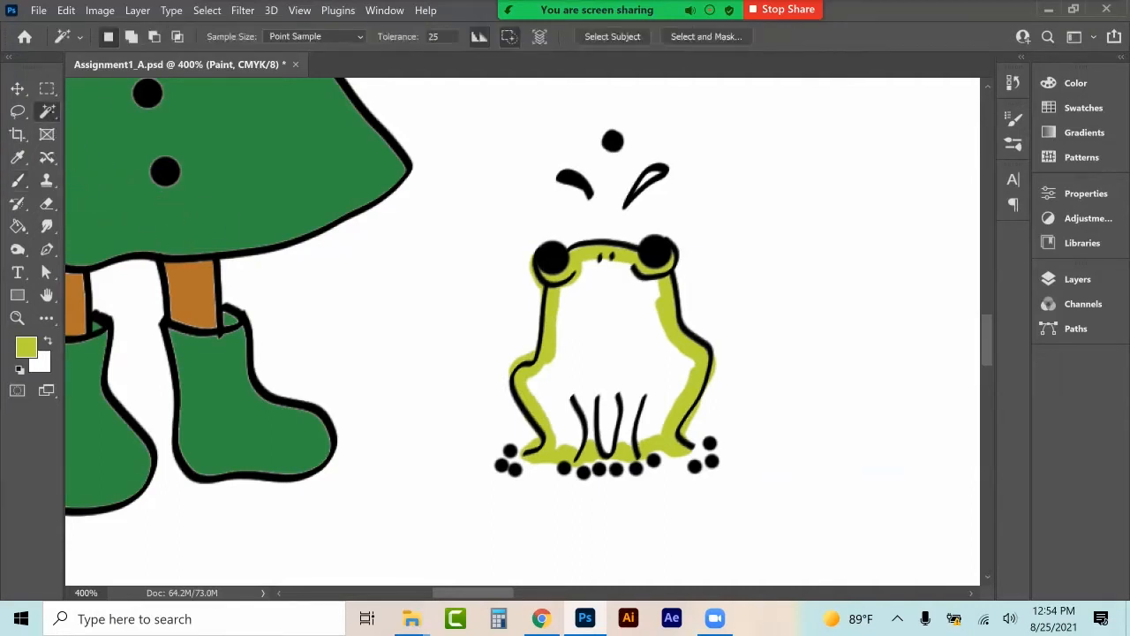
left_click(609, 340)
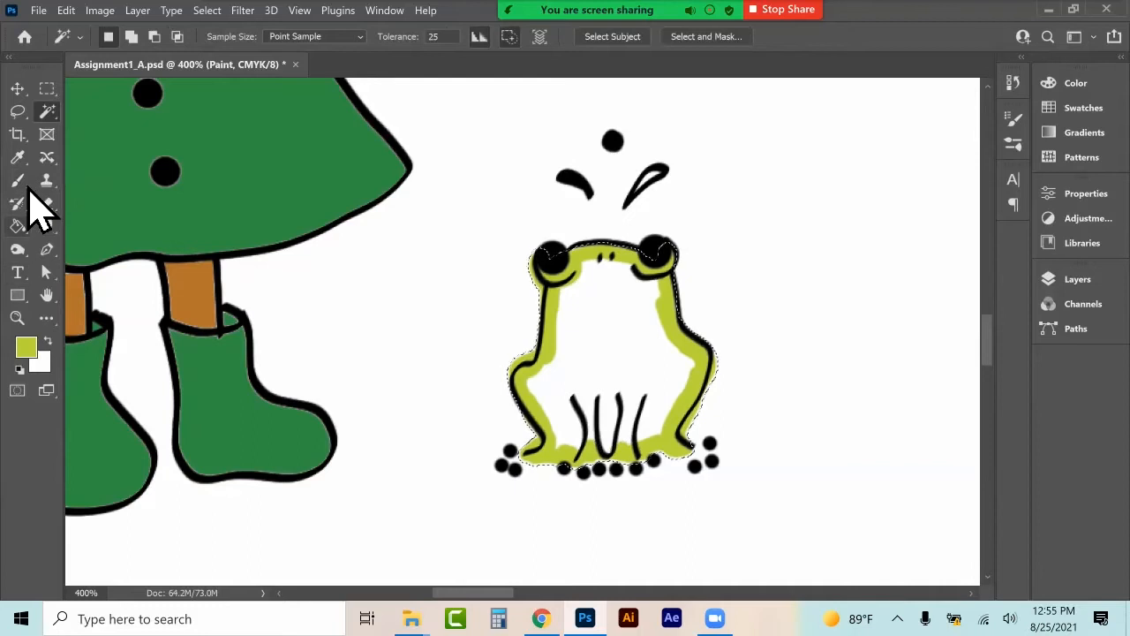
left_click(18, 226)
left_click(609, 354)
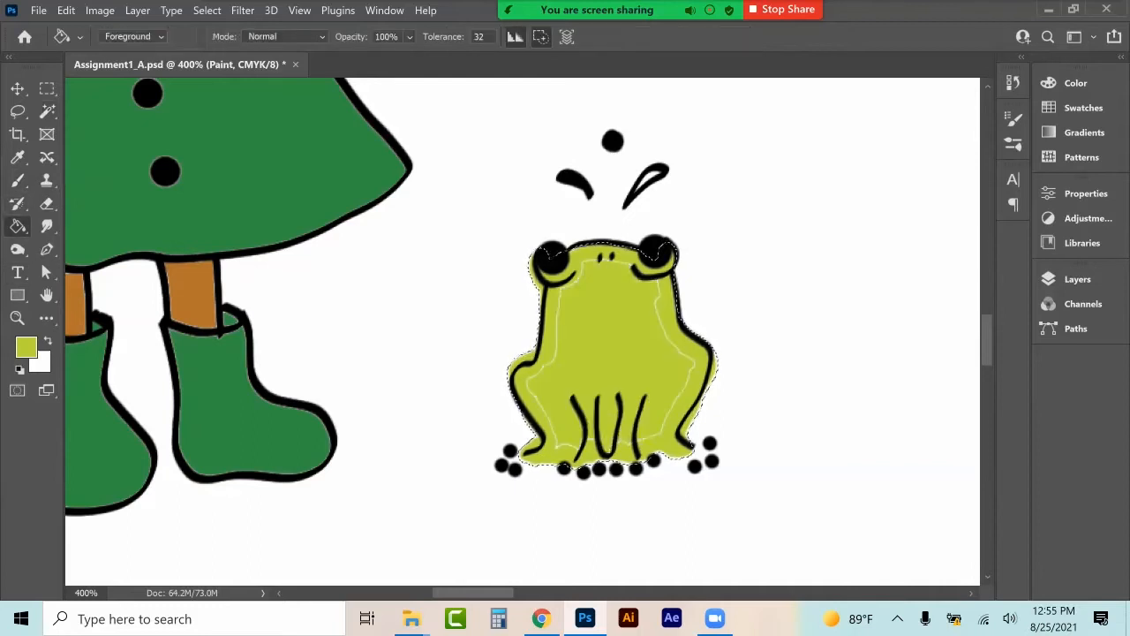
left_click(609, 353)
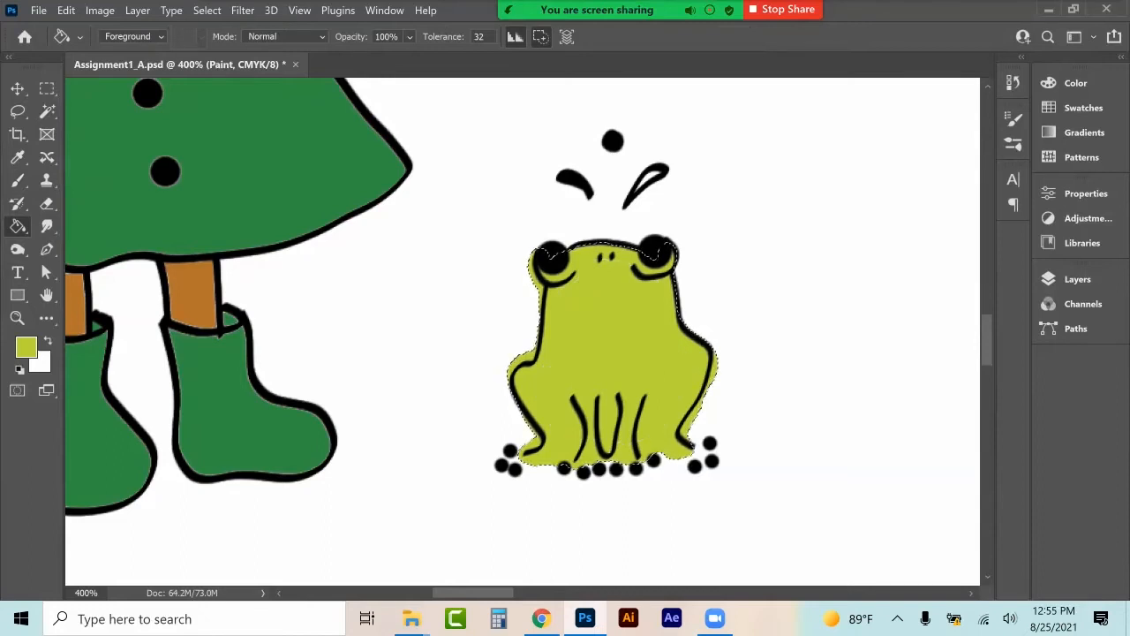
left_click(47, 88)
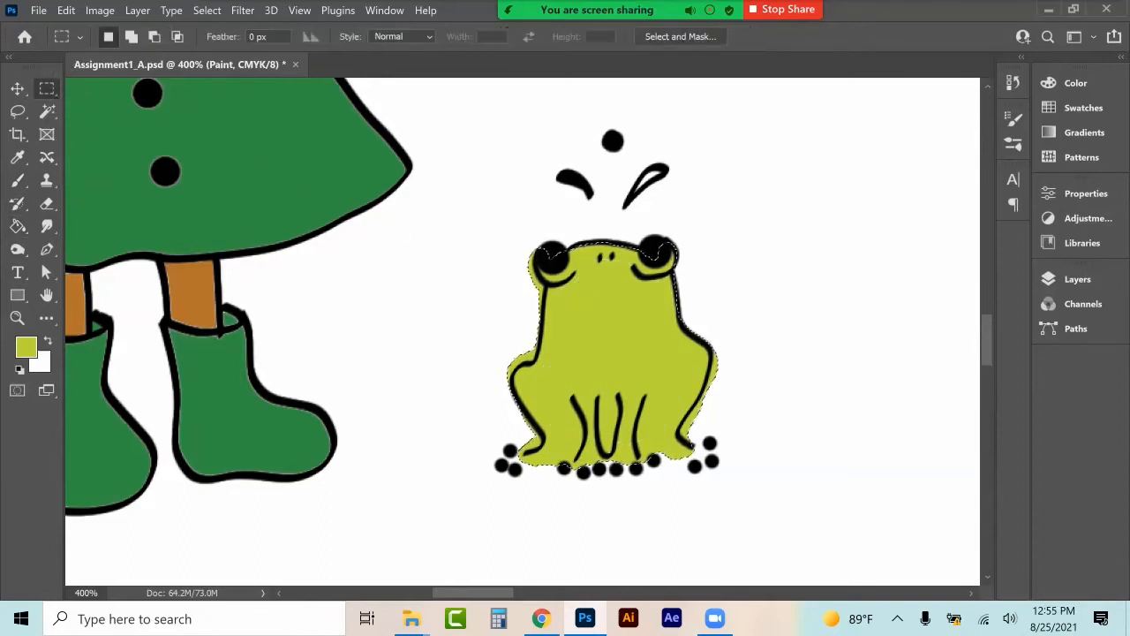
key("ctrl+d")
Erase the yellow-green paint that spills outside the frog's outline along both sides and beneath the base.
left_click(46, 203)
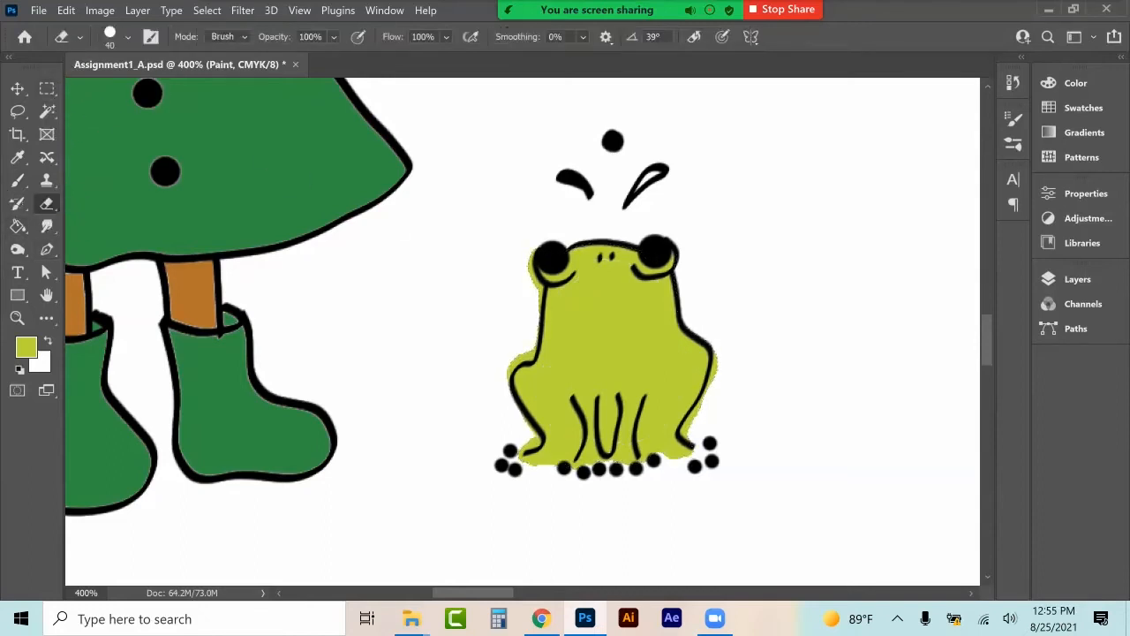
mouse_move(532, 254)
left_mouse_down()
mouse_move(535, 322)
mouse_move(510, 376)
left_mouse_up()
mouse_move(529, 421)
left_mouse_down()
mouse_move(526, 456)
mouse_move(537, 438)
left_mouse_up()
mouse_move(698, 407)
left_mouse_down()
mouse_move(690, 439)
mouse_move(715, 353)
left_mouse_up()
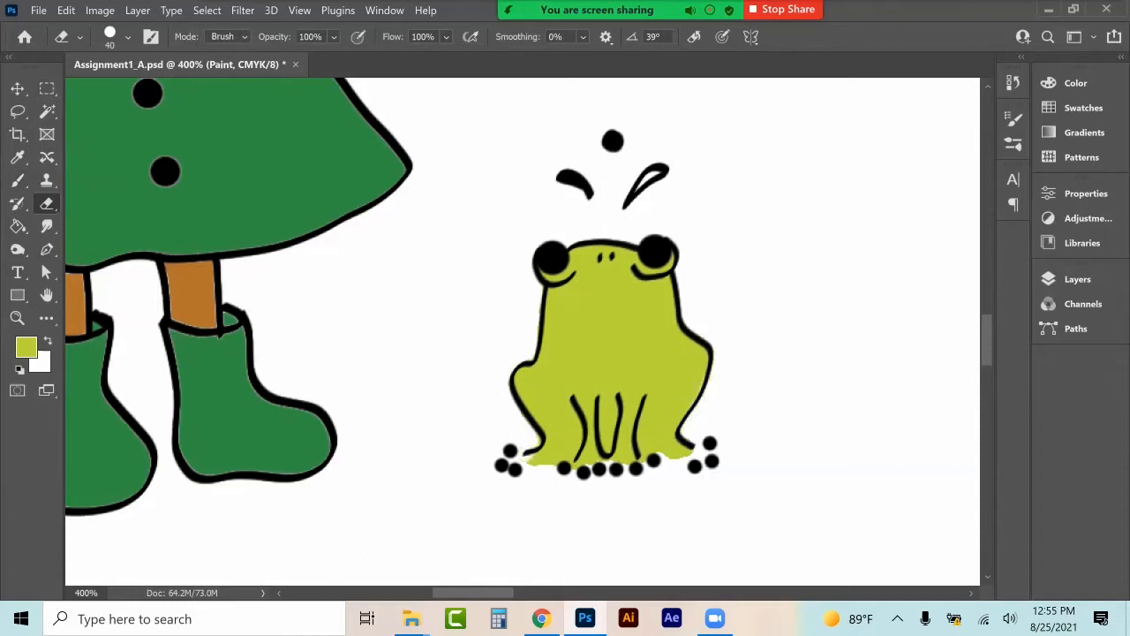
left_click_drag(550, 468, 688, 457)
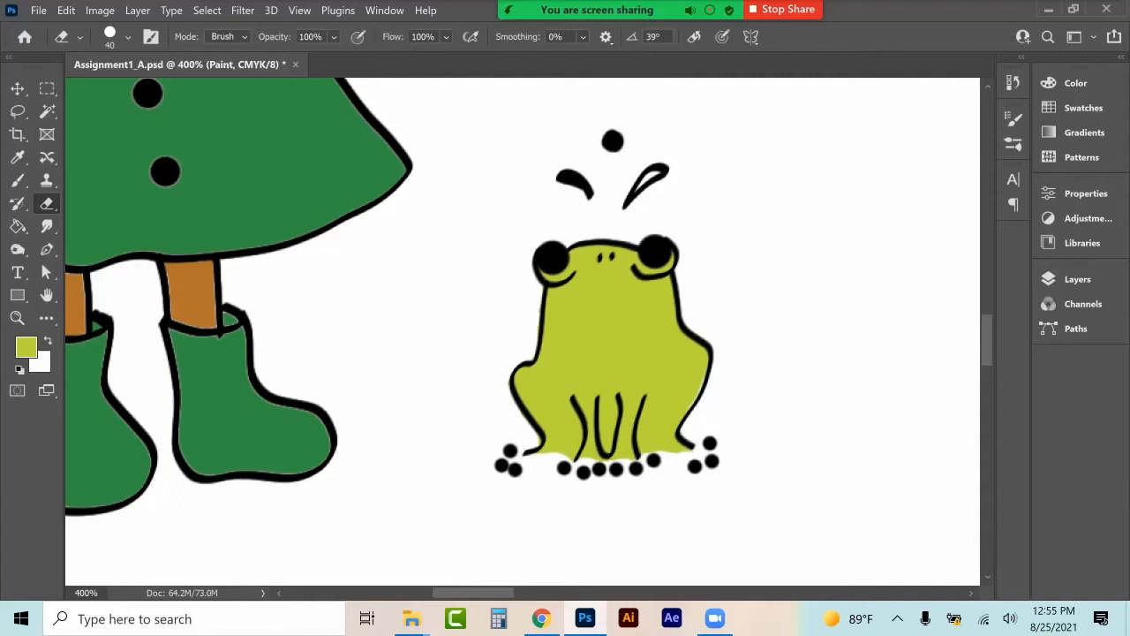
Set the brush size to 7 px and choose the brown swatch for touching up the girl's legs.
left_click(17, 318)
left_click(203, 321)
left_click(204, 321)
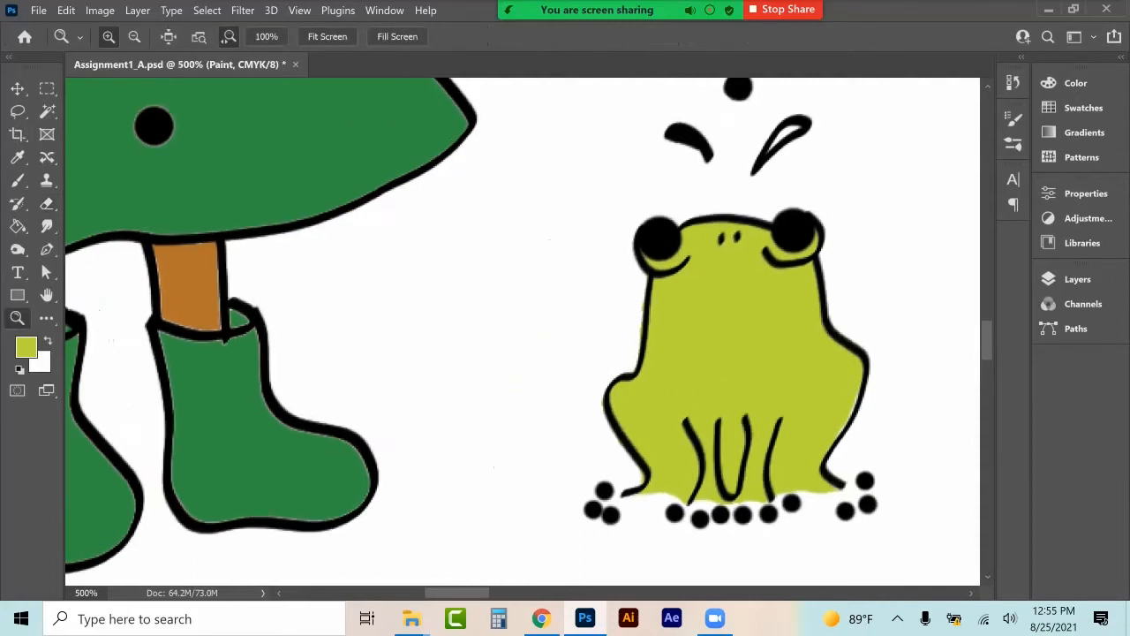
left_click(189, 322)
left_click(189, 322)
left_click(189, 322)
left_click(189, 322)
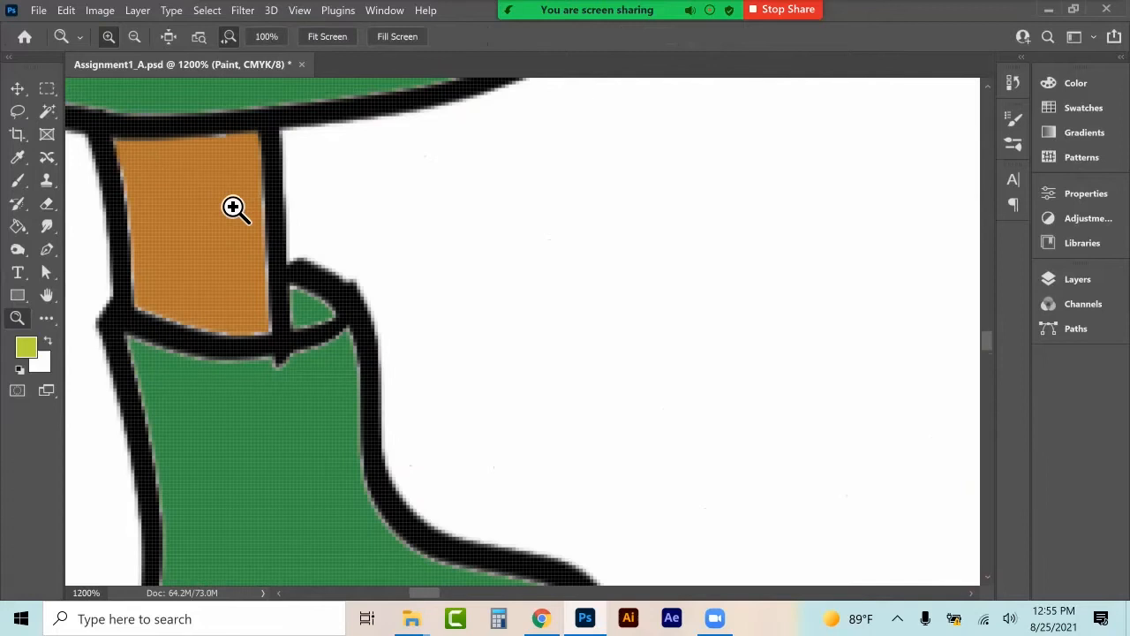
left_click(17, 180)
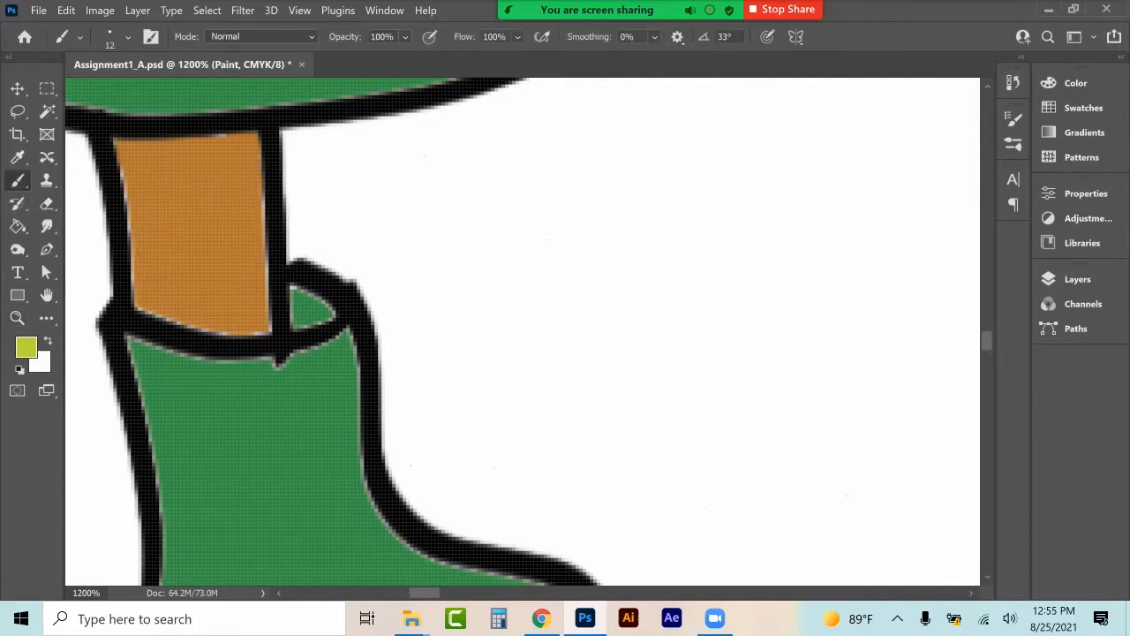
left_click(128, 36)
left_click(177, 70)
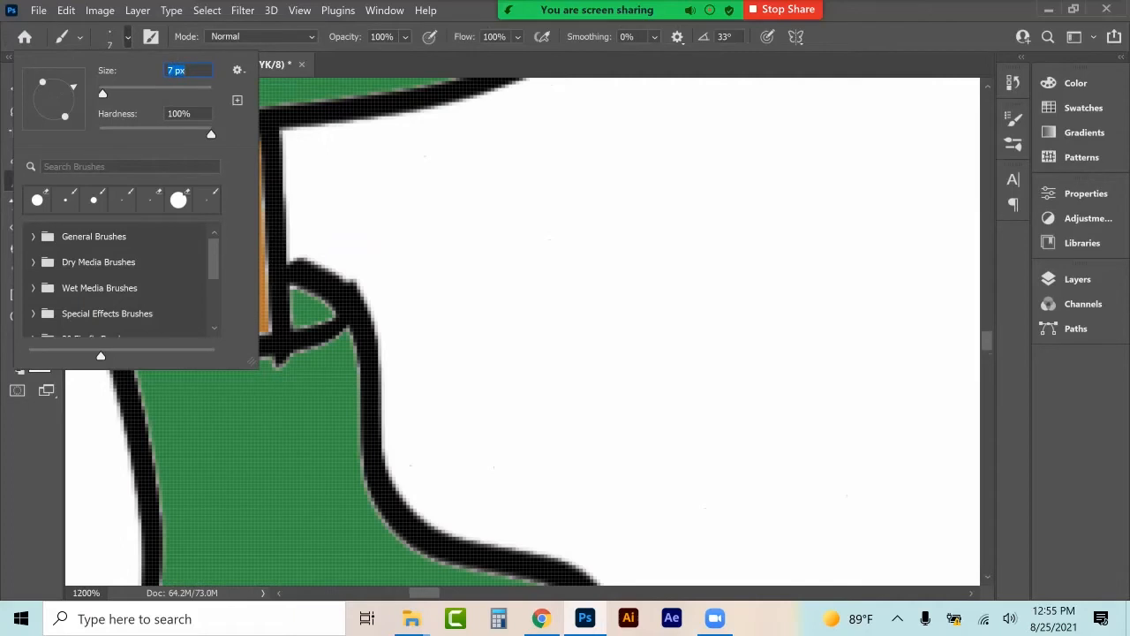
key("Return")
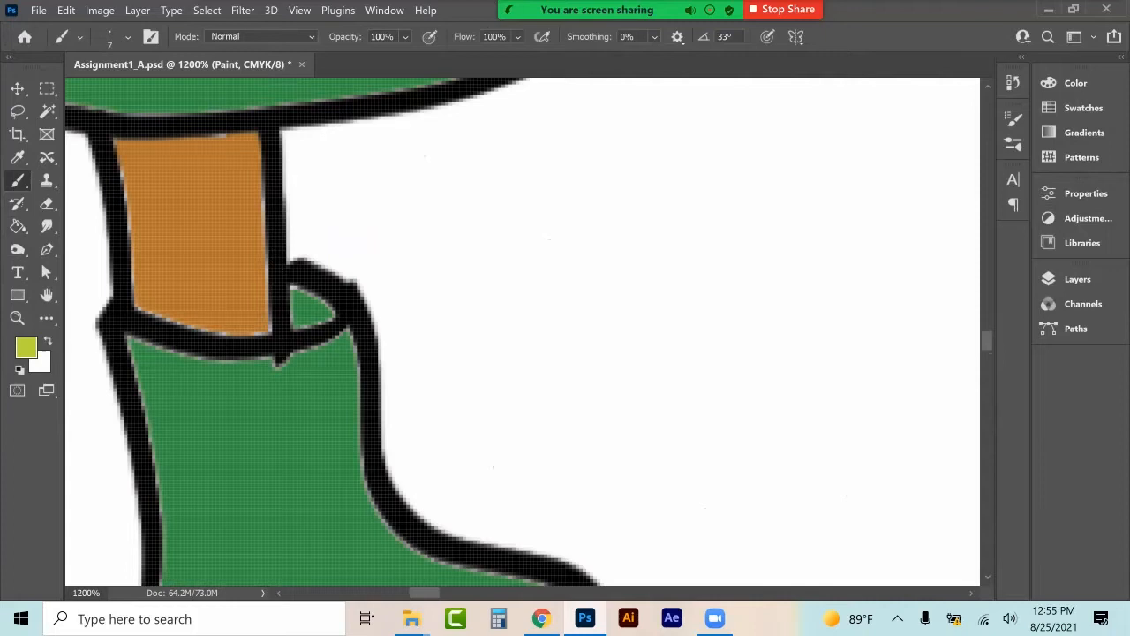
left_click(1083, 107)
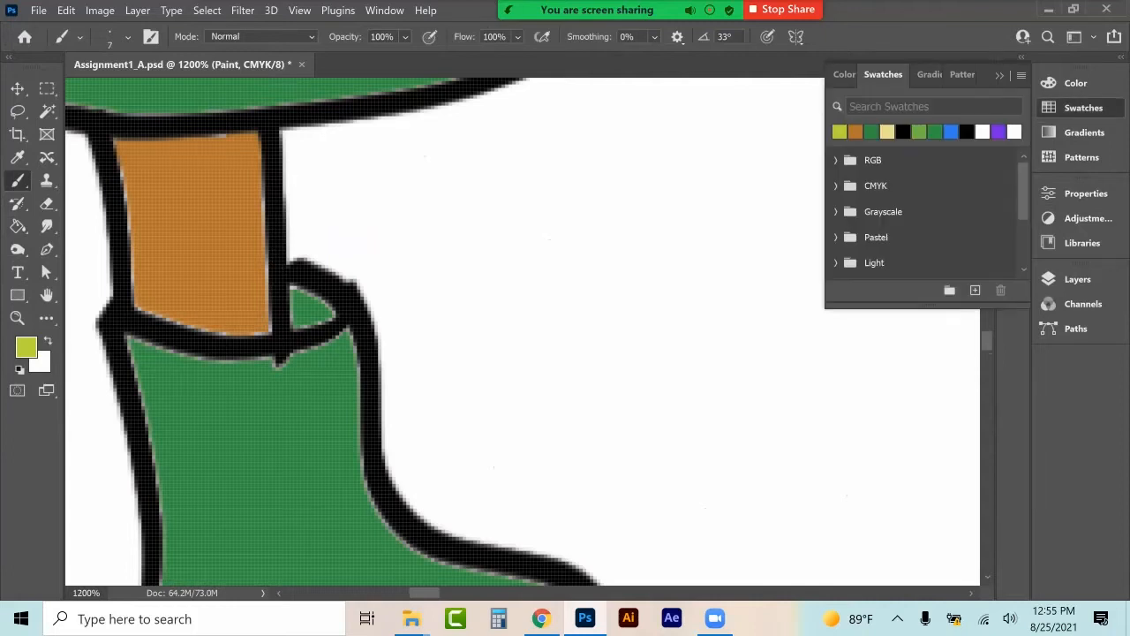
left_click(856, 132)
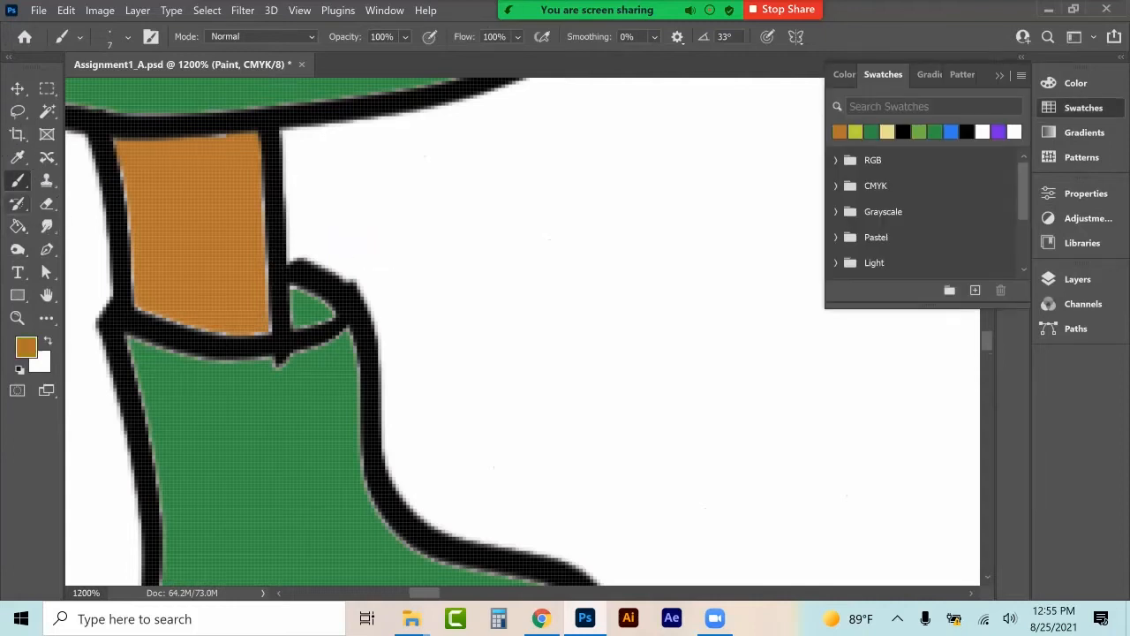
Paint brown over the pale gaps between the fill and the ink outline on both of the girl's legs.
left_click(18, 226)
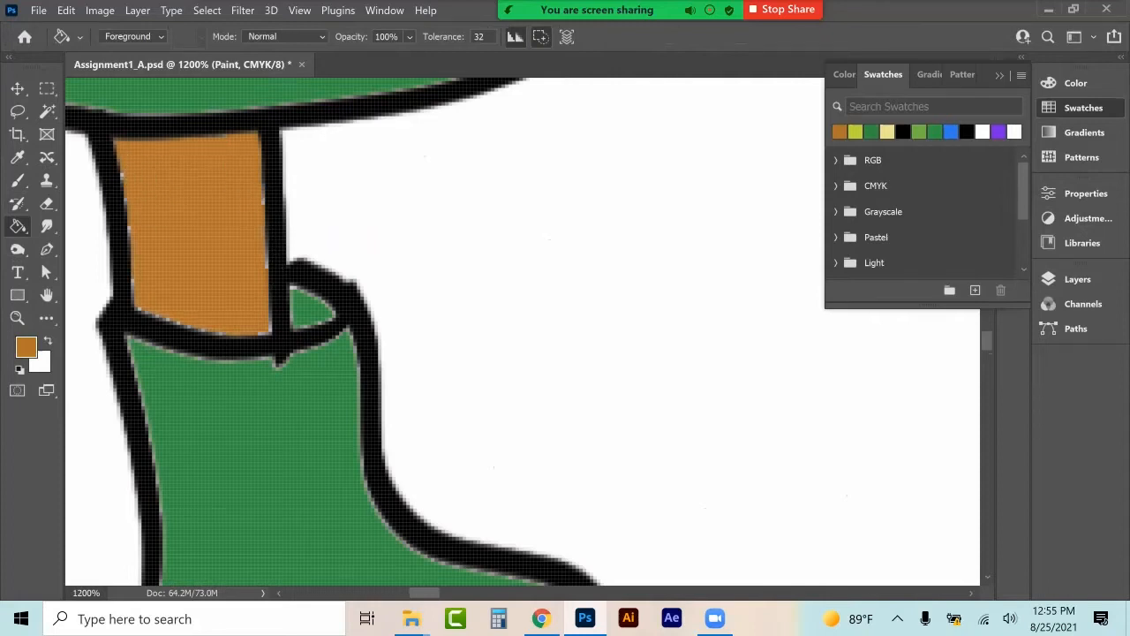
left_click(17, 181)
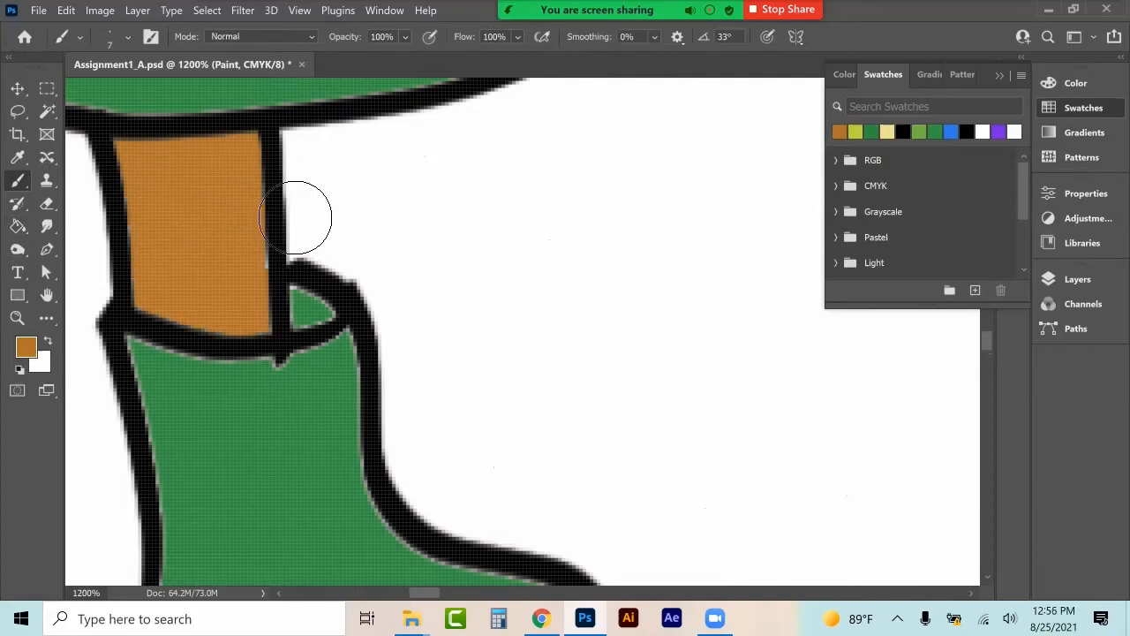
left_click(266, 258)
scroll(346, 332, "left", 2)
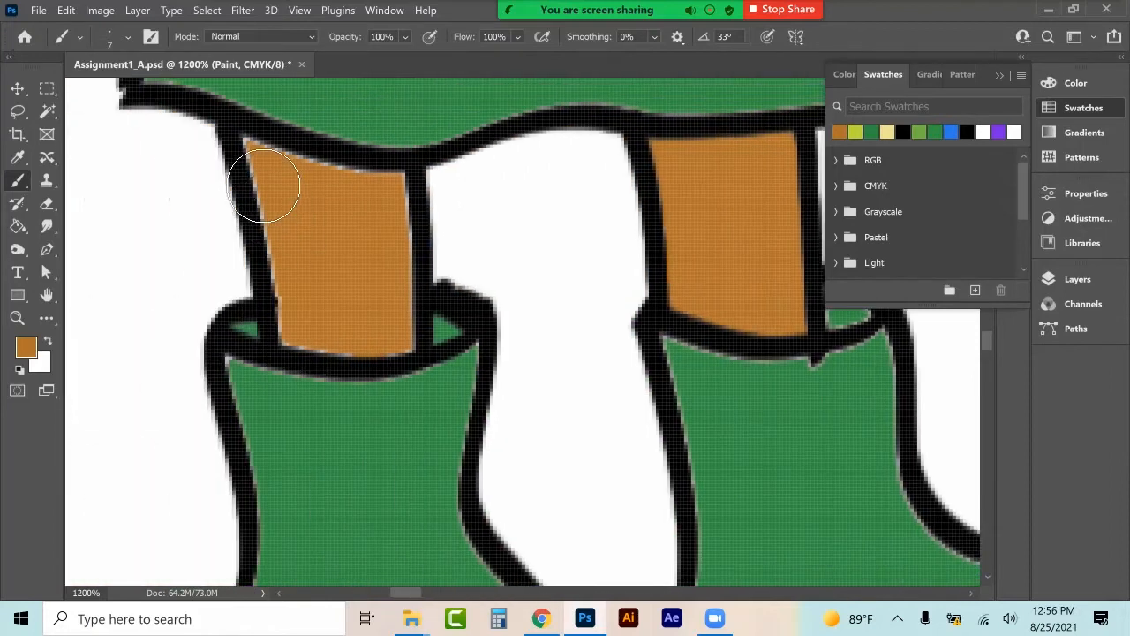
mouse_move(272, 252)
left_mouse_down()
mouse_move(285, 347)
mouse_move(394, 355)
mouse_move(413, 339)
mouse_move(373, 252)
mouse_move(370, 194)
mouse_move(269, 166)
left_mouse_up()
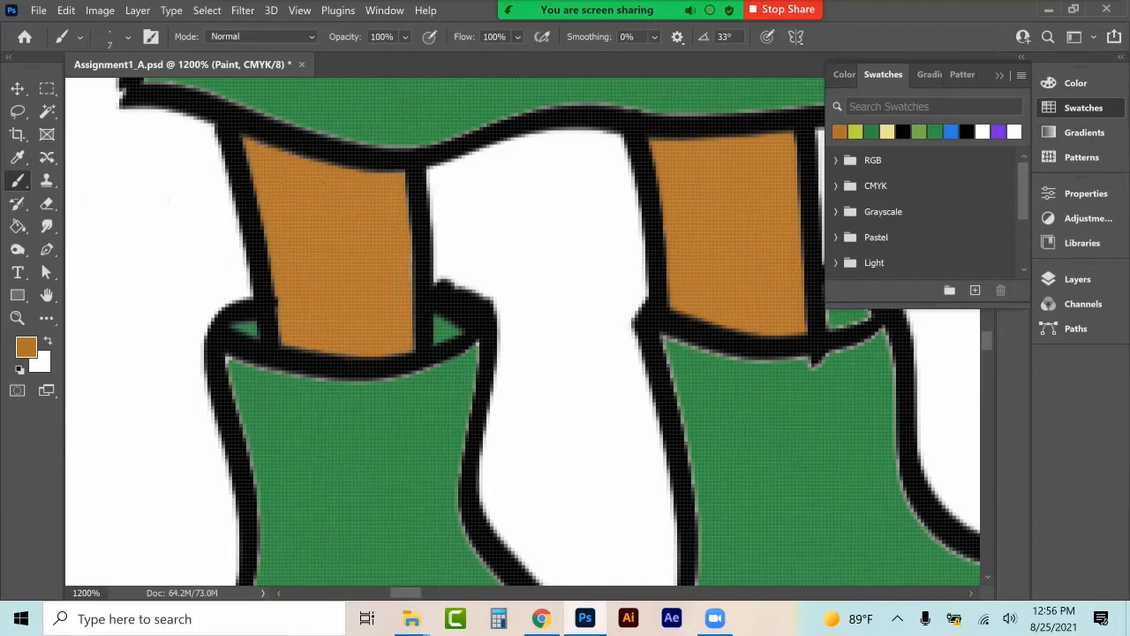
Paint dark green over the pale gaps along the shafts, rims and inner openings of both boots.
left_click(872, 131)
mouse_move(251, 382)
left_mouse_down()
mouse_move(317, 407)
mouse_move(420, 394)
mouse_move(451, 370)
mouse_move(442, 496)
mouse_move(459, 546)
left_mouse_up()
mouse_move(685, 352)
left_mouse_down()
mouse_move(711, 463)
mouse_move(696, 512)
mouse_move(733, 357)
mouse_move(852, 349)
mouse_move(859, 322)
mouse_move(884, 483)
left_mouse_up()
scroll(884, 484, "up", 2)
mouse_move(844, 378)
left_mouse_down()
mouse_move(828, 372)
mouse_move(828, 409)
left_mouse_up()
left_click_drag(851, 379, 870, 396)
scroll(870, 396, "down", 1)
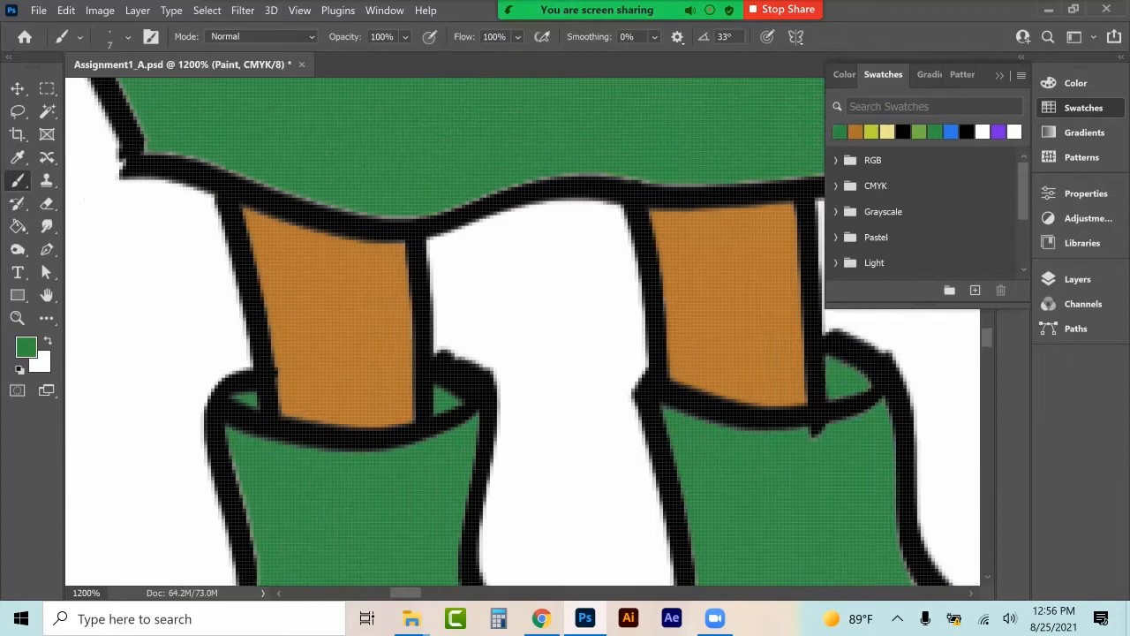
scroll(870, 397, "down", 3)
mouse_move(236, 339)
left_mouse_down()
mouse_move(260, 473)
mouse_move(251, 540)
left_mouse_up()
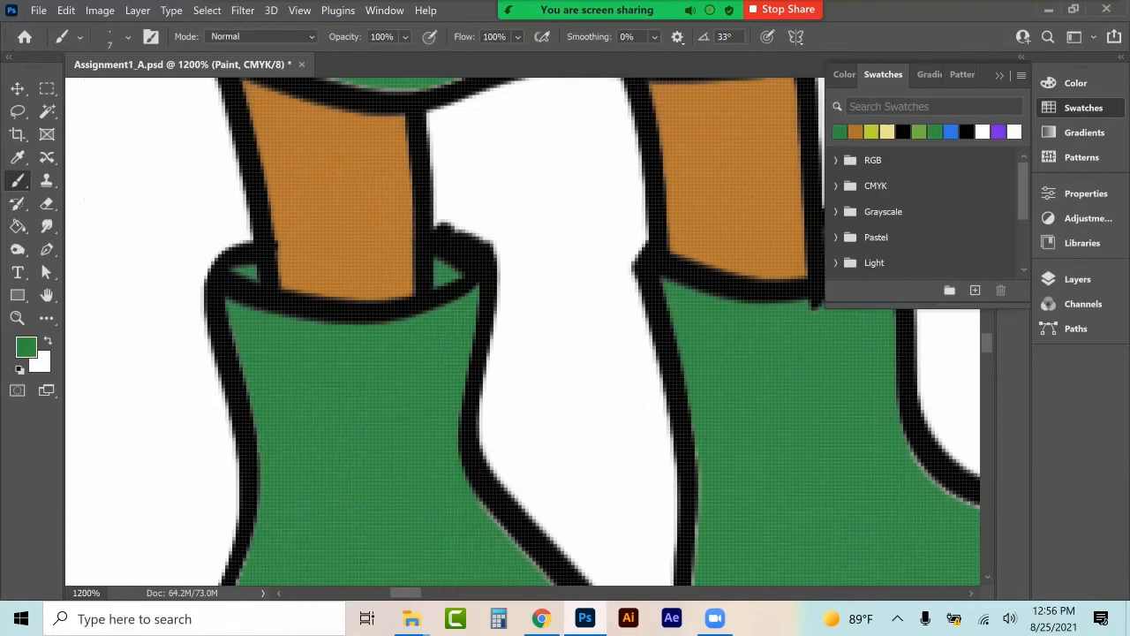
Cover the pale gaps along the feet and soles of both boots with dark green paint.
scroll(252, 540, "down", 5)
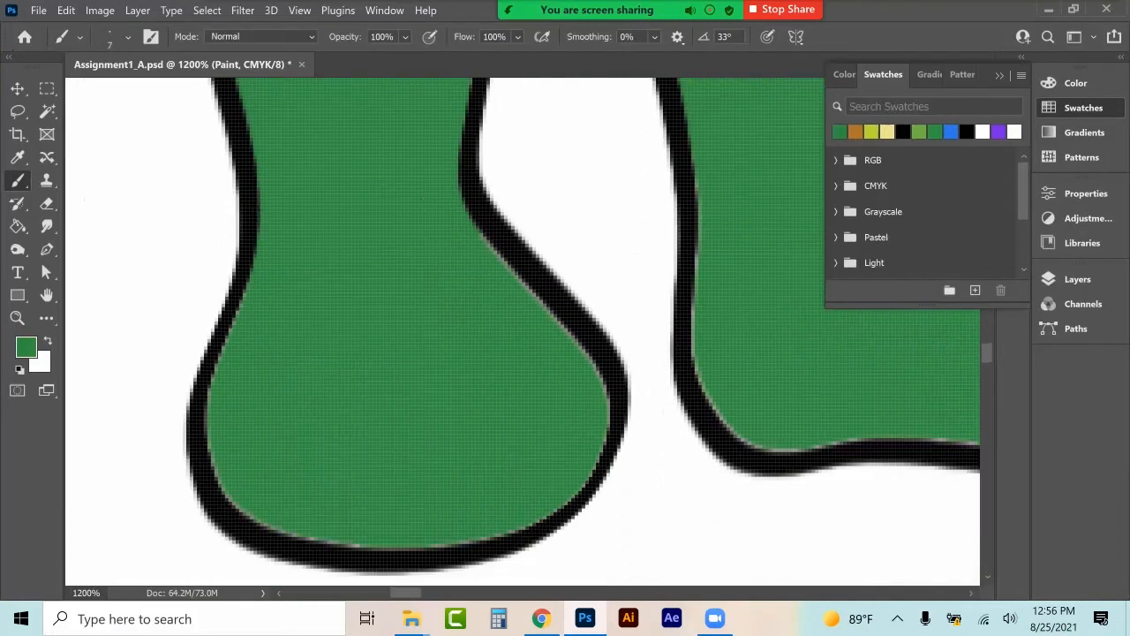
mouse_move(480, 231)
left_mouse_down()
mouse_move(602, 383)
mouse_move(607, 441)
mouse_move(552, 512)
mouse_move(459, 540)
mouse_move(348, 546)
mouse_move(273, 532)
mouse_move(235, 504)
mouse_move(210, 441)
mouse_move(233, 272)
left_mouse_up()
mouse_move(697, 176)
left_mouse_down()
mouse_move(695, 367)
mouse_move(741, 437)
mouse_move(790, 451)
mouse_move(953, 438)
left_mouse_up()
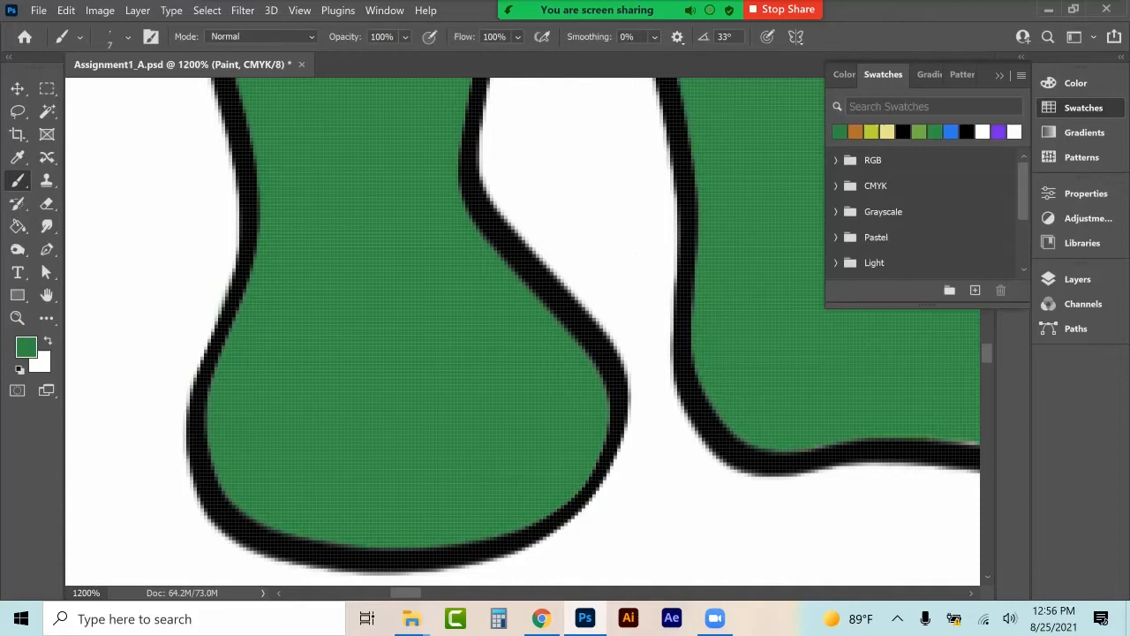
scroll(523, 331, "right", 5)
mouse_move(512, 442)
left_mouse_down()
mouse_move(622, 445)
mouse_move(698, 397)
mouse_move(705, 346)
mouse_move(671, 278)
left_mouse_up()
mouse_move(634, 234)
left_mouse_down()
mouse_move(486, 206)
mouse_move(463, 163)
left_mouse_up()
left_click_drag(519, 233, 637, 256)
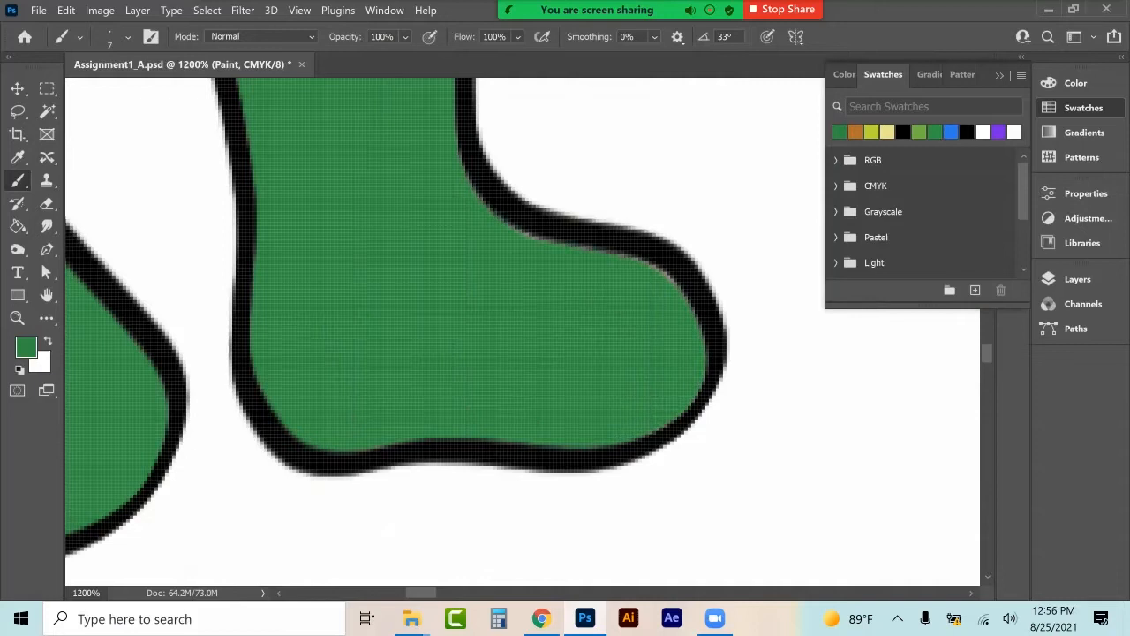
scroll(521, 331, "up", 3)
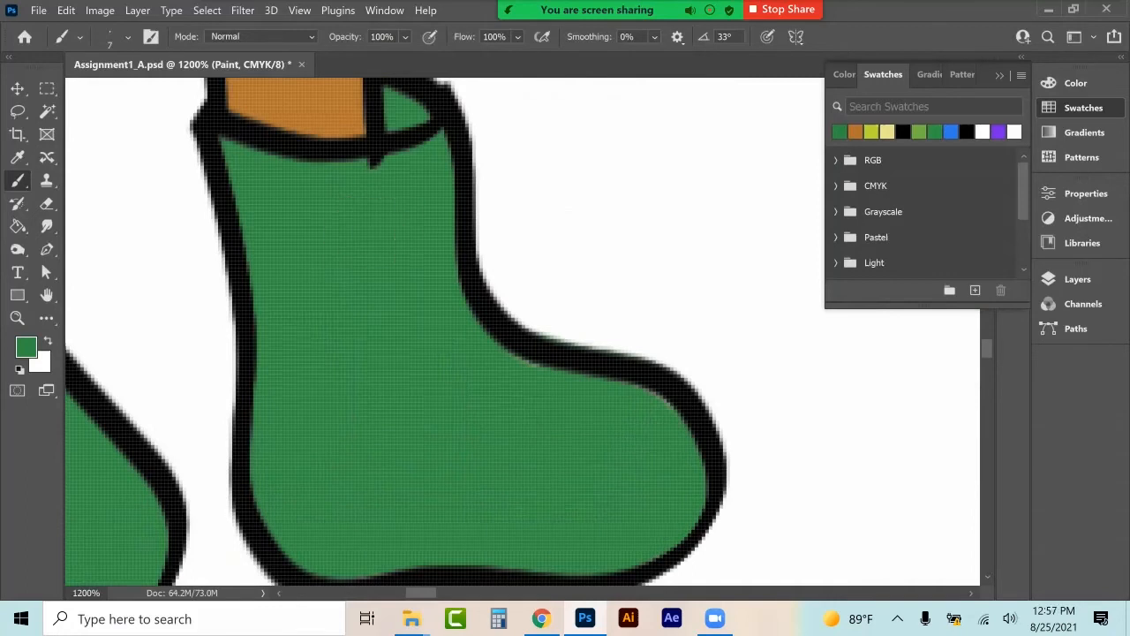
Select the white pupils of both of the girl's eyes with the Magic Wand on the INK layer.
left_click(47, 89)
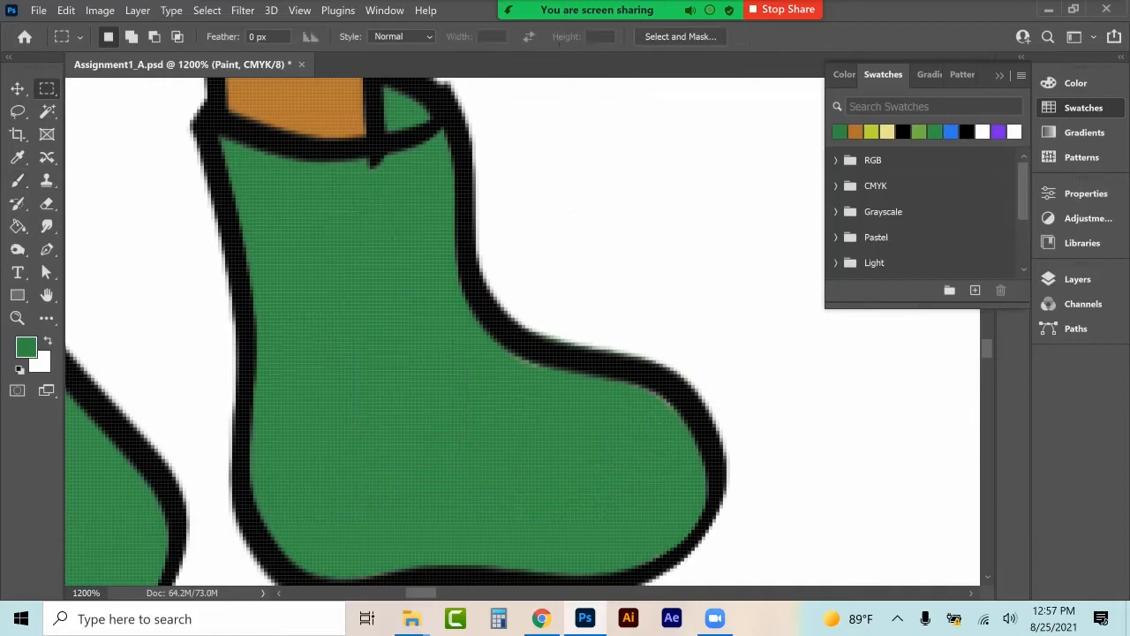
key("ctrl+minus")
key("ctrl+minus")
key("ctrl+minus")
key("ctrl+minus")
key("ctrl+minus")
key("ctrl+minus")
key("ctrl+minus")
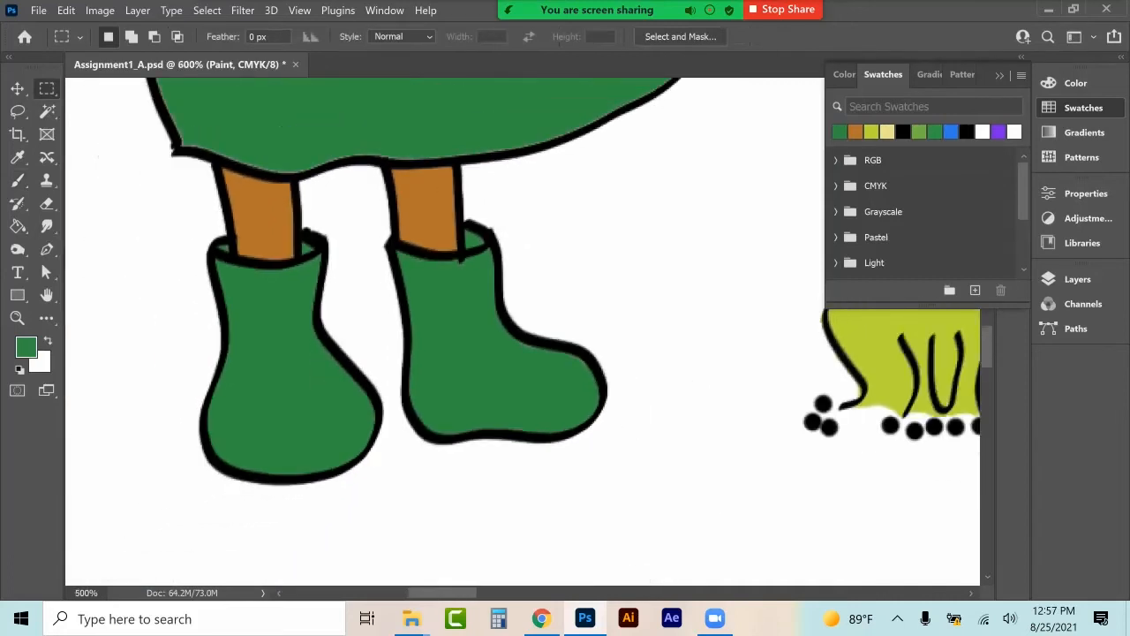
key("ctrl+minus")
scroll(521, 331, "up", 3)
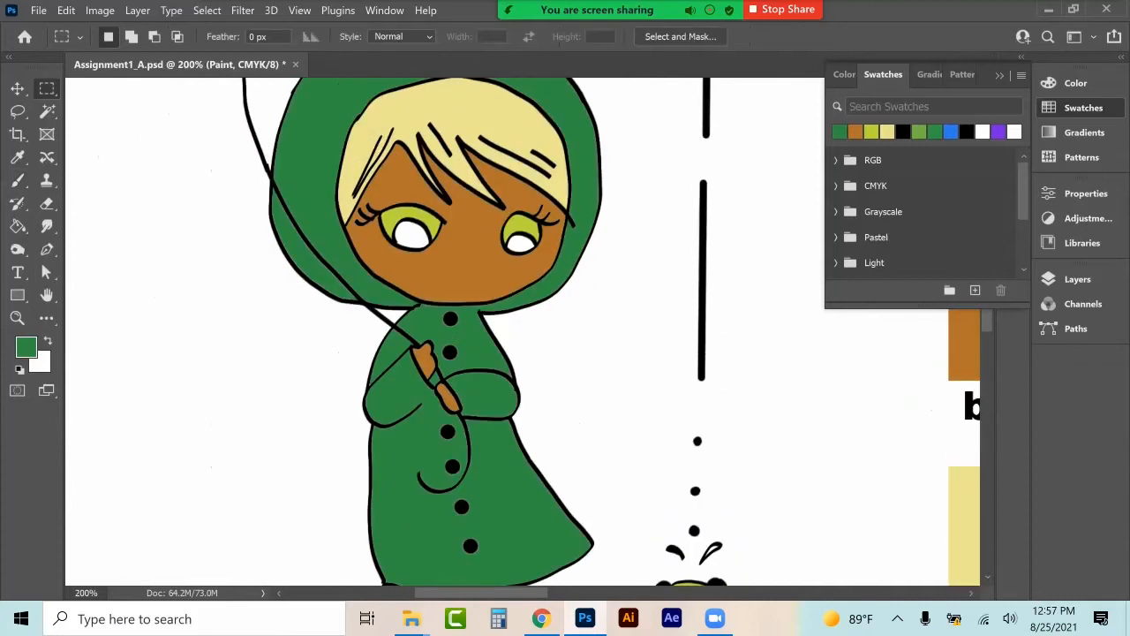
left_click(47, 110)
left_click(1077, 279)
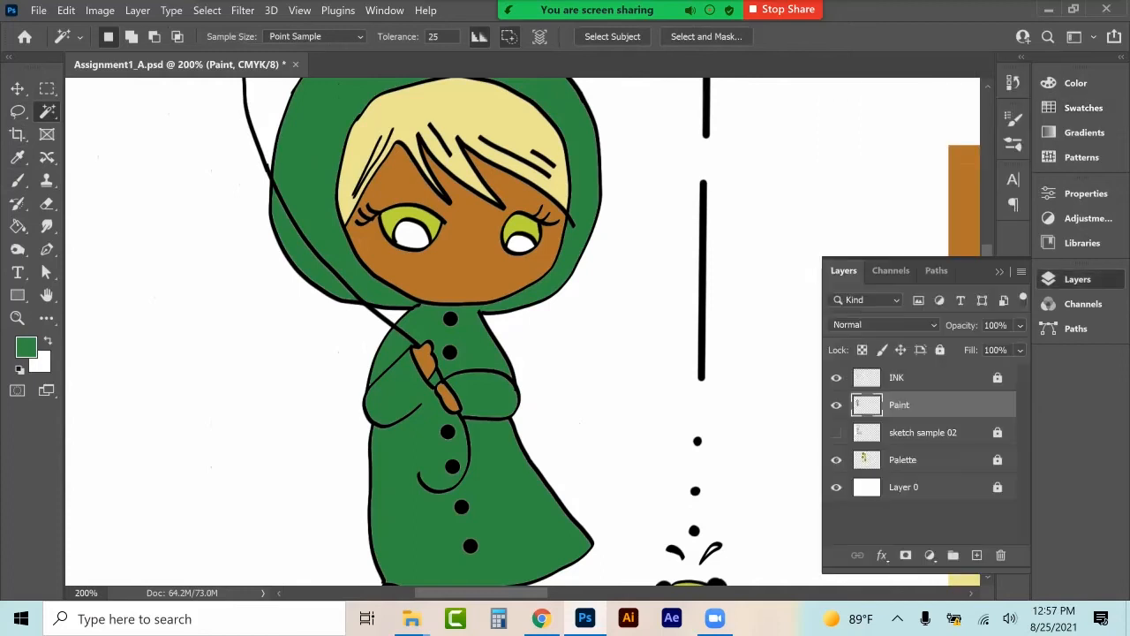
left_click(909, 377)
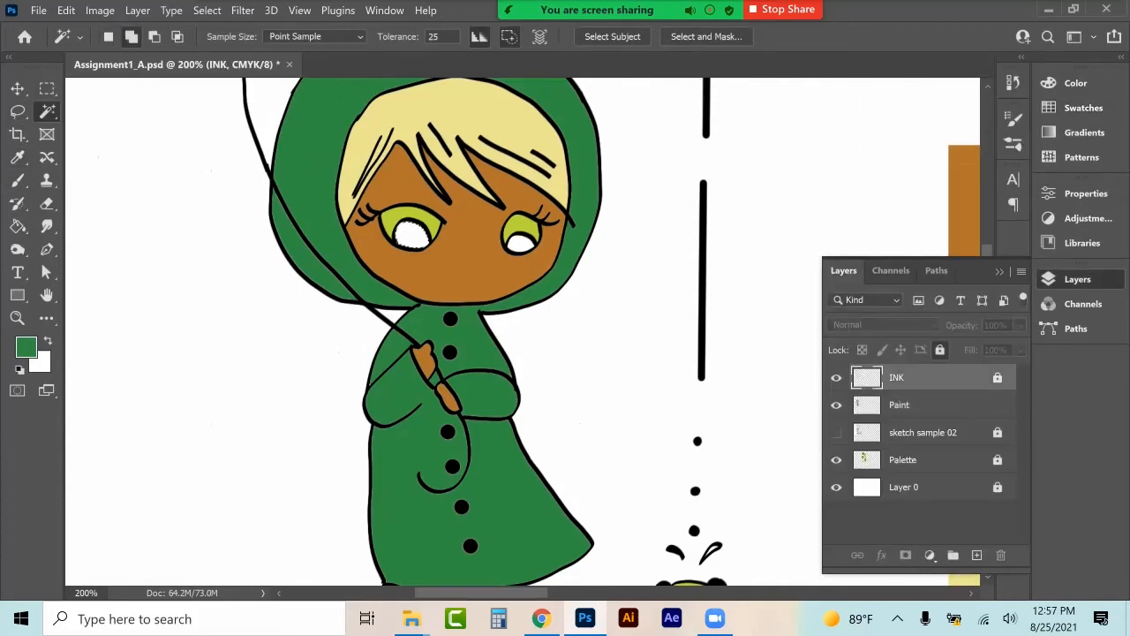
left_click(521, 243, "shift")
Refine the pupil selection in Select and Mask with Smooth 2, Feather 0.5 px and Shift Edge +30%.
left_click(706, 37)
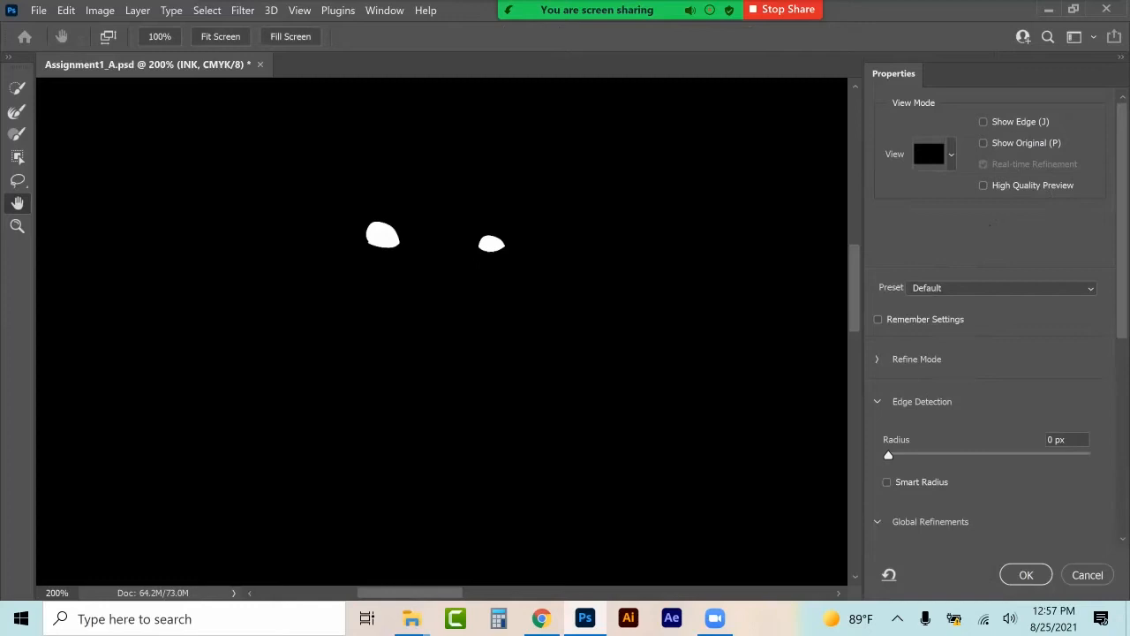
left_click(928, 151)
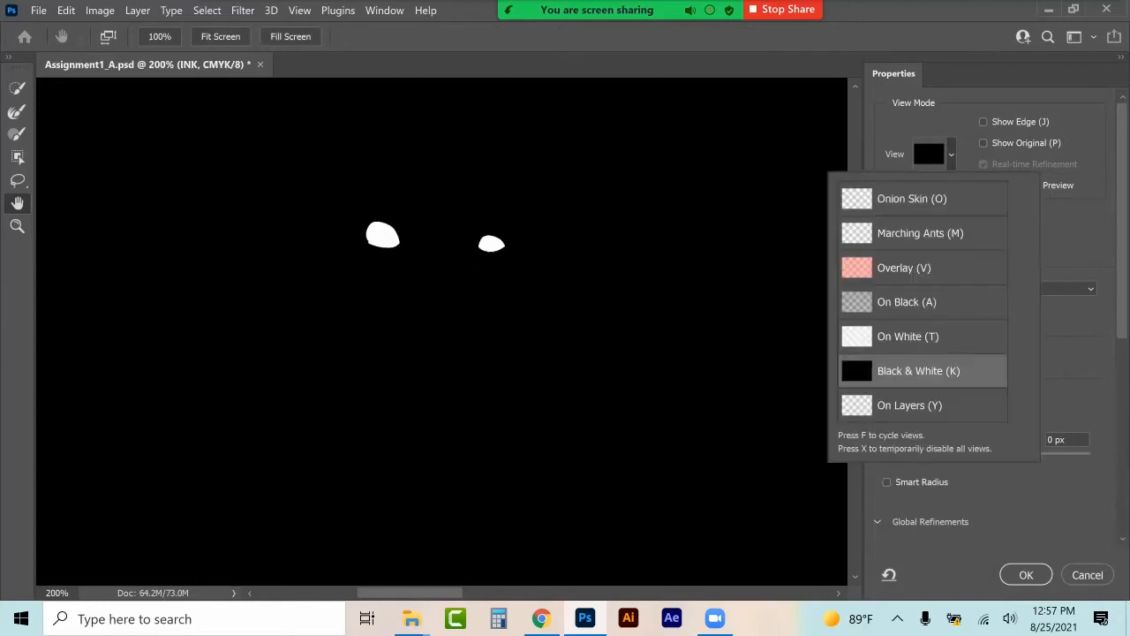
left_click(926, 127)
scroll(925, 115, "down", 3)
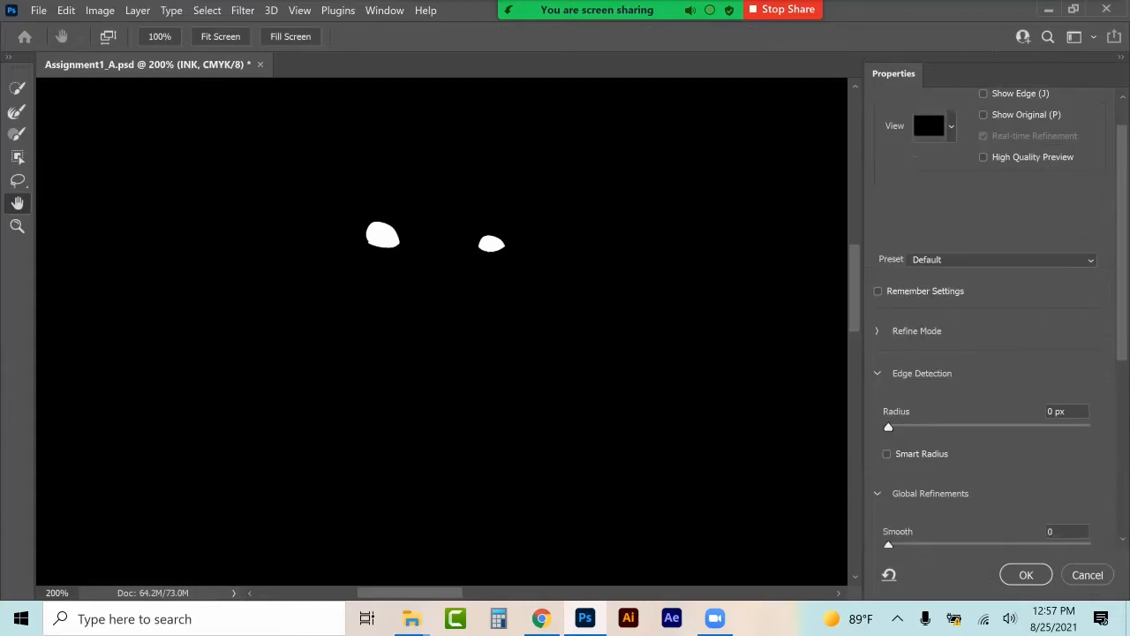
scroll(1000, 318, "down", 3)
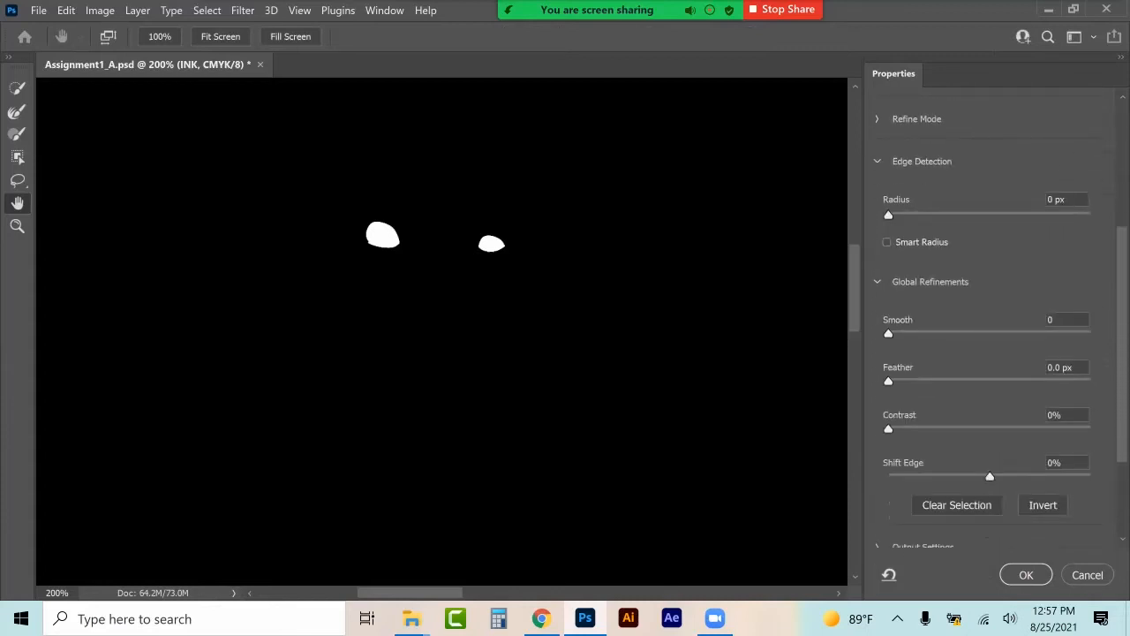
left_click_drag(889, 334, 891, 334)
left_click_drag(888, 380, 894, 381)
left_click_drag(989, 476, 1018, 476)
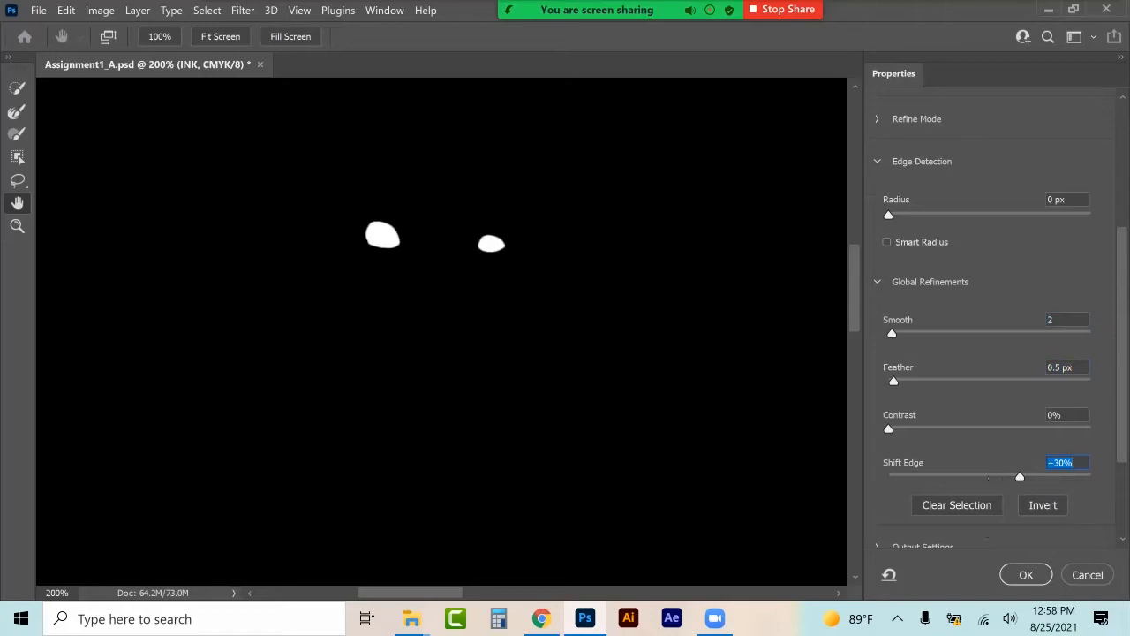
key("Return")
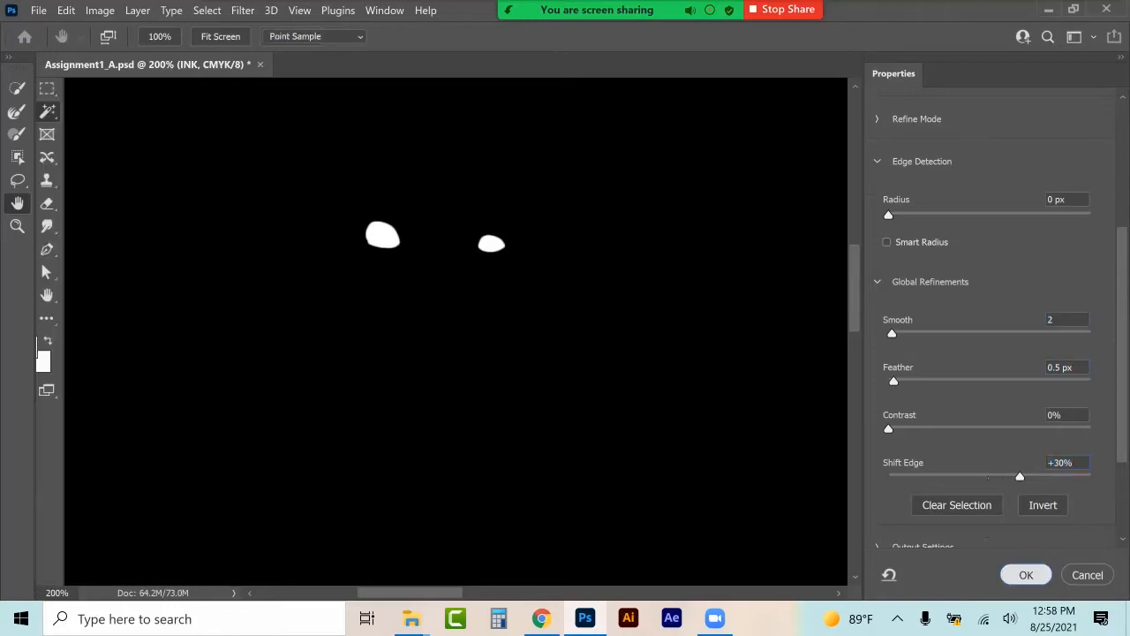
Fill both selected pupils with the default black on the Paint layer and deselect.
key("d")
key("g")
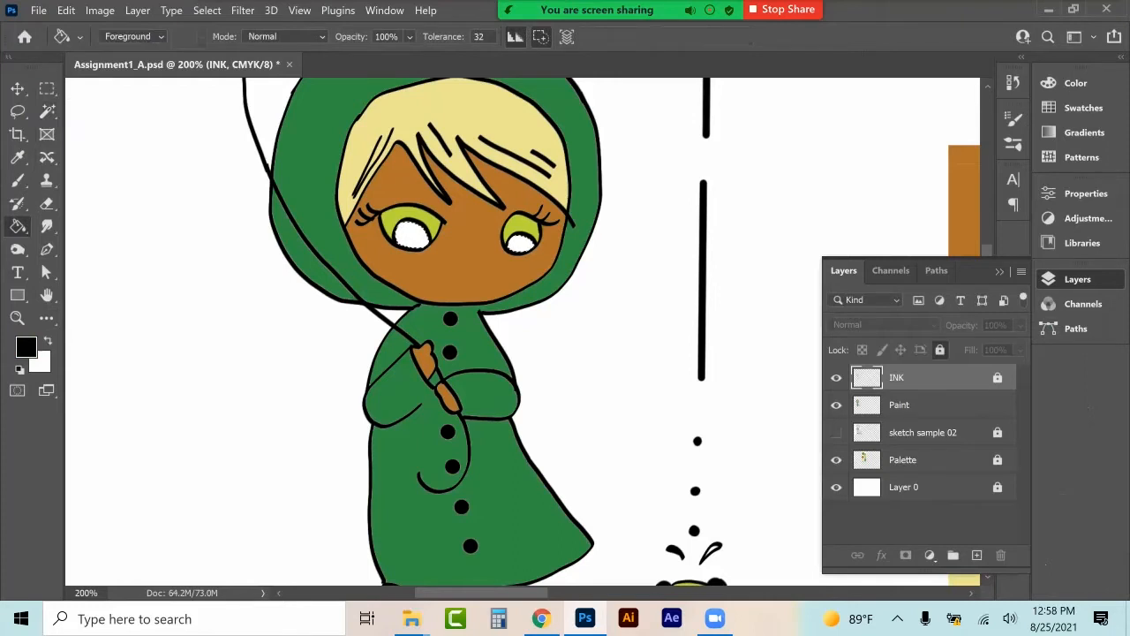
left_click(918, 405)
left_click(412, 234)
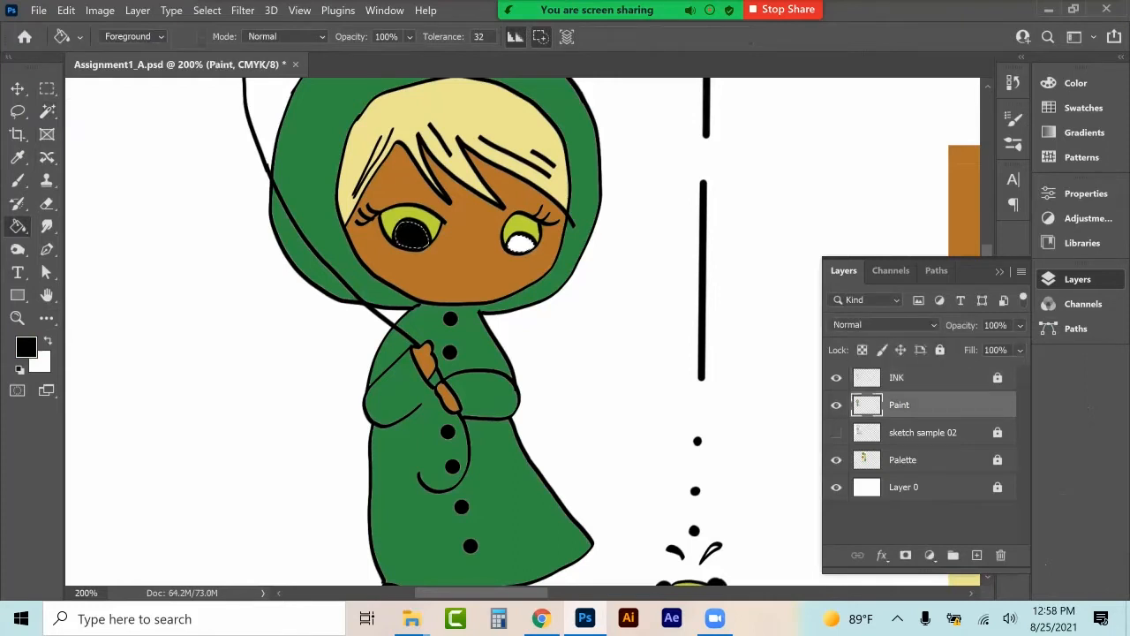
left_click(47, 89)
key("ctrl+d")
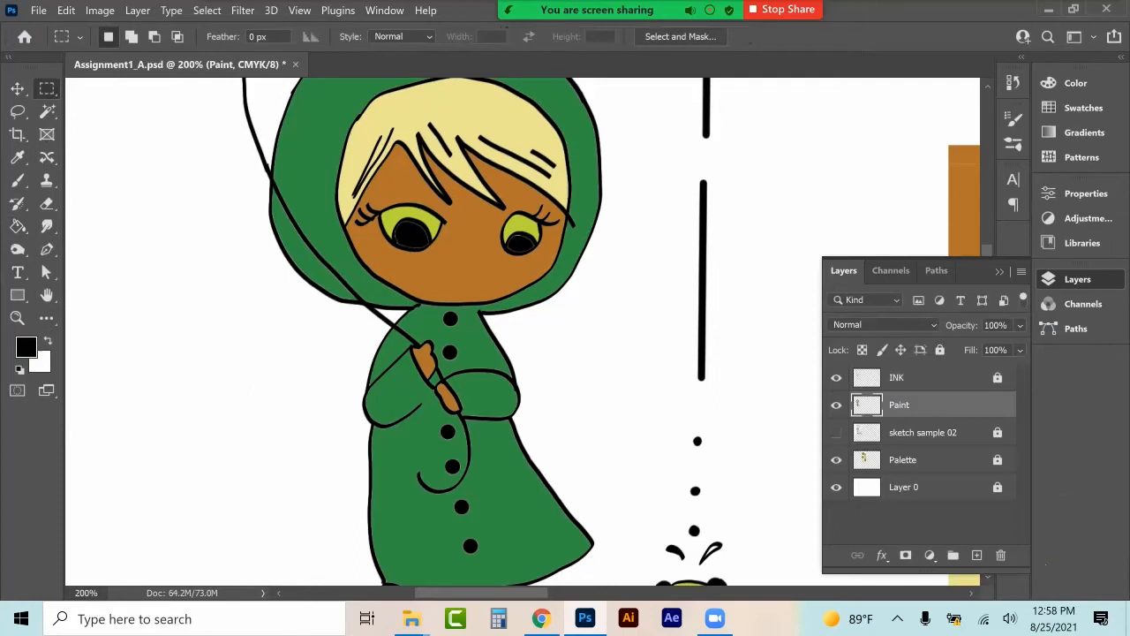
Paint small white highlights on the pupils and irises of both of the girl's eyes with the 7 px brush.
left_click(17, 180)
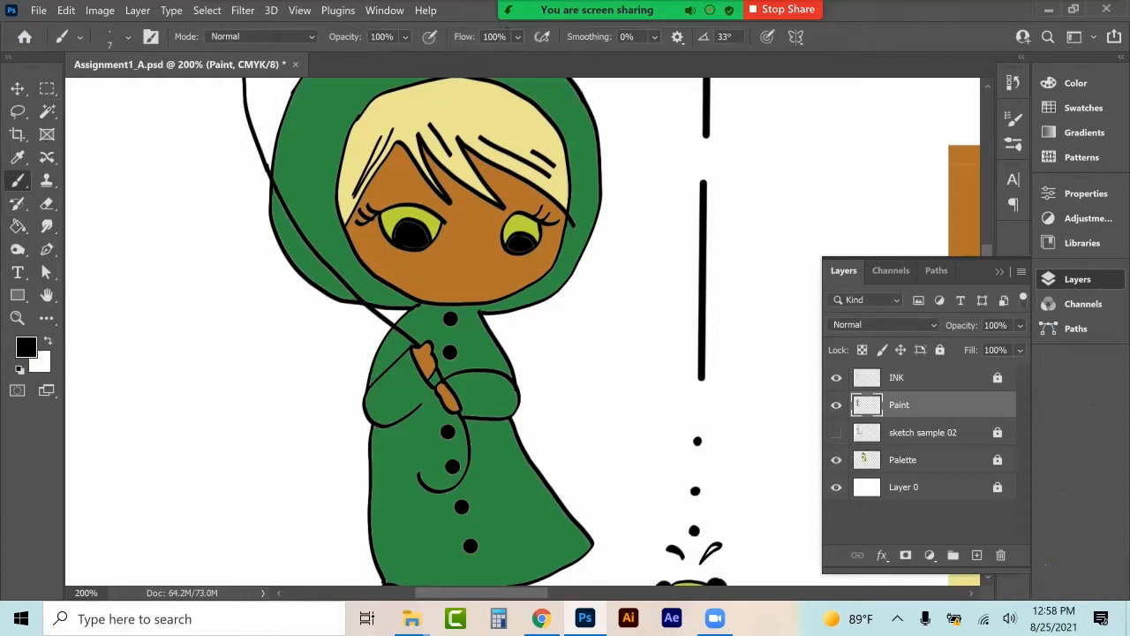
key("x")
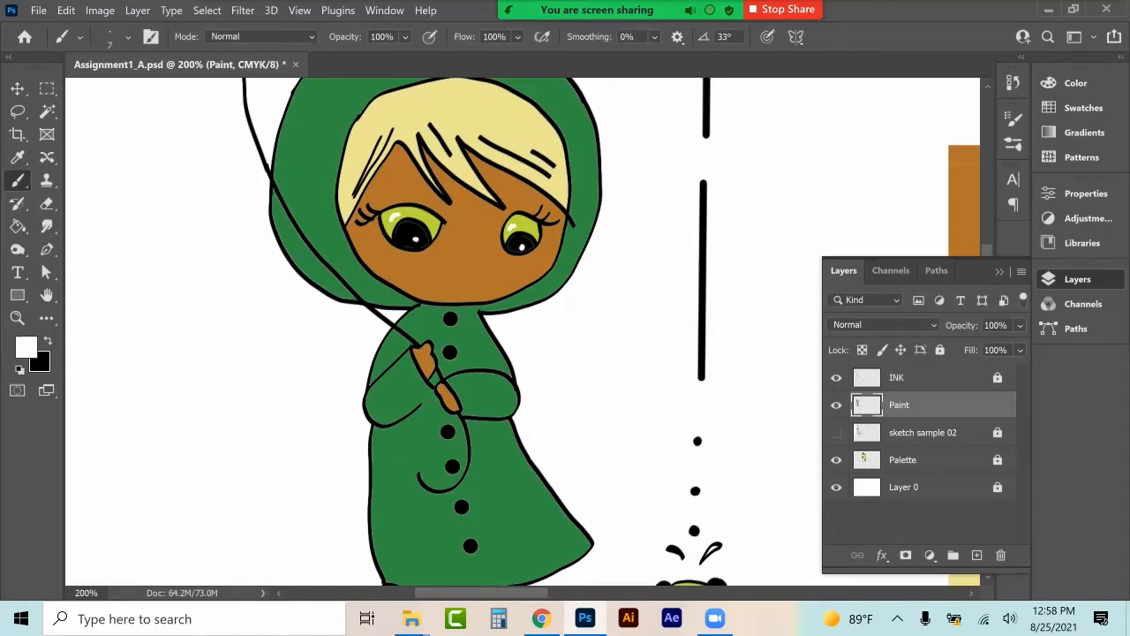
scroll(530, 332, "down", 3)
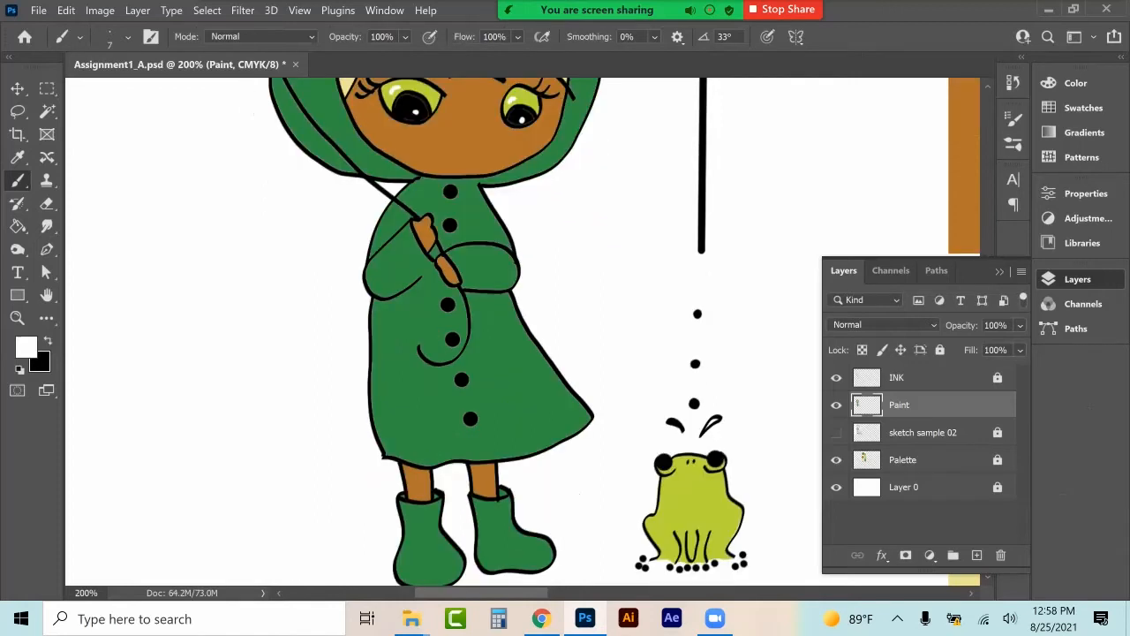
scroll(521, 332, "up", 10)
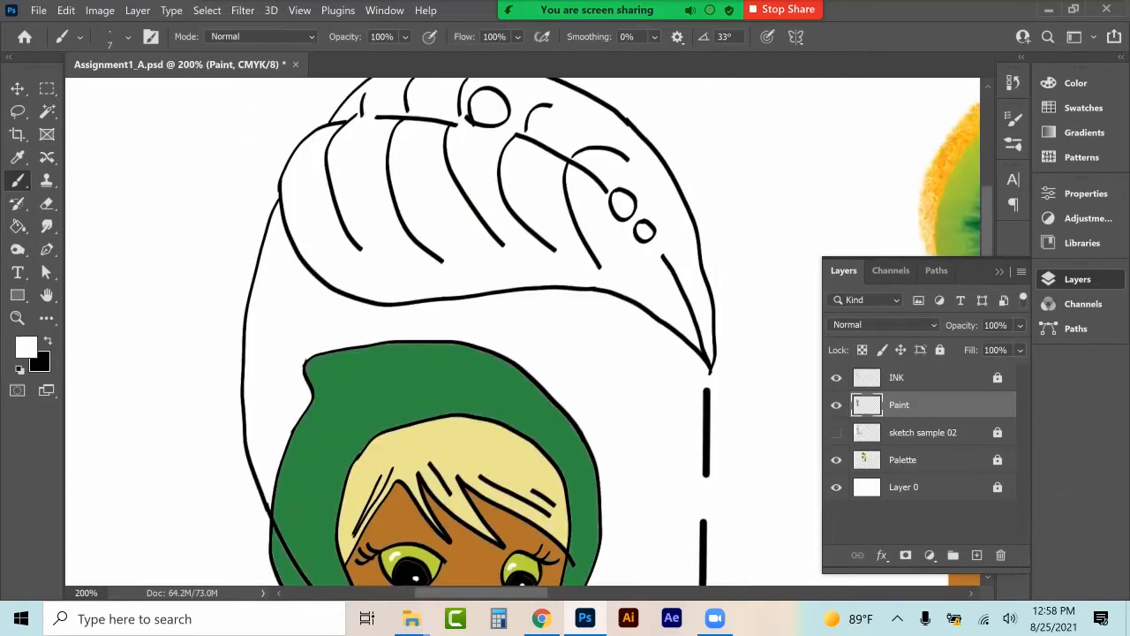
Select the interior of the large leaf above the girl with the Magic Wand on the INK layer.
scroll(520, 332, "up", 1)
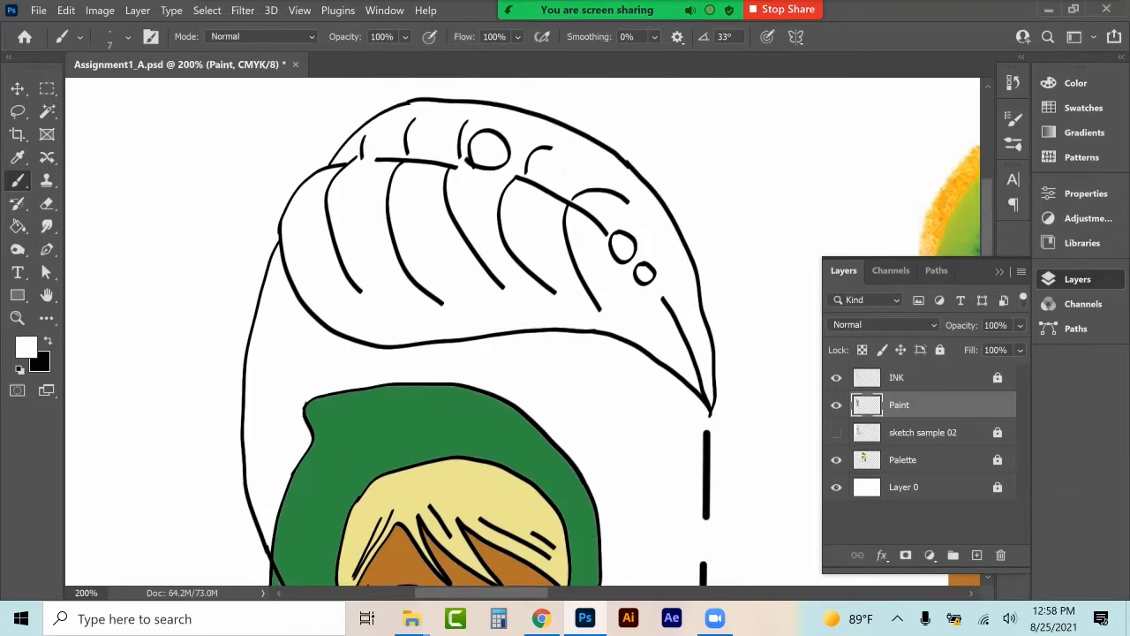
left_click(48, 110)
left_click(919, 378)
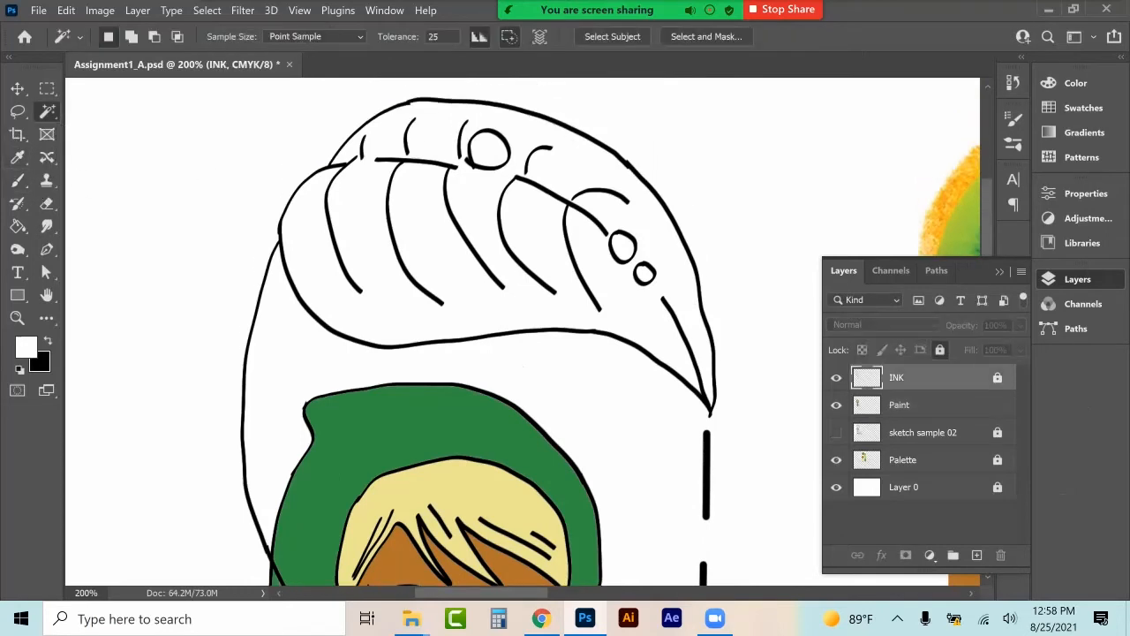
left_click(537, 234)
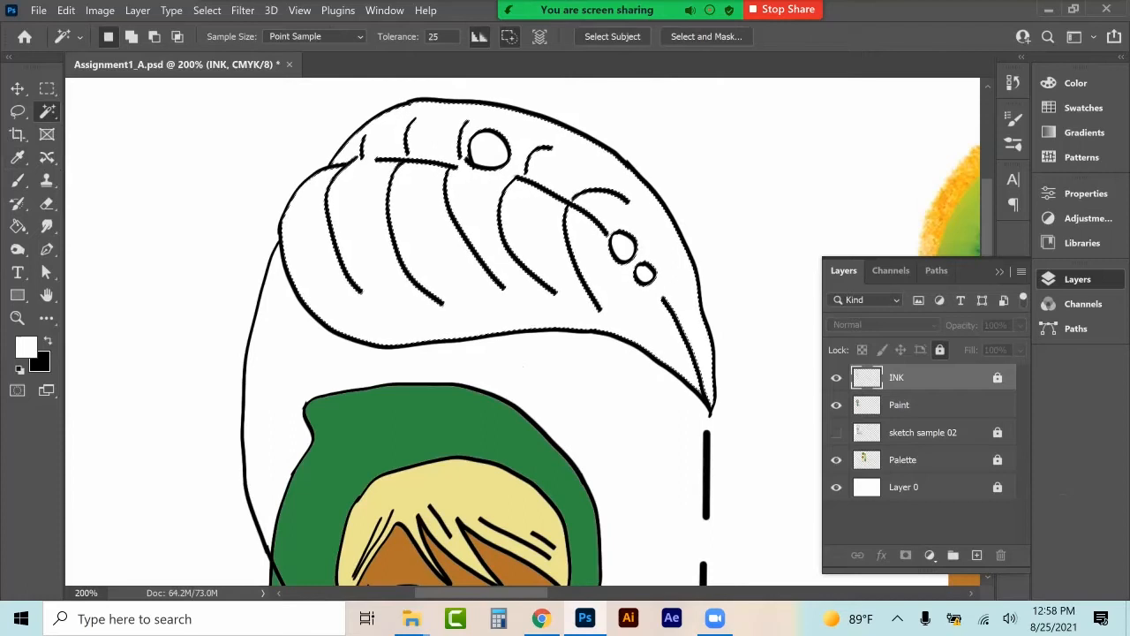
Refine the leaf selection in Select and Mask with Smooth 4, Feather 0.4 px and Shift Edge +63%.
left_click(706, 37)
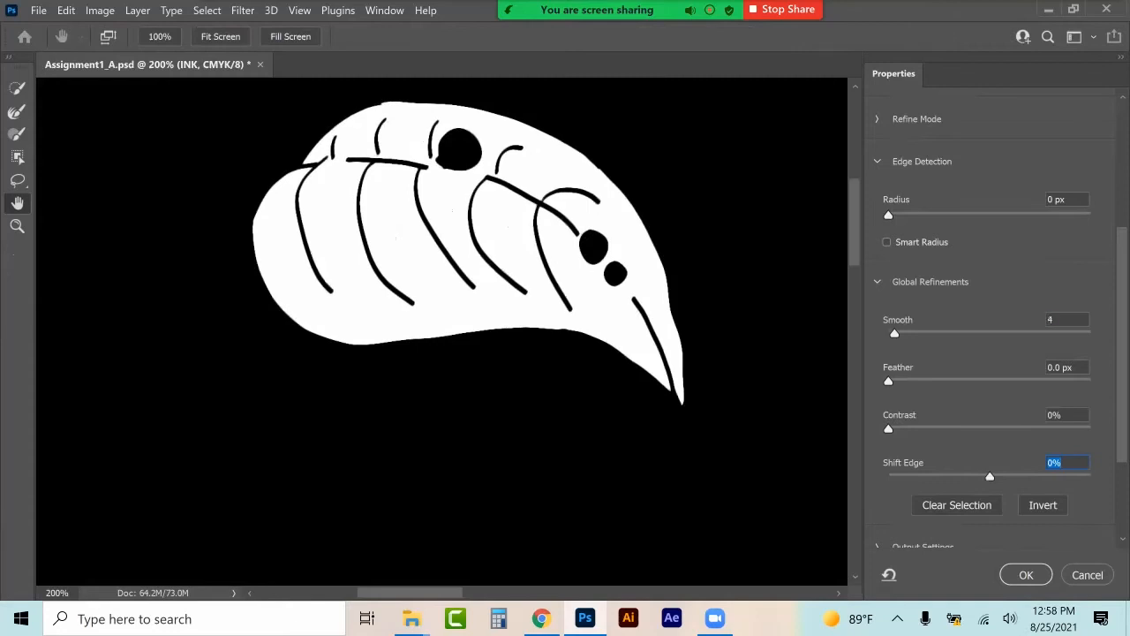
left_click_drag(894, 334, 896, 333)
left_click_drag(888, 381, 892, 381)
left_click_drag(989, 476, 1053, 475)
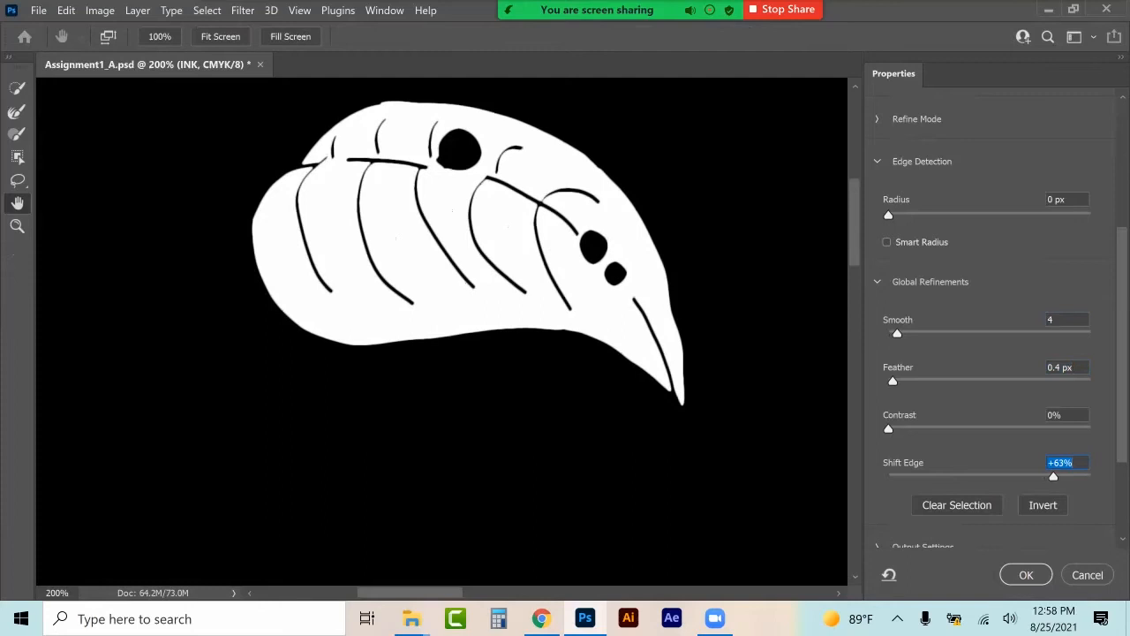
left_click(1025, 574)
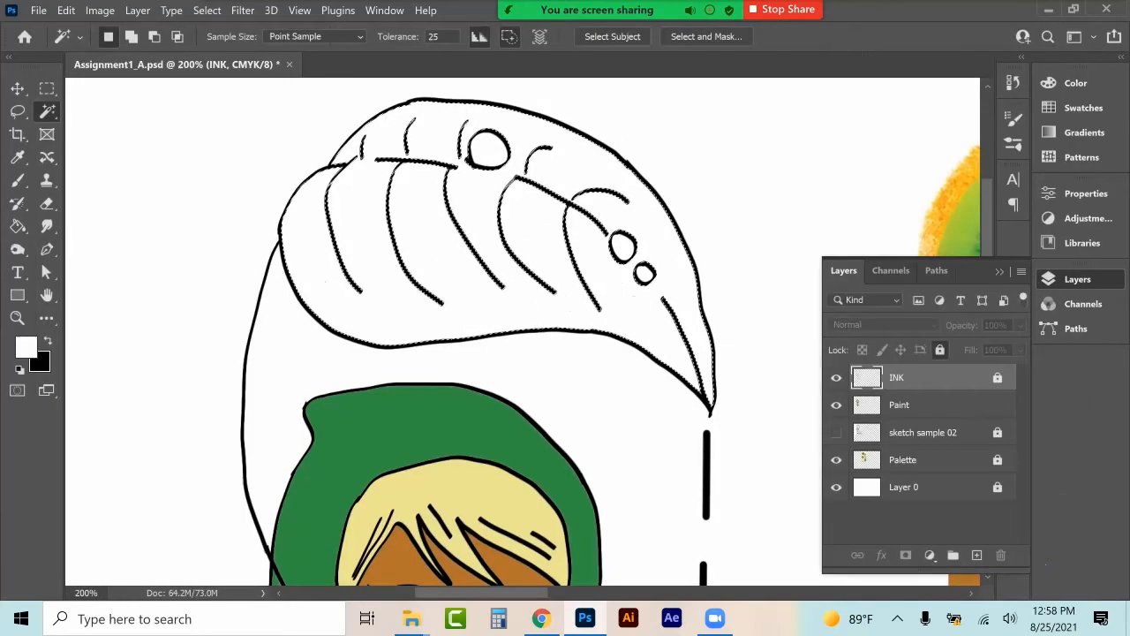
Fill the selected leaf with the dark green swatch on the Paint layer using the Paint Bucket.
left_click(918, 404)
left_click(1083, 107)
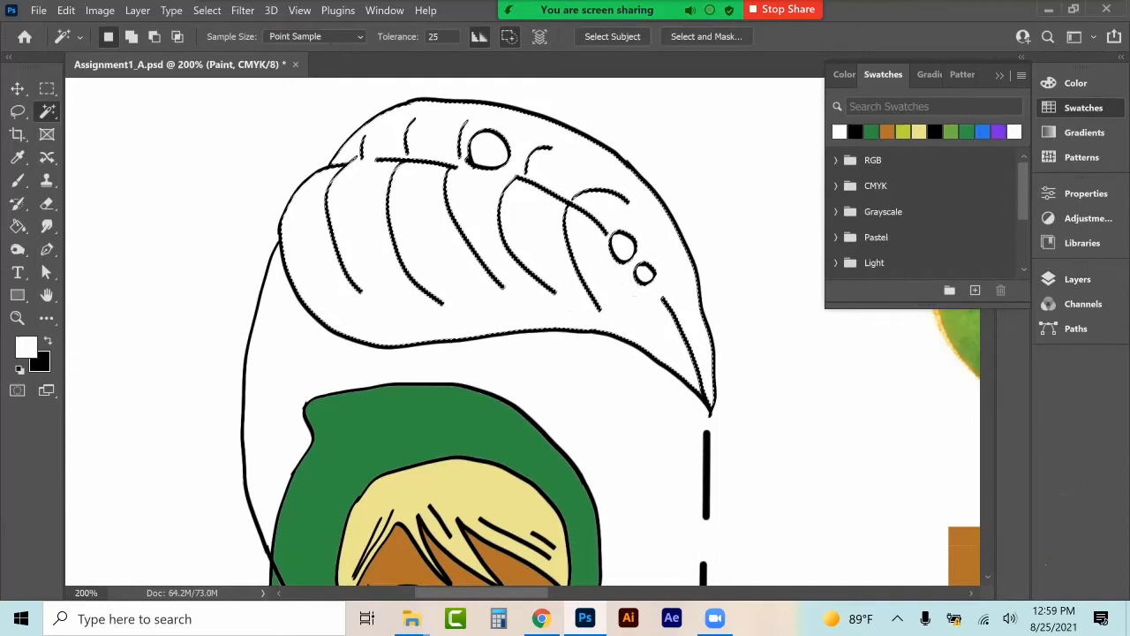
left_click(871, 131)
left_click(18, 226)
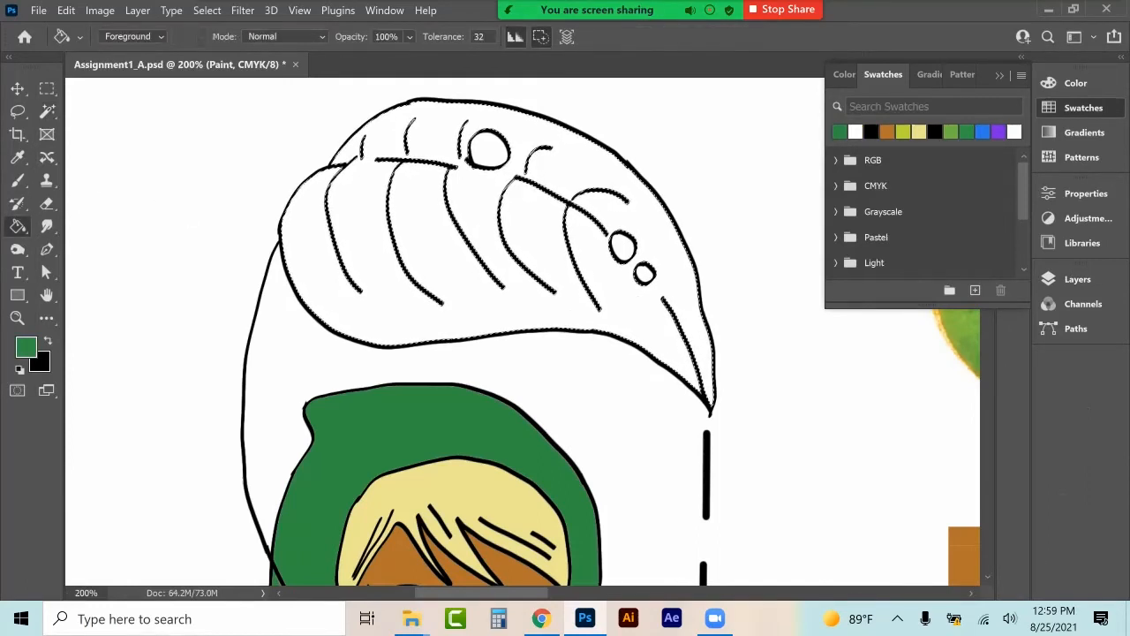
left_click(1077, 279)
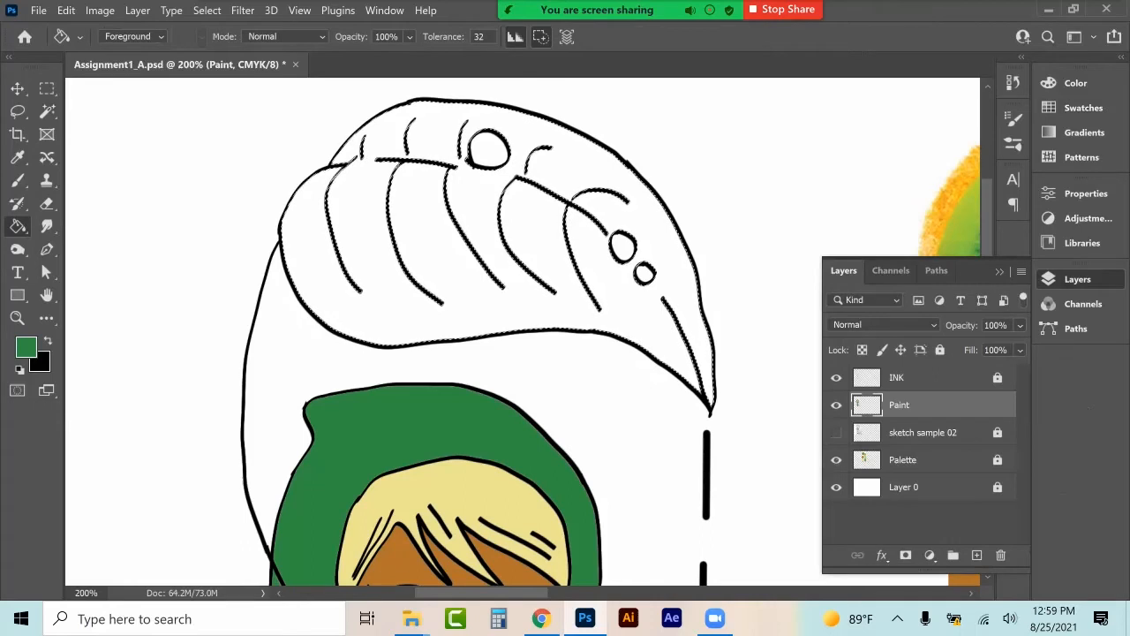
left_click(482, 301)
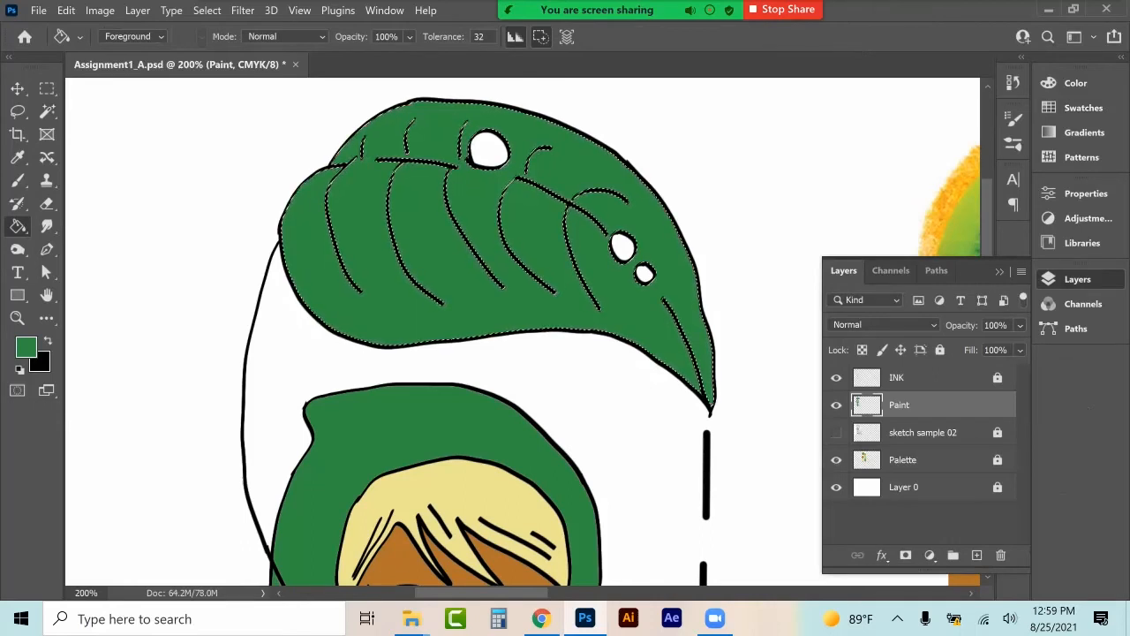
Deselect the leaf and select its three white water droplets with the Magic Wand on the INK layer.
left_click(47, 112)
scroll(521, 331, "down", 1)
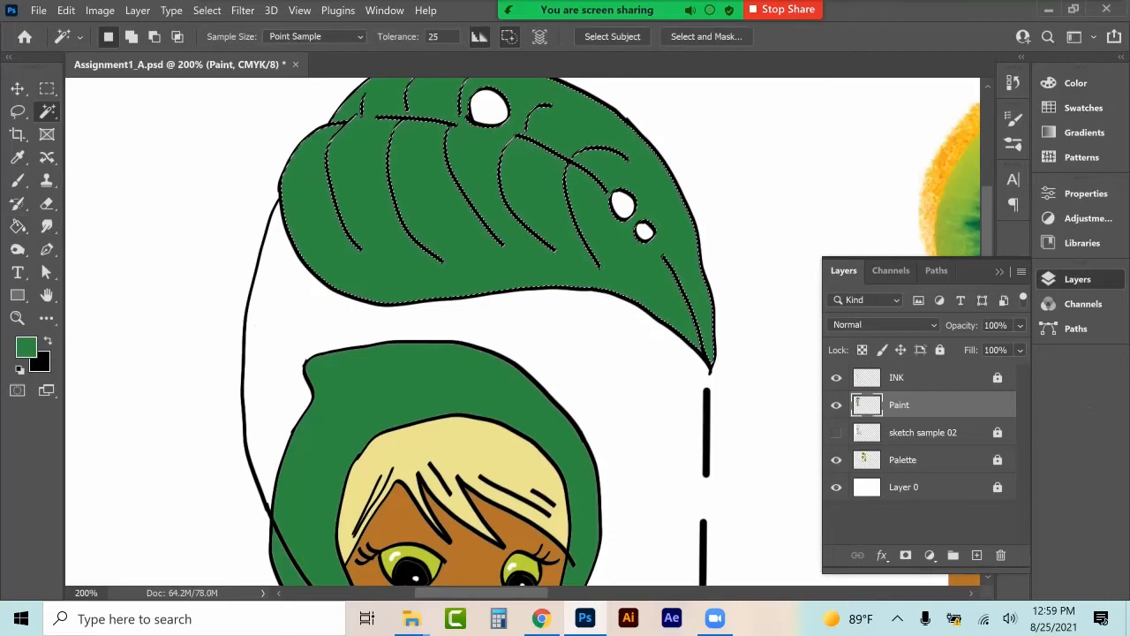
left_click(897, 378)
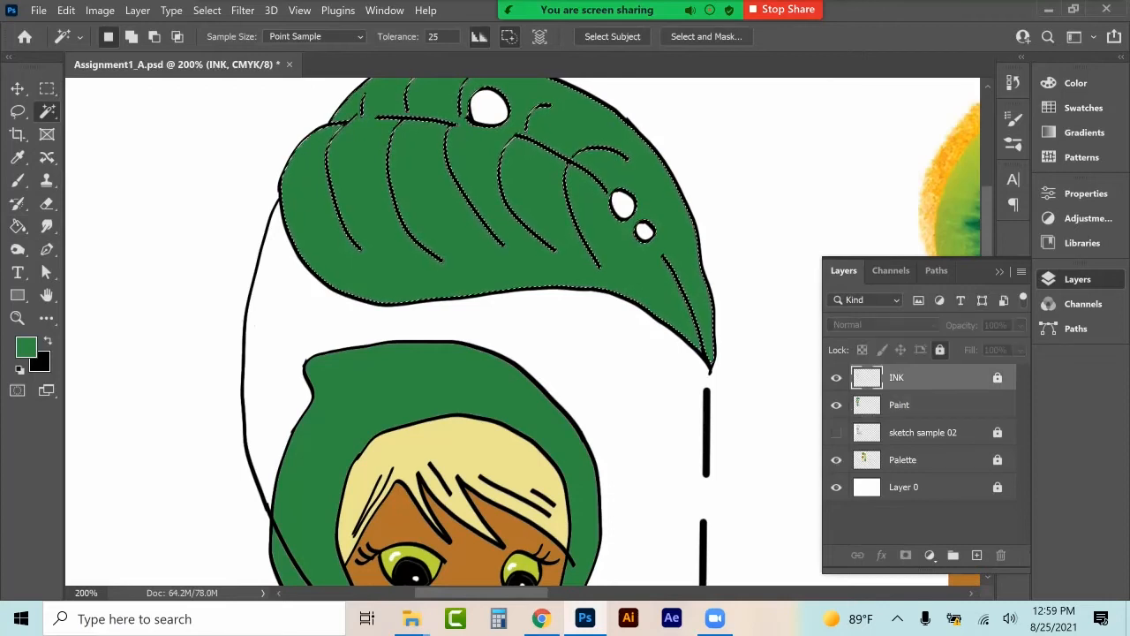
key("ctrl+d")
key("shift")
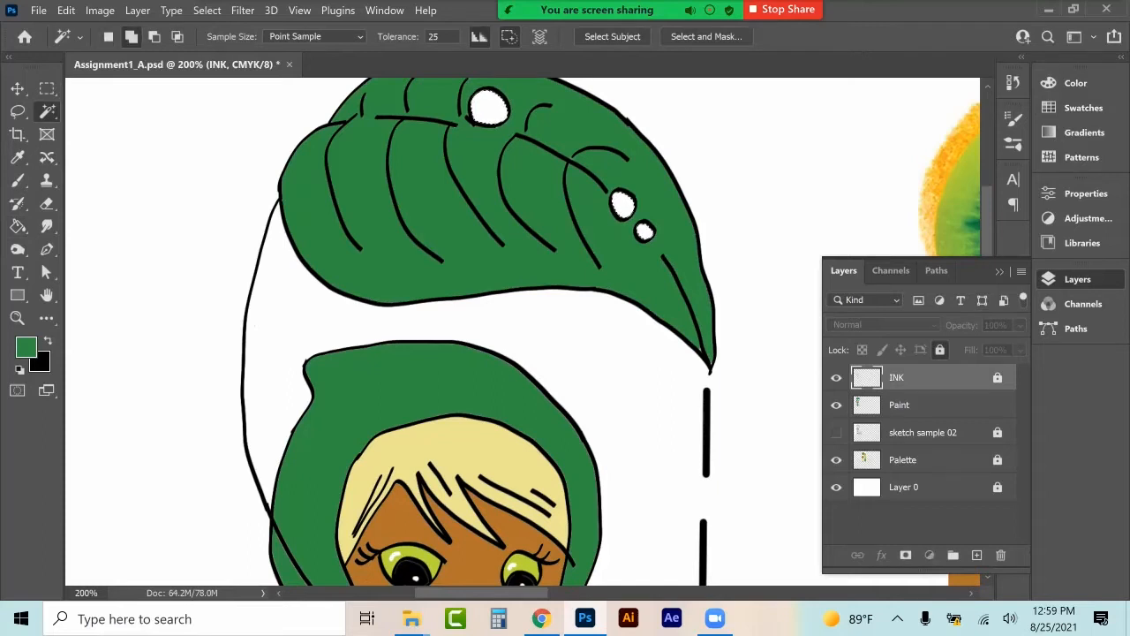
With the Paint layer active, refine the droplet selection in Select and Mask with Smooth 5, Feather 0.6 px and an outward Shift Edge.
left_click(899, 405)
left_click(706, 37)
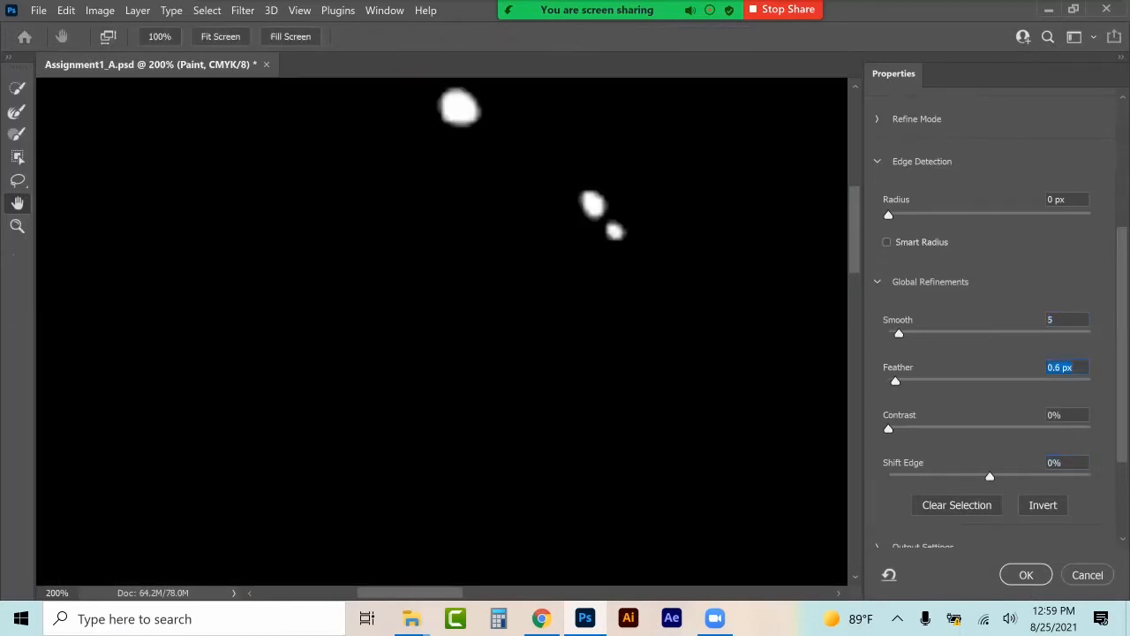
key("Up")
key("Up")
left_click_drag(989, 476, 1017, 475)
left_click(1026, 575)
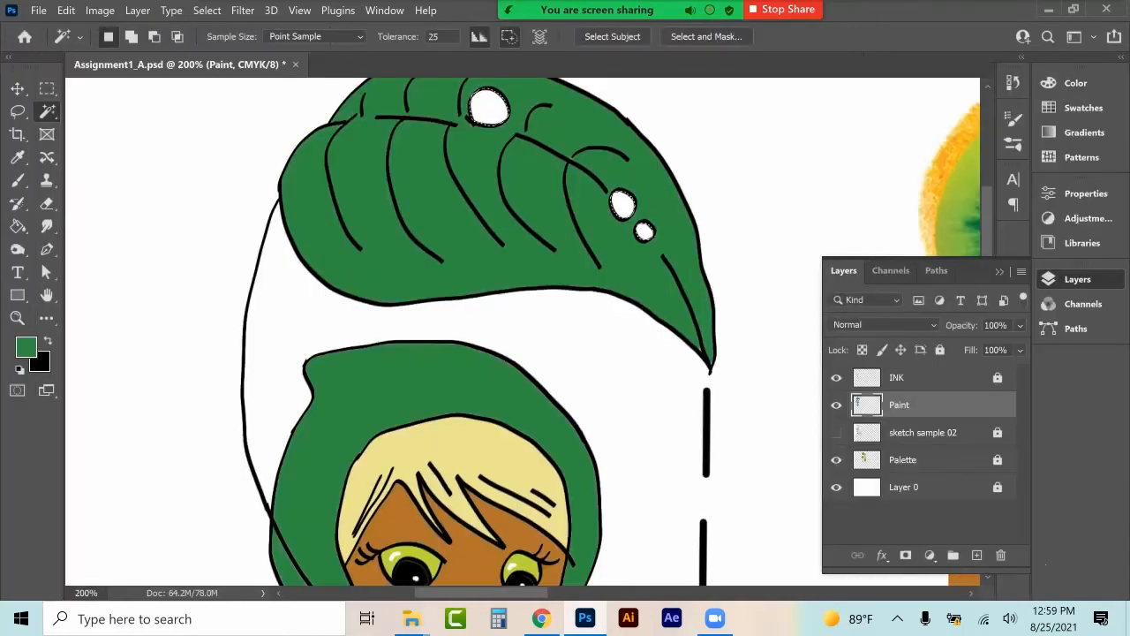
Fill the three selected water droplets with the blue swatch on the Paint layer.
left_click(1079, 108)
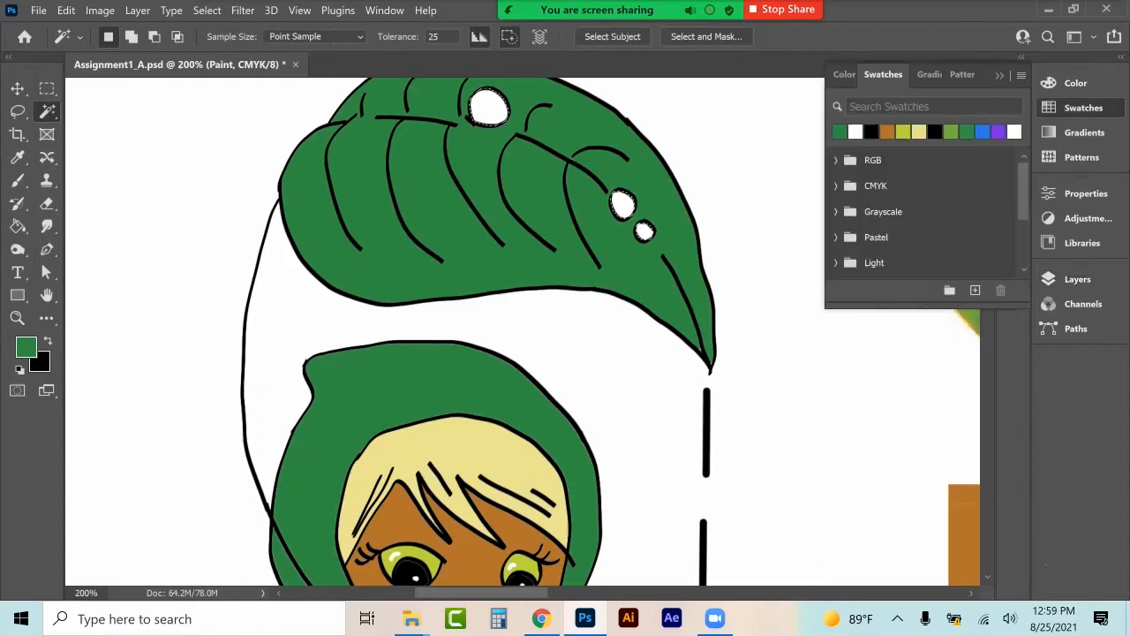
left_click(982, 132)
left_click(18, 226)
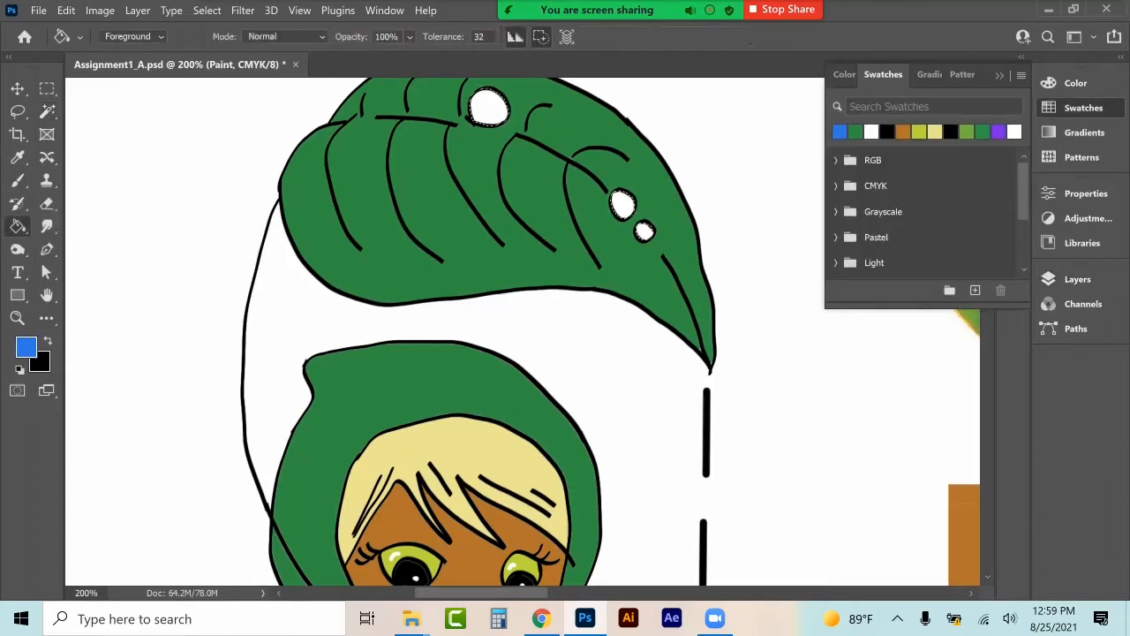
left_click(1077, 279)
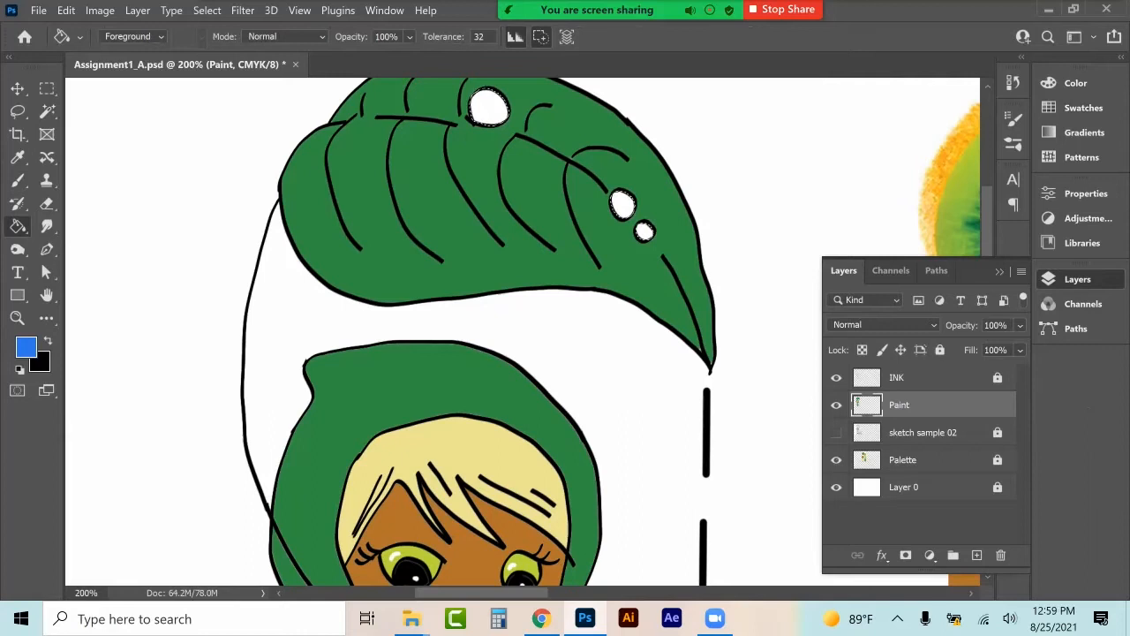
left_click(622, 204)
left_click(644, 231)
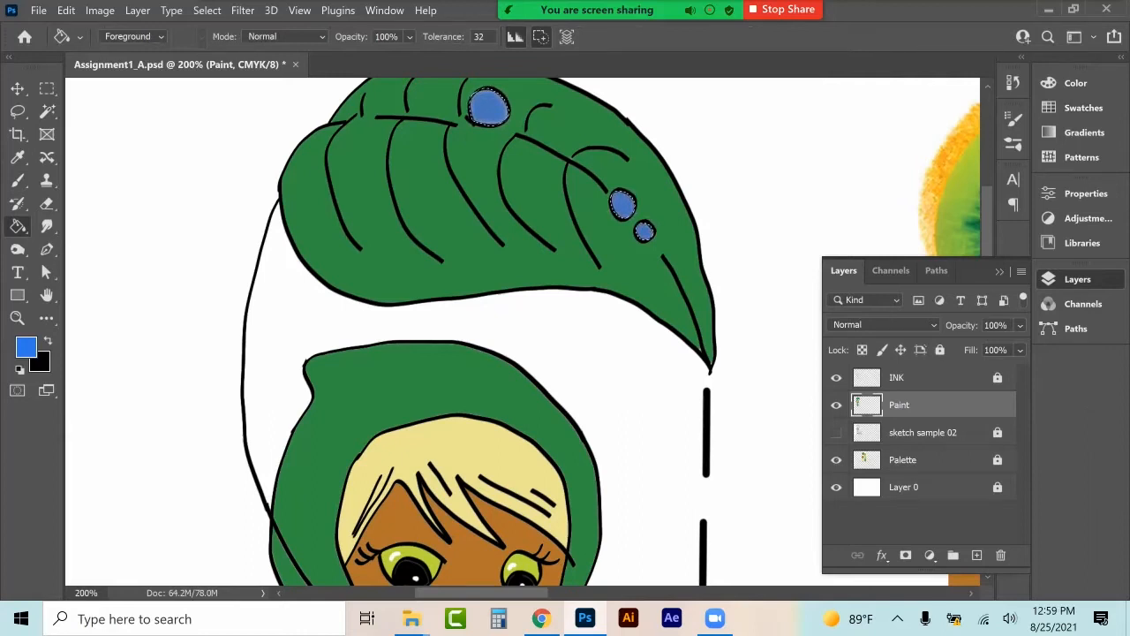
Deselect the droplets and save the document with the drawing viewed at 100%.
left_click(47, 89)
left_click(286, 177)
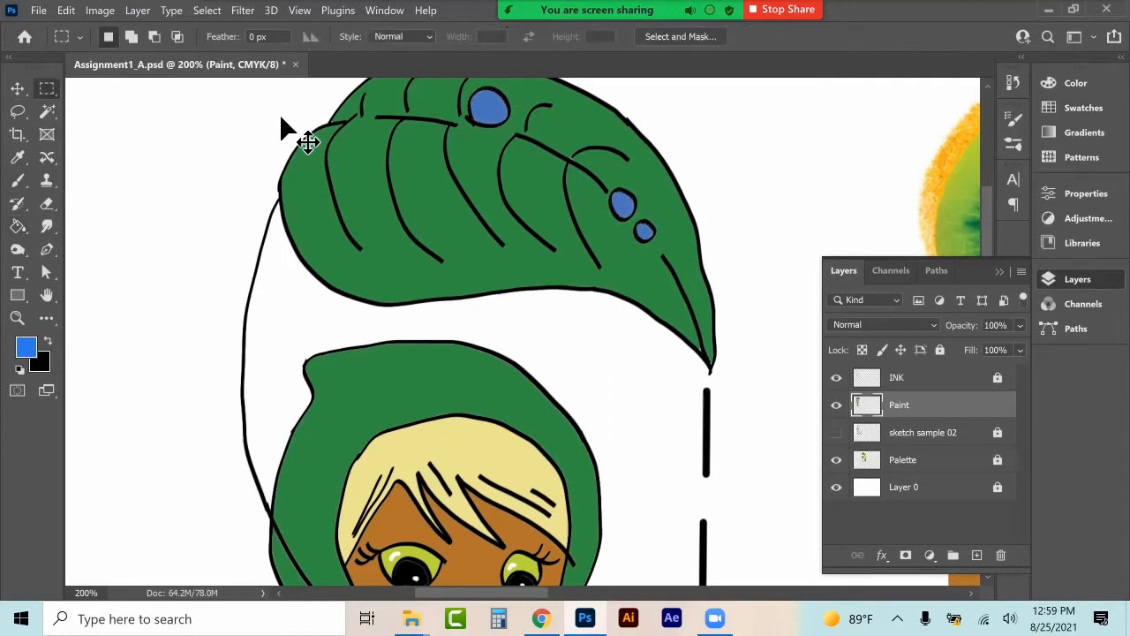
key("ctrl+minus")
key("ctrl+s")
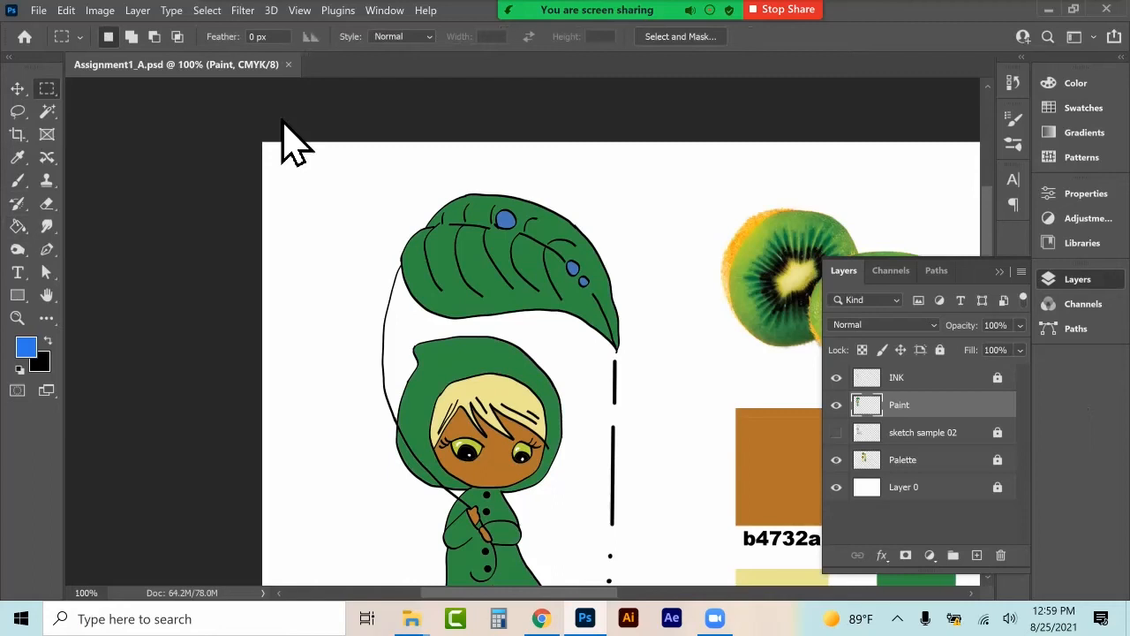
Preview different blend modes, such as Screen, on the Paint layer and leave it at Normal.
scroll(301, 189, "down", 1)
scroll(300, 189, "down", 2)
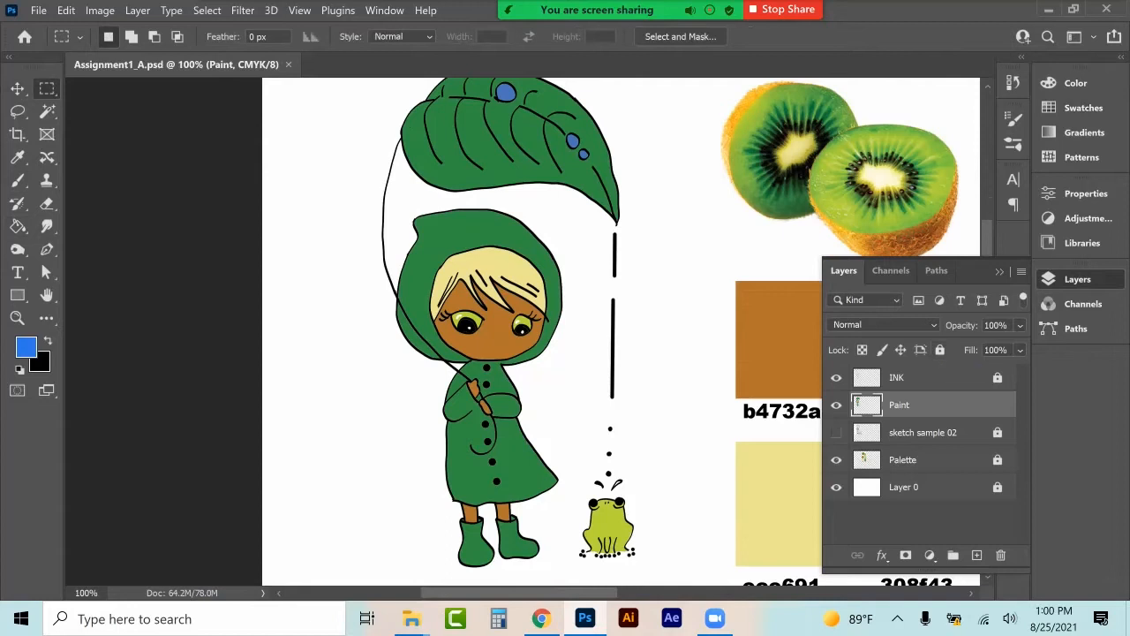
left_click(17, 88)
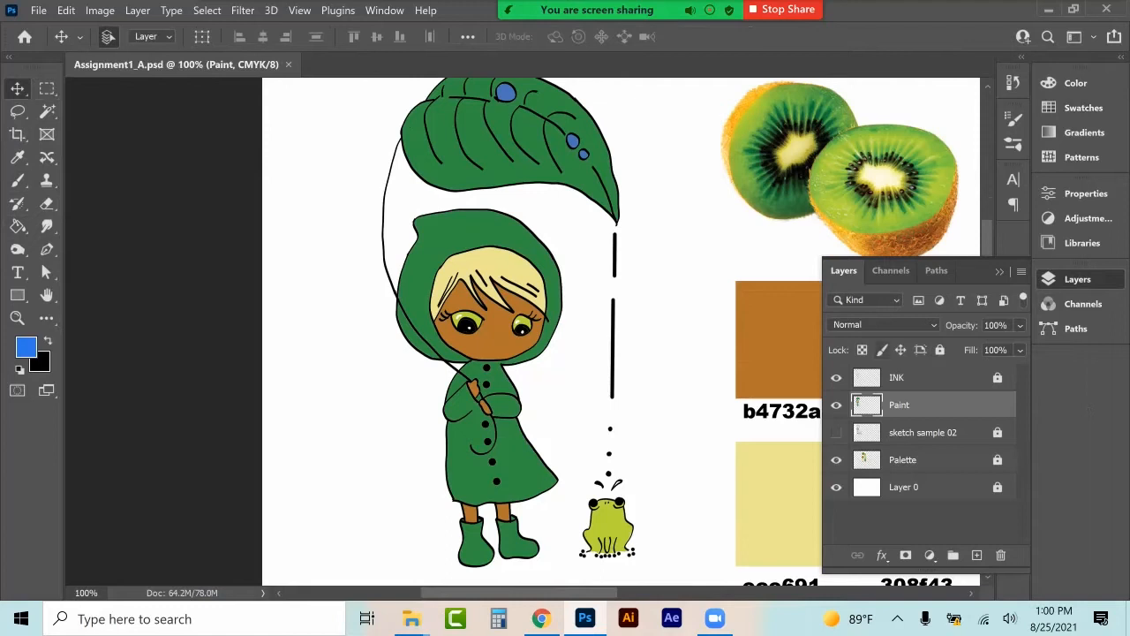
left_click(883, 325)
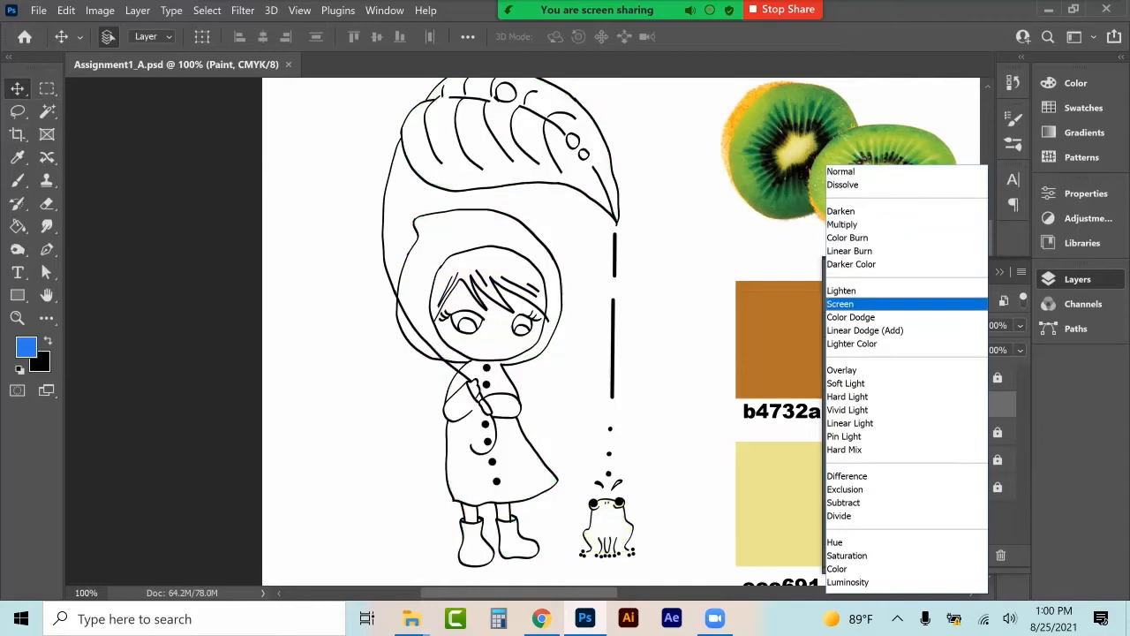
left_click(134, 148)
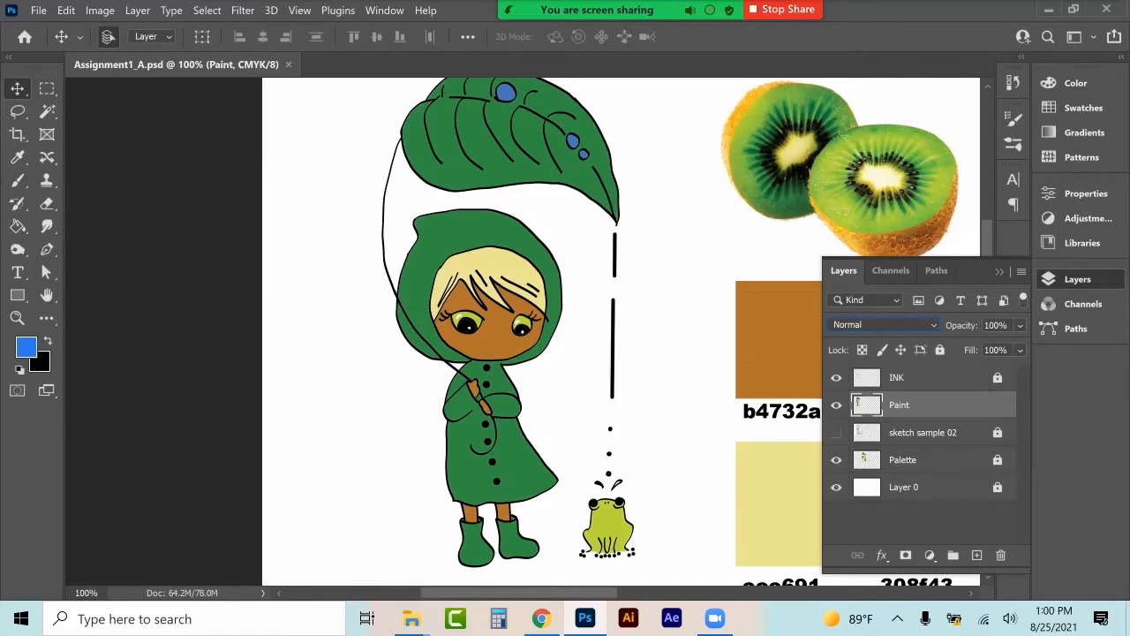
Show the sketch sample 02 layer, preview the Paint layer's Color blend mode over it, and return the Paint layer to Normal.
left_click(836, 432)
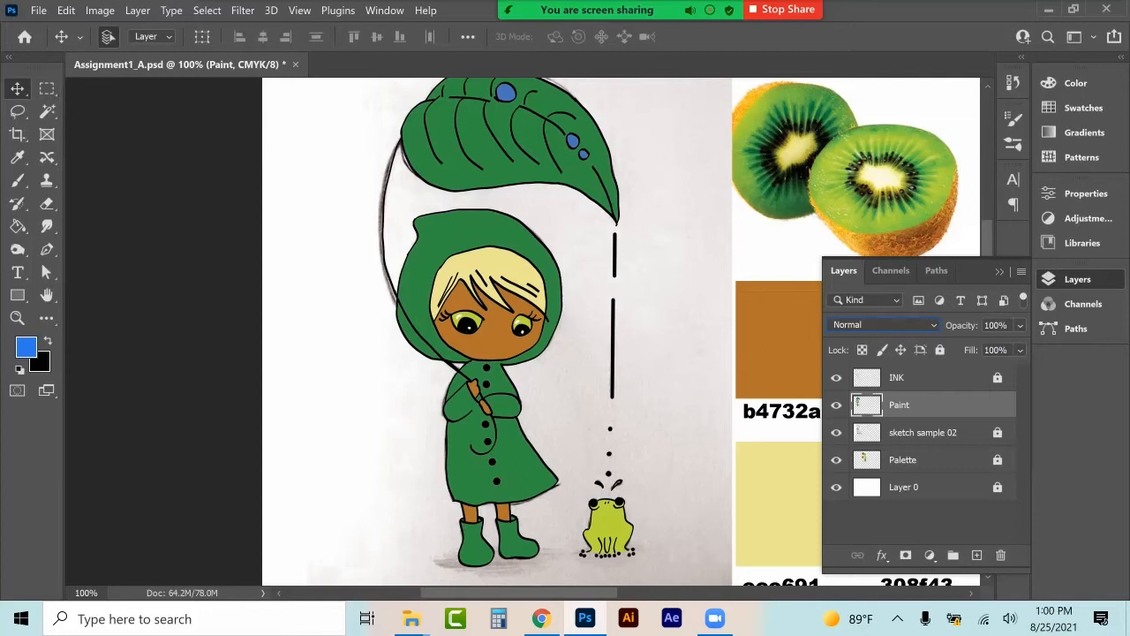
left_click(882, 324)
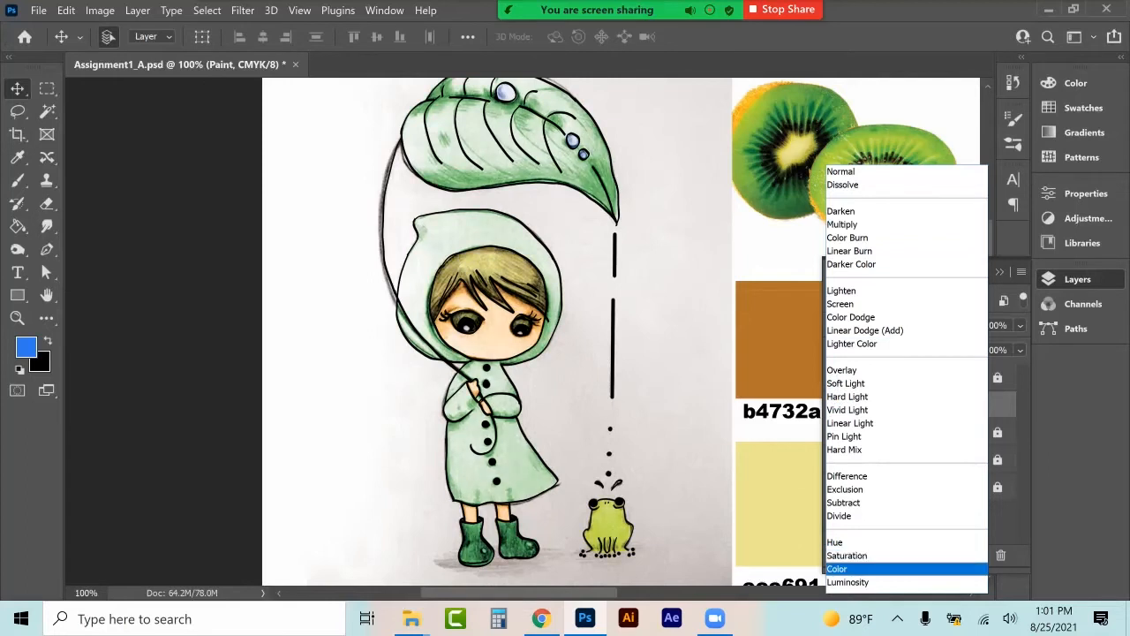
left_click(843, 171)
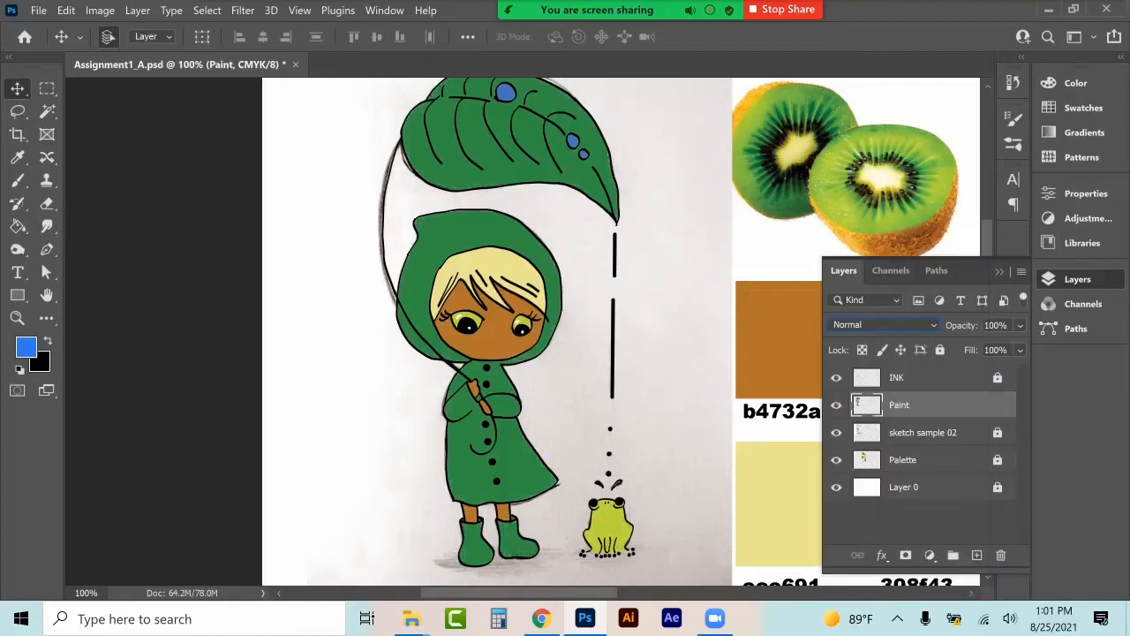
Lock the Paint layer and add a new layer named Shadow above the INK layer.
left_click(939, 350)
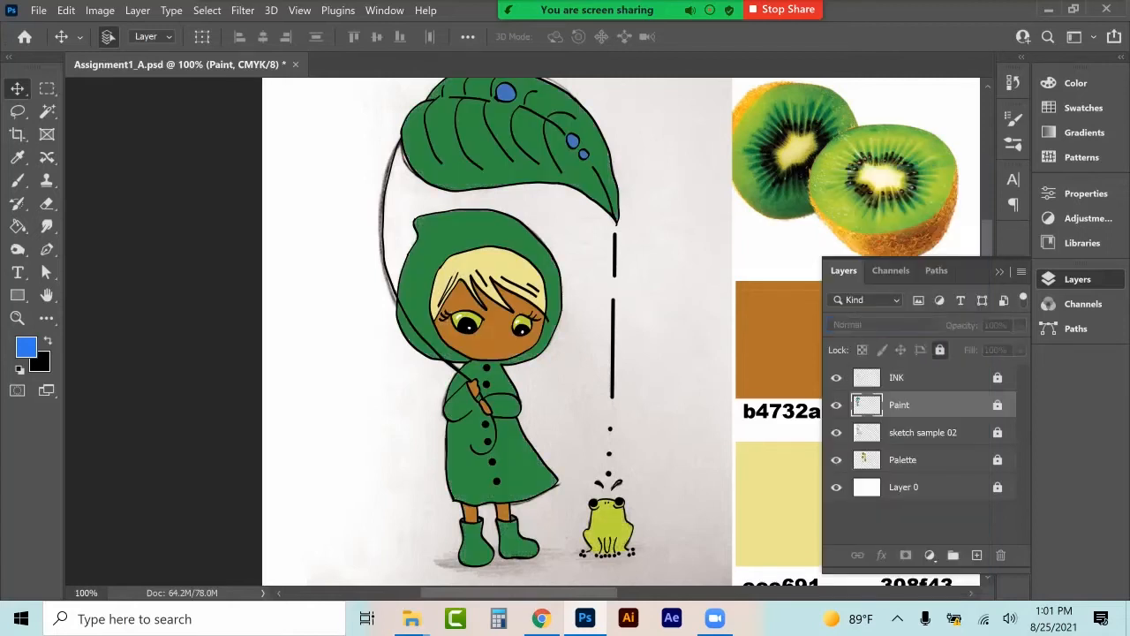
left_click(918, 377)
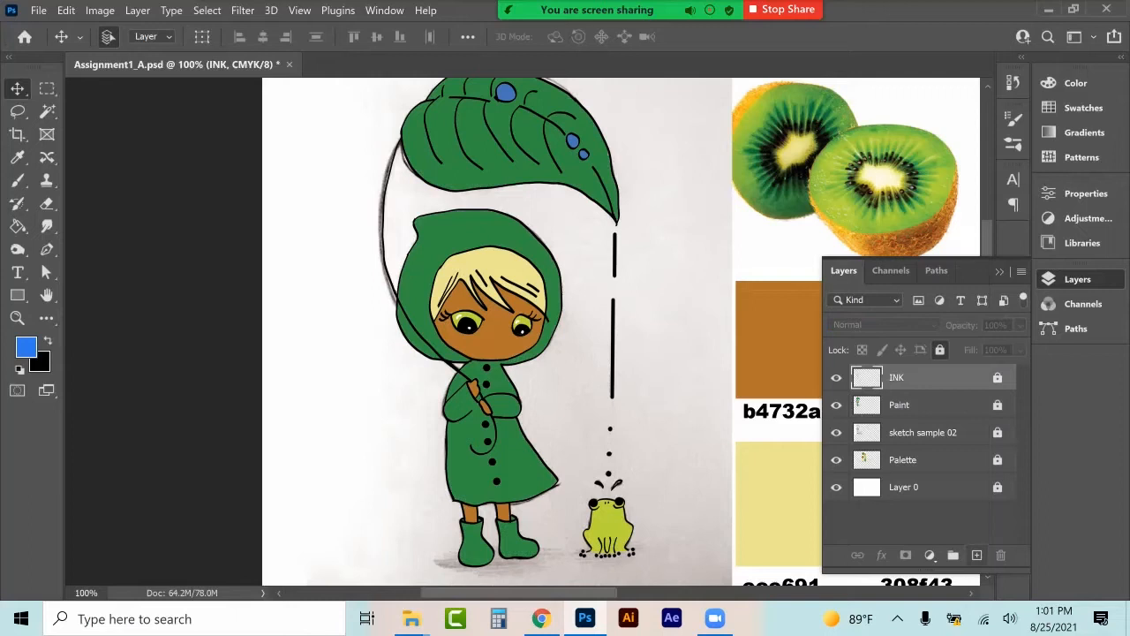
left_click(977, 554)
double_click(903, 377)
type("Shadow")
key("Return")
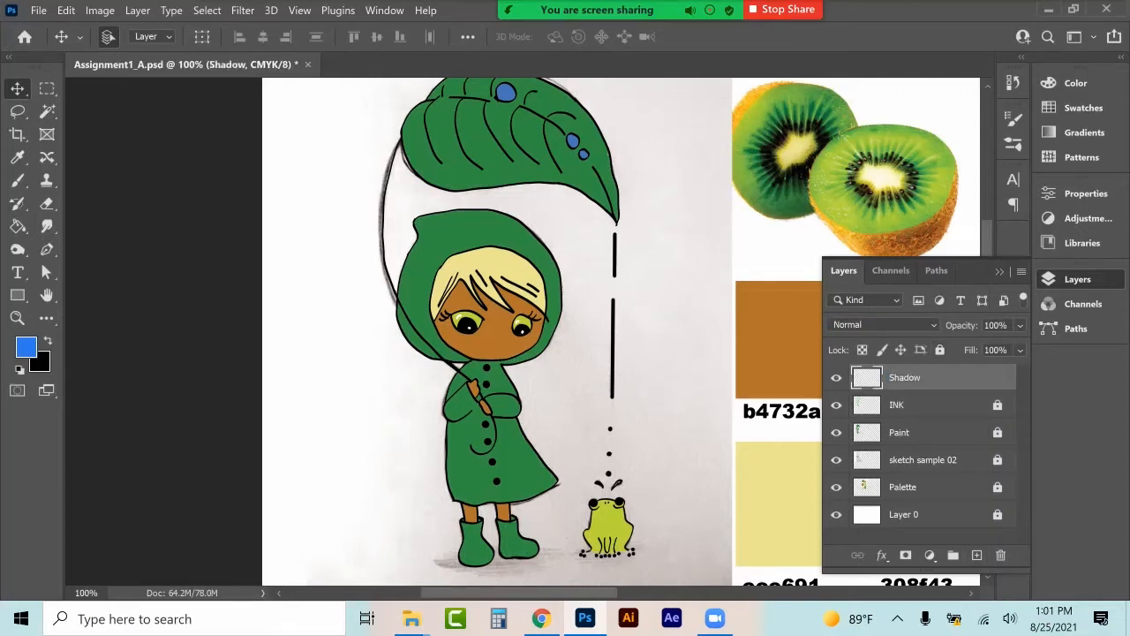
Add a layer named HIghlight above Shadow and reset the foreground and background colors to default black and white.
left_click(976, 555)
double_click(903, 377)
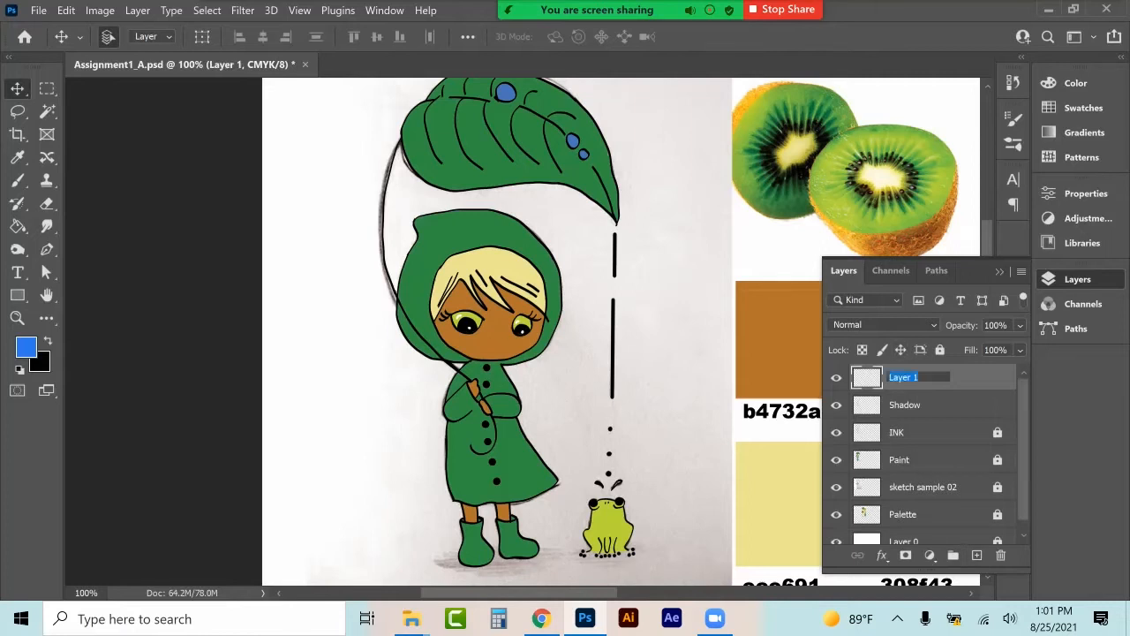
type("HIghlight")
key("Return")
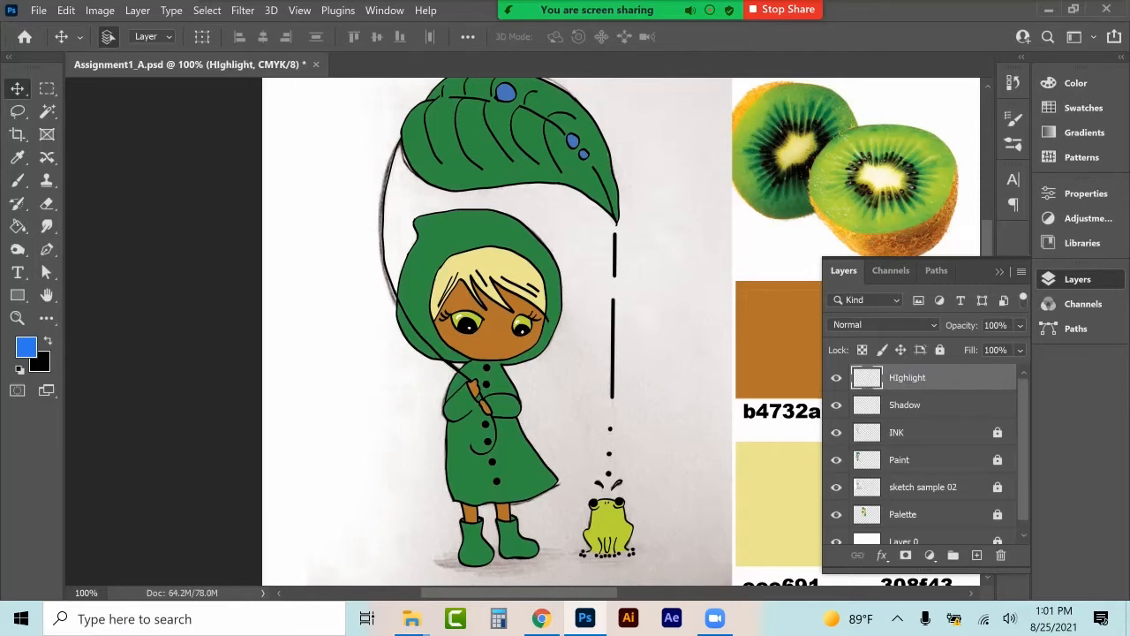
left_click(999, 272)
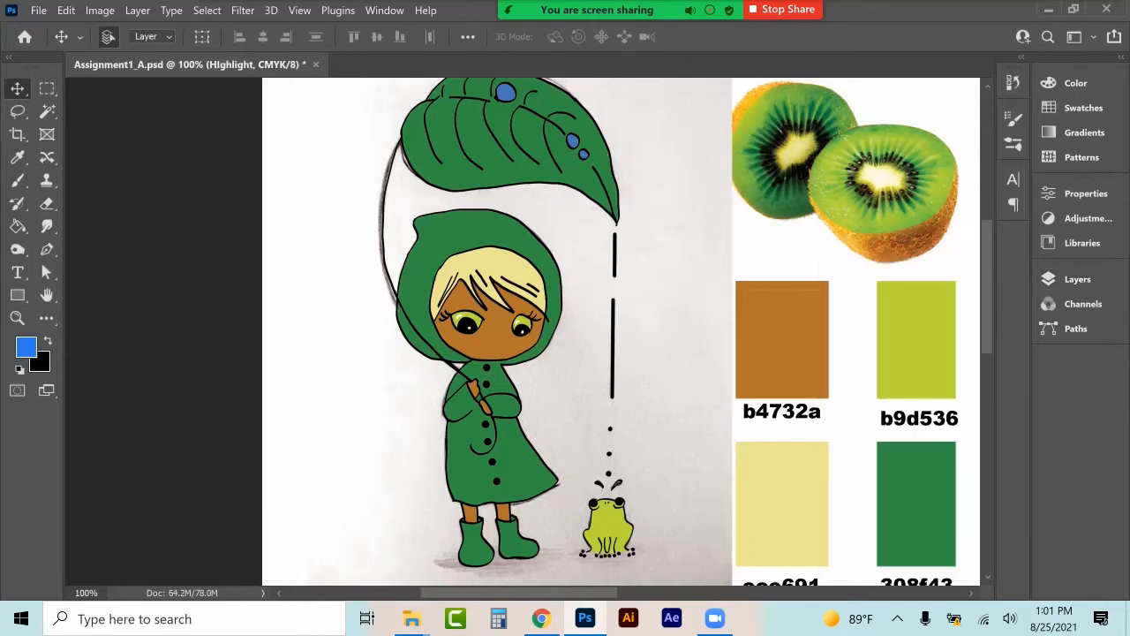
key("d")
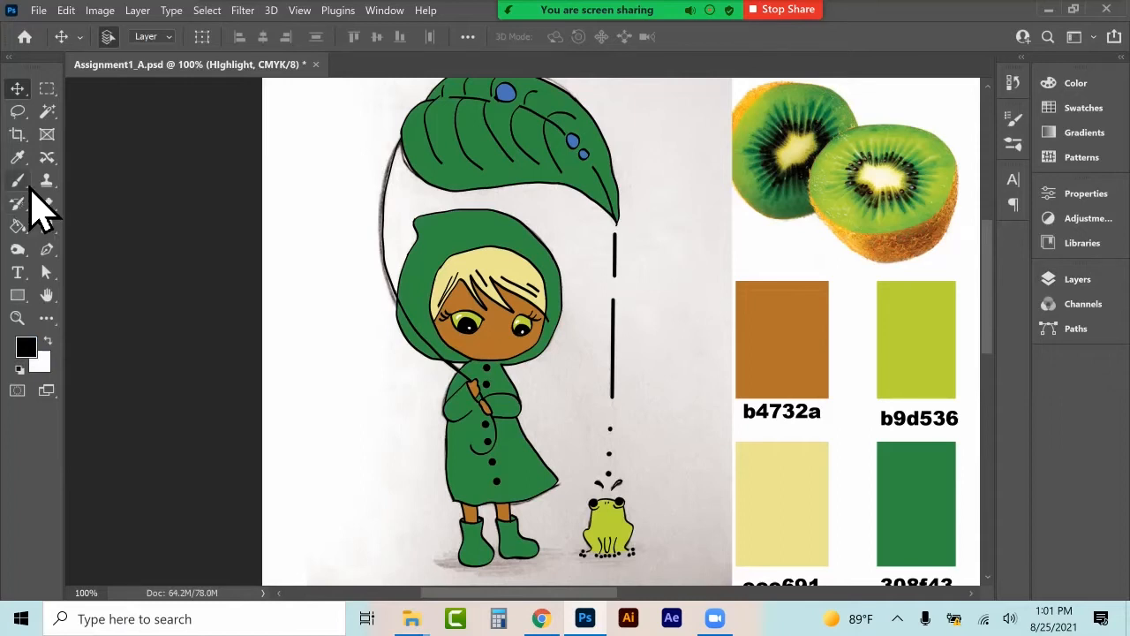
Select all the green areas of the drawing with the Magic Wand at tolerance 25 on the Paint layer.
right_click(46, 110)
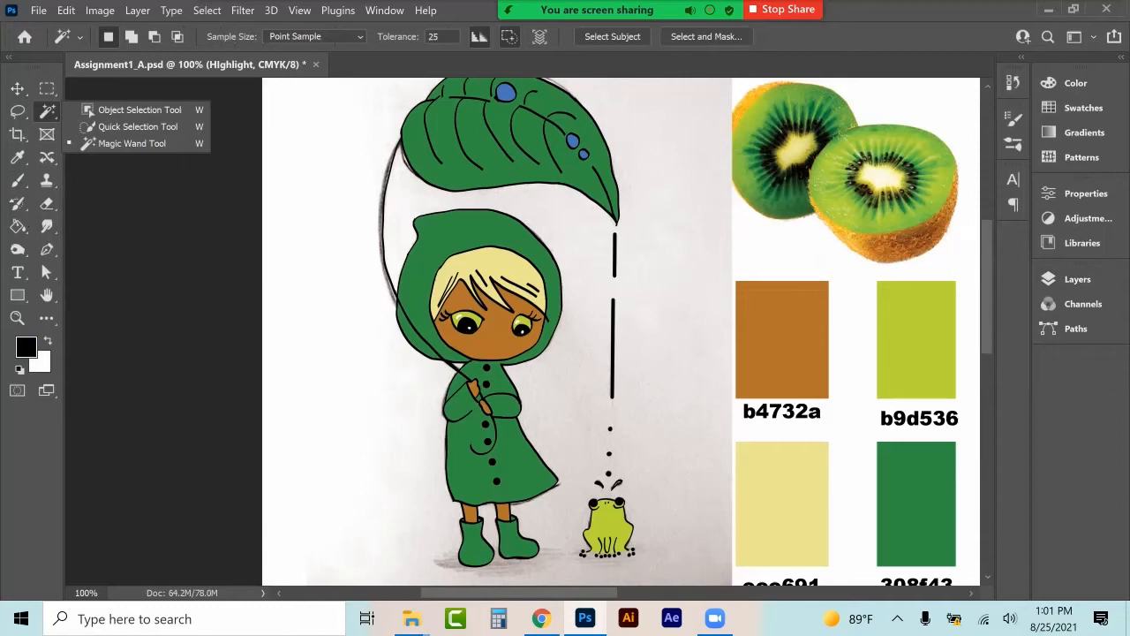
left_click(1072, 278)
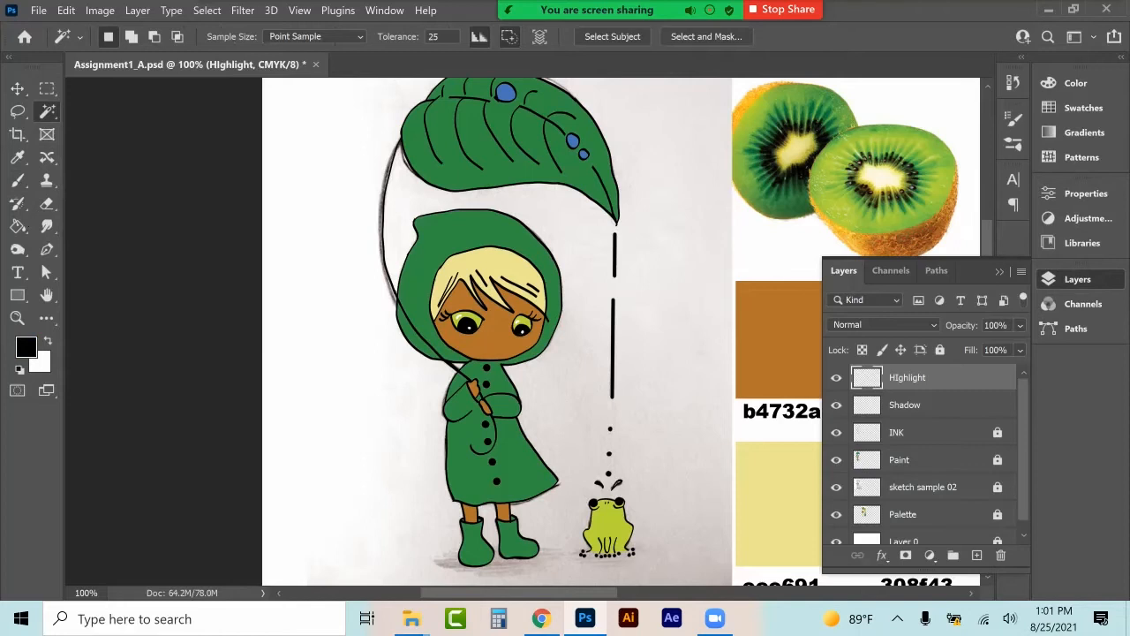
left_click(918, 405)
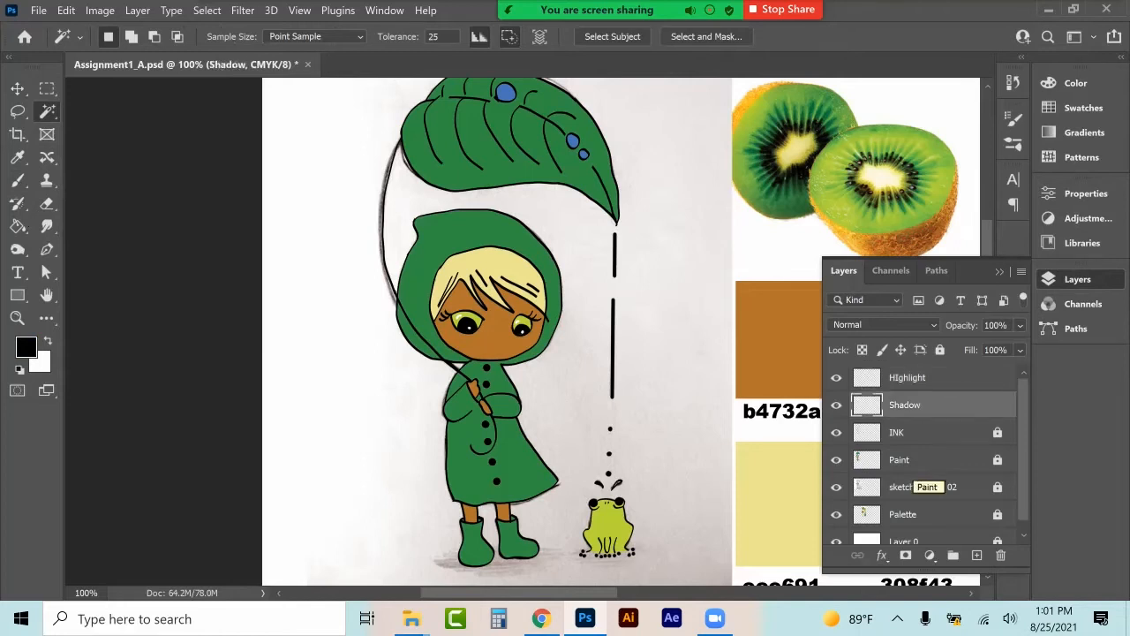
left_click(910, 460)
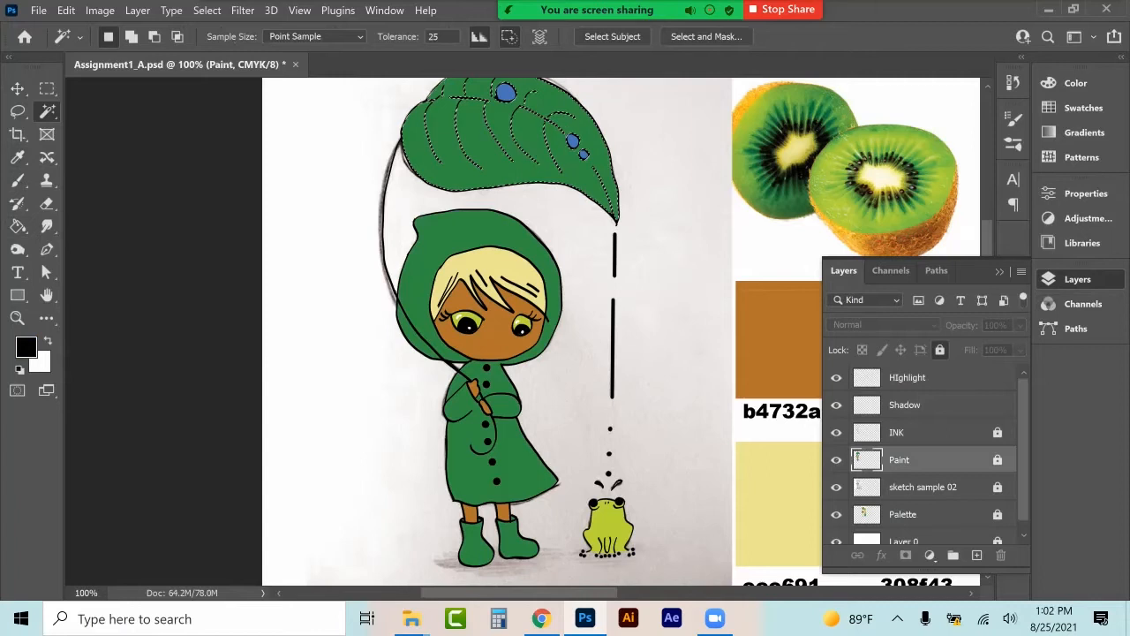
left_click(533, 150)
key("ctrl+d")
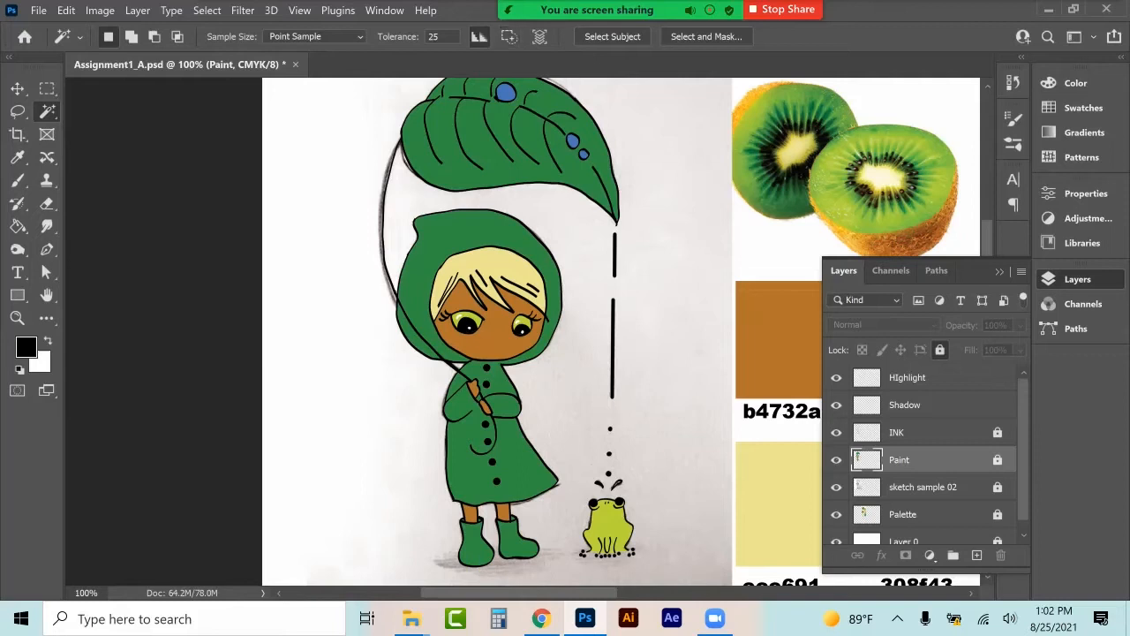
left_click(482, 231)
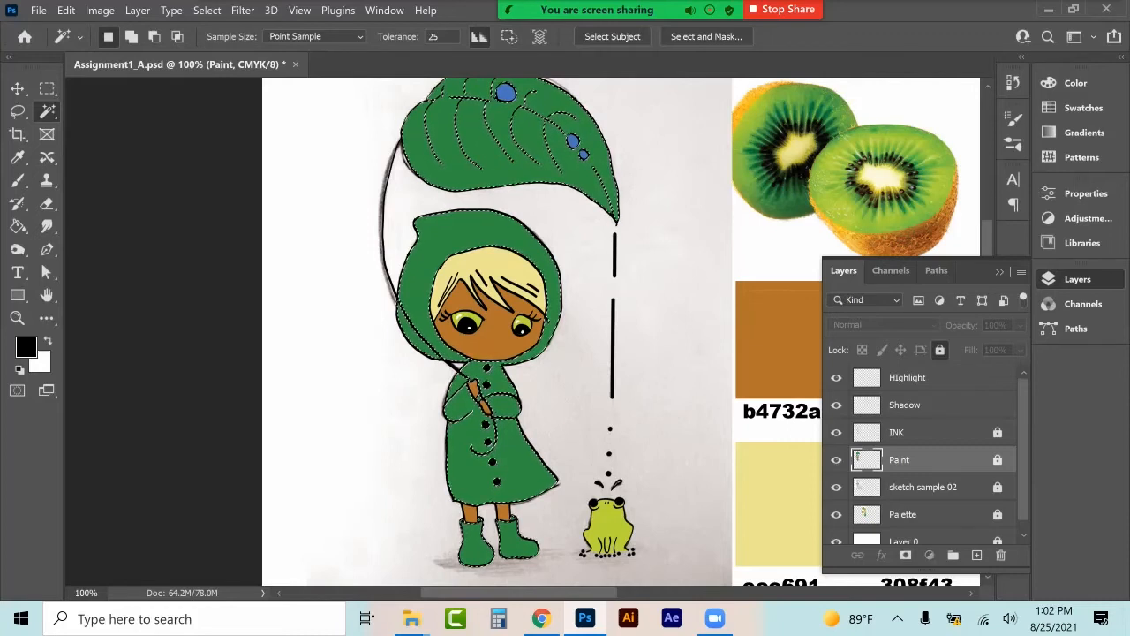
Set up a soft brush for the Shadow layer with 174 px size, 13% hardness and 63% opacity.
left_click(904, 404)
left_click(17, 180)
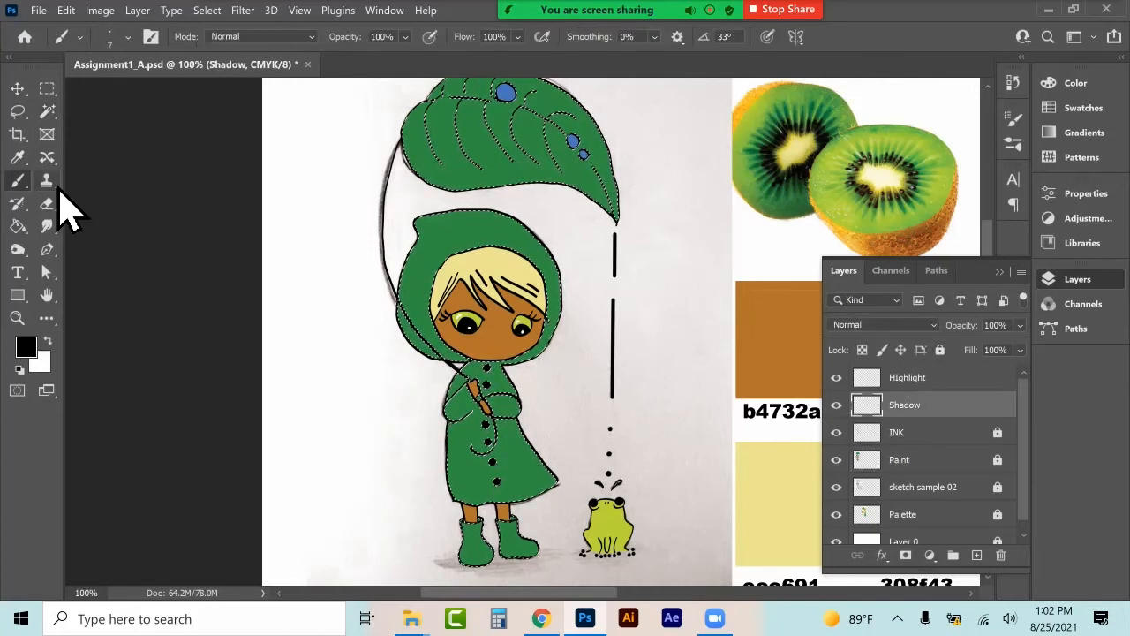
left_click(128, 36)
left_click_drag(200, 137, 123, 141)
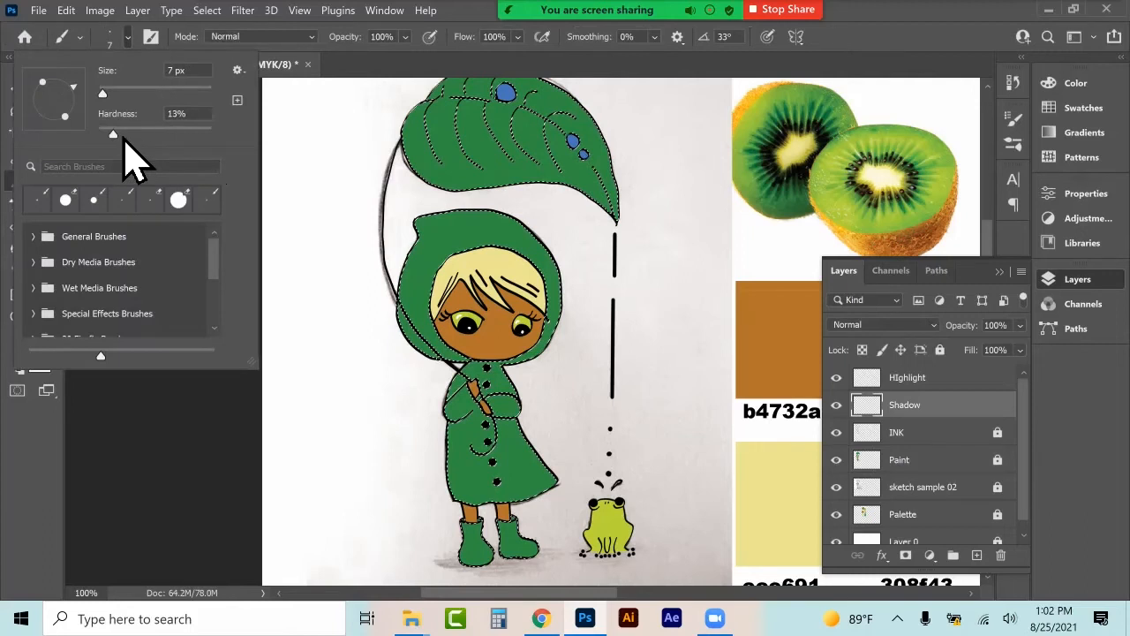
left_click_drag(103, 93, 125, 94)
key("Up")
key("Up")
key("Up")
key("Up")
key("Up")
key("Up")
key("Up")
key("Up")
key("Up")
key("Up")
key("Up")
key("Up")
key("Up")
key("Up")
key("Up")
key("Up")
key("Up")
key("Up")
key("Up")
key("Up")
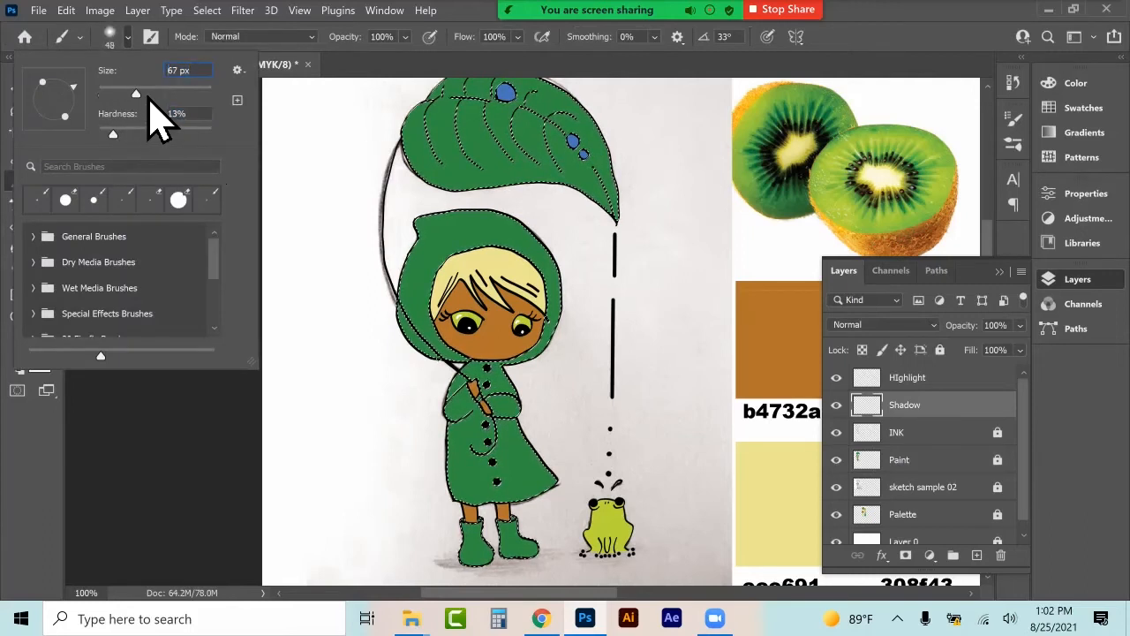
left_click_drag(168, 93, 176, 93)
key("Return")
left_click_drag(466, 57, 450, 56)
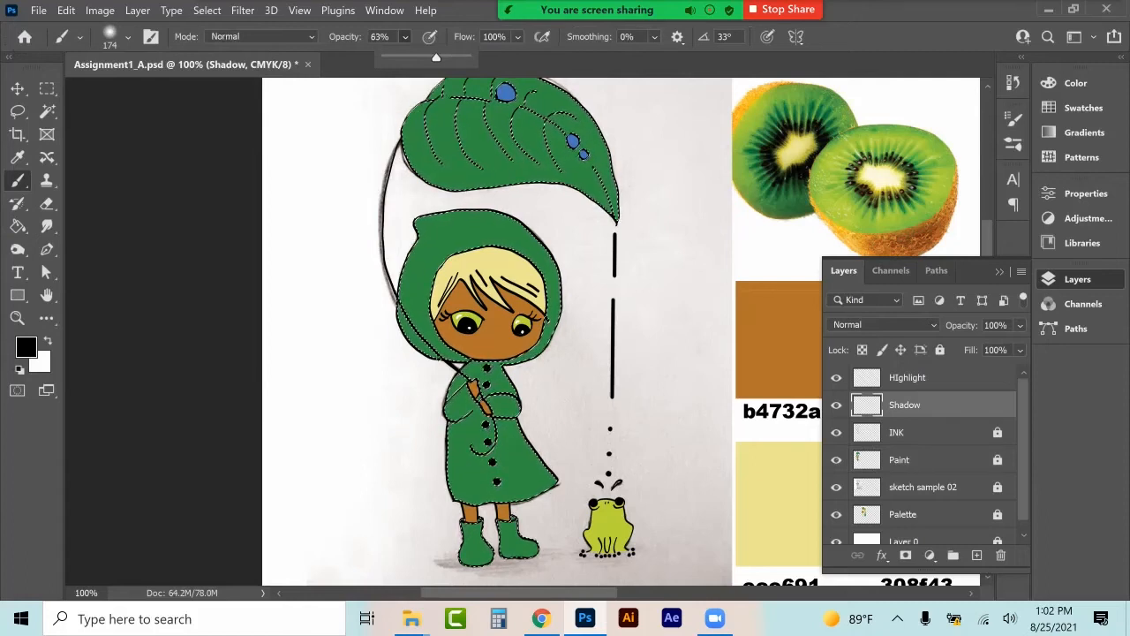
Brush black shadows along the edges of the leaf, hood, coat and boots, keeping the Shadow layer's opacity at 100%.
left_click(404, 190)
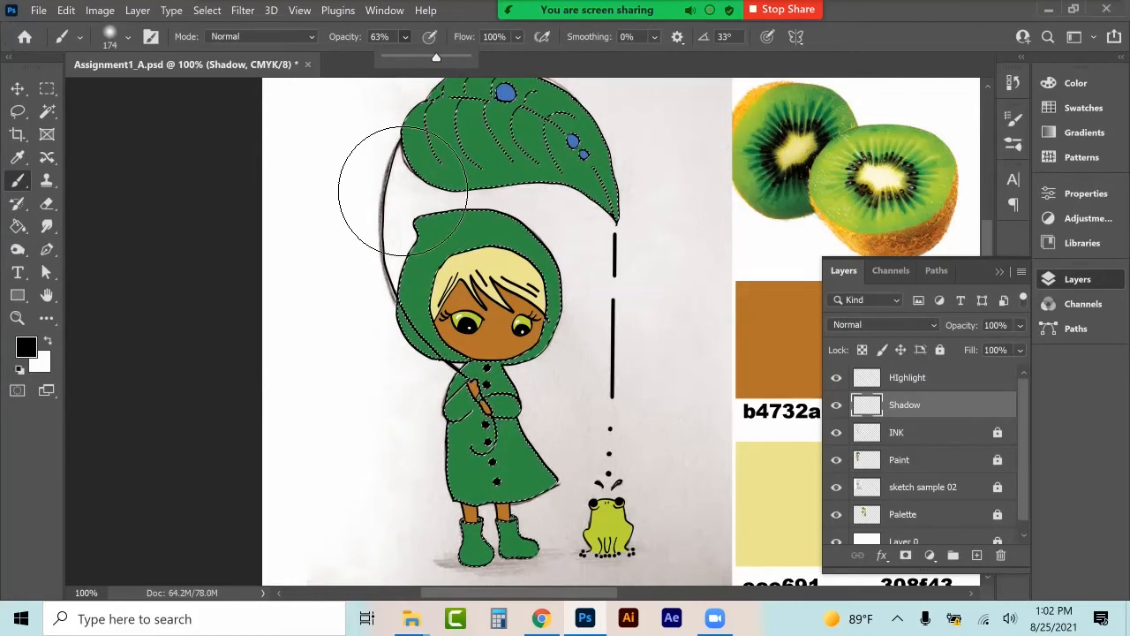
left_click_drag(403, 171, 402, 142)
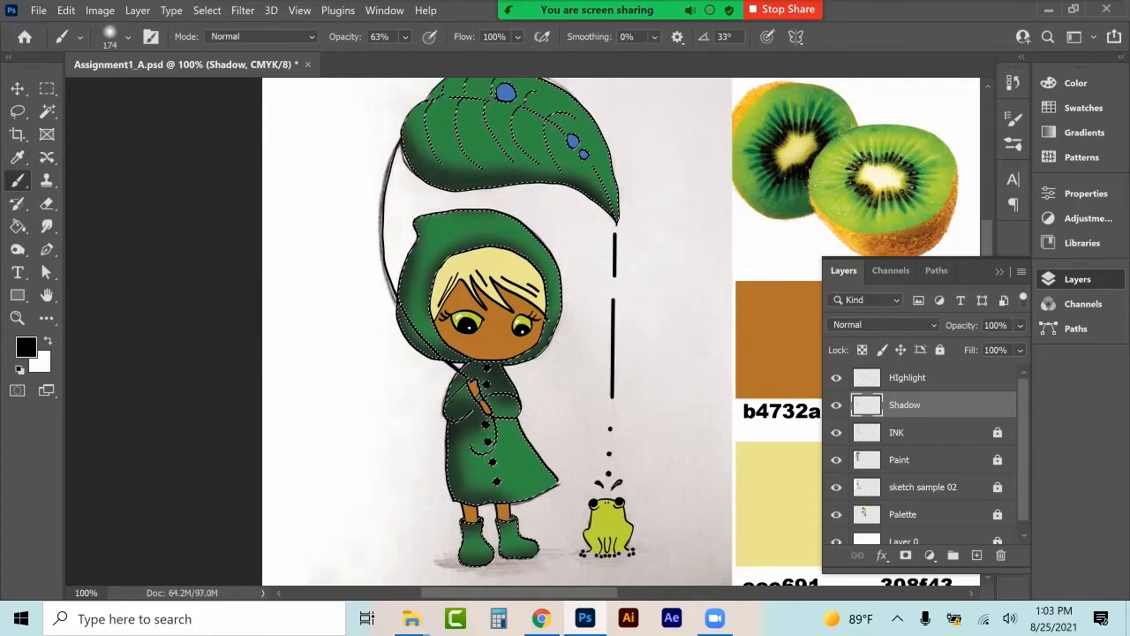
left_click(1020, 324)
mouse_move(1023, 346)
left_mouse_down()
mouse_move(977, 346)
mouse_move(1018, 346)
left_mouse_up()
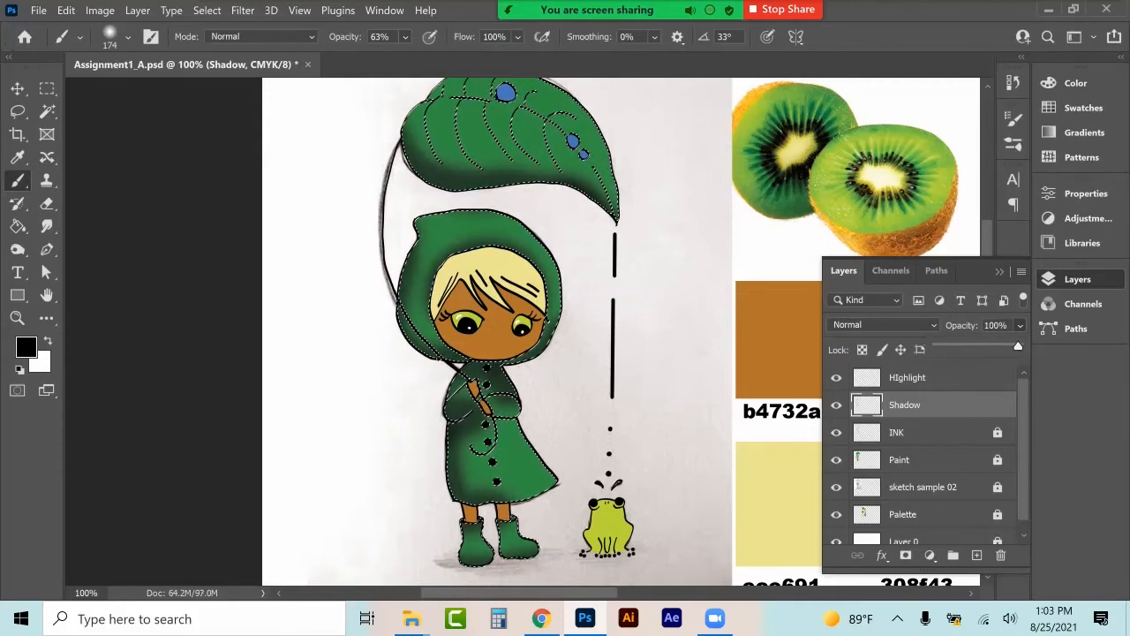
Lasso everything except the leaf's upper half out of the selection, shade that half along the midrib, and deselect.
scroll(529, 309, "up", 3)
left_click(26, 117)
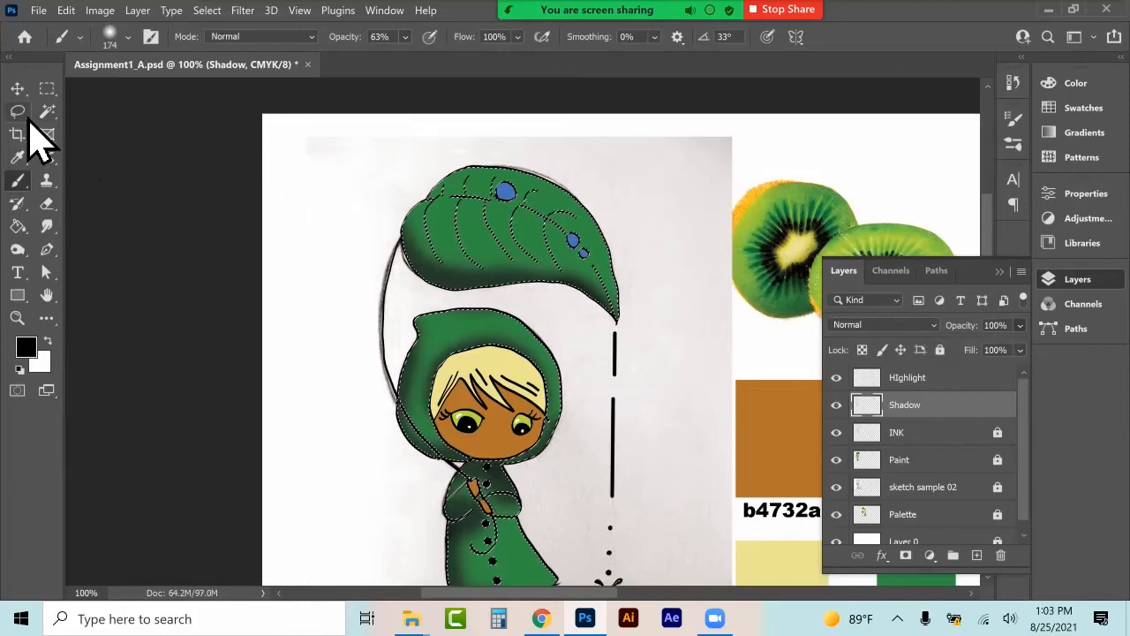
left_click(26, 117)
scroll(530, 335, "down", 2)
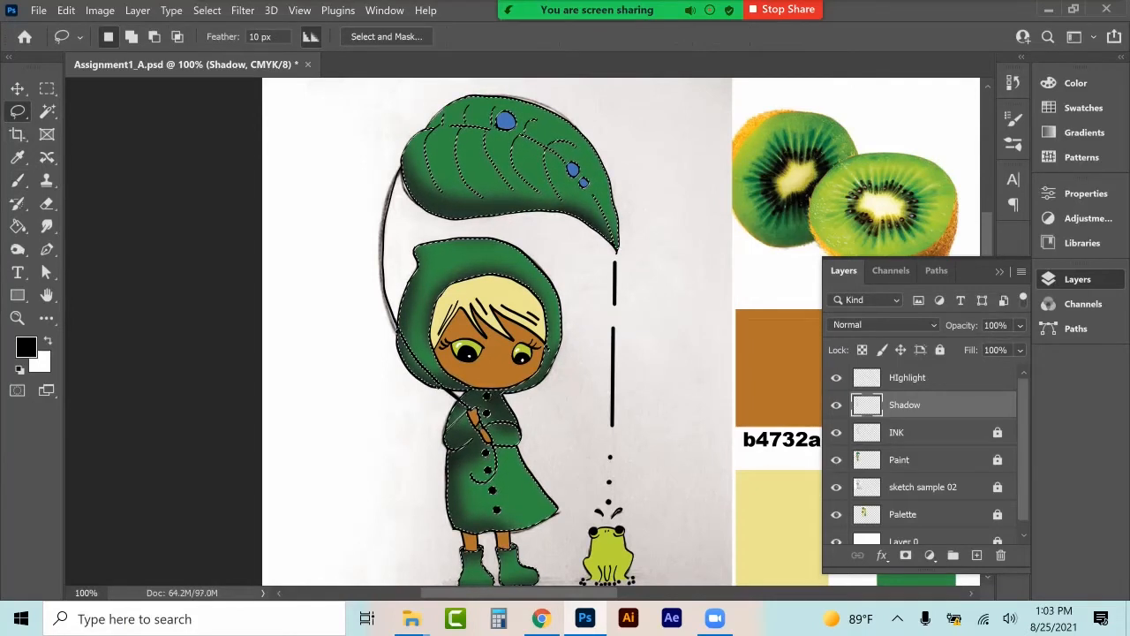
left_click(155, 37)
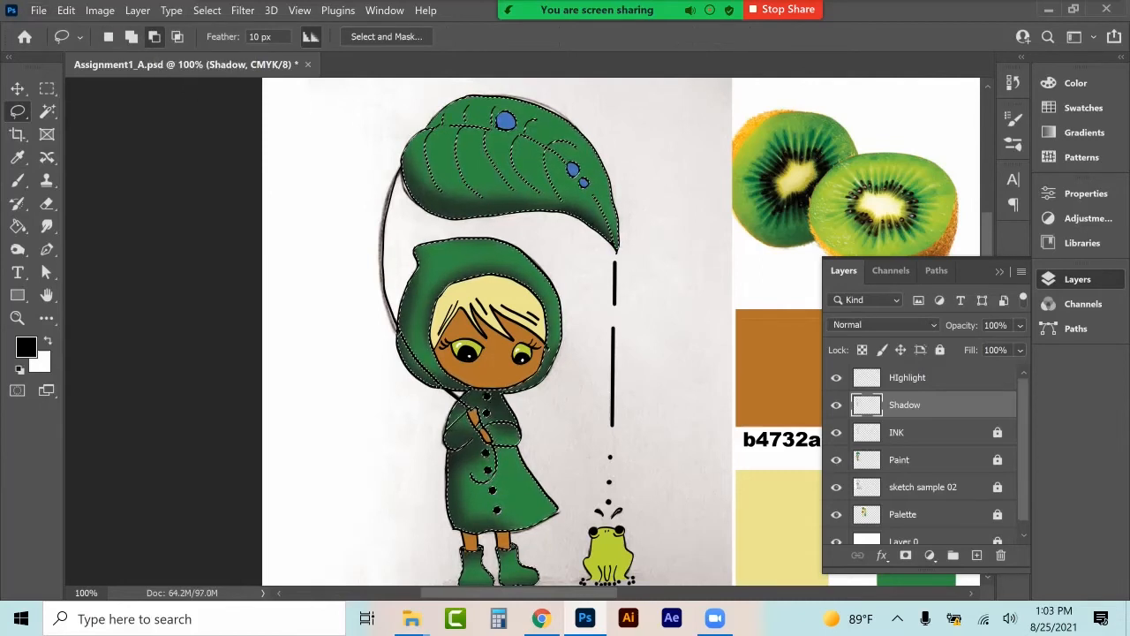
left_click_drag(409, 135, 425, 129)
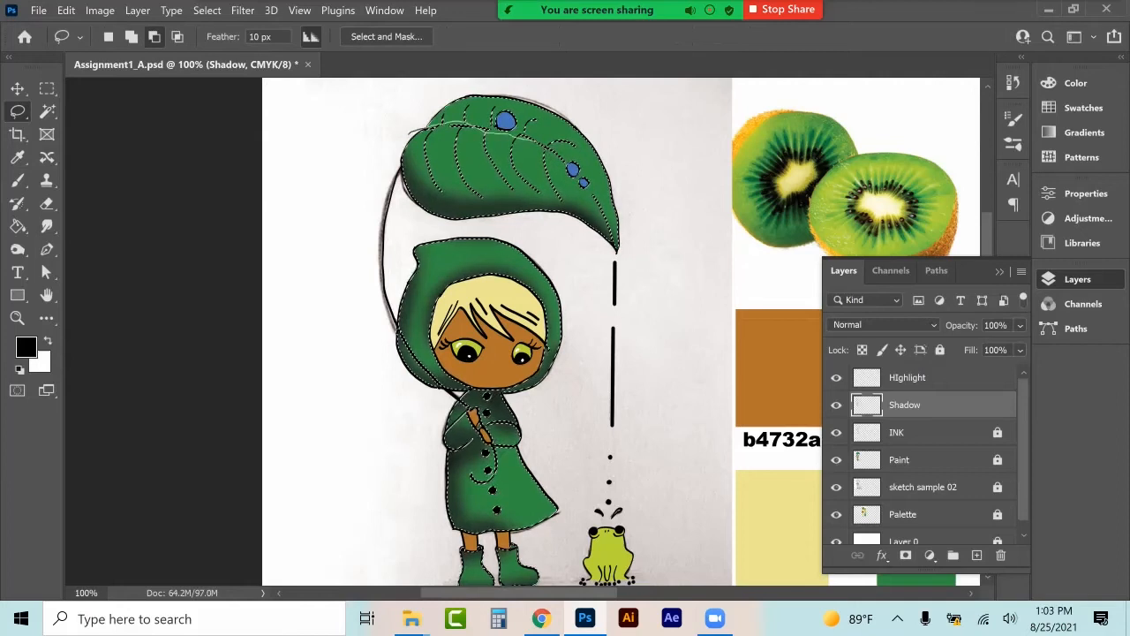
mouse_move(618, 256)
left_mouse_down()
mouse_move(656, 574)
mouse_move(333, 527)
mouse_move(319, 405)
mouse_move(336, 158)
left_mouse_up()
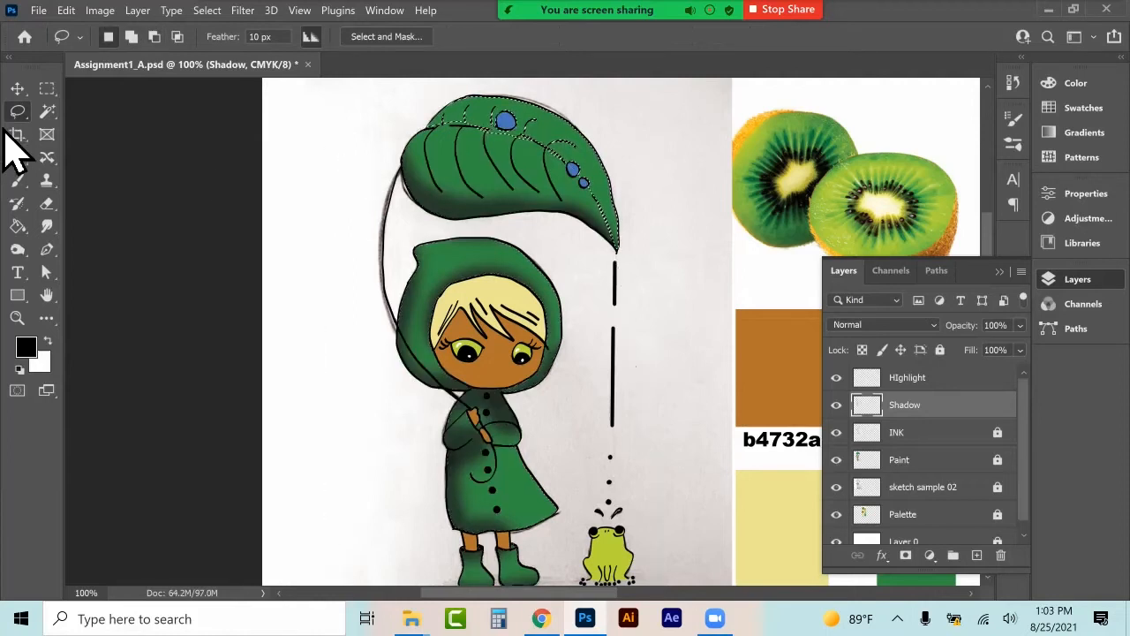
left_click(18, 180)
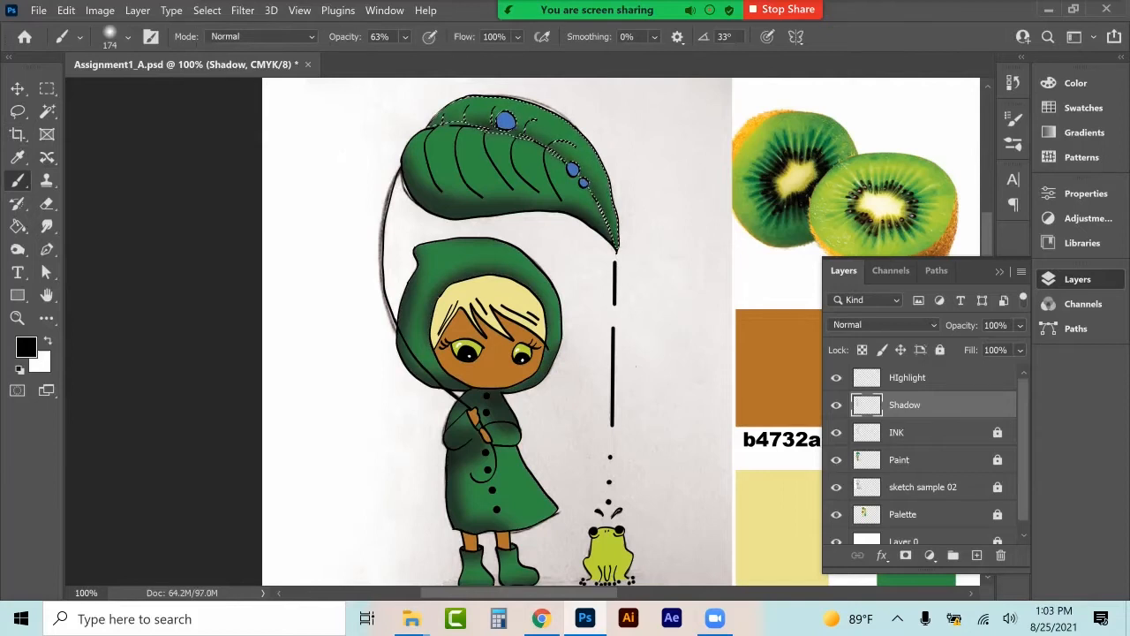
left_click(47, 88)
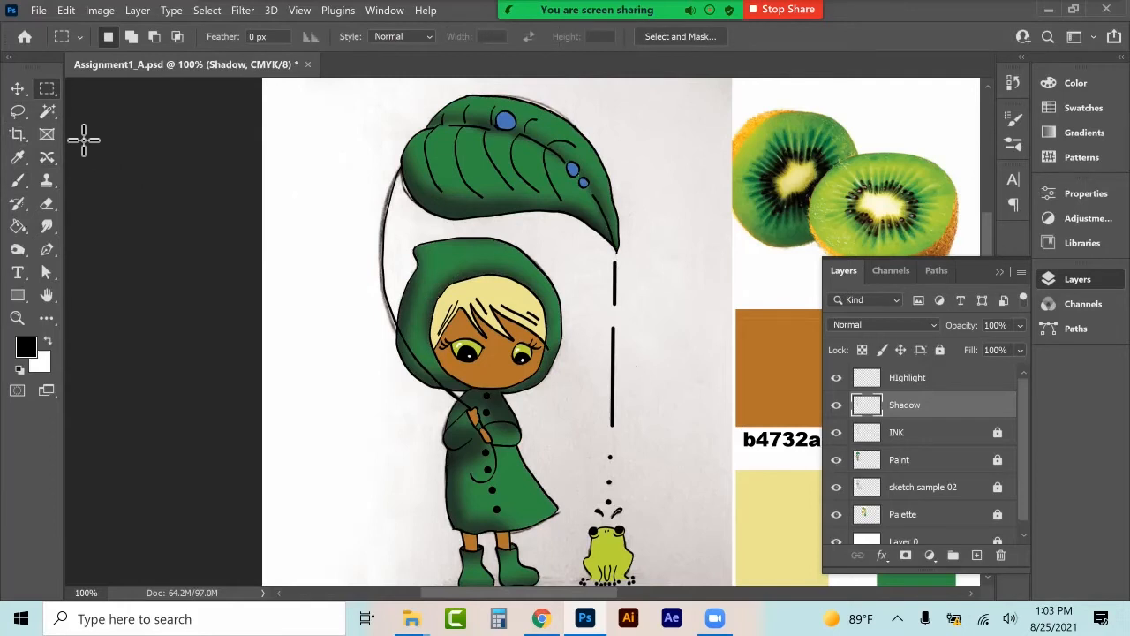
Reselect the drawing's green areas with the Magic Wand on the Paint layer.
left_click(46, 111)
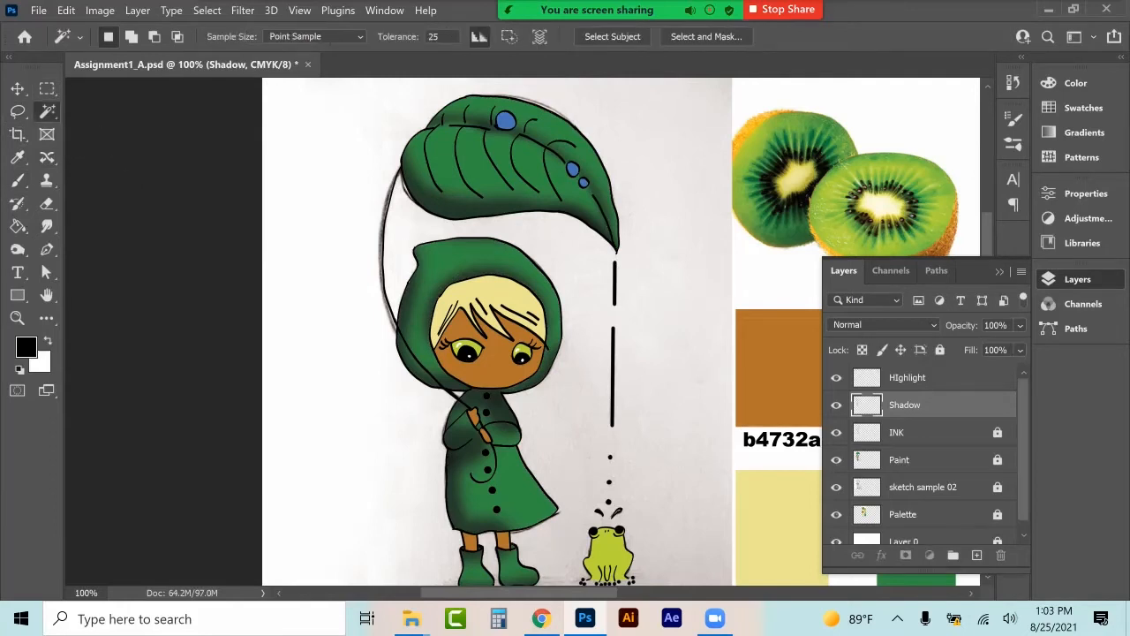
left_click(914, 460)
left_click(519, 485)
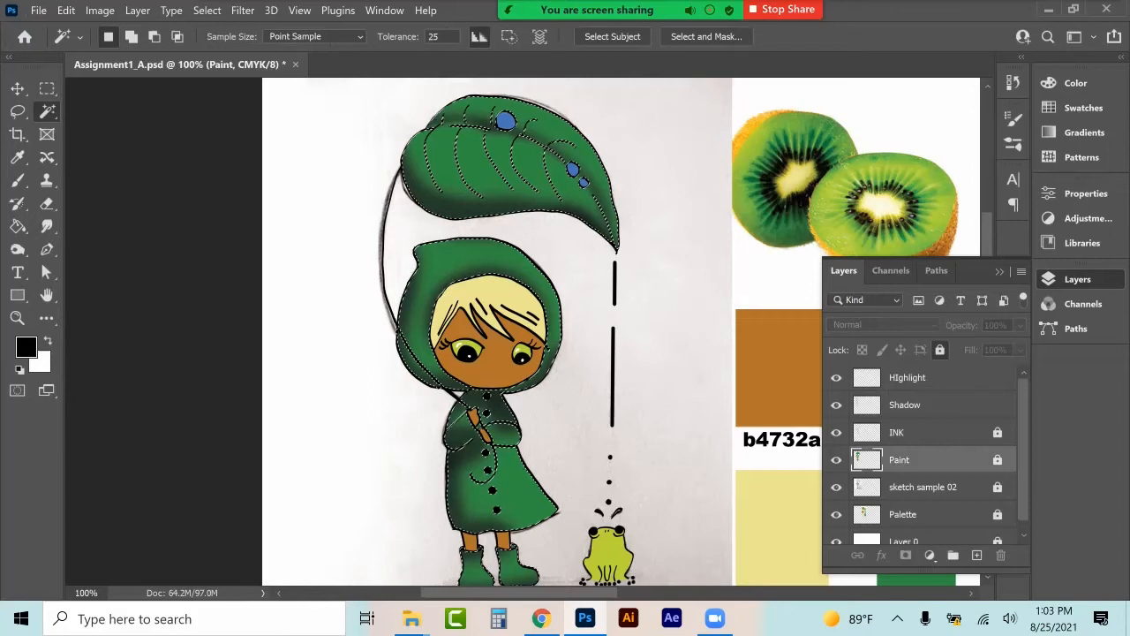
Brush white highlights onto the leaf, hood, sleeves, coat and boots on the HIghlight layer.
left_click(907, 377)
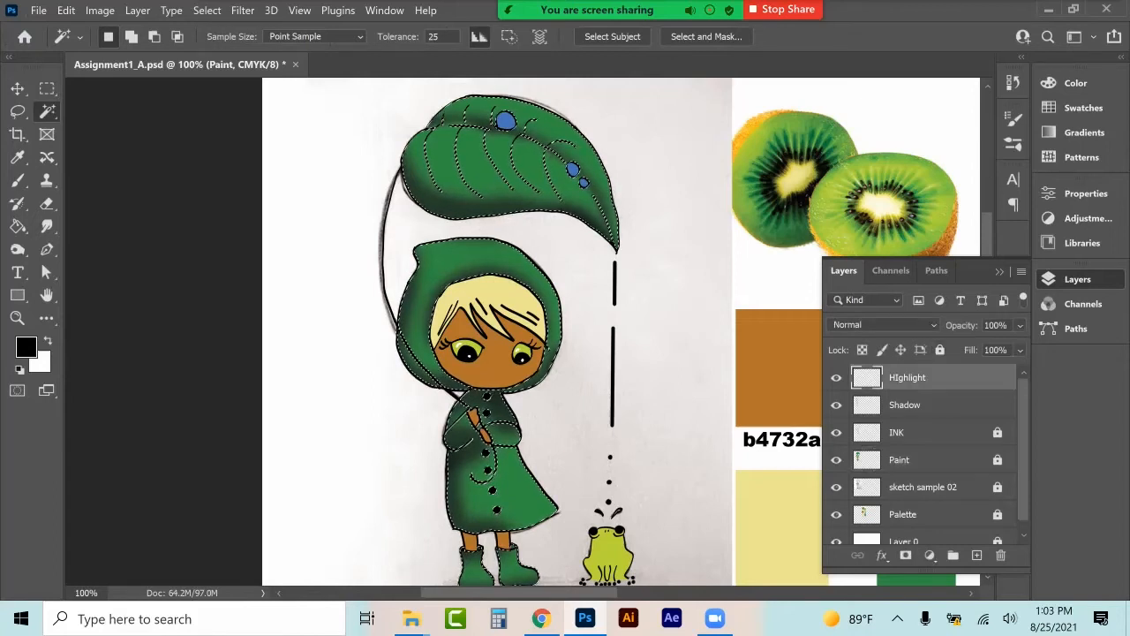
key("x")
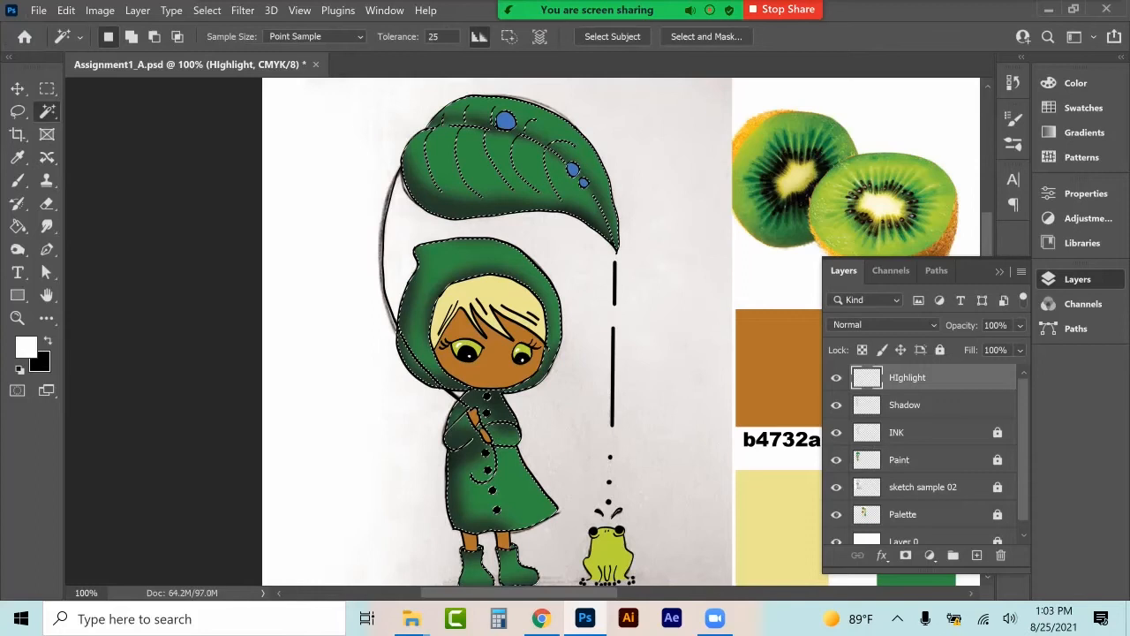
left_click(17, 180)
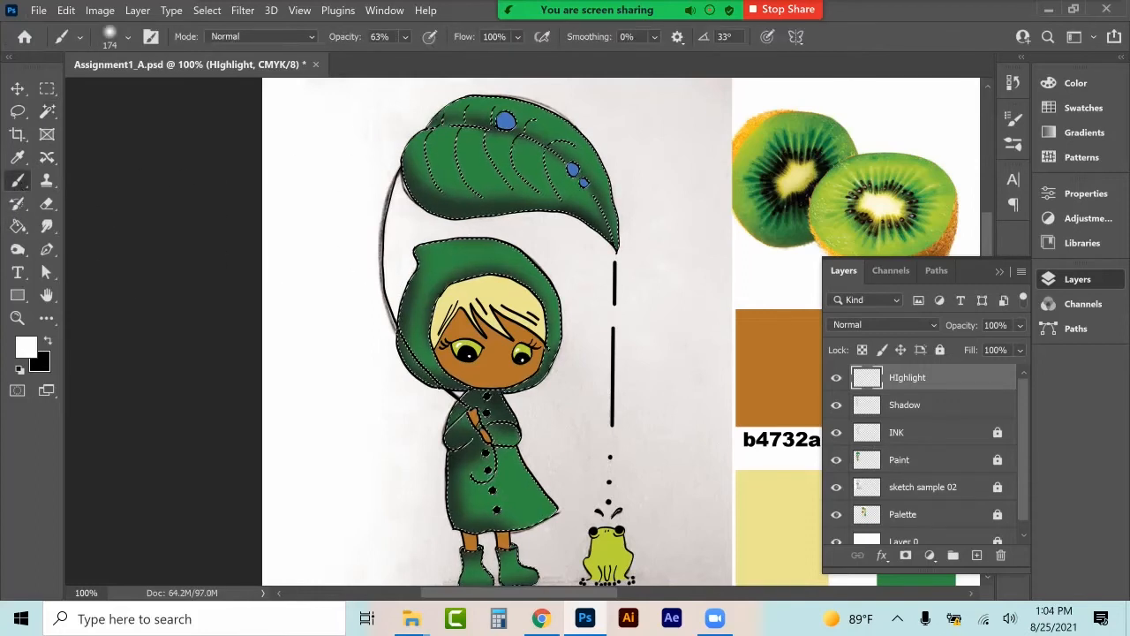
left_click_drag(467, 149, 390, 159)
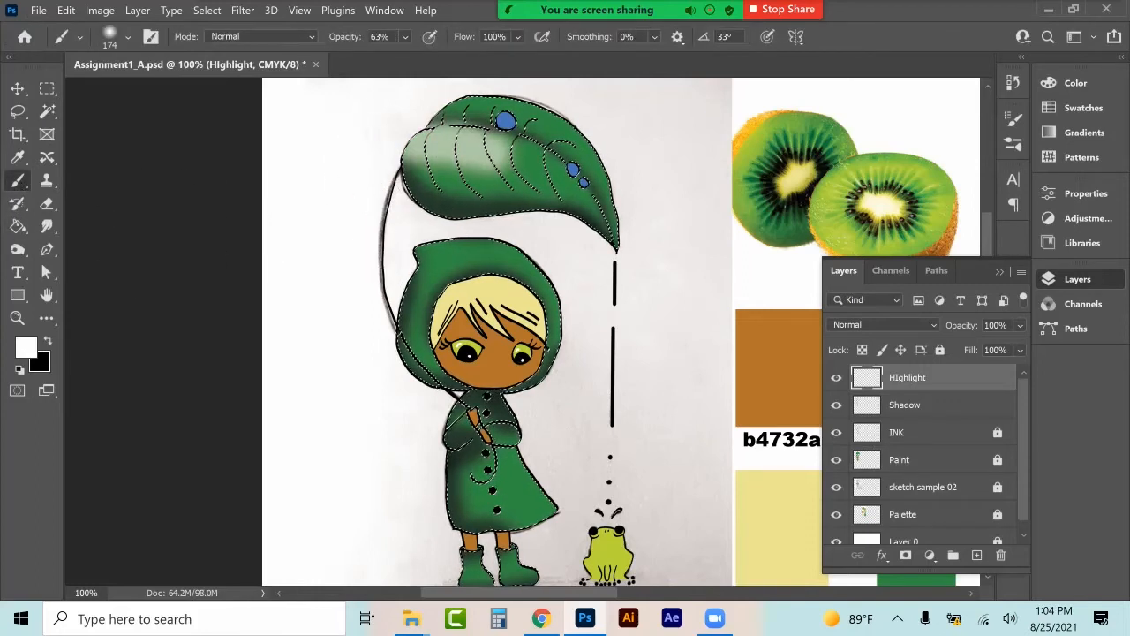
left_click_drag(521, 141, 556, 188)
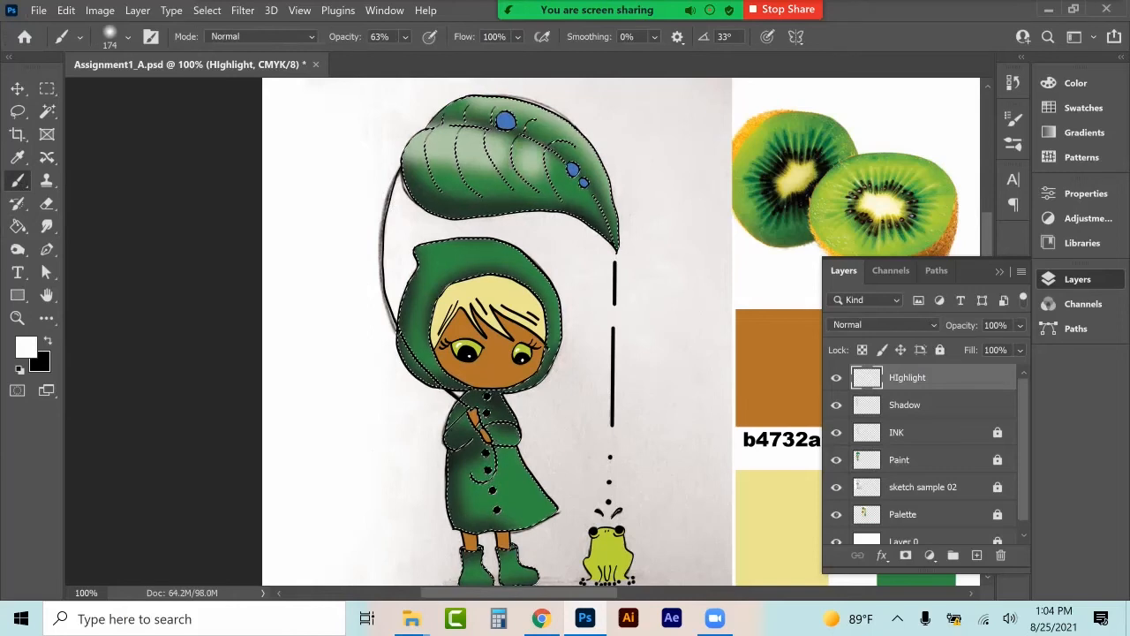
left_click(465, 247)
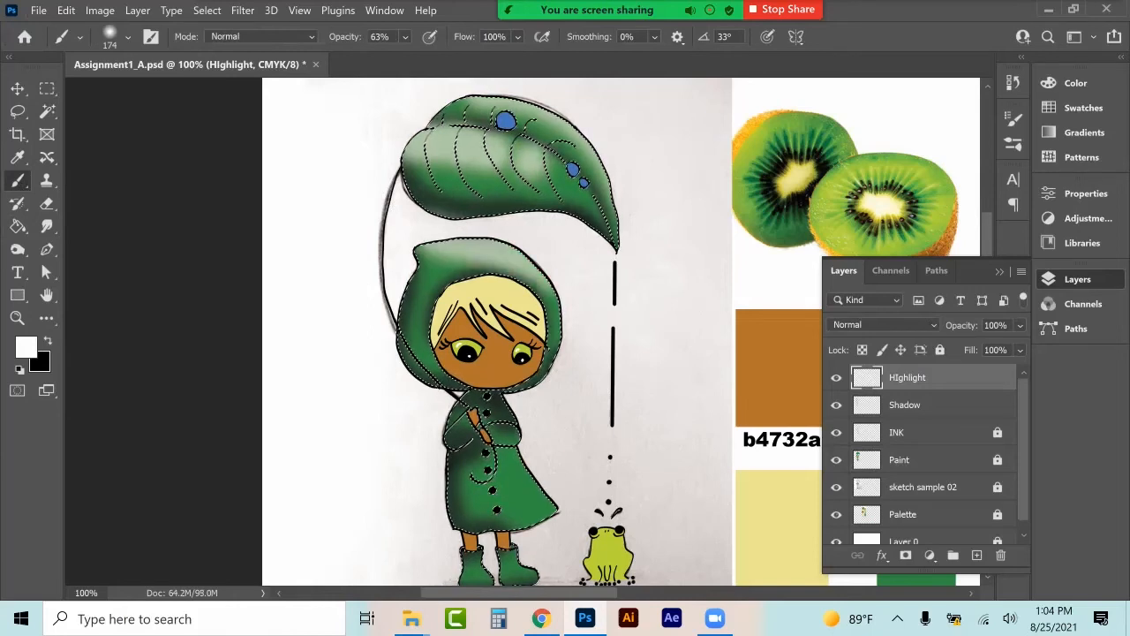
left_click(510, 409)
left_click(457, 421)
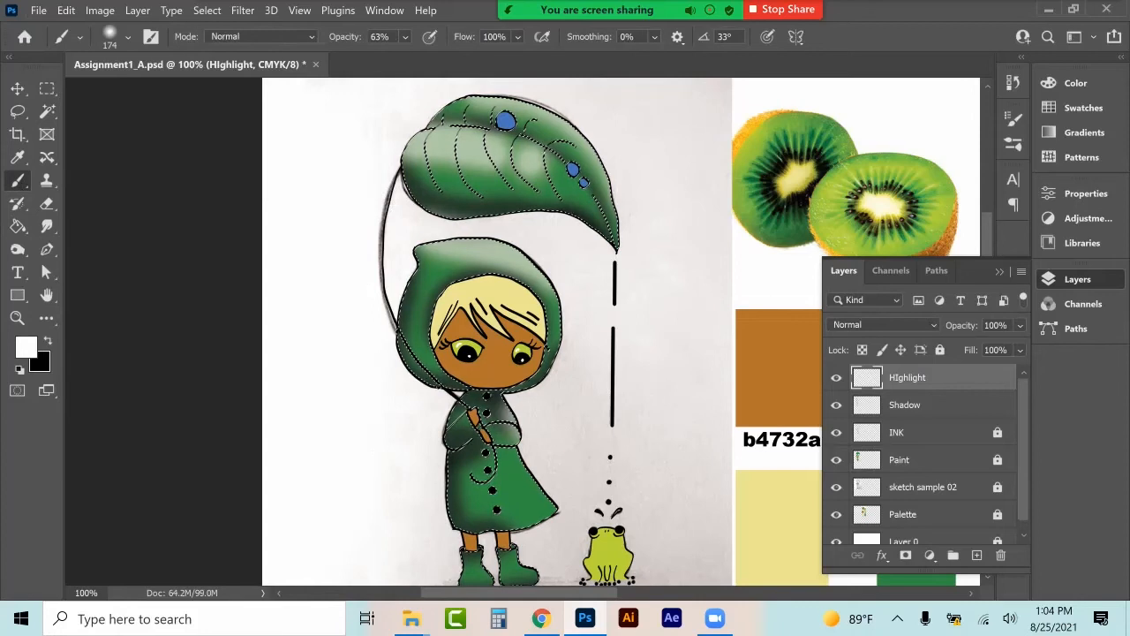
scroll(611, 237, "down", 2)
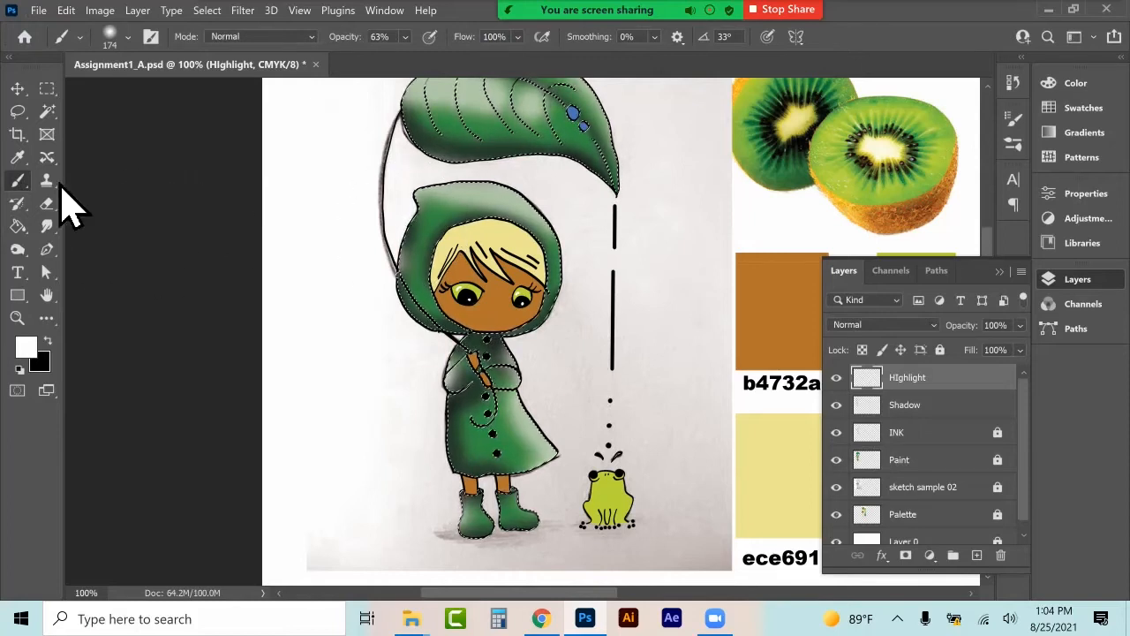
Select the girl's blonde hair with the Magic Wand on the Paint layer.
left_click(47, 112)
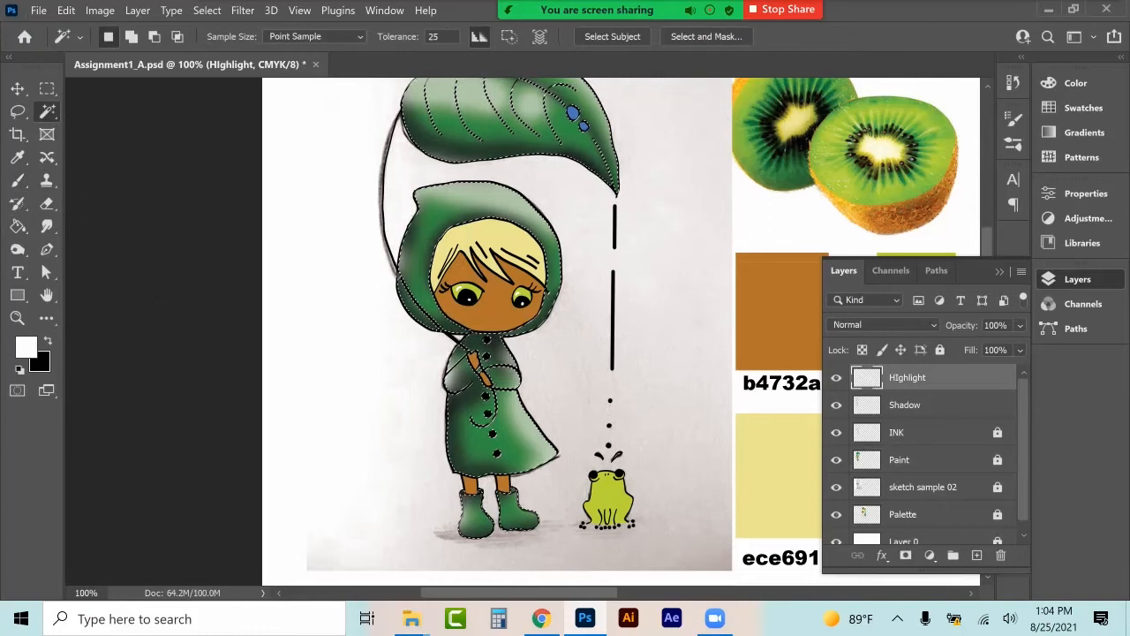
scroll(618, 331, "up", 1)
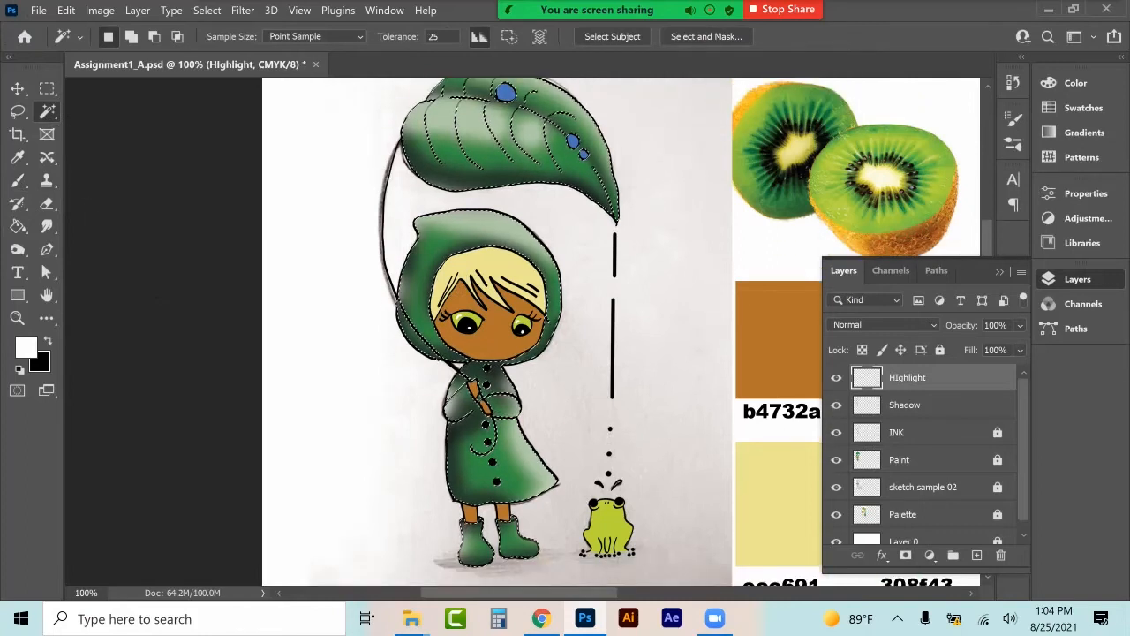
left_click(918, 460)
left_click(493, 270)
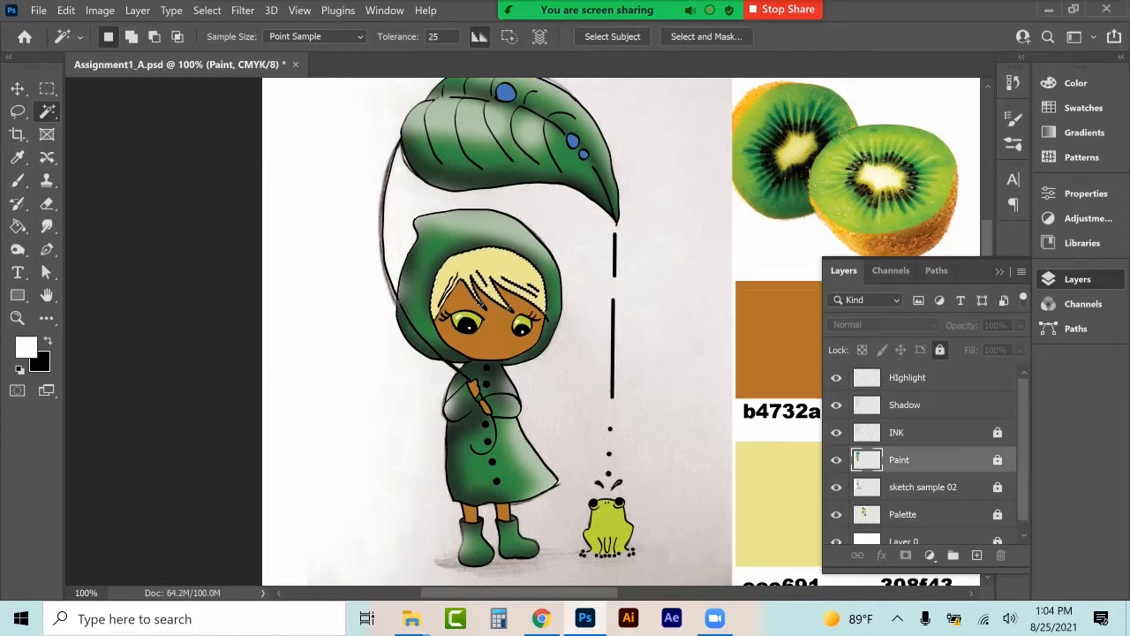
Brush white highlights on the hair on the HIghlight layer and black shading beneath the hood edge on the Shadow layer.
left_click(906, 377)
left_click(17, 180)
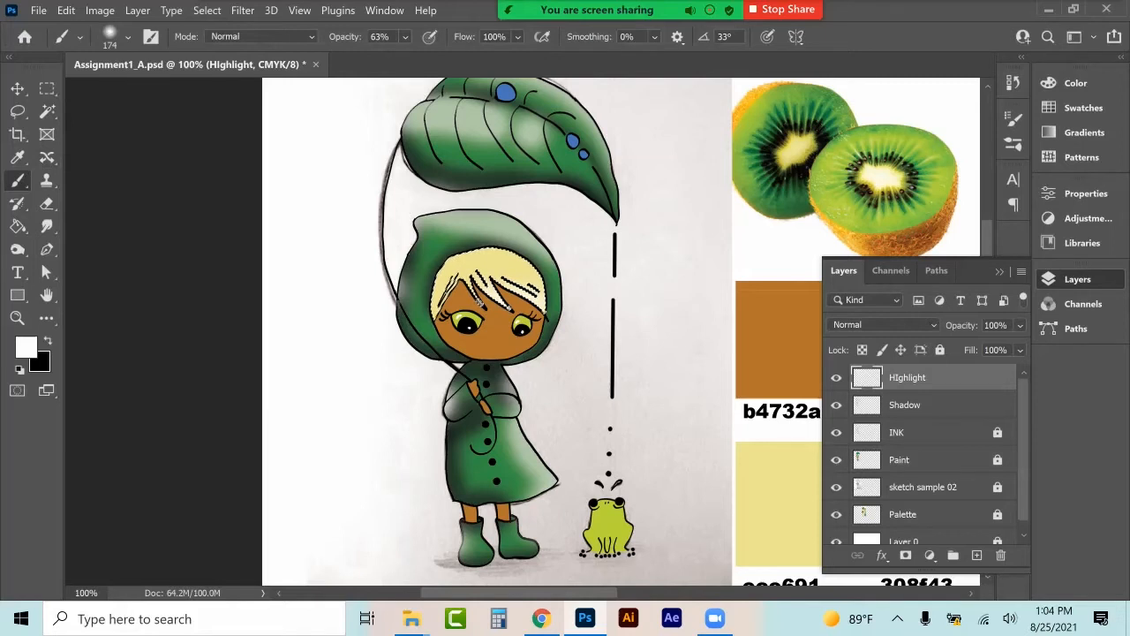
left_click(905, 405)
left_click(47, 340)
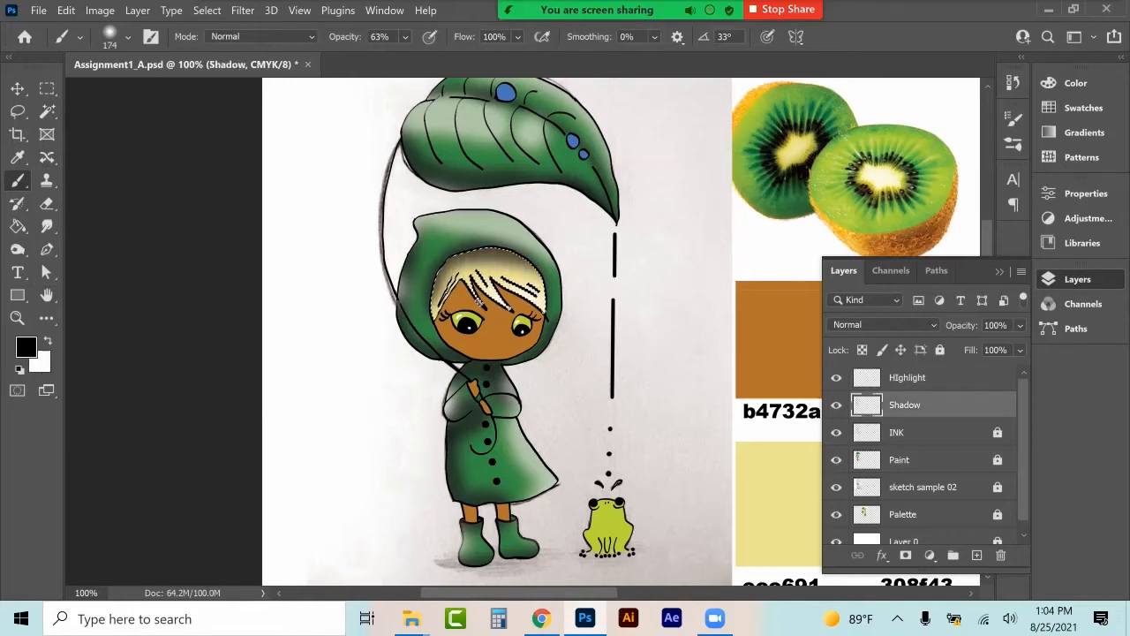
Select the girl's brown skin on the Paint layer, then brush black shading on the Shadow layer and a white face highlight on the HIghlight layer.
left_click(46, 110)
left_click(899, 460)
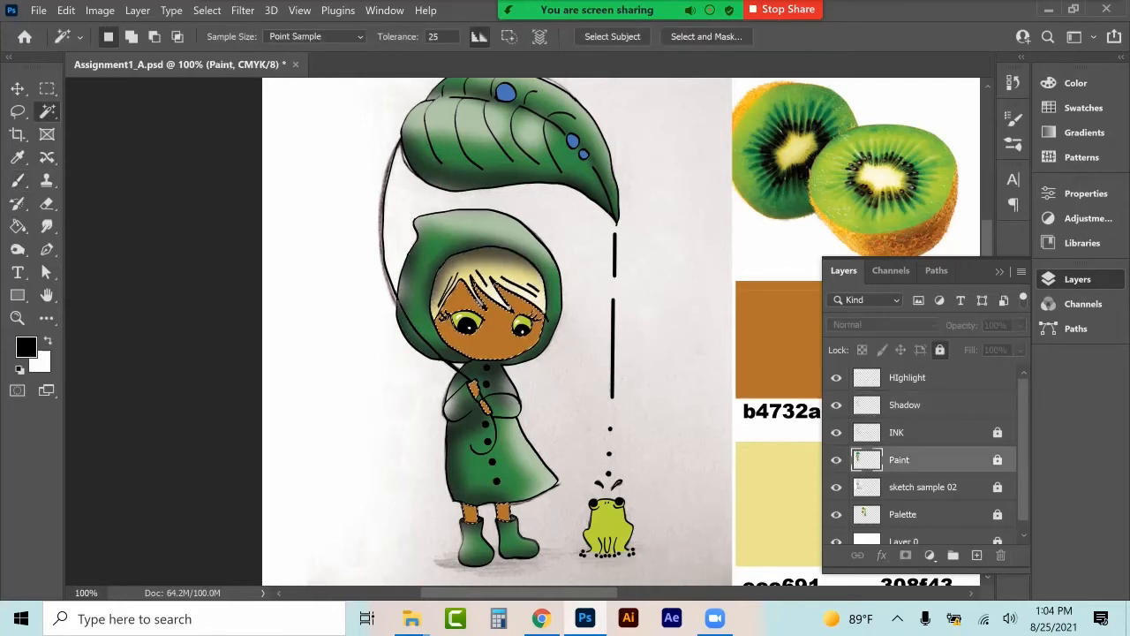
left_click(905, 404)
left_click(18, 181)
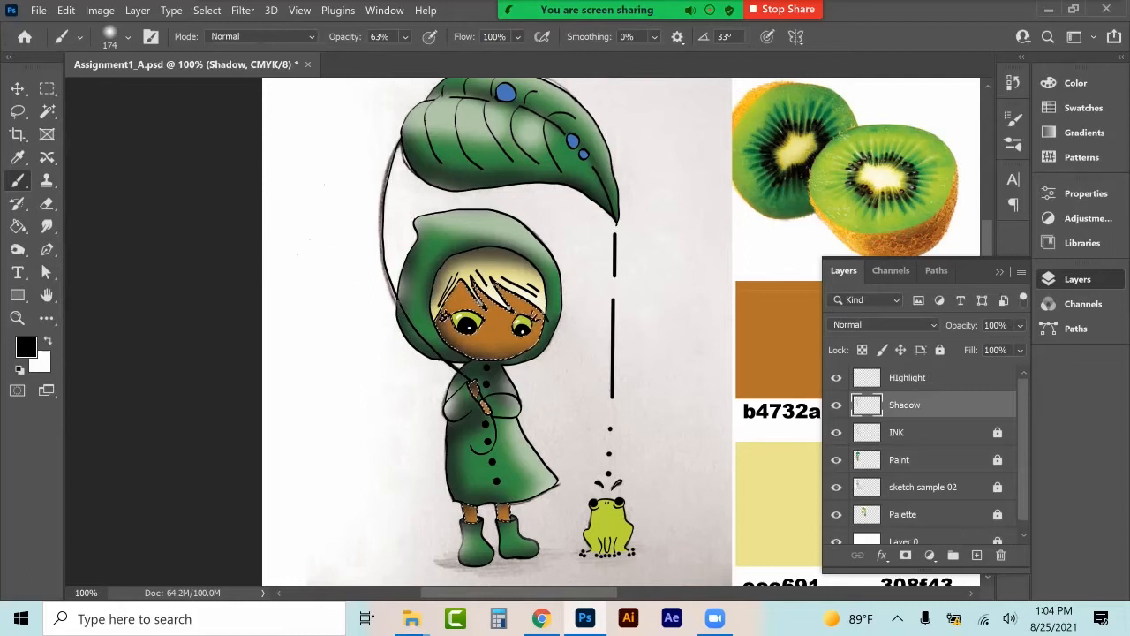
key("alt+bracketright")
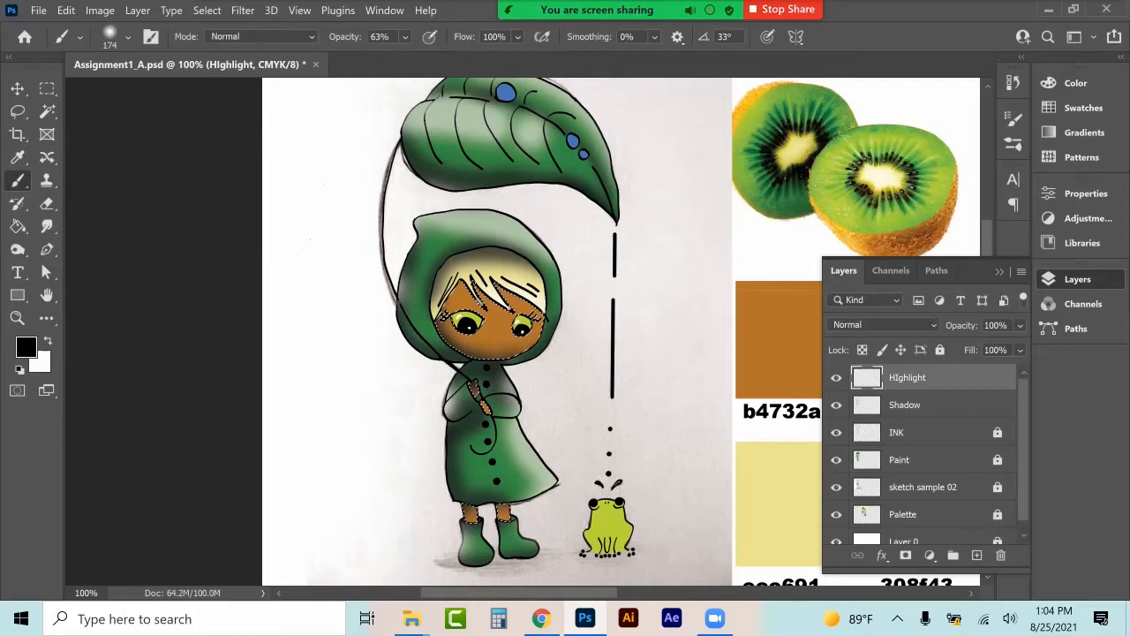
key("x")
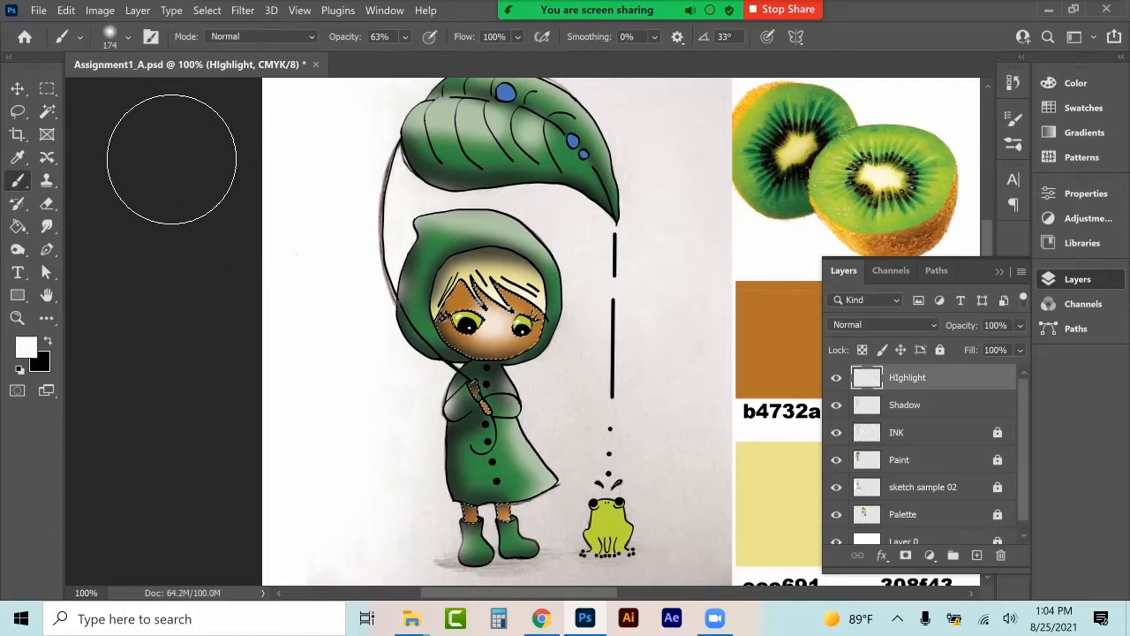
Select the lime green frog and eyes on the Paint layer, then brush white on the HIghlight layer and black on the Shadow layer.
left_click(47, 110)
left_click(900, 460)
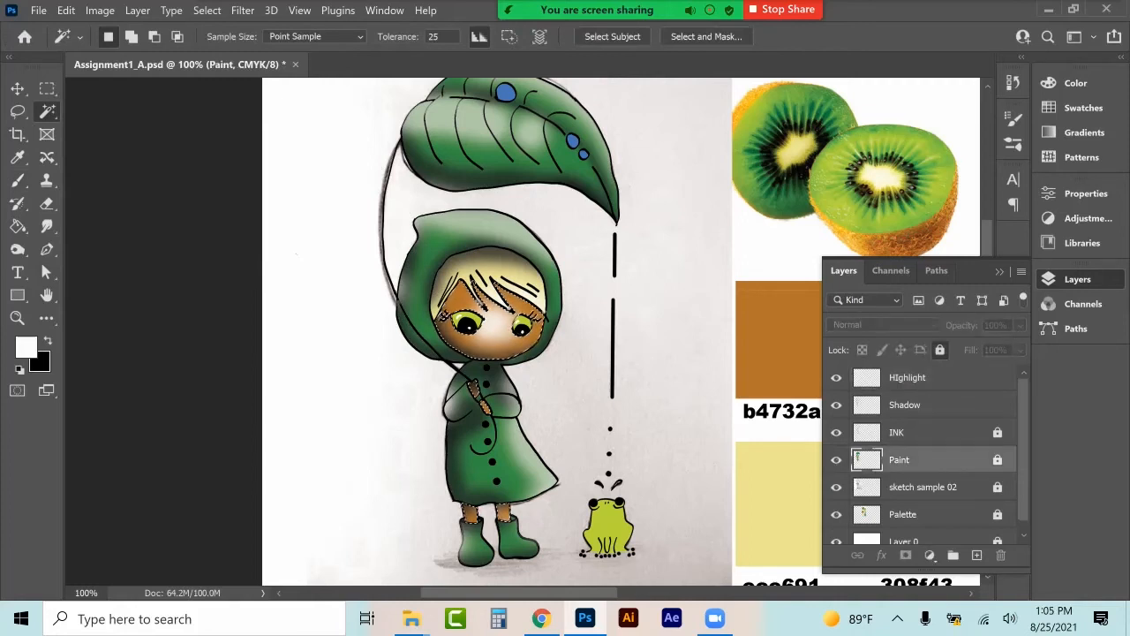
left_click(904, 405)
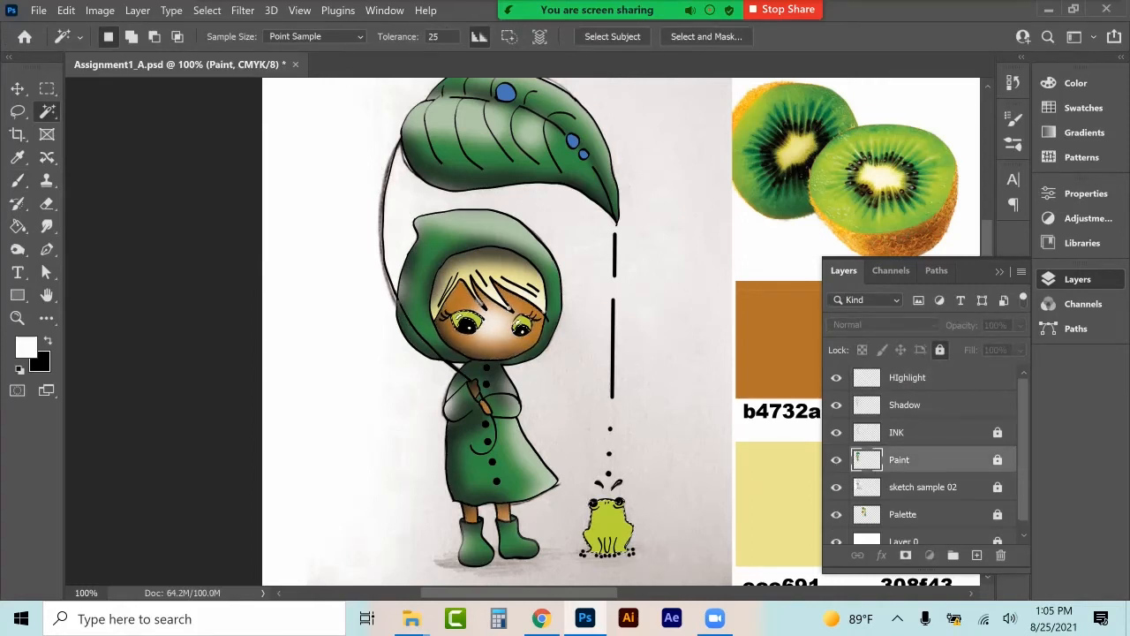
left_click(907, 377)
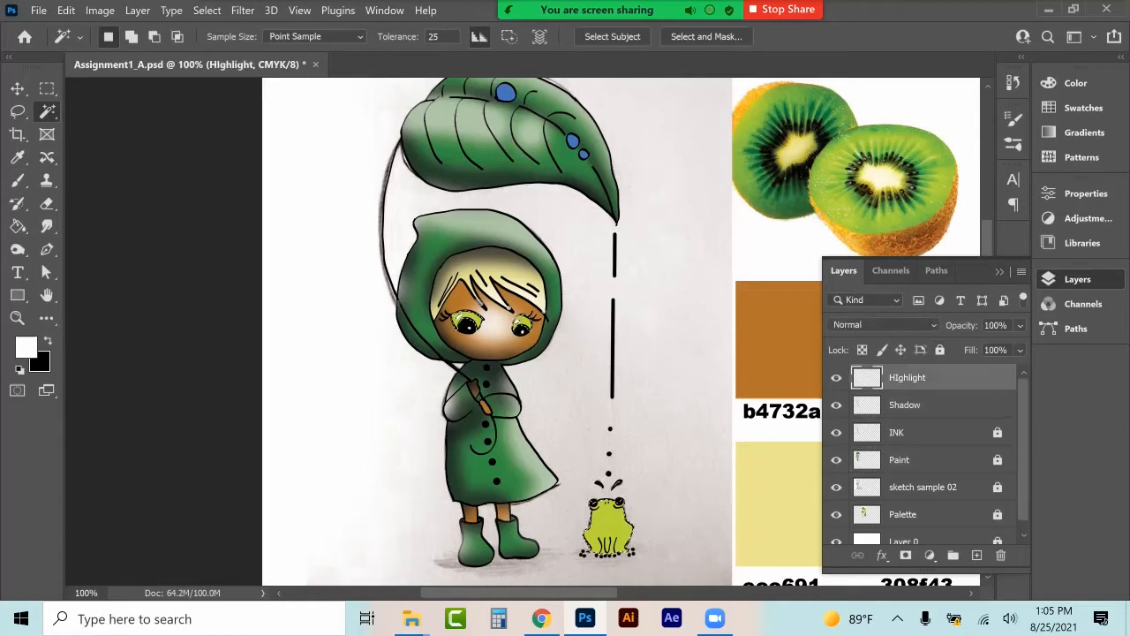
left_click(16, 180)
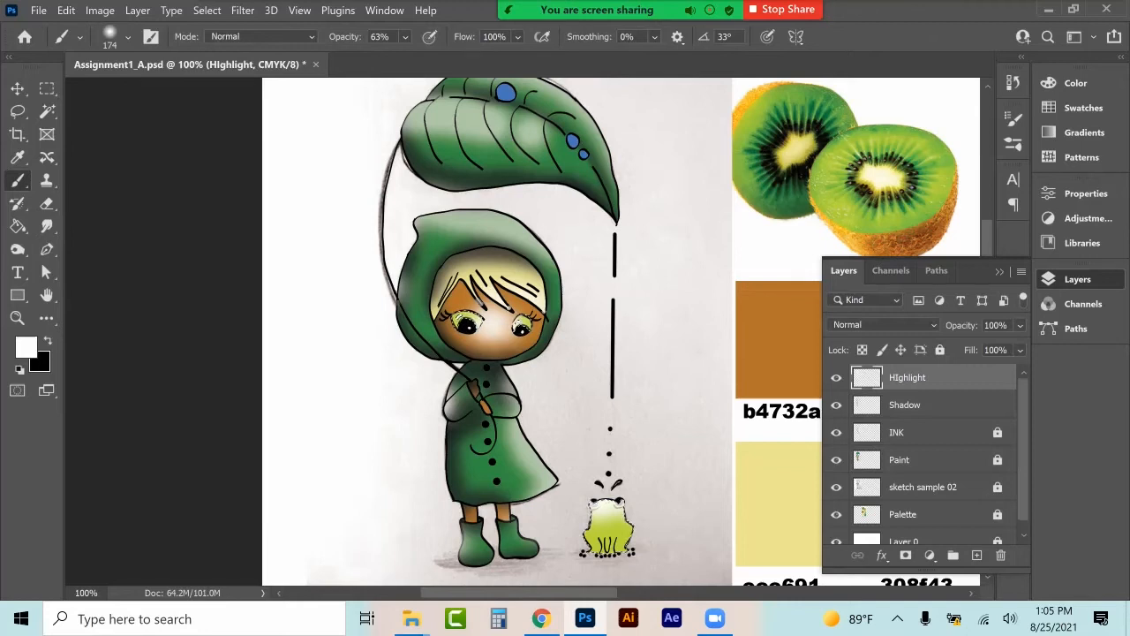
left_click(905, 405)
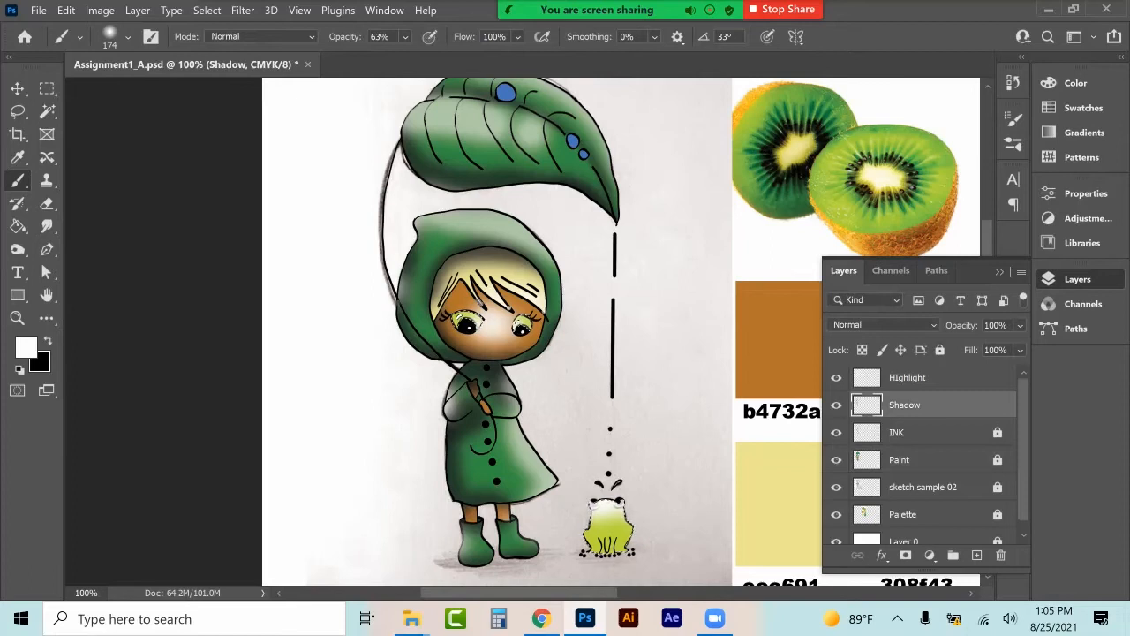
key("x")
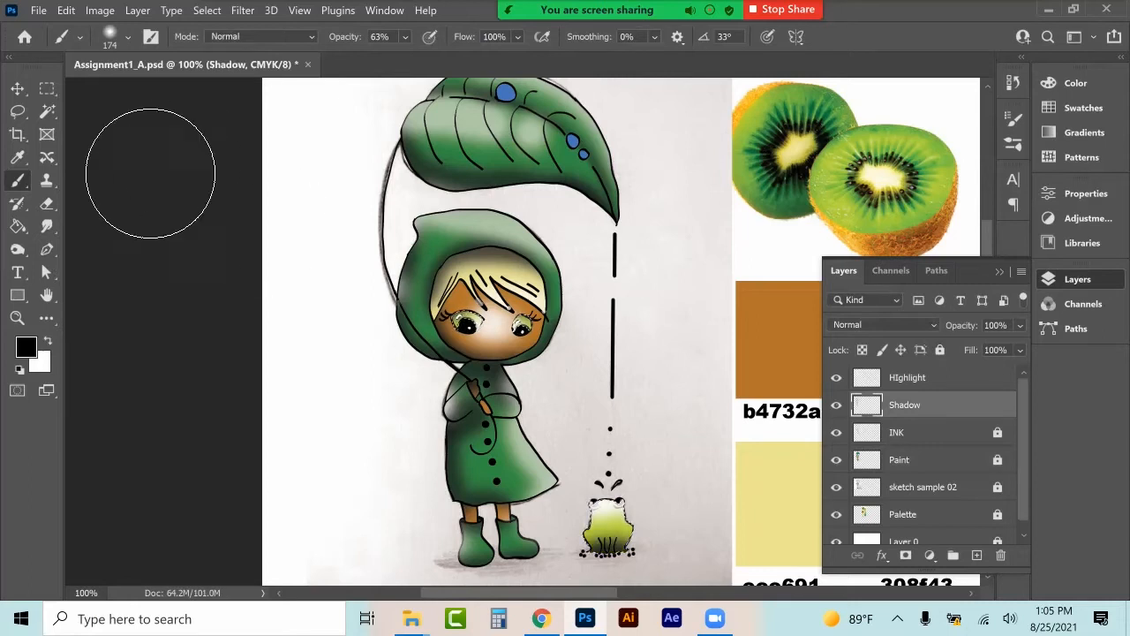
Clear the selection and move the INK layer above the HIghlight layer to the top of the layer stack.
left_click(47, 88)
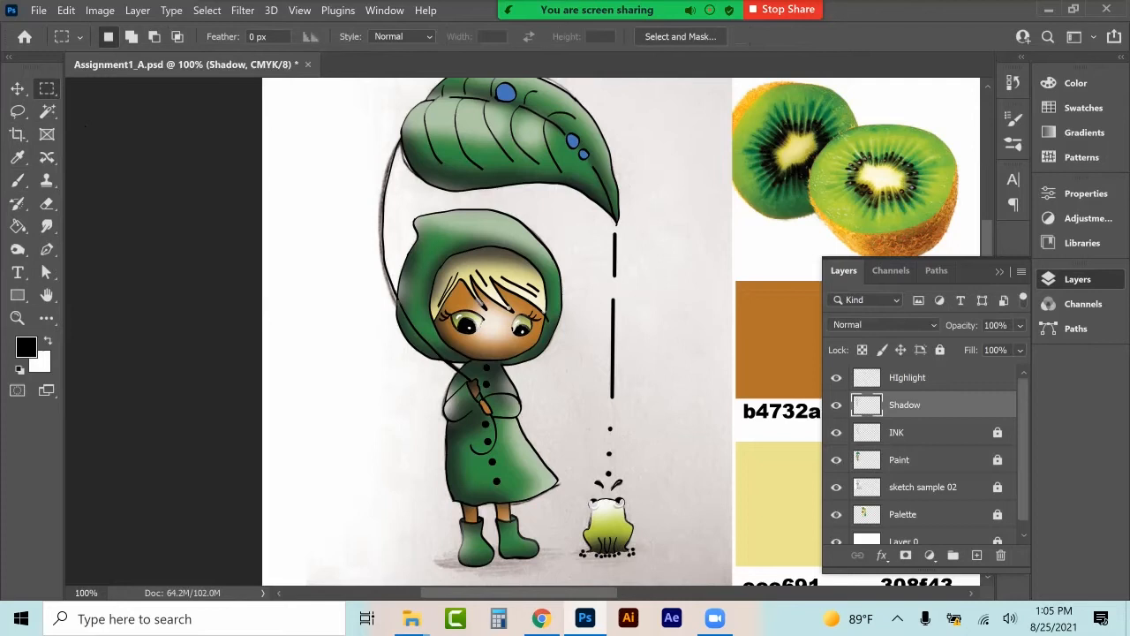
left_click_drag(923, 432, 923, 371)
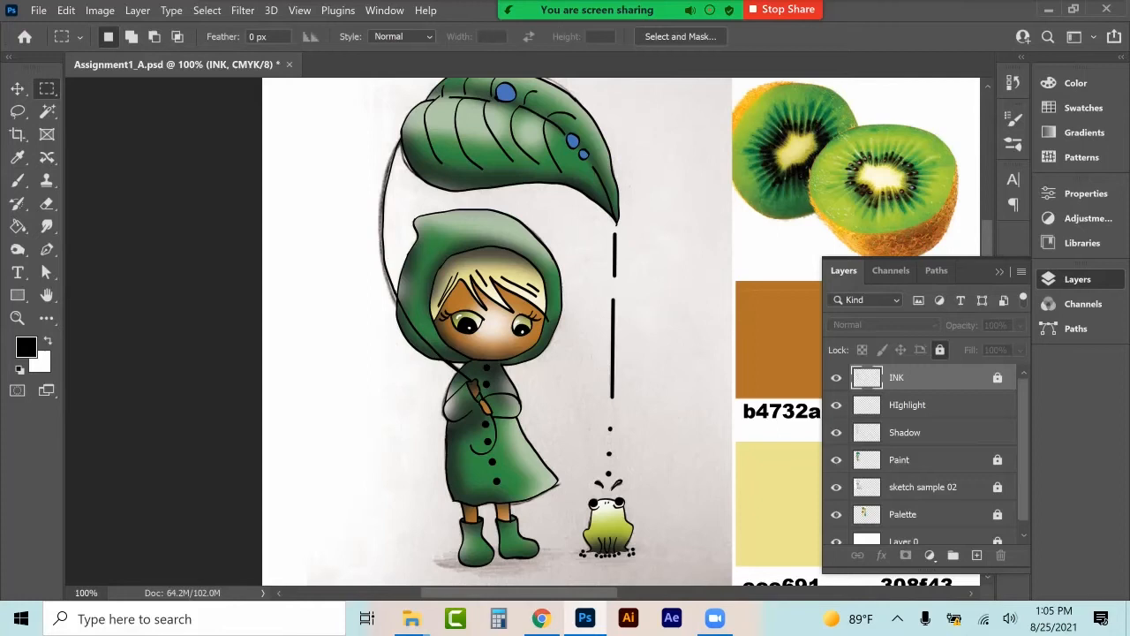
Select the blue droplets on the Paint layer, brush white on the HIghlight layer and black on the Shadow layer, and clear the selection.
left_click(47, 111)
left_click(923, 460)
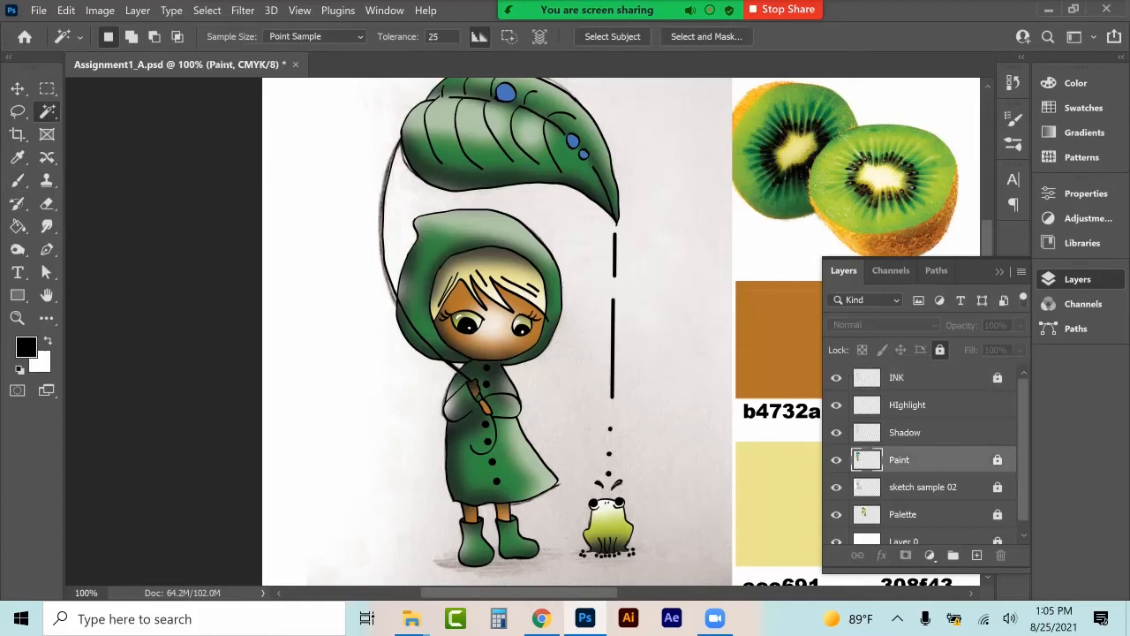
left_click(505, 93)
left_click(924, 405)
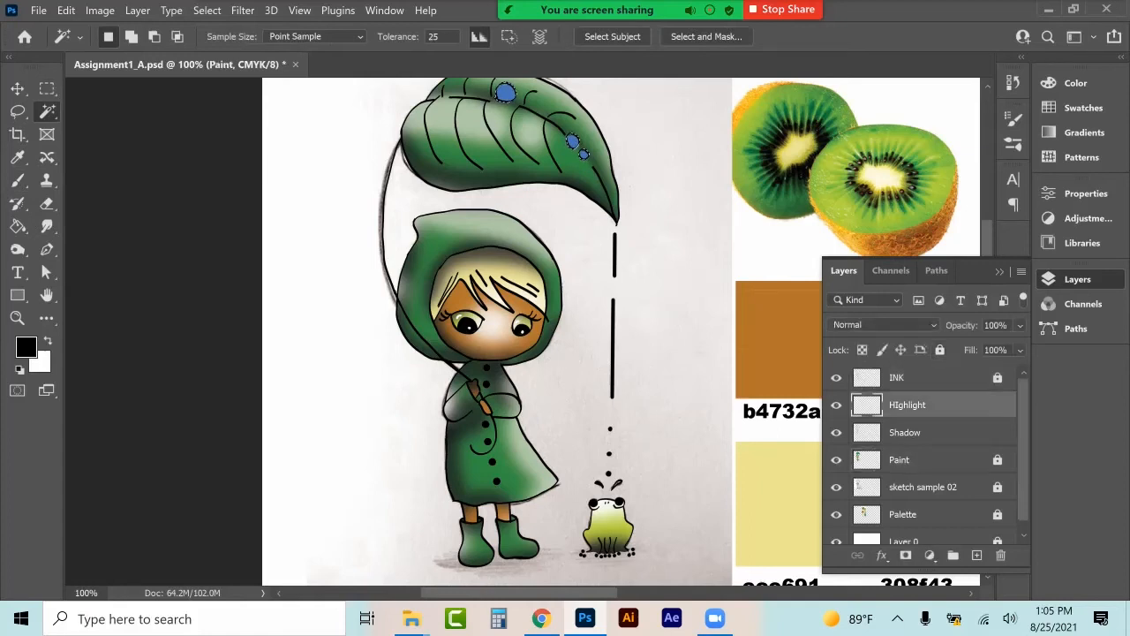
key("x")
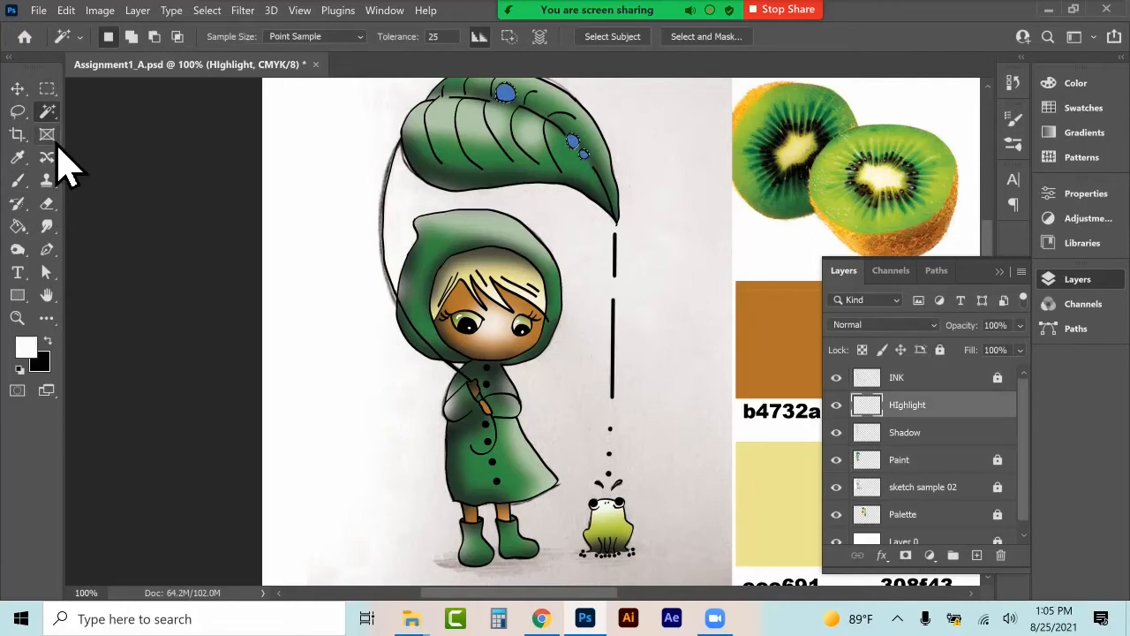
left_click(17, 180)
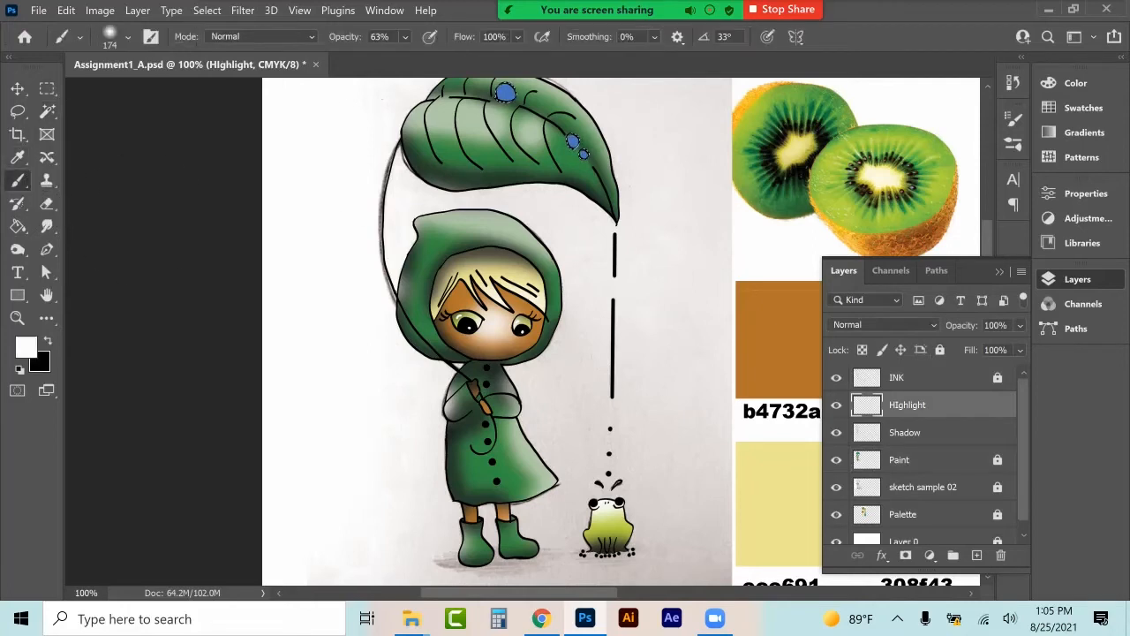
scroll(494, 332, "up", 1)
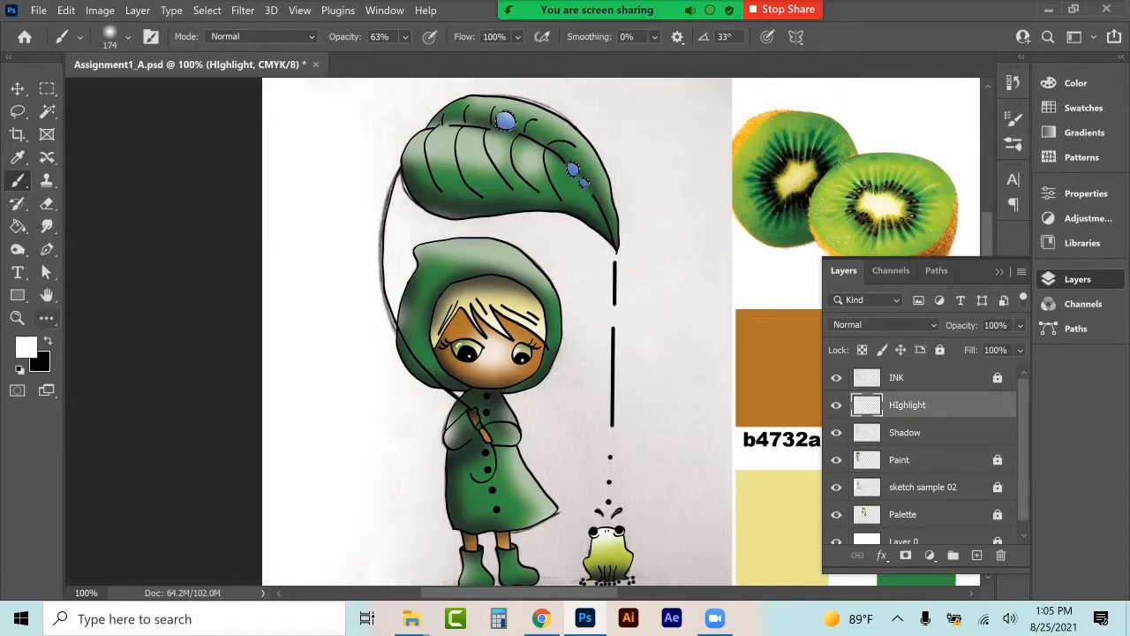
key("x")
left_click(904, 432)
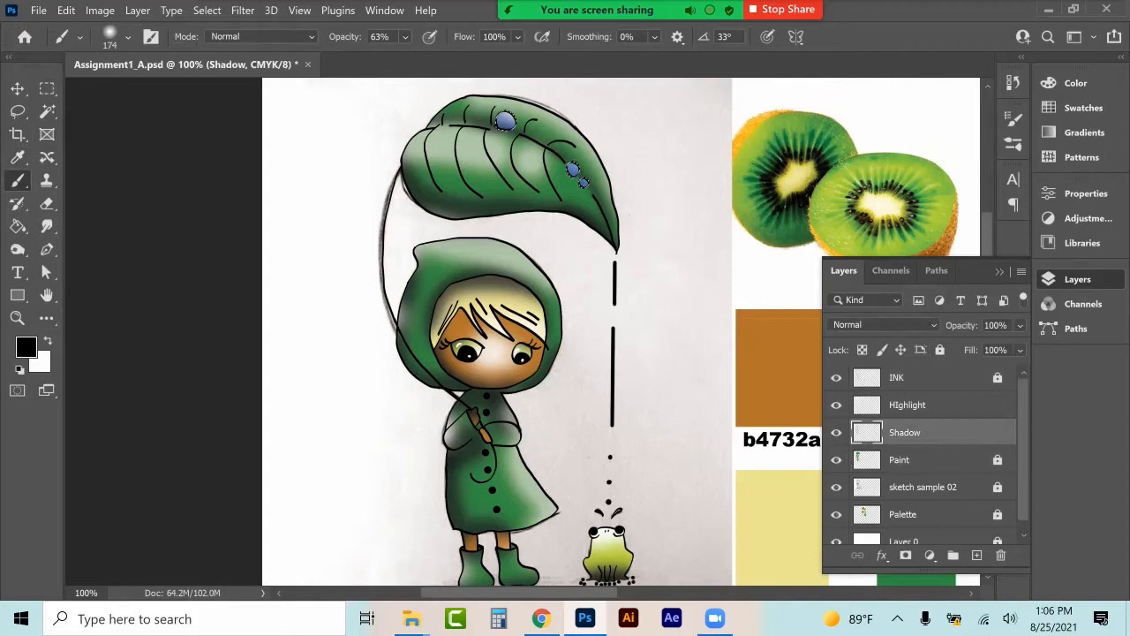
left_click(48, 92)
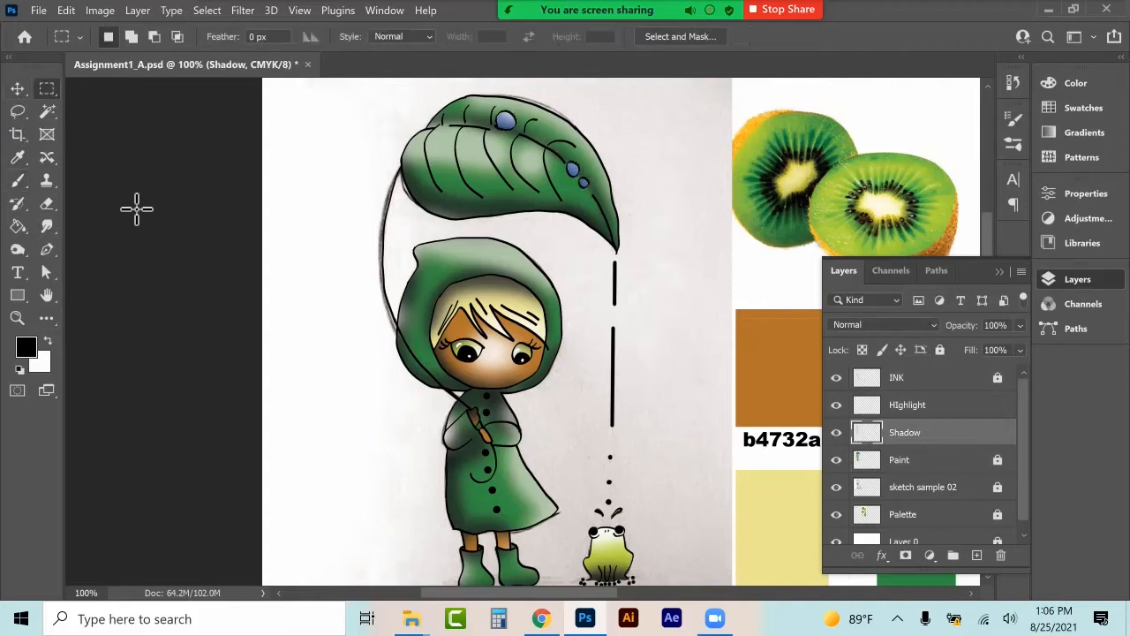
scroll(629, 332, "down", 1)
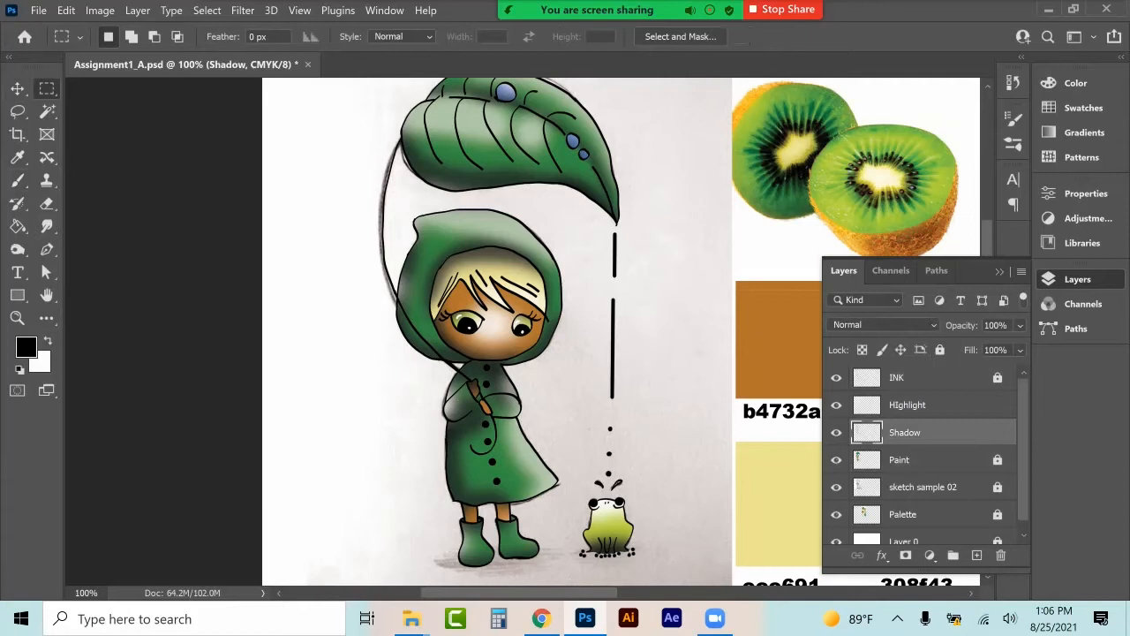
Set the Shadow layer's blend mode to Multiply and its opacity to 72%.
left_click(1019, 325)
mouse_move(1018, 346)
left_mouse_down()
mouse_move(979, 346)
mouse_move(1022, 346)
left_mouse_up()
left_click(883, 324)
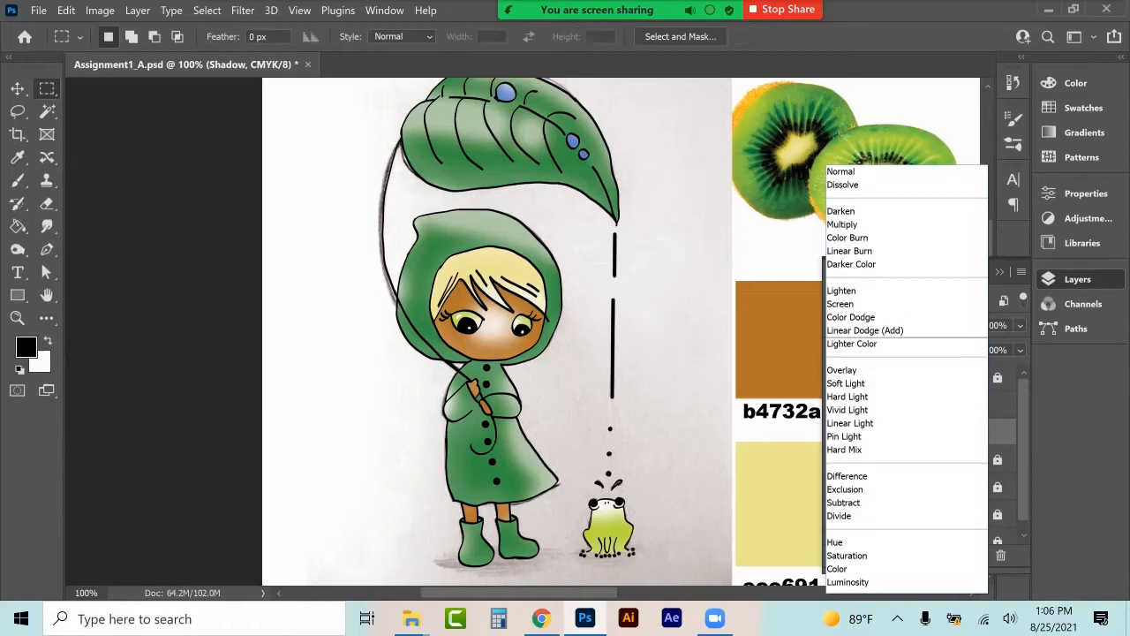
key("Up")
key("Up")
key("Up")
key("Up")
key("Up")
key("Up")
key("Up")
key("Up")
key("Up")
key("Up")
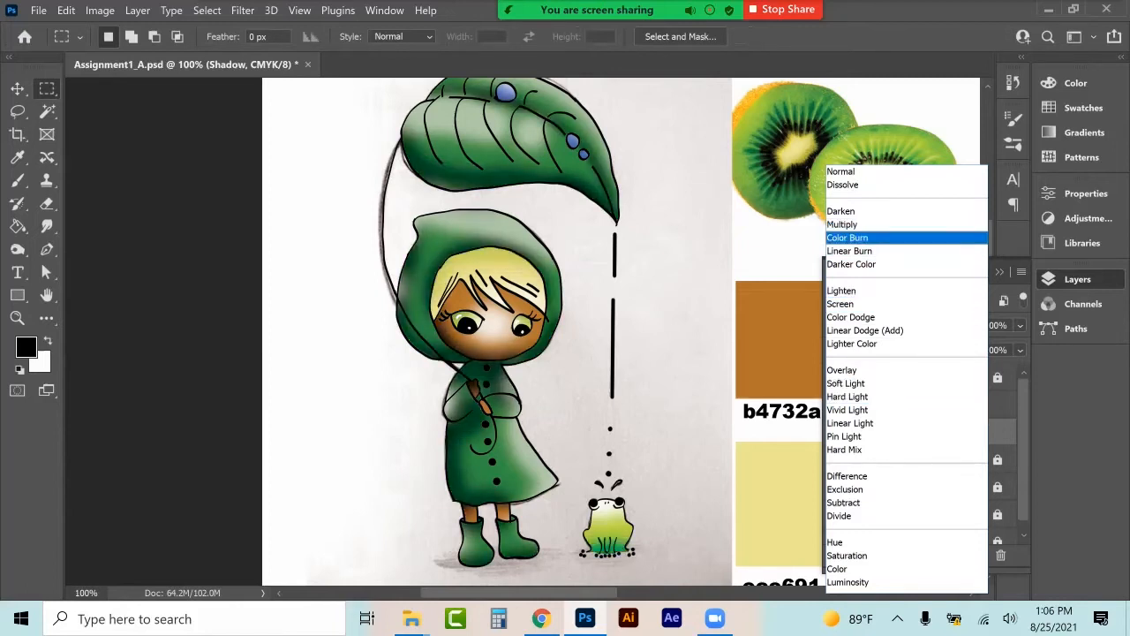
key("Up")
key("Return")
left_click(1020, 326)
left_click_drag(1021, 346, 995, 346)
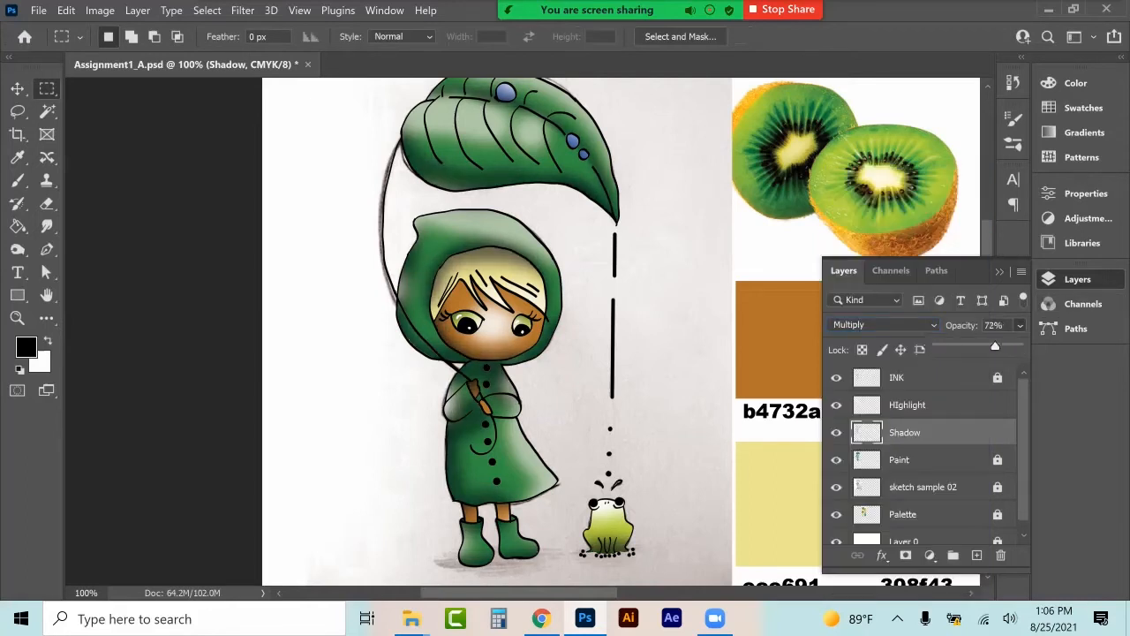
Set the HIghlight layer's blend mode to Color Dodge and its opacity to 75%.
left_click(918, 405)
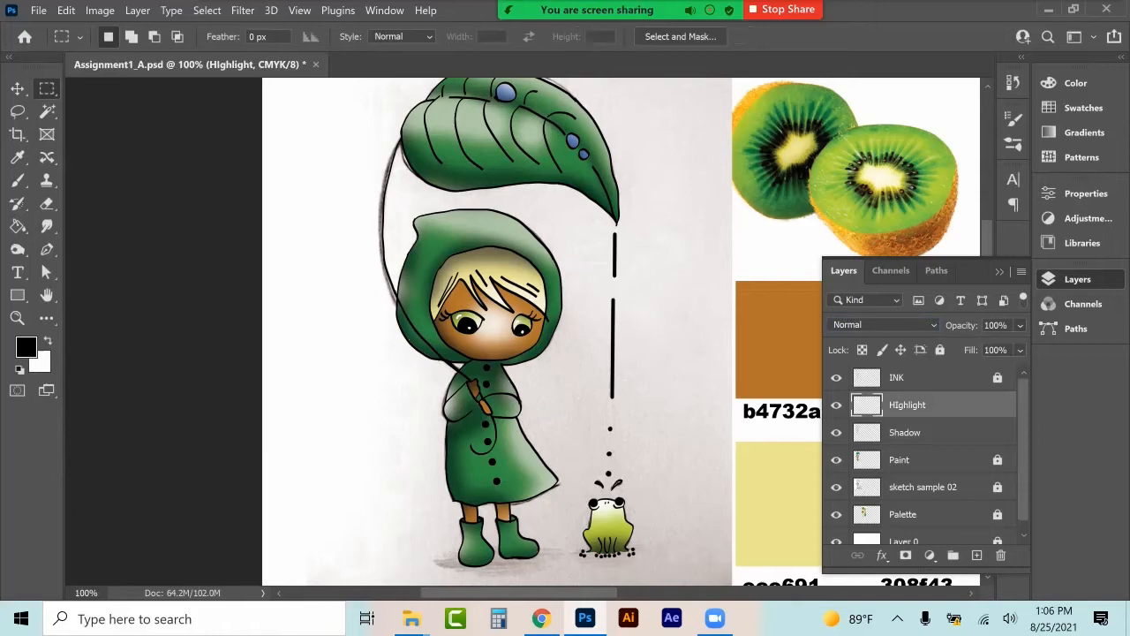
left_click(900, 325)
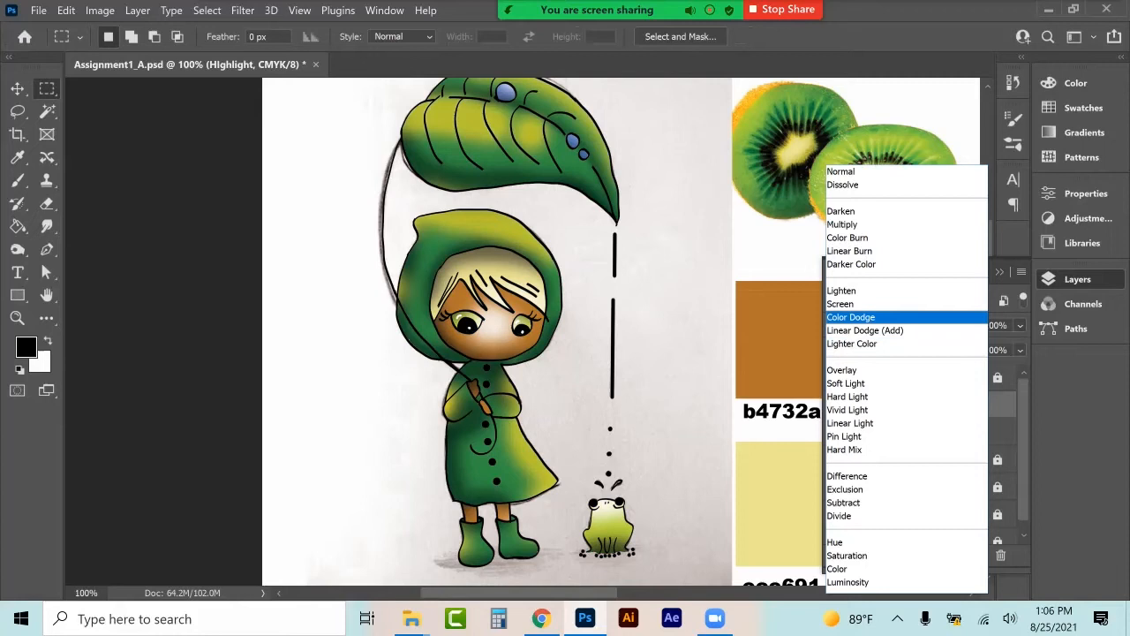
left_click(851, 317)
left_click(1019, 326)
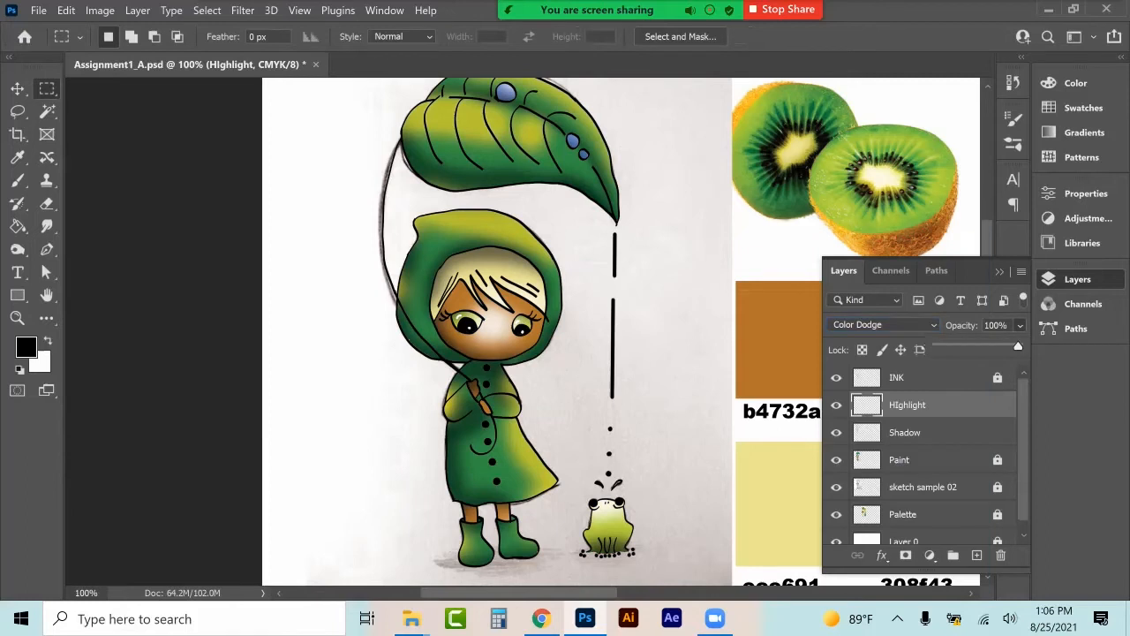
left_click_drag(1019, 346, 998, 346)
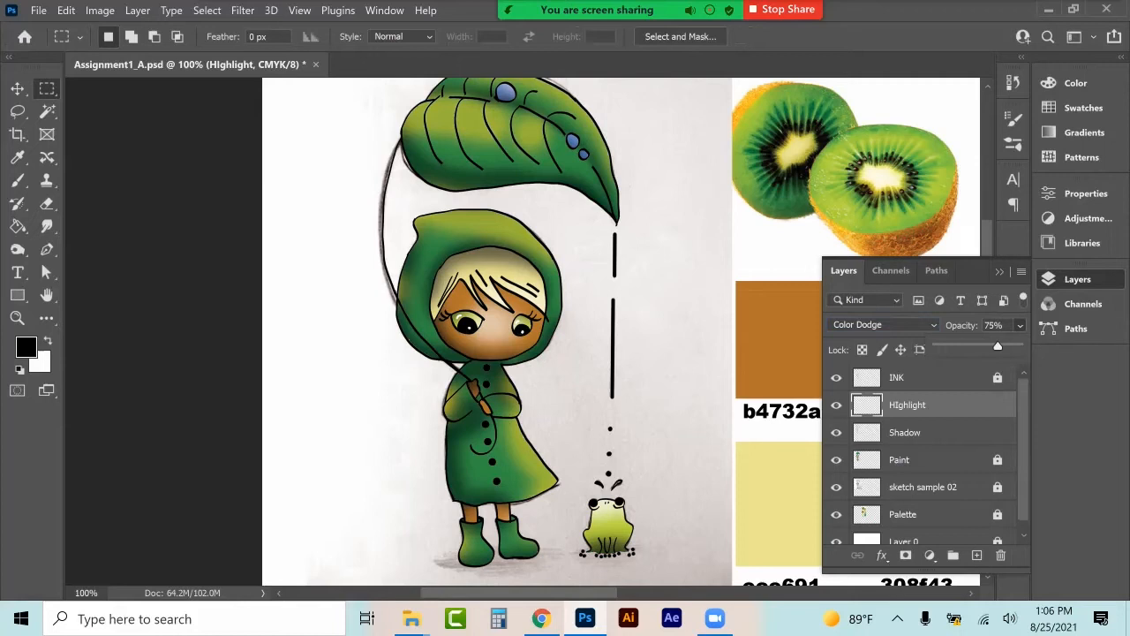
Add a new layer above the INK layer and make white the foreground color.
left_click(927, 378)
left_click(976, 554)
key("x")
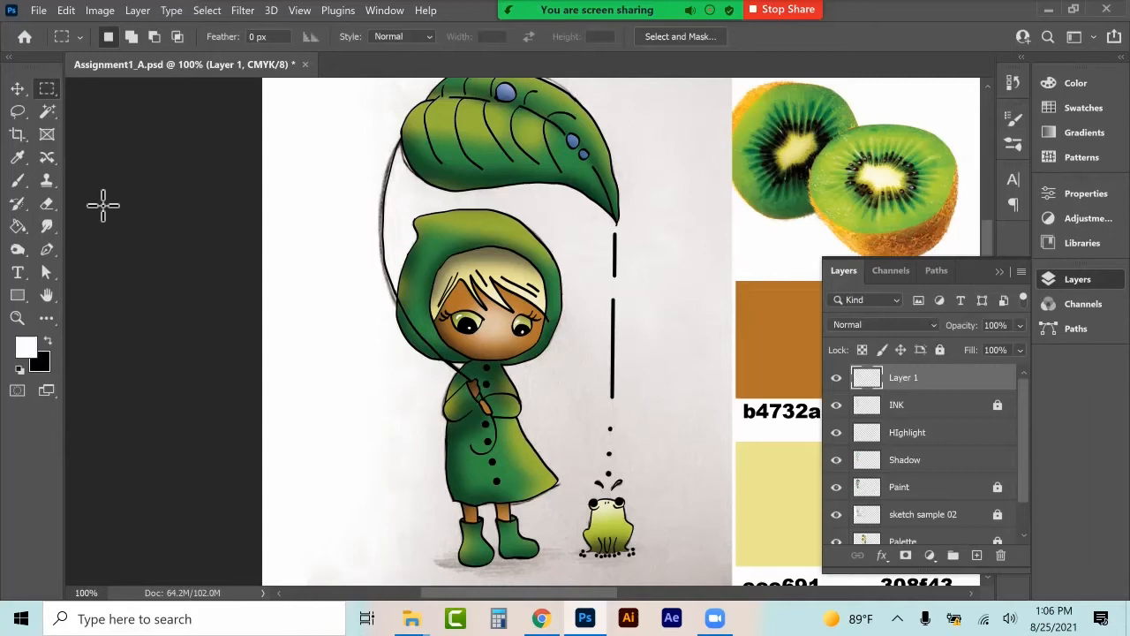
Set the Brush tool to a size of 17 px and an opacity of 100%.
left_click(18, 181)
left_click(115, 39)
left_click(117, 45)
left_click(114, 45)
left_click(108, 92)
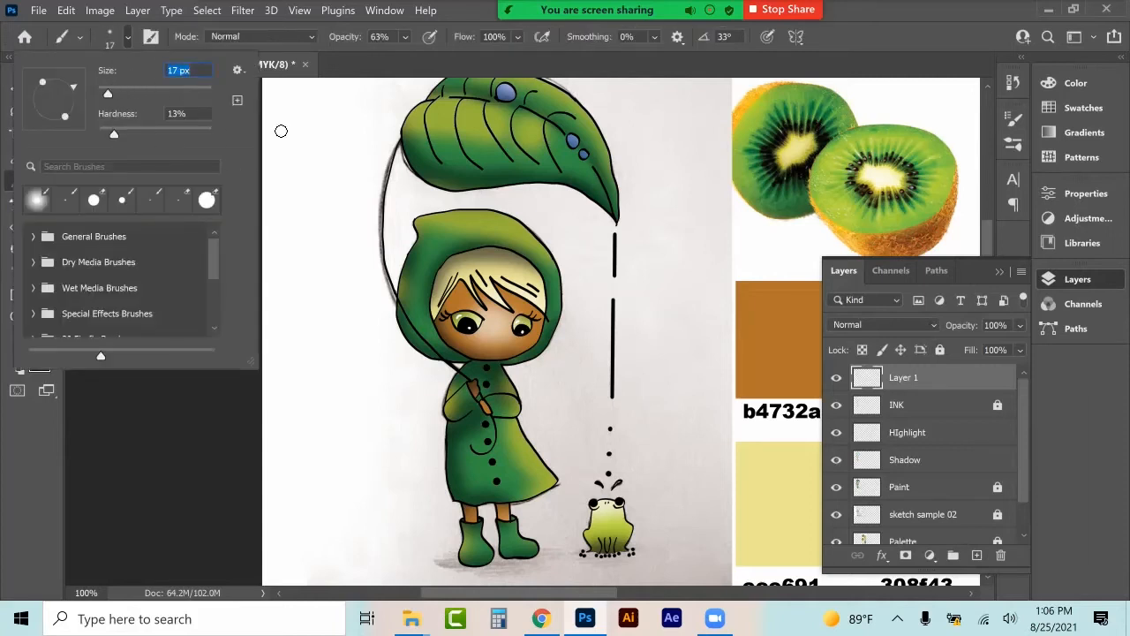
key("Return")
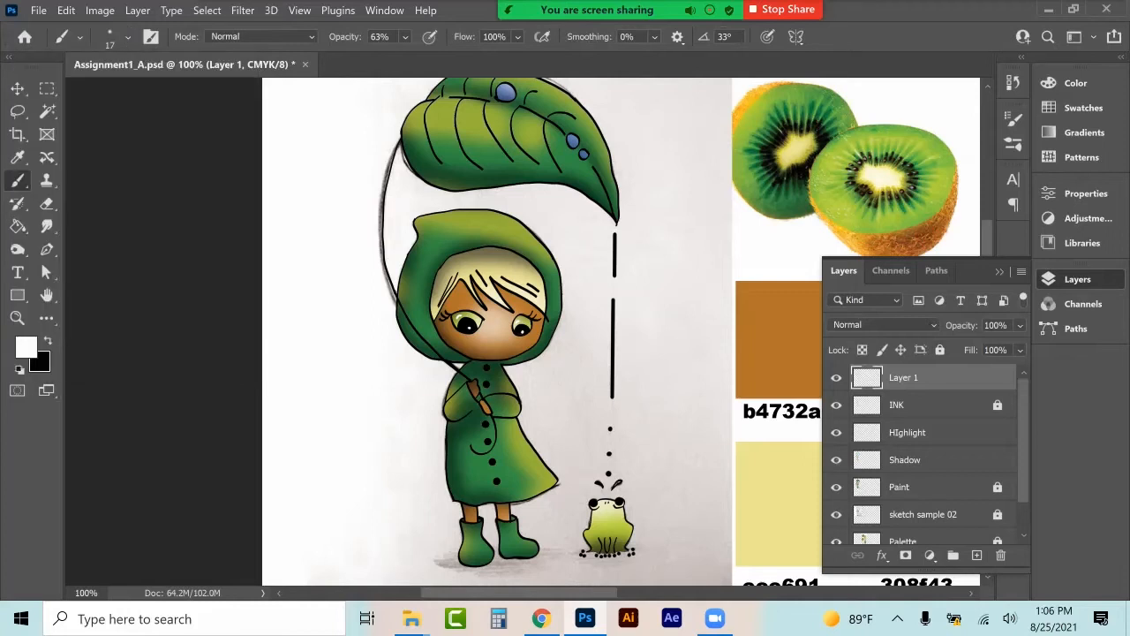
left_click(405, 37)
left_click_drag(444, 57, 477, 58)
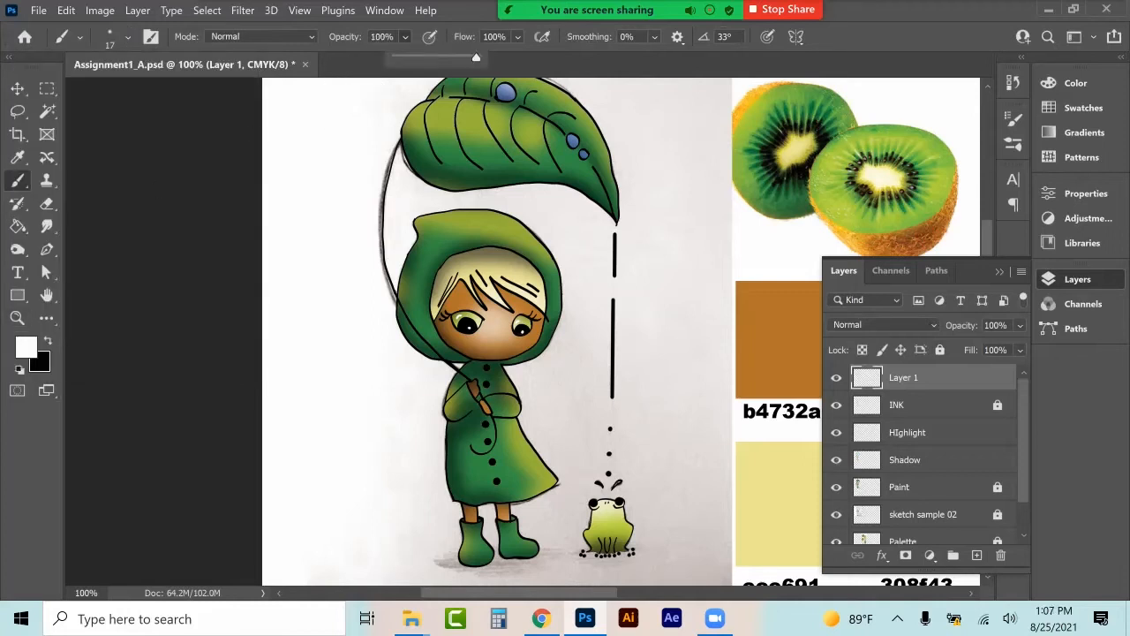
Paint white shine marks of two strokes and two dots along the hood's upper right edge, plus a short stroke on the hair.
key("z")
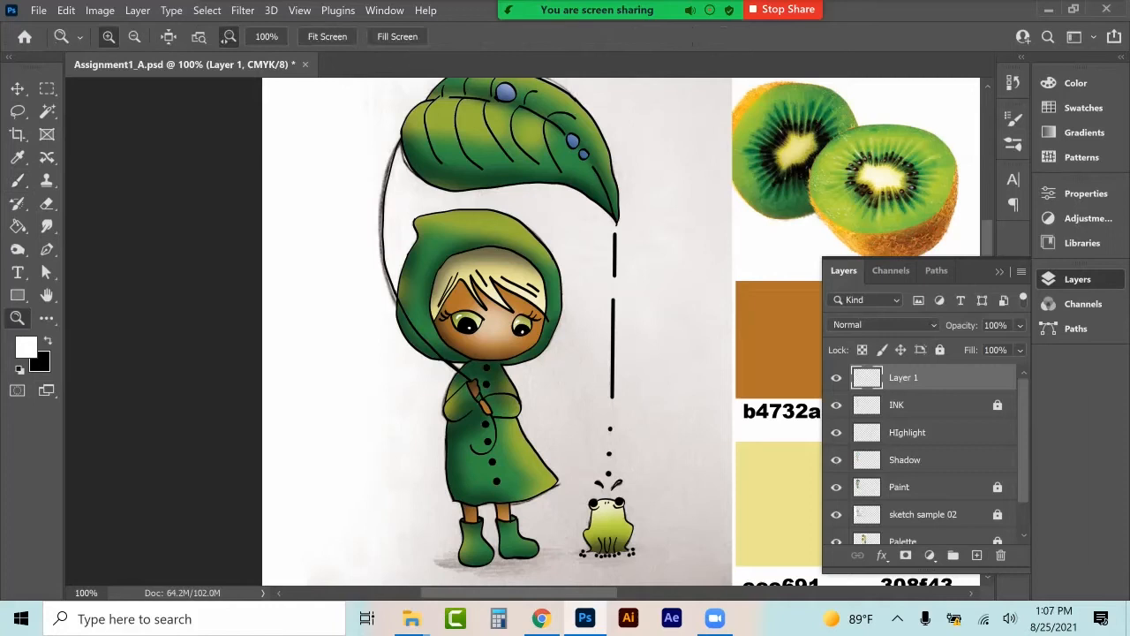
left_click(503, 228)
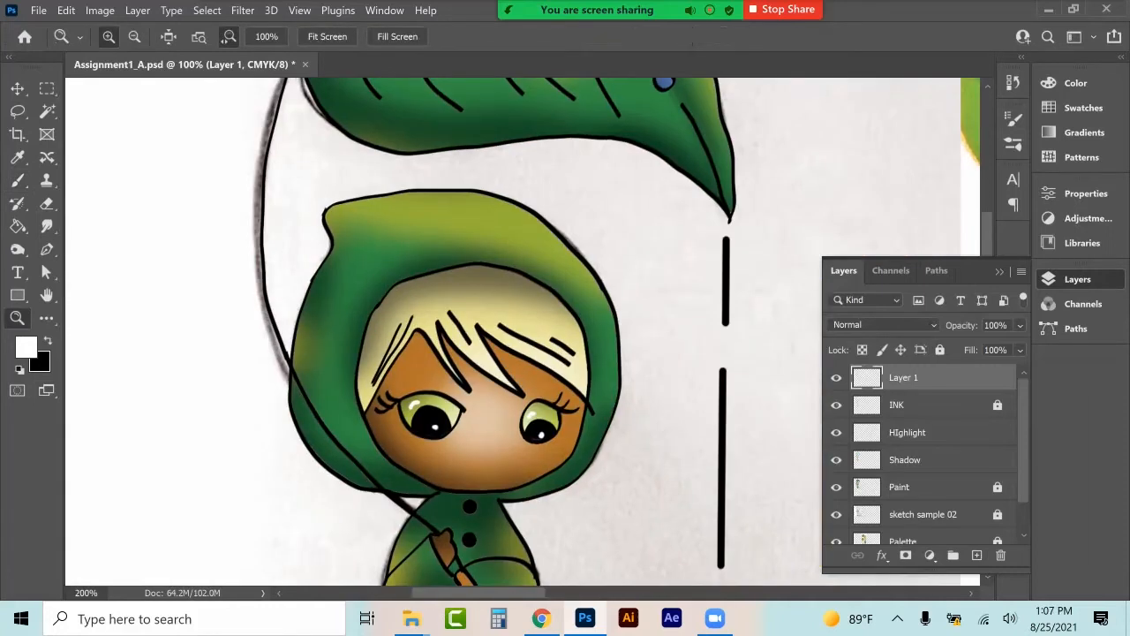
left_click(548, 210)
left_click(23, 185)
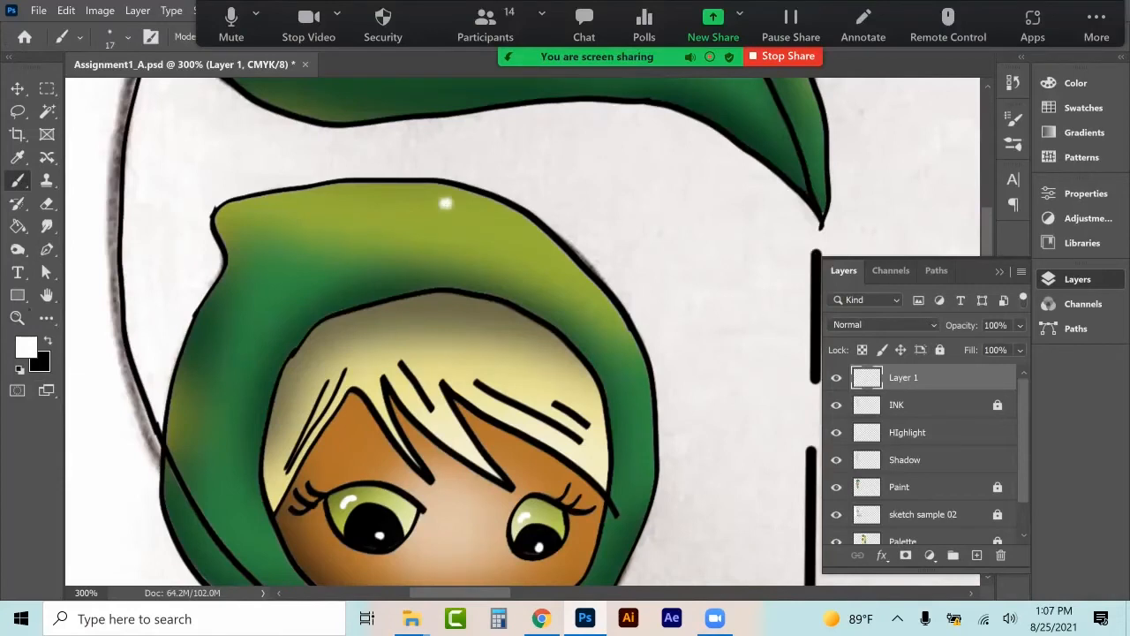
left_click_drag(444, 203, 491, 226)
left_click(509, 235)
left_click(528, 247)
left_click_drag(547, 259, 572, 285)
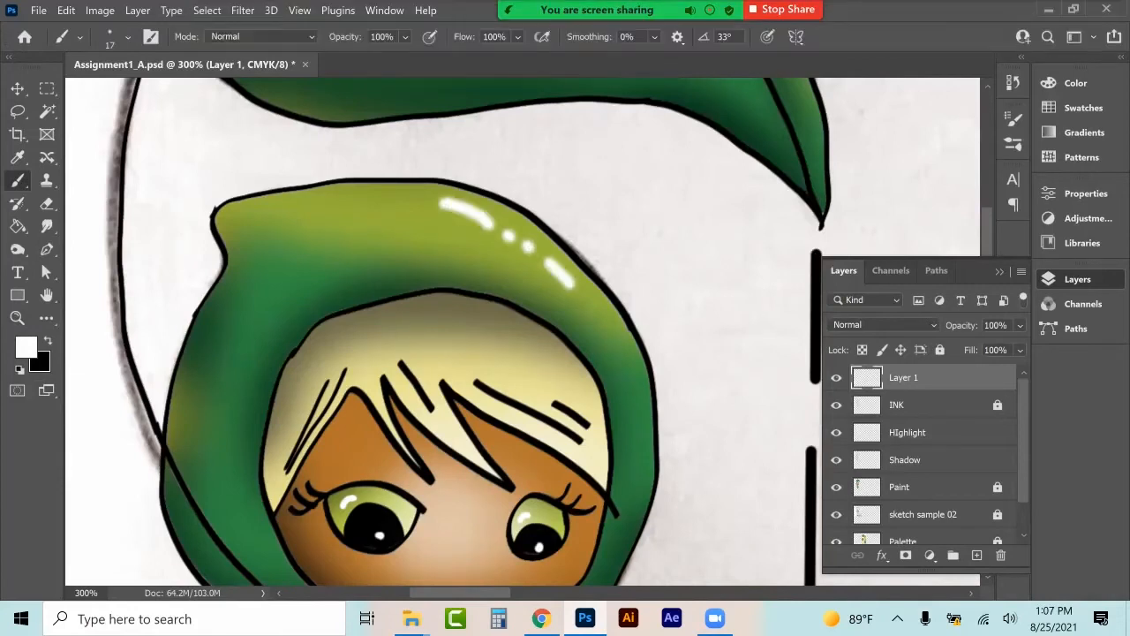
left_click_drag(574, 452, 593, 468)
scroll(591, 468, "down", 5)
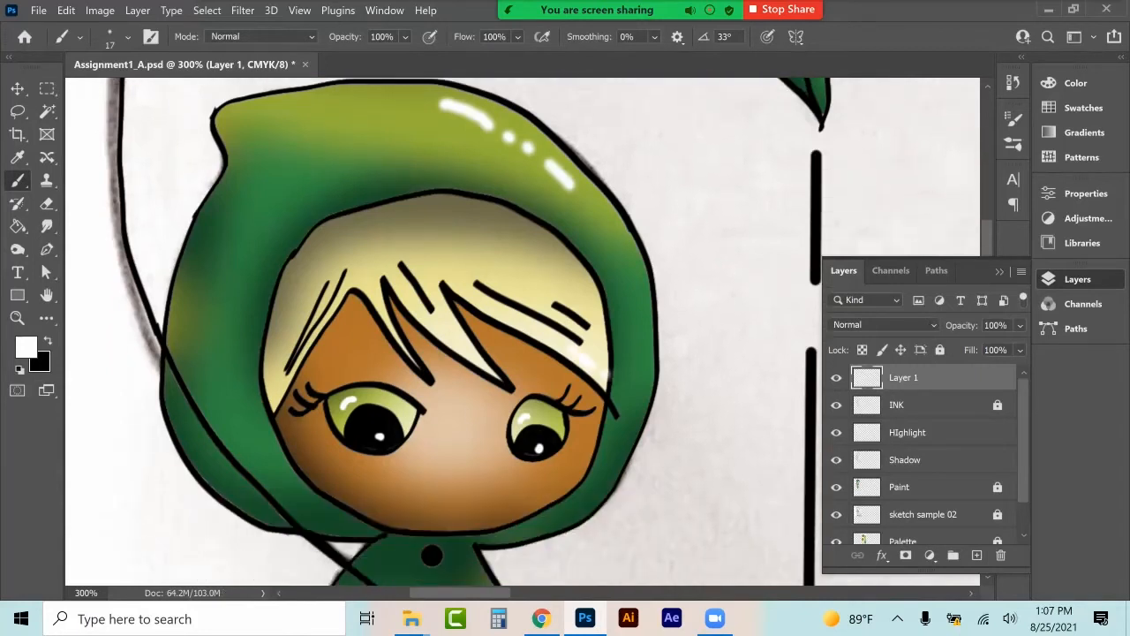
Paint small white highlights on the three blue water droplets of the leaf with the 17-pixel brush.
scroll(481, 454, "up", 10)
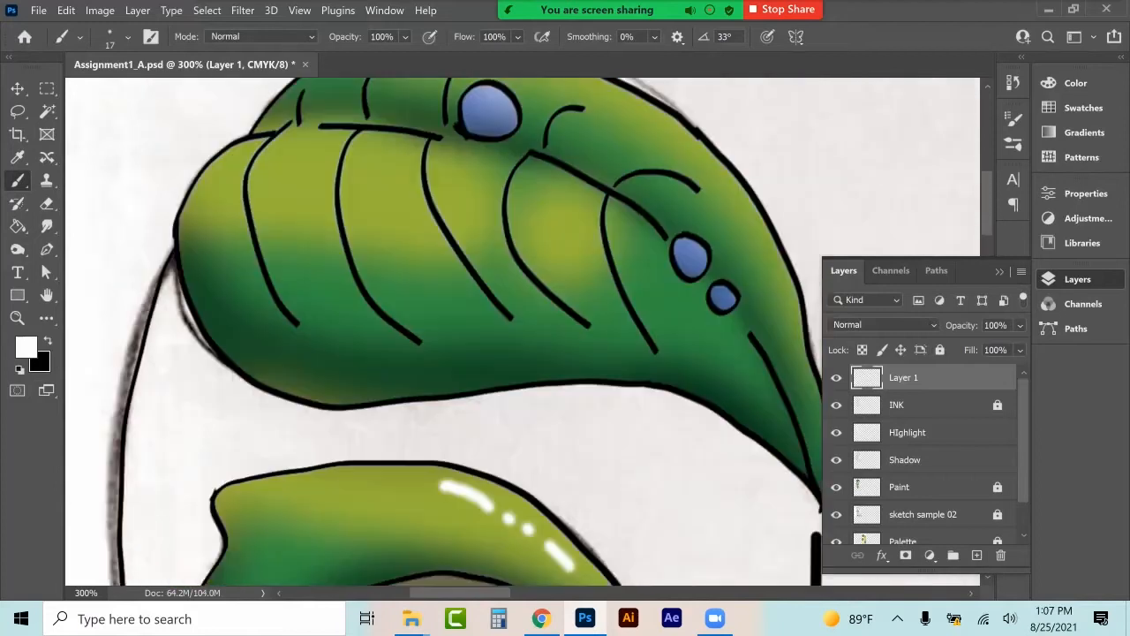
left_click_drag(694, 245, 696, 266)
left_click(726, 295)
left_click(727, 298)
left_click_drag(492, 96, 508, 118)
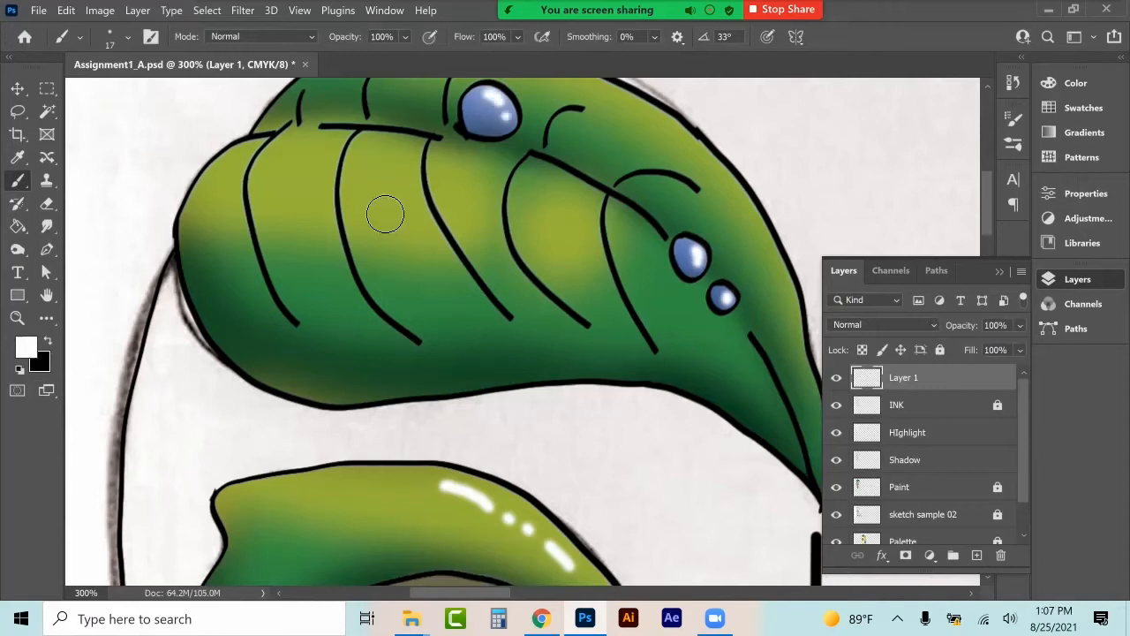
Paint white highlight streaks with trailing dots along the upper edge of the leaf's three middle segments.
left_click_drag(368, 139, 359, 176)
left_click(353, 194)
left_click(357, 217)
left_click(367, 245)
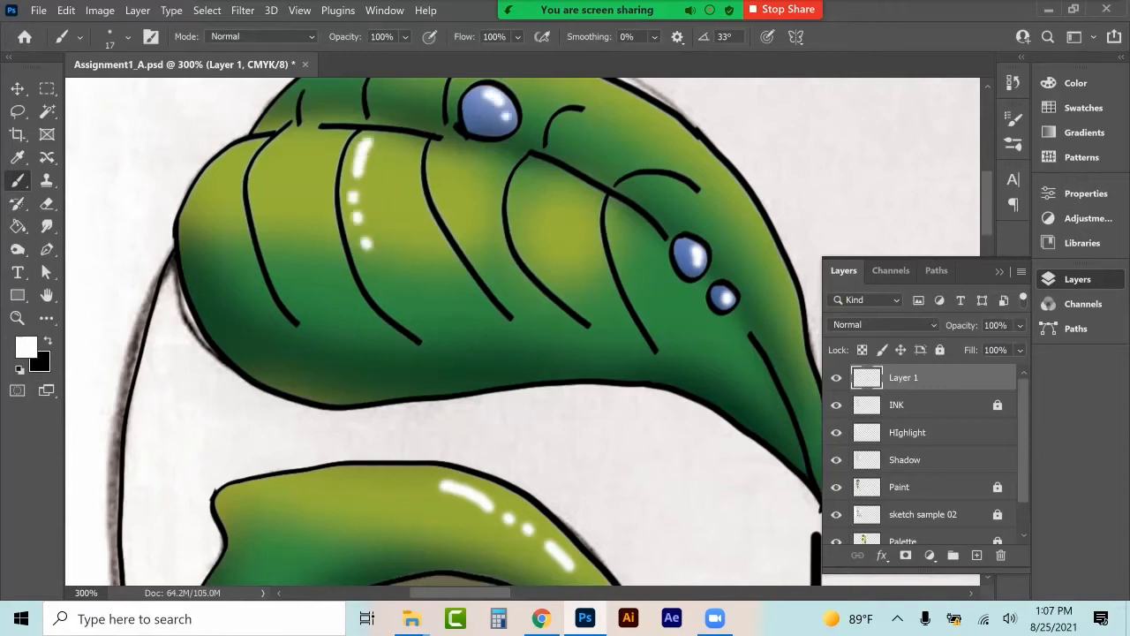
left_click_drag(437, 147, 447, 181)
left_click(450, 209)
left_click_drag(533, 173, 519, 198)
left_click(524, 228)
Add white highlight streaks and dots to the leaf's two leftmost segments, the segment beside the droplets and the lower tip.
mouse_move(298, 151)
left_mouse_down()
mouse_move(288, 186)
mouse_move(300, 219)
mouse_move(269, 201)
mouse_move(258, 168)
mouse_move(221, 172)
left_mouse_up()
left_click(276, 189)
left_click(280, 204)
mouse_move(621, 220)
left_mouse_down()
mouse_move(625, 240)
mouse_move(647, 248)
left_mouse_up()
left_click_drag(738, 339, 753, 365)
left_click(761, 385)
left_click(767, 400)
left_click(770, 413)
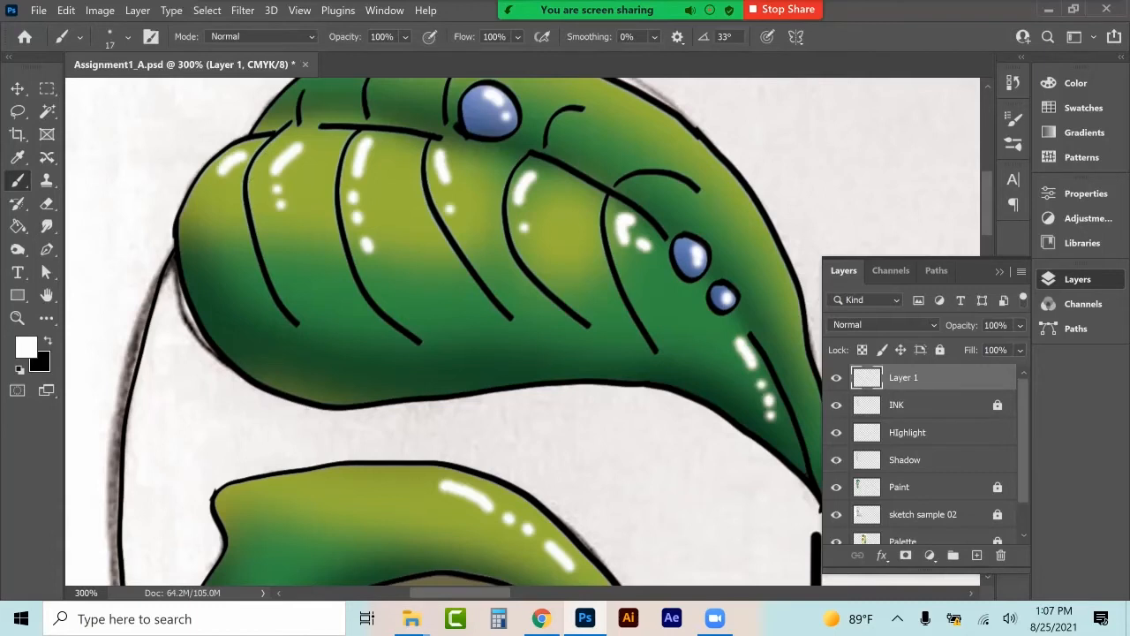
Paint a white highlight streak with two dots on each of the raincoat's sleeves.
scroll(441, 332, "down", 6)
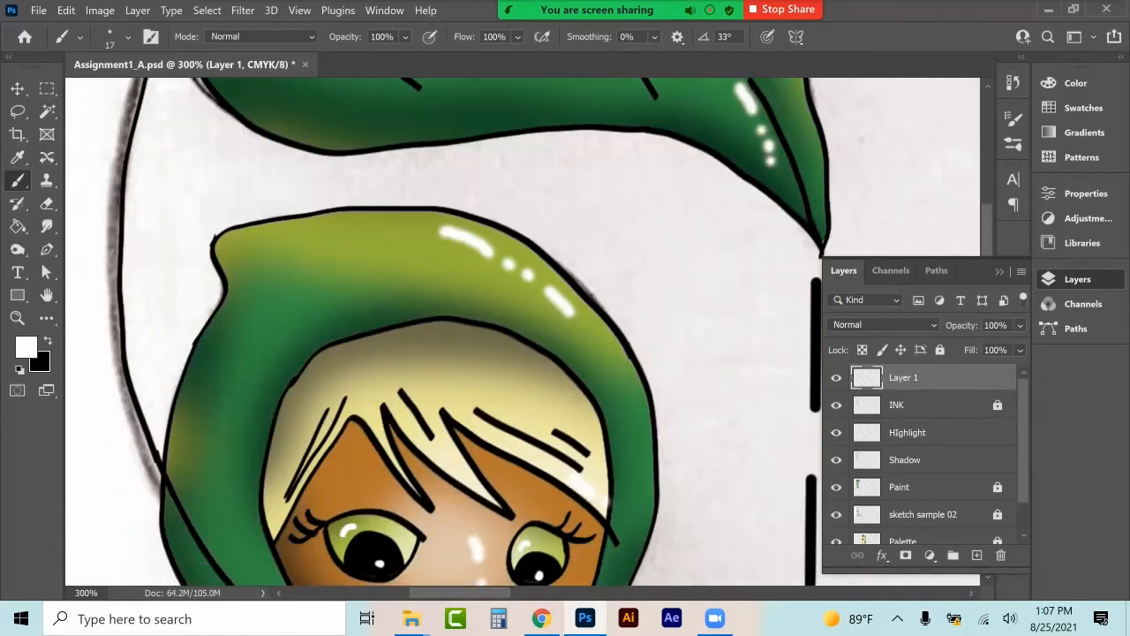
scroll(529, 332, "down", 10)
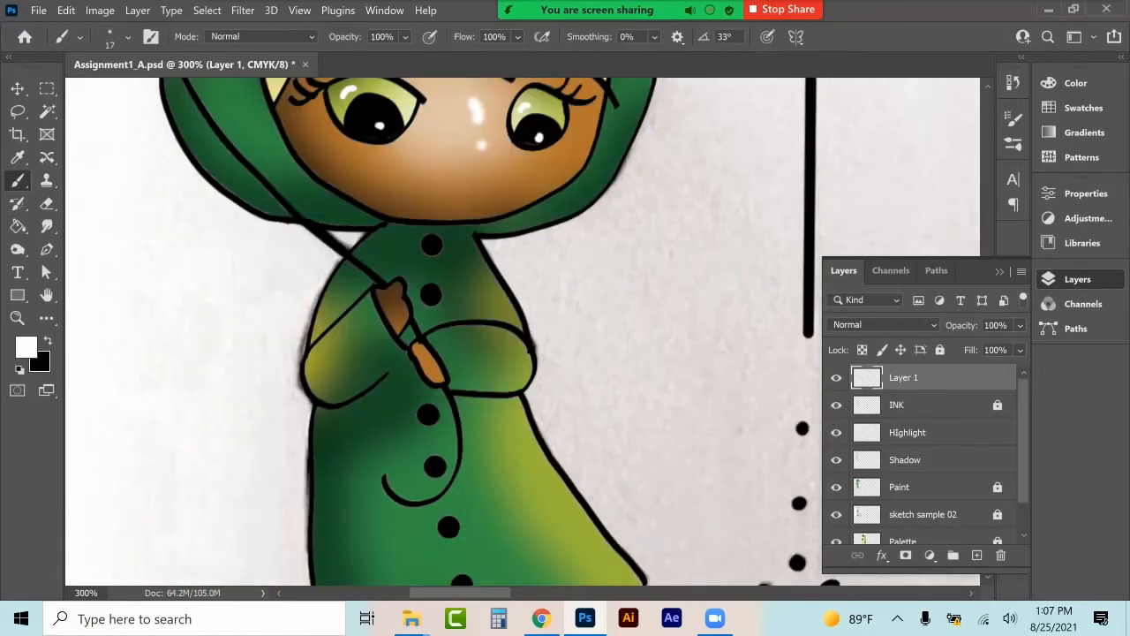
left_click_drag(452, 339, 491, 336)
left_click(509, 346)
left_click(522, 357)
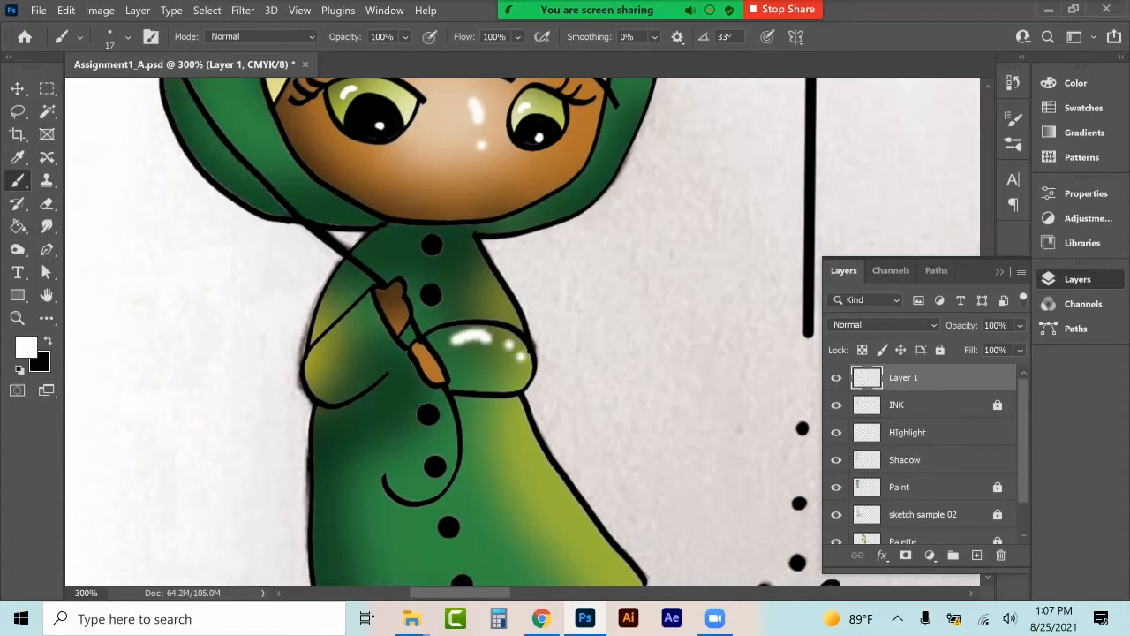
left_click_drag(357, 323, 333, 340)
left_click(321, 354)
left_click(317, 365)
Paint white highlight streaks and dots down the right edge of the raincoat's skirt to the hem corner.
scroll(318, 364, "down", 3)
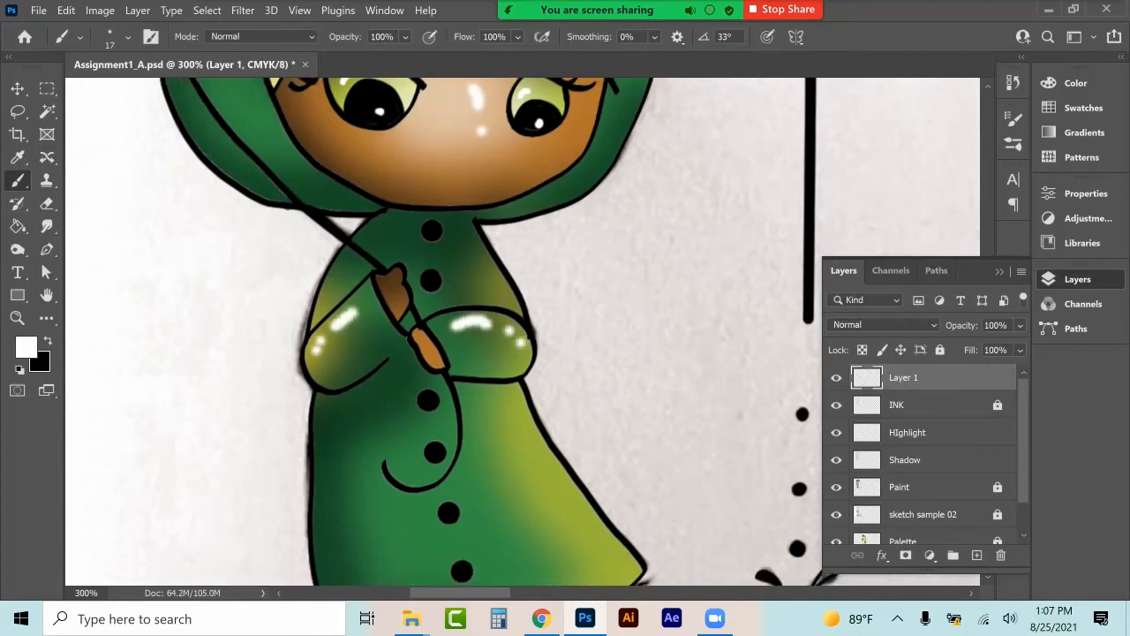
left_click_drag(526, 309, 563, 355)
left_click(572, 376)
left_click(582, 390)
left_click(590, 404)
left_click_drag(592, 405, 615, 464)
Paint a white highlight streak with two dots on both rain boots.
scroll(614, 464, "down", 4)
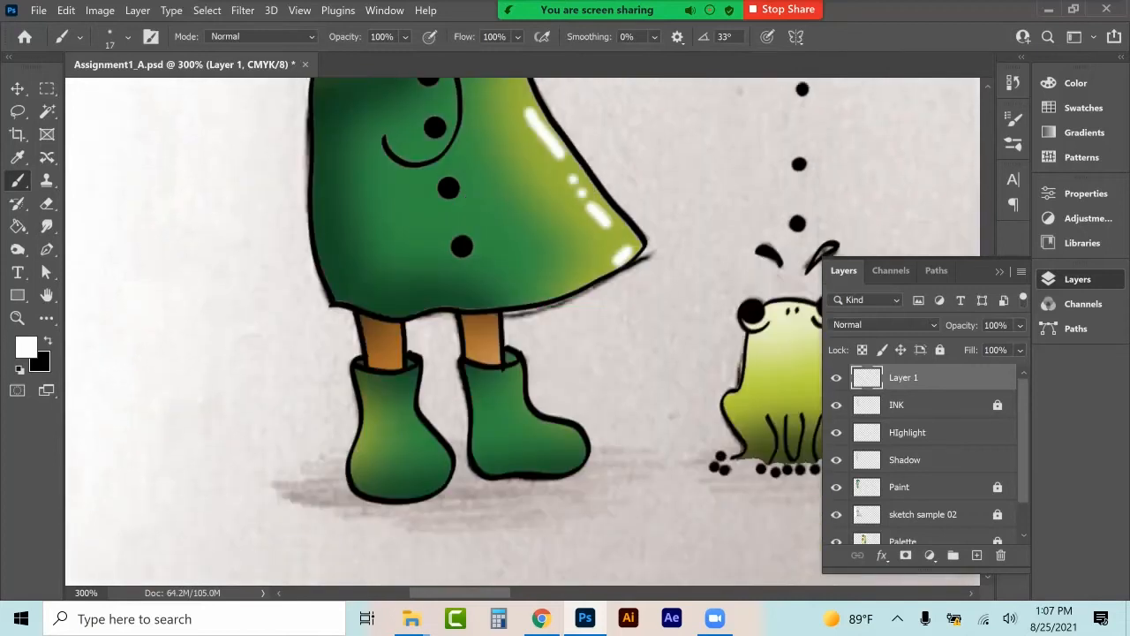
left_click_drag(519, 412, 541, 429)
left_click(557, 432)
left_click(568, 442)
left_click_drag(413, 427, 422, 443)
left_click(423, 463)
left_click(409, 473)
Add white highlights to both frog eyes and across the frog's upper body and side.
left_click(750, 309)
left_click(999, 271)
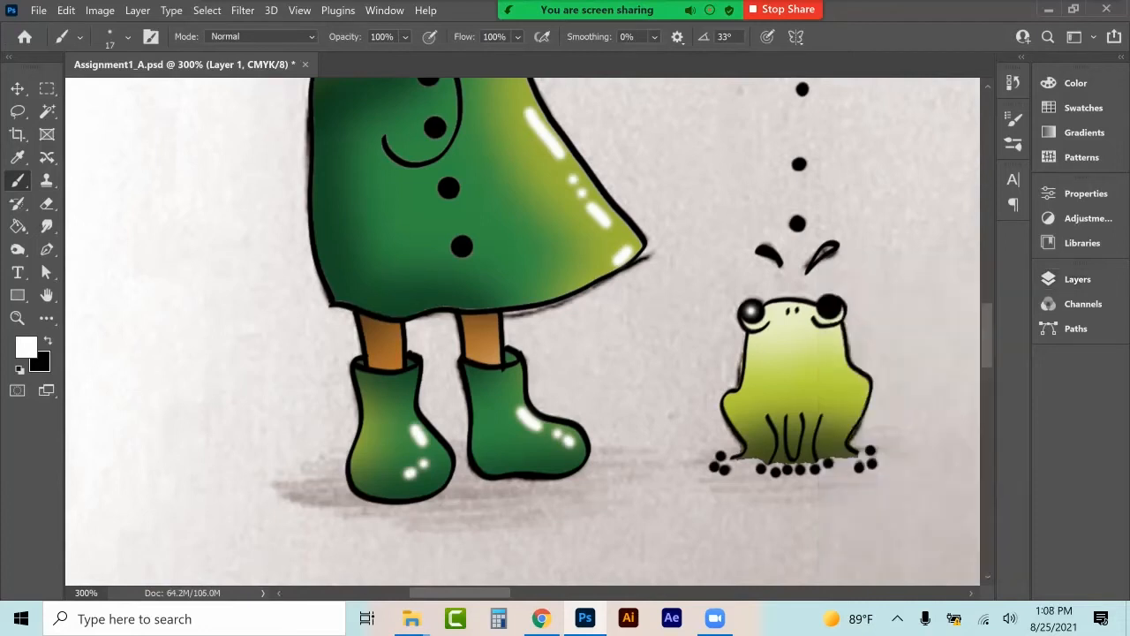
left_click(828, 307)
left_click_drag(833, 339, 768, 348)
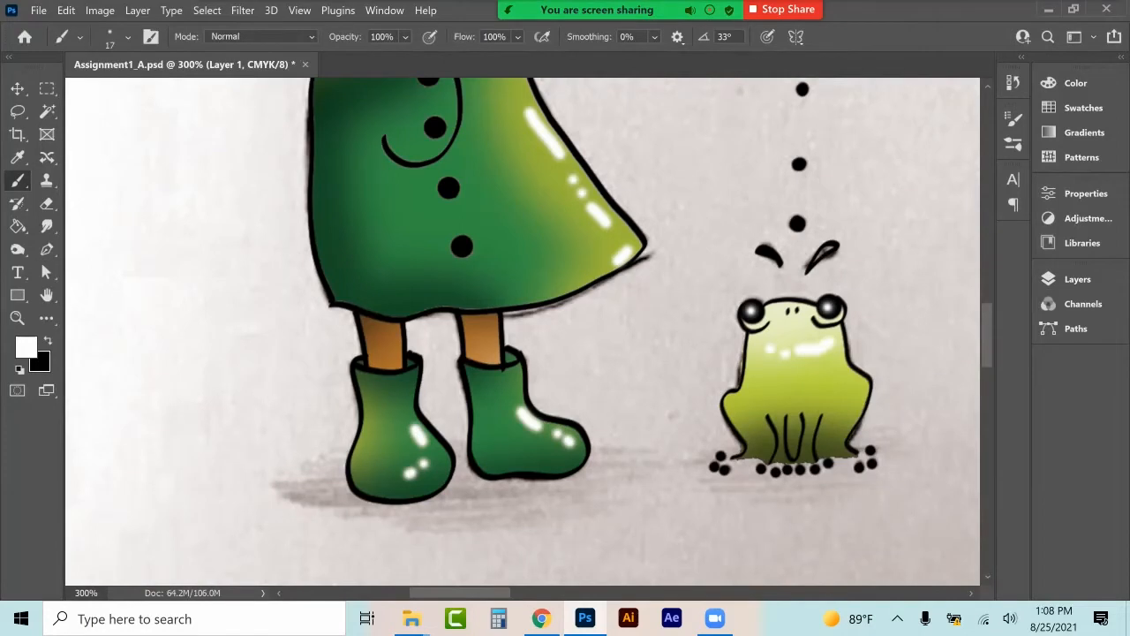
left_click_drag(853, 379, 847, 413)
Dab small white highlights on the raincoat beside its two lowest buttons.
scroll(740, 406, "up", 5)
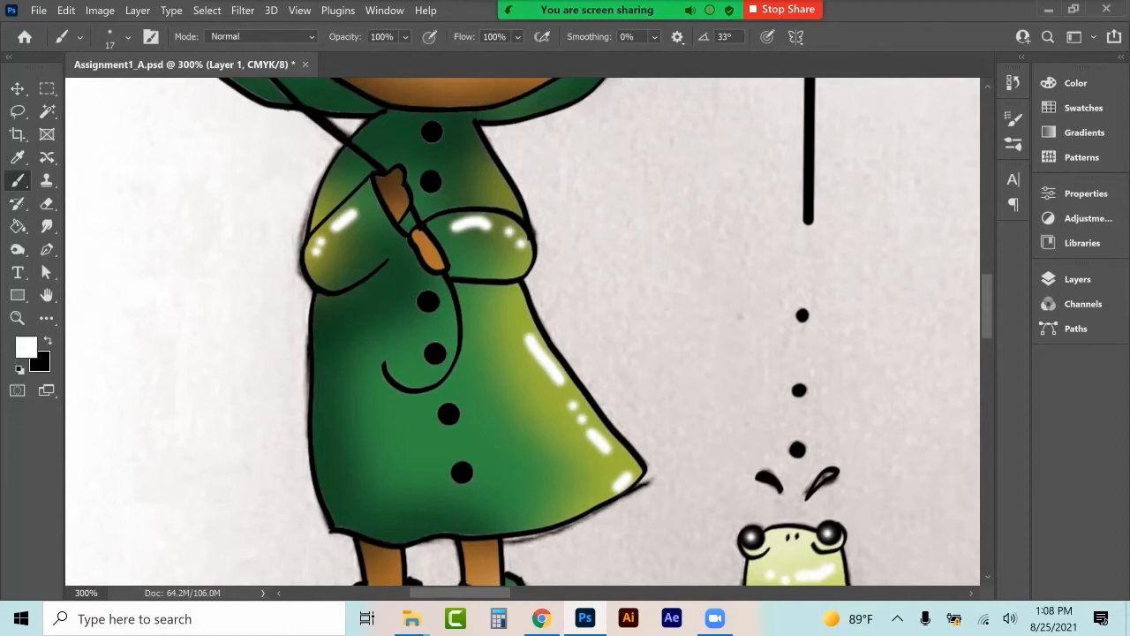
left_click_drag(471, 450, 480, 477)
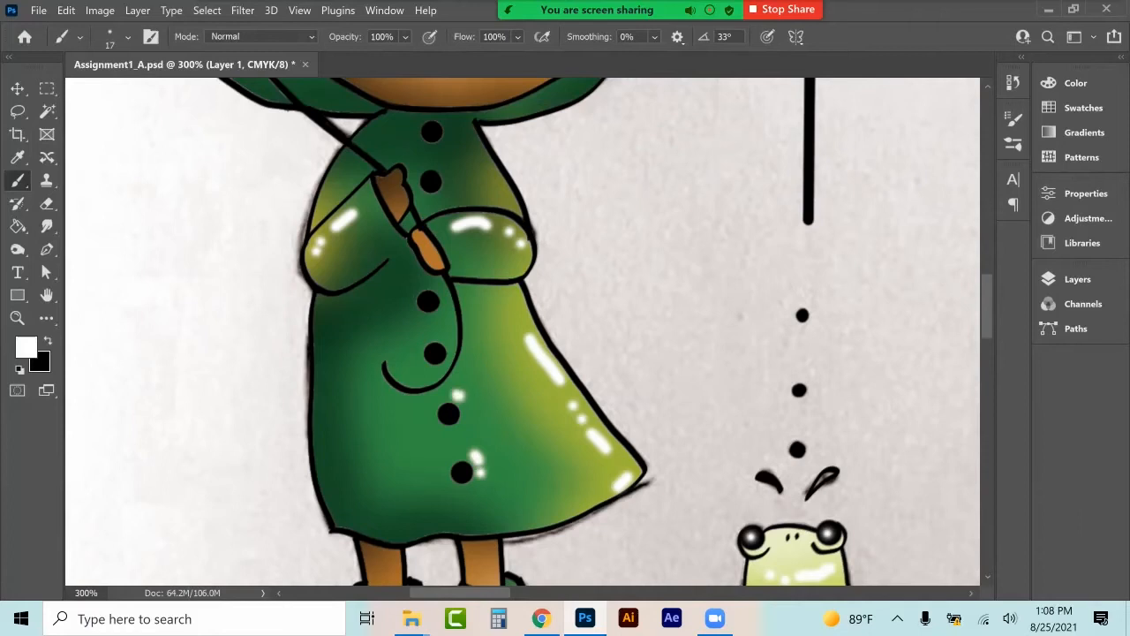
Paint white highlight streaks and dots on the girl's blonde hair and the left side of the hood.
scroll(465, 411, "up", 7)
scroll(523, 332, "up", 5)
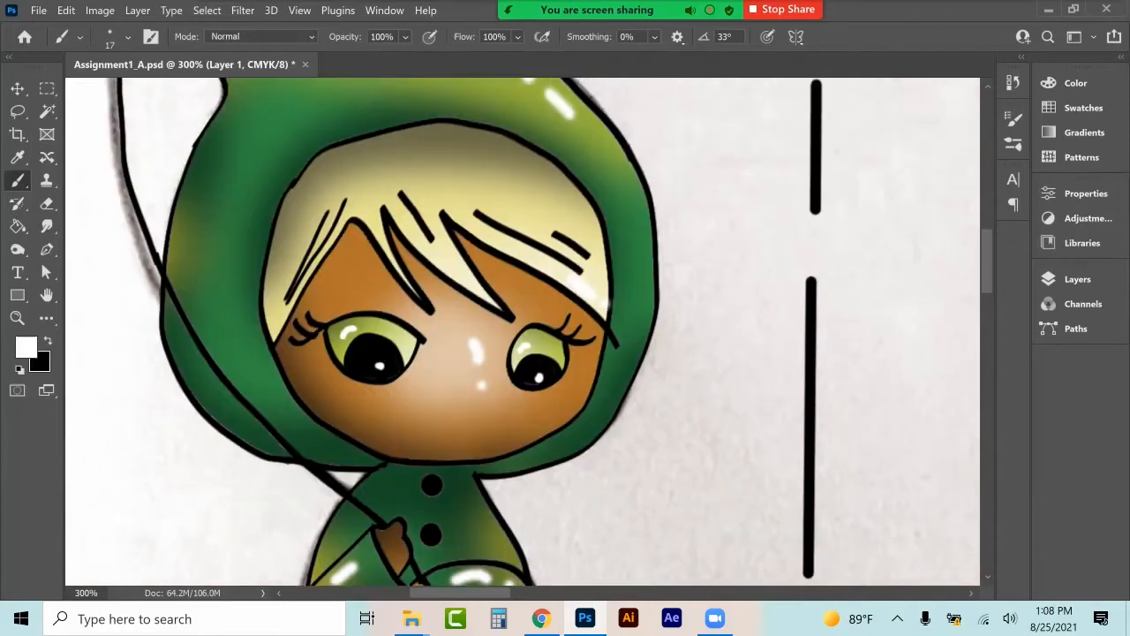
left_click_drag(432, 441, 448, 463)
left_click_drag(448, 340, 521, 399)
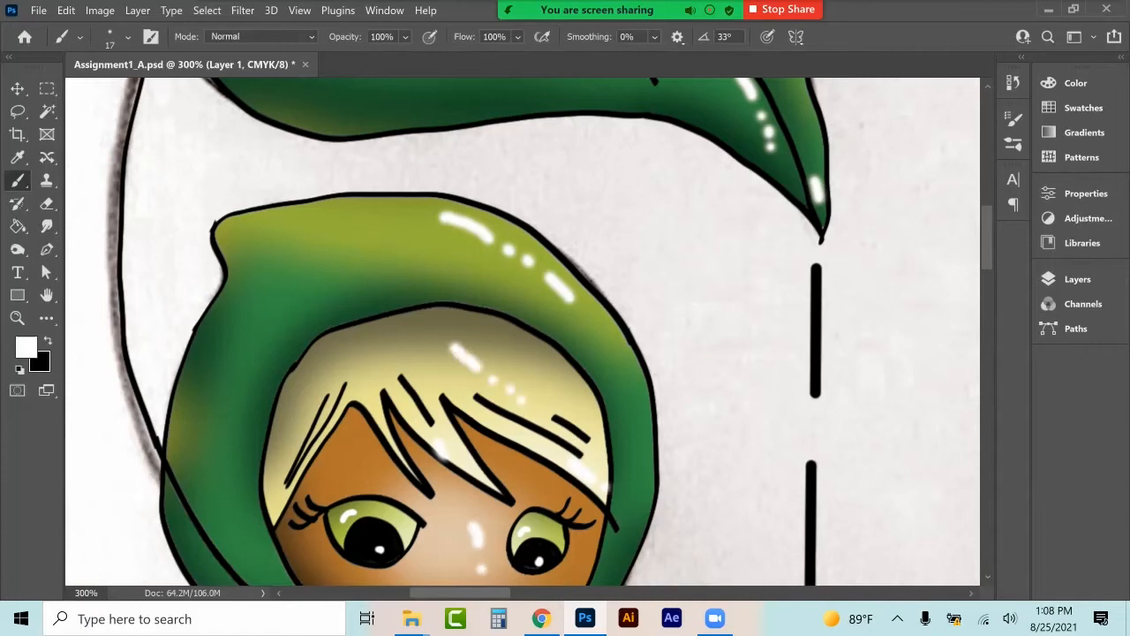
left_click_drag(328, 375, 288, 457)
mouse_move(298, 318)
left_mouse_down()
mouse_move(260, 361)
mouse_move(236, 440)
left_mouse_up()
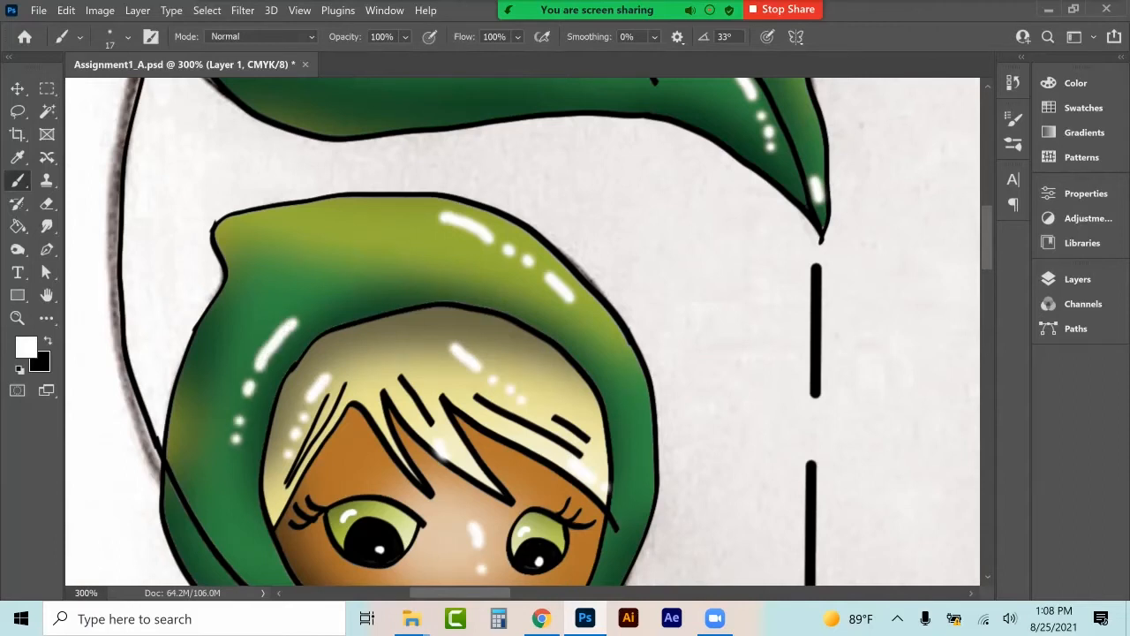
Lower the opacity of the highlight layer, Layer 1, to 67%.
key("ctrl+0")
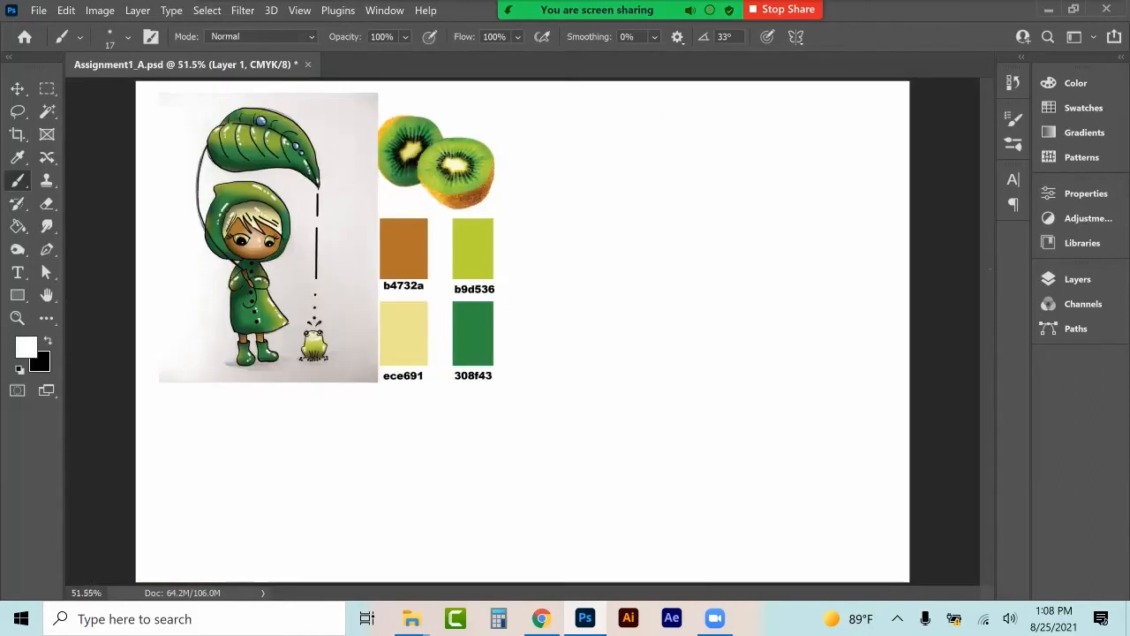
left_click(18, 88)
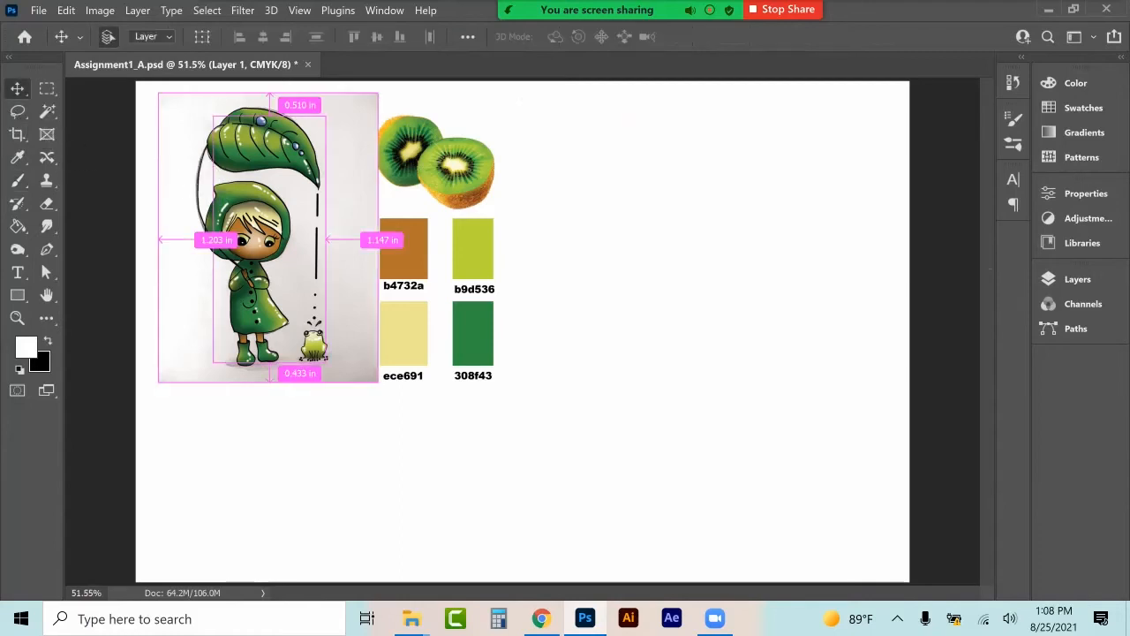
key("z")
left_click(255, 205)
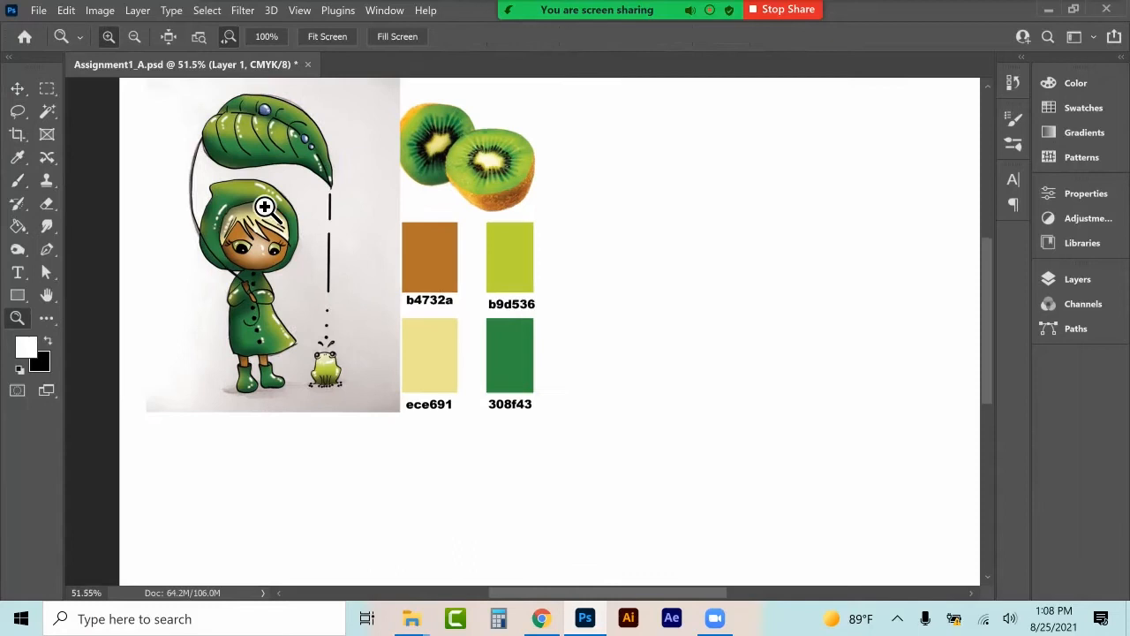
left_click(255, 205)
scroll(255, 205, "up", 1)
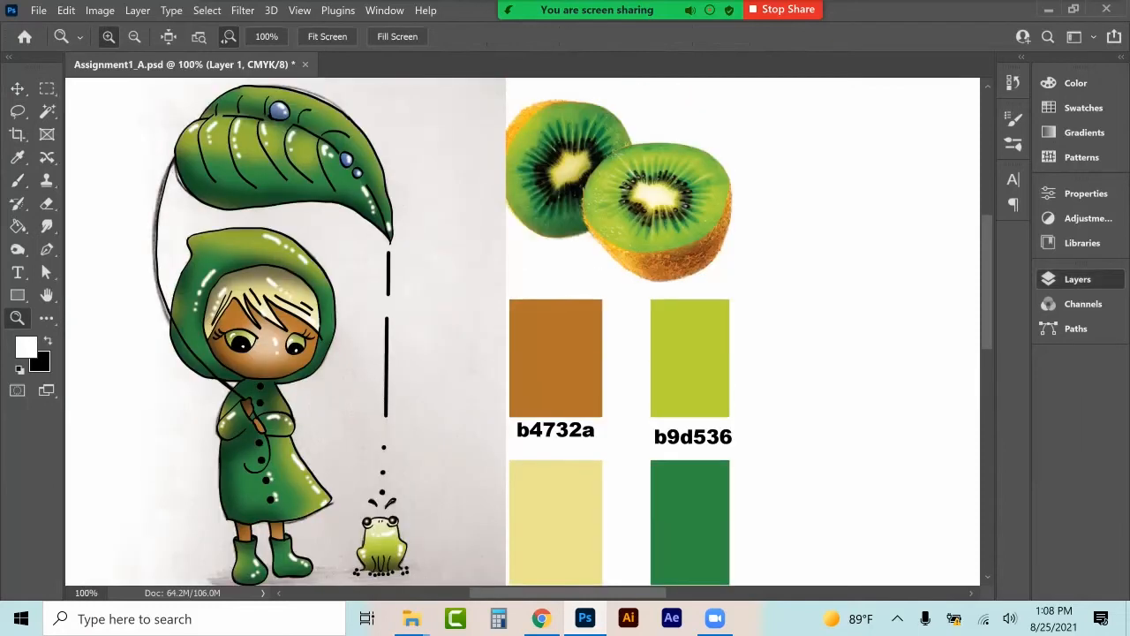
left_click(1077, 279)
left_click(1019, 325)
left_click_drag(1017, 346, 991, 346)
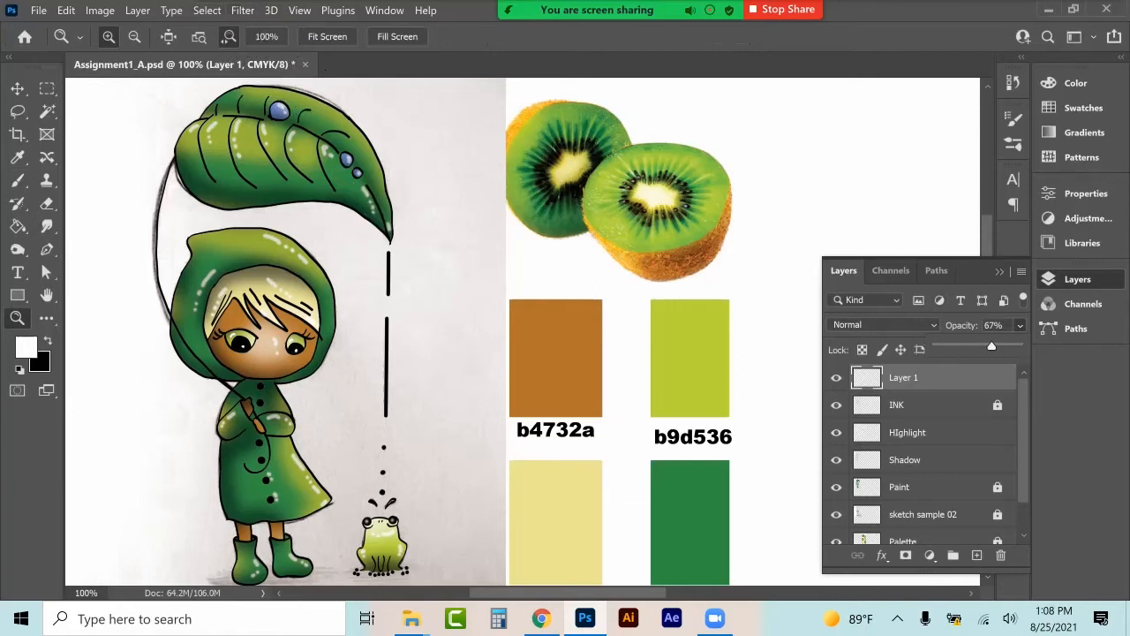
Try blend modes such as Color Dodge, Lighter Color and Overlay on Layer 1, ending back on Normal.
left_click(914, 325)
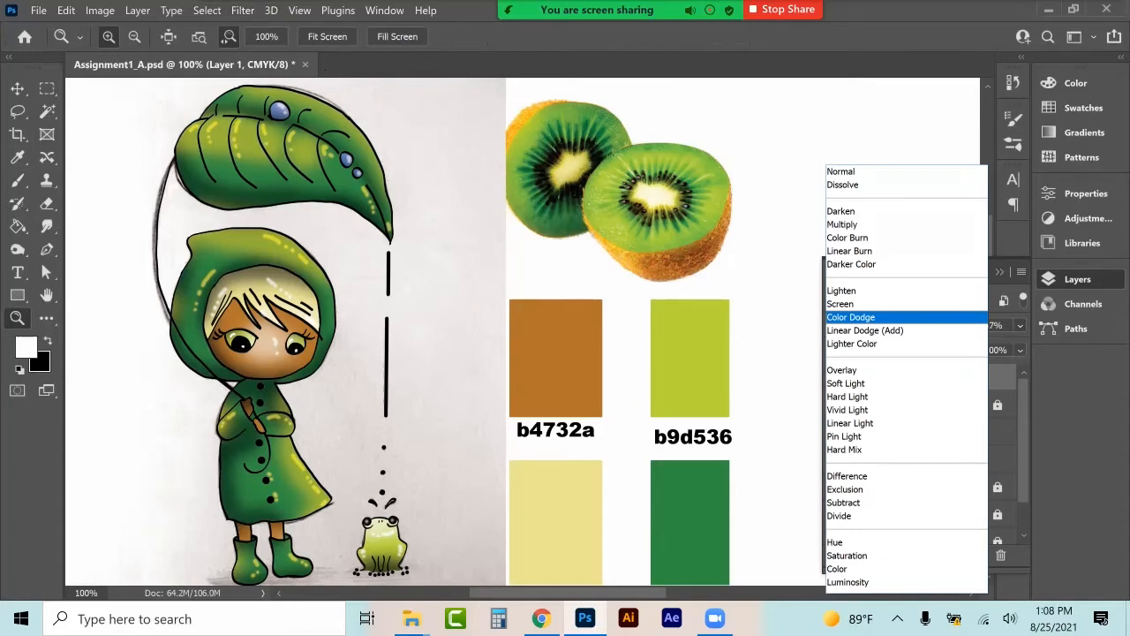
key("Up")
key("Up")
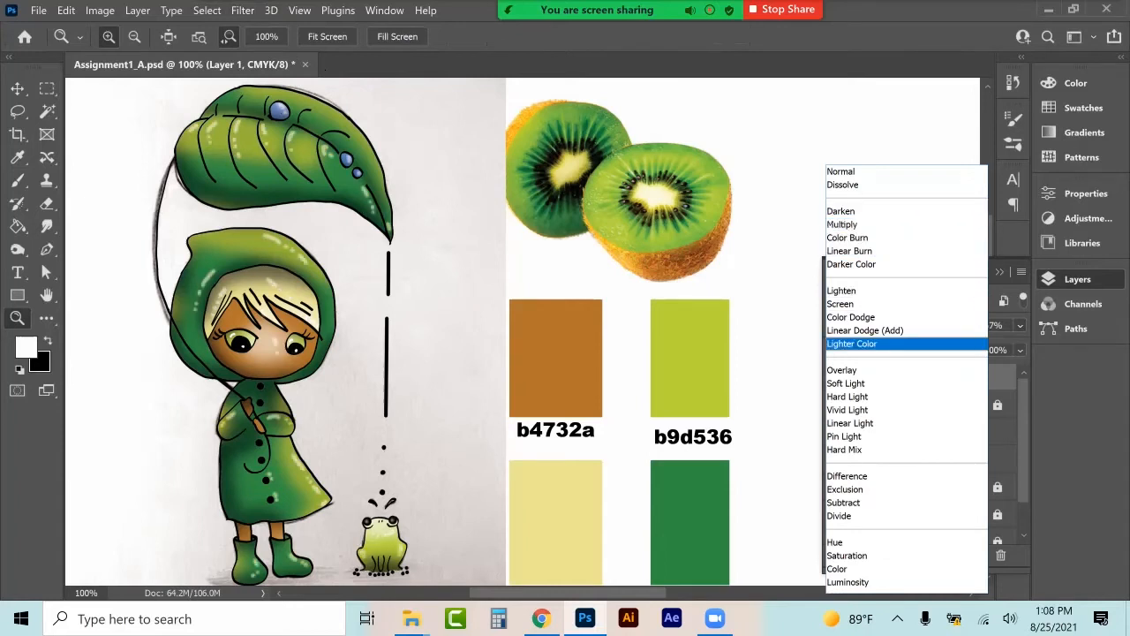
key("Up")
key("Up")
key("Up")
key("Up")
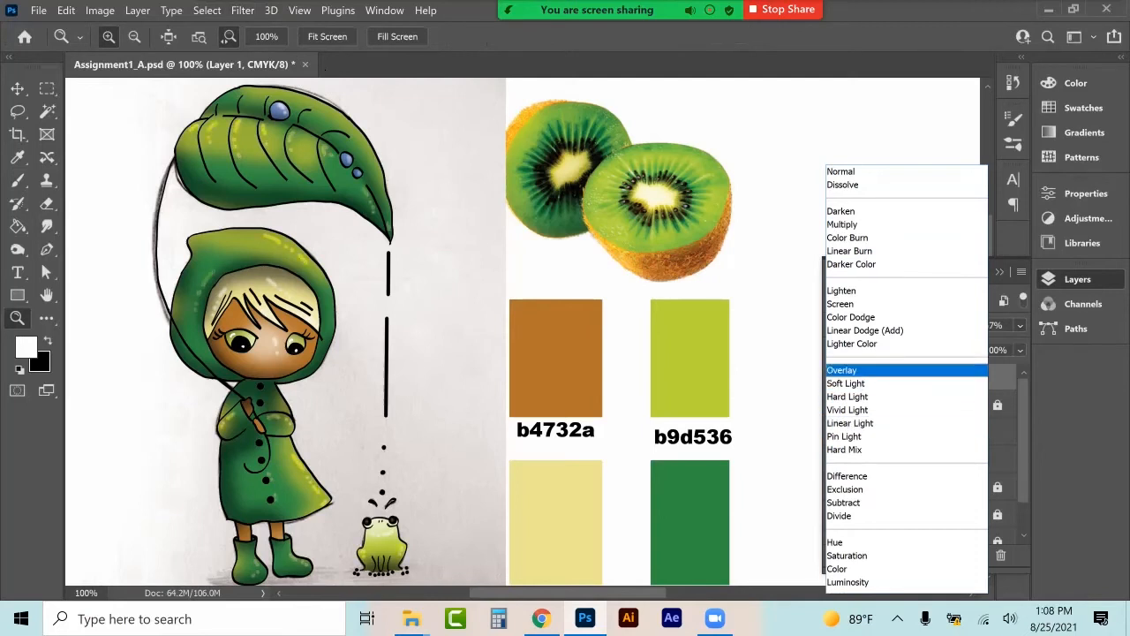
left_click(842, 172)
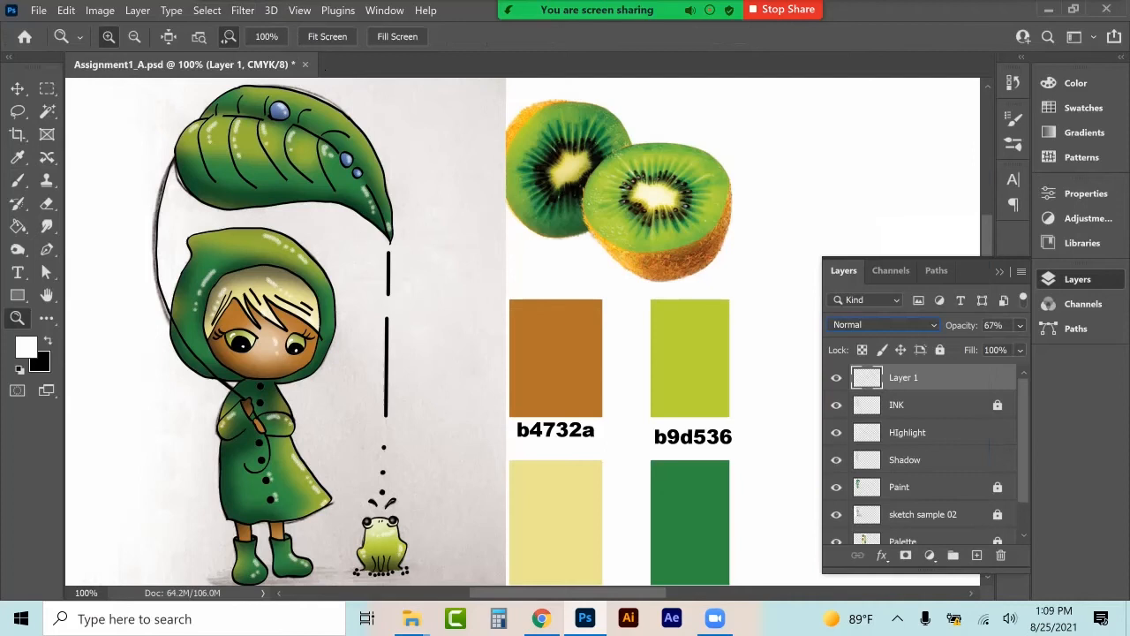
Save the Assignment1_A.psd document.
left_click(999, 271)
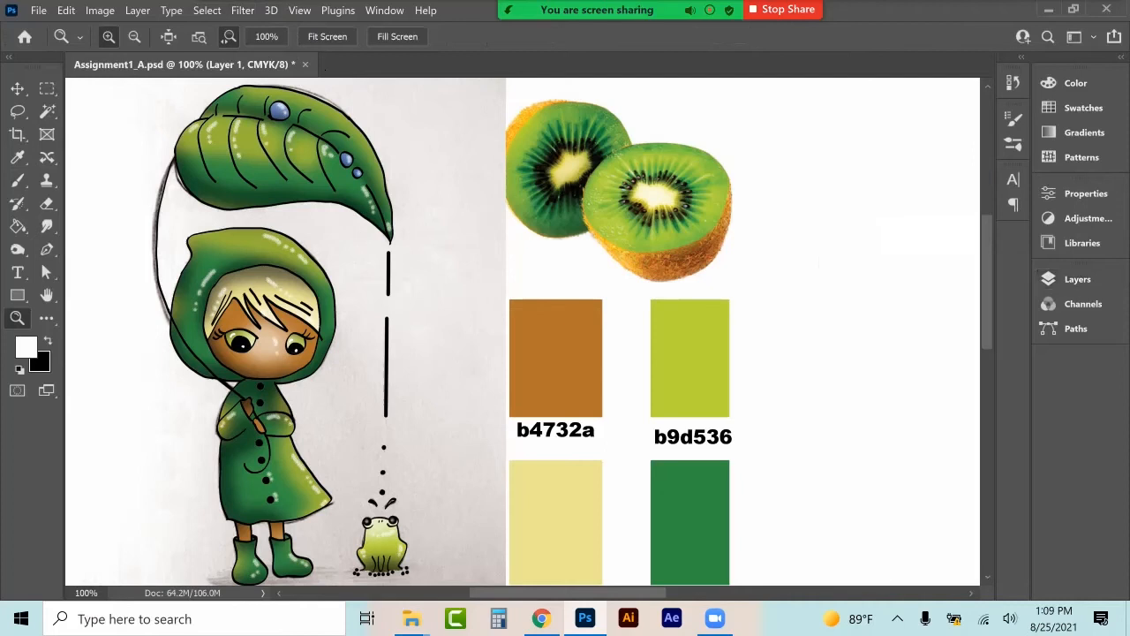
left_click(18, 88)
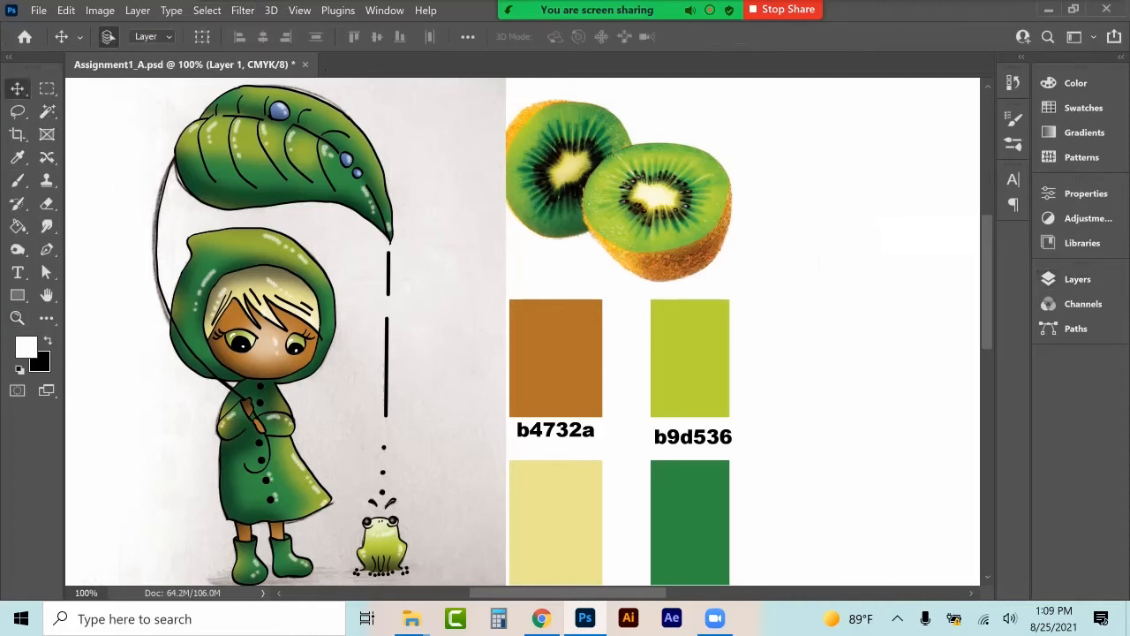
key("ctrl+s")
Unlock the INK and Paint layers.
key("ctrl+minus")
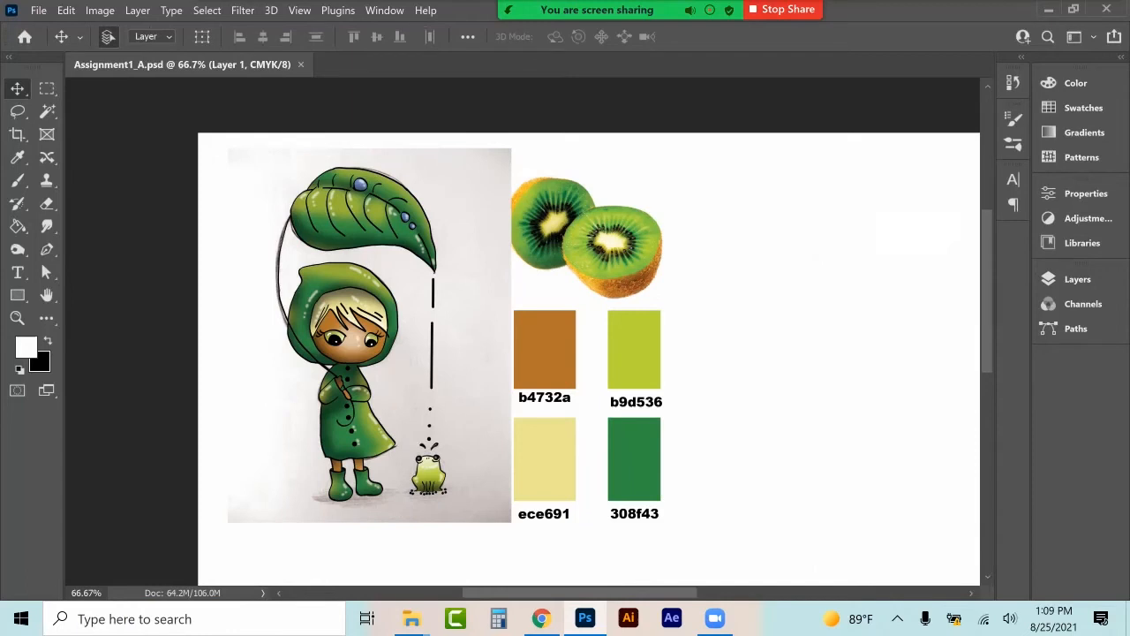
left_click(1077, 279)
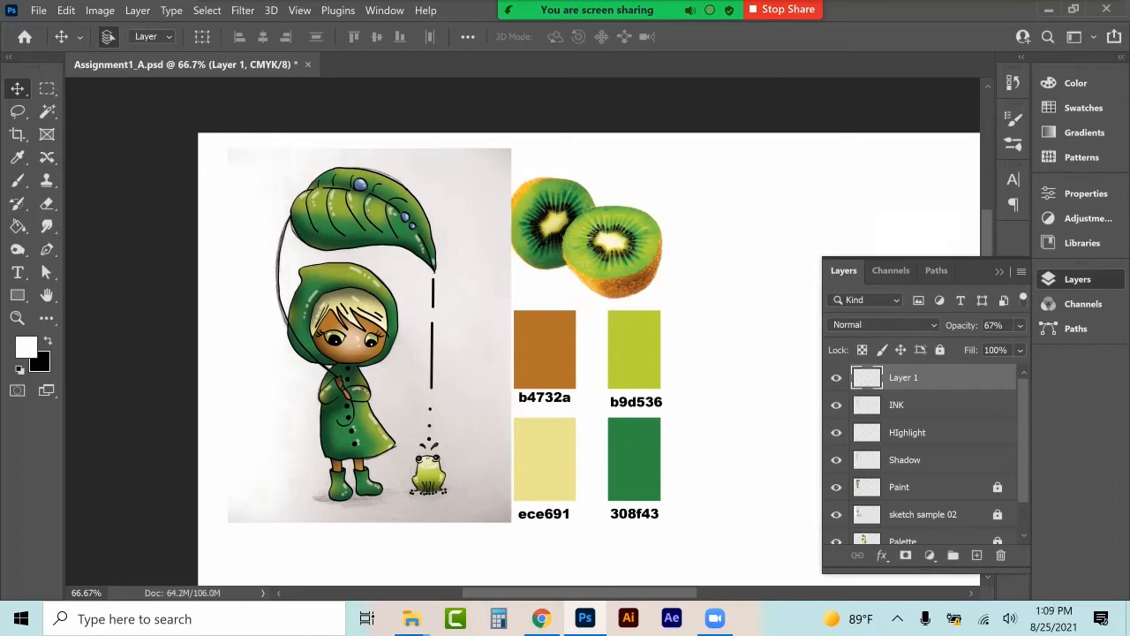
left_click(998, 488)
scroll(927, 451, "down", 1)
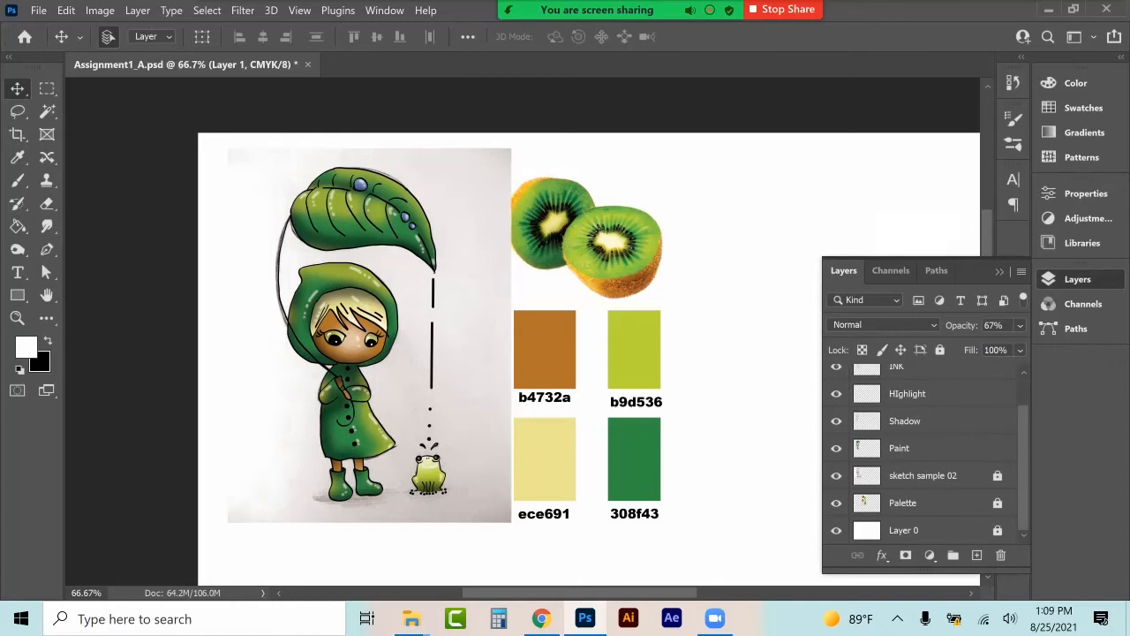
Merge all layers from Paint up to Layer 1 and move the merged artwork to the blank area right of the kiwi palette.
left_click(899, 447)
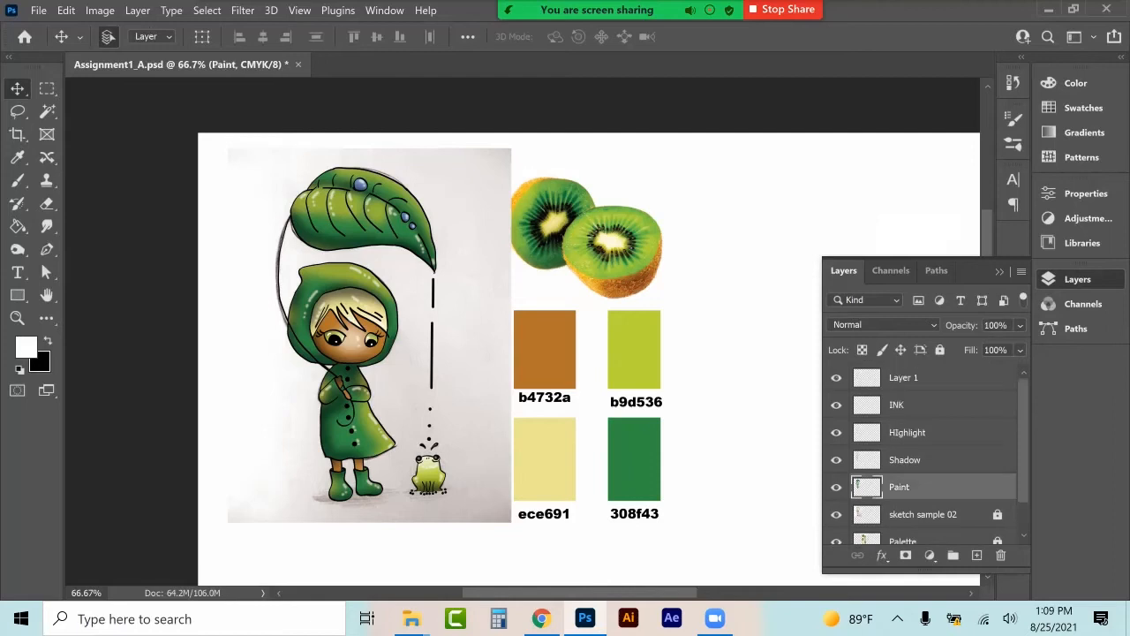
left_click(903, 378, "shift")
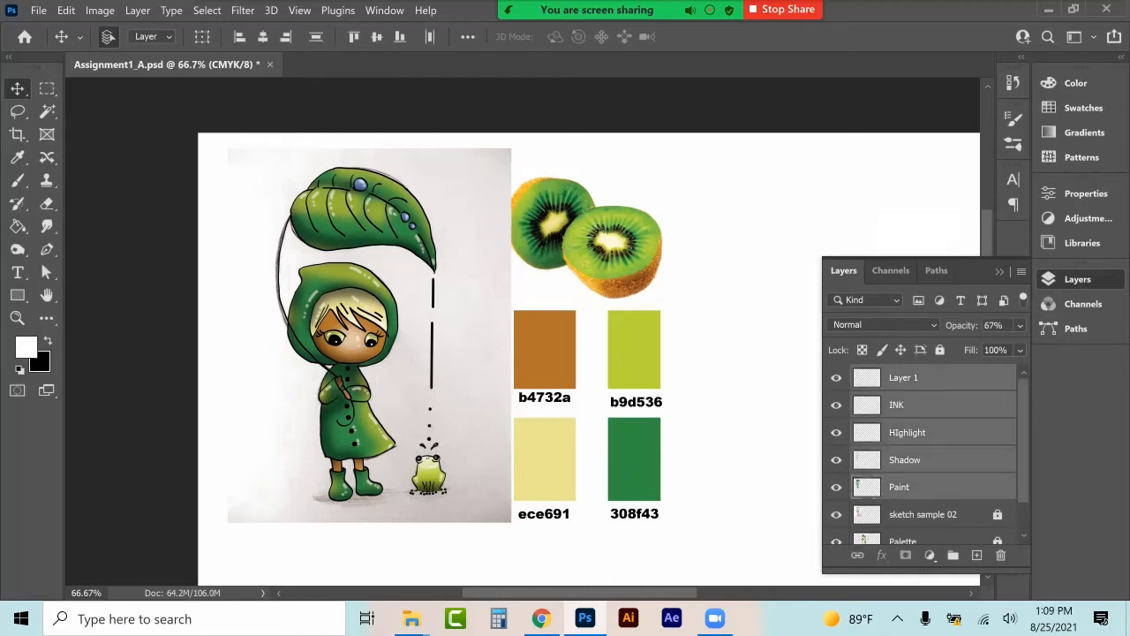
left_click(136, 10)
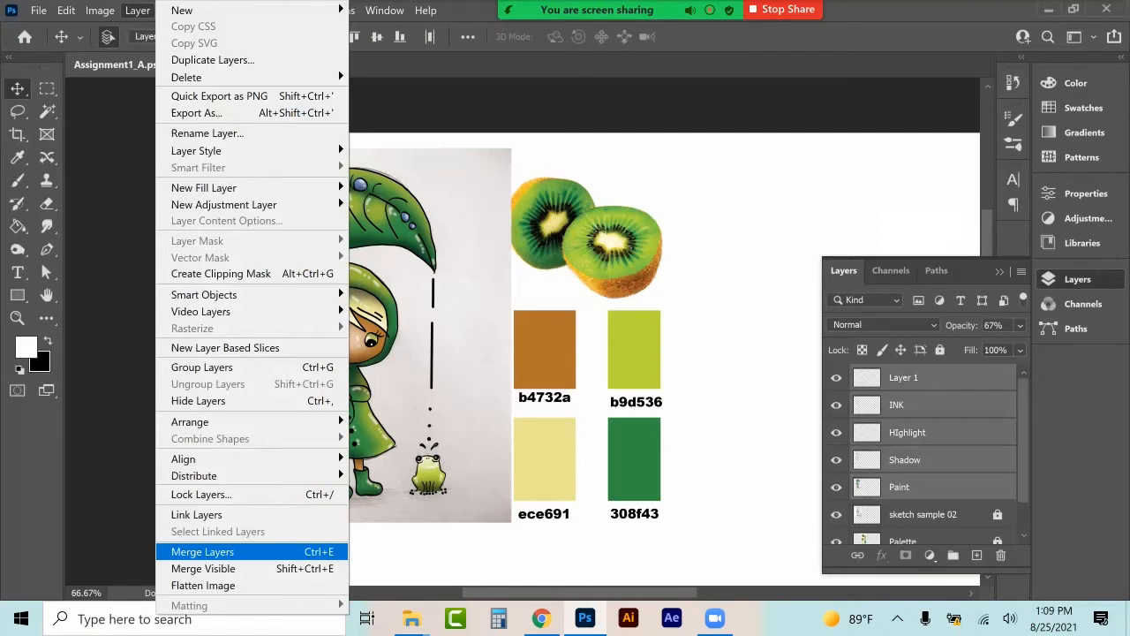
left_click(202, 551)
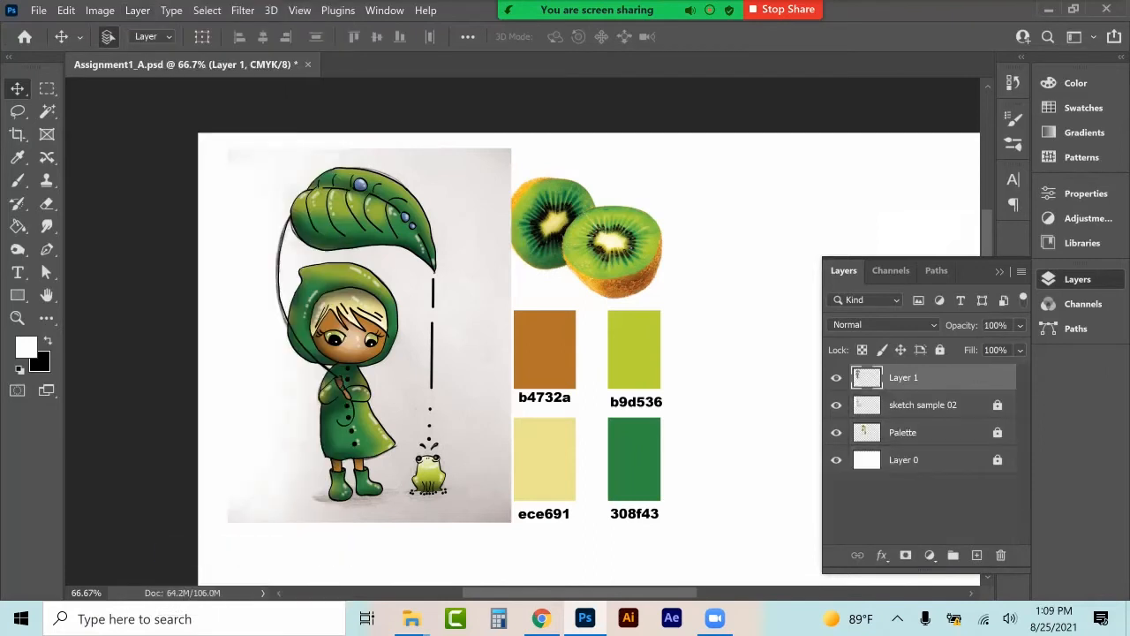
mouse_move(356, 187)
left_mouse_down()
mouse_move(568, 222)
mouse_move(769, 184)
left_mouse_up()
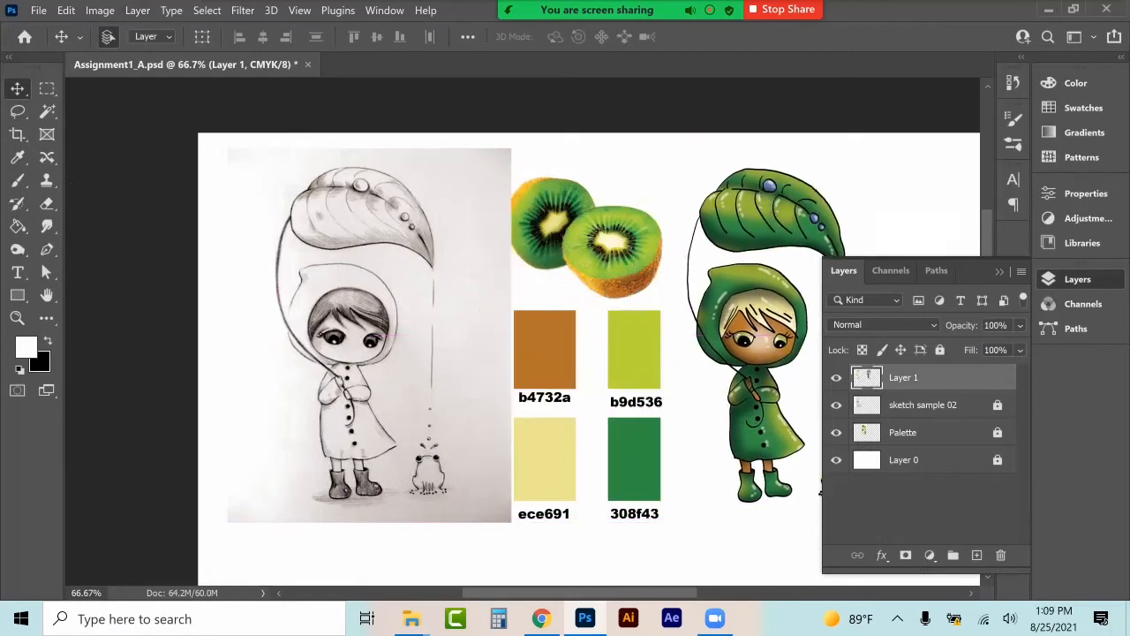
Nudge the merged artwork slightly away from the palette and save the document as Assignment1_B in Photoshop format with Maximize Compatibility.
left_click(1000, 270)
left_click_drag(777, 302, 788, 305)
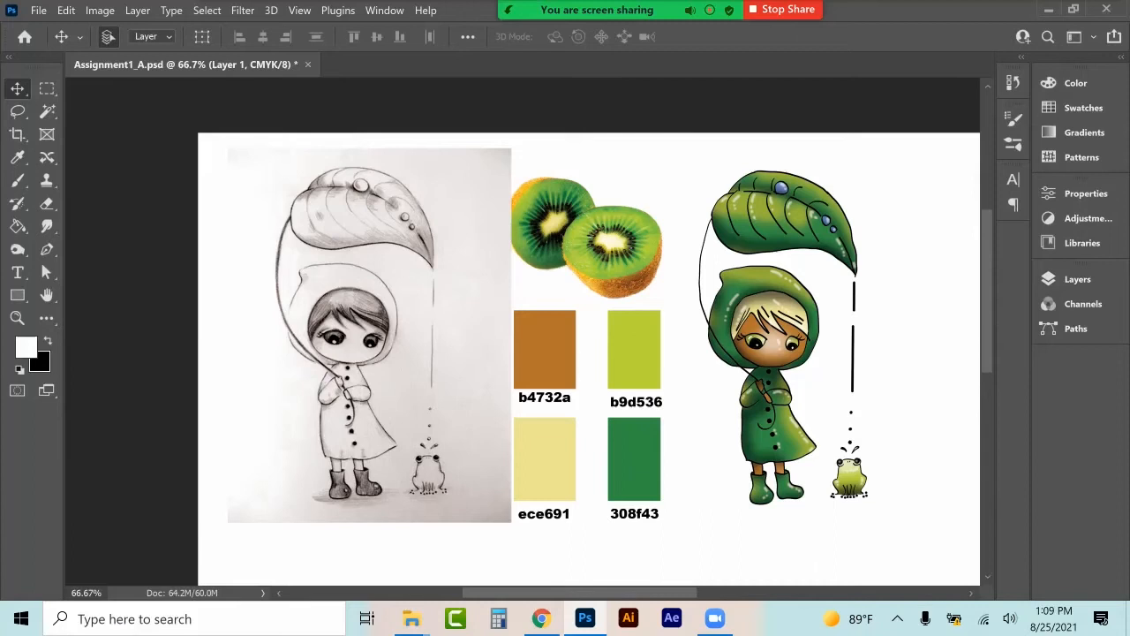
left_click(39, 10)
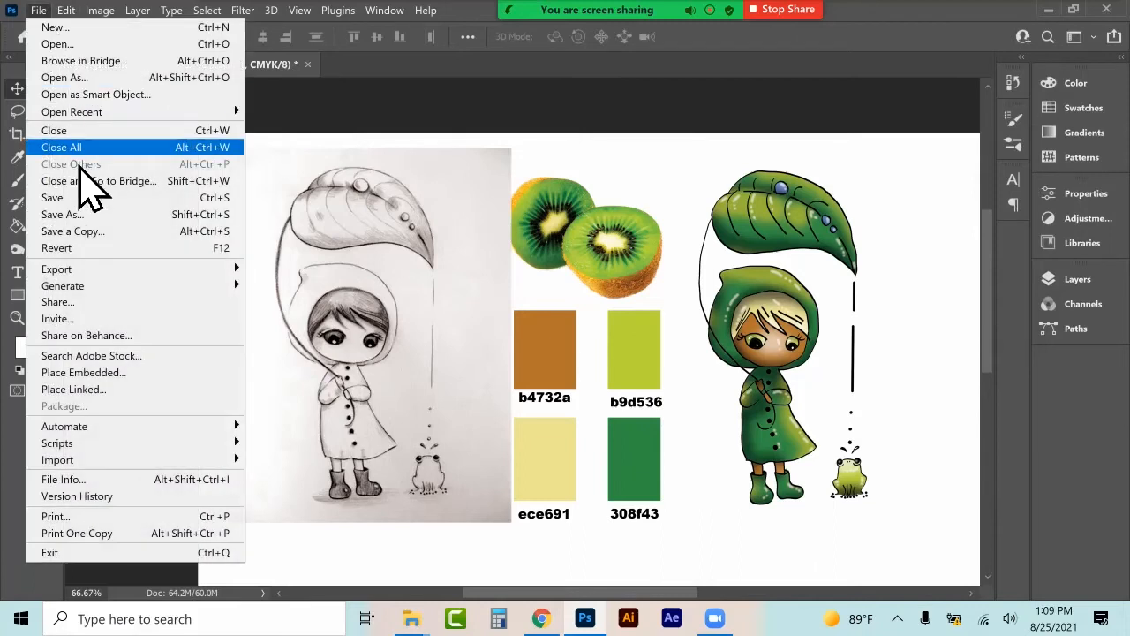
left_click(95, 214)
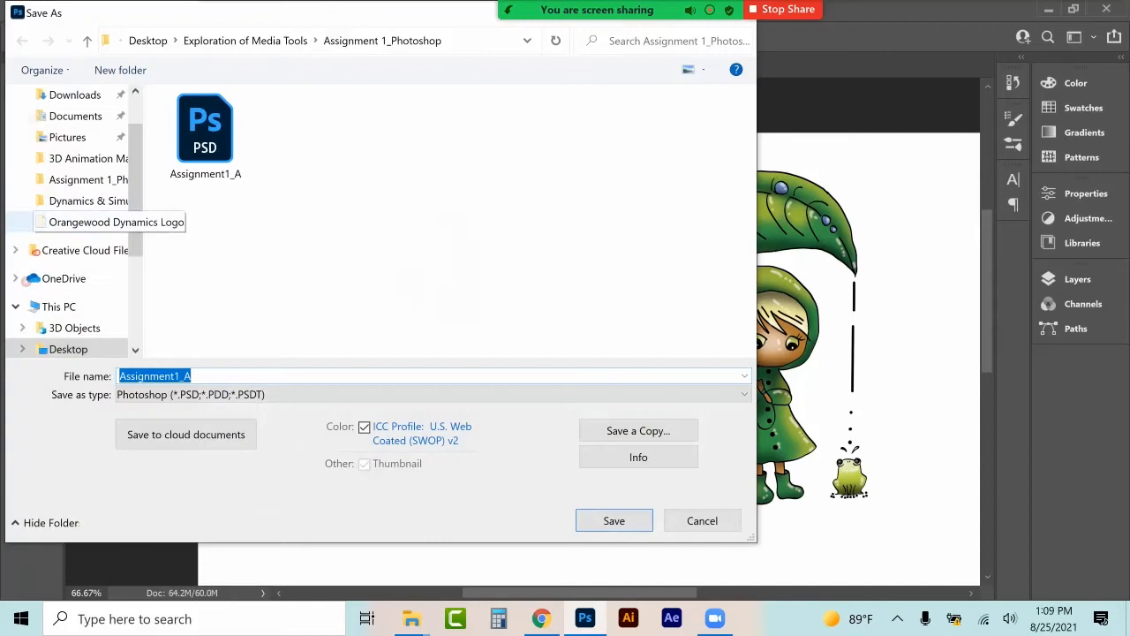
left_click(198, 376)
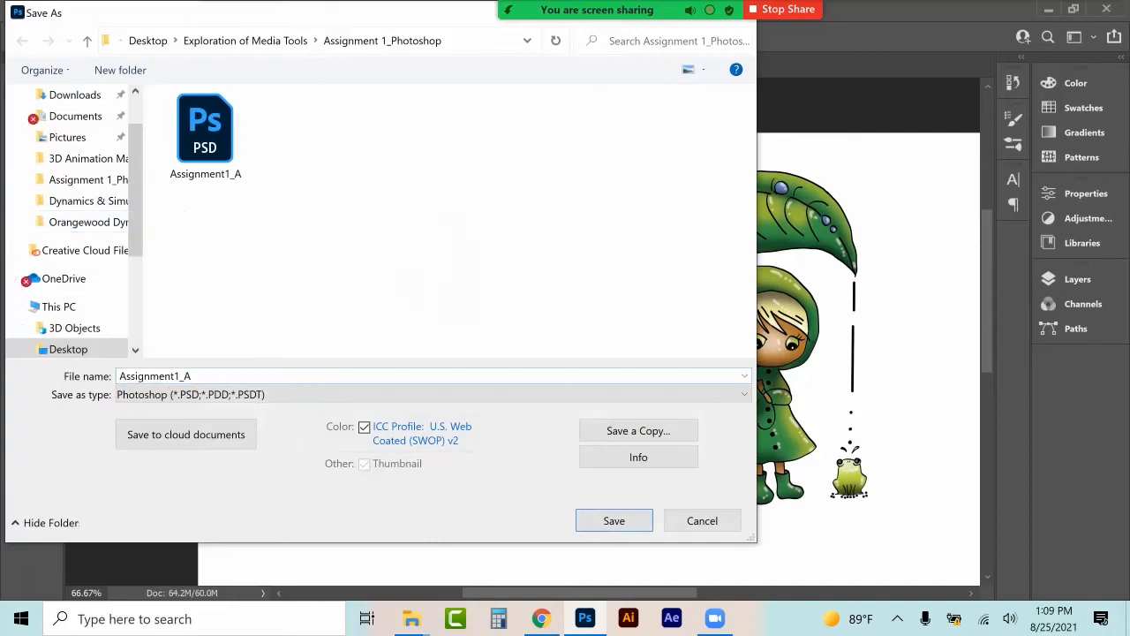
key("BackSpace")
type("B")
key("Return")
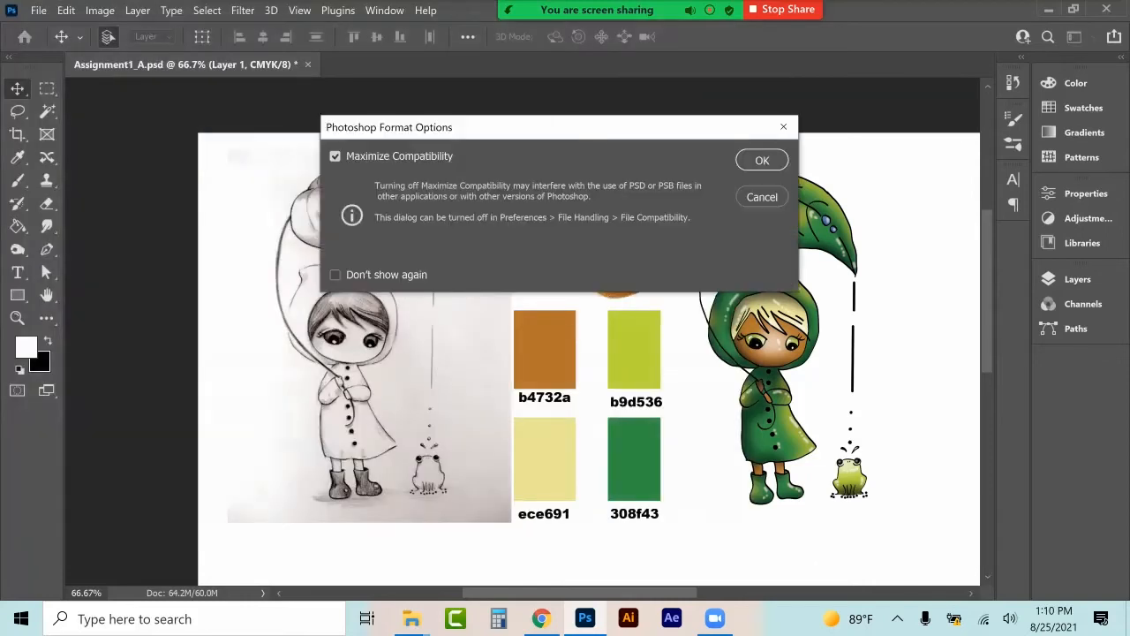
key("Return")
Move the painted girl to the far right of the page and scale it up proportionally to about 148%.
key("ctrl+0")
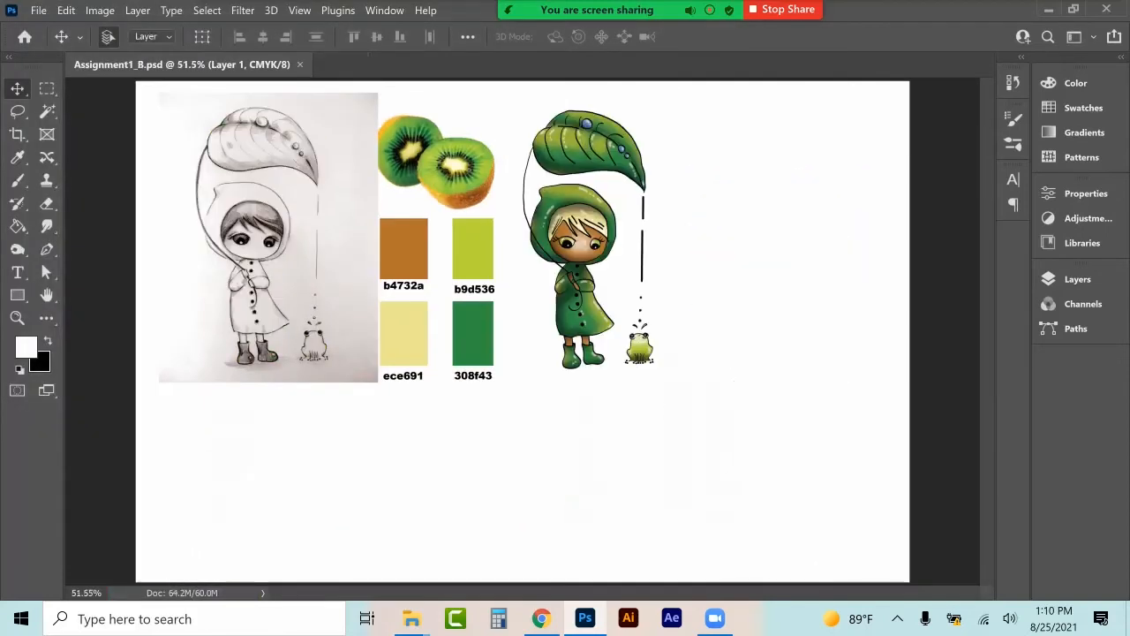
left_click_drag(596, 194, 819, 182)
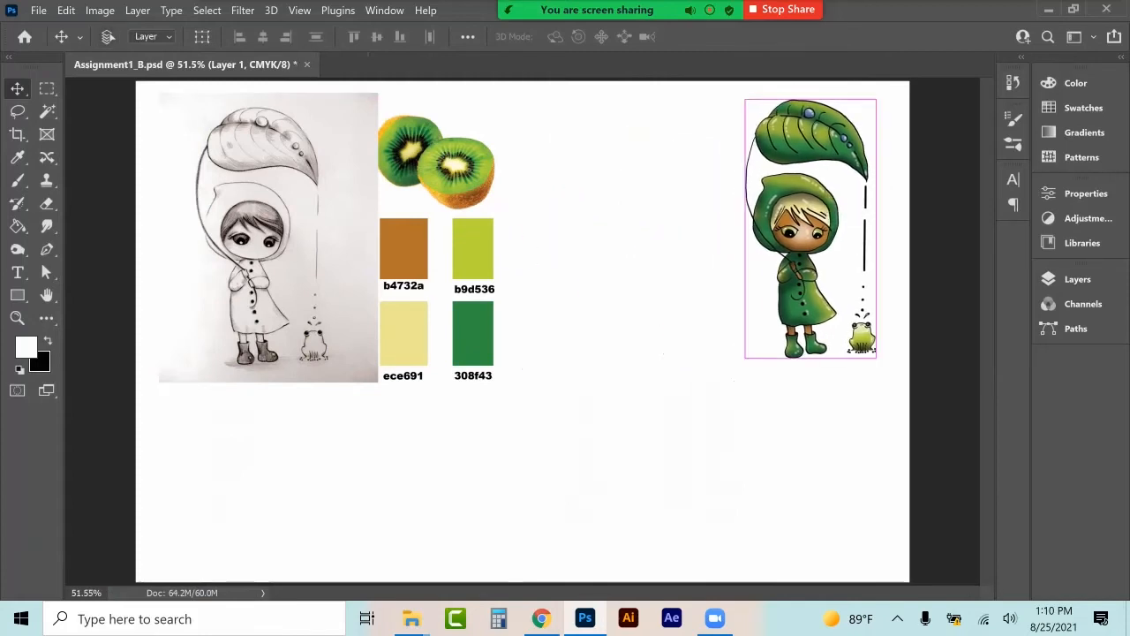
left_click(67, 11)
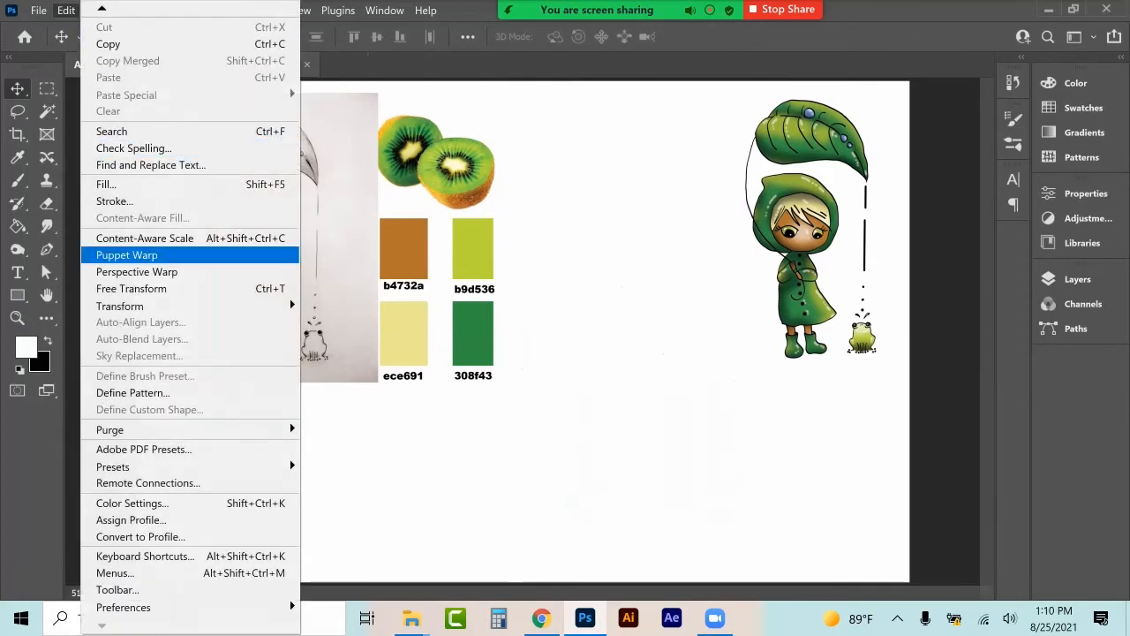
mouse_move(221, 305)
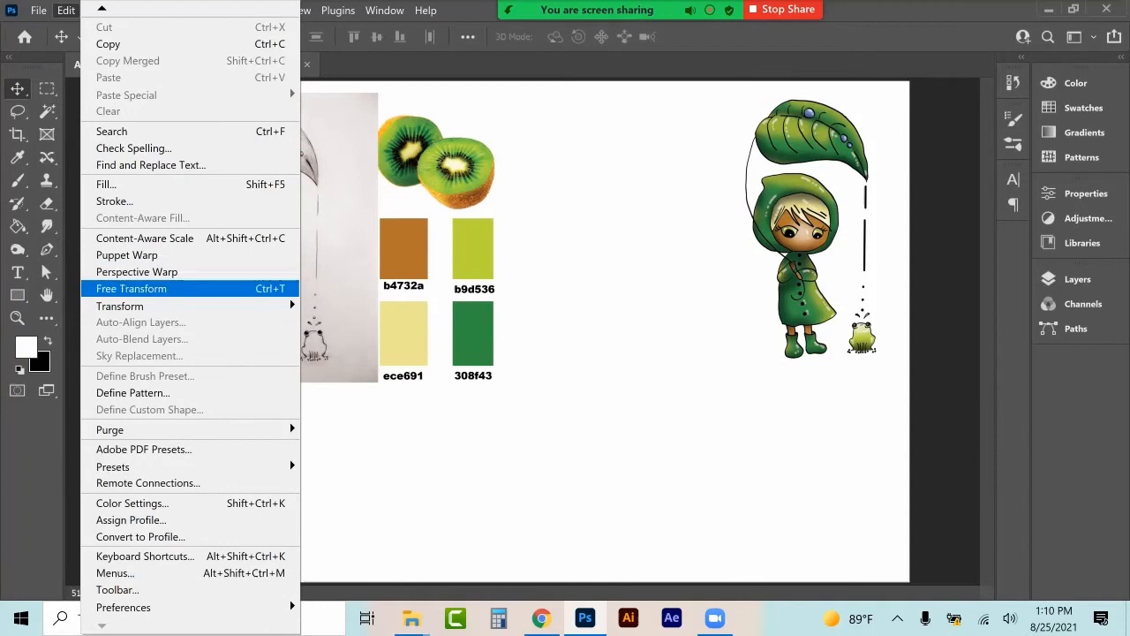
key("Escape")
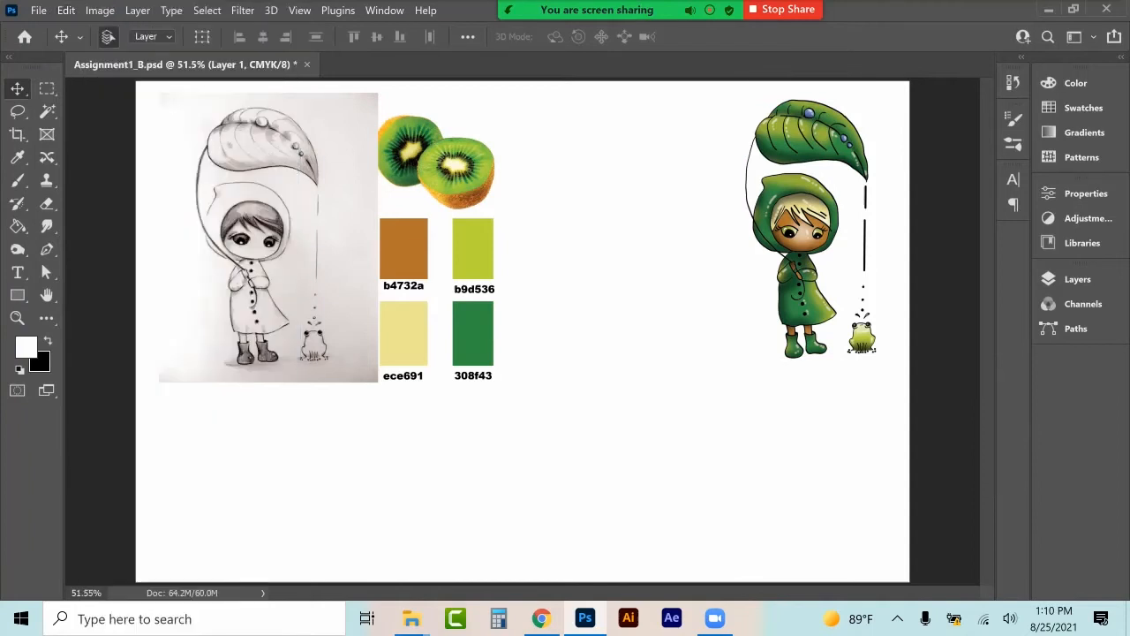
key("ctrl+t")
left_click_drag(745, 358, 681, 483)
left_click_drag(780, 273, 786, 269)
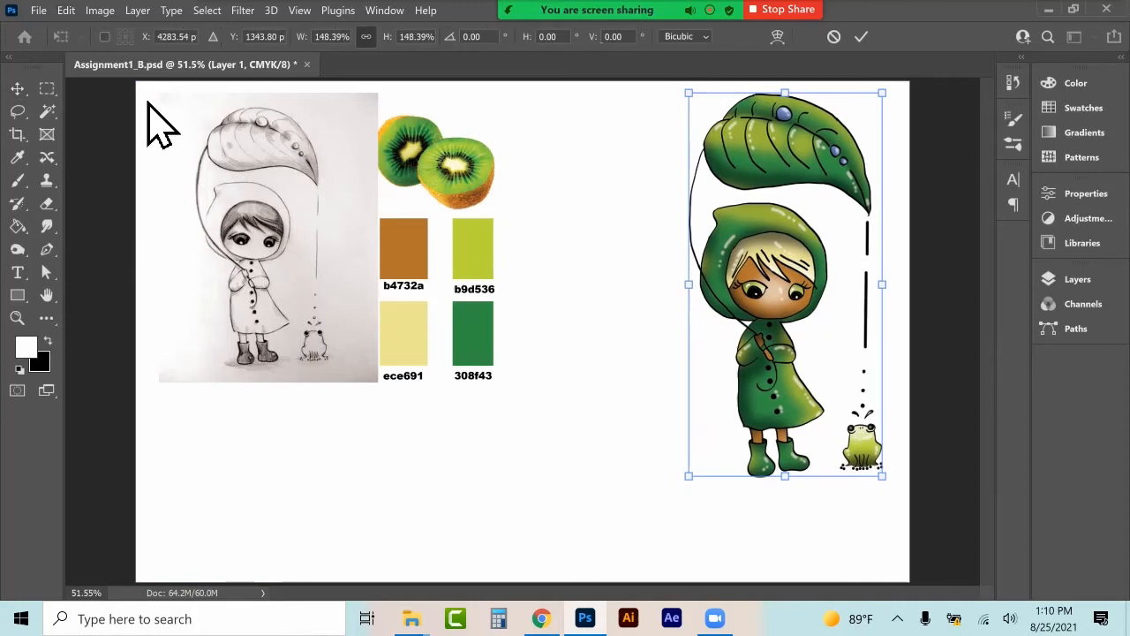
left_click(18, 88)
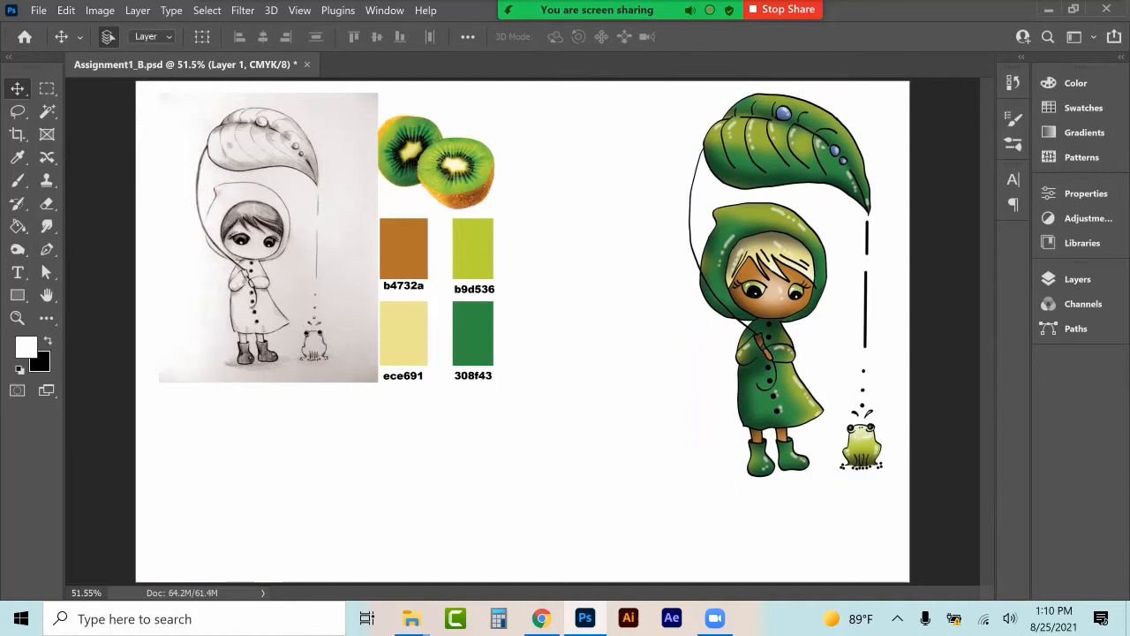
Rename Layer 1 as Final Design.
left_click(1075, 279)
double_click(903, 377)
type("Final Design")
key("Return")
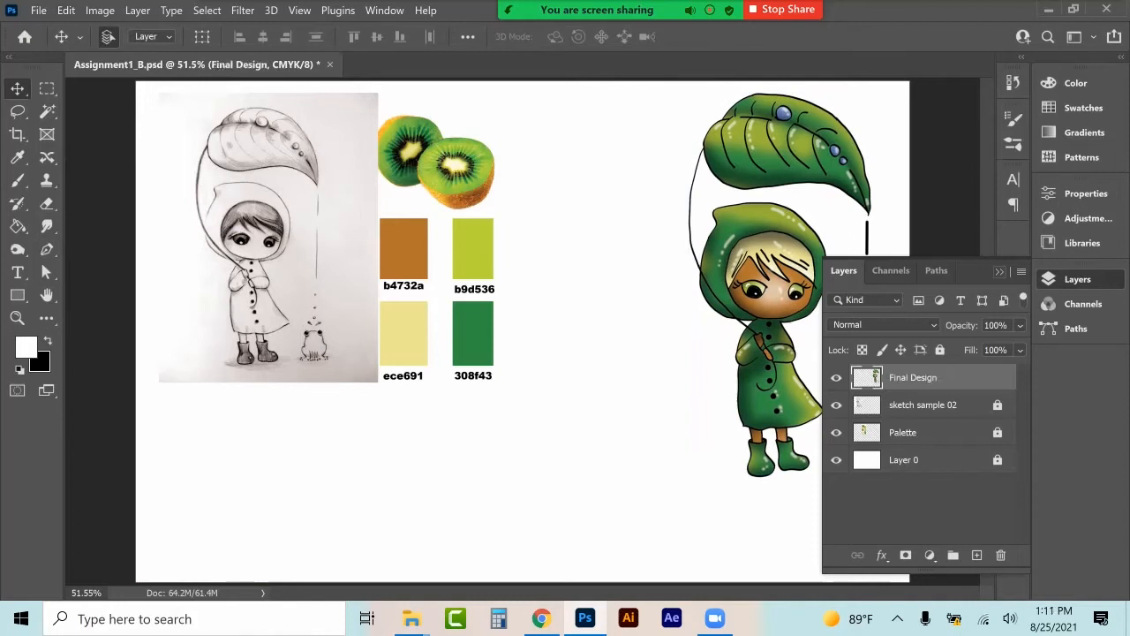
Duplicate the Final Design layer within Assignment1_B.psd and move the copy left of the large figure.
left_click(1022, 271)
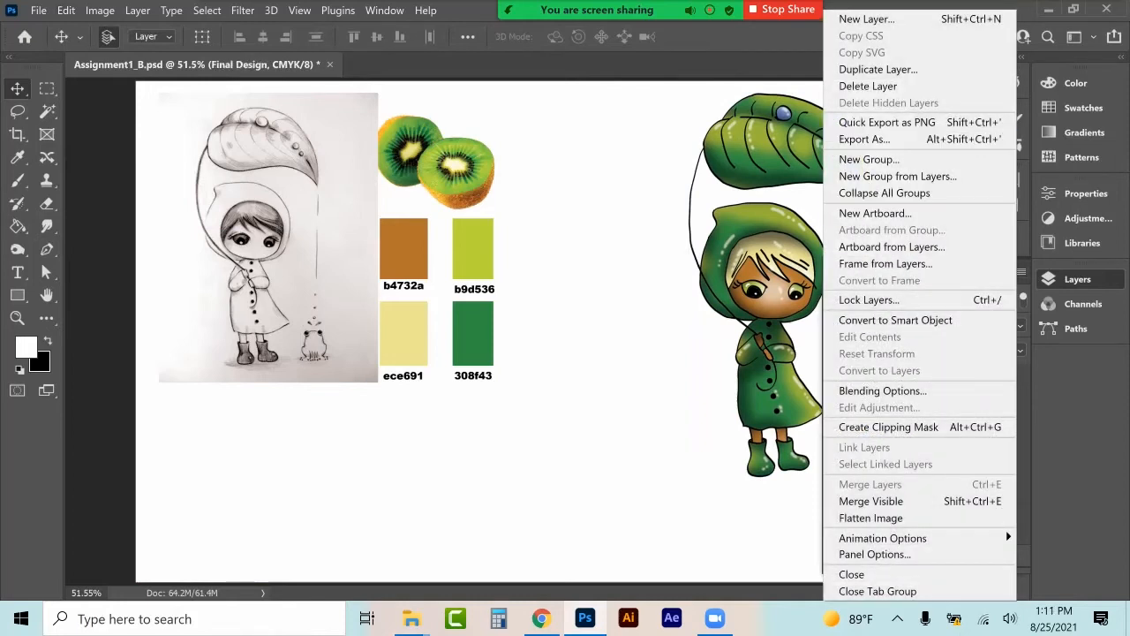
left_click(878, 69)
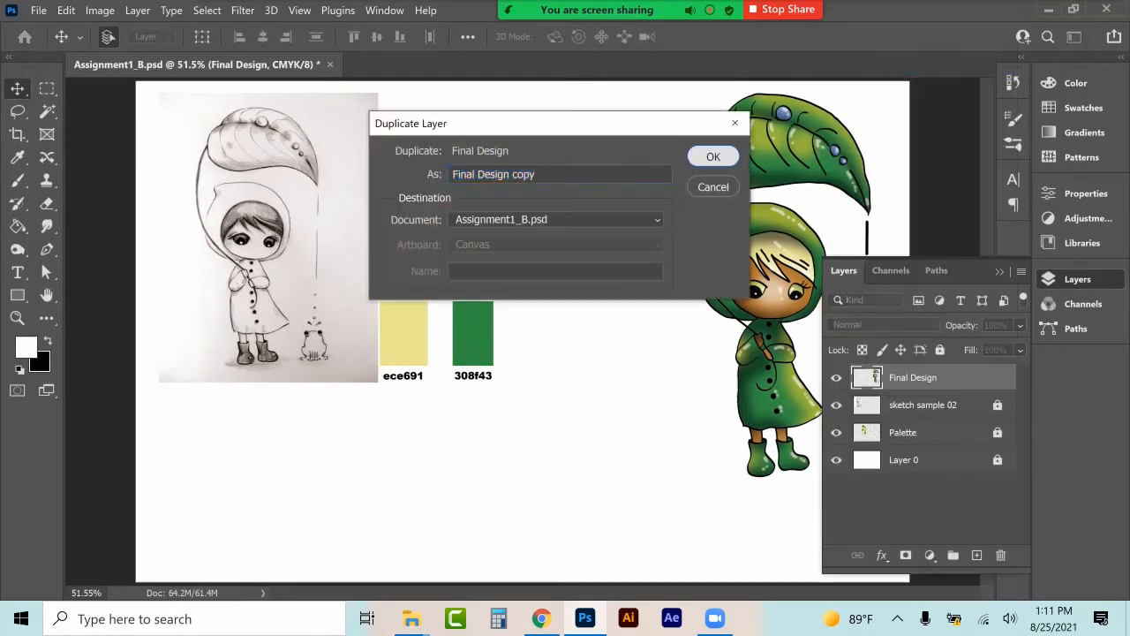
key("Return")
left_click_drag(768, 226, 612, 226)
Scale the copied figure down proportionally to about 46% and place it between the palette and the large figure, level with its top.
key("ctrl+t")
left_click_drag(726, 476, 644, 314)
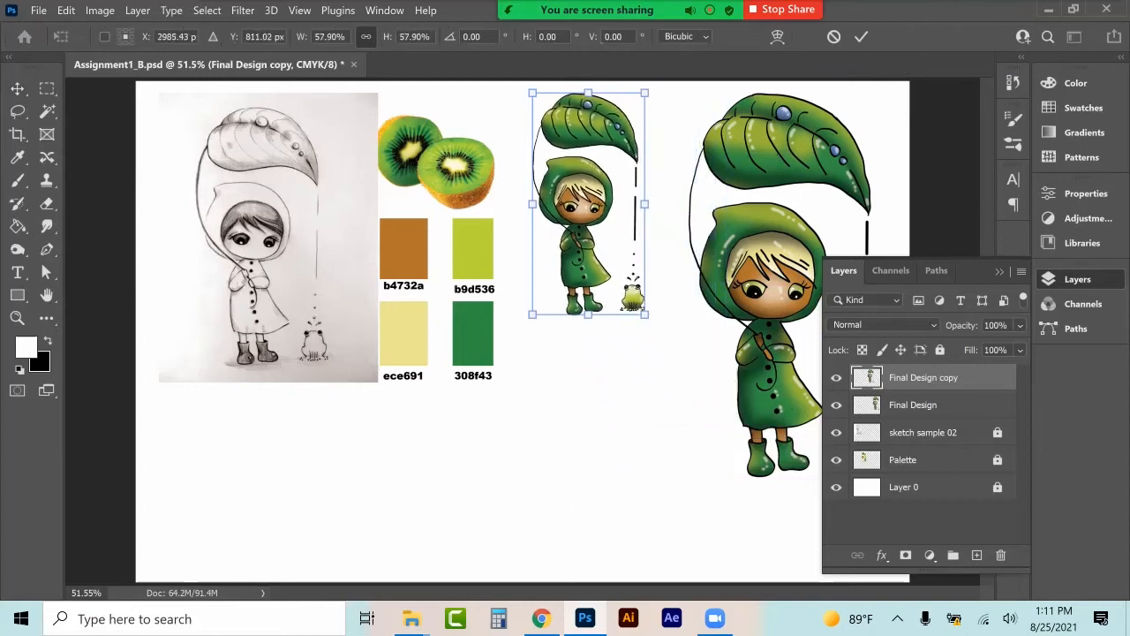
left_click_drag(533, 315, 543, 293)
left_click_drag(581, 191, 600, 196)
left_click_drag(559, 301, 576, 274)
left_click_drag(615, 187, 599, 181)
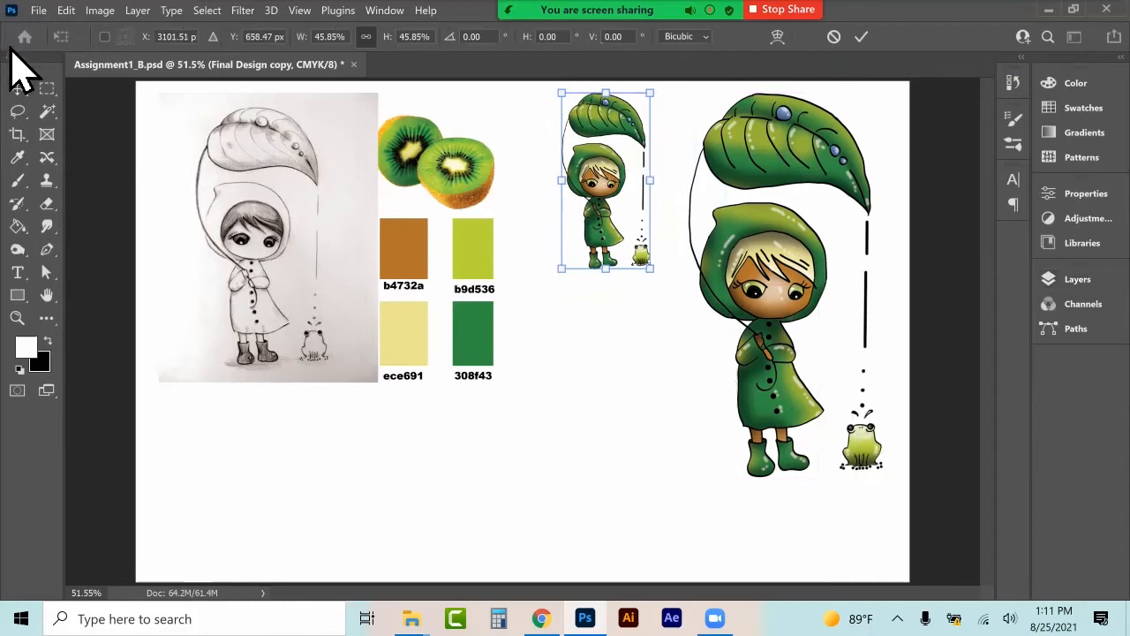
key("Return")
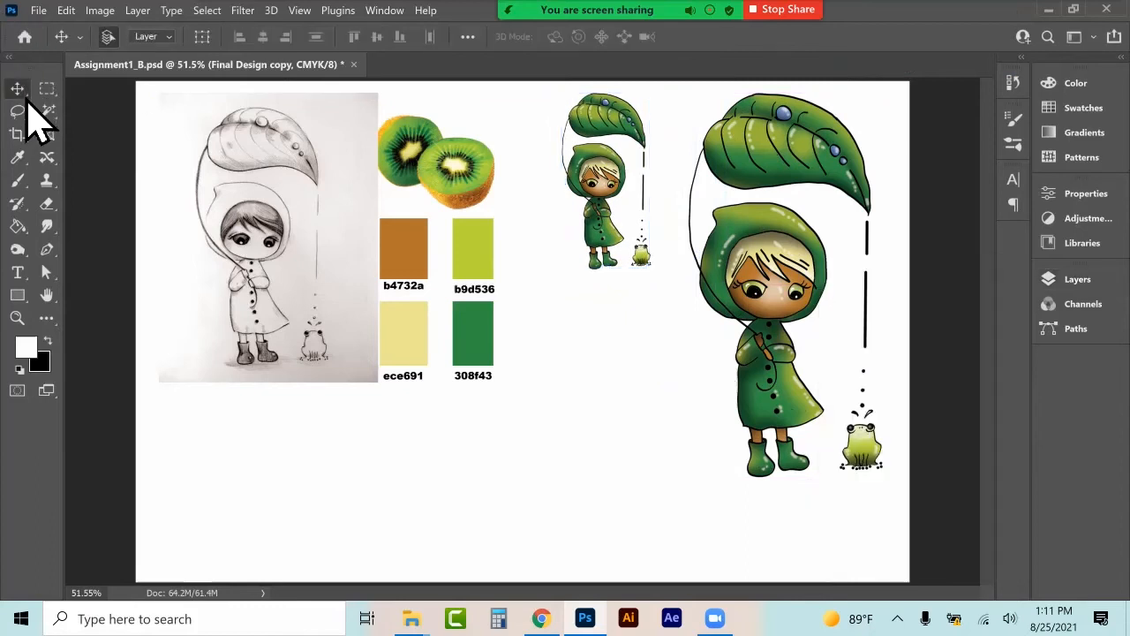
Recolour the small copy with Hue/Saturation, setting the hue to -170 and lowering the saturation for a muted pink version.
left_click(102, 12)
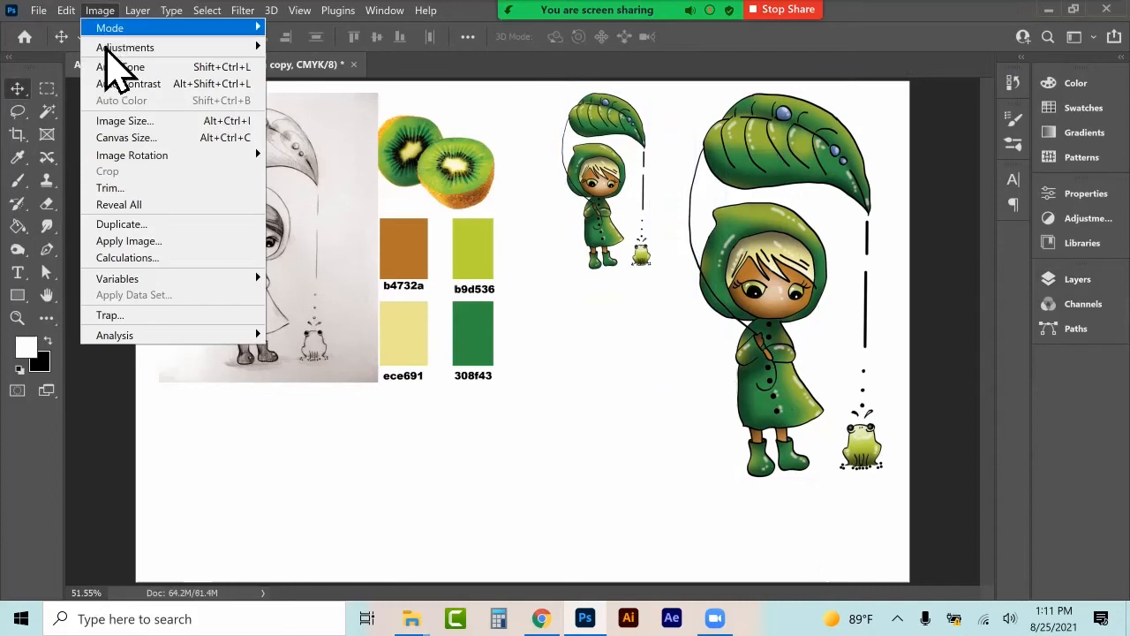
mouse_move(113, 49)
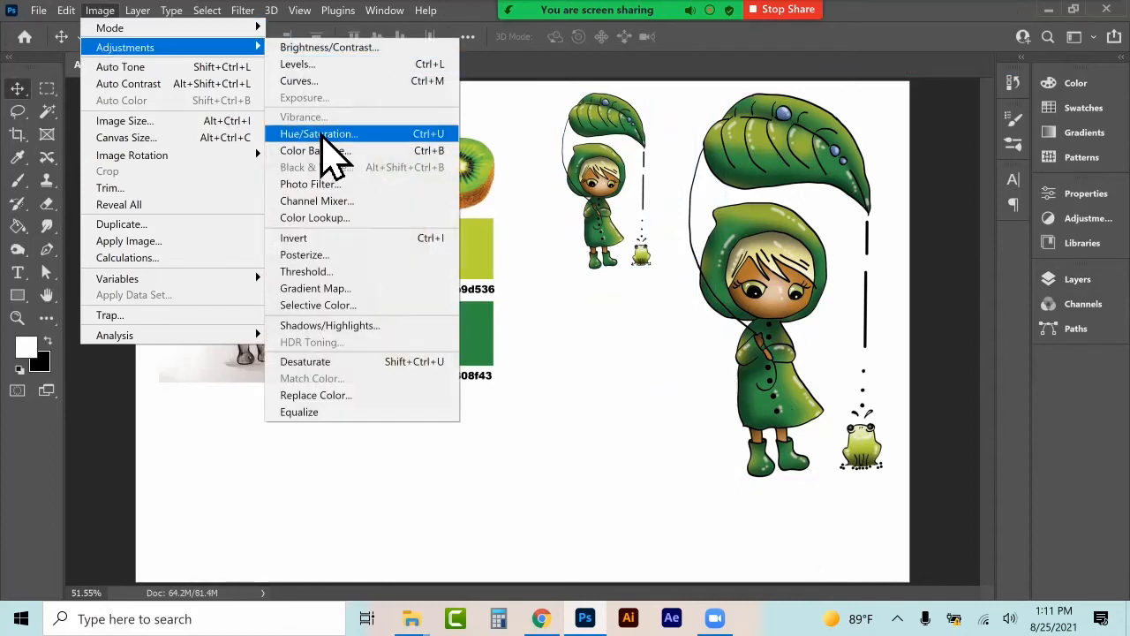
left_click(321, 136)
left_click_drag(527, 257, 264, 236)
left_click_drag(300, 354, 217, 355)
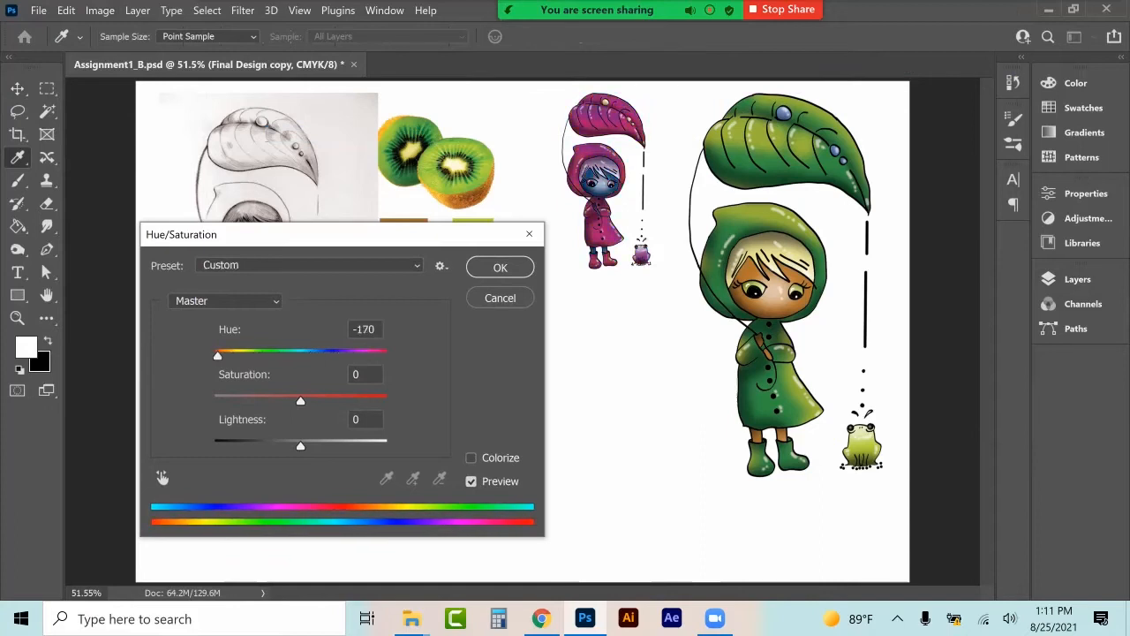
left_click_drag(300, 401, 256, 401)
left_click(499, 267)
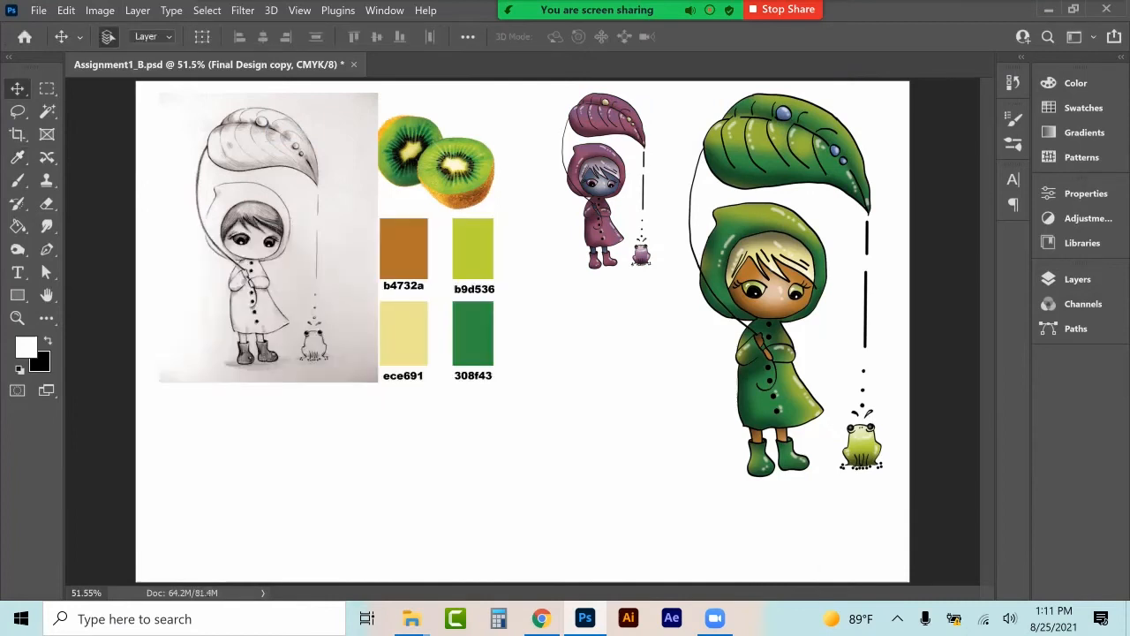
Lighten the midtones of the small pink figure with a Levels adjustment.
left_click(102, 11)
mouse_move(128, 53)
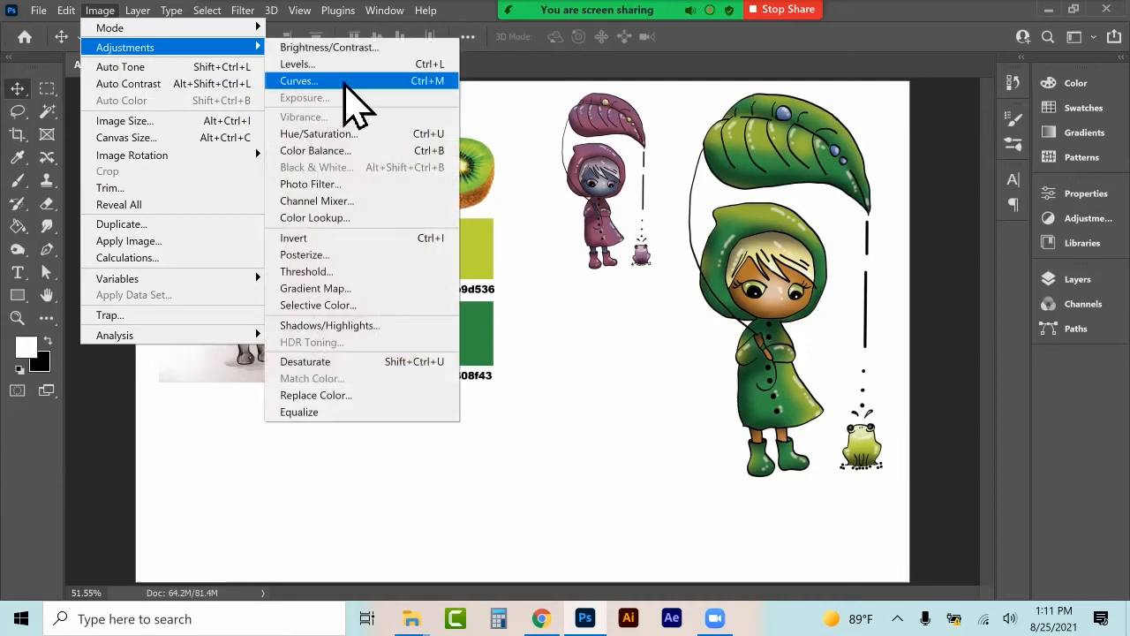
left_click(345, 69)
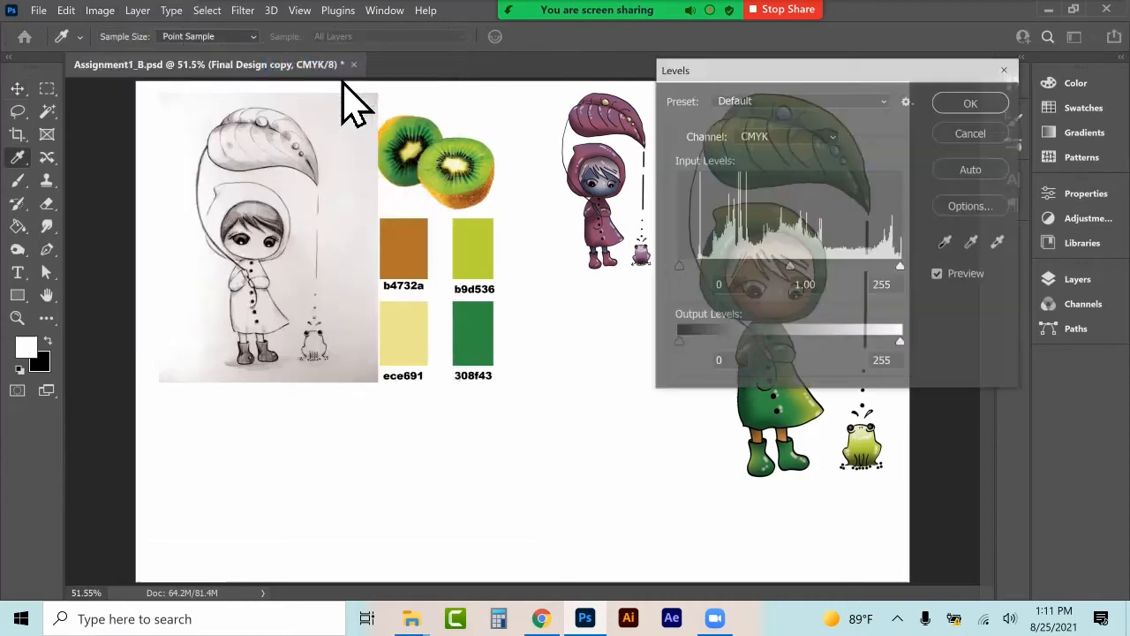
left_click_drag(790, 267, 751, 267)
left_click(971, 103)
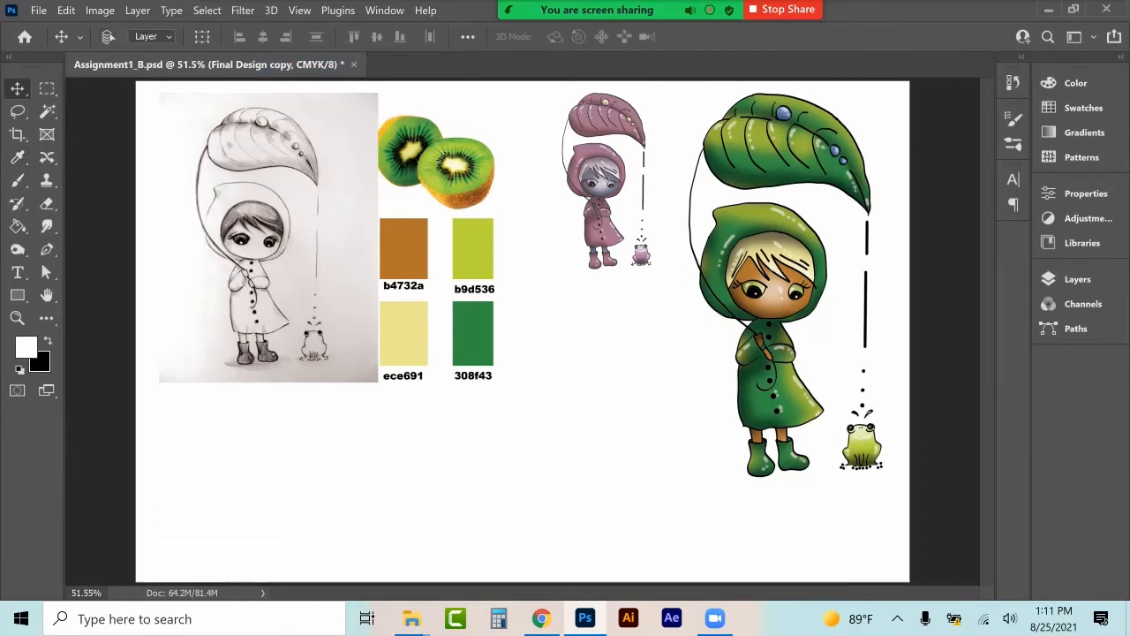
Copy and paste the small pink figure and place the duplicate directly beneath it.
key("ctrl+a")
key("ctrl+c")
key("ctrl+v")
left_click_drag(533, 276, 625, 318)
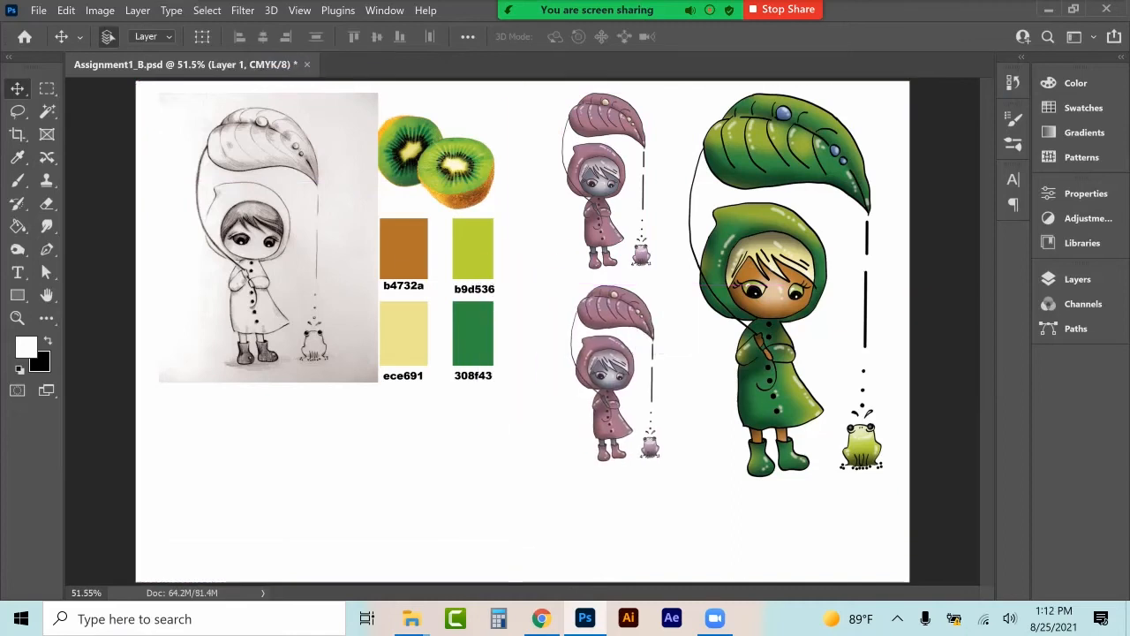
Turn the lower small figure blue with Hue/Saturation, setting the Master hue to -102 and saturation to +52.
left_click(99, 10)
mouse_move(148, 53)
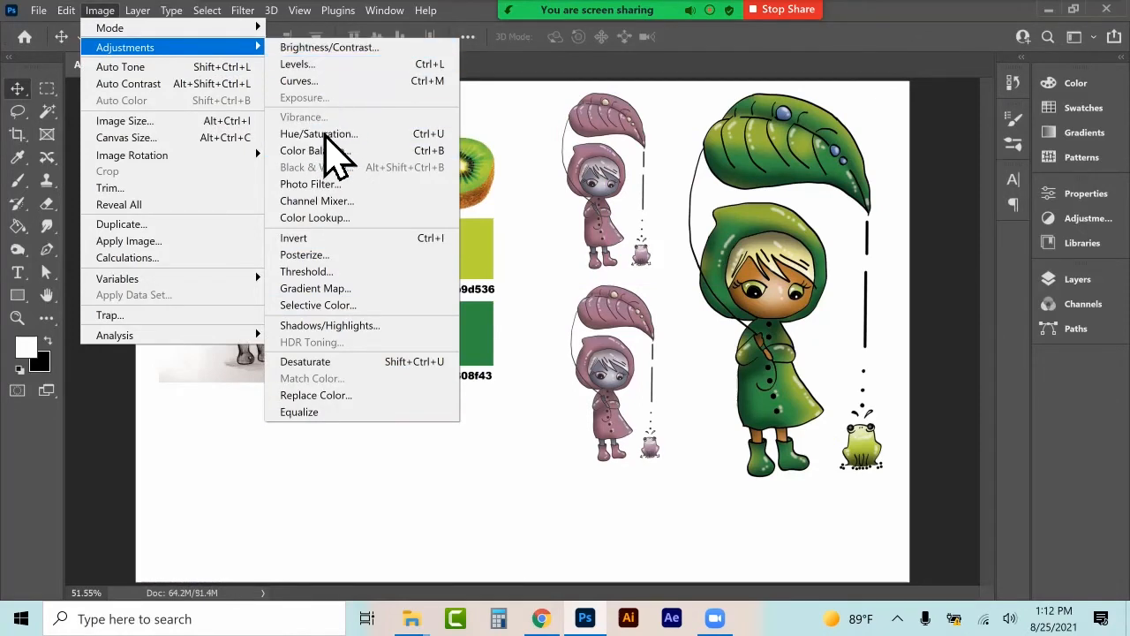
left_click(325, 135)
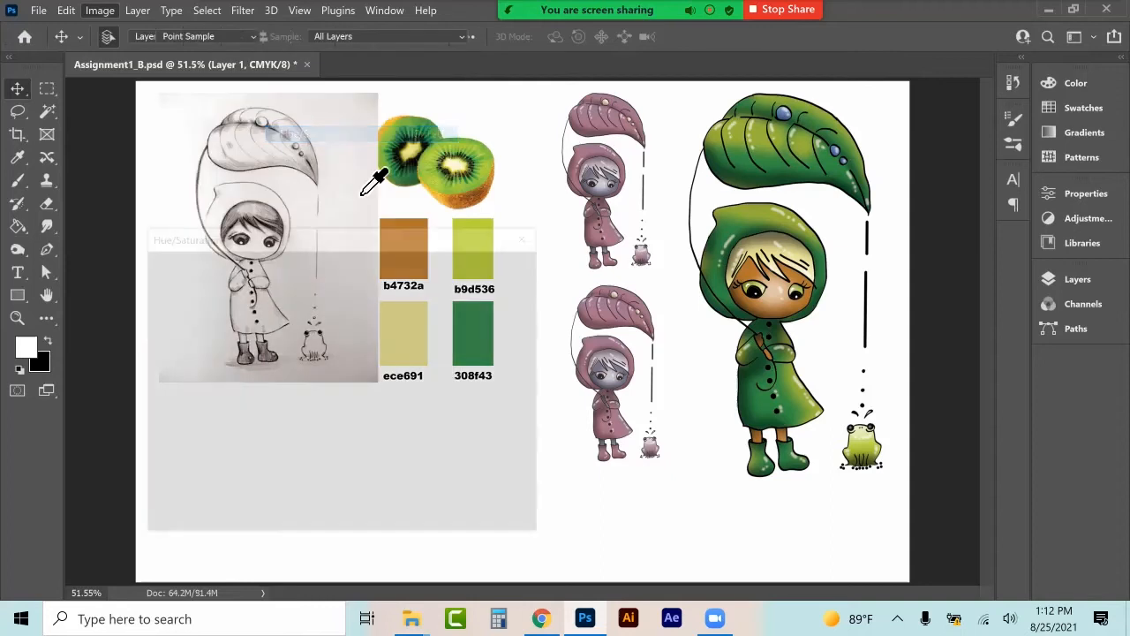
type("30")
left_click_drag(313, 356, 241, 355)
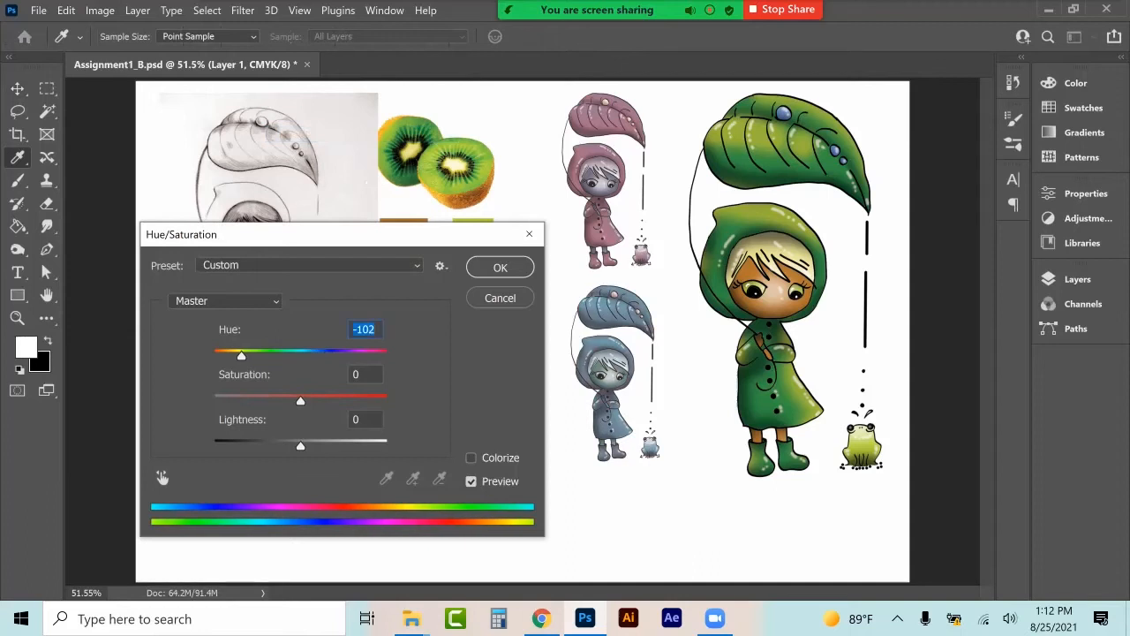
left_click_drag(300, 400, 345, 399)
Shift the hue of the Blues range to -60 for the lower small figure and apply the Hue/Saturation adjustment.
left_click(225, 300)
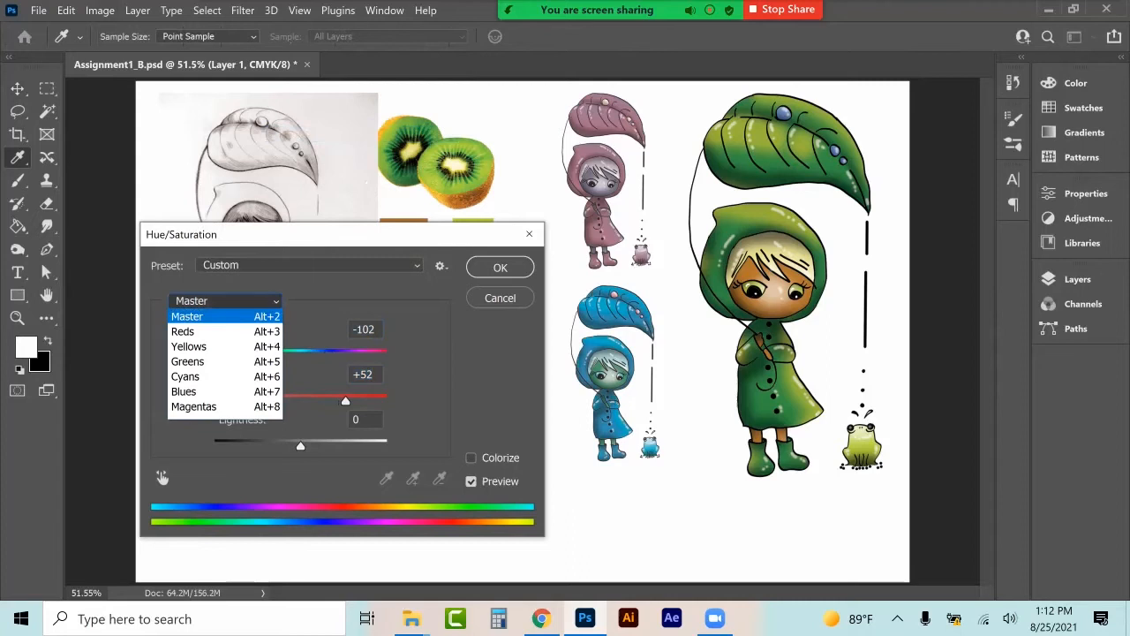
key("Return")
left_click_drag(300, 355, 278, 355)
left_click(225, 300)
key("Up")
key("Up")
key("Down")
key("Down")
key("Down")
key("Down")
key("Return")
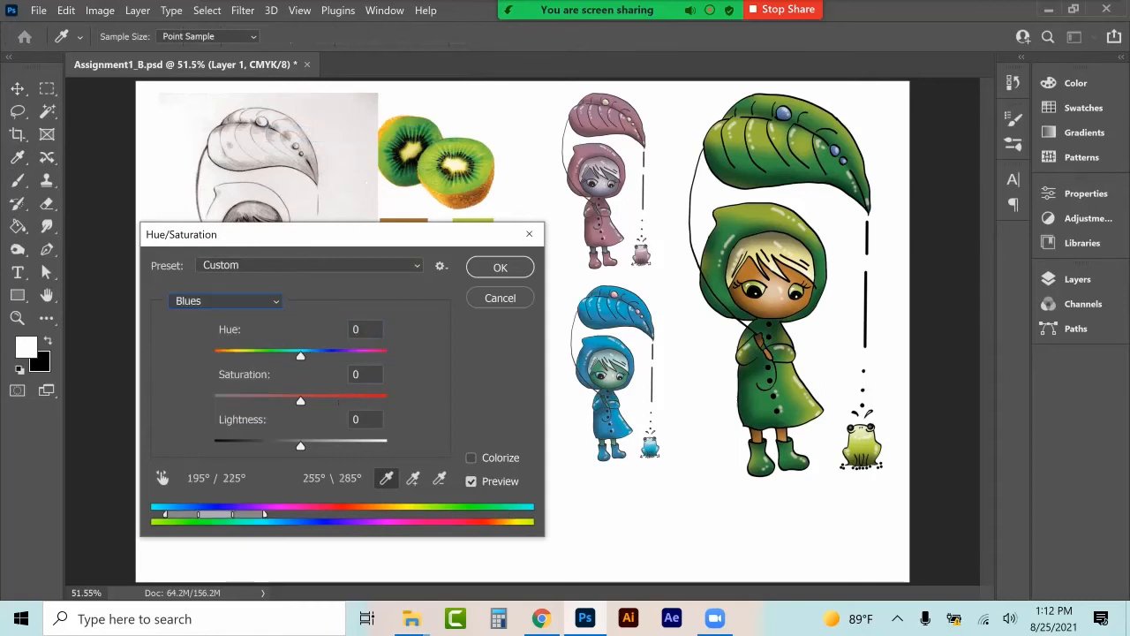
left_click_drag(300, 355, 256, 355)
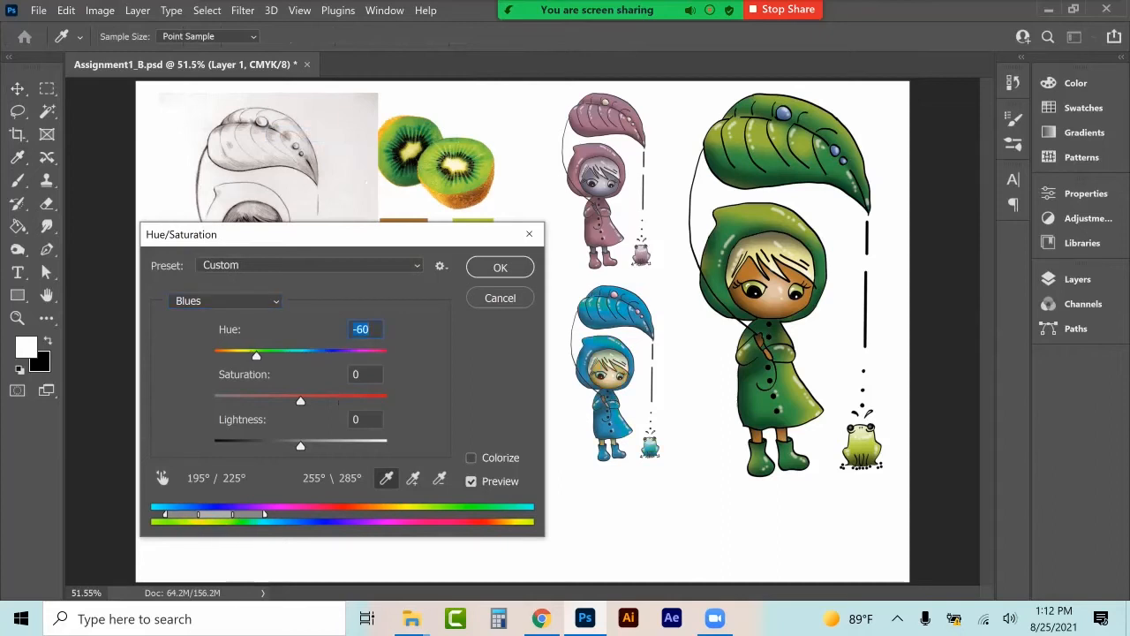
key("Return")
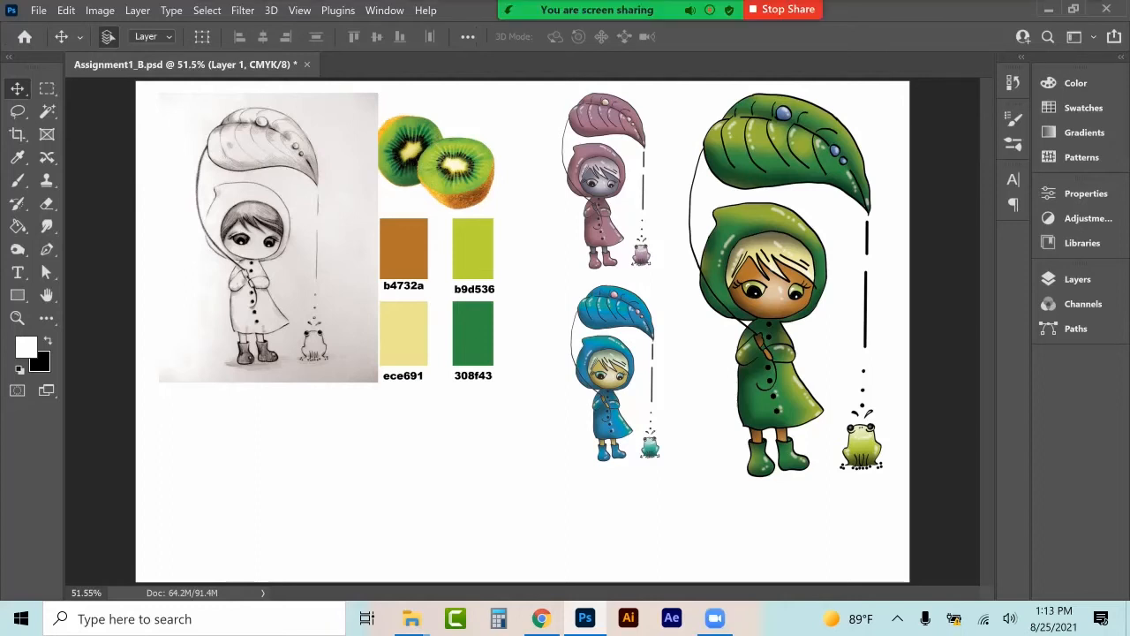
Unlock the Palette layer and move the kiwi and colour swatches right, leaving a gap beside the sketch.
left_click(1077, 279)
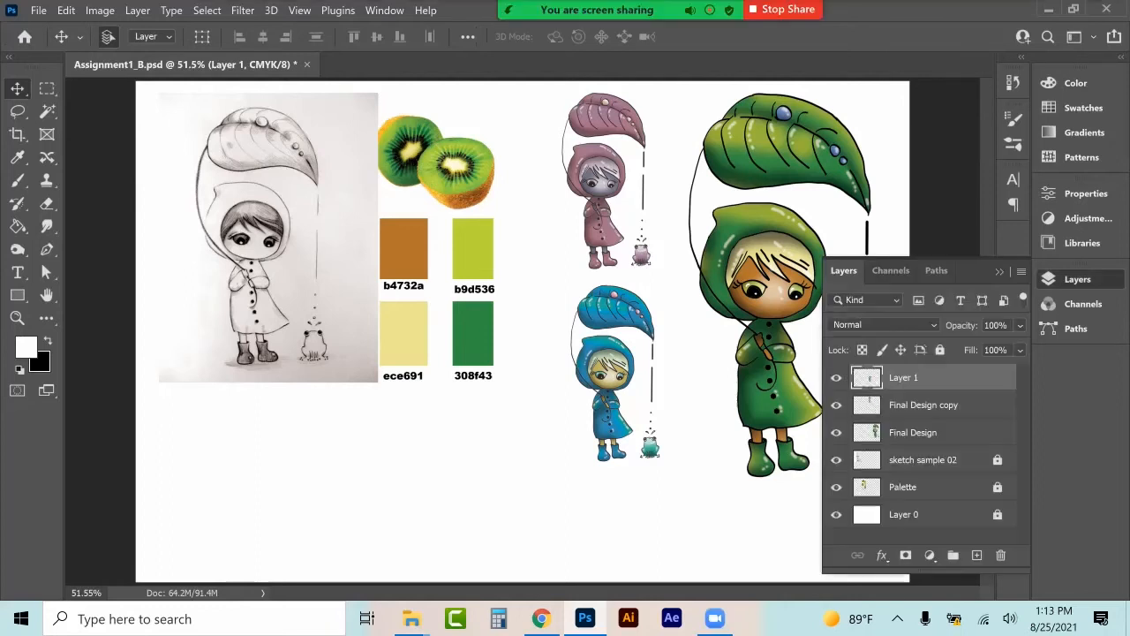
left_click_drag(475, 233, 510, 236)
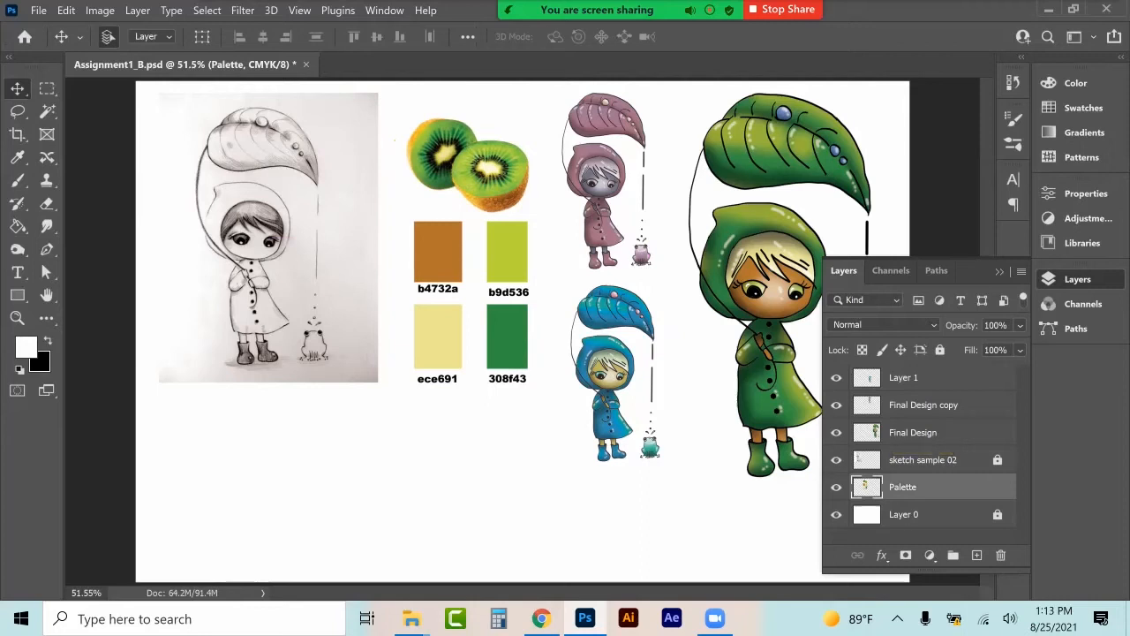
Lock the Palette layer completely and collapse the layer list.
left_click(941, 351)
left_click(999, 272)
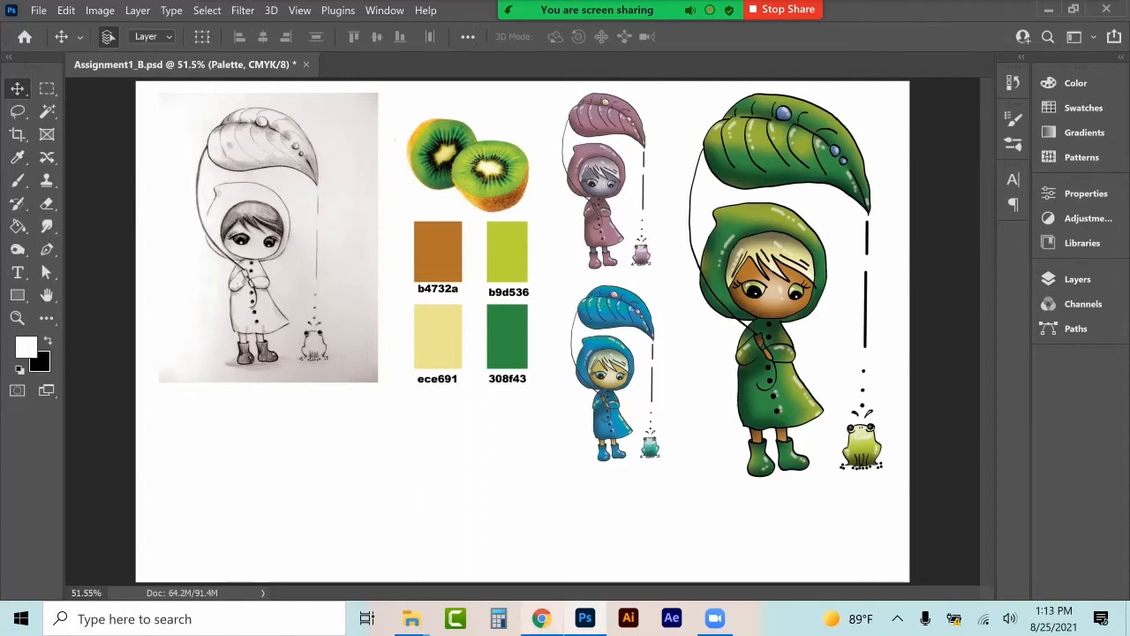
Switch to Chrome, run an image search for "tshirt png" and narrow the results to transparent images.
left_click(540, 618)
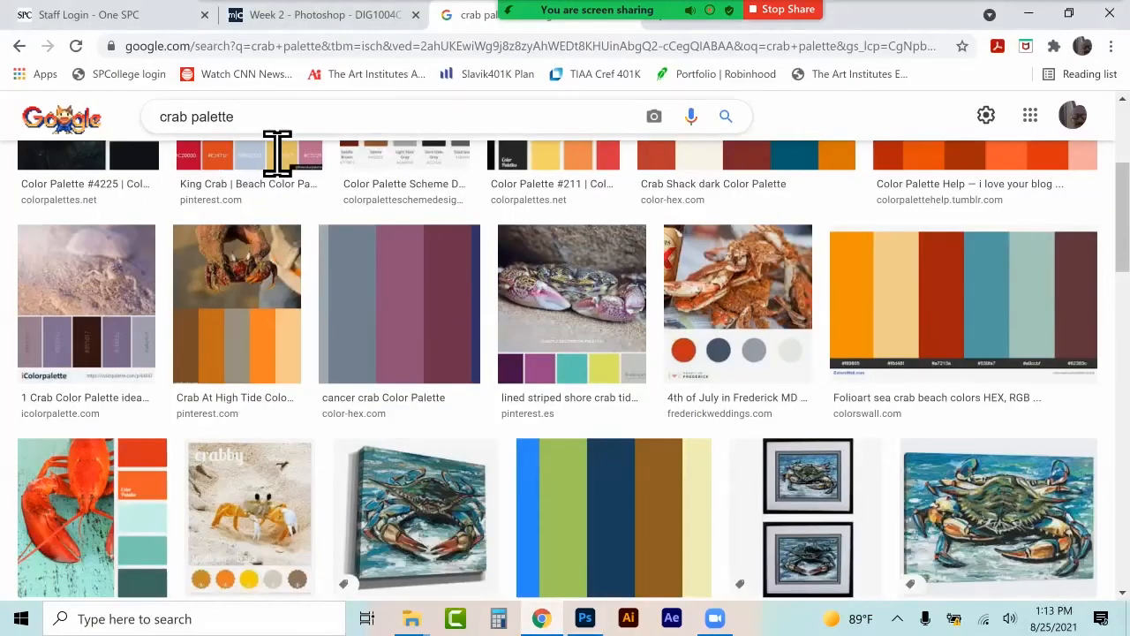
left_click_drag(278, 119, 147, 121)
type("tshirt")
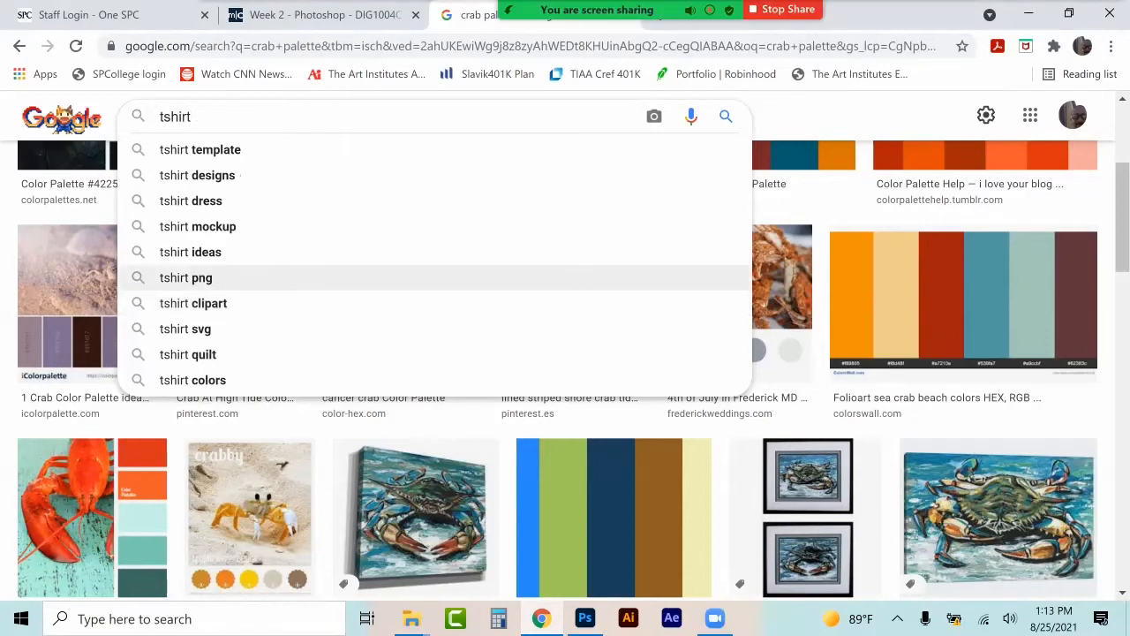
left_click(202, 278)
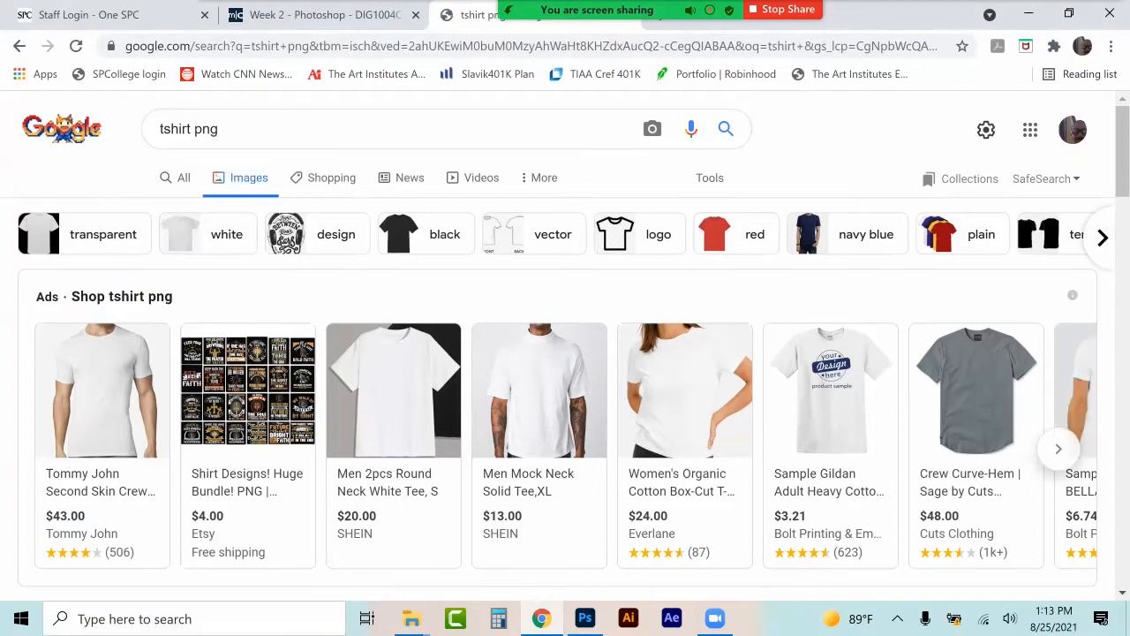
left_click(84, 234)
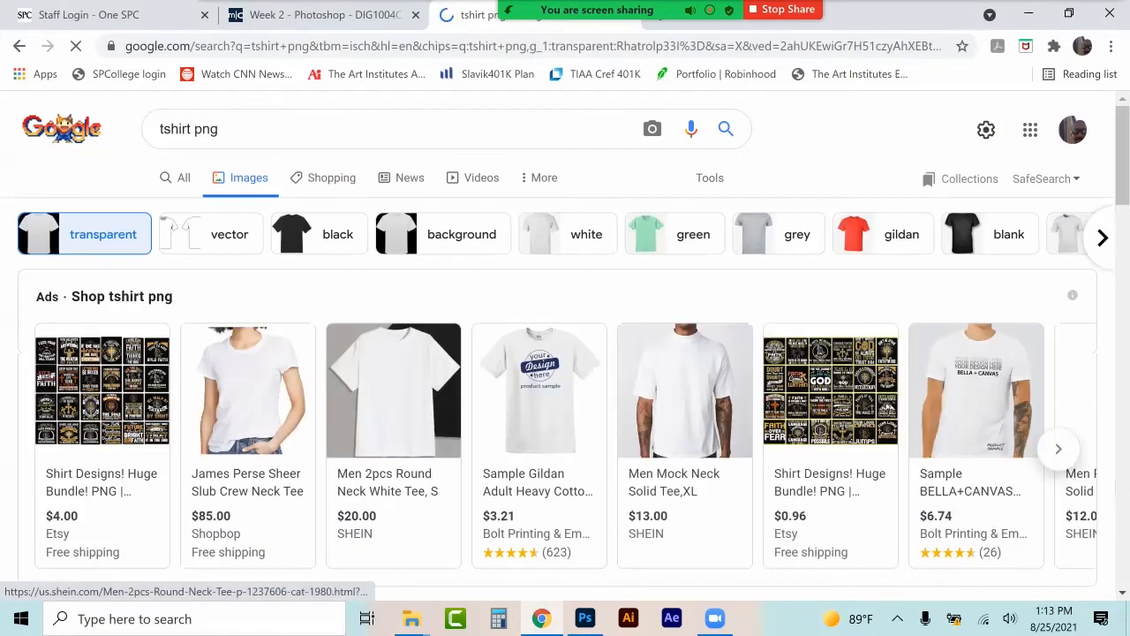
Browse the transparent T-shirt results for a suitable mockup shirt, previewing the yellow TopPNG shirt along the way.
scroll(415, 334, "down", 5)
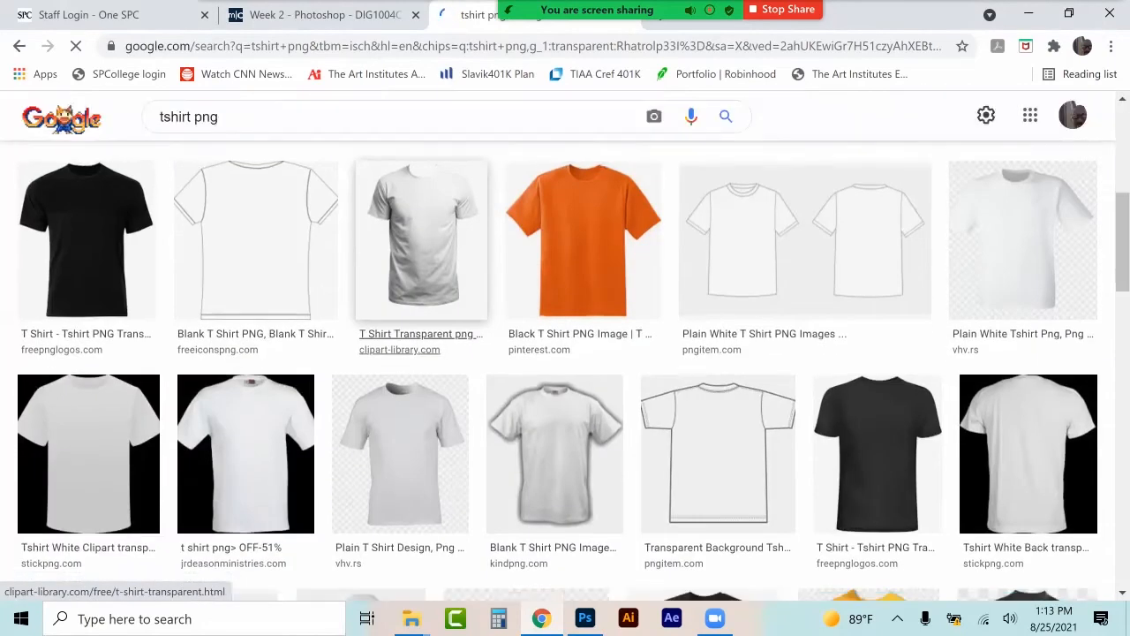
scroll(421, 333, "down", 4)
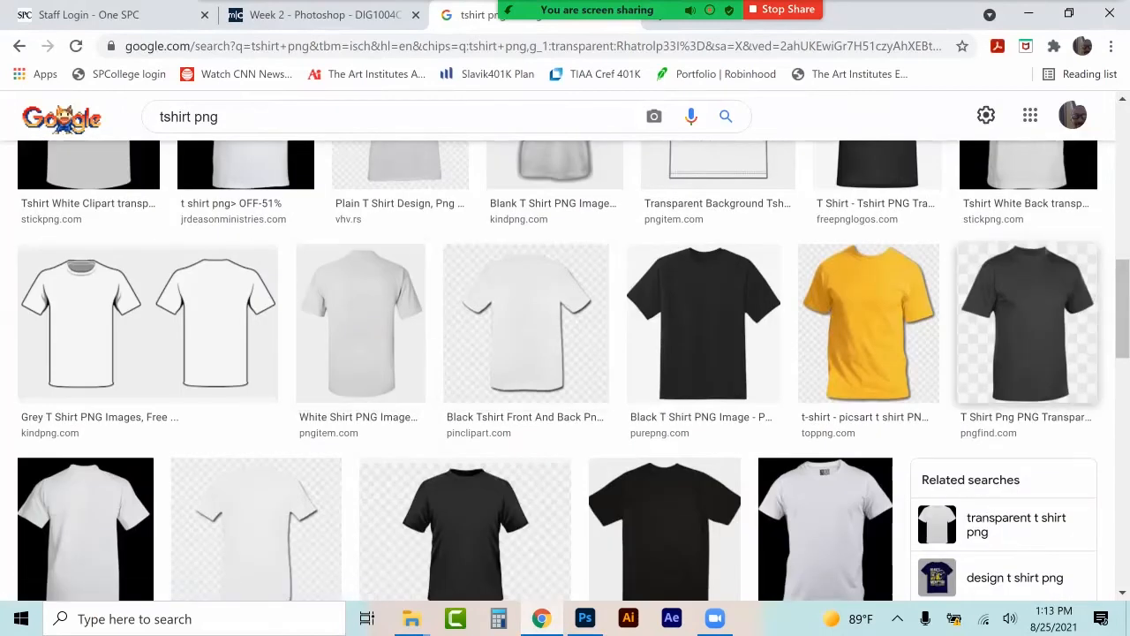
left_click(868, 322)
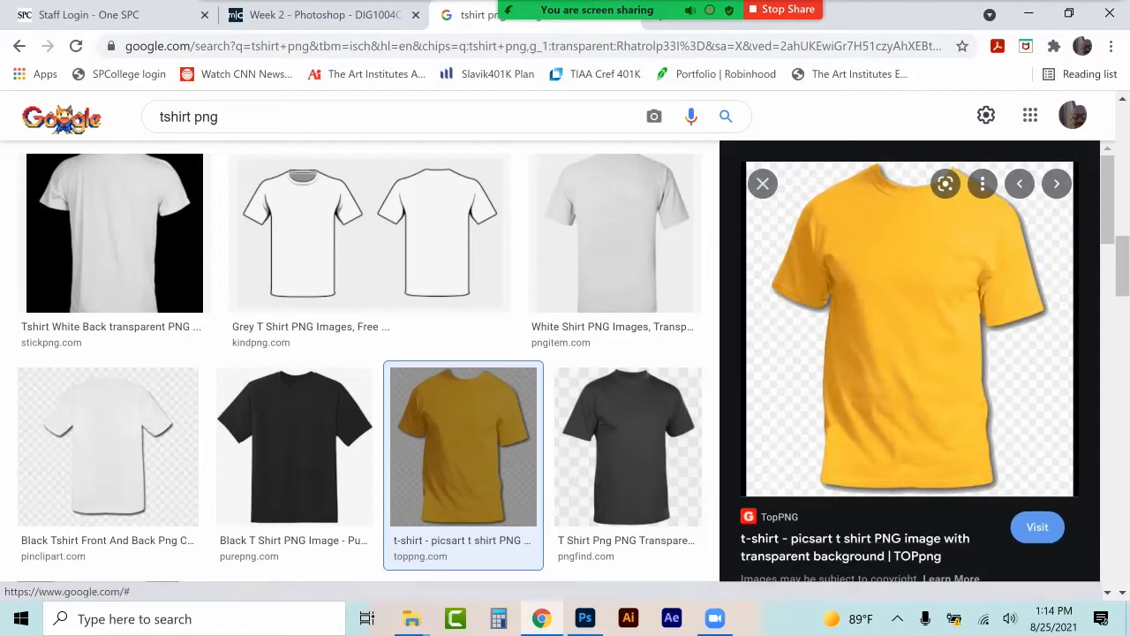
left_click(762, 184)
scroll(565, 371, "down", 5)
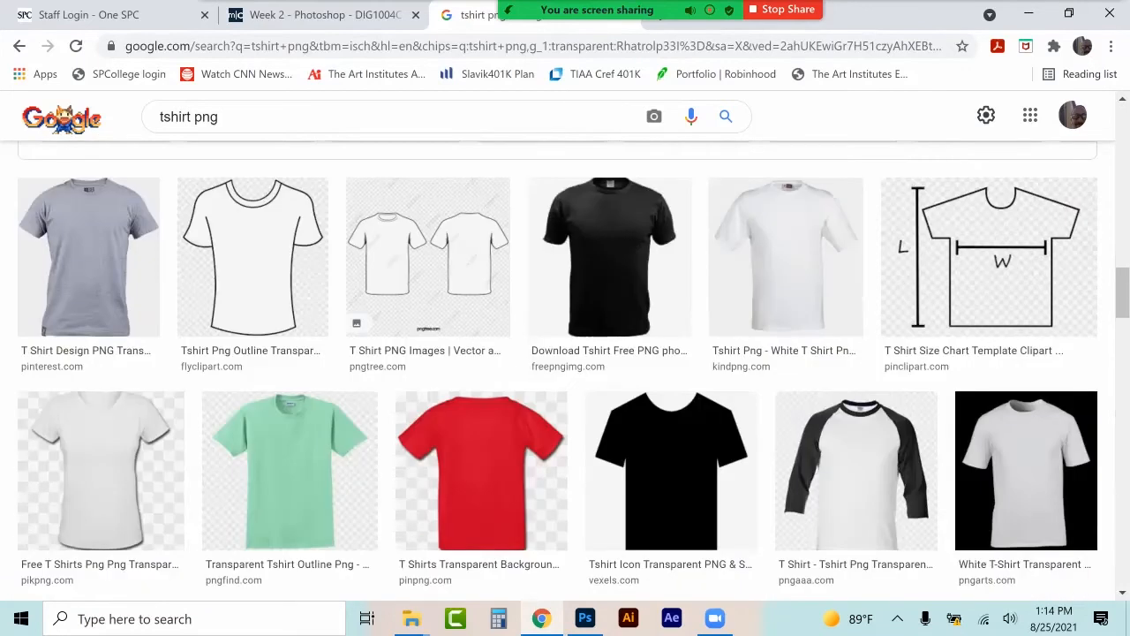
scroll(291, 265, "down", 3)
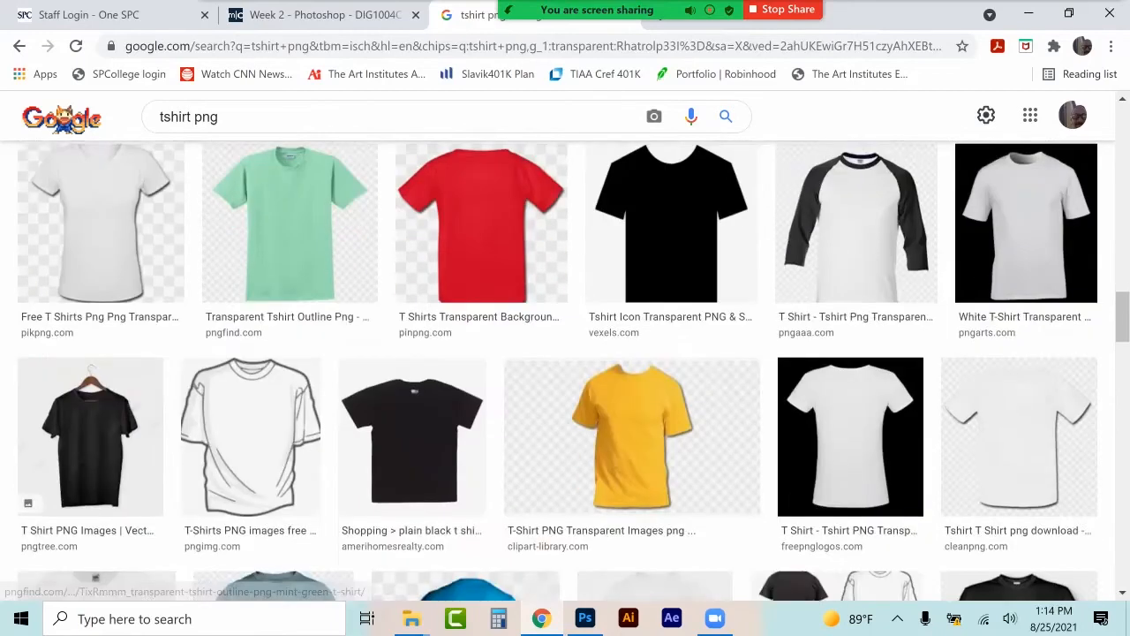
scroll(274, 366, "down", 3)
scroll(274, 366, "up", 2)
scroll(274, 367, "down", 2)
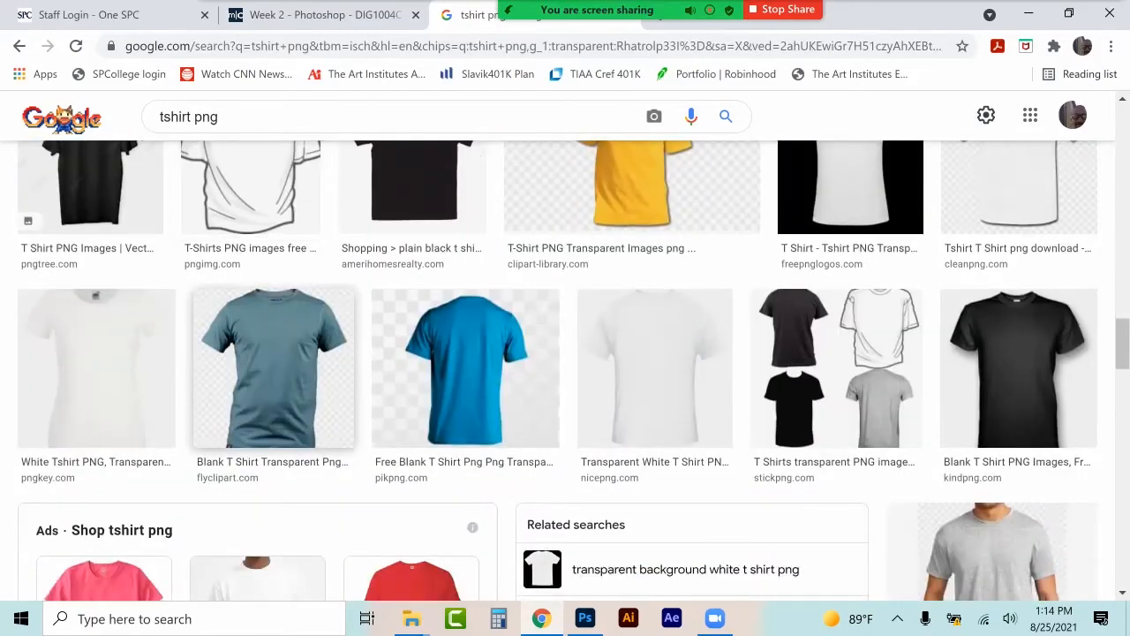
scroll(459, 366, "down", 4)
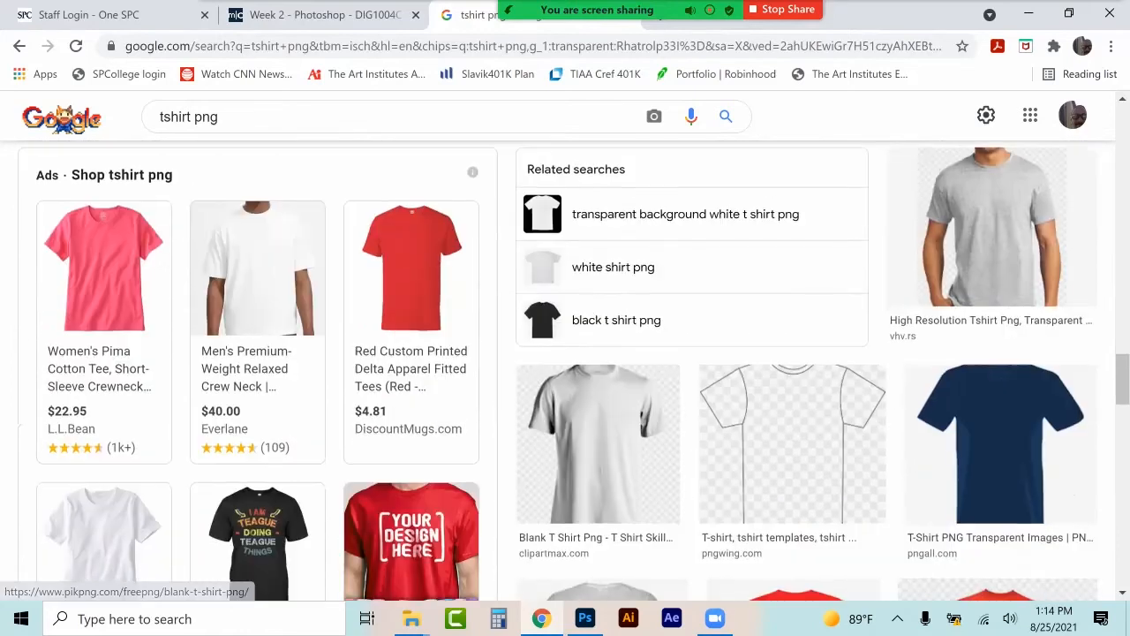
scroll(568, 353, "down", 3)
scroll(568, 353, "down", 1)
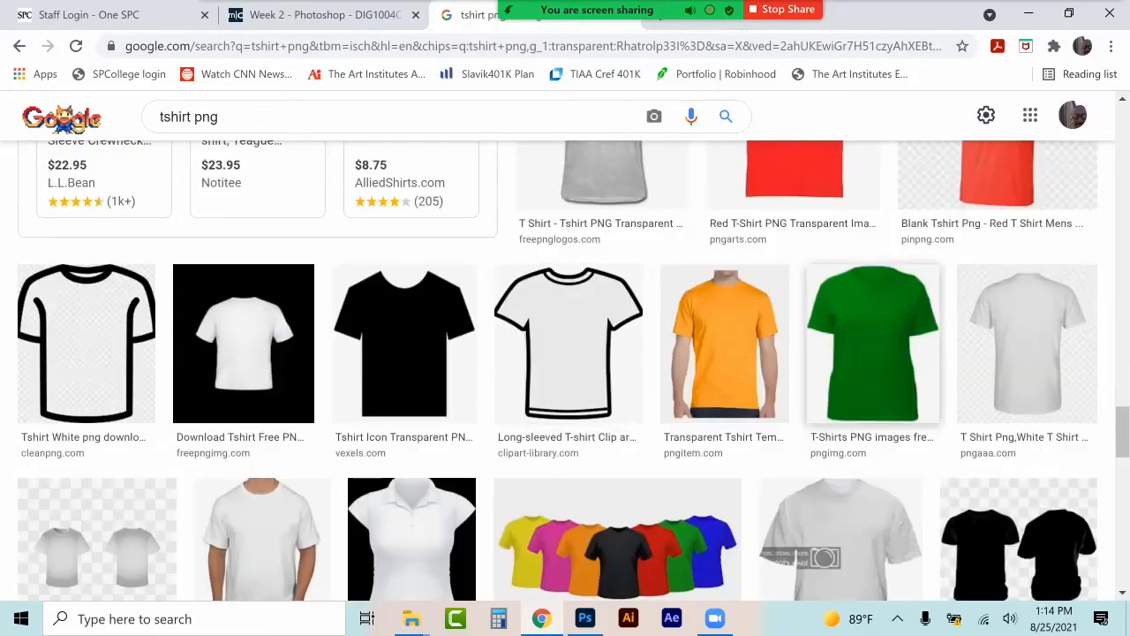
Preview the green Pngimg shirt and the mustard yellow PNGitem shirt as mockup candidates, closing each preview.
left_click(872, 345)
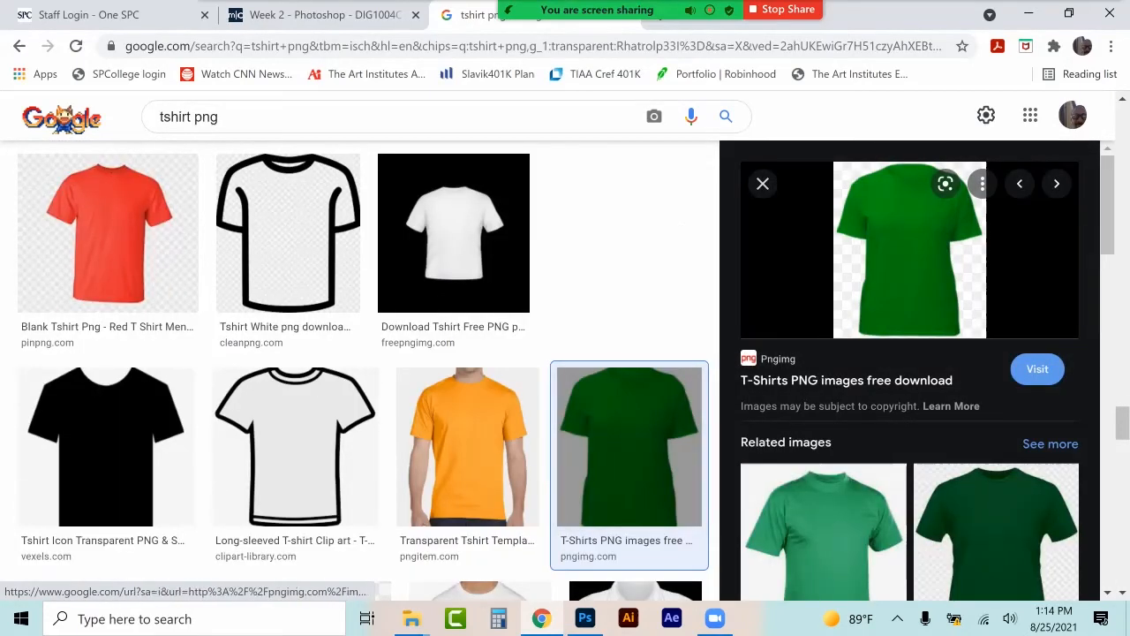
left_click(763, 184)
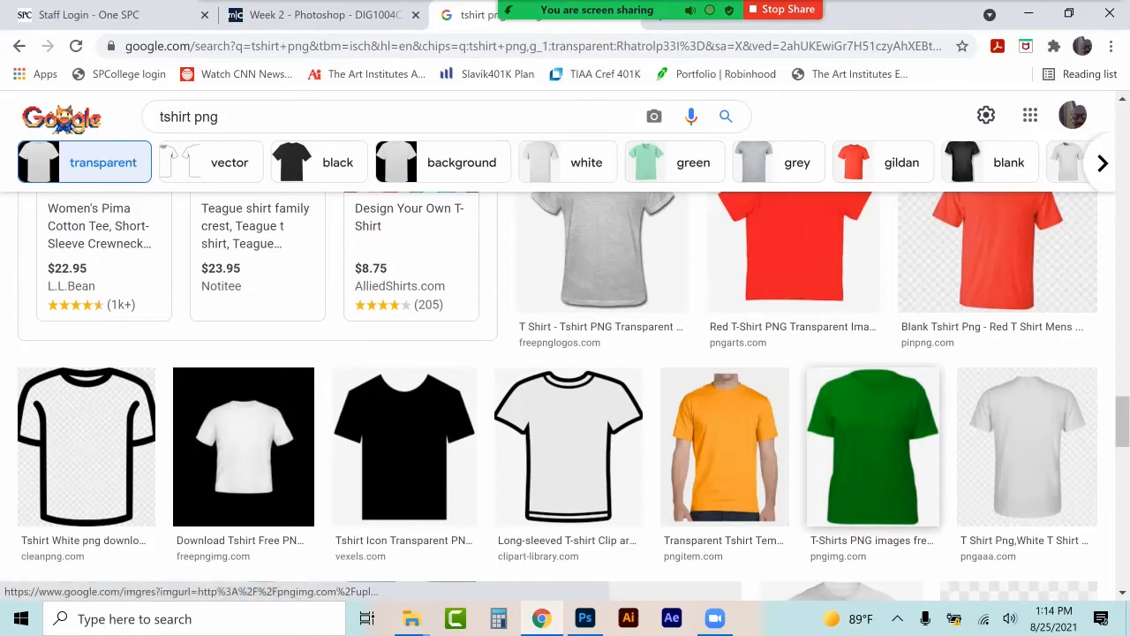
left_click(872, 445)
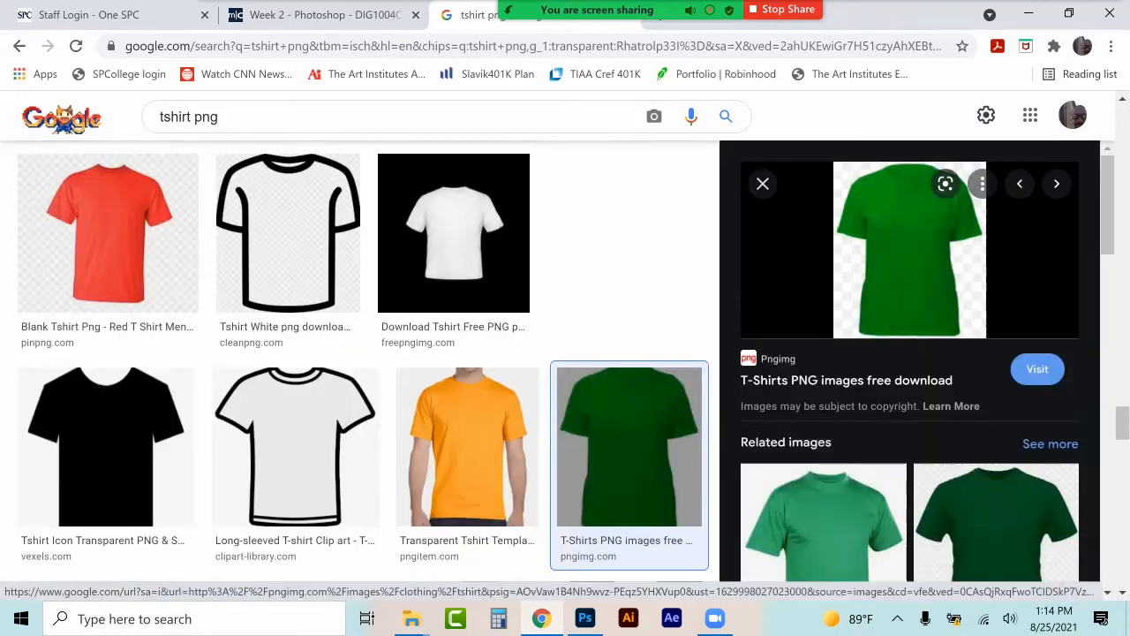
left_click_drag(763, 183, 767, 185)
left_click(763, 184)
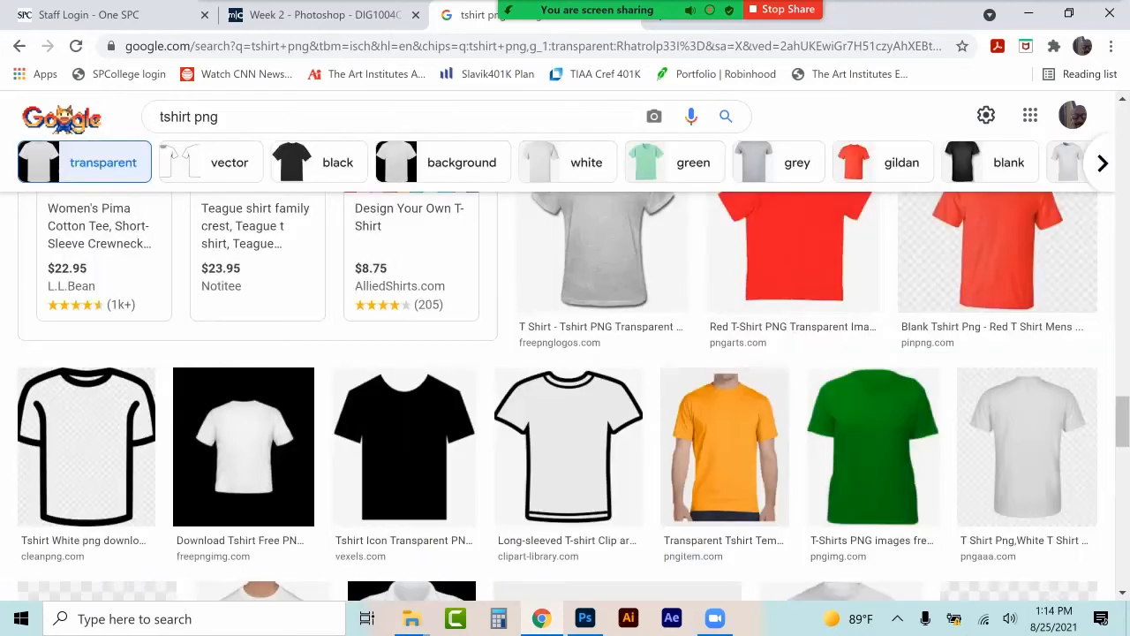
left_click(724, 446)
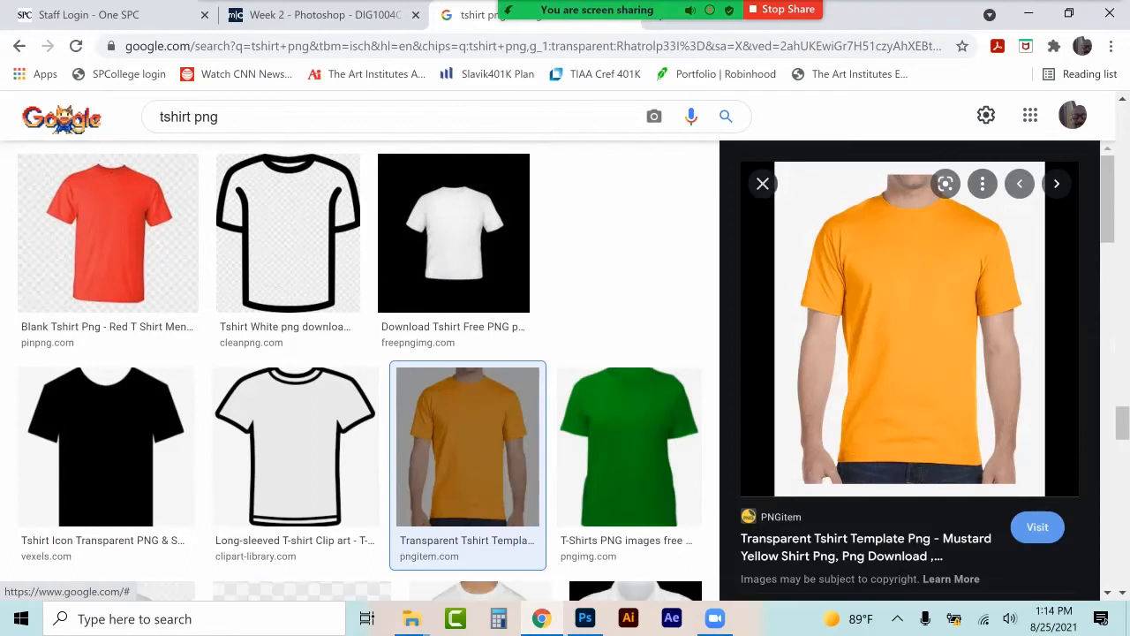
left_click(762, 183)
scroll(600, 327, "down", 6)
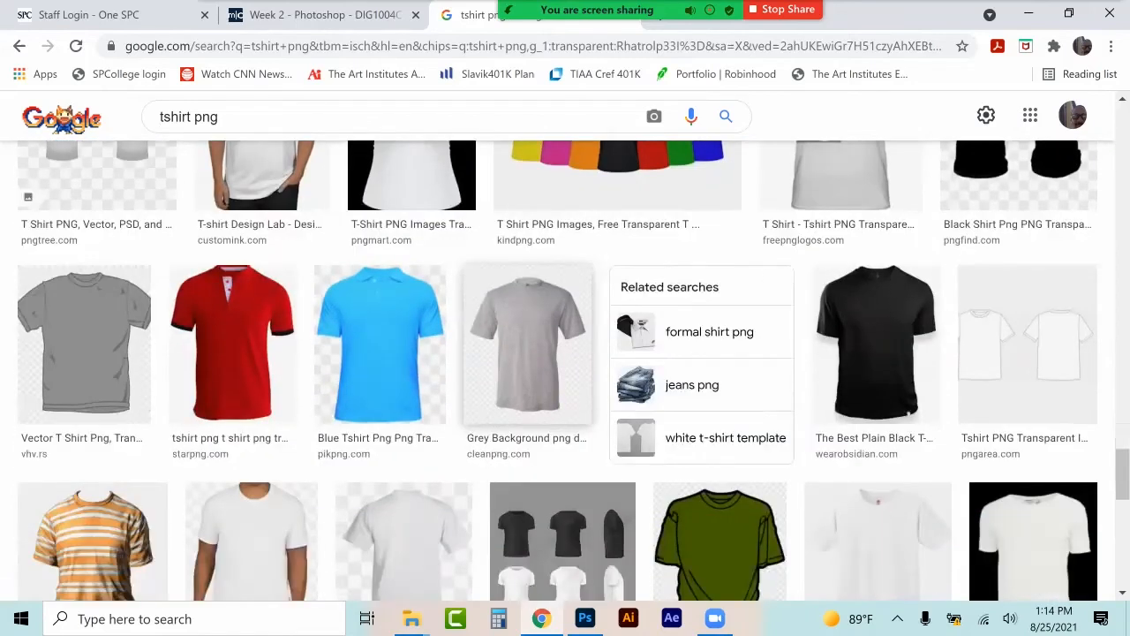
Open the red Starpng shirt and save its image as the PNG file tshirt in the Assignment 1_Photoshop folder.
left_click(232, 344)
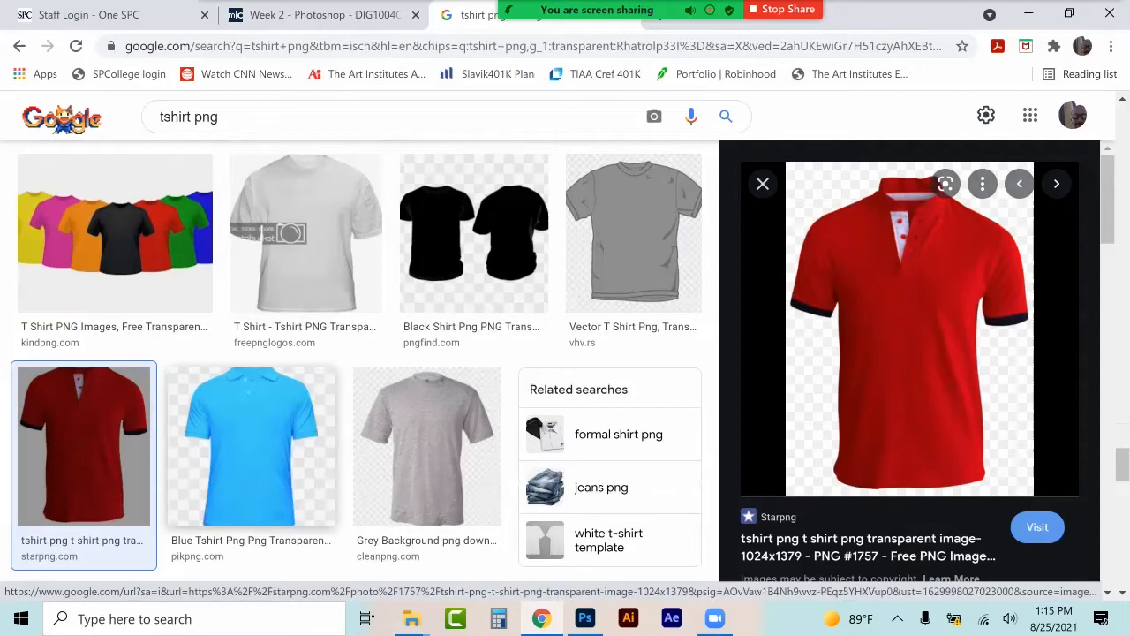
right_click(902, 257)
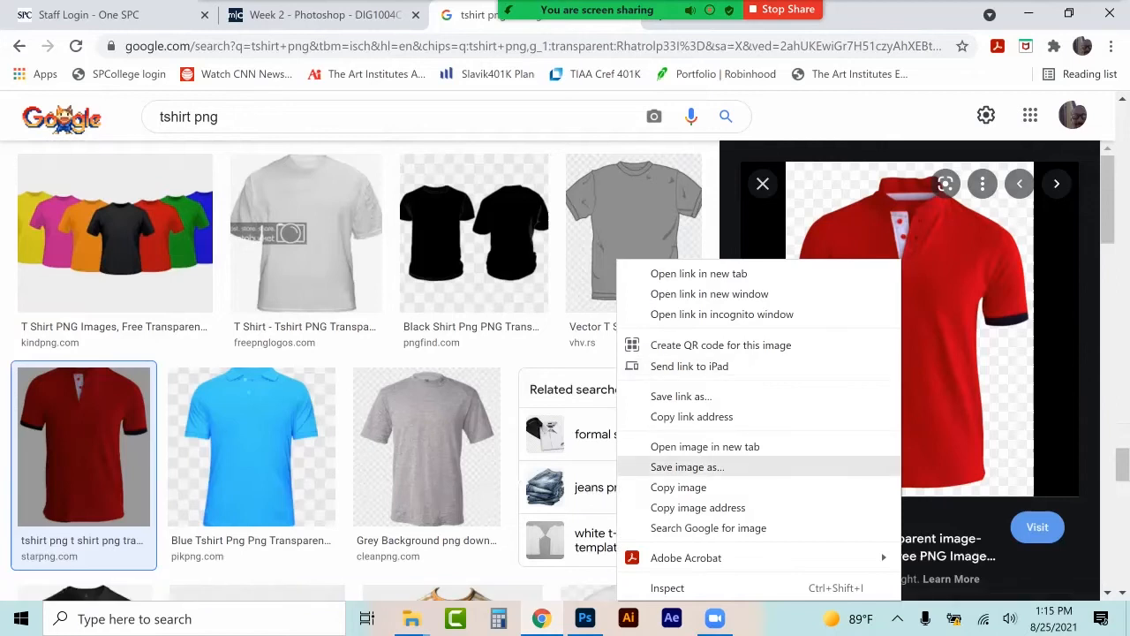
left_click(759, 466)
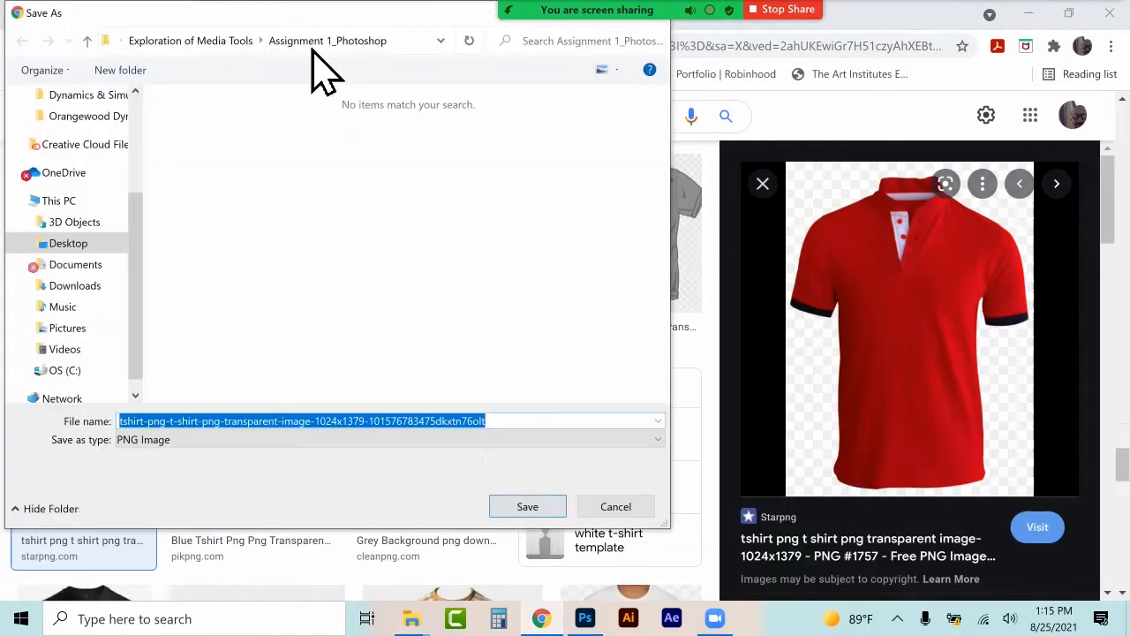
type("tshirt")
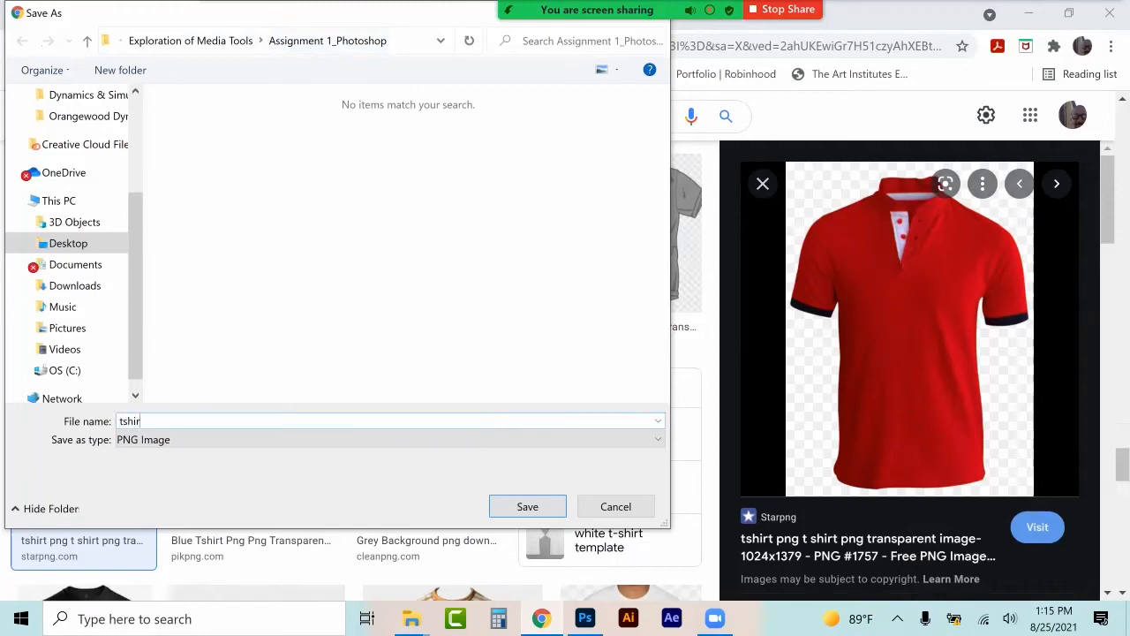
key("Return")
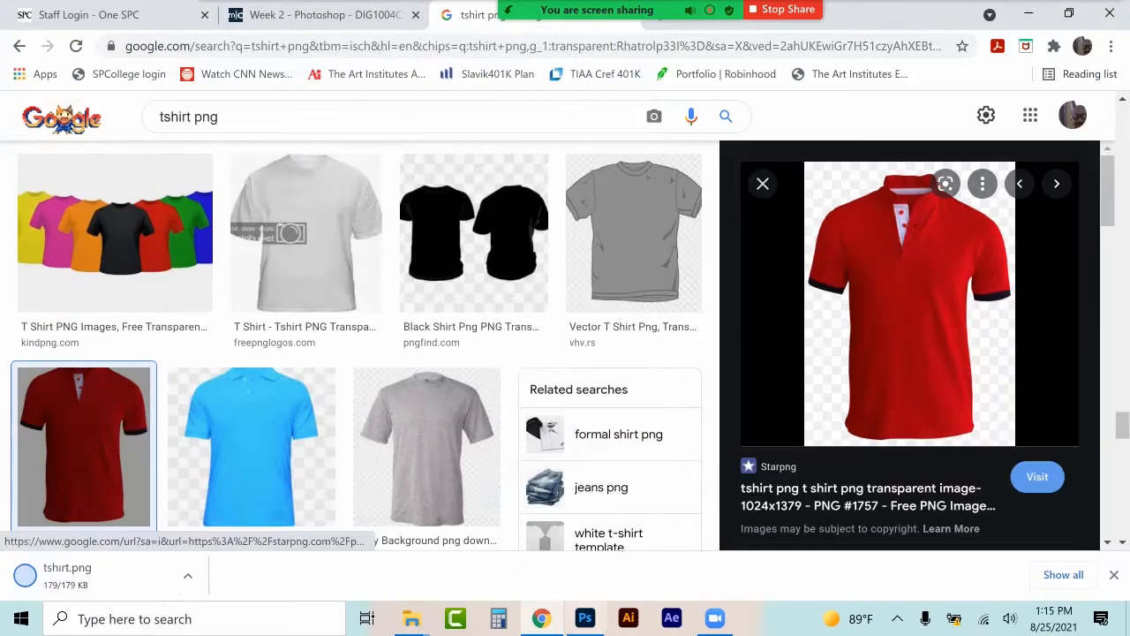
Switch back to Photoshop and place the tshirt image as an embedded object directly above Layer 0.
left_click(583, 618)
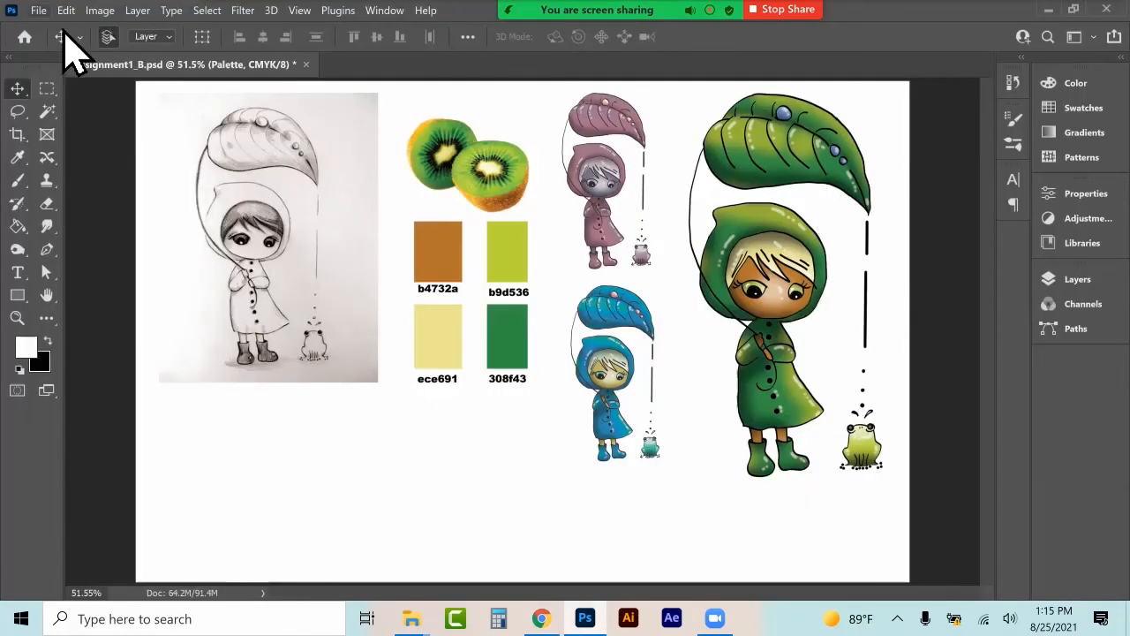
left_click(1072, 279)
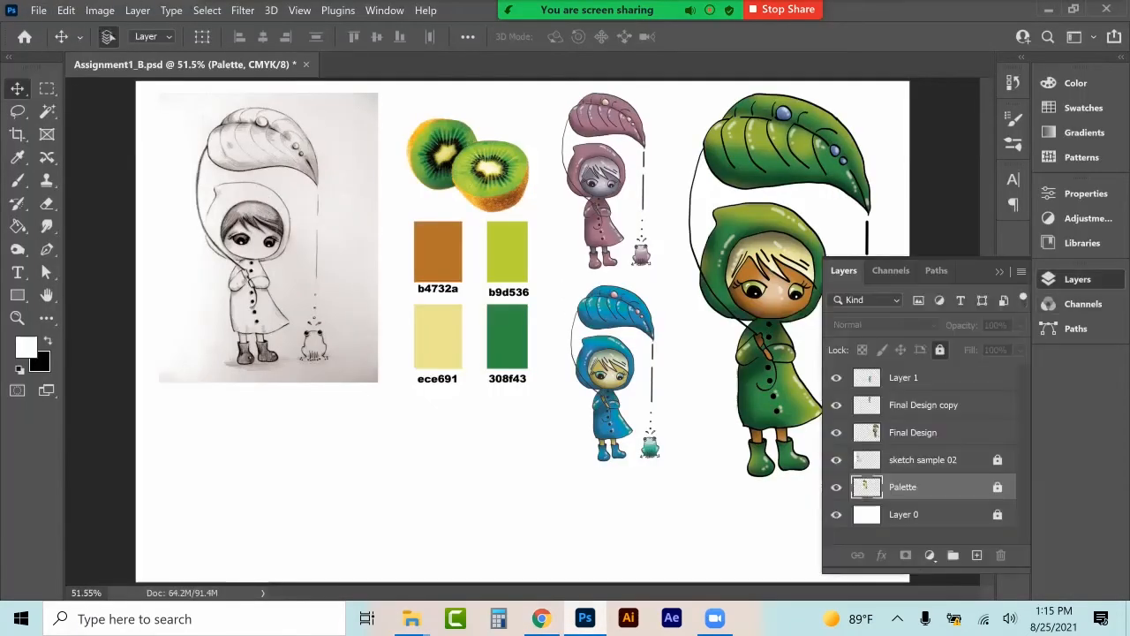
left_click(903, 513)
left_click(38, 10)
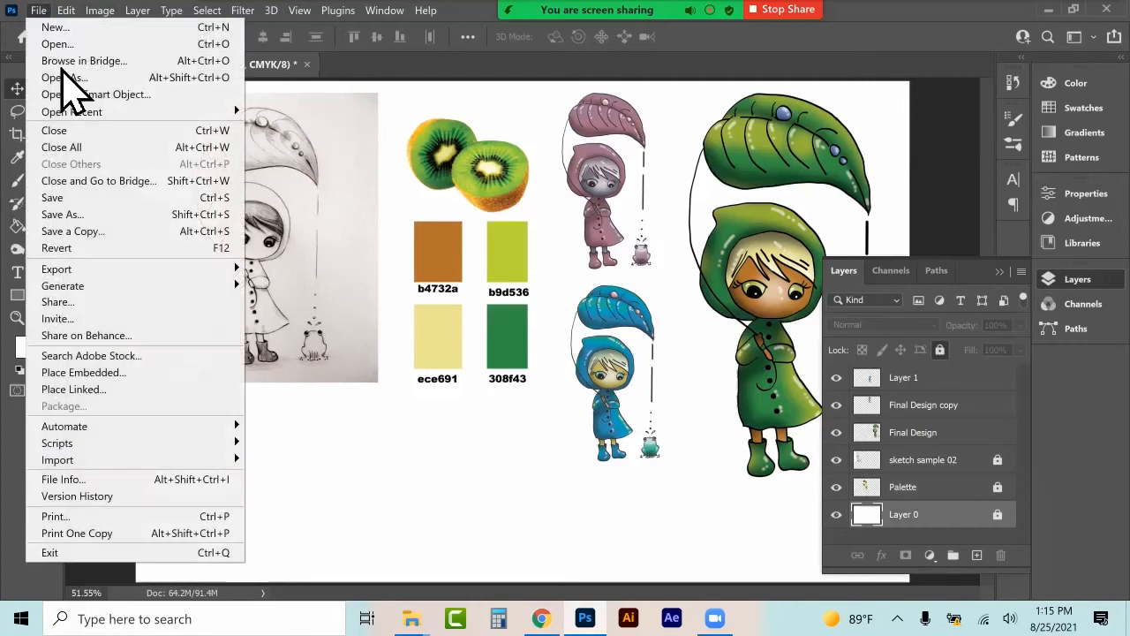
left_click(84, 372)
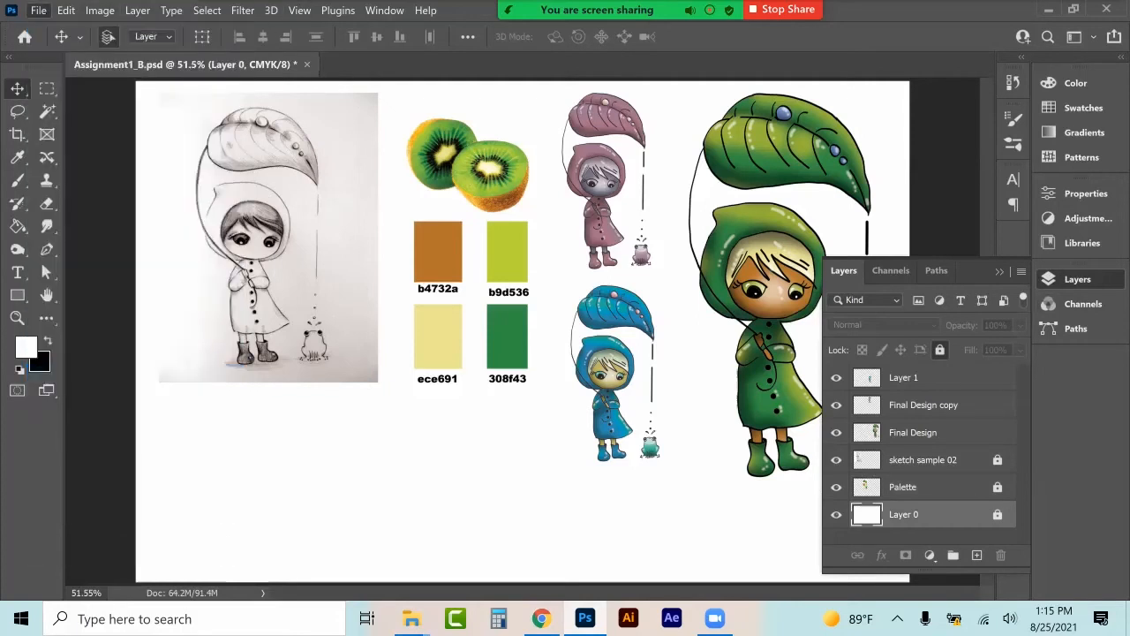
left_click(404, 240)
key("Return")
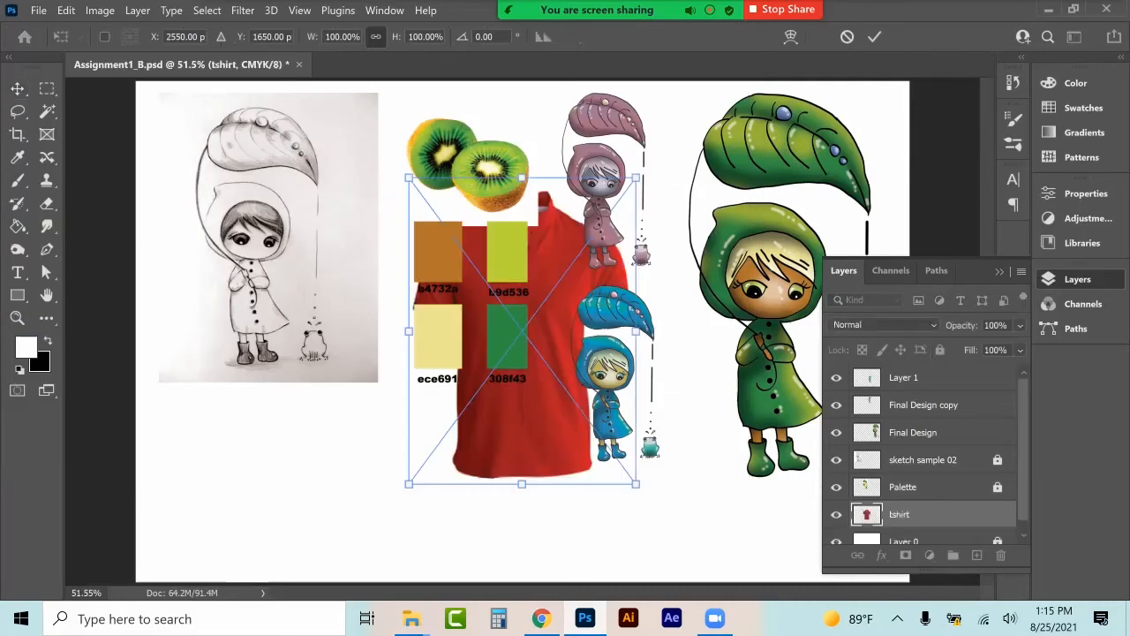
Move the red shirt below the sketch, scale it proportionally to about 62% and apply the transformation.
mouse_move(488, 382)
left_mouse_down()
mouse_move(491, 445)
mouse_move(196, 445)
mouse_move(256, 480)
mouse_move(253, 466)
mouse_move(305, 468)
left_mouse_up()
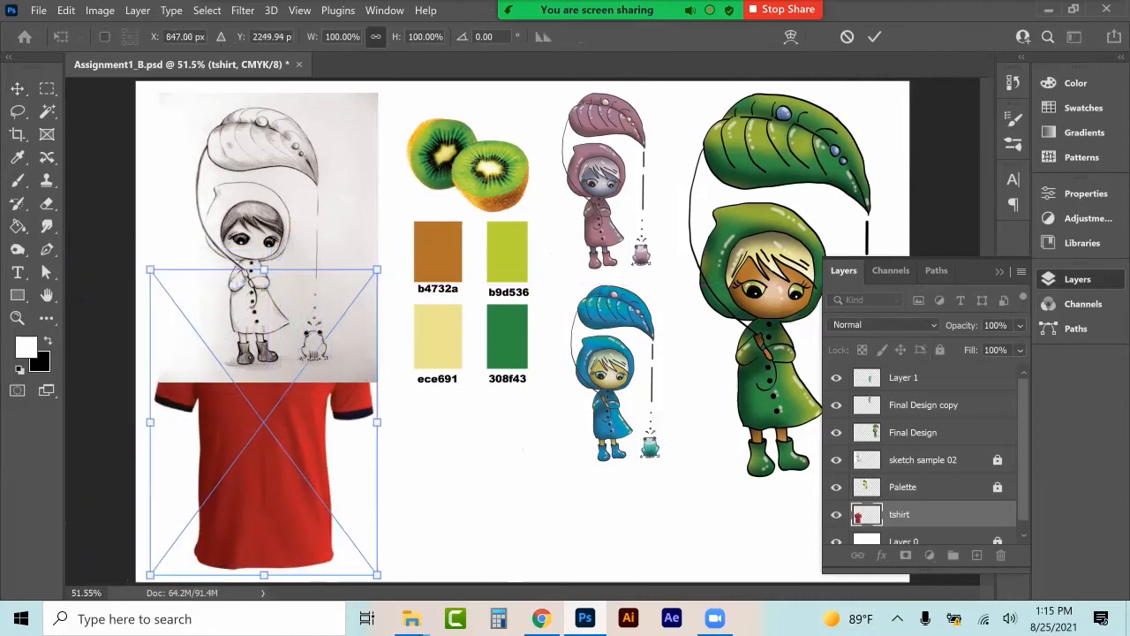
left_click_drag(377, 269, 291, 426)
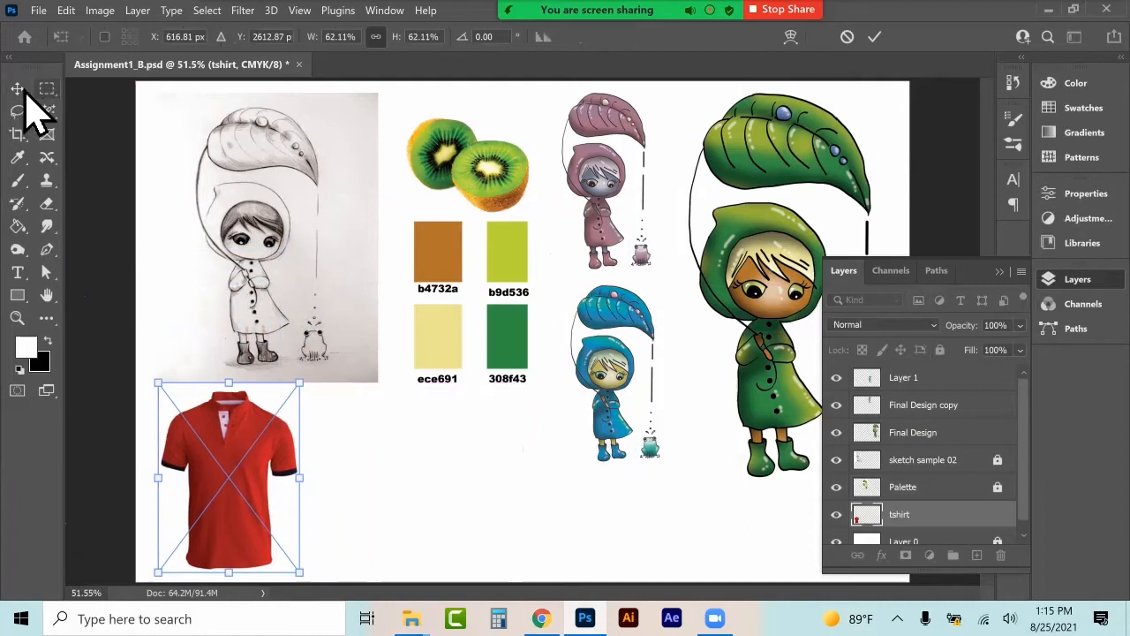
left_click(17, 92)
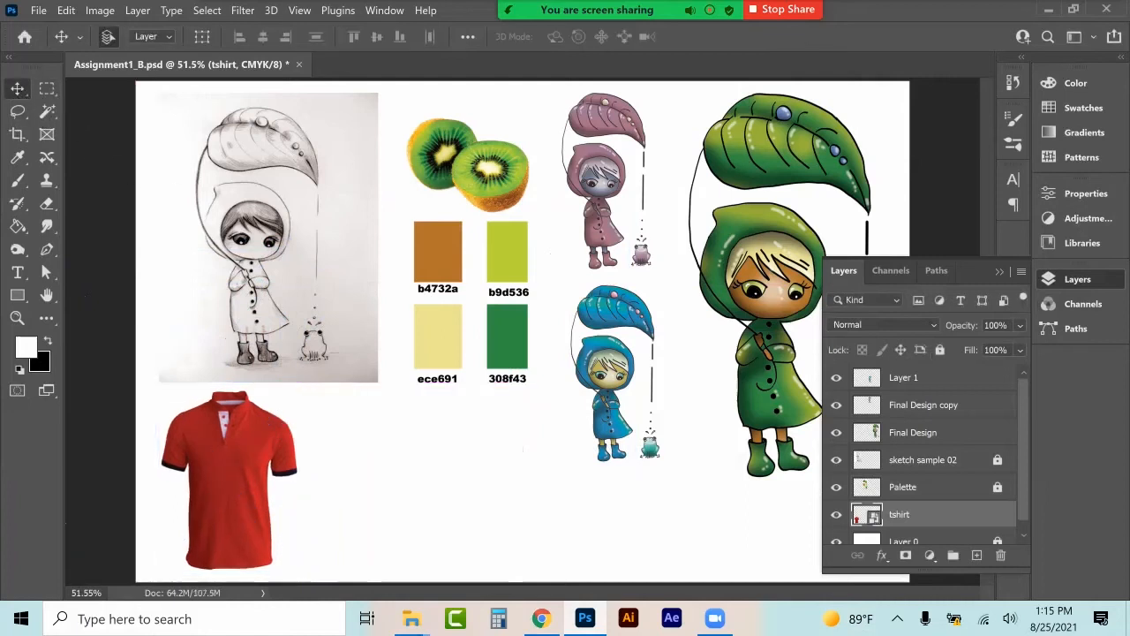
Duplicate the Final Design layer within the same document, keeping the suggested copy name.
left_click(913, 433)
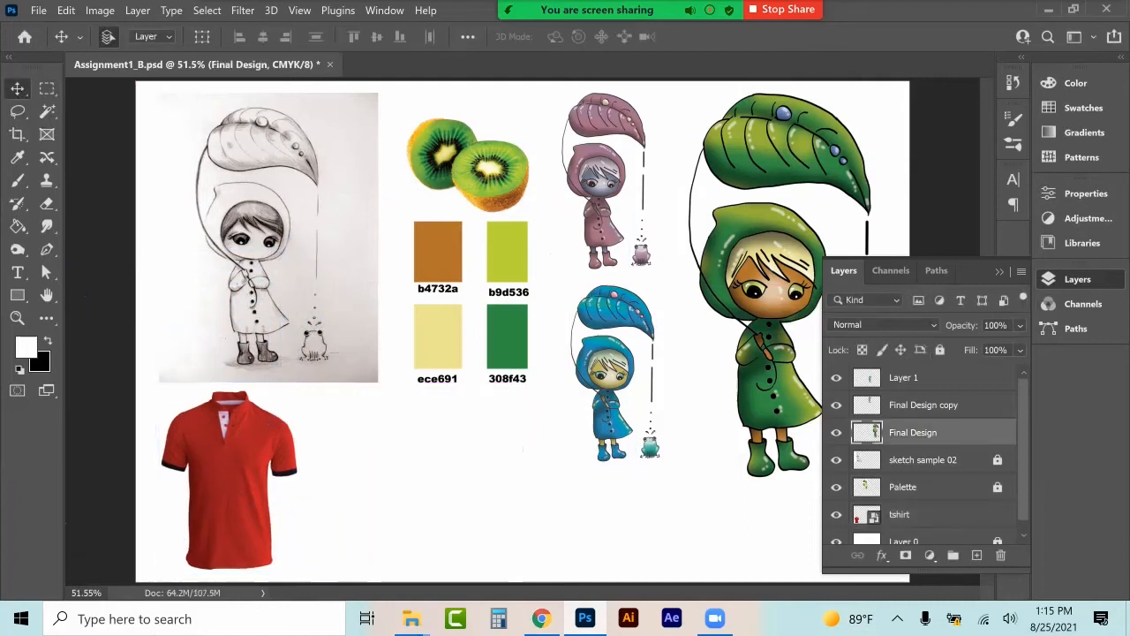
left_click(1021, 271)
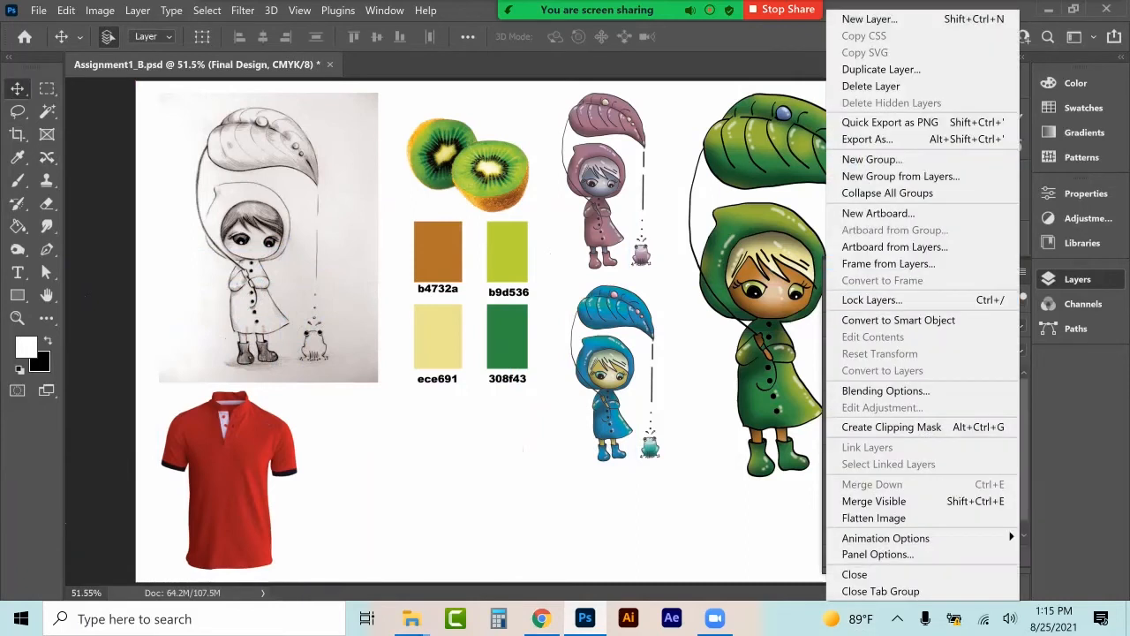
left_click(880, 69)
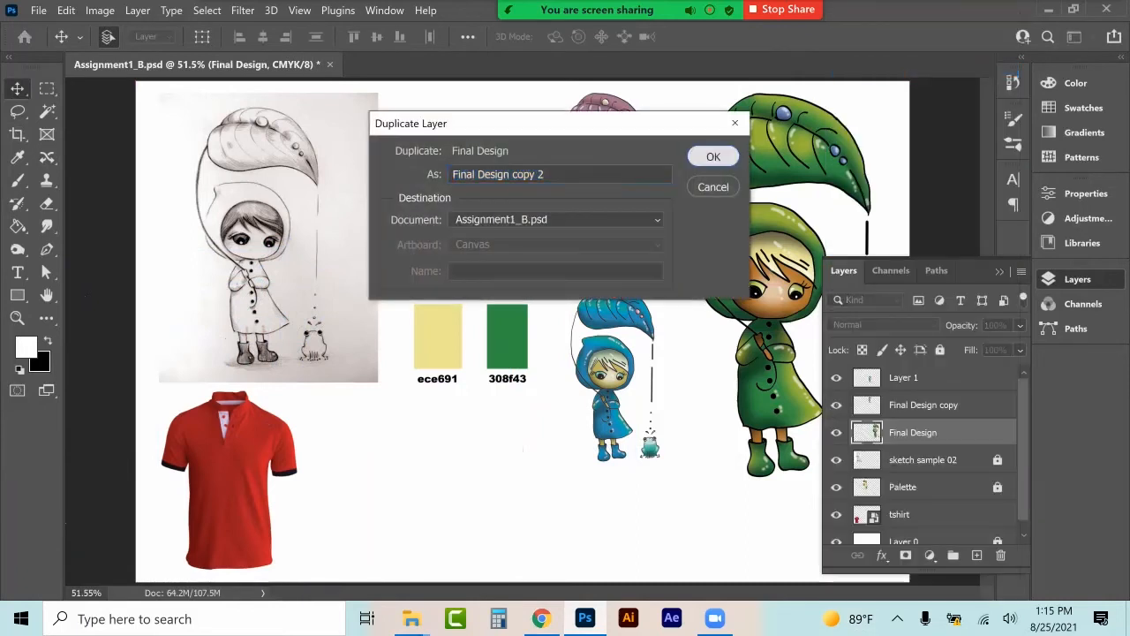
key("Return")
Scale the duplicated green girl proportionally to about 19%, centre it on the front of the red shirt and apply the transformation.
key("ctrl+t")
left_click_drag(882, 92, 738, 381)
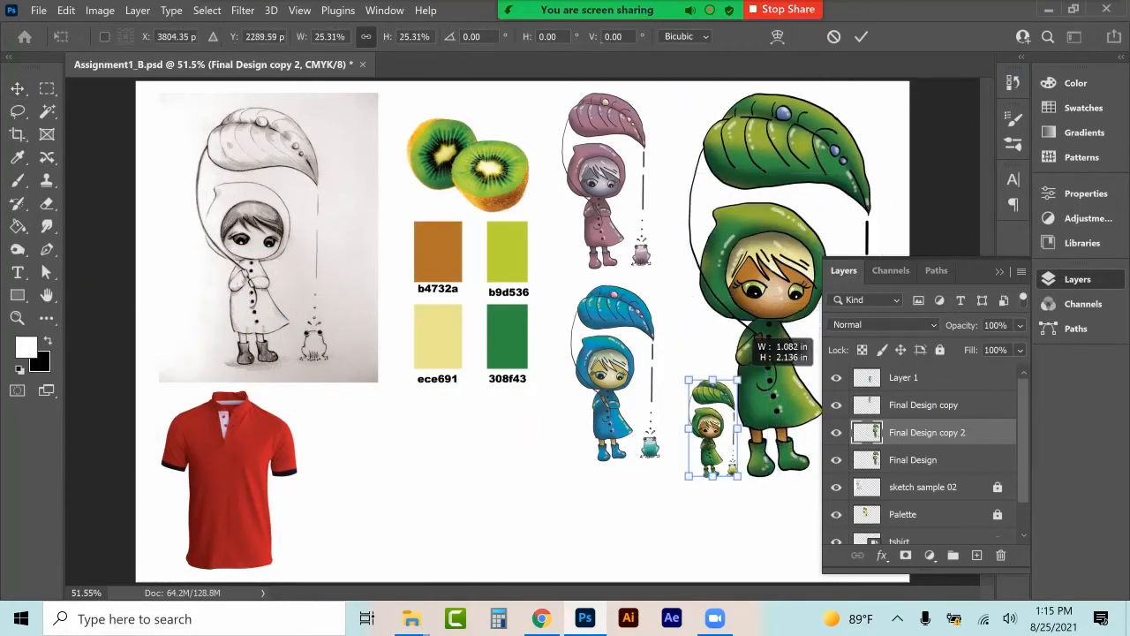
left_click_drag(694, 415, 280, 456)
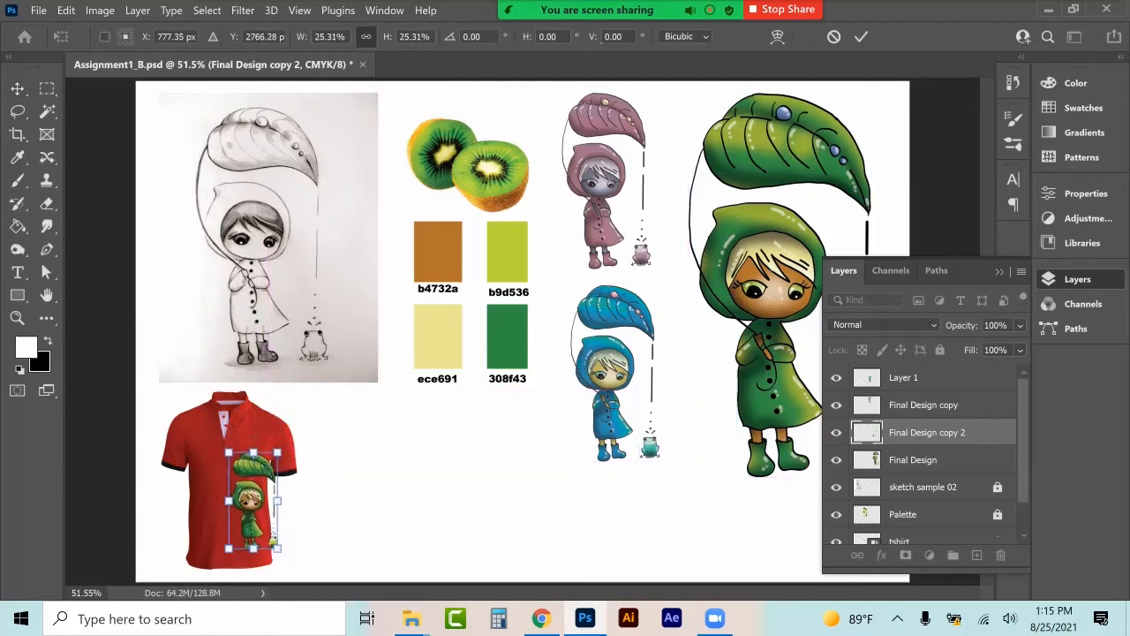
left_click_drag(281, 499, 225, 453)
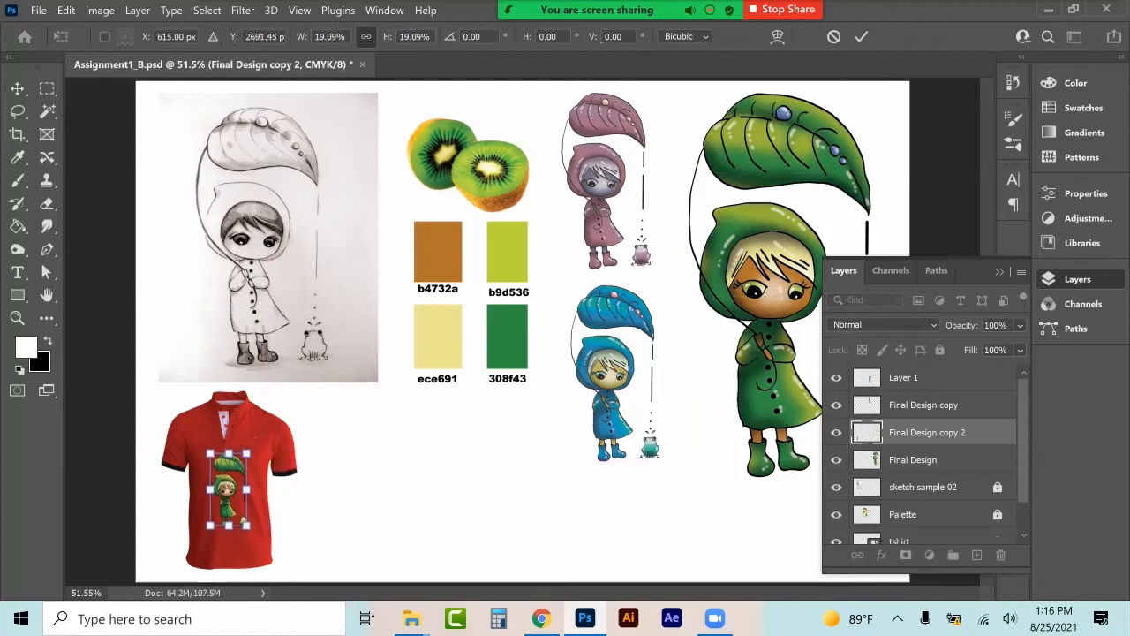
left_click(17, 88)
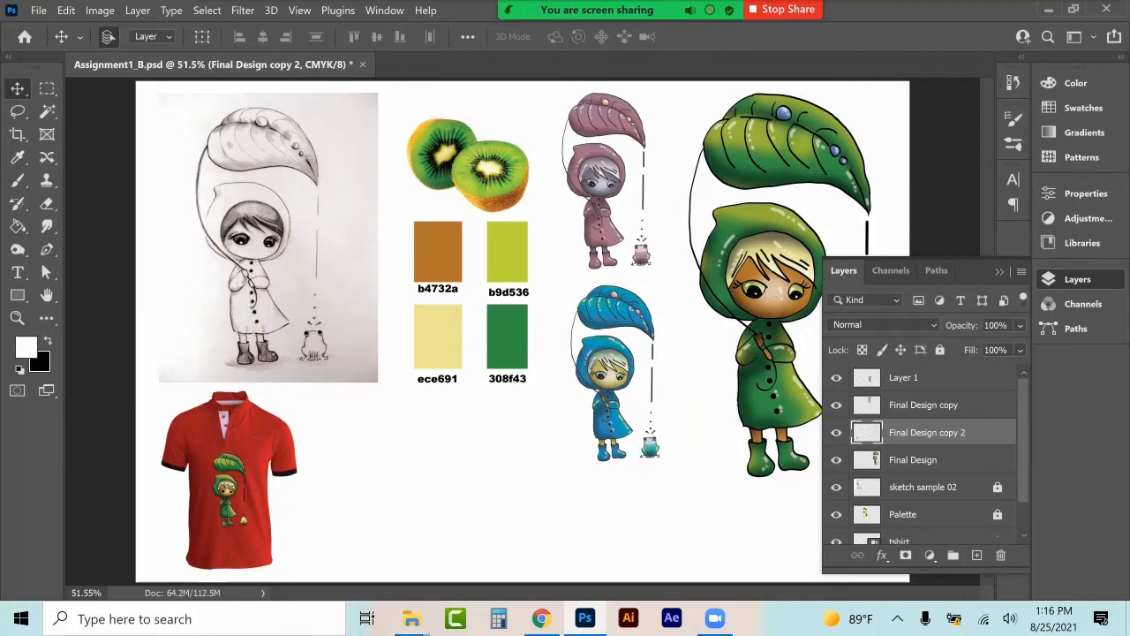
Recolour the tshirt layer to mustard yellow with a Hue/Saturation adjustment, setting the hue to +45.
scroll(927, 455, "down", 1)
left_click(899, 502)
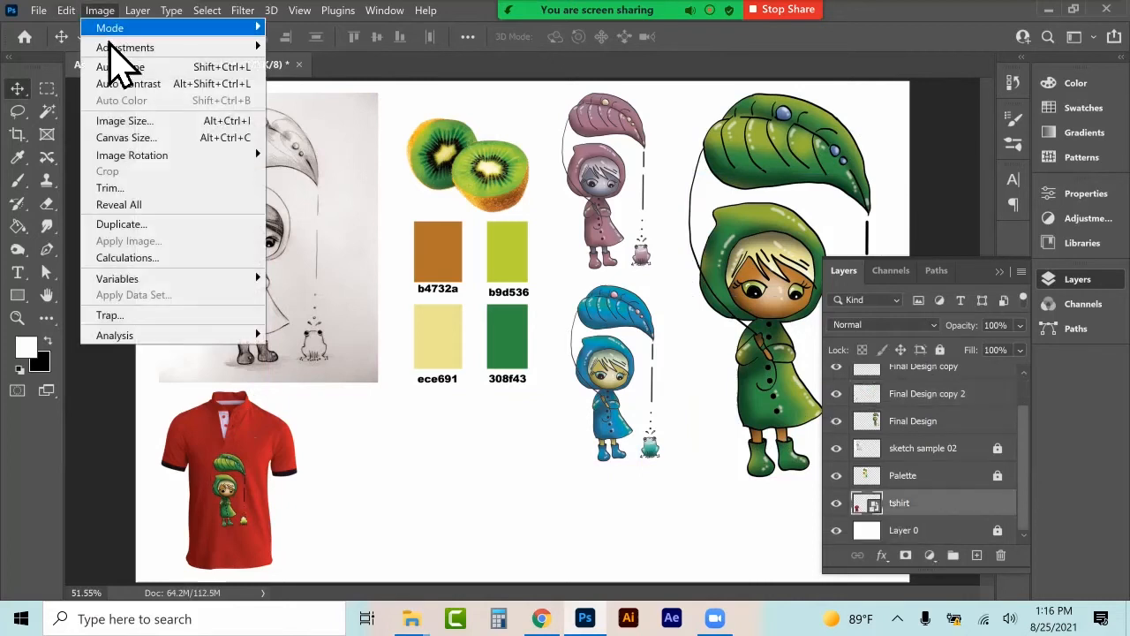
mouse_move(116, 48)
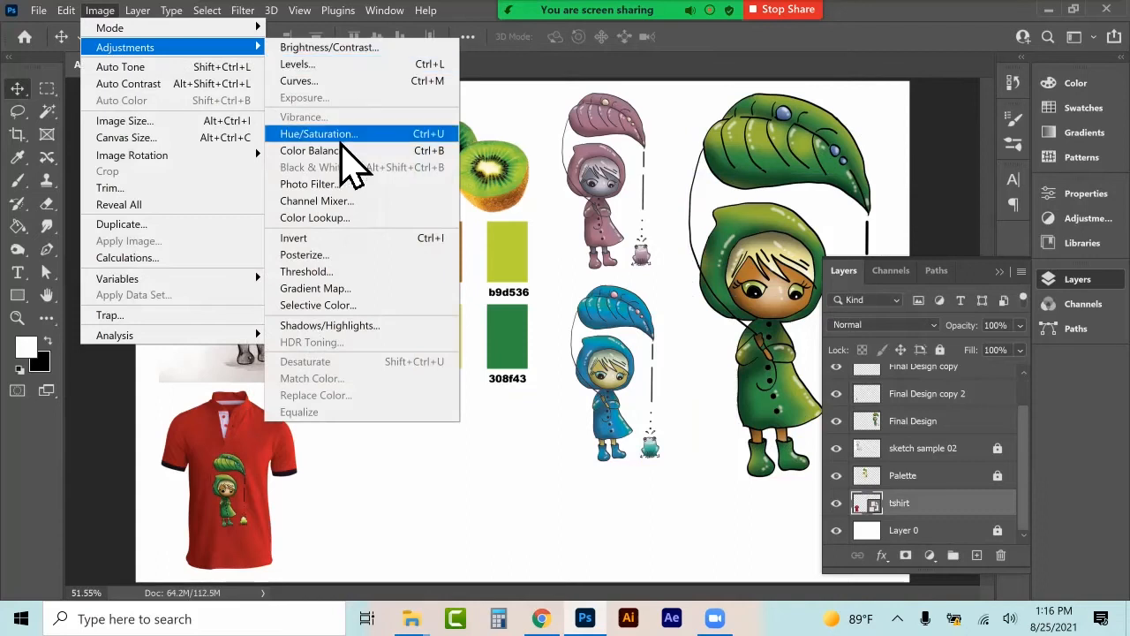
left_click(342, 135)
left_click_drag(524, 203, 556, 202)
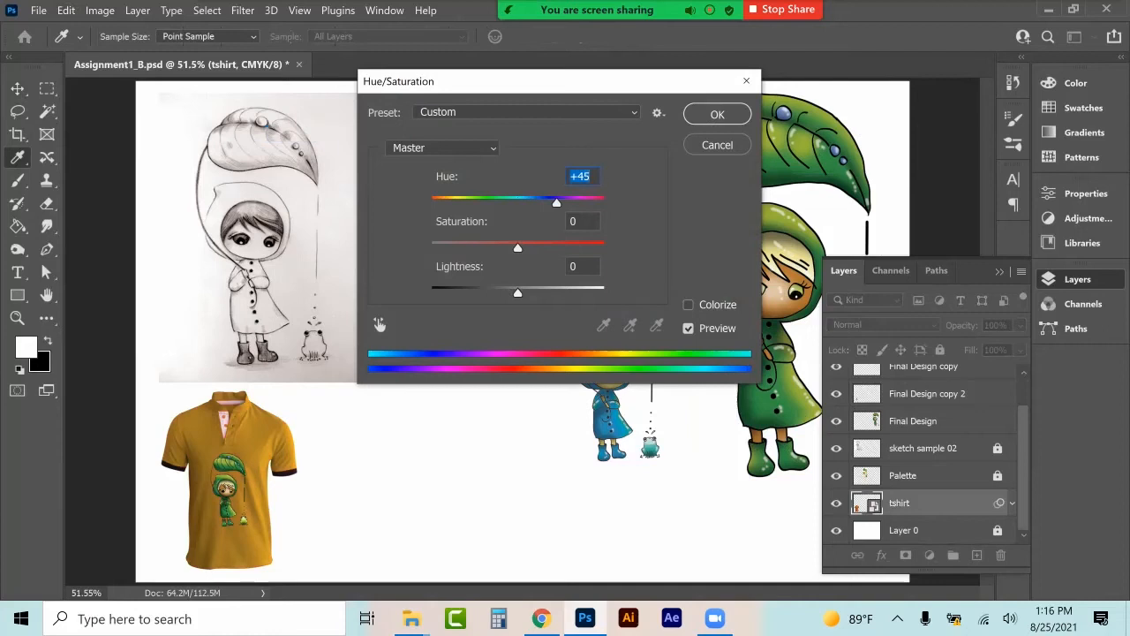
left_click(717, 114)
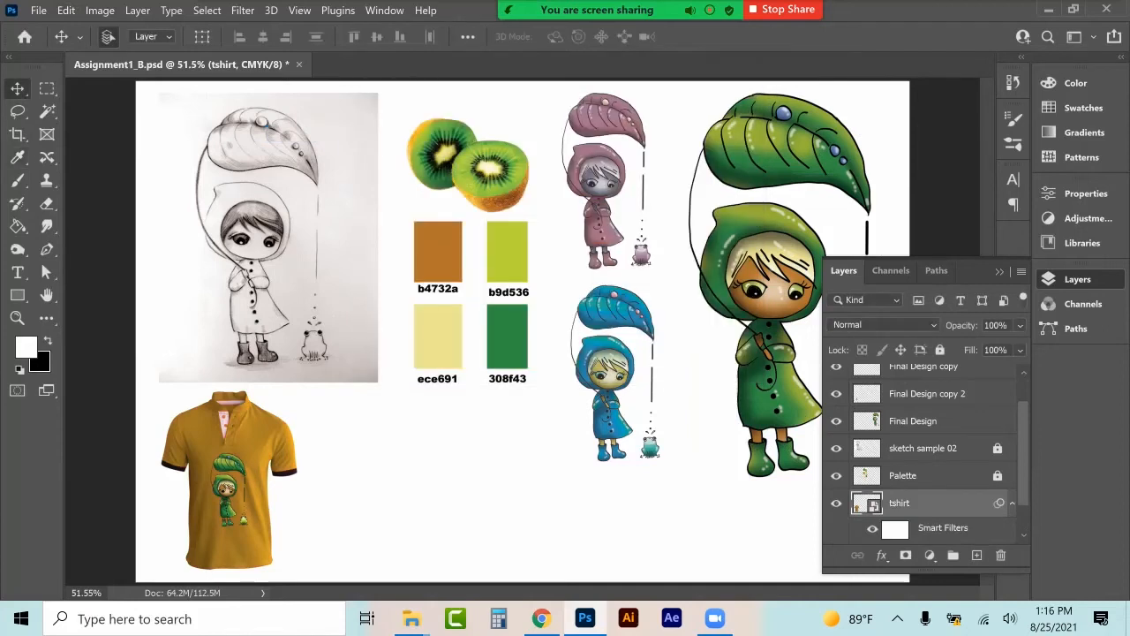
Switch to Chrome, search Google Images for "wine bottle png" and browse the bottles.
left_click(541, 618)
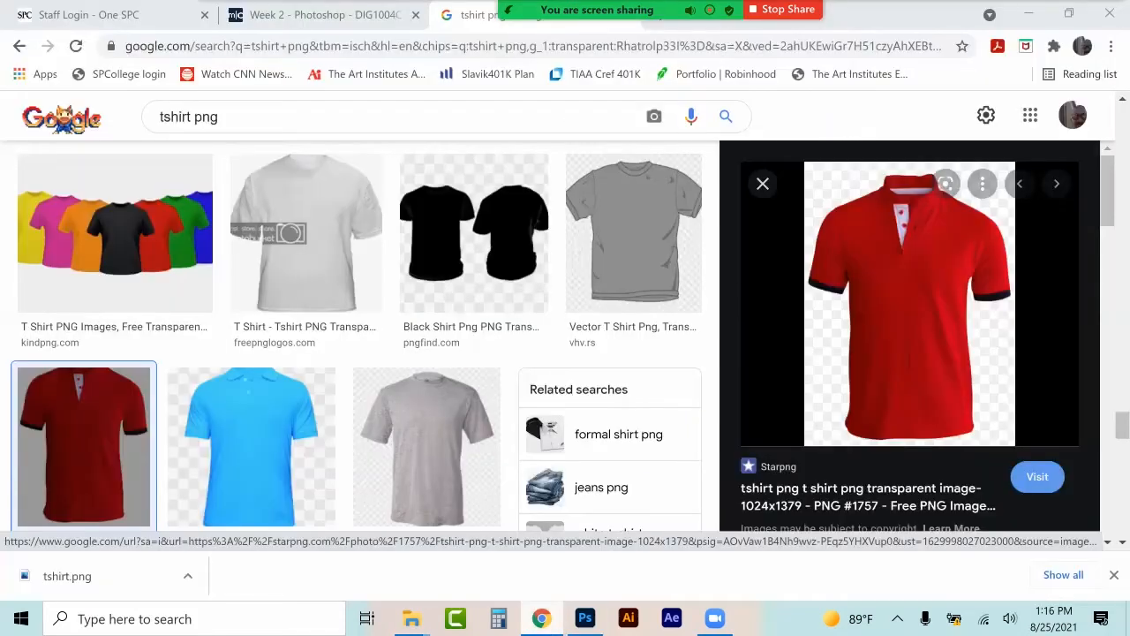
left_click_drag(193, 118, 118, 132)
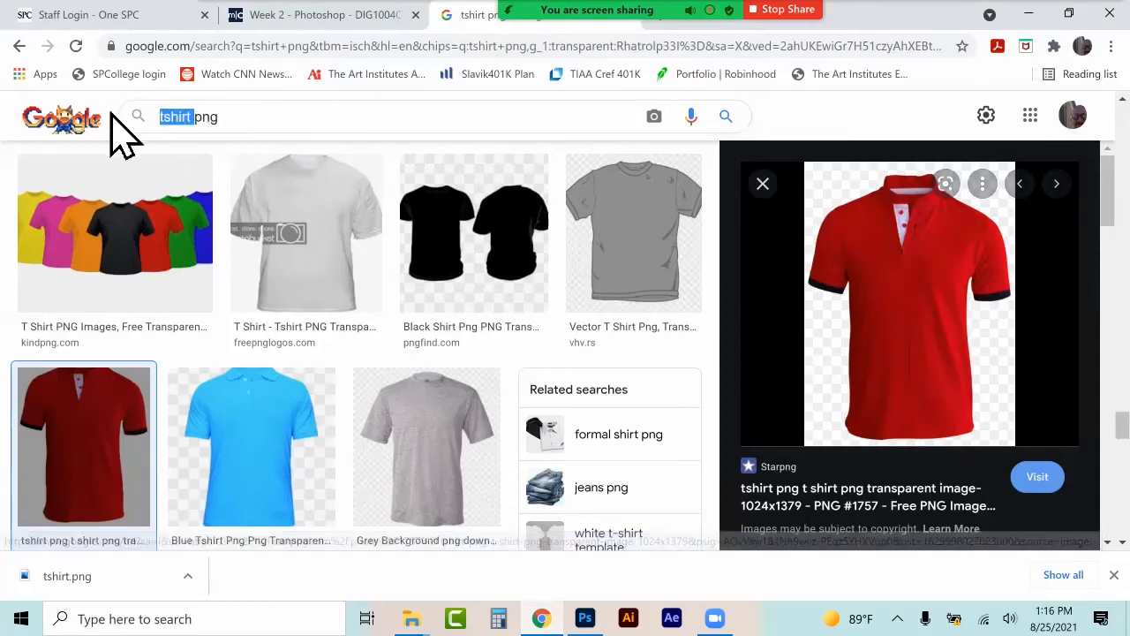
type("wine bottle")
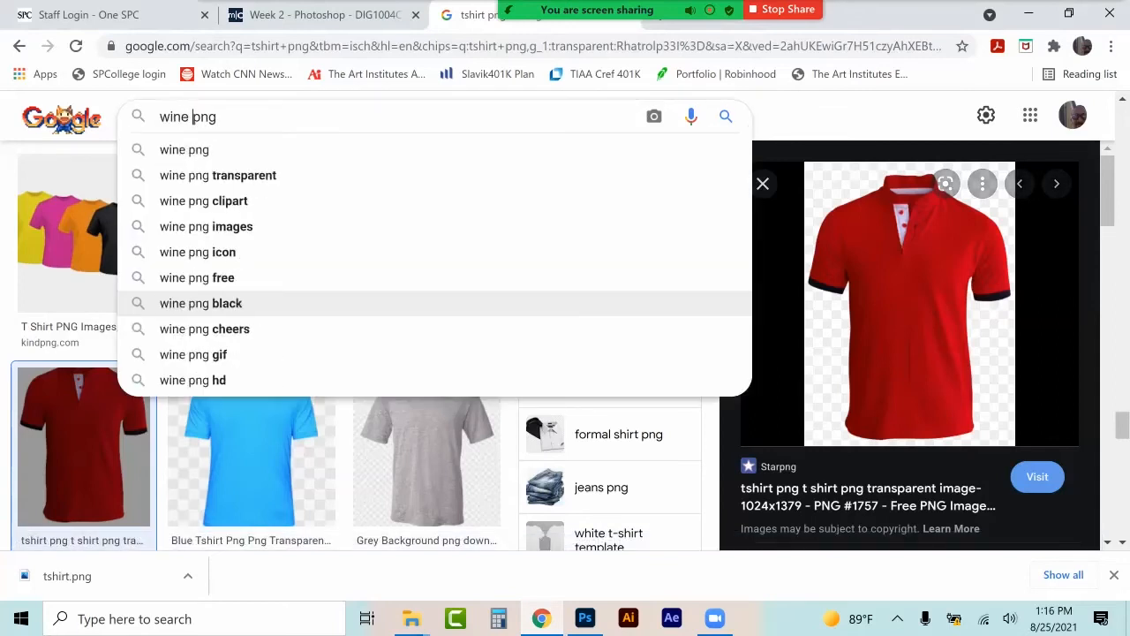
key("Return")
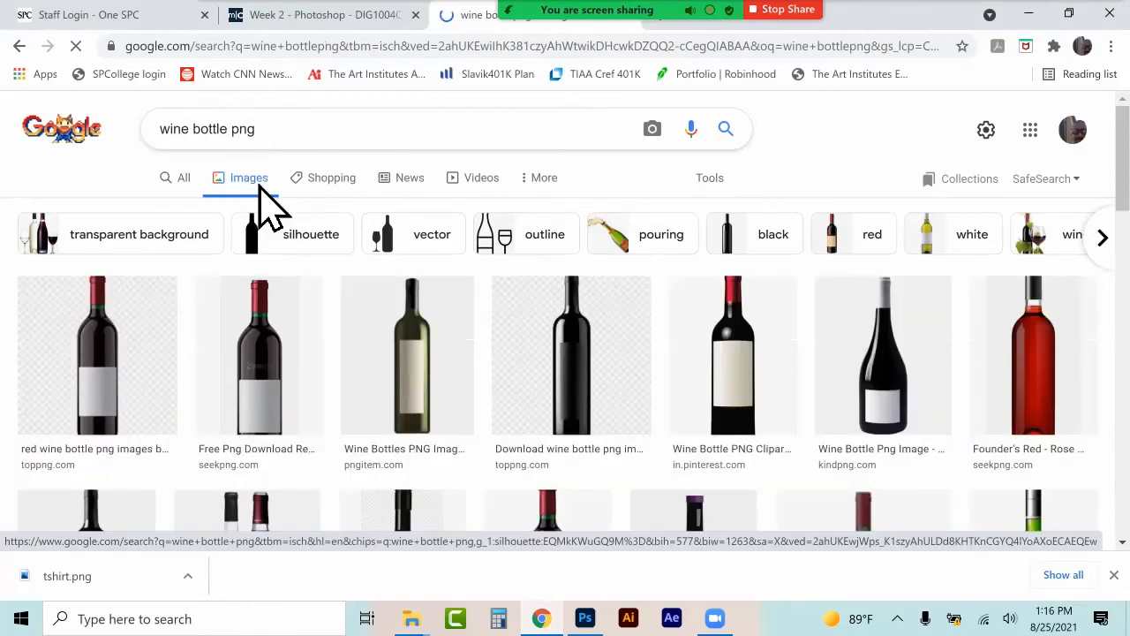
scroll(406, 371, "down", 2)
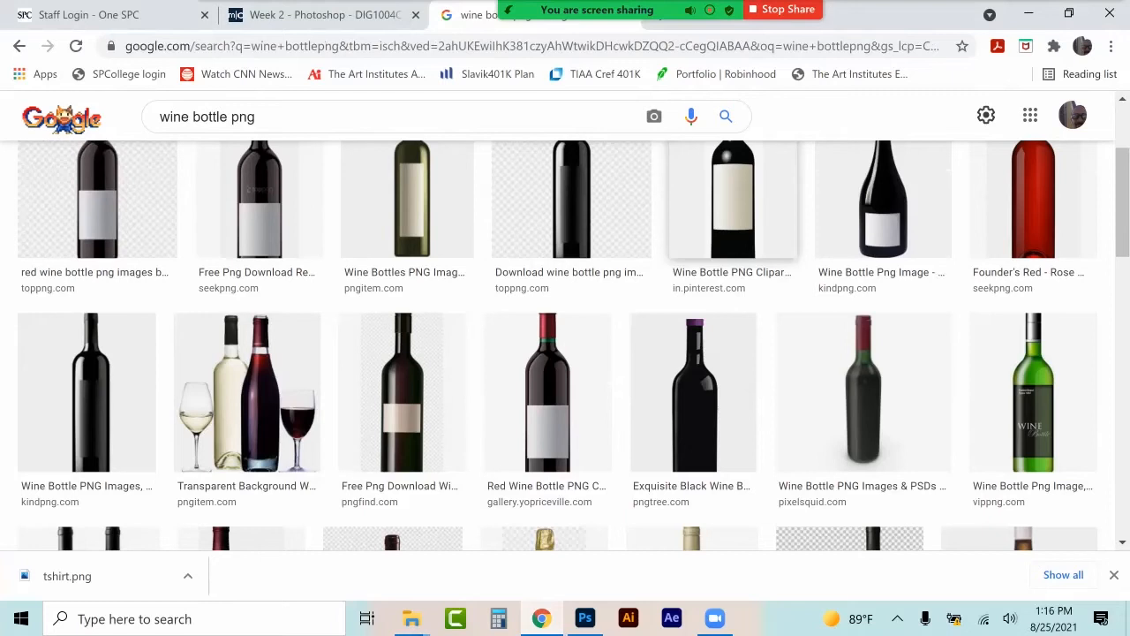
Open the Pinterest wine bottle with the blank cream label and save its image as the PNG file botle in the Assignment 1_Photoshop folder.
left_click(733, 199)
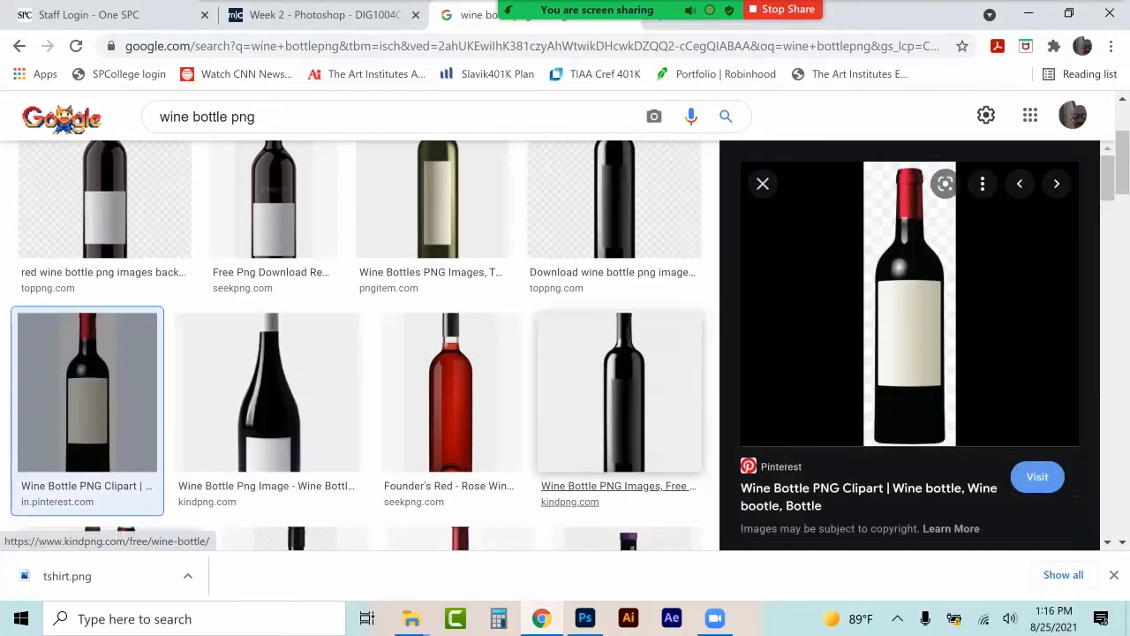
scroll(574, 468, "up", 2)
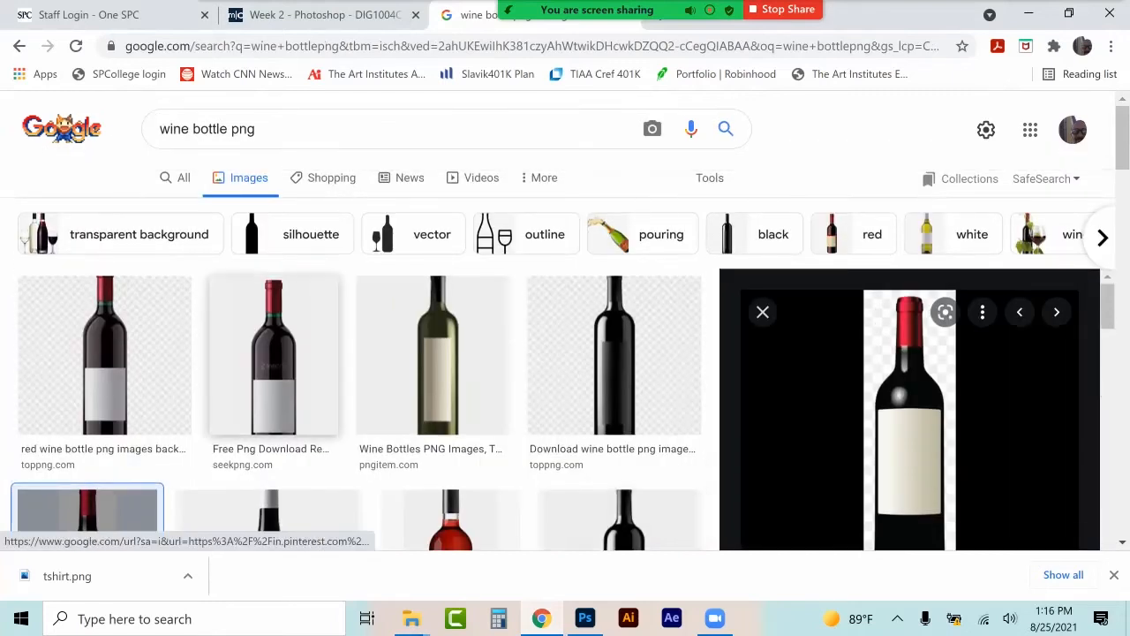
scroll(353, 370, "down", 2)
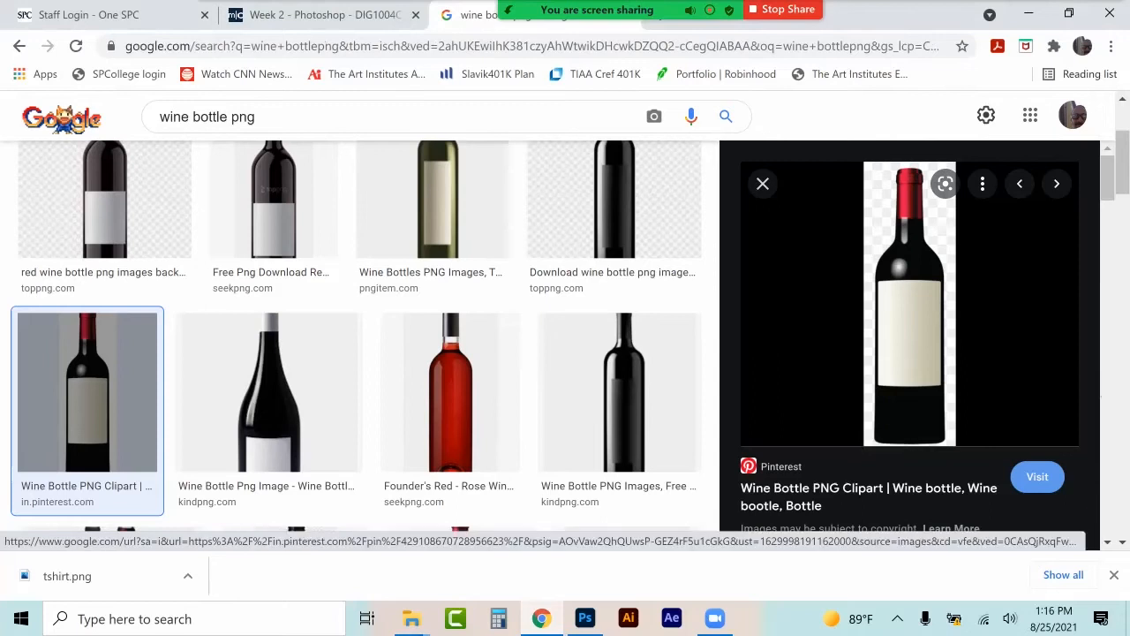
right_click(886, 261)
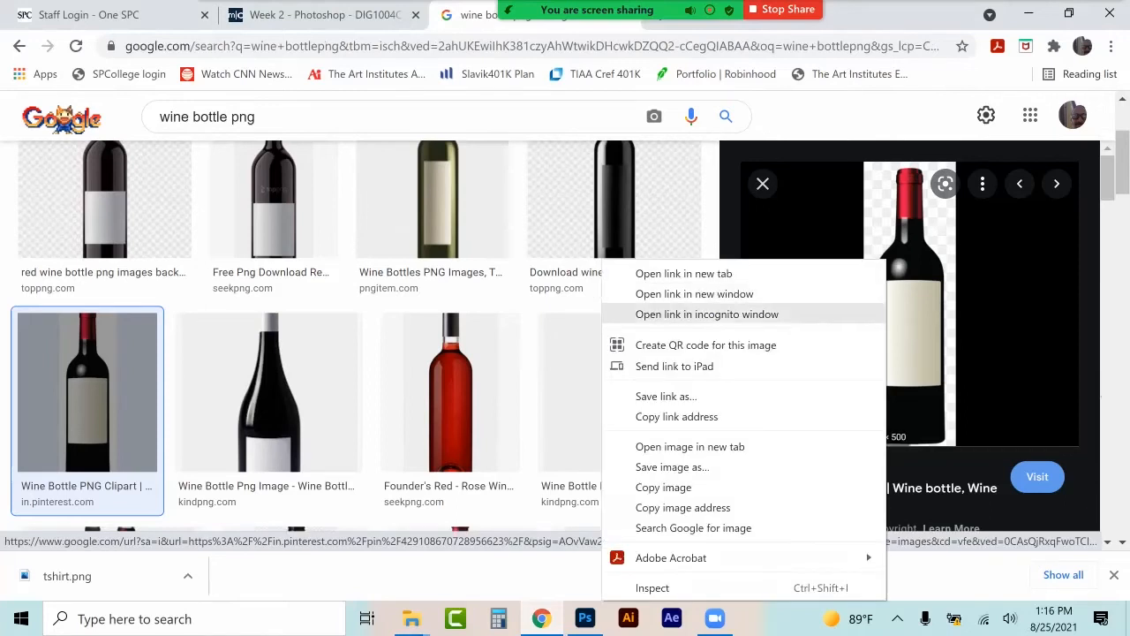
left_click(672, 467)
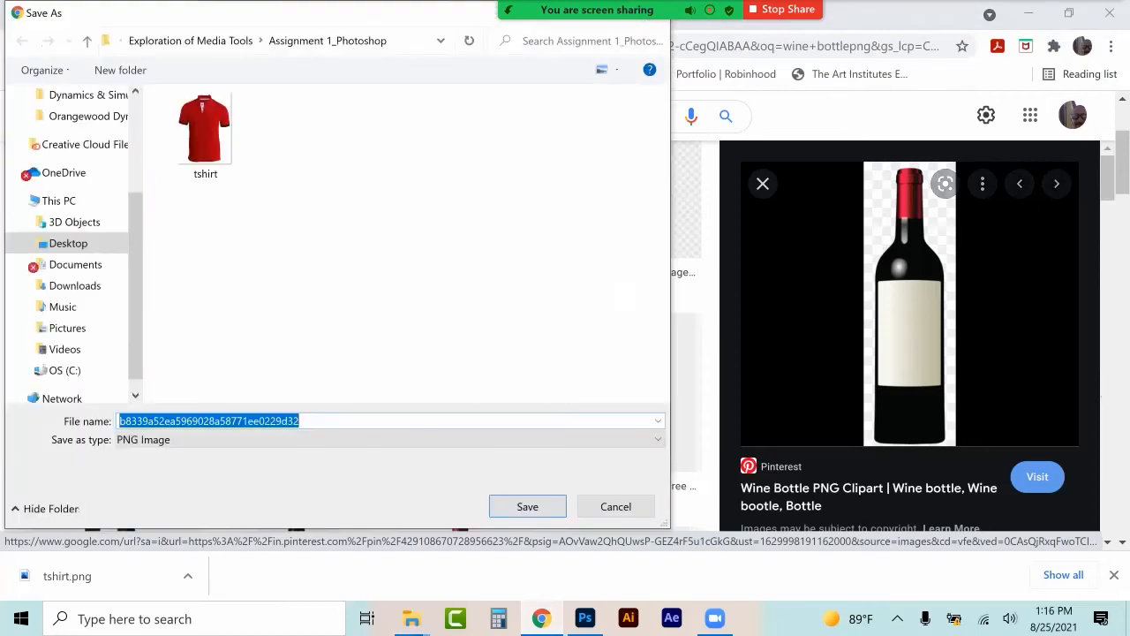
type("botle")
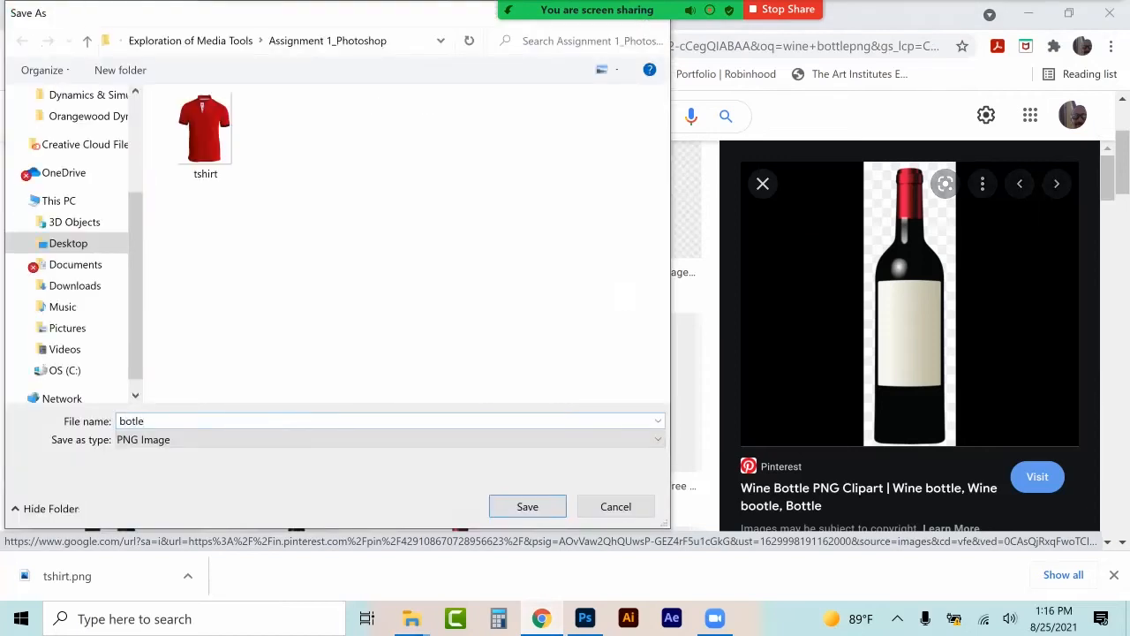
key("Return")
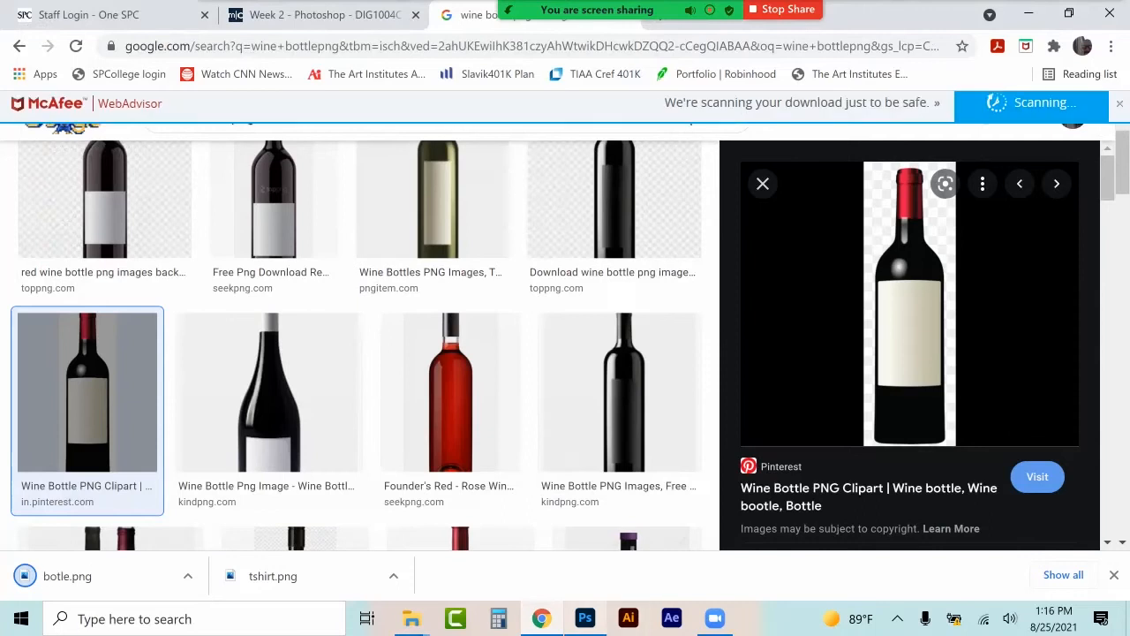
Switch back to Photoshop and place the botle image as an embedded object directly above the tshirt layer.
key("alt+Tab")
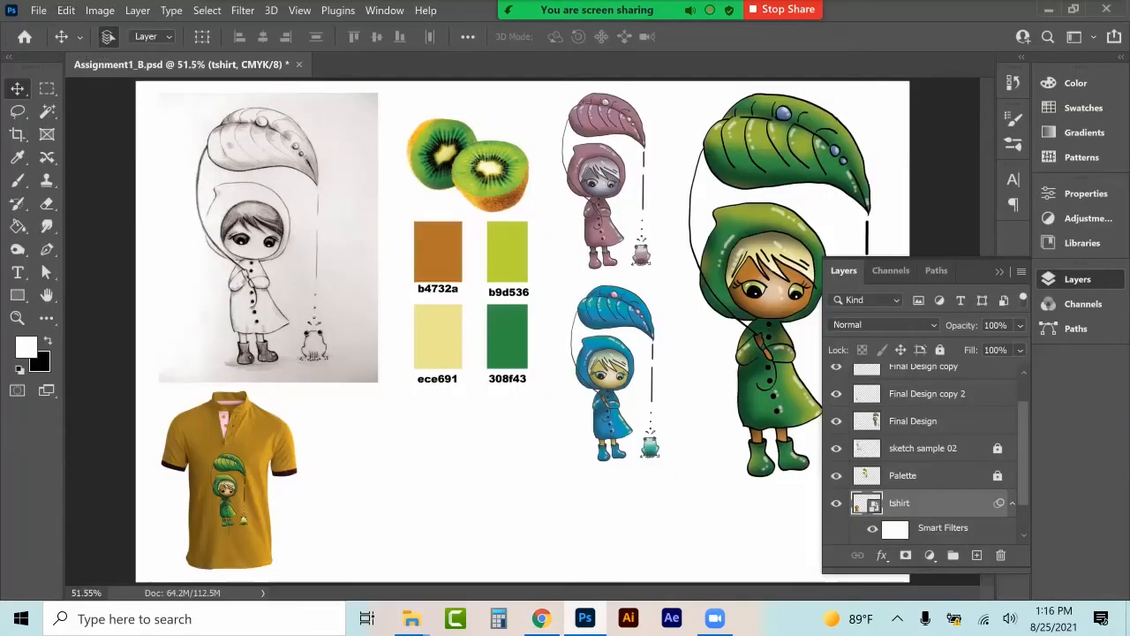
scroll(927, 451, "down", 1)
left_click(67, 10)
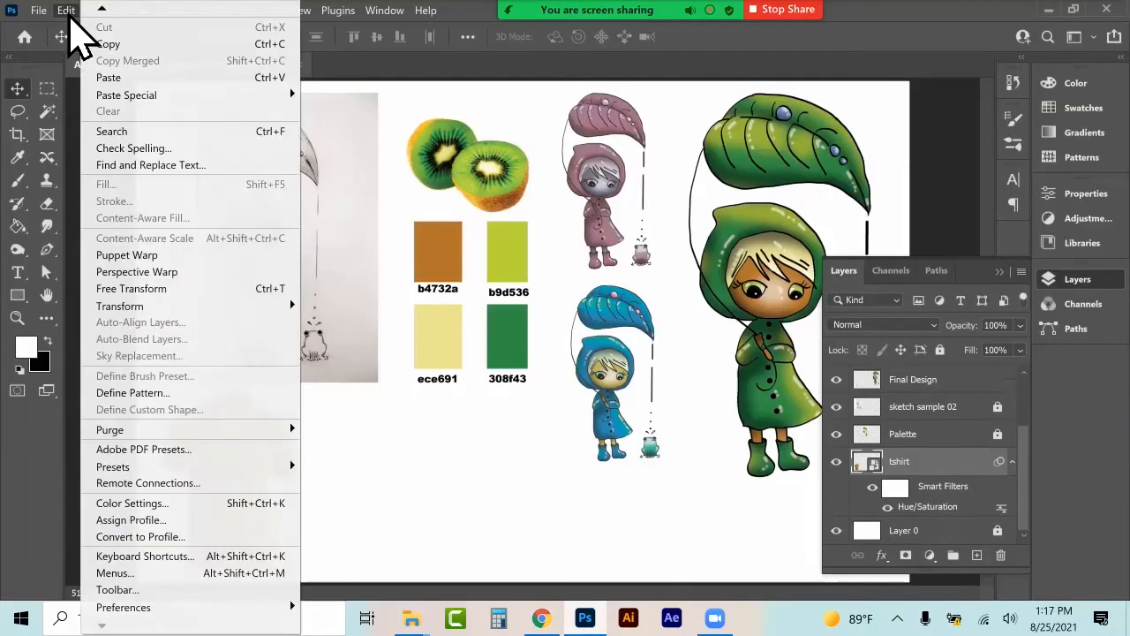
mouse_move(53, 14)
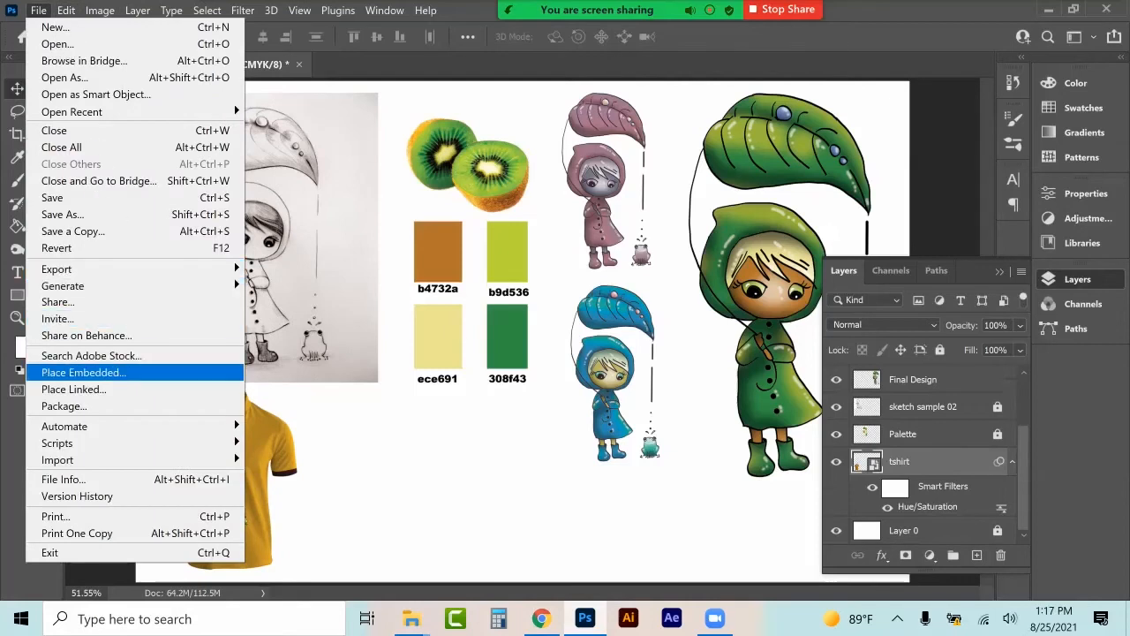
left_click(84, 371)
left_click(603, 137)
double_click(603, 135)
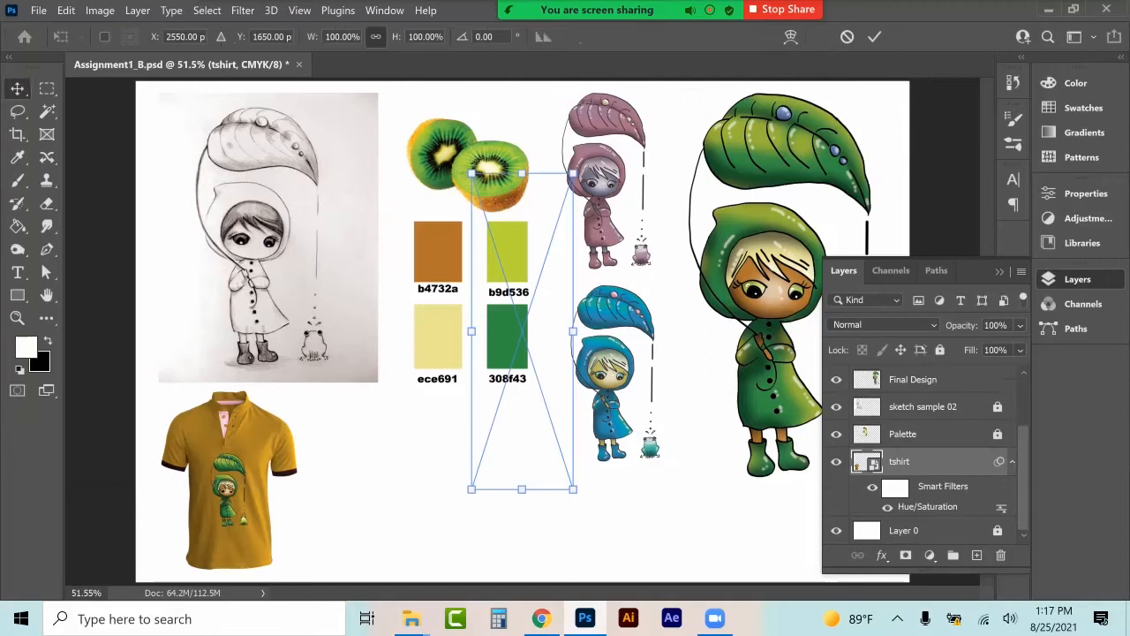
Scale the wine bottle proportionally to about 87%, move it beside the large green girl near the page's lower edge and apply the transformation.
left_click_drag(573, 173, 561, 215)
left_click_drag(534, 361, 397, 442)
left_click_drag(405, 394, 649, 405)
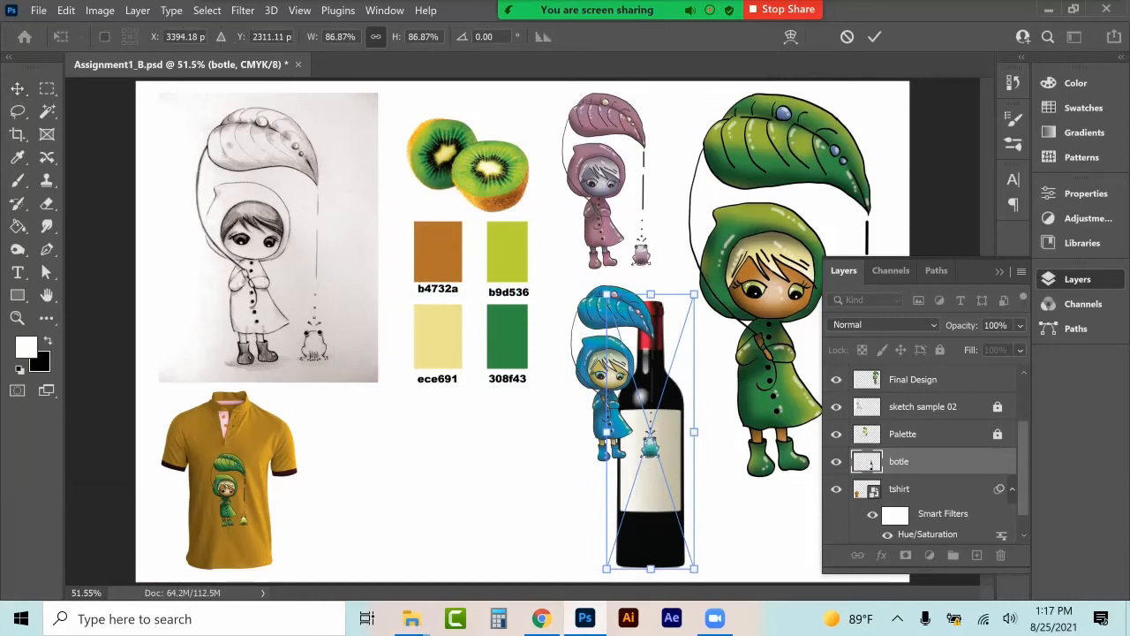
left_click(922, 407)
Move the blue raincoat girl on Layer 1 up beside the mauve variation, aligned with its top and bottom edges.
scroll(923, 407, "up", 3)
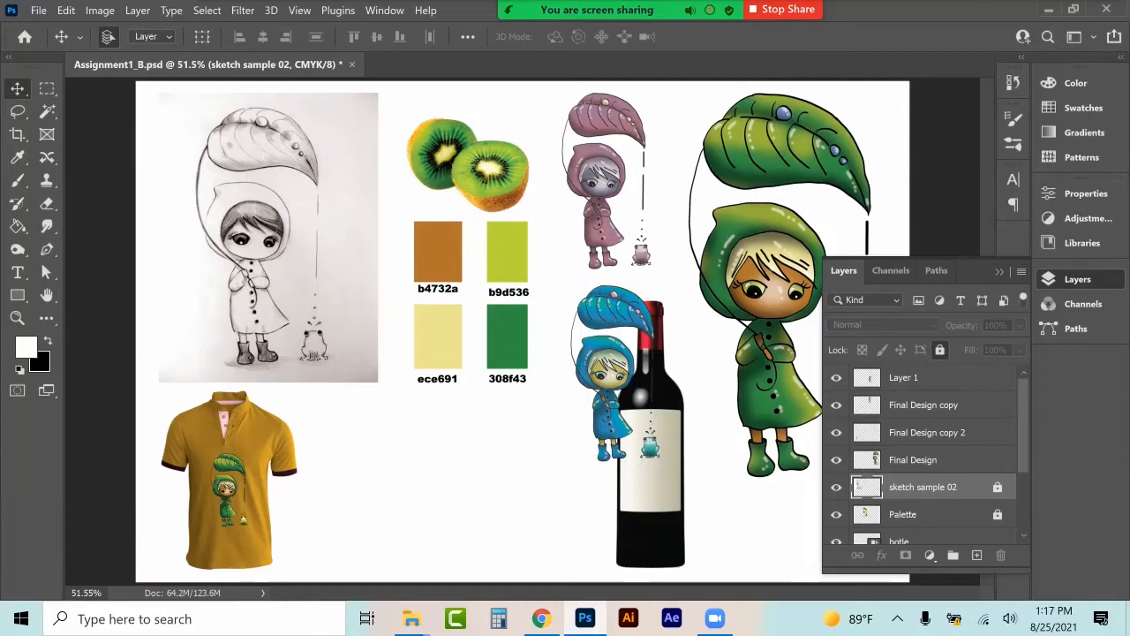
left_click(923, 406)
left_click_drag(606, 354, 489, 175)
mouse_move(497, 133)
left_mouse_down()
mouse_move(477, 163)
mouse_move(484, 126)
left_mouse_up()
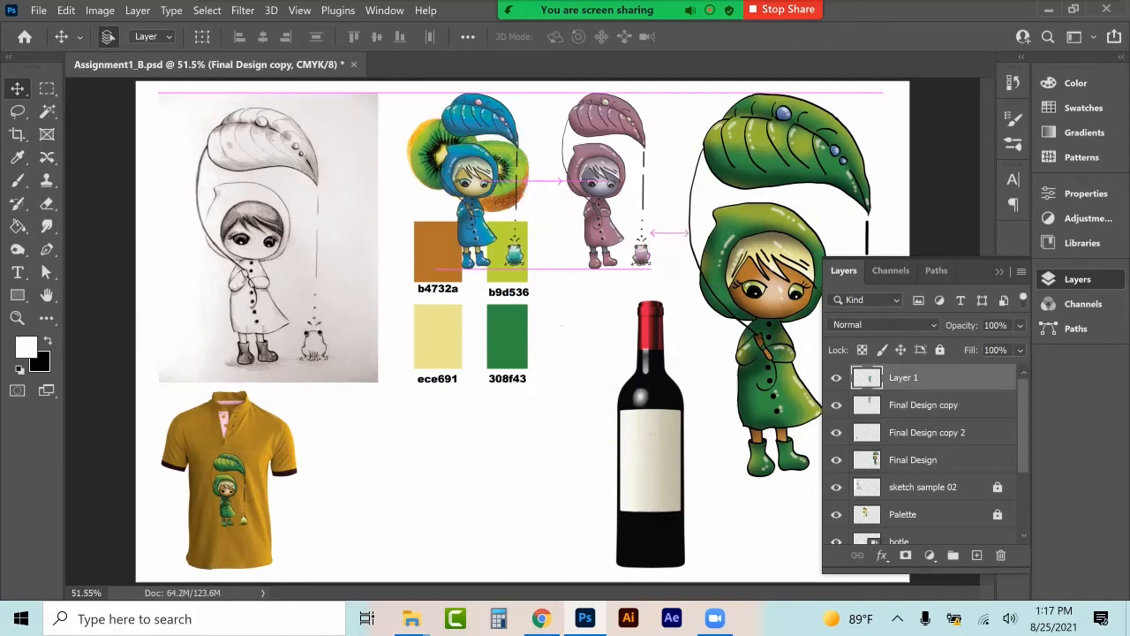
Unlock the Palette layer, move the kiwi and colour swatches down beside the yellow shirt and apply the transformation.
scroll(933, 453, "down", 1)
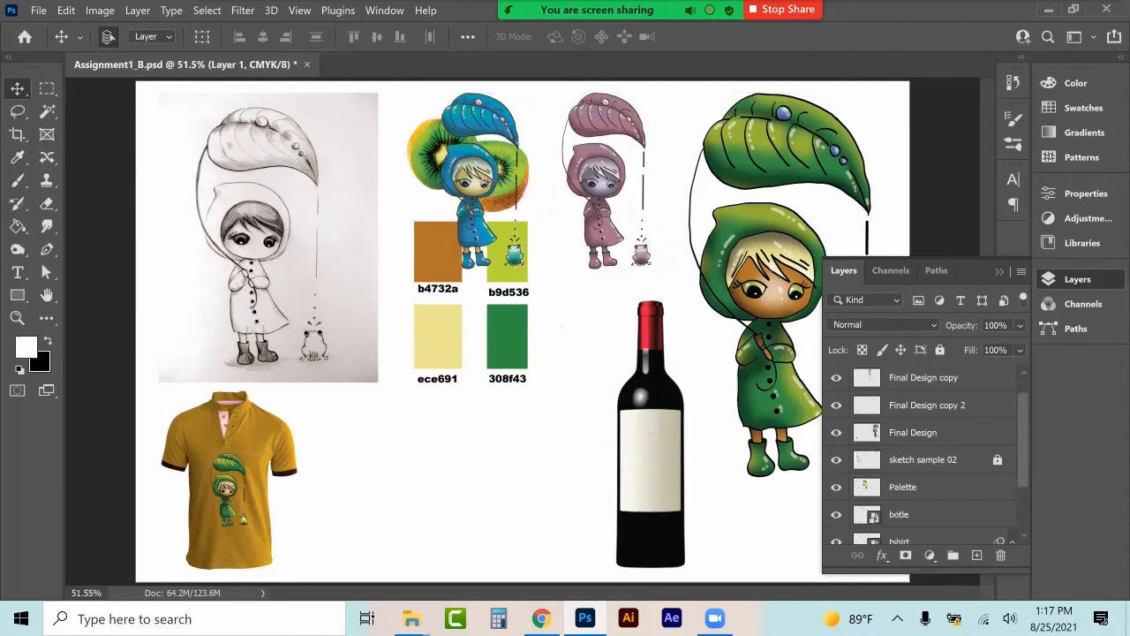
left_click(923, 486)
key("ctrl+t")
left_click_drag(435, 207, 343, 398)
left_click(21, 90)
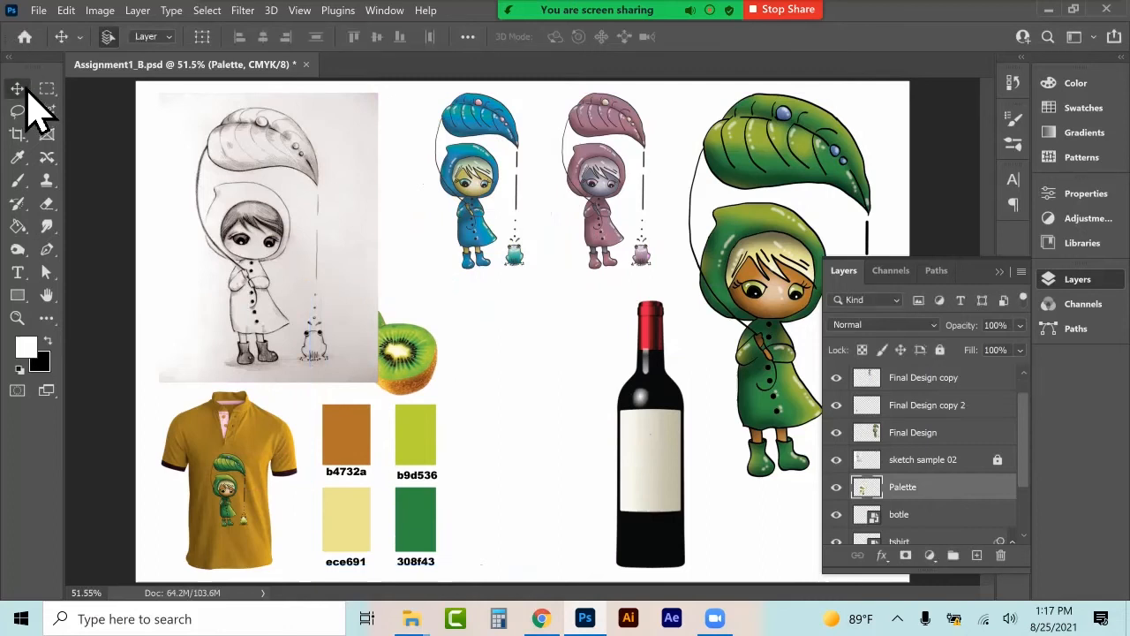
Select the kiwi slices with a rectangular marquee, move them clear of the sketch to just below the blue girl, and deselect.
left_click(50, 91)
left_click_drag(496, 264, 296, 399)
left_click(17, 89)
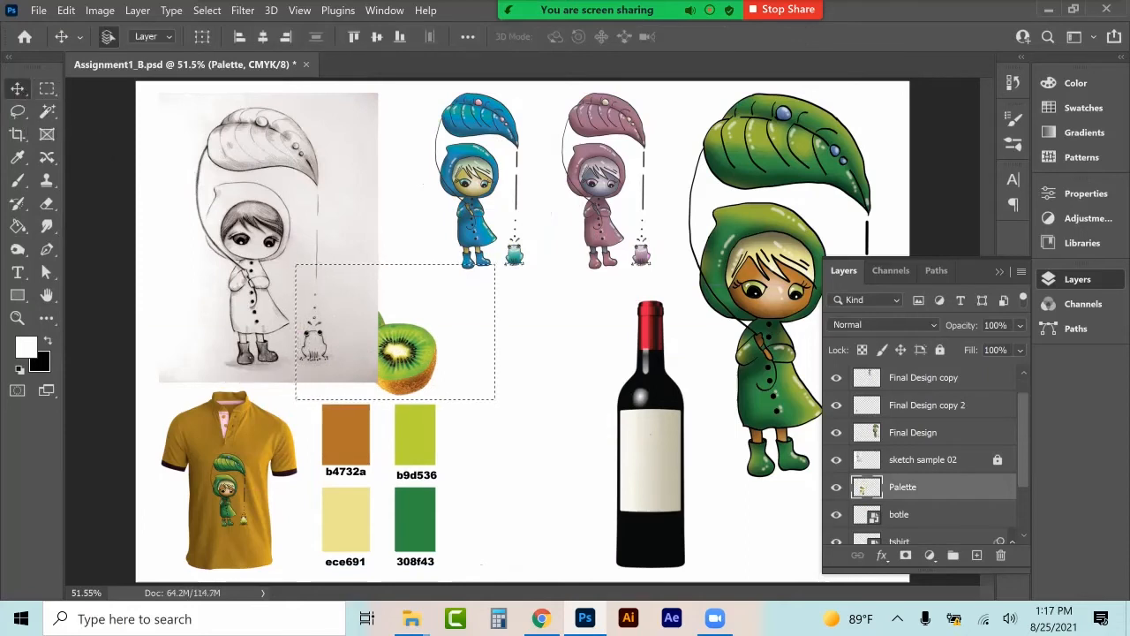
left_click_drag(398, 305, 489, 296)
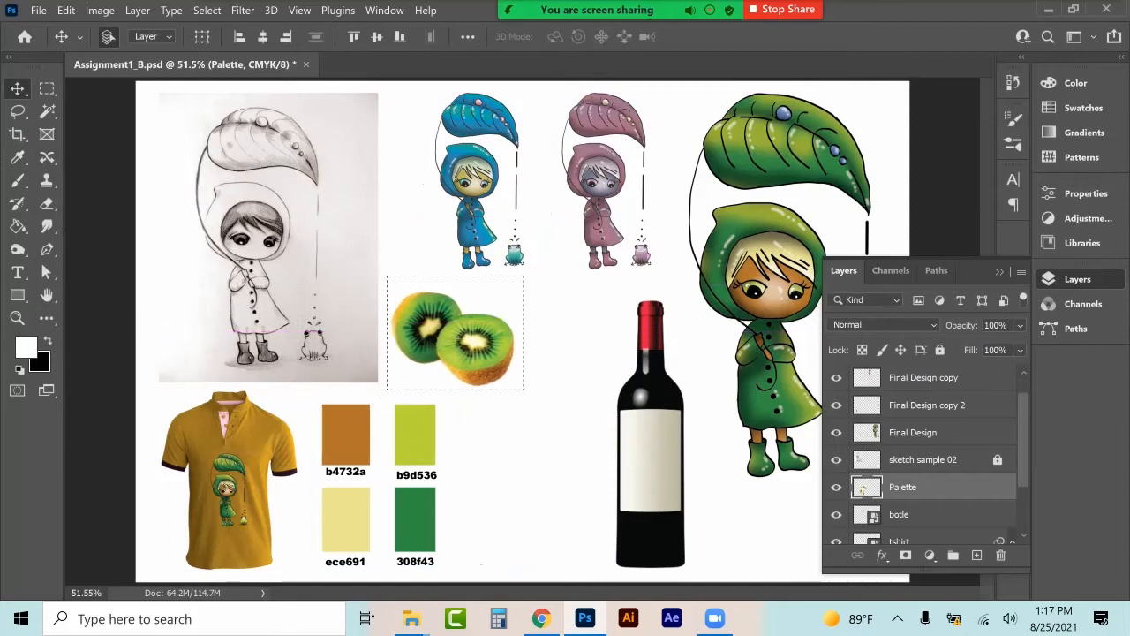
left_click(48, 90)
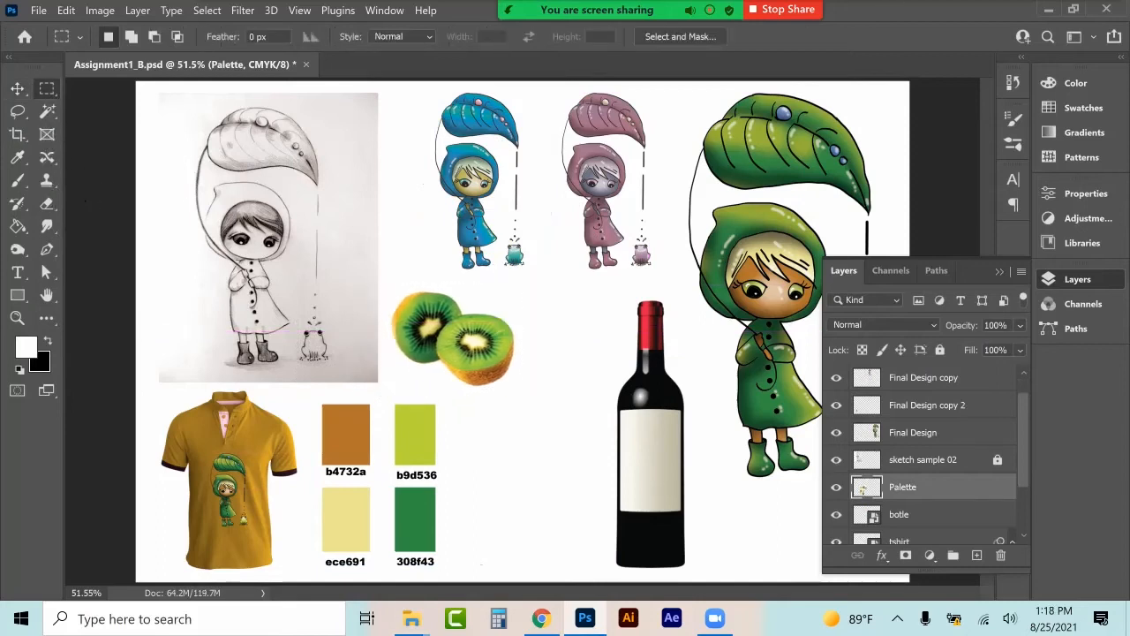
Move the wine bottle slightly closer to the large green raincoat girl.
left_click(18, 90)
left_click(650, 440)
left_click_drag(651, 440, 672, 435)
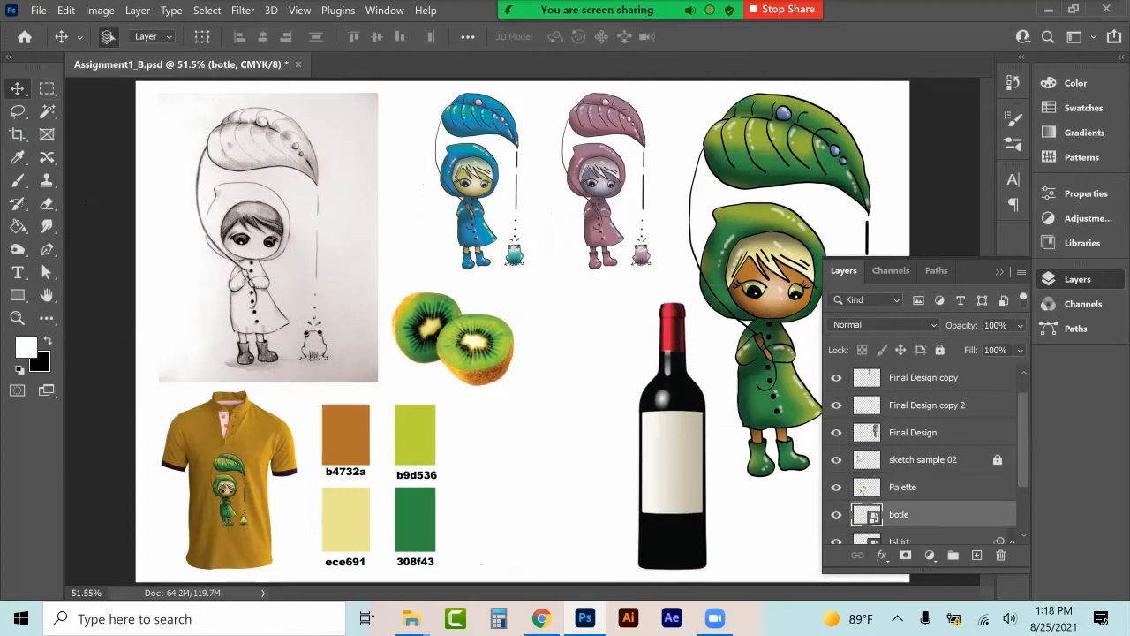
Duplicate the Final Design copy 2 layer as Final Design copy 3 within the same document.
scroll(923, 455, "down", 3)
scroll(923, 455, "up", 4)
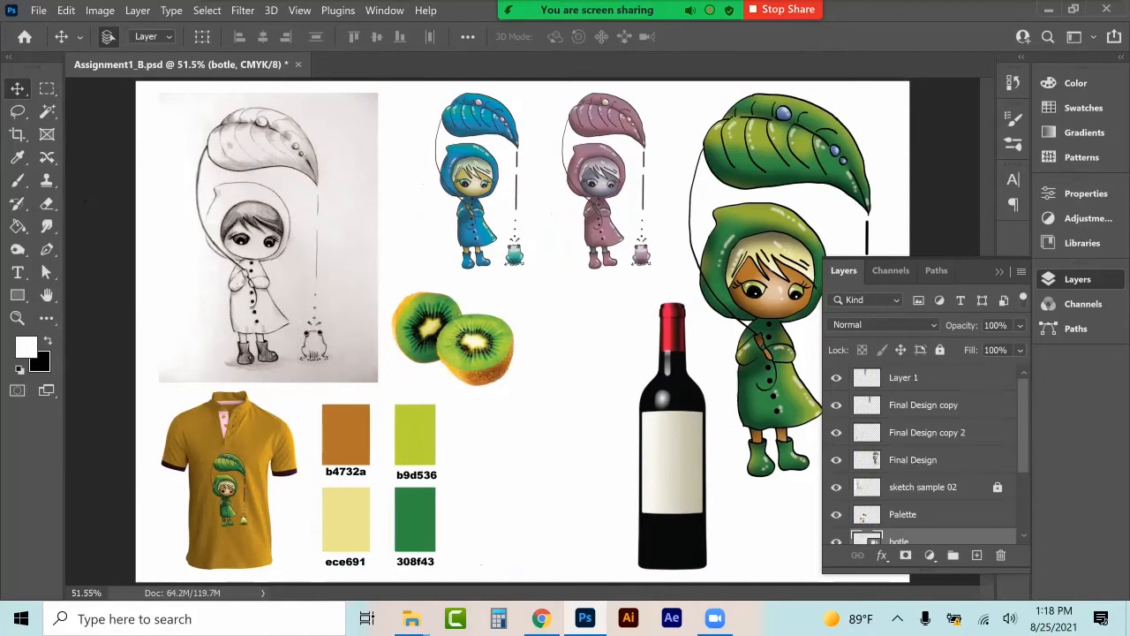
left_click(927, 432)
left_click(1020, 271)
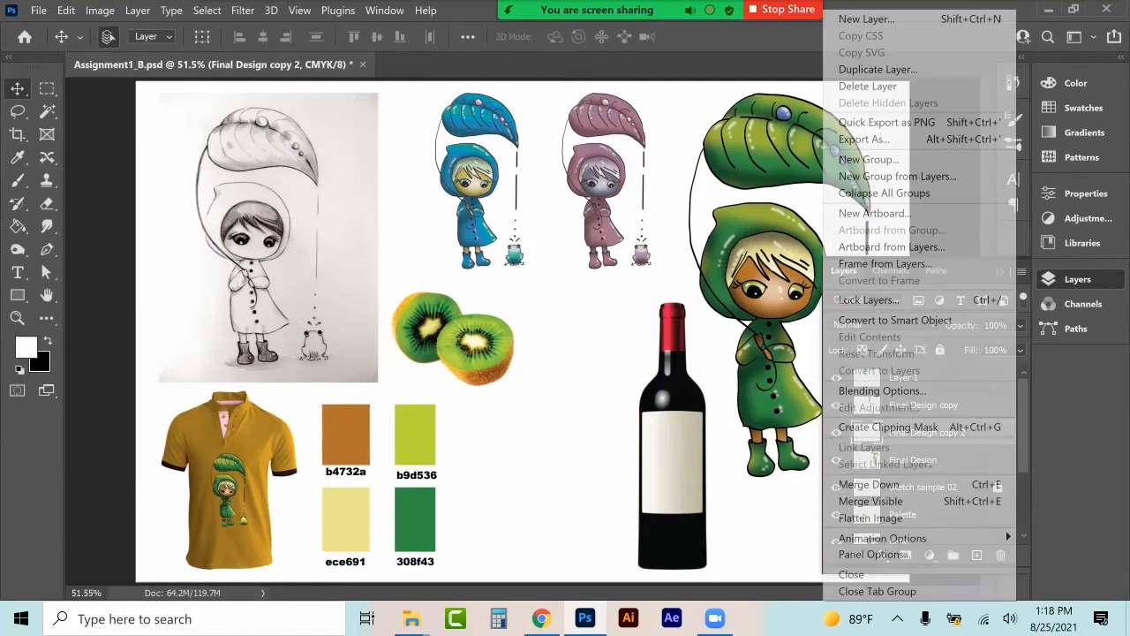
left_click(878, 69)
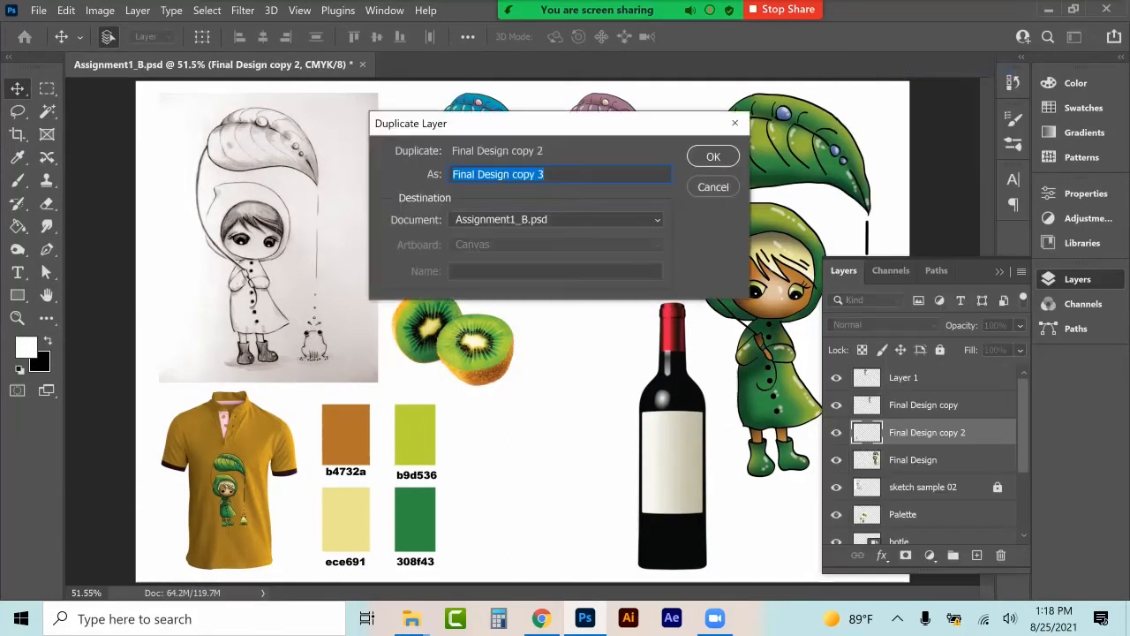
key("Return")
Place the duplicated green girl on the wine bottle's label, enlarge it to fill the label, and save the document.
left_click_drag(233, 460, 686, 430)
key("ctrl+t")
left_click_drag(688, 495, 699, 509)
left_click(17, 89)
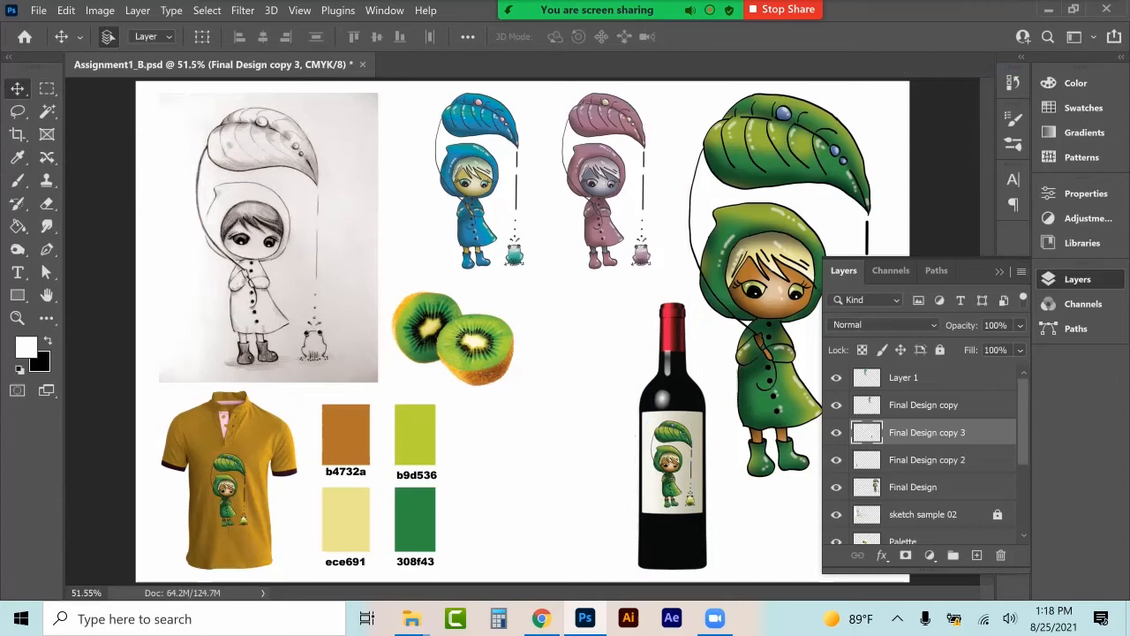
key("ctrl+s")
key("F7")
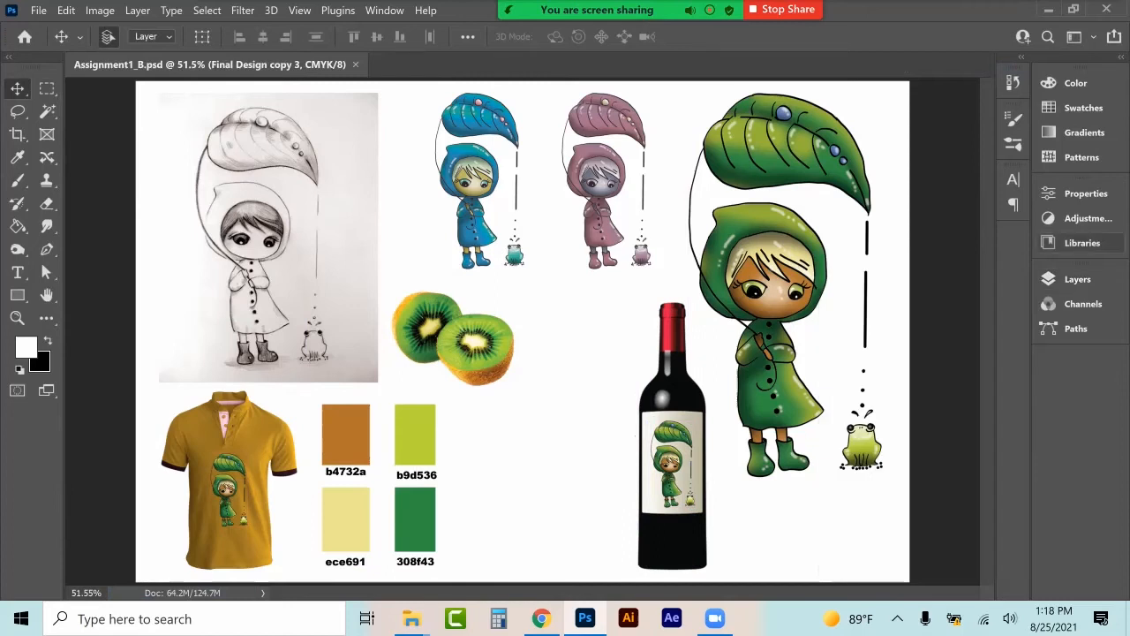
Add a black centred text block with the student's full name, Exploration of Media Tools, Assignment 1 - Raster Files and Photoshop CC 2021.
key("t")
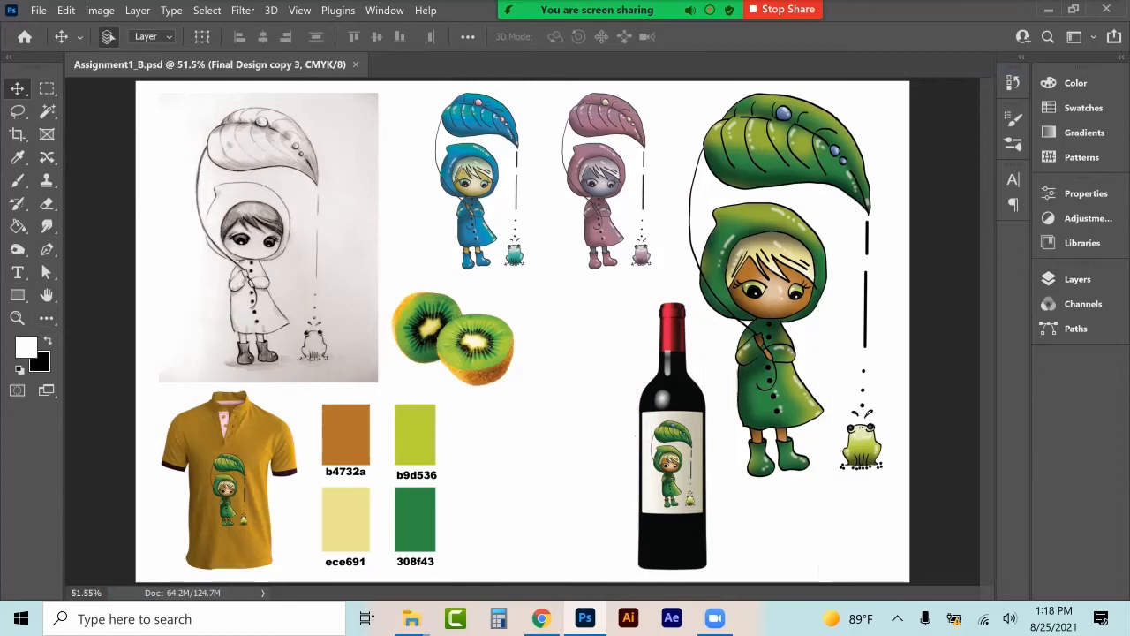
key("x")
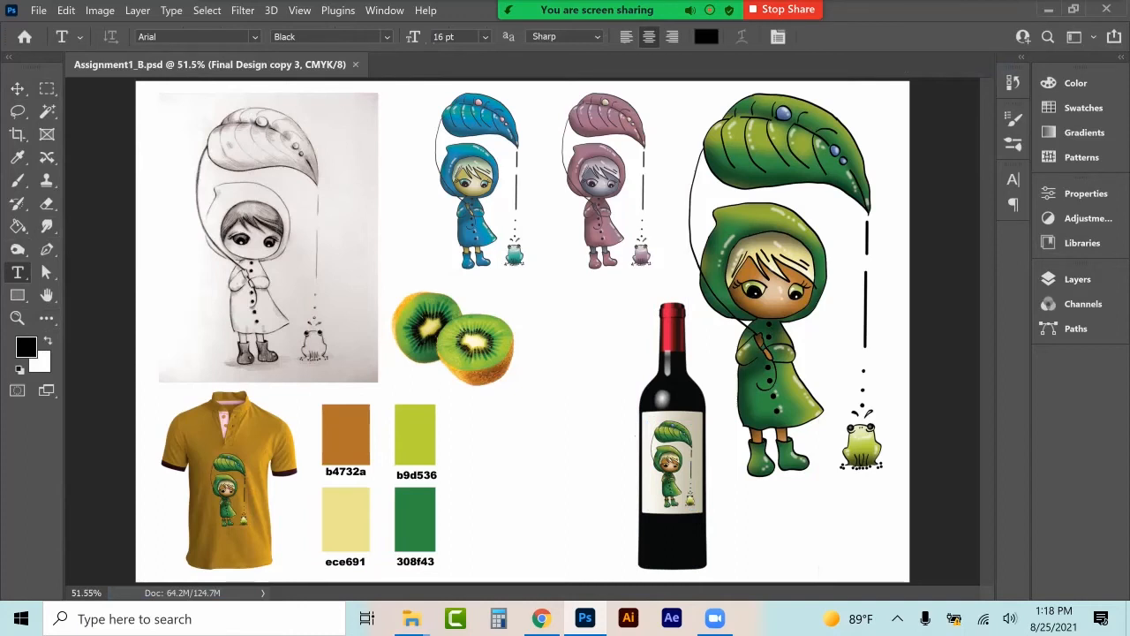
left_click(459, 422)
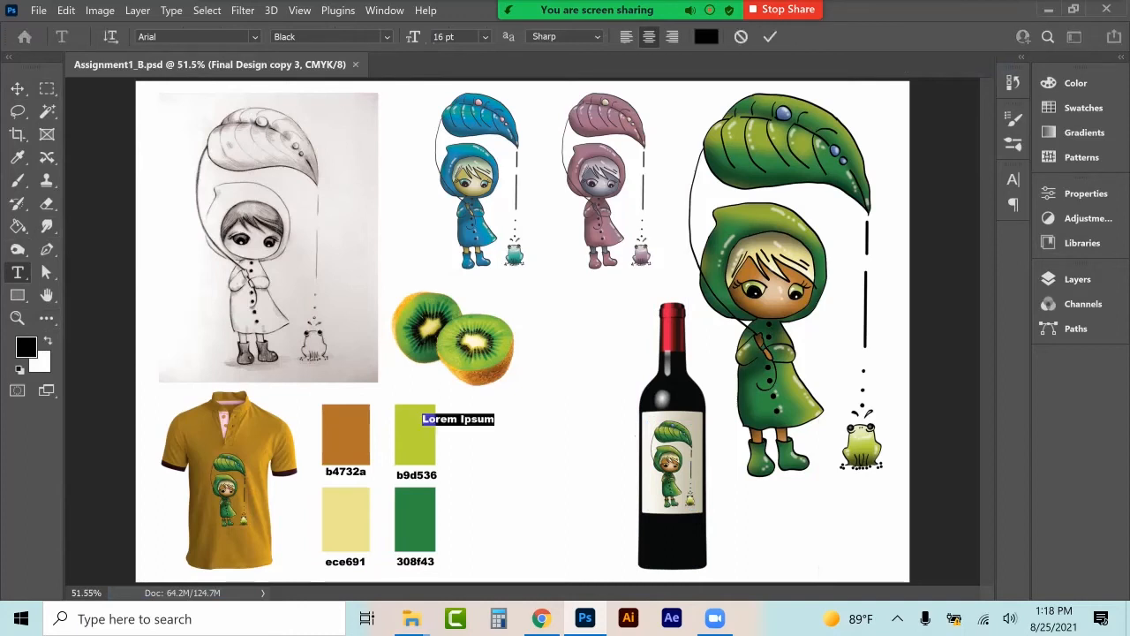
left_click(472, 419)
key("ctrl+a")
type("Simeon Liebman")
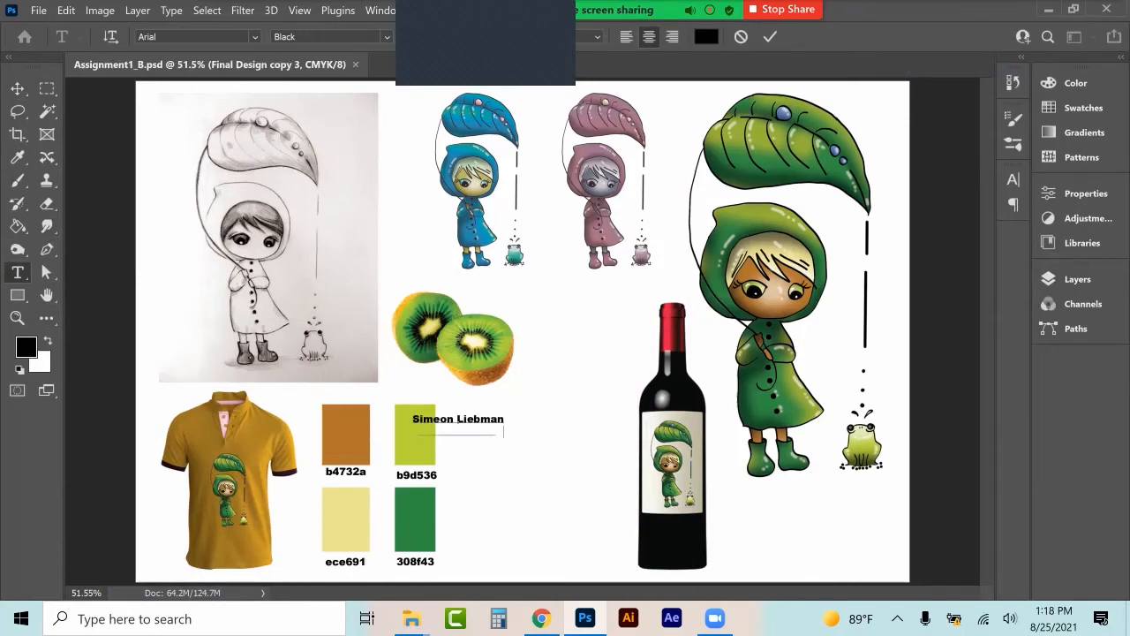
type("Exploration of Media Tools ")
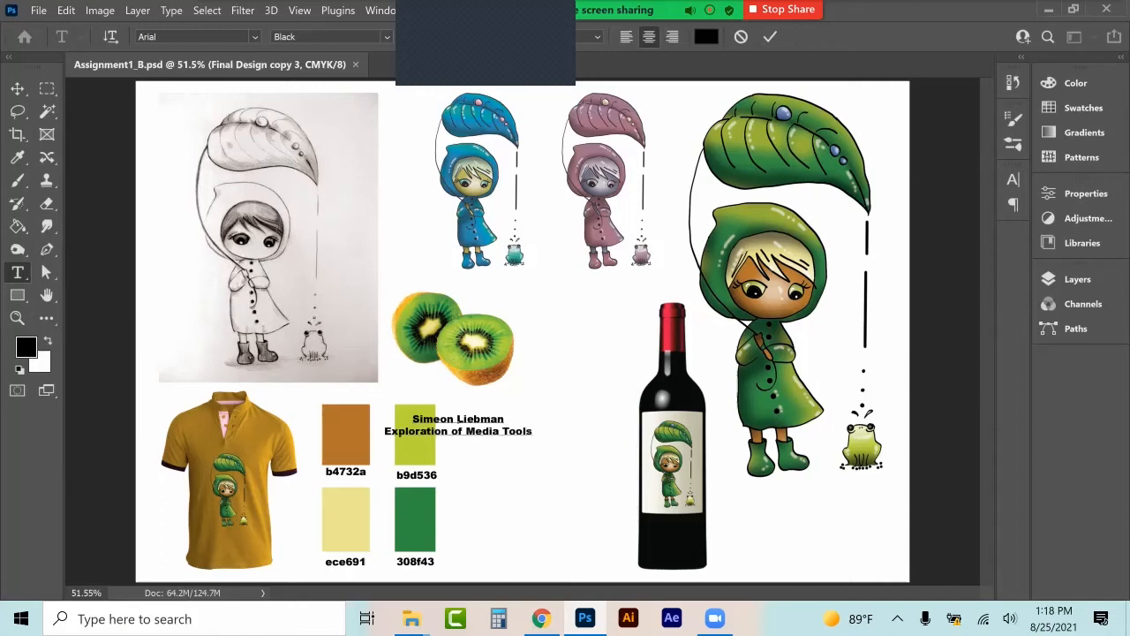
type("Assignment 1 - ")
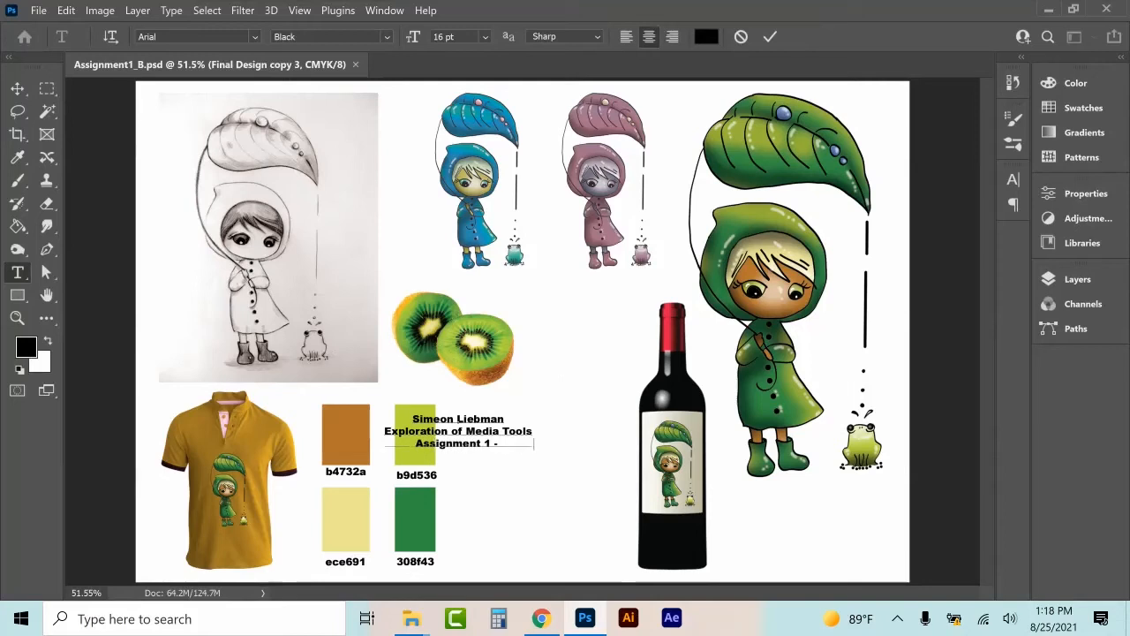
type("Raster Files ")
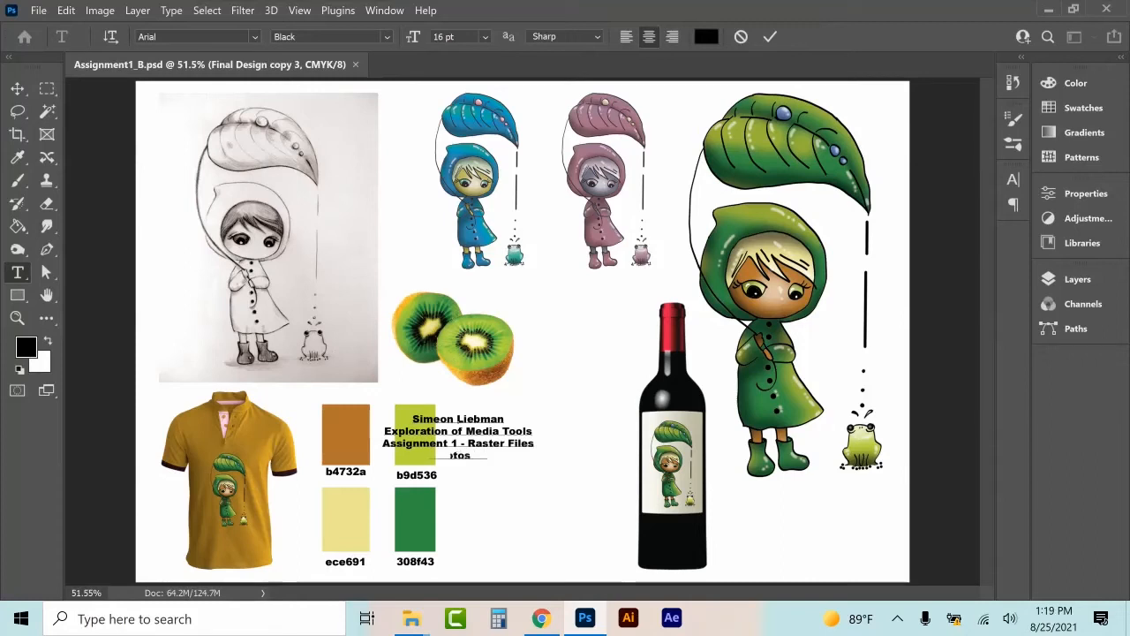
type("Photoshop CC2021")
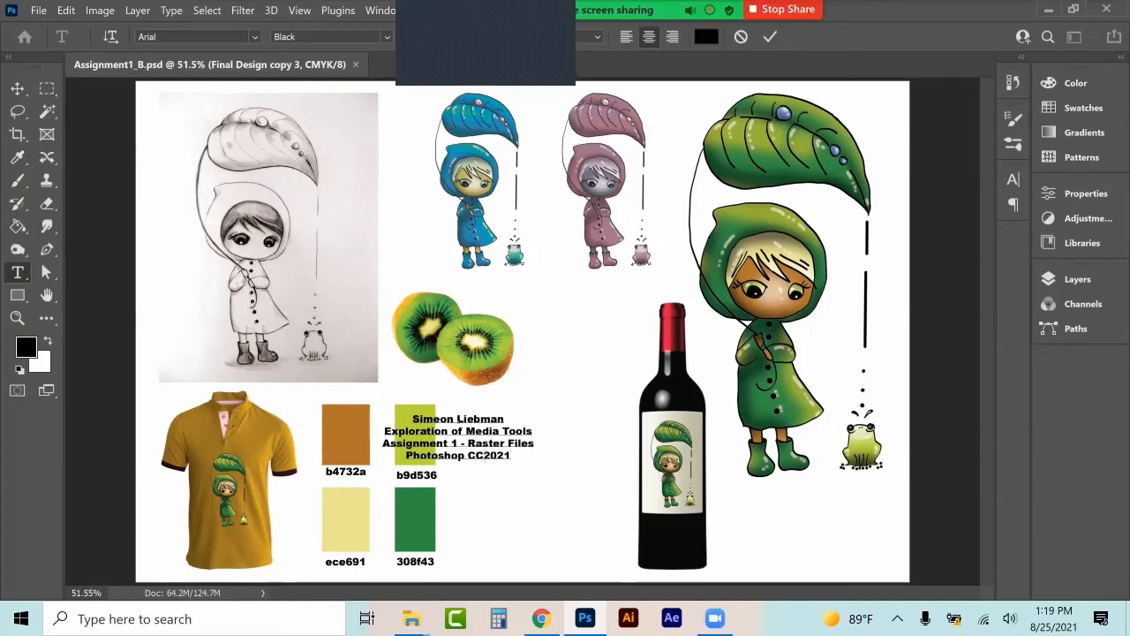
Scale the text block to about 121%, place it between the colour swatches and the wine bottle, and save the document.
left_click(18, 88)
left_click_drag(456, 407, 538, 454)
key("ctrl+t")
left_click_drag(425, 488, 442, 488)
left_click_drag(649, 488, 627, 488)
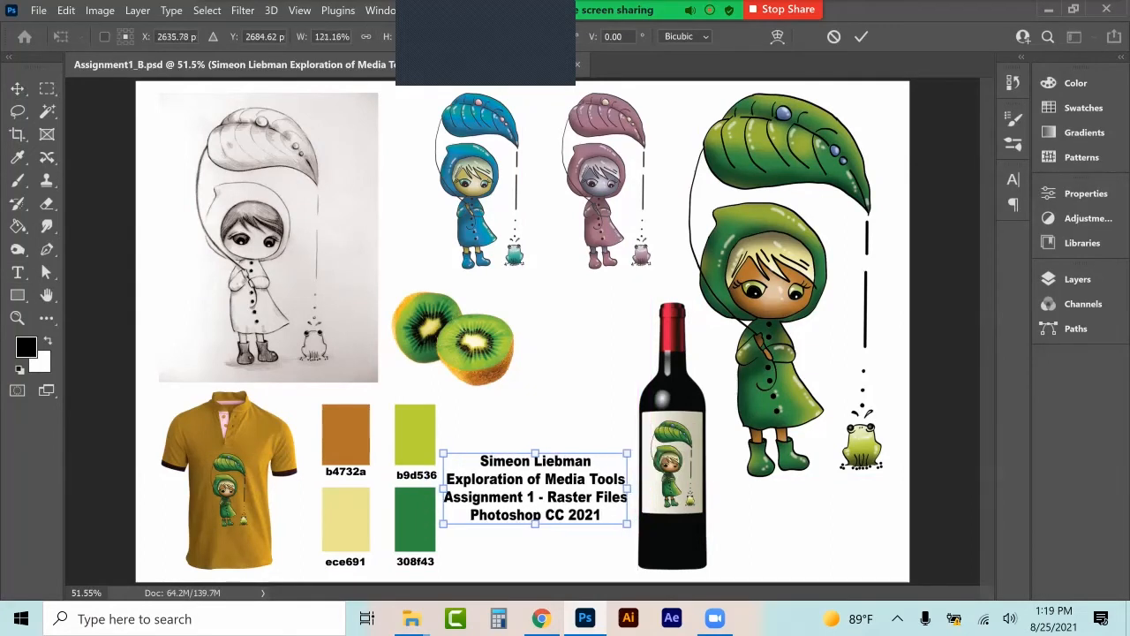
left_click(18, 88)
left_click_drag(536, 487, 536, 484)
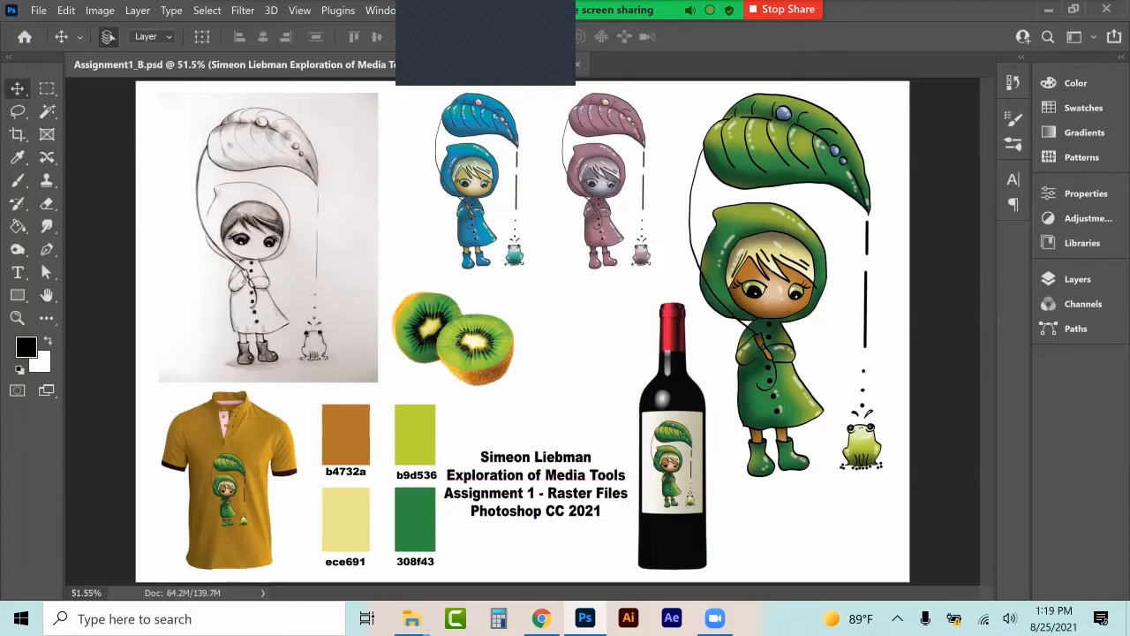
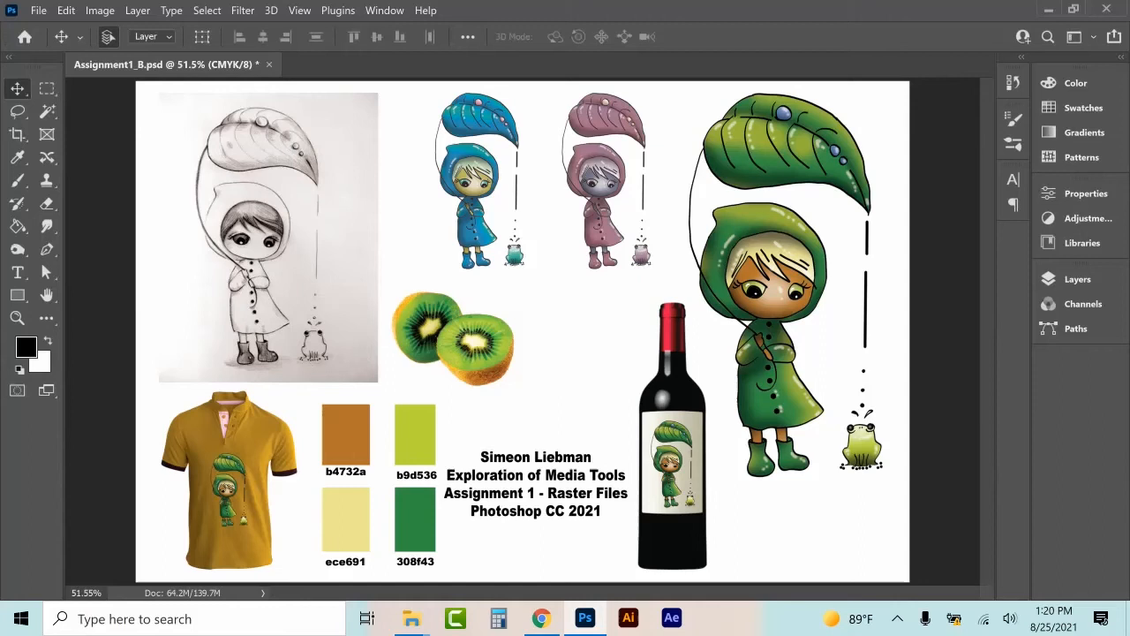
key("ctrl+s")
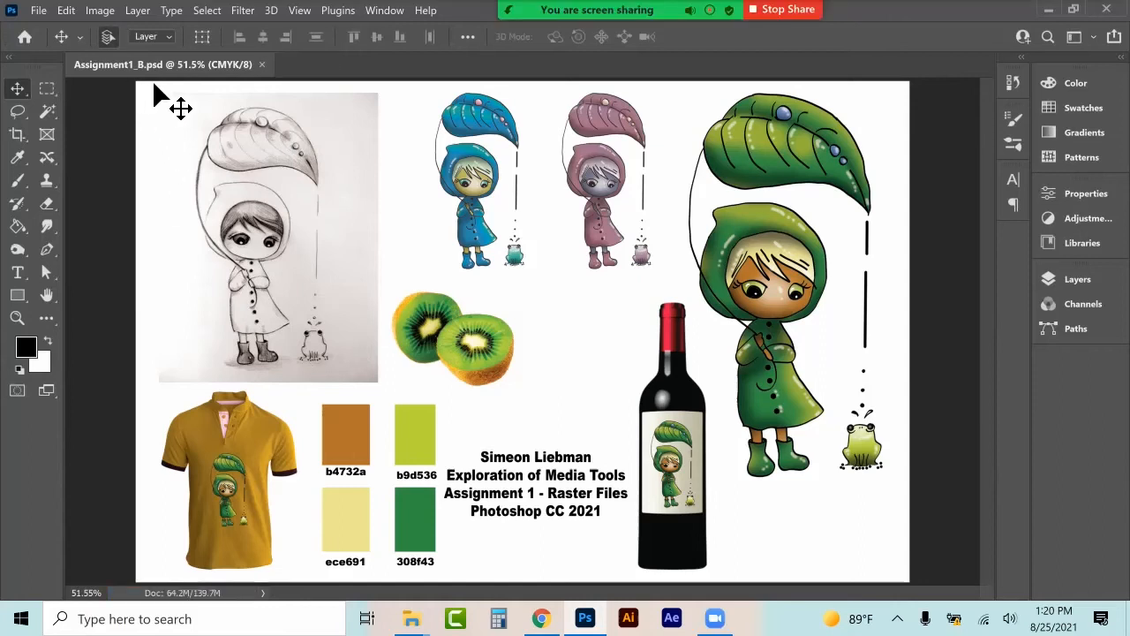
Switch to Chrome to review the Assignment 1 deliverables on the Week 2 course page, and return to Photoshop.
left_click(541, 618)
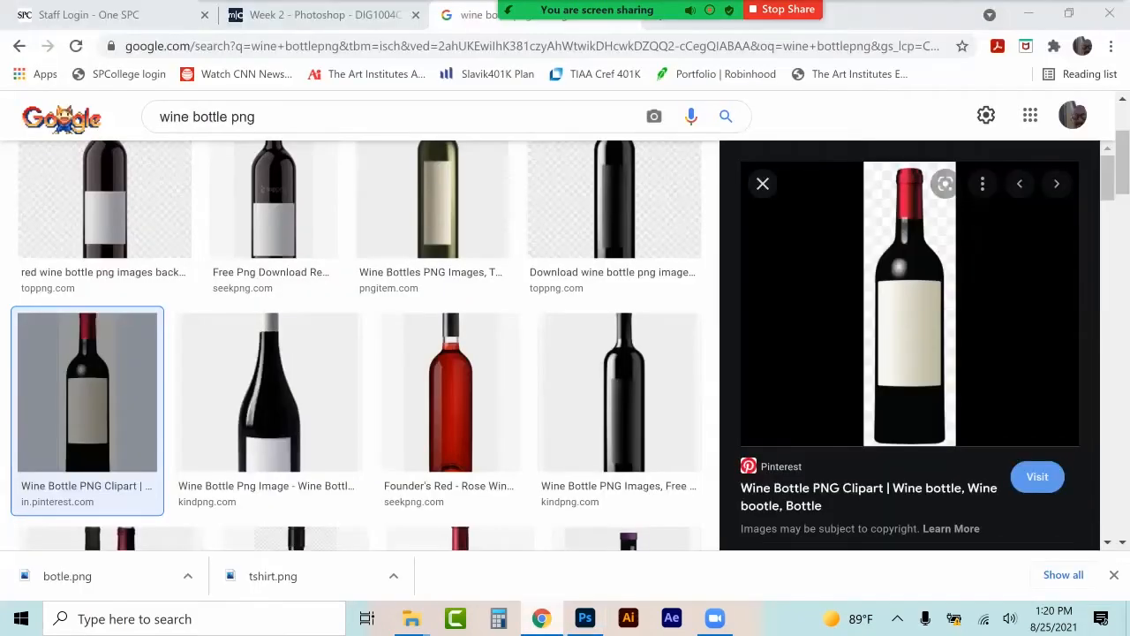
left_click(339, 15)
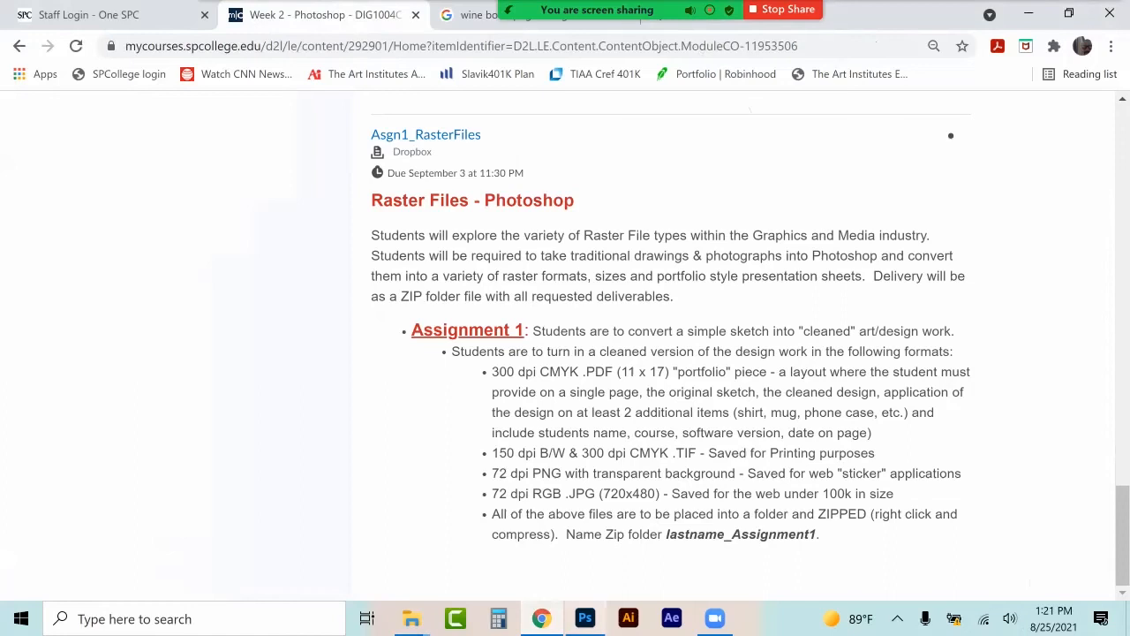
left_click(585, 618)
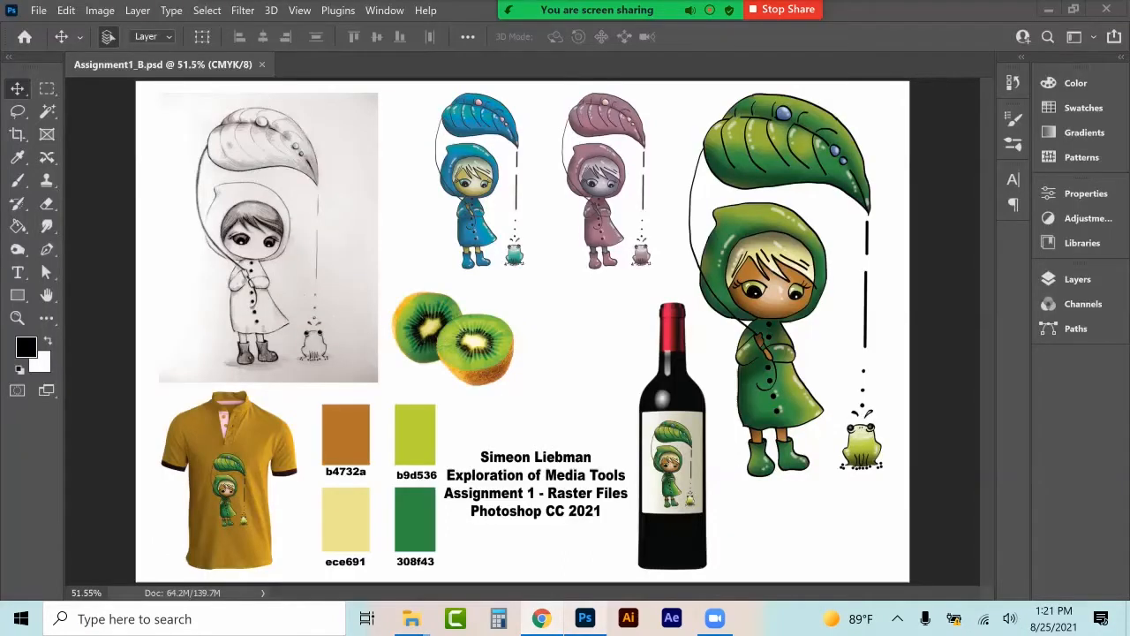
Set up a Save As of the layout in Photoshop PDF format with the file name Lastname_Assignment1.
left_click(40, 10)
left_click(62, 214)
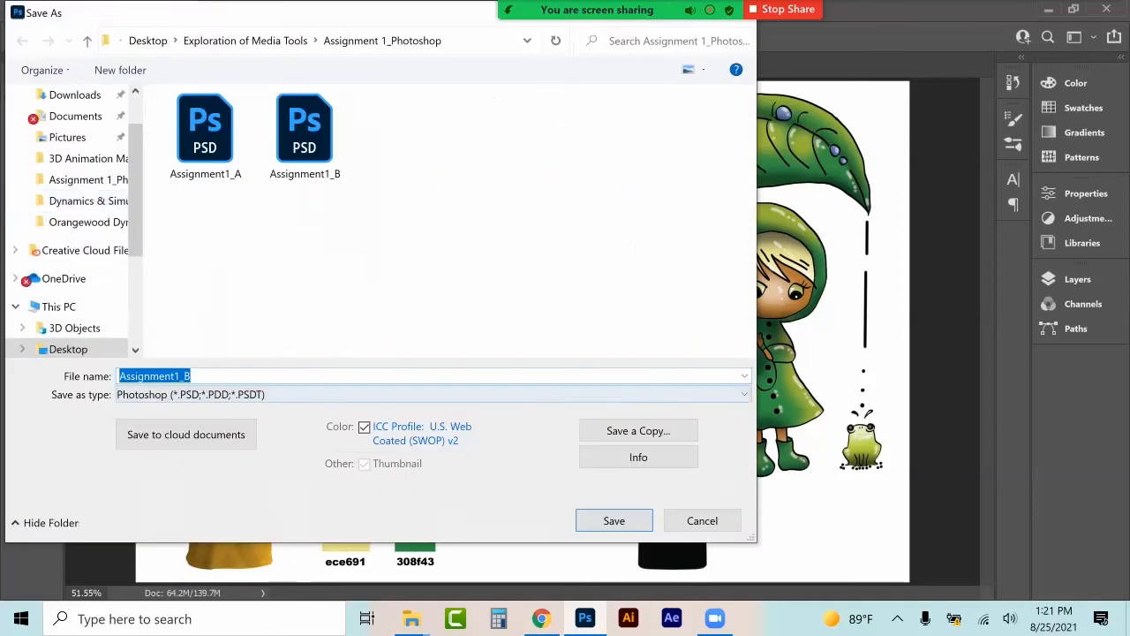
left_click(247, 394)
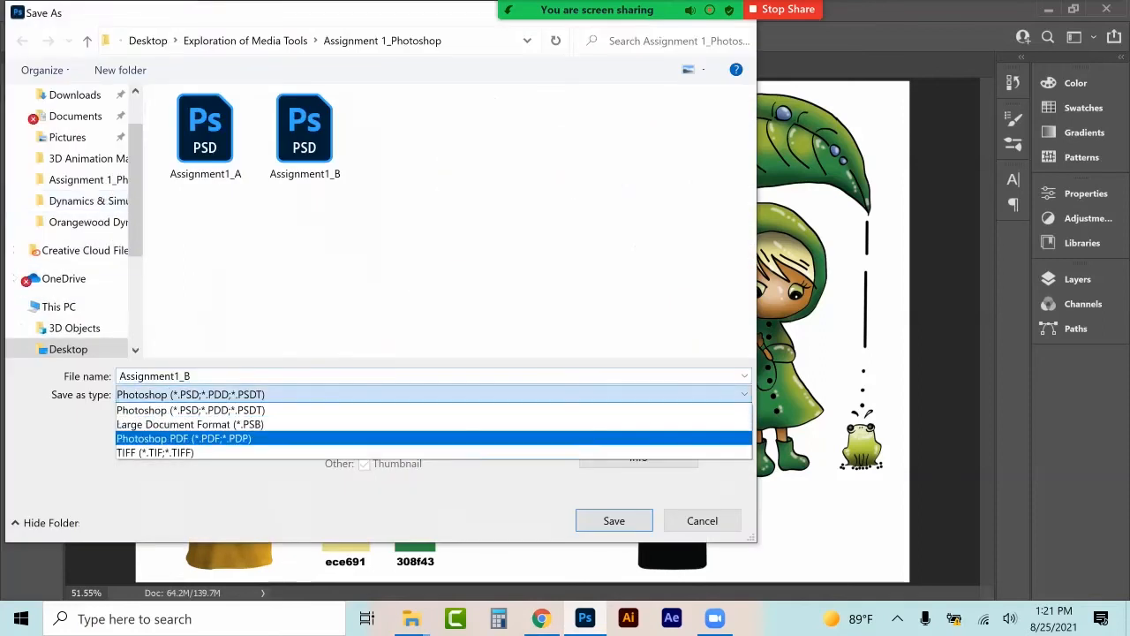
key("Return")
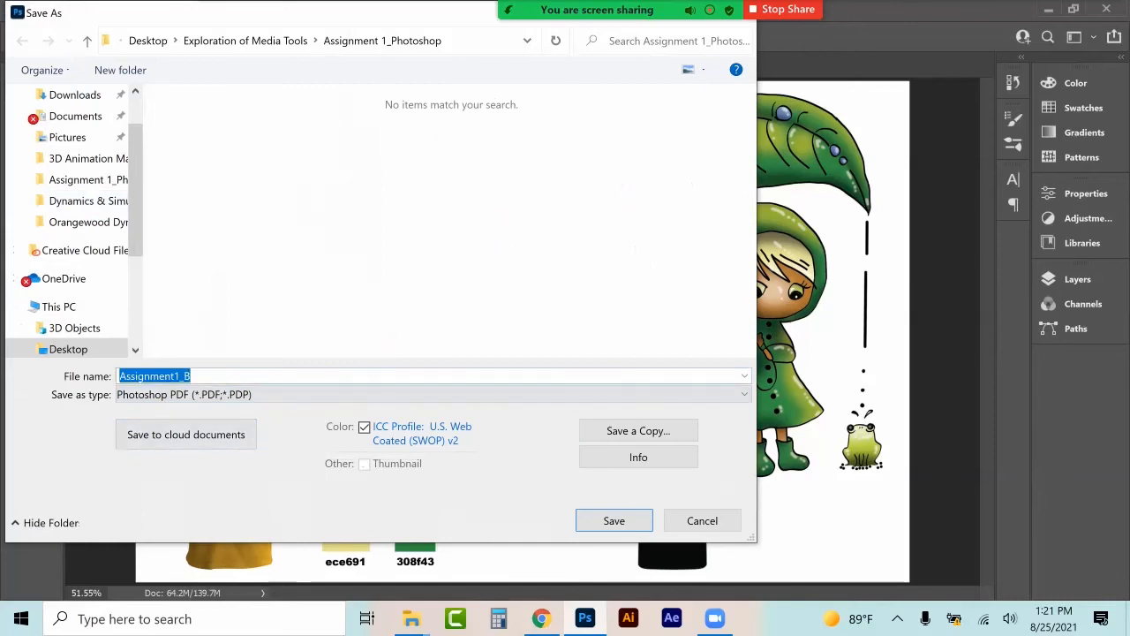
type("Lastn")
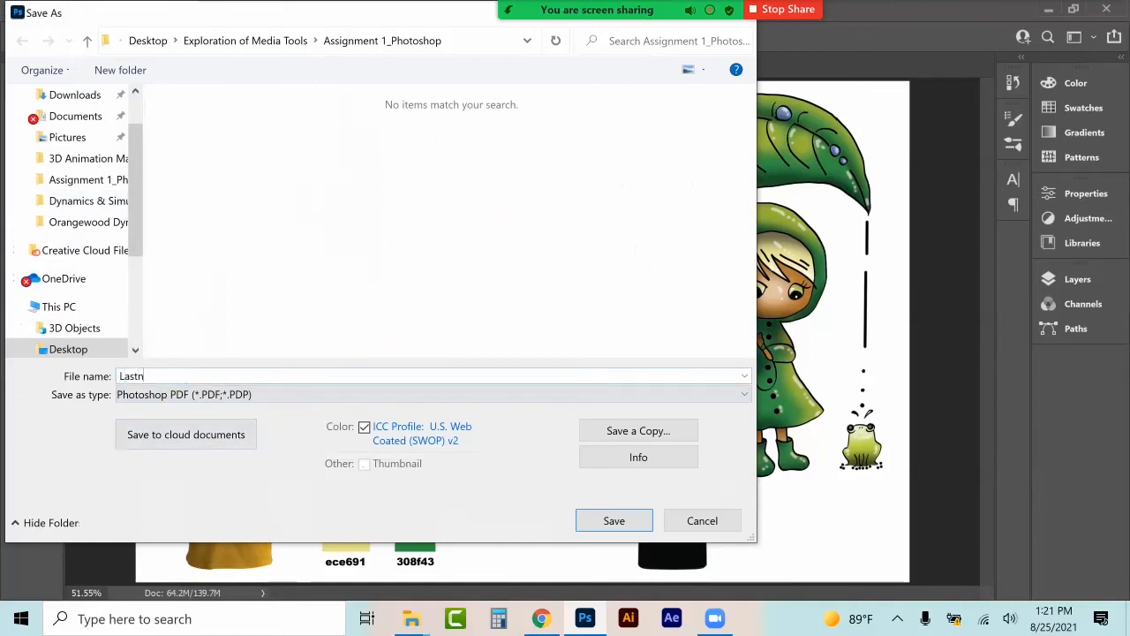
type("ame_Assignment1")
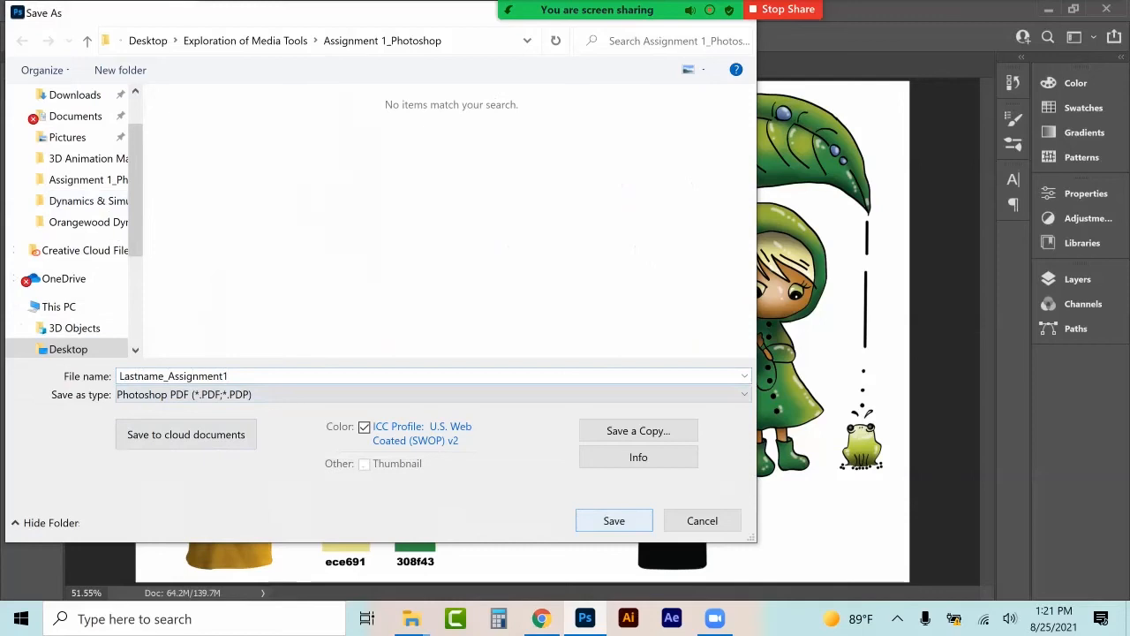
Create a folder named Lastname_Assignment1 inside Assignment 1_Photoshop and open it as the save location.
left_click(120, 70)
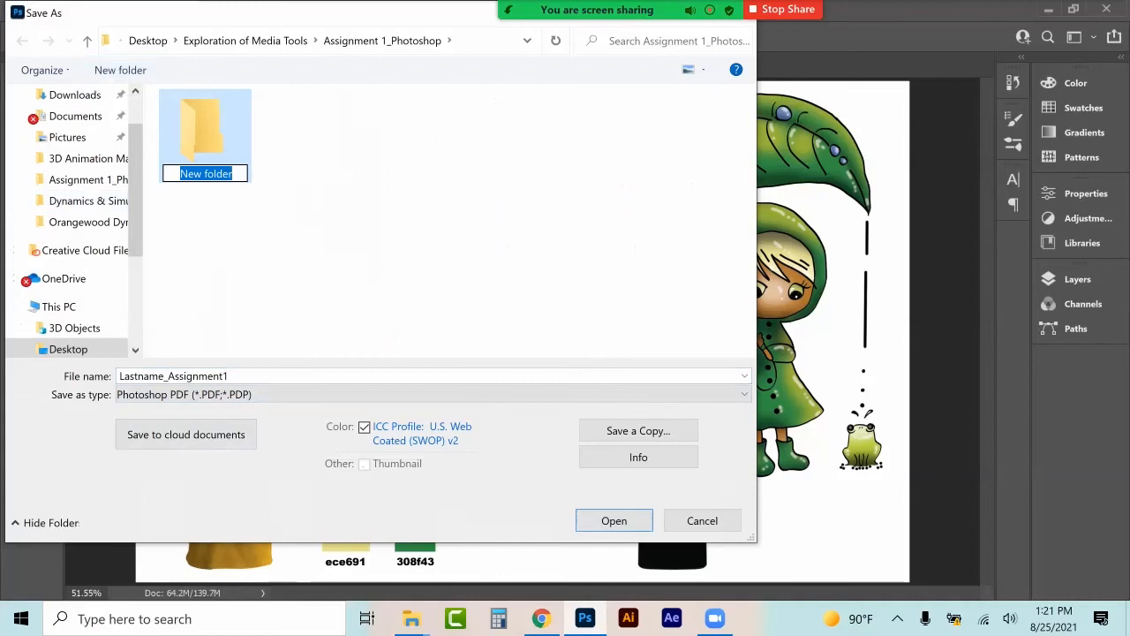
type("Lastname")
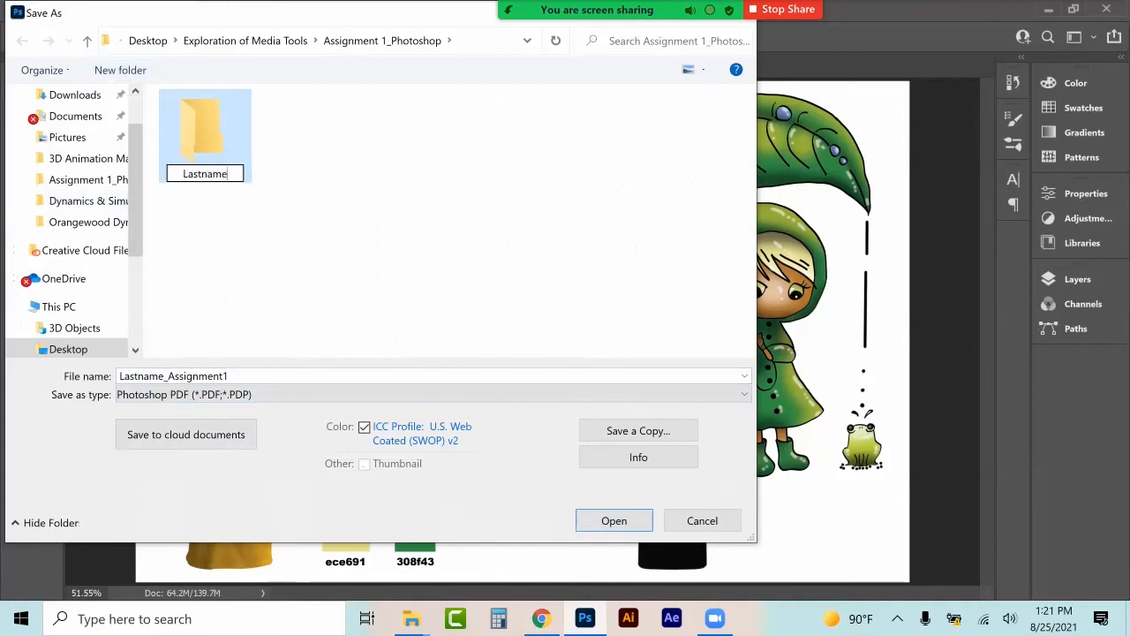
type("_Assignment1")
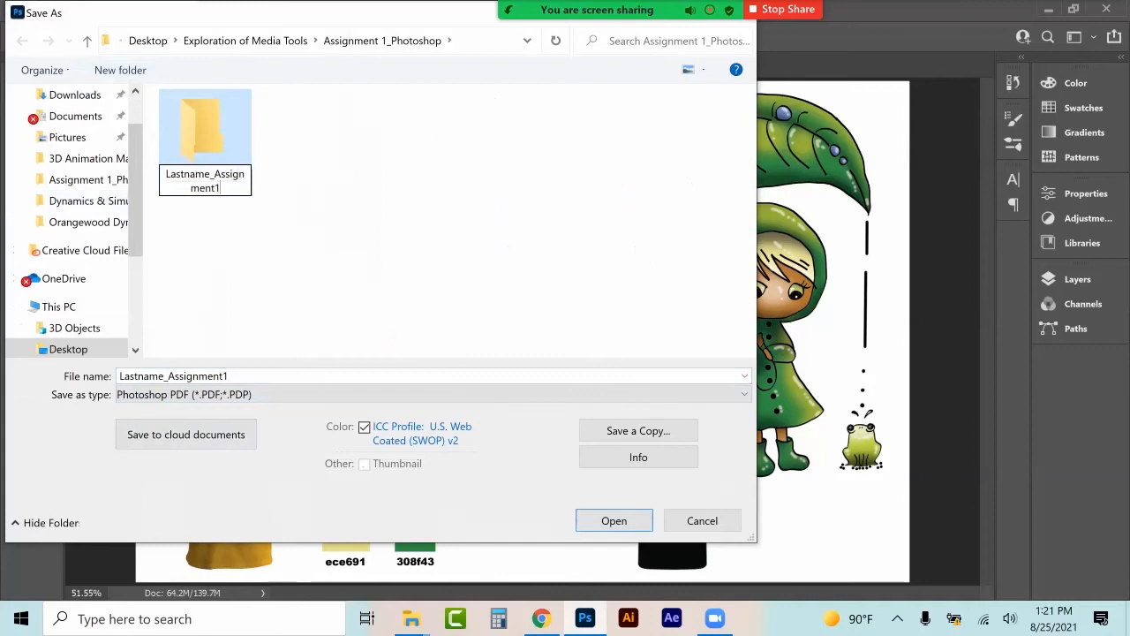
key("Return")
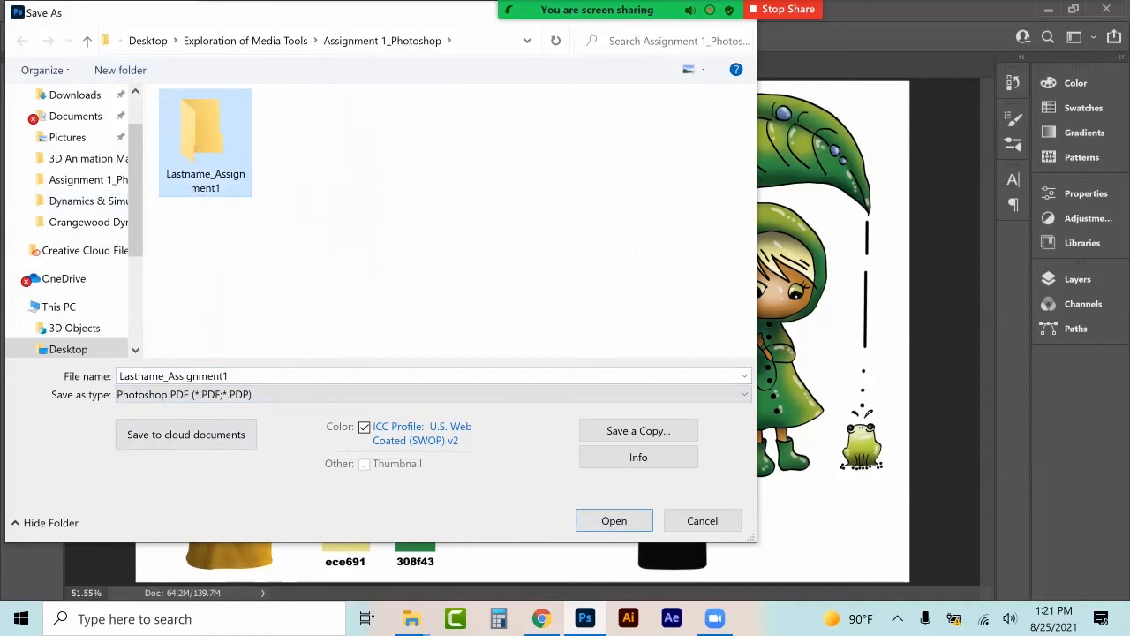
key("Return")
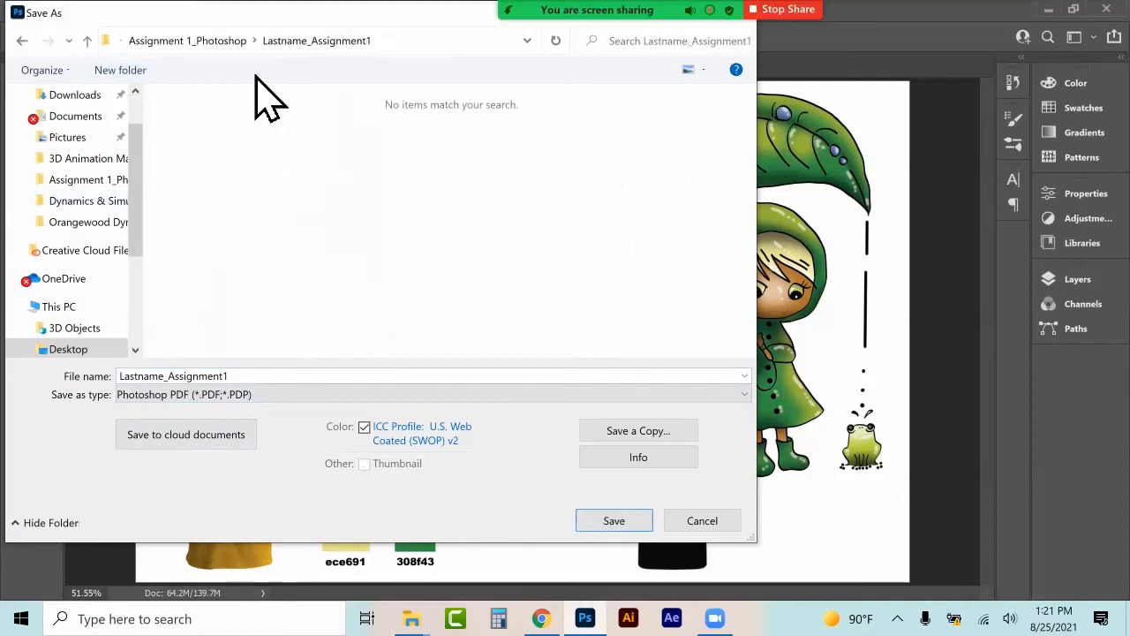
Confirm the PDF save into the new folder and set the Adobe PDF preset to Smallest File Size.
key("Return")
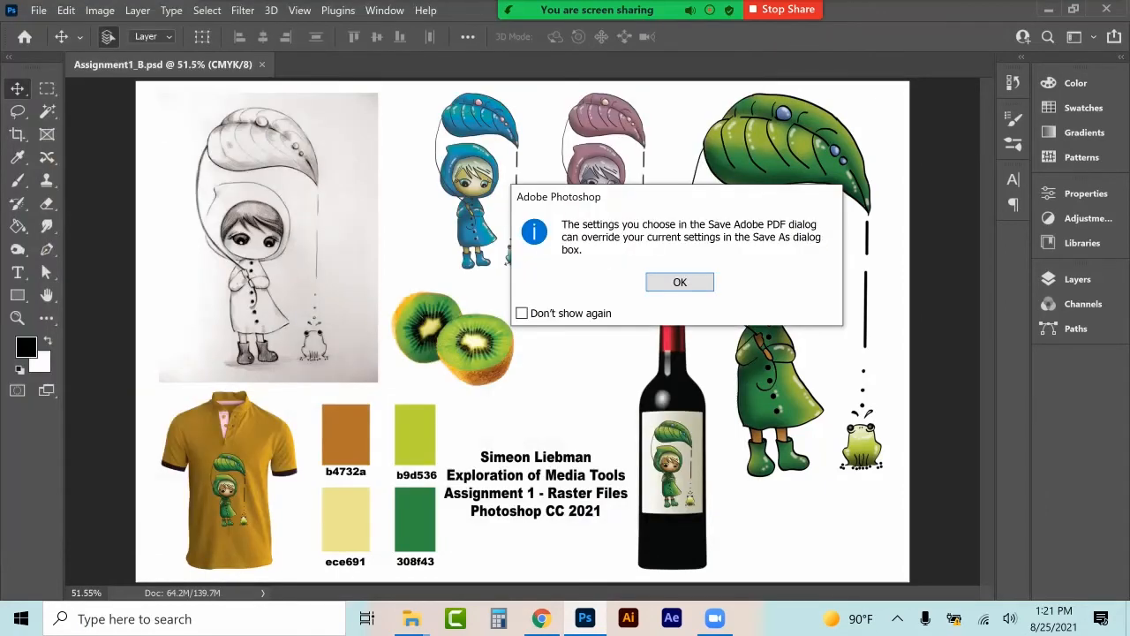
key("Return")
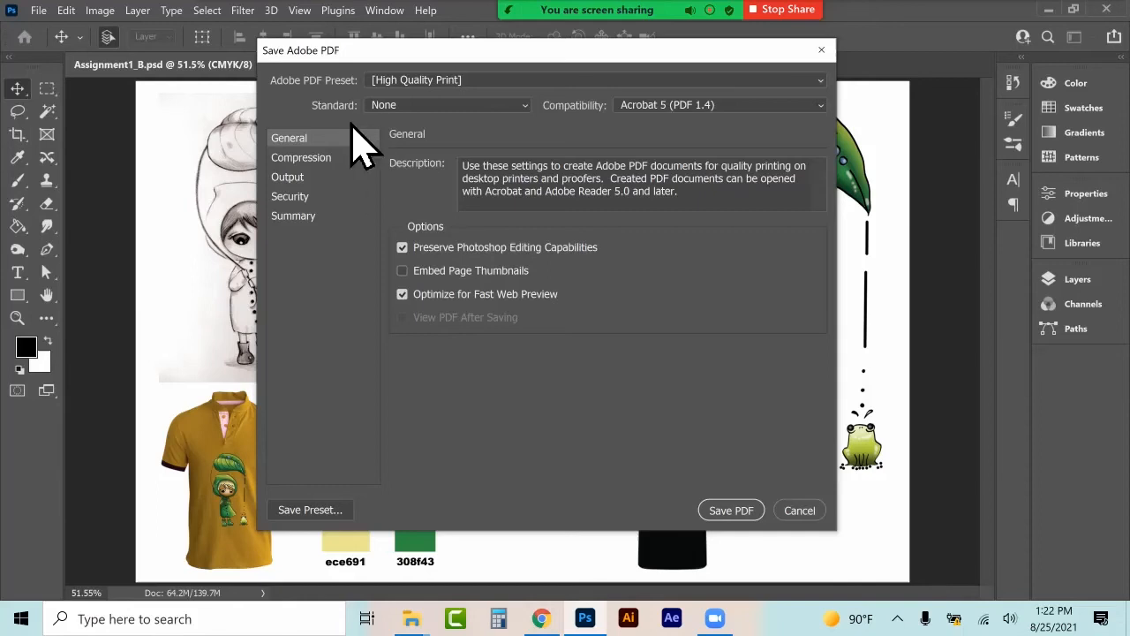
left_click(415, 79)
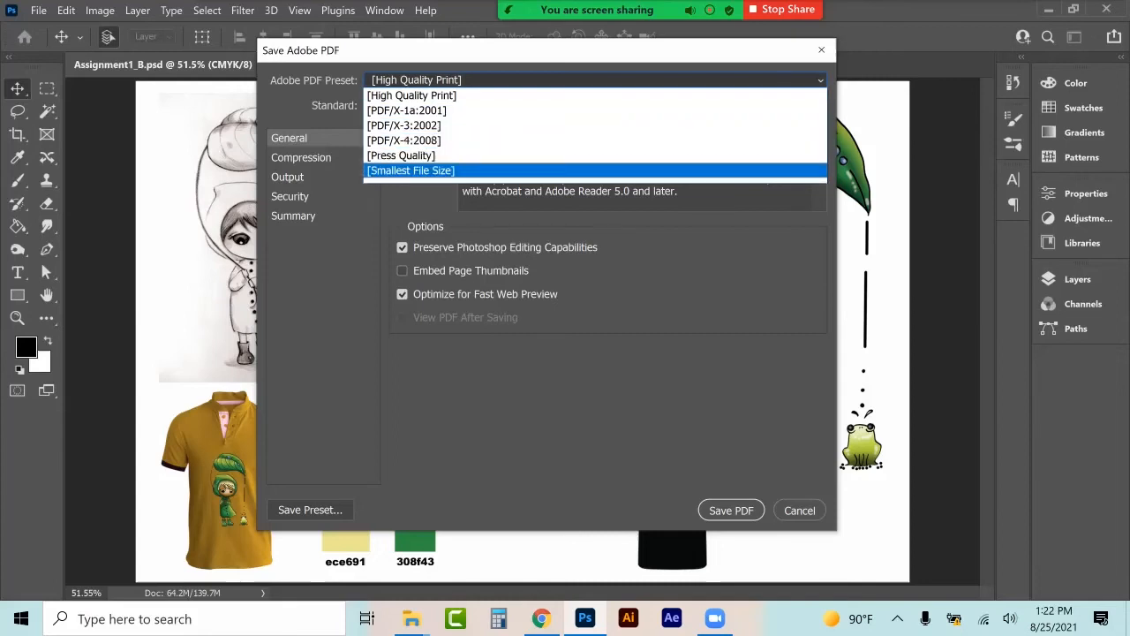
key("Return")
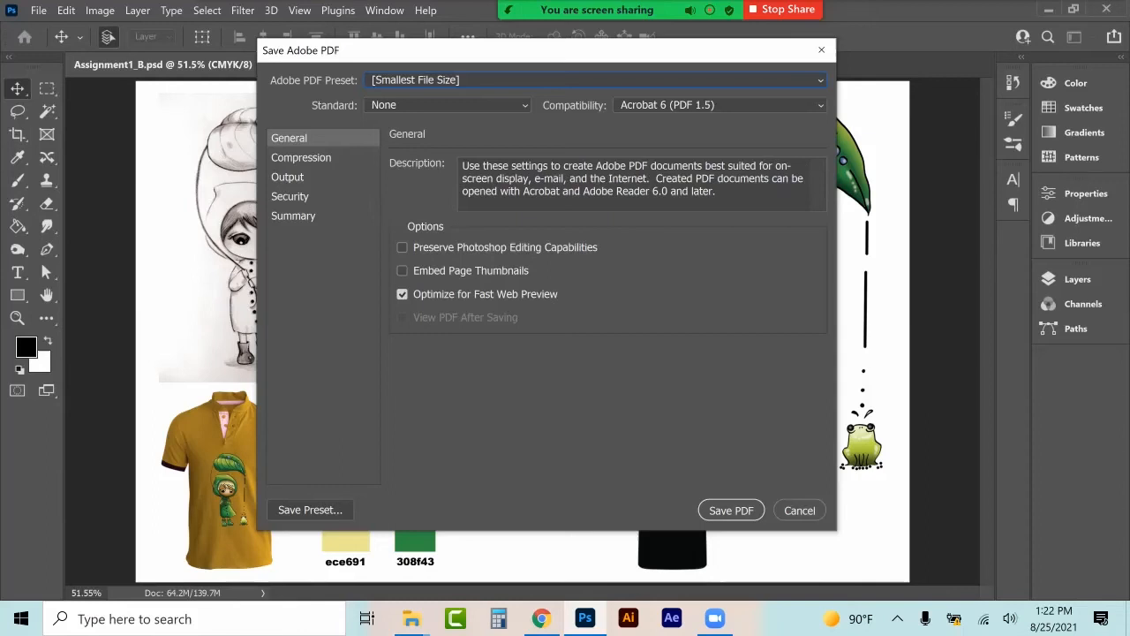
Save the layout PDF with the Smallest File Size preset.
key("Return")
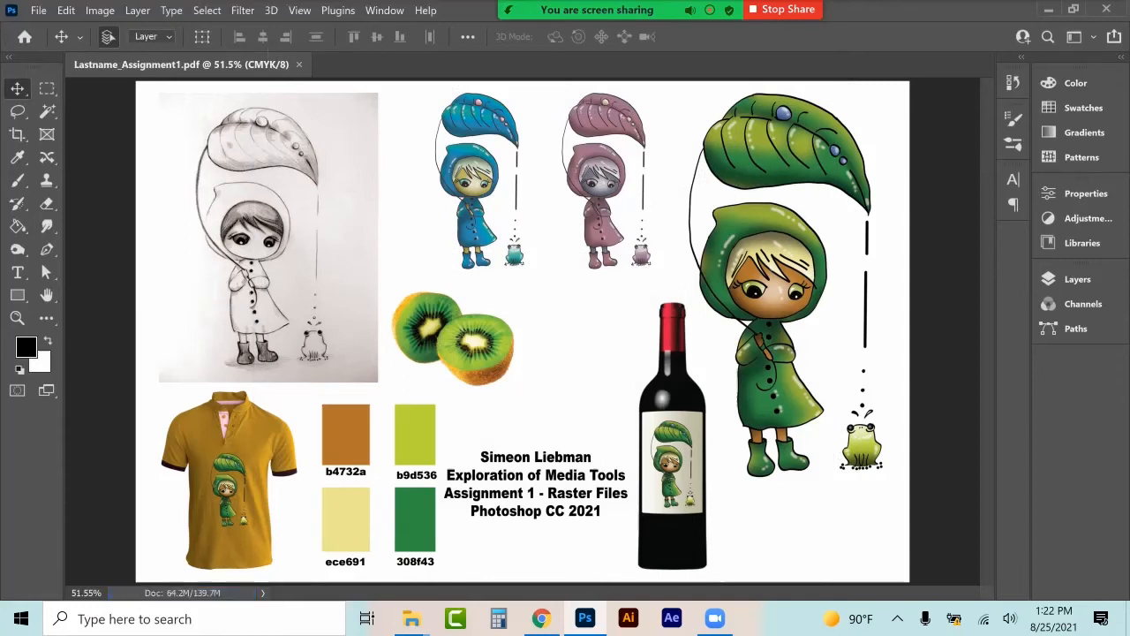
Switch to Chrome to check the 300 dpi CMYK .TIF requirement on the Week 2 course page, and return to Photoshop.
mouse_move(542, 618)
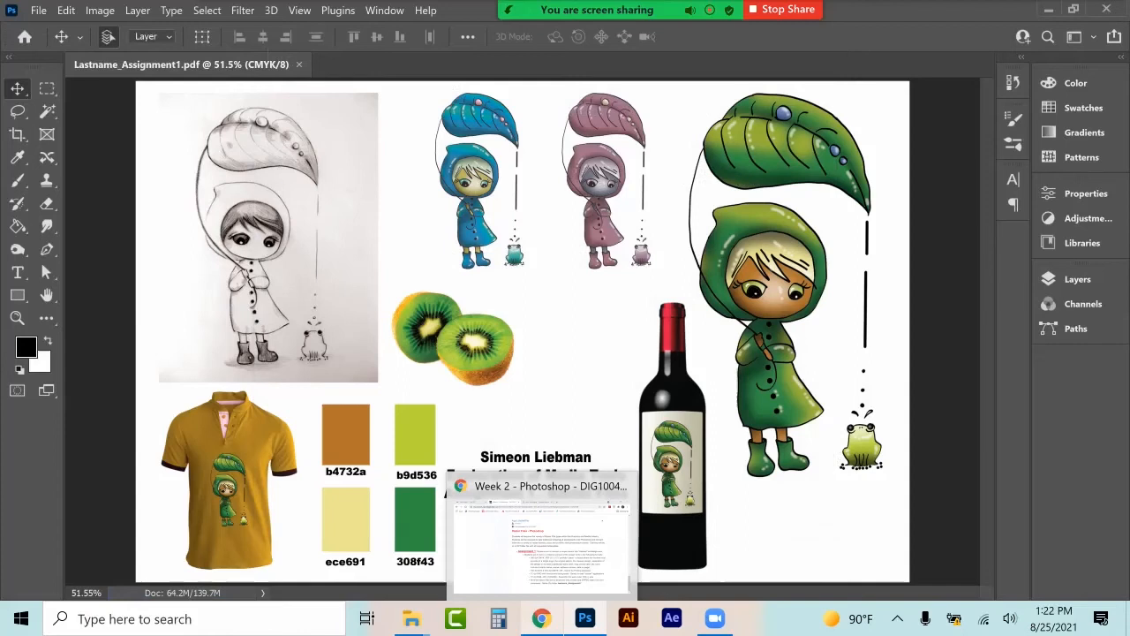
left_click(540, 538)
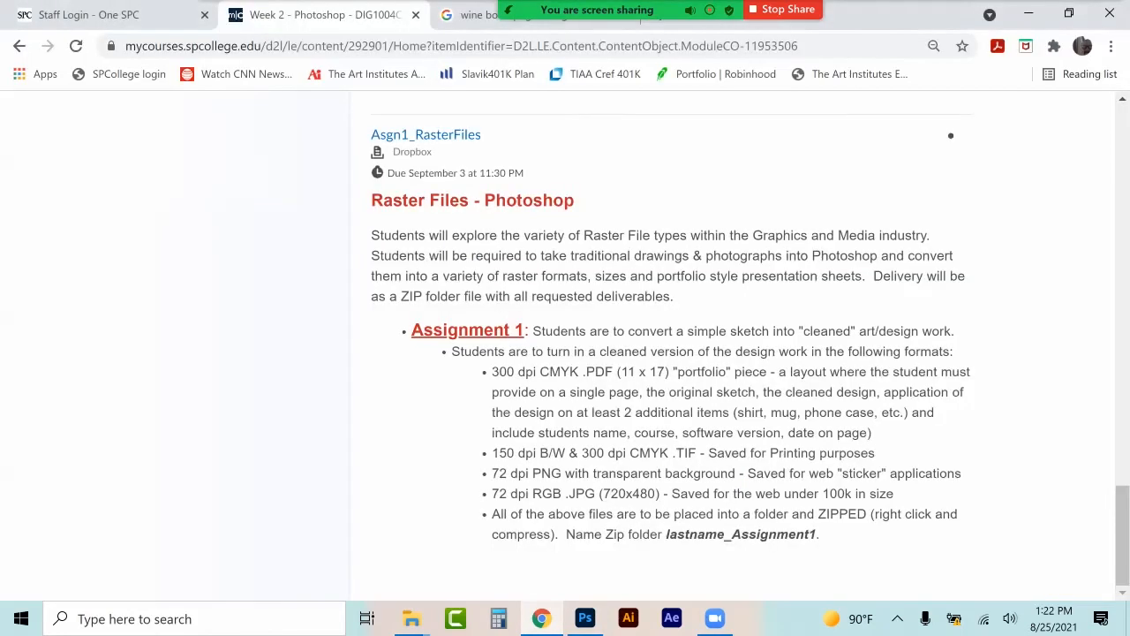
left_click_drag(581, 453, 875, 453)
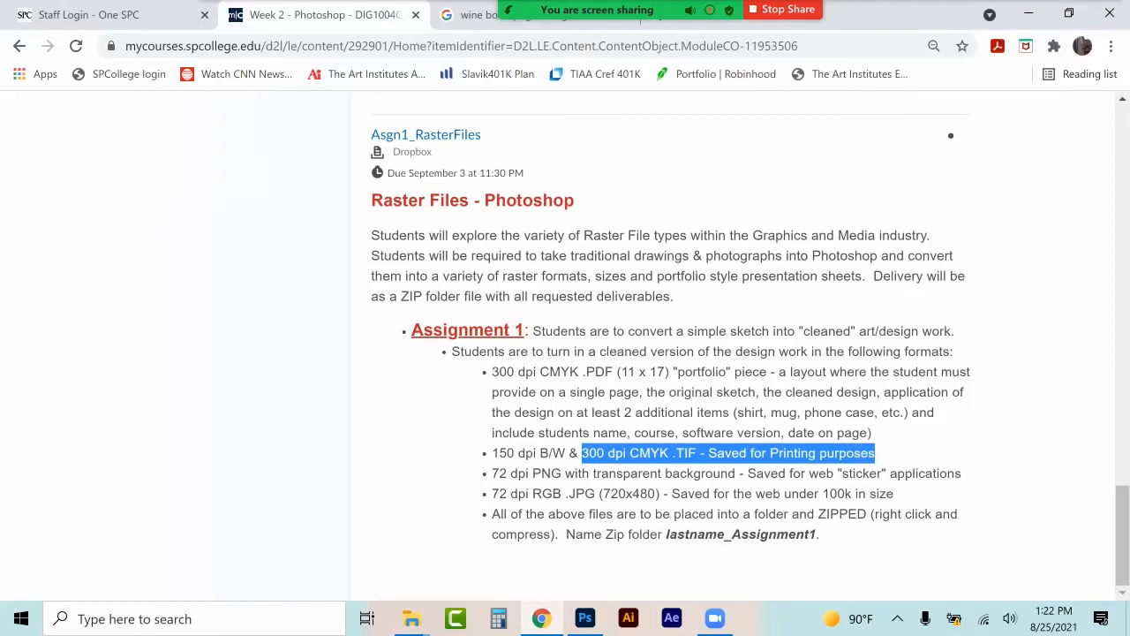
left_click(584, 618)
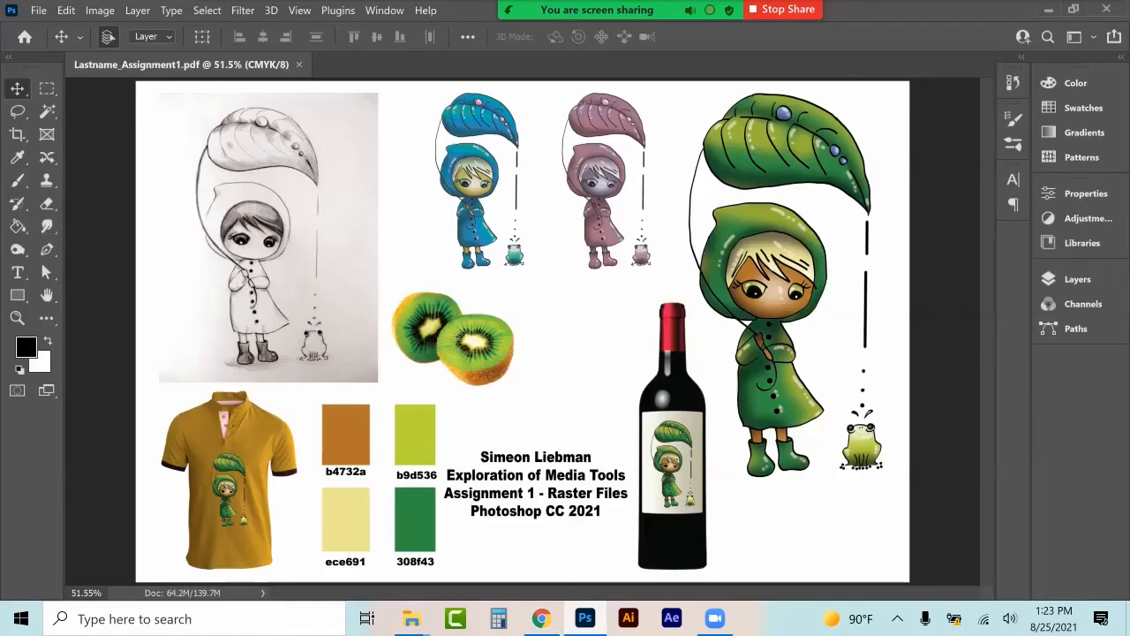
Select the entire canvas on the Final Design layer and copy the large green character artwork.
left_click(1077, 279)
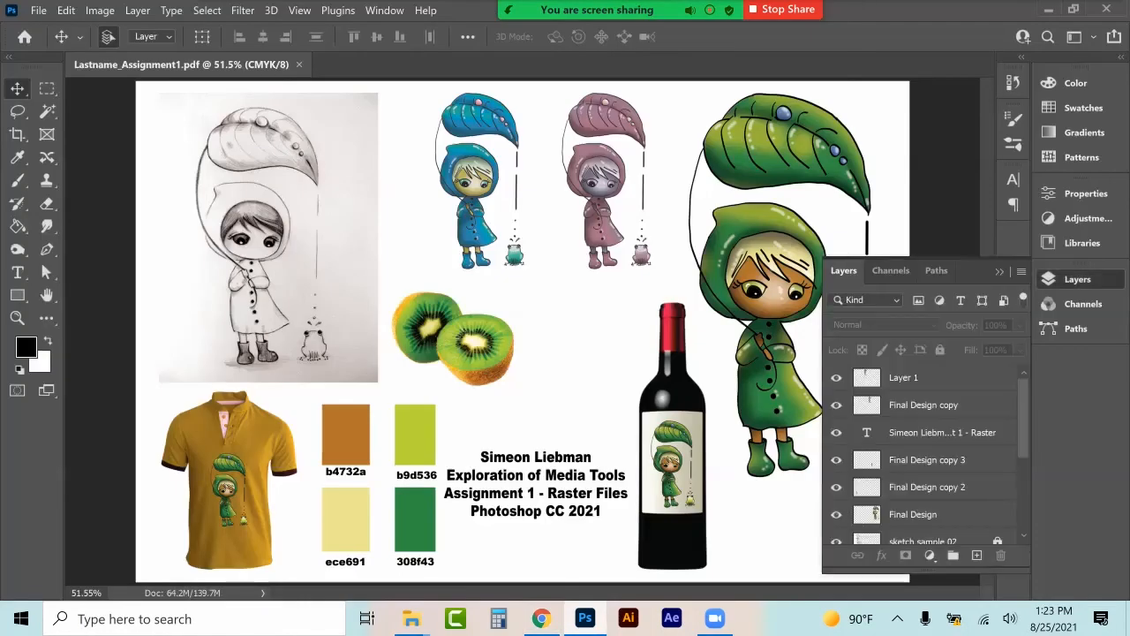
left_click(912, 514)
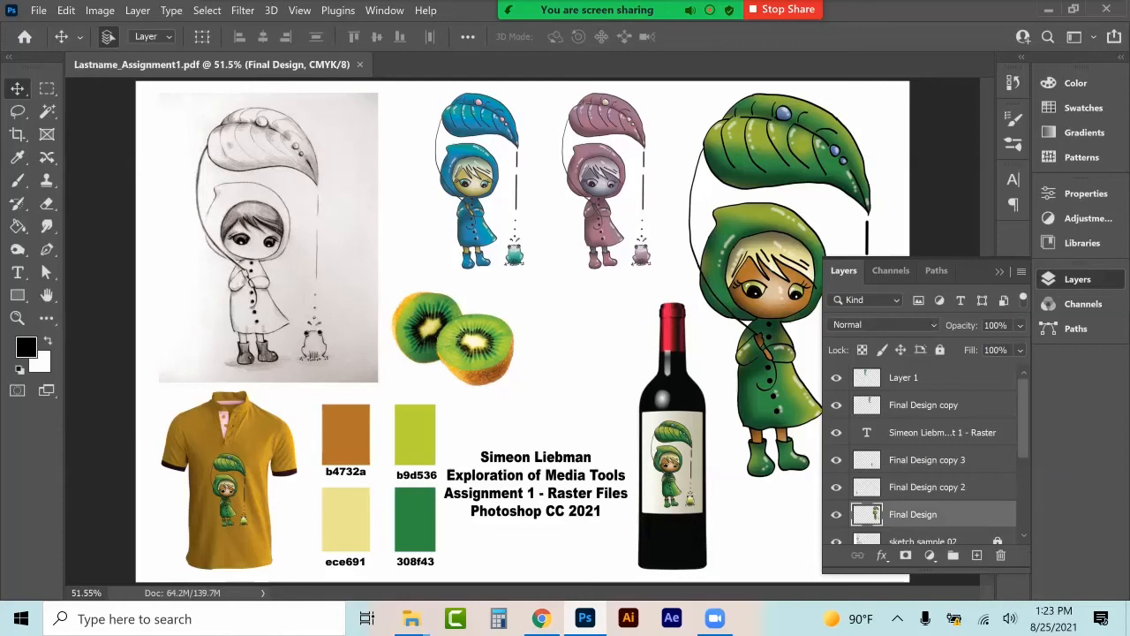
left_click(212, 12)
left_click(223, 30)
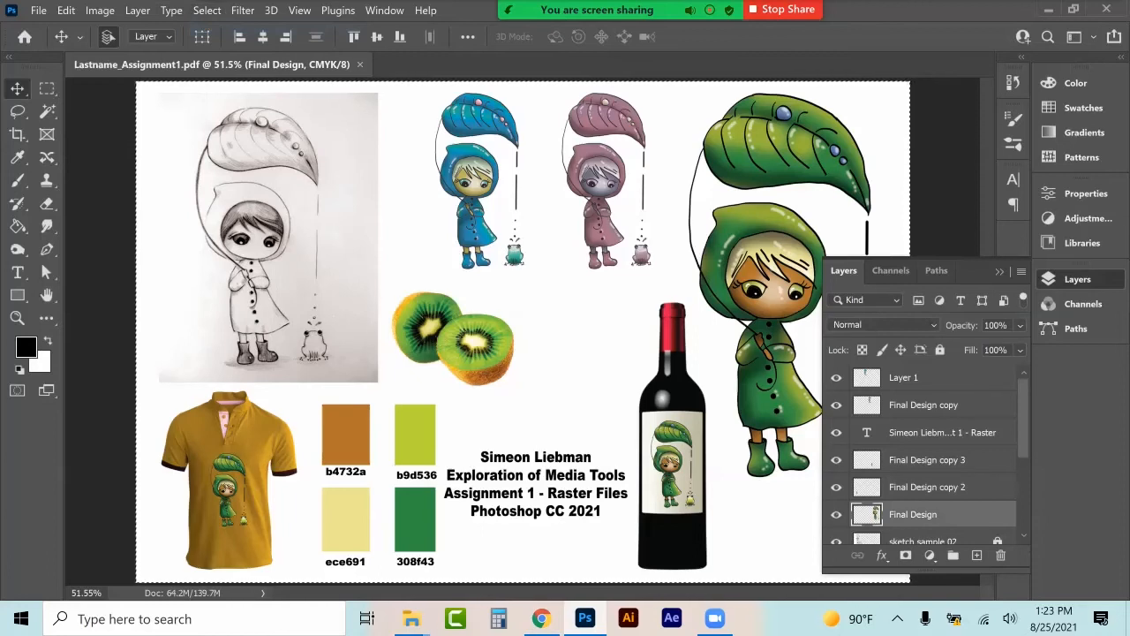
left_click(69, 13)
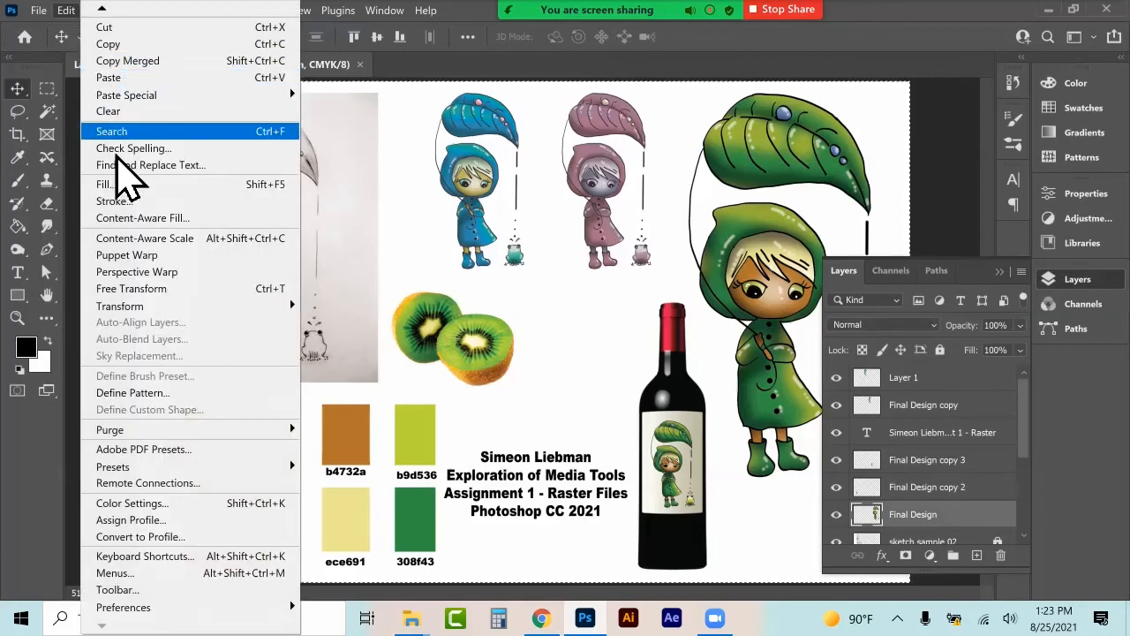
left_click(128, 46)
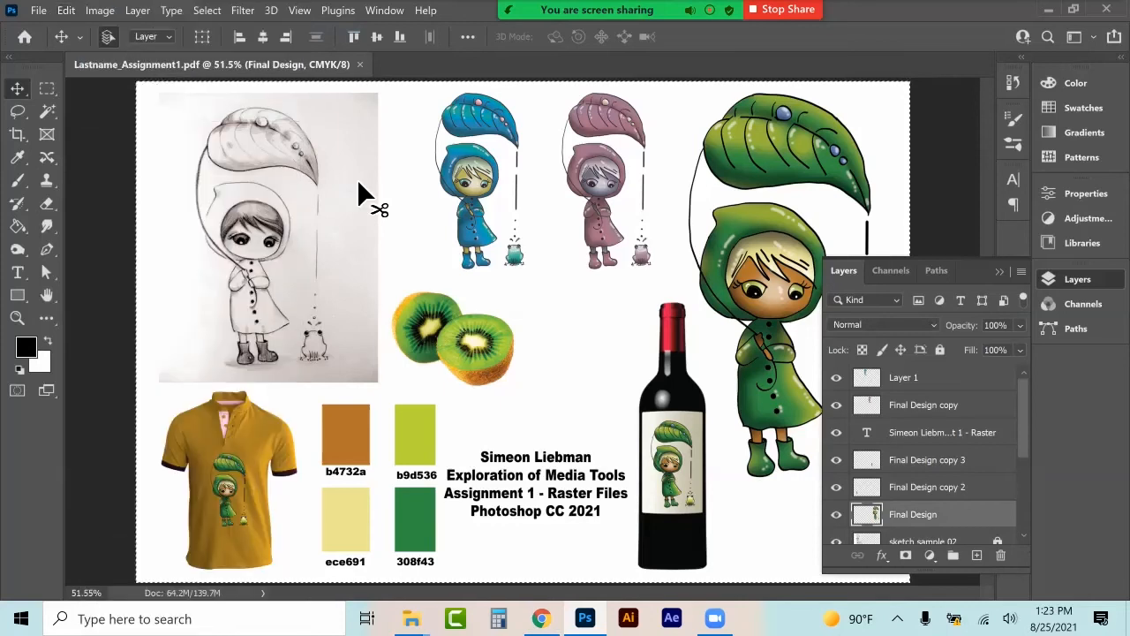
Create a 1283 x 2532 px CMYK document at 300 ppi from the Clipboard preset and paste the copied artwork into it.
left_click(45, 14)
left_click(53, 26)
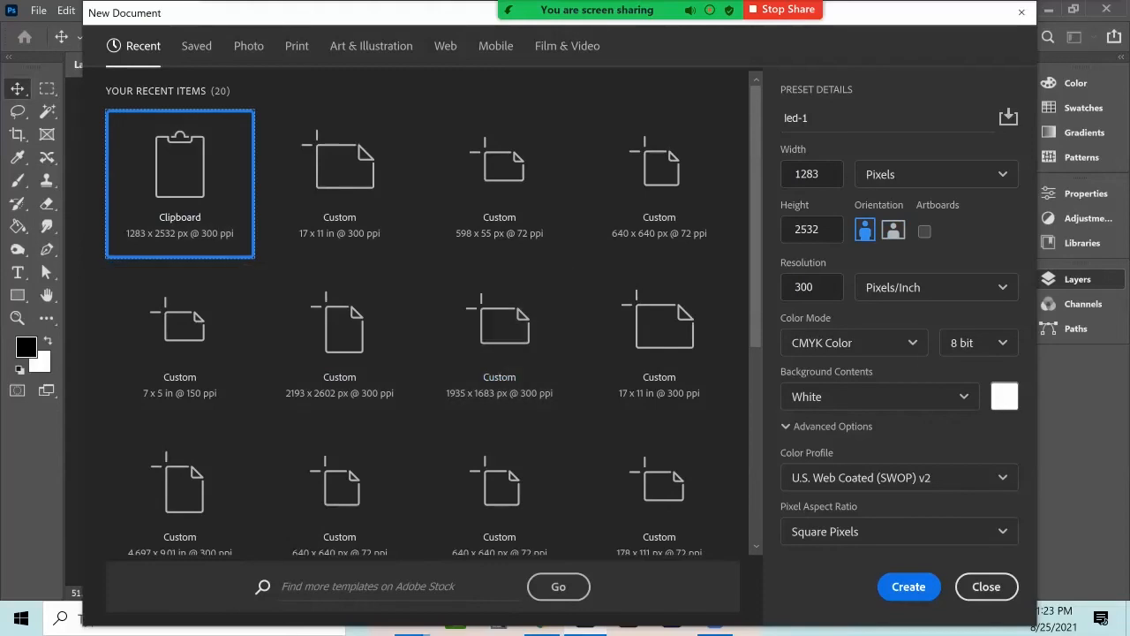
left_click(908, 586)
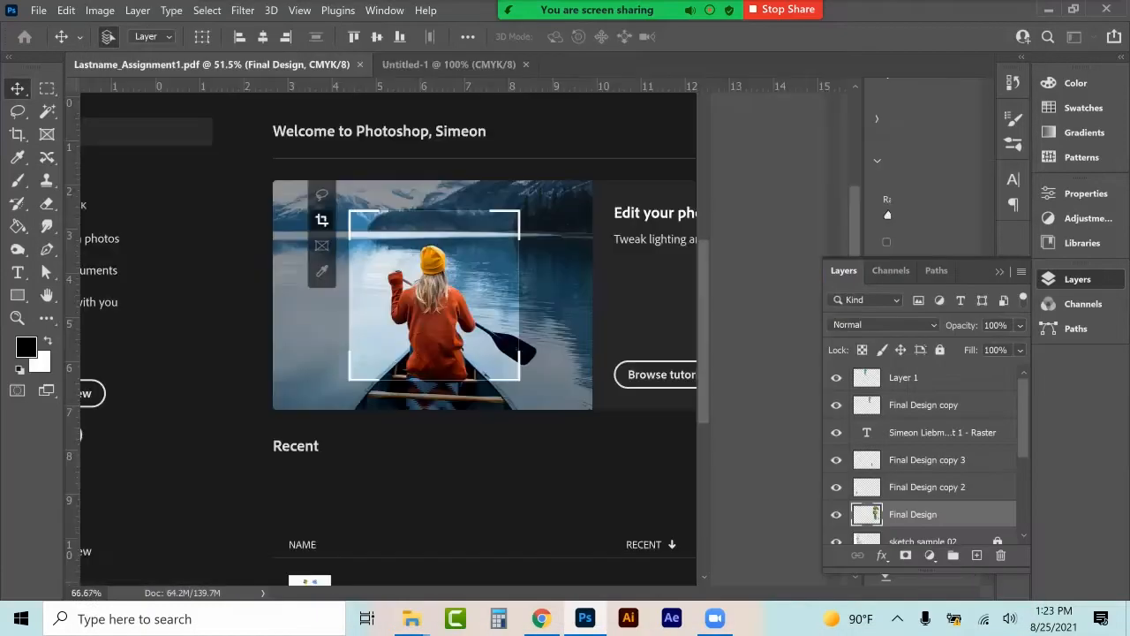
left_click(69, 10)
left_click(115, 77)
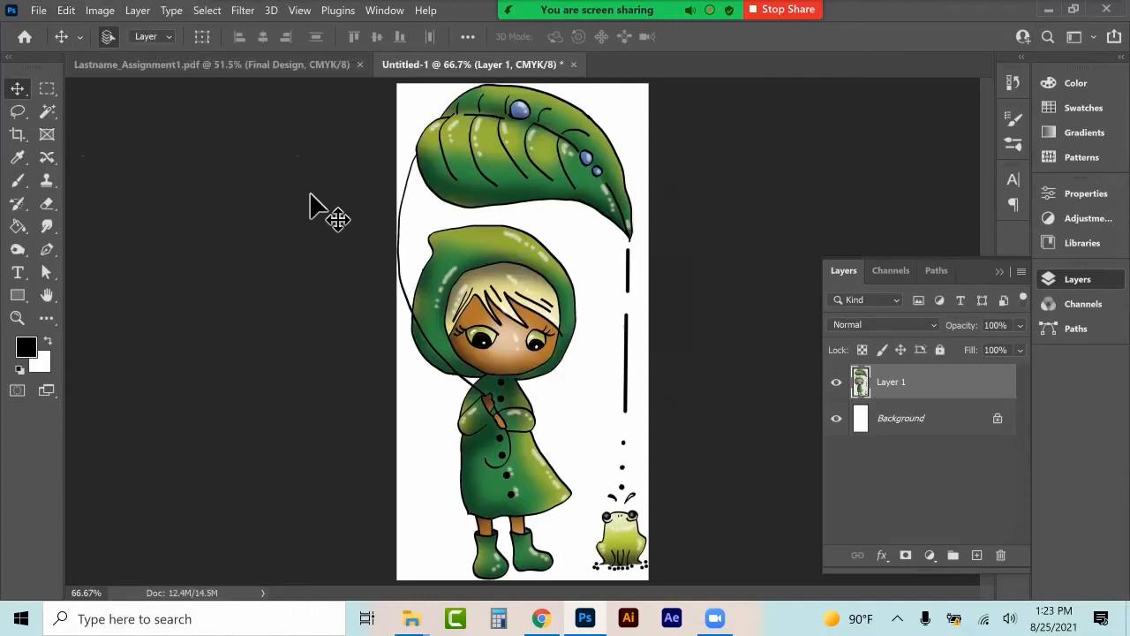
Scale the pasted character artwork proportionally to 92% to leave a margin around it.
key("ctrl+t")
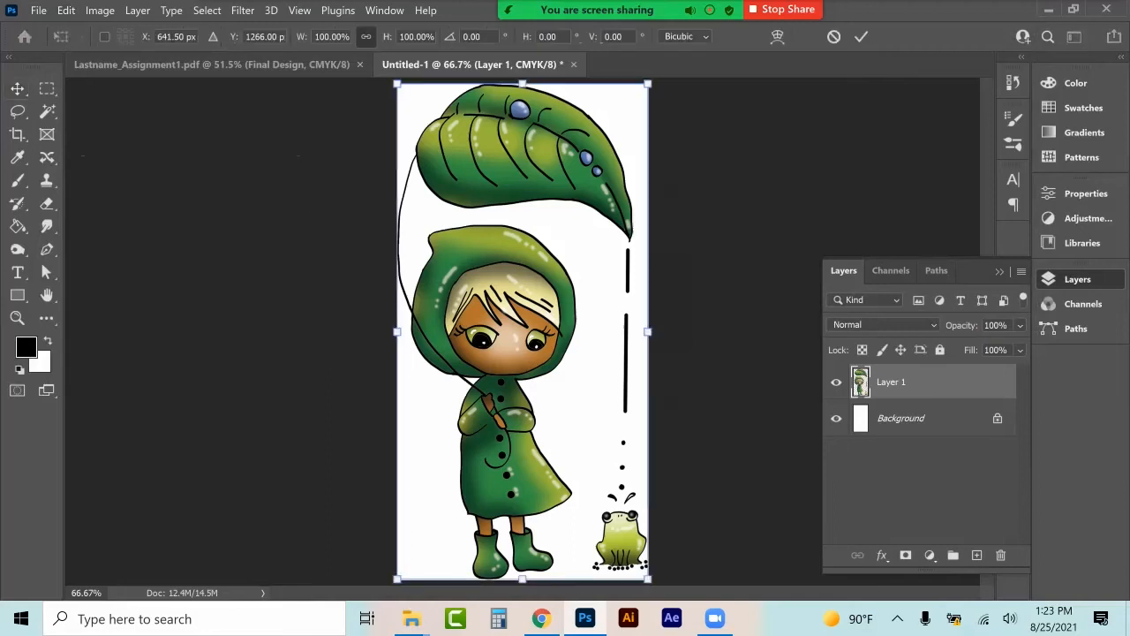
left_click_drag(387, 37, 374, 37)
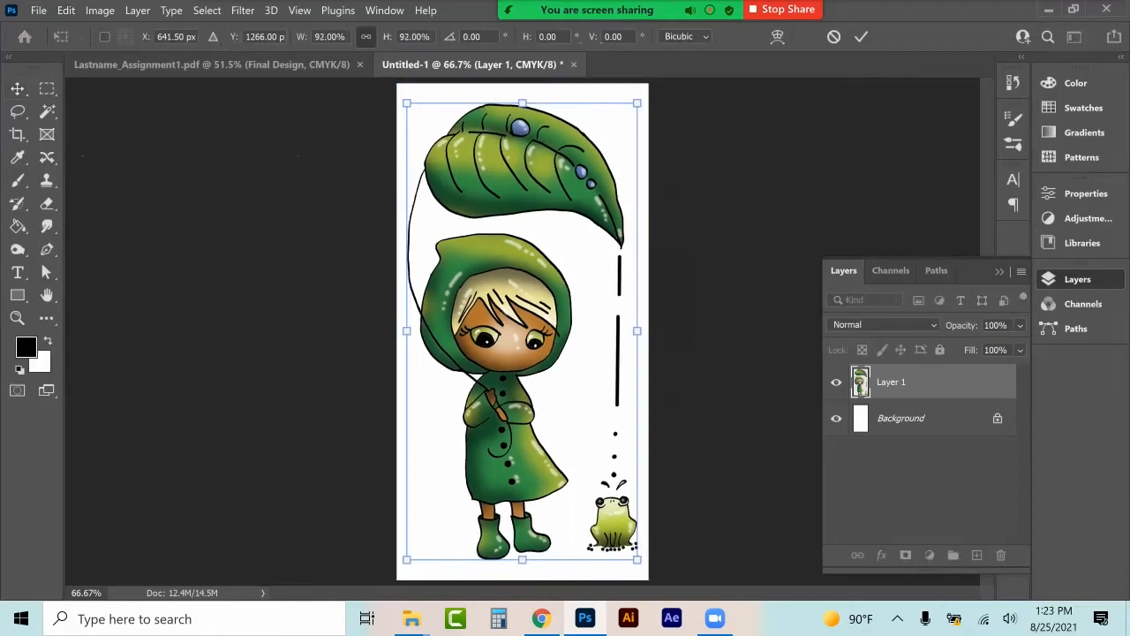
left_click(18, 89)
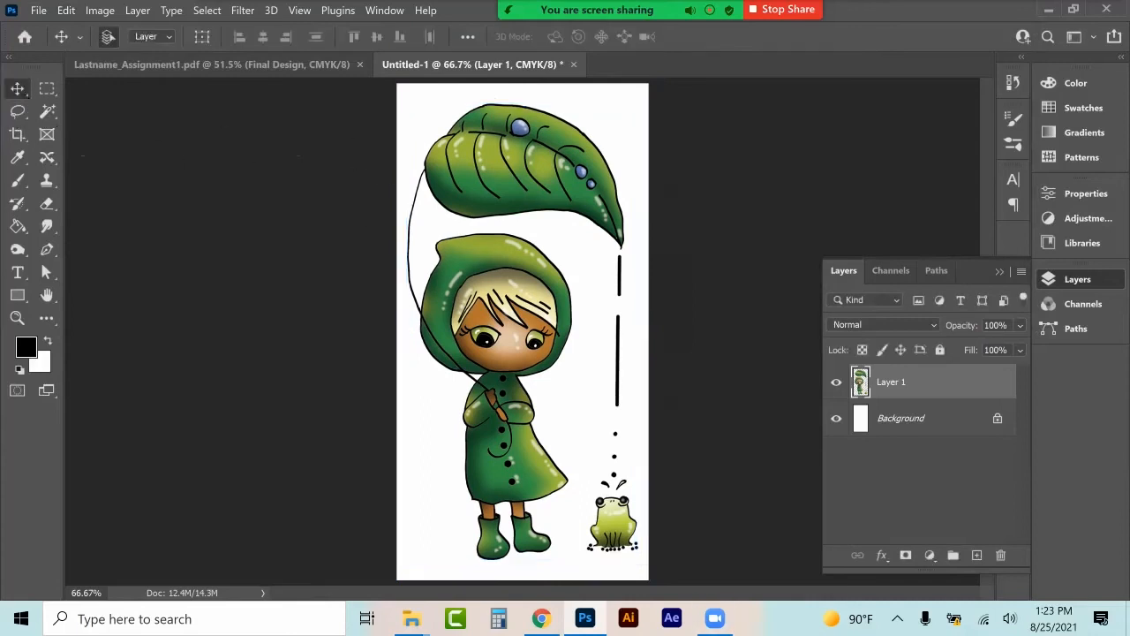
Delete the white Background layer so that the artwork sits on transparency.
left_click(918, 418)
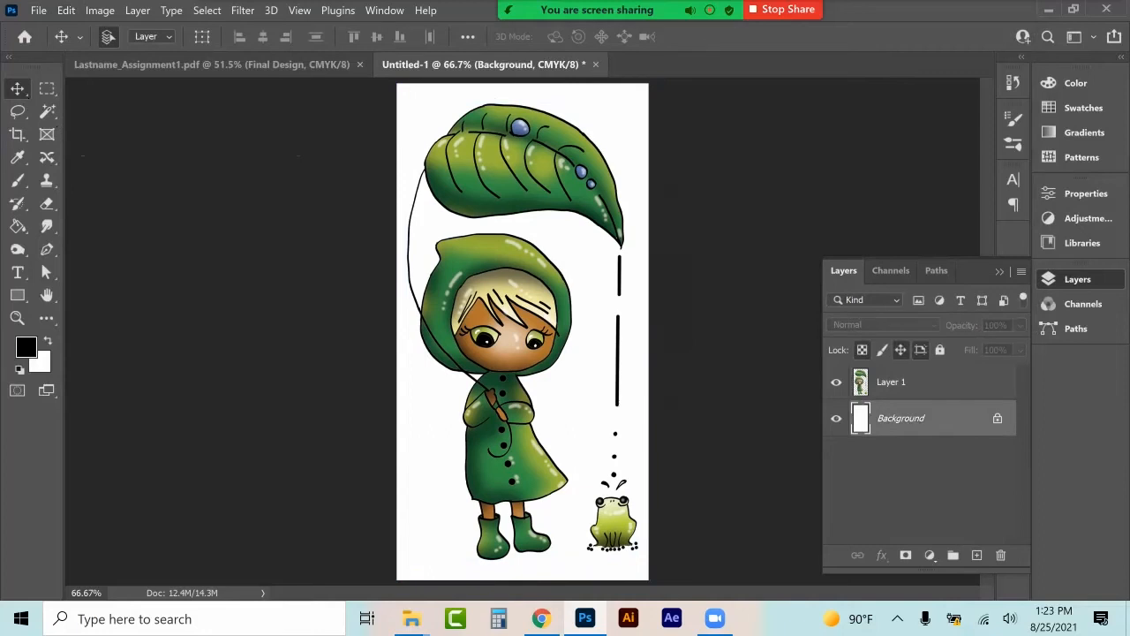
left_click(1000, 554)
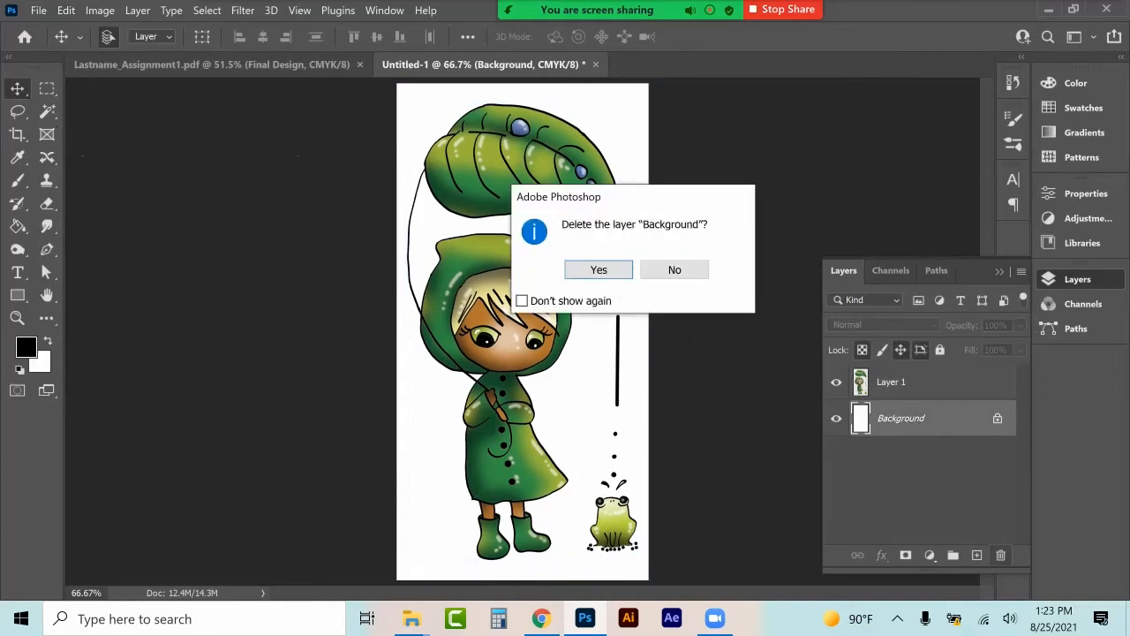
key("Return")
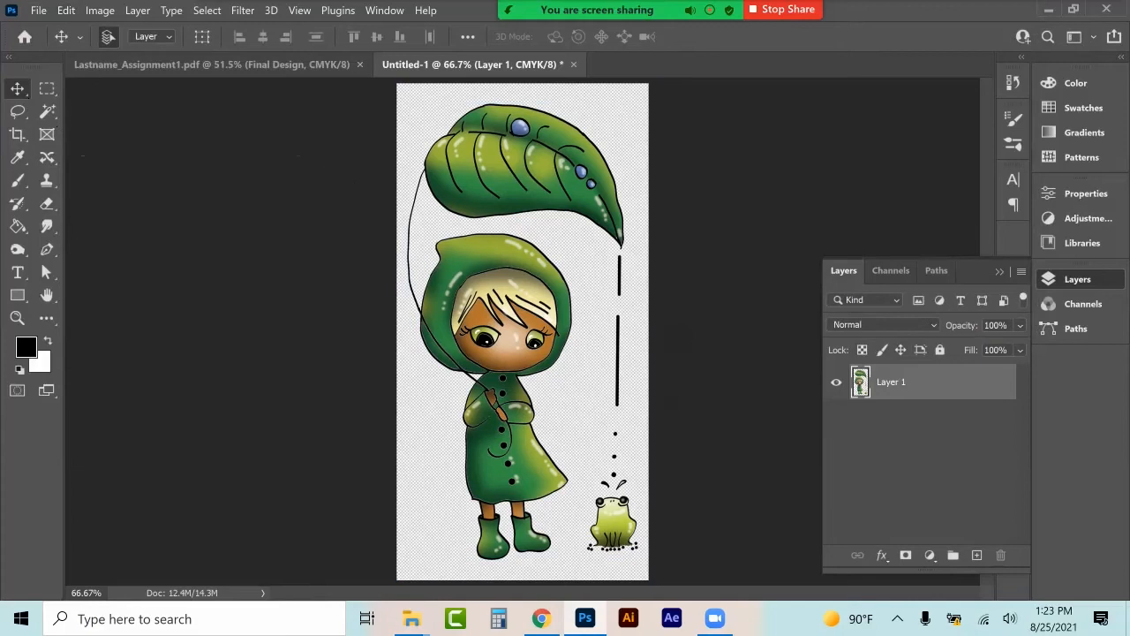
Save the artwork as a TIFF named Lastname_300TIFF in the Lastname_Assignment1 folder, with no image compression and layers included.
left_click(39, 11)
left_click(62, 214)
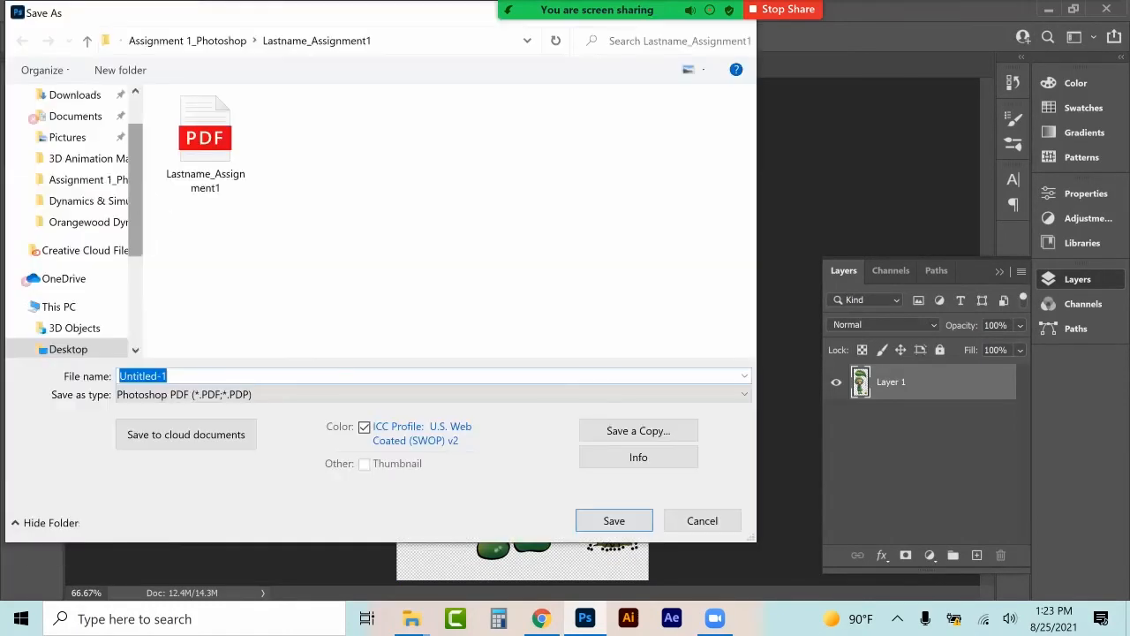
left_click(265, 394)
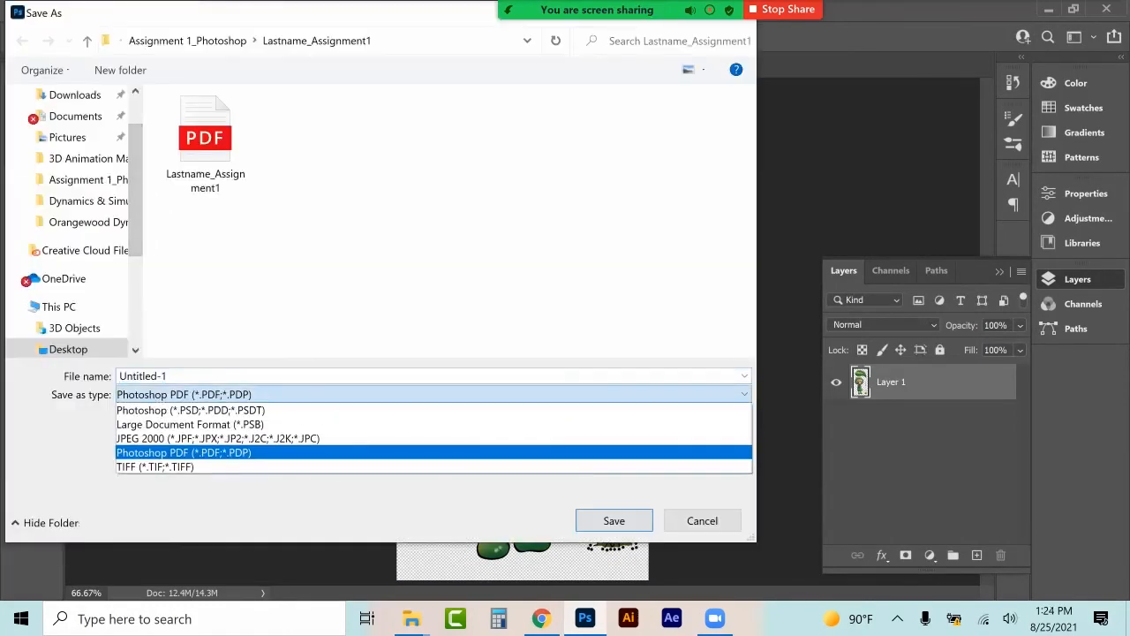
left_click(221, 466)
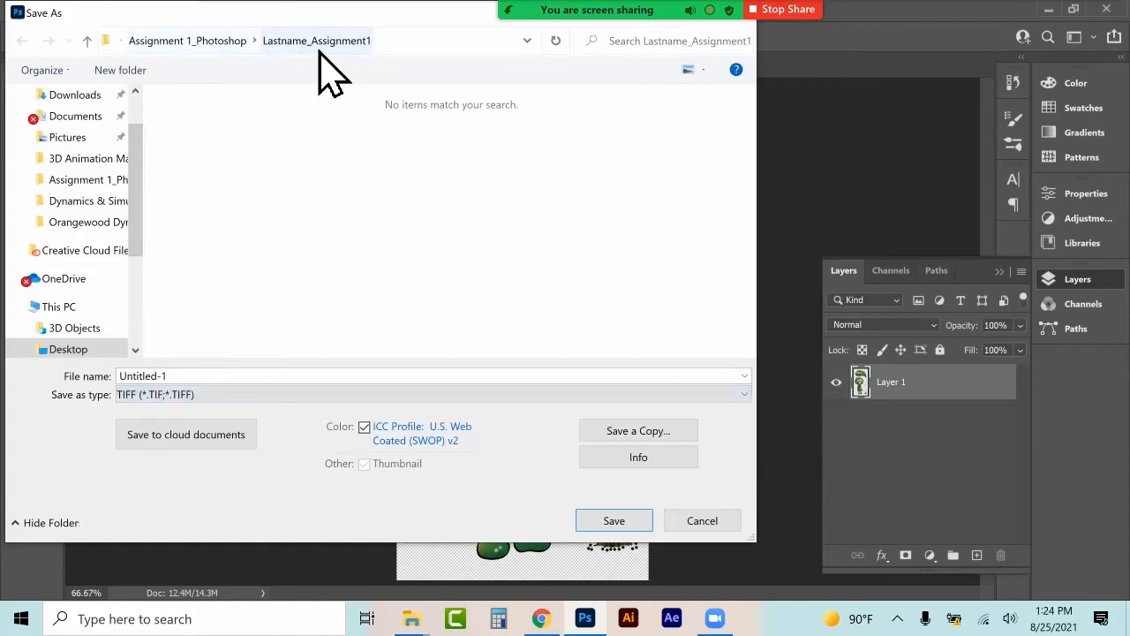
left_click(232, 39)
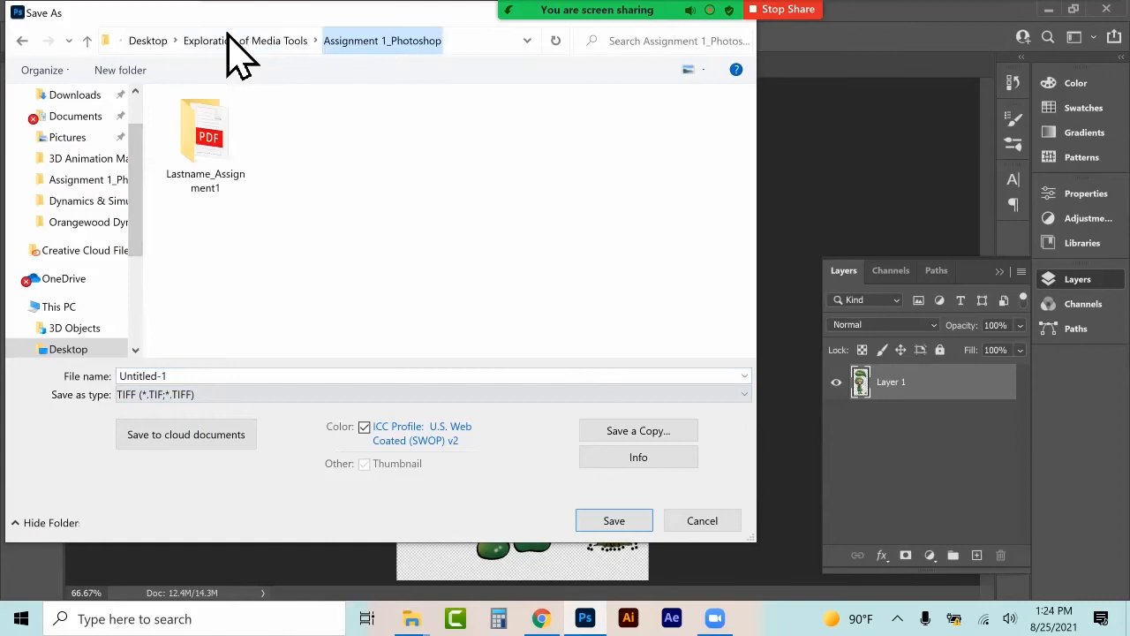
double_click(239, 141)
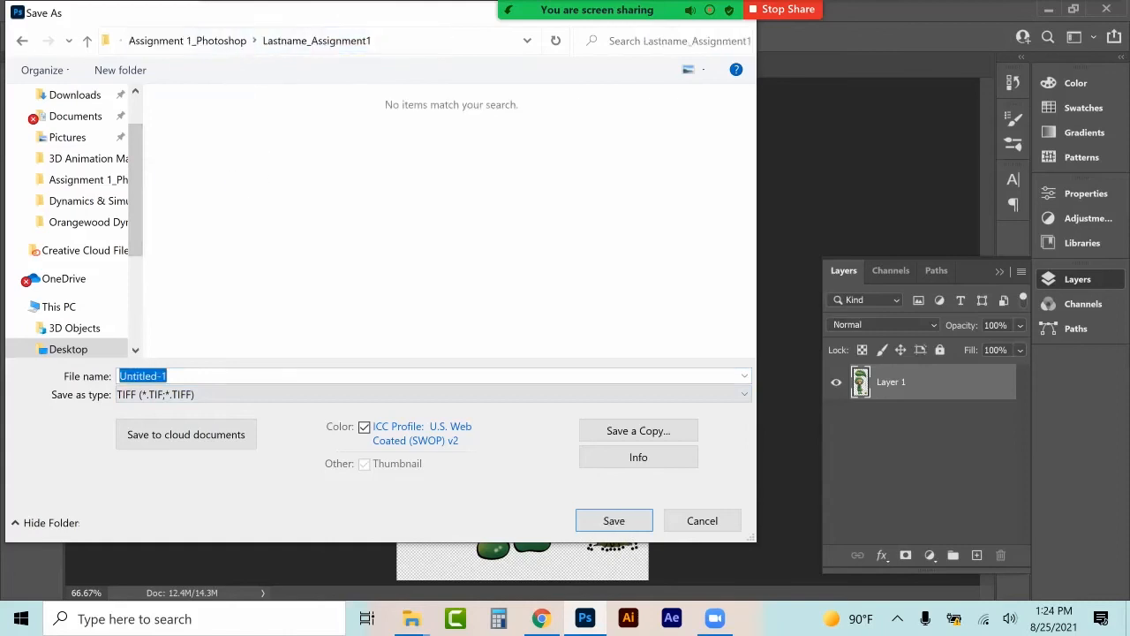
type("Lastname")
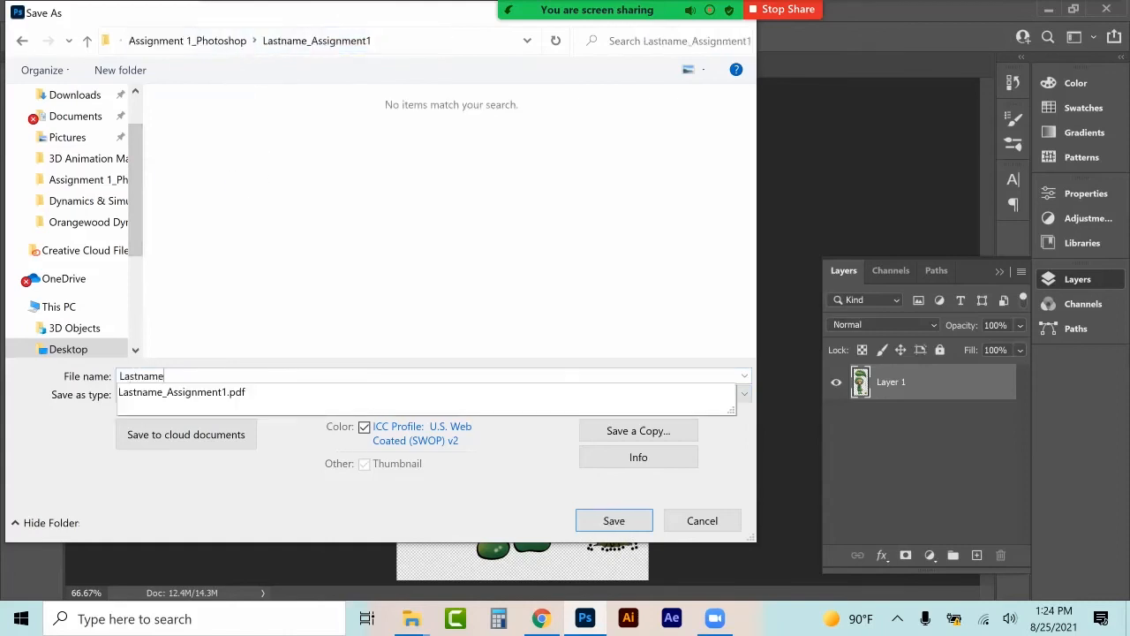
type("_300TIFF")
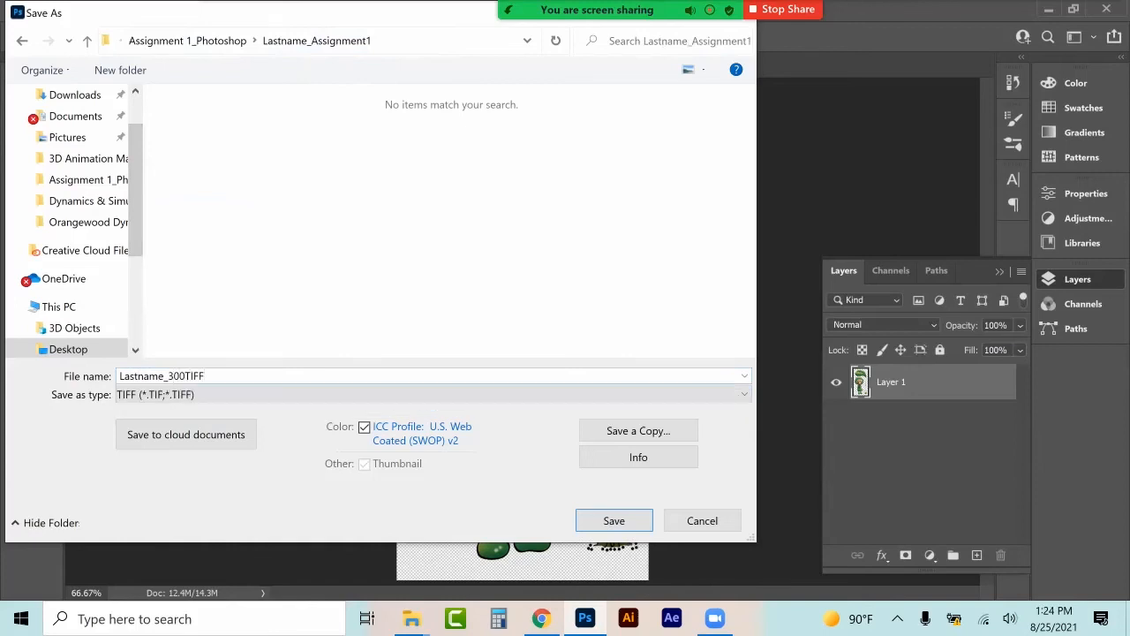
key("Return")
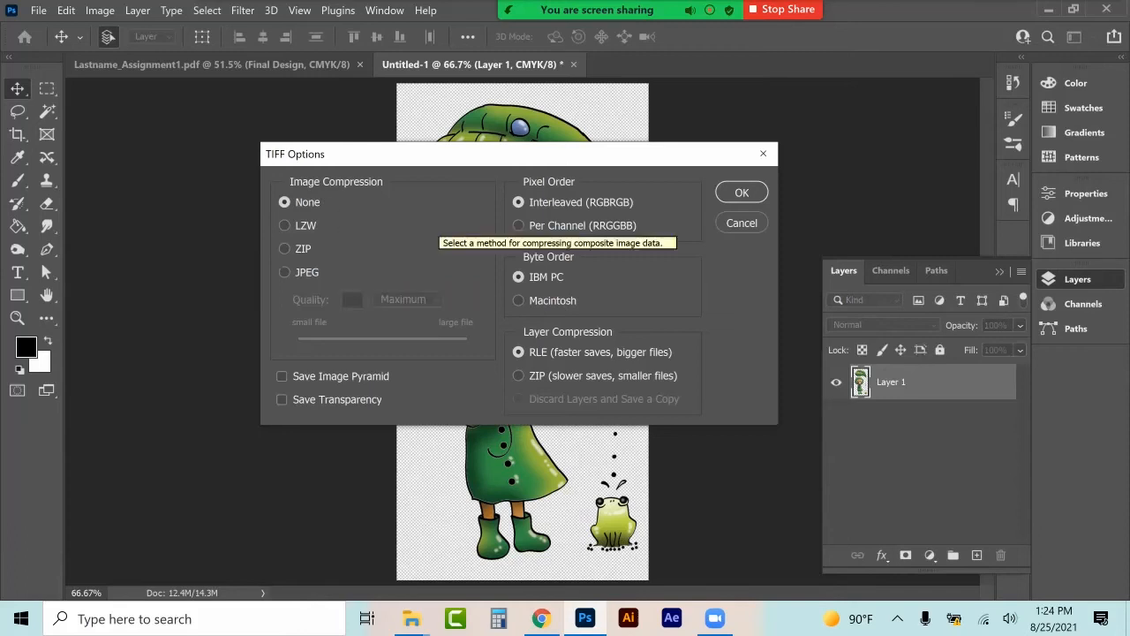
left_click(742, 192)
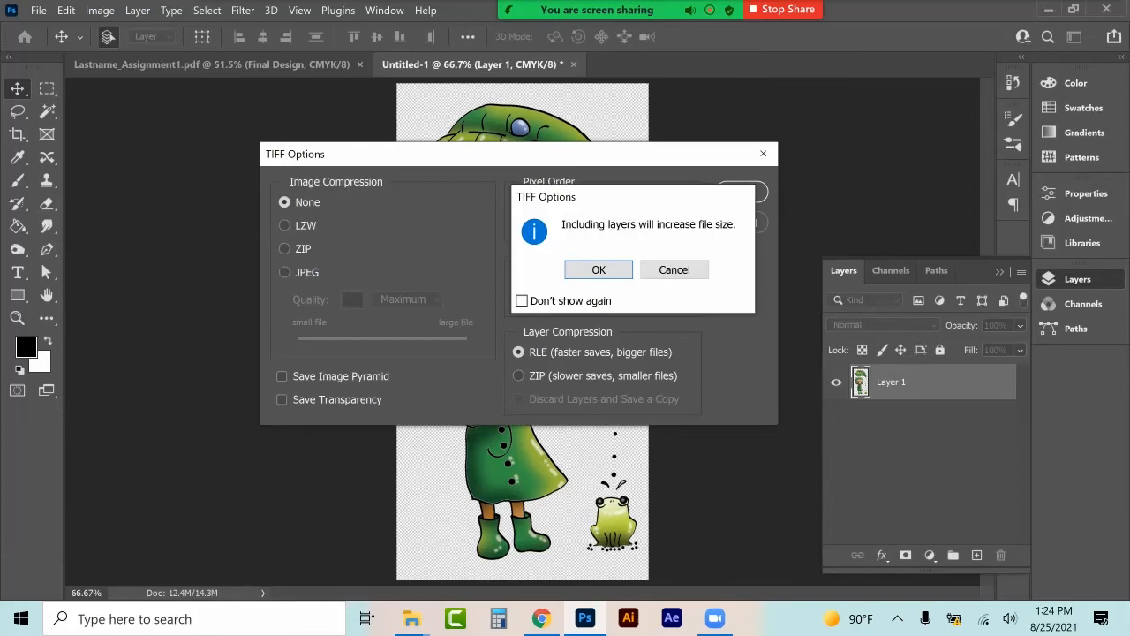
left_click(595, 269)
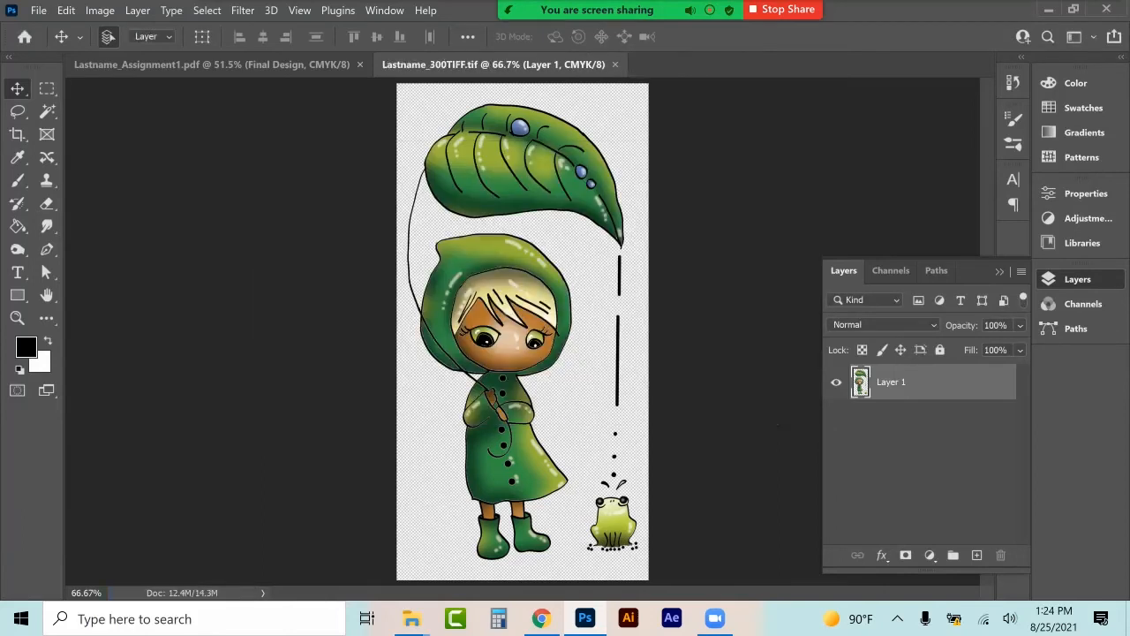
Switch to Chrome to check the 150 dpi B/W requirement on the course page, and return to Photoshop.
left_click(542, 618)
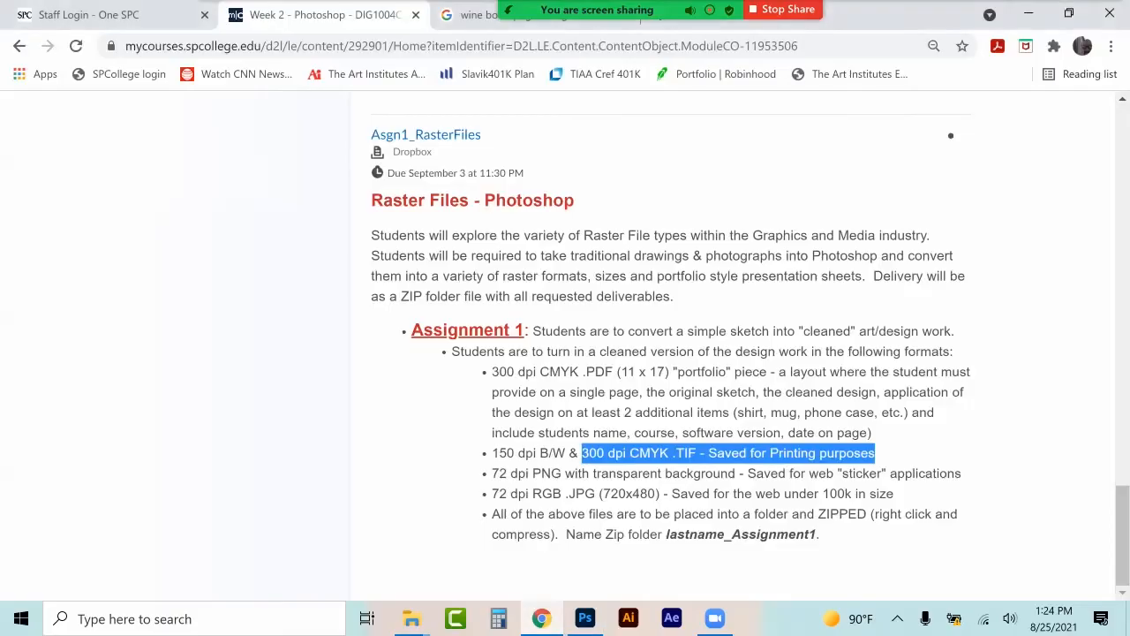
left_click_drag(492, 453, 565, 453)
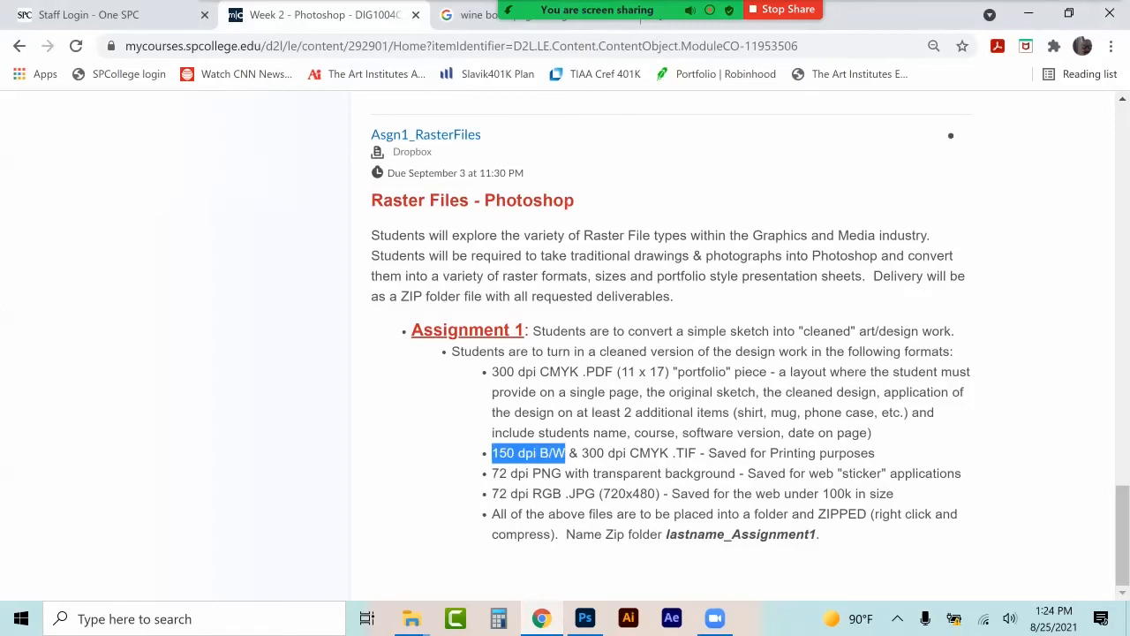
left_click(584, 618)
Resample the Lastname_300TIFF image to a resolution of 150 pixels/inch.
left_click(104, 12)
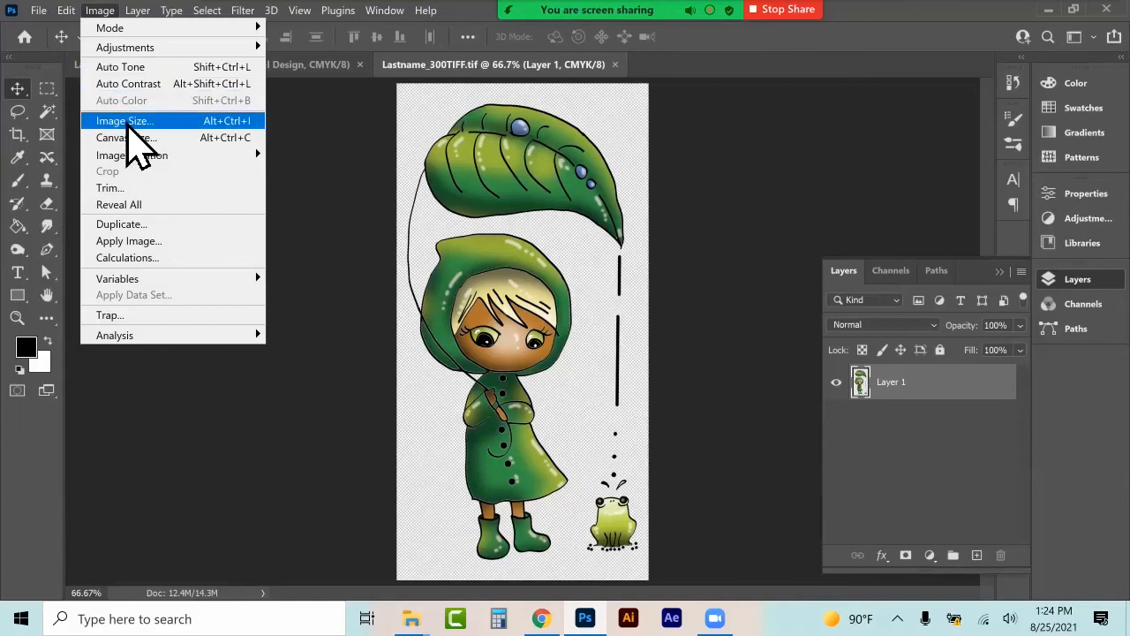
left_click(128, 123)
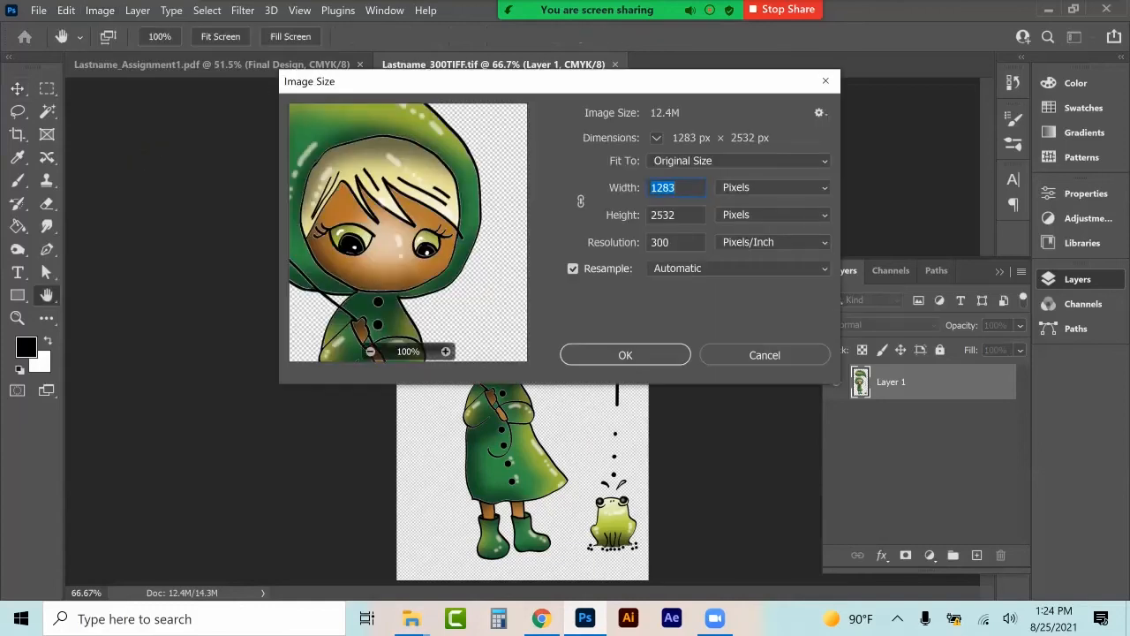
double_click(660, 242)
type("150")
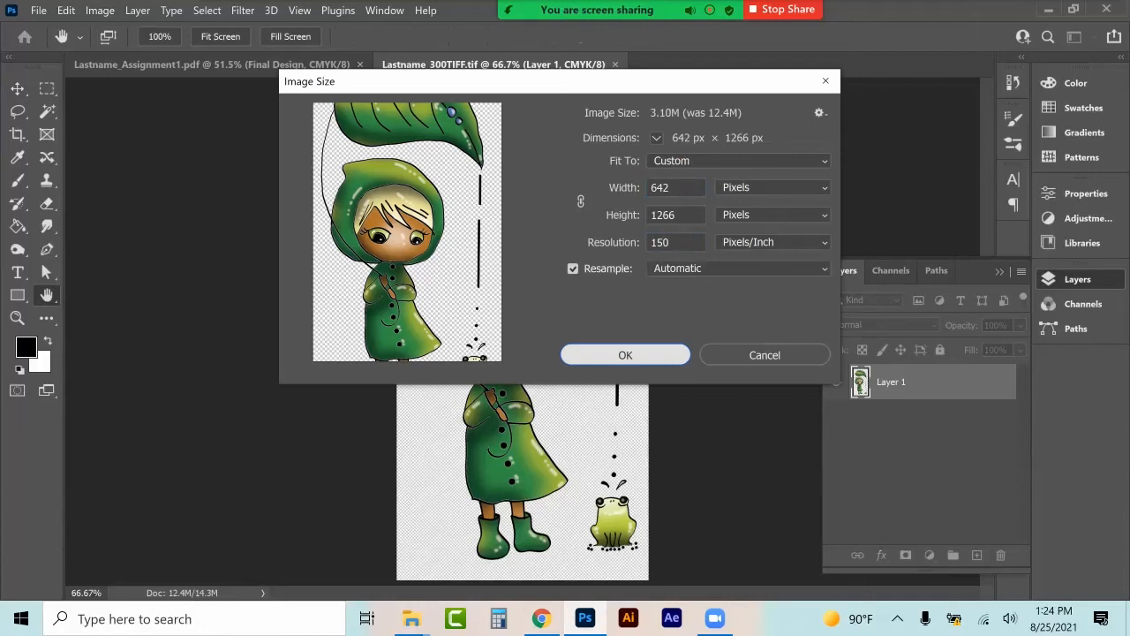
key("Return")
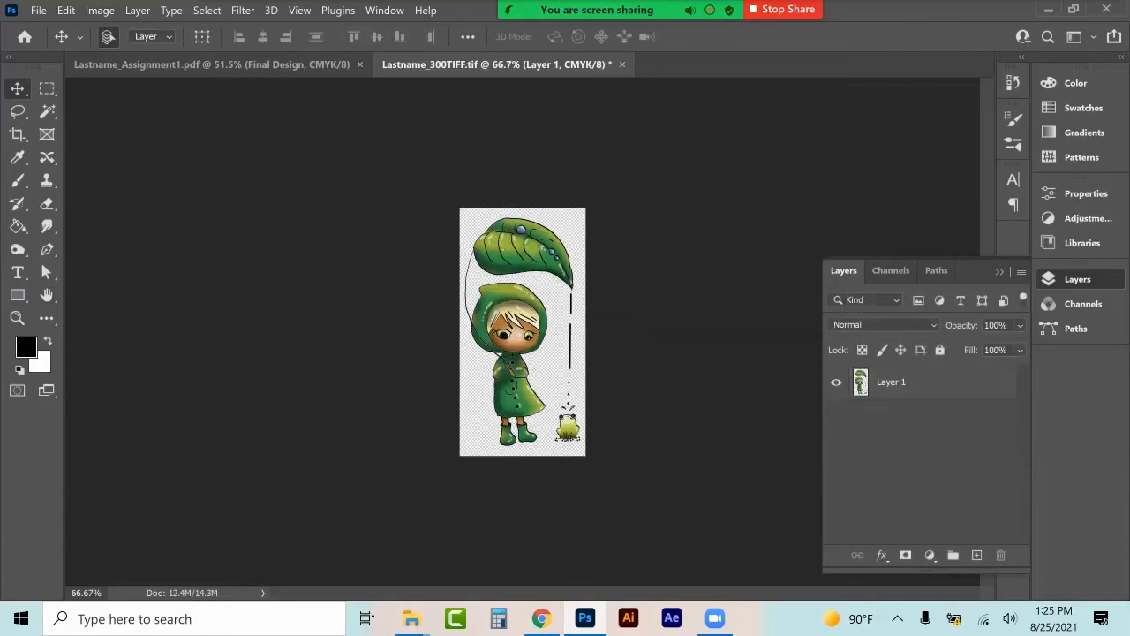
Convert the 150 dpi image to Grayscale mode, discarding its color information.
left_click(100, 11)
mouse_move(115, 29)
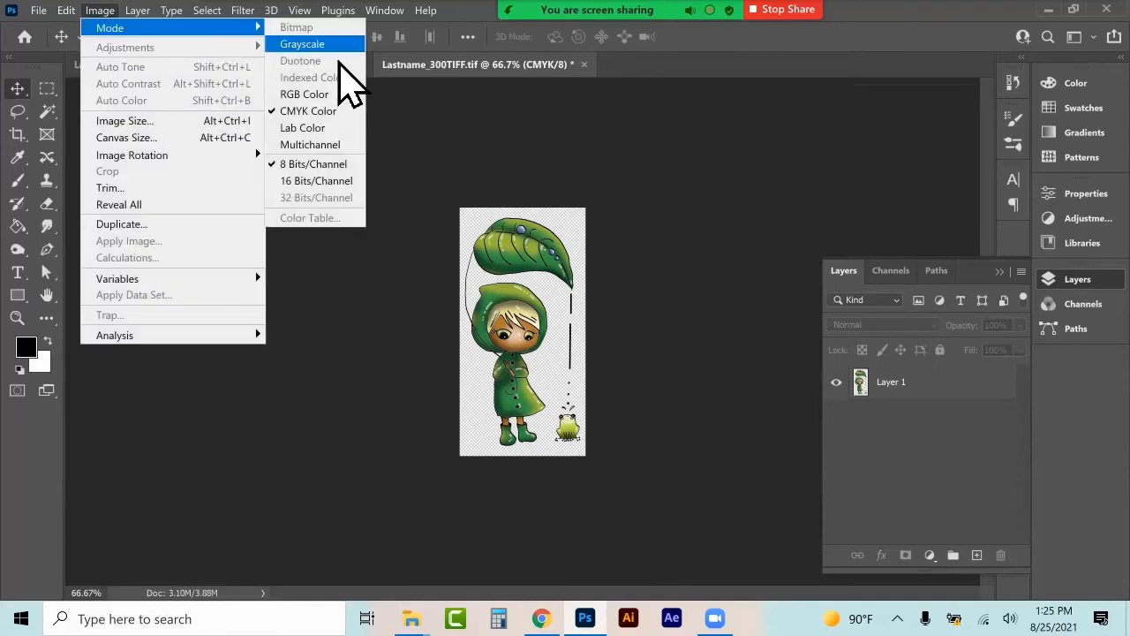
left_click(339, 45)
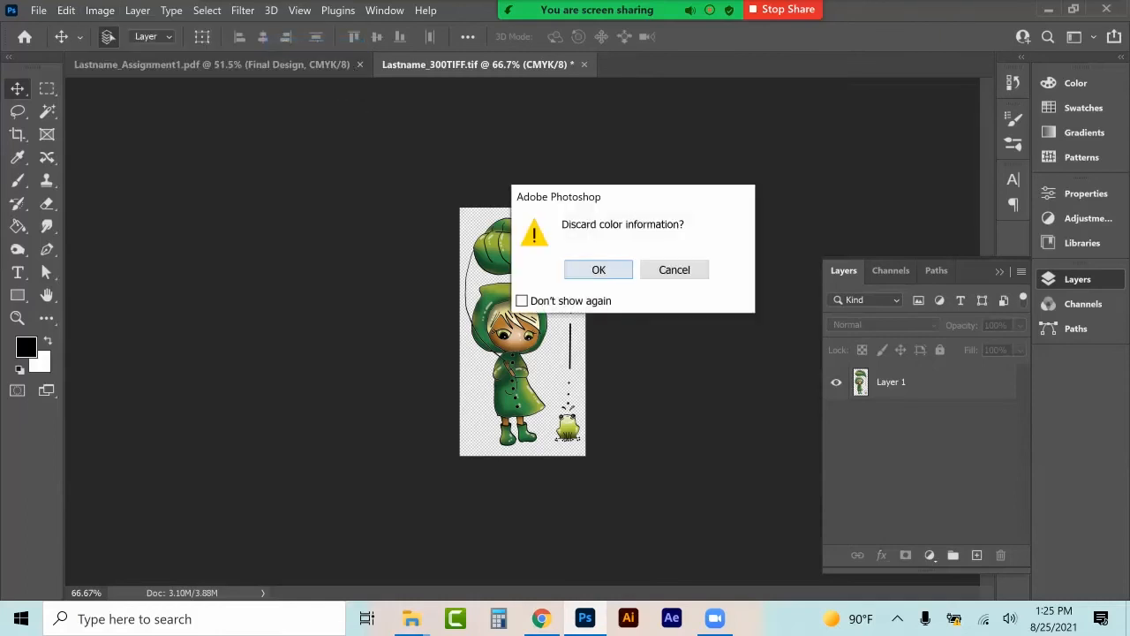
left_click(595, 269)
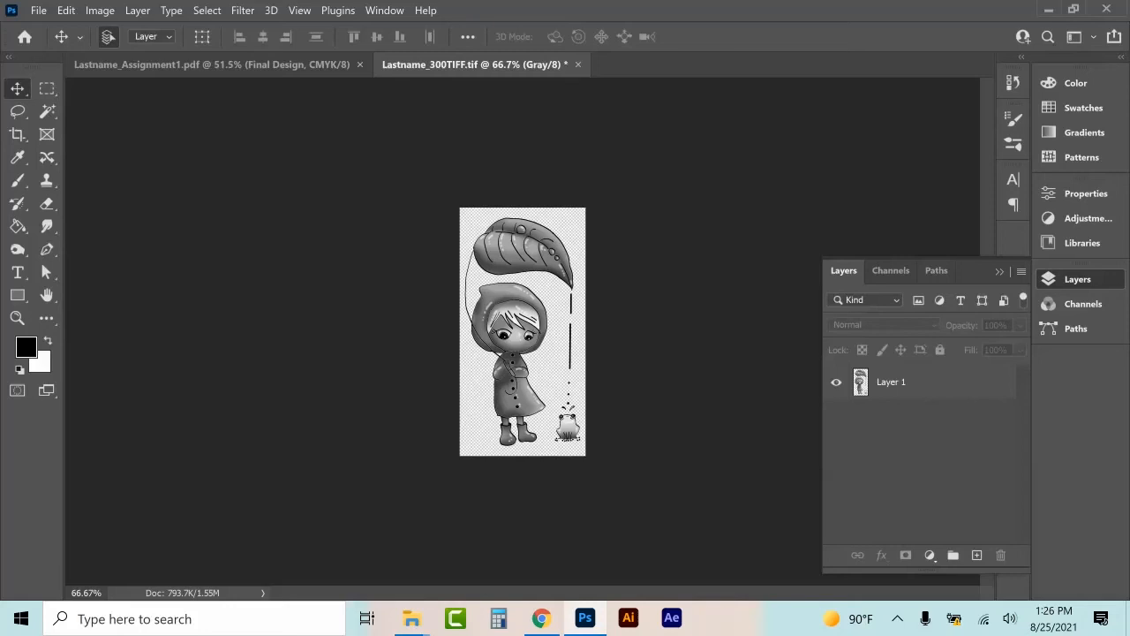
Switch to Chrome to check the transparent 72 dpi PNG requirement on the course page, and return to Photoshop.
left_click(541, 618)
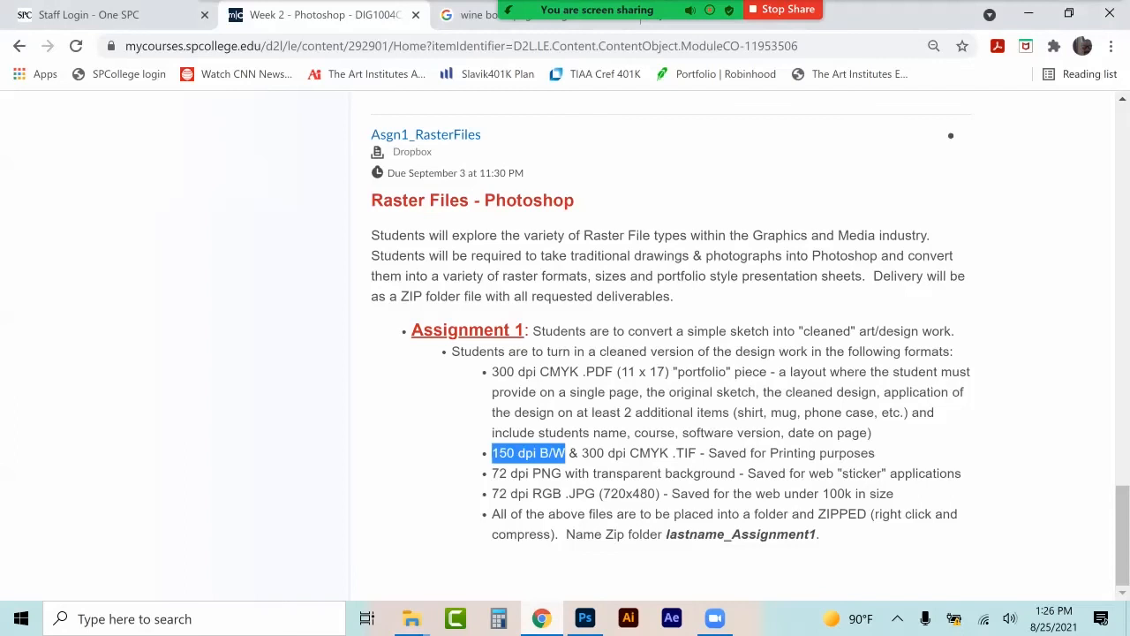
left_click(580, 453)
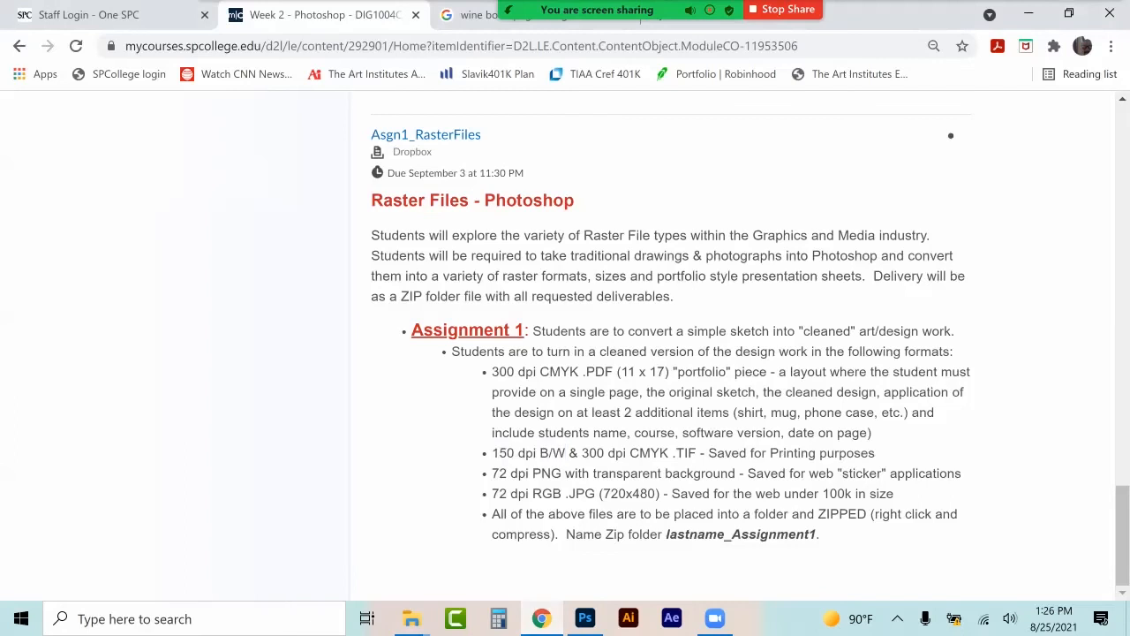
left_click_drag(491, 474, 962, 473)
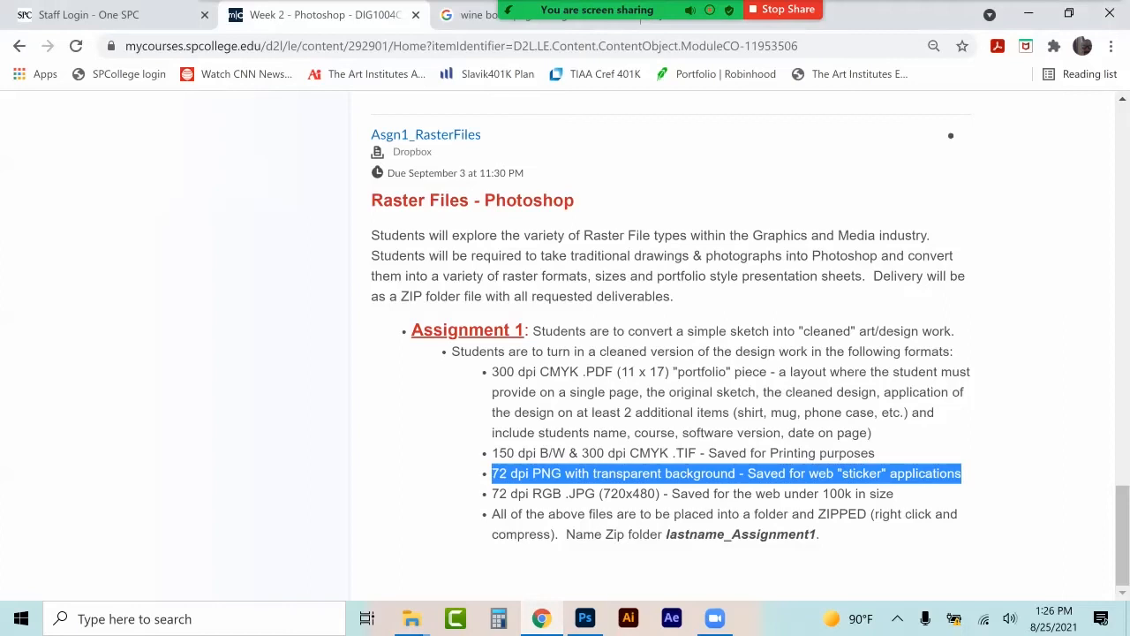
key("alt+Tab")
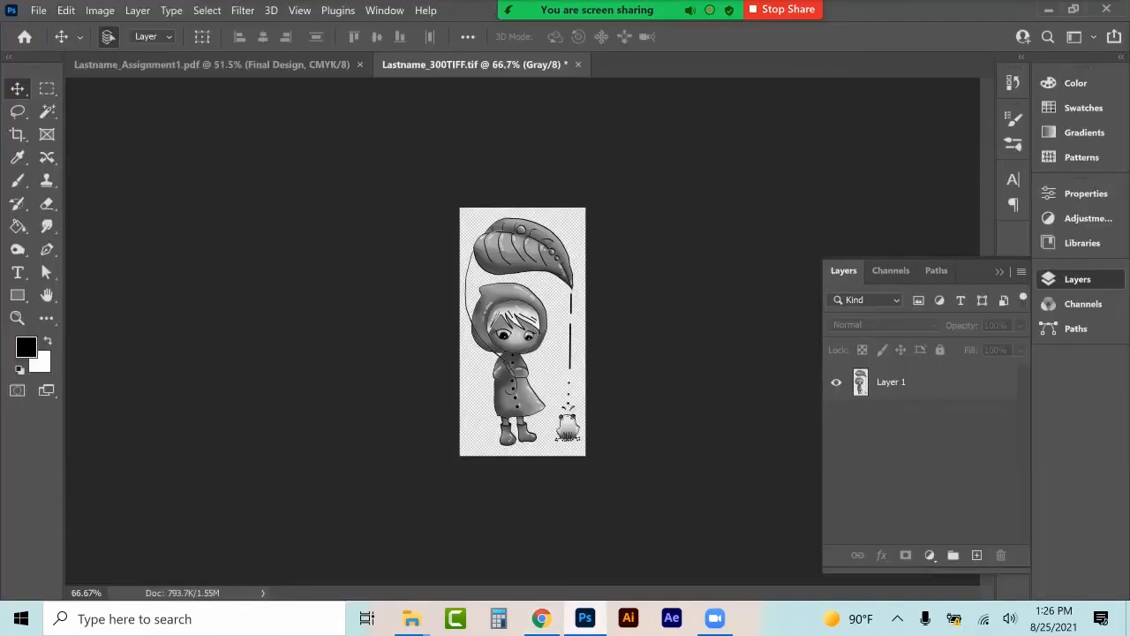
Delete the Grayscale state from the document's history to restore the CMYK colors.
left_click(1013, 82)
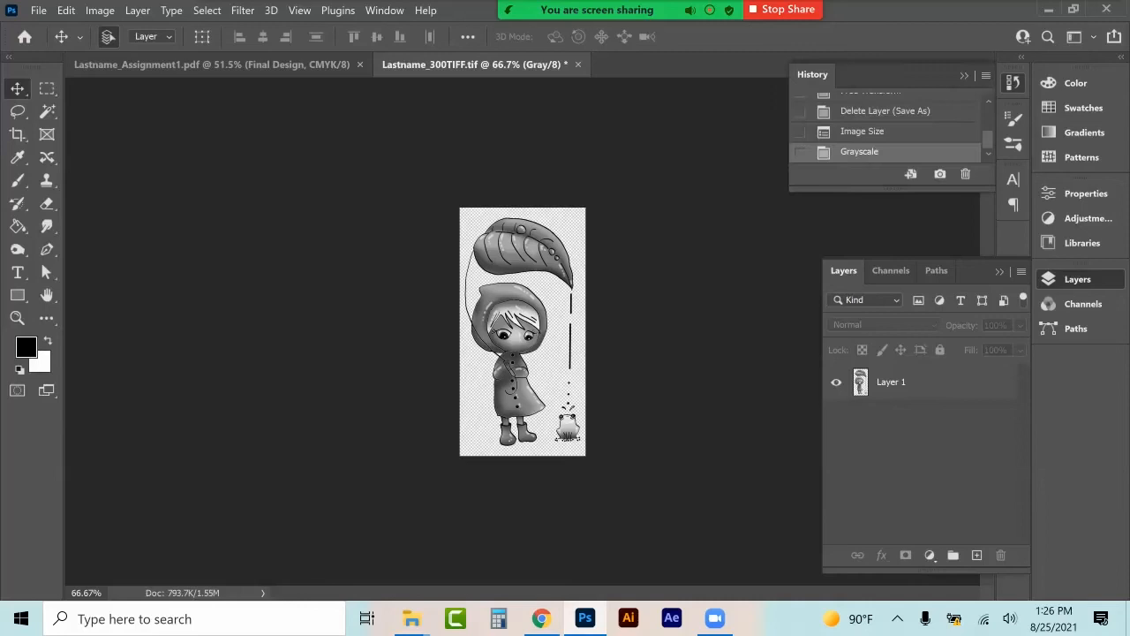
left_click(965, 174)
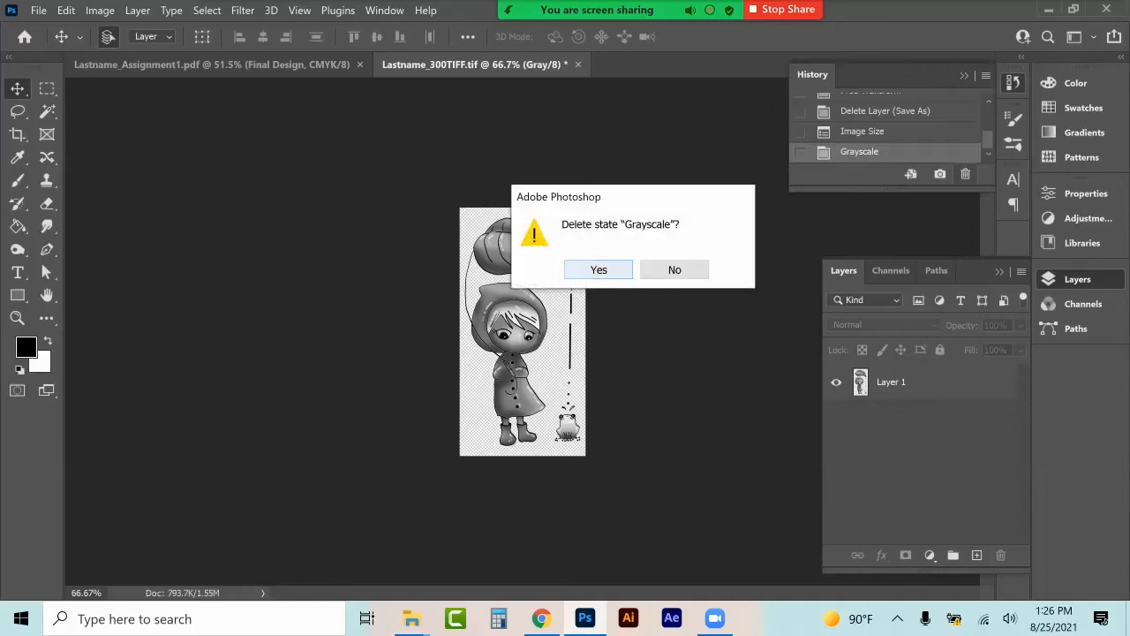
key("Return")
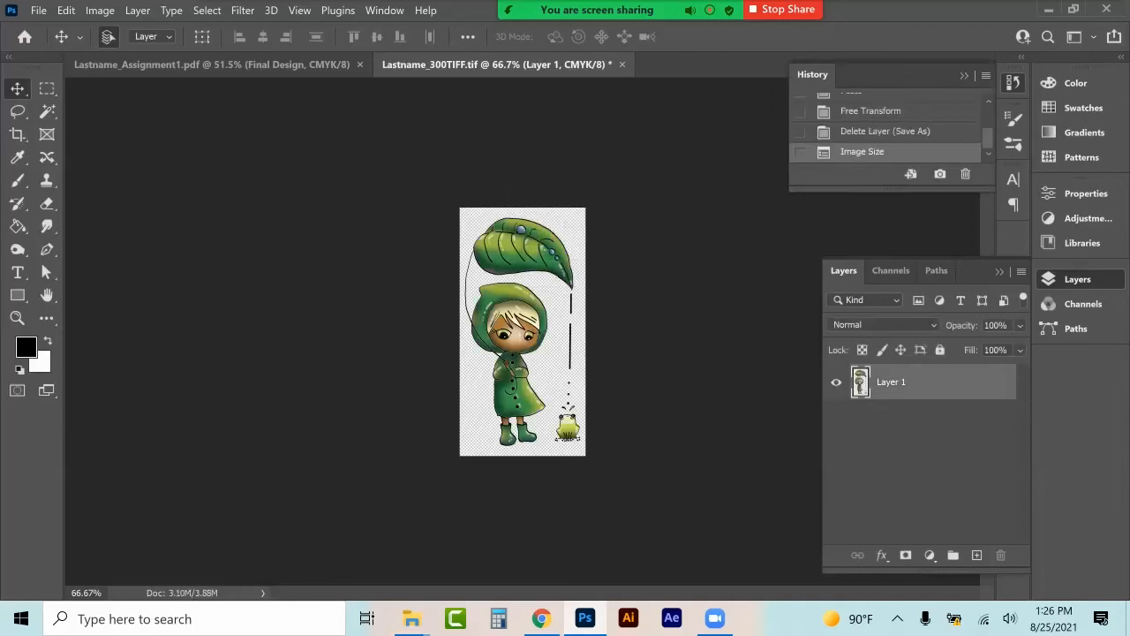
Resample the color image to a resolution of 72 pixels/inch and fit it to the window.
left_click(103, 11)
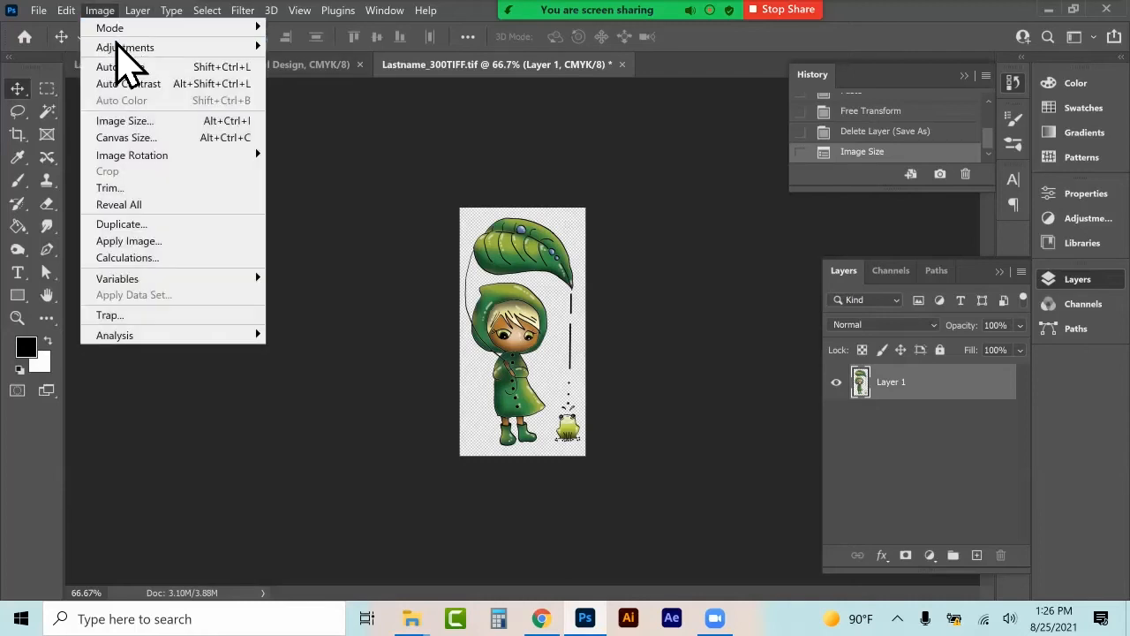
left_click(125, 121)
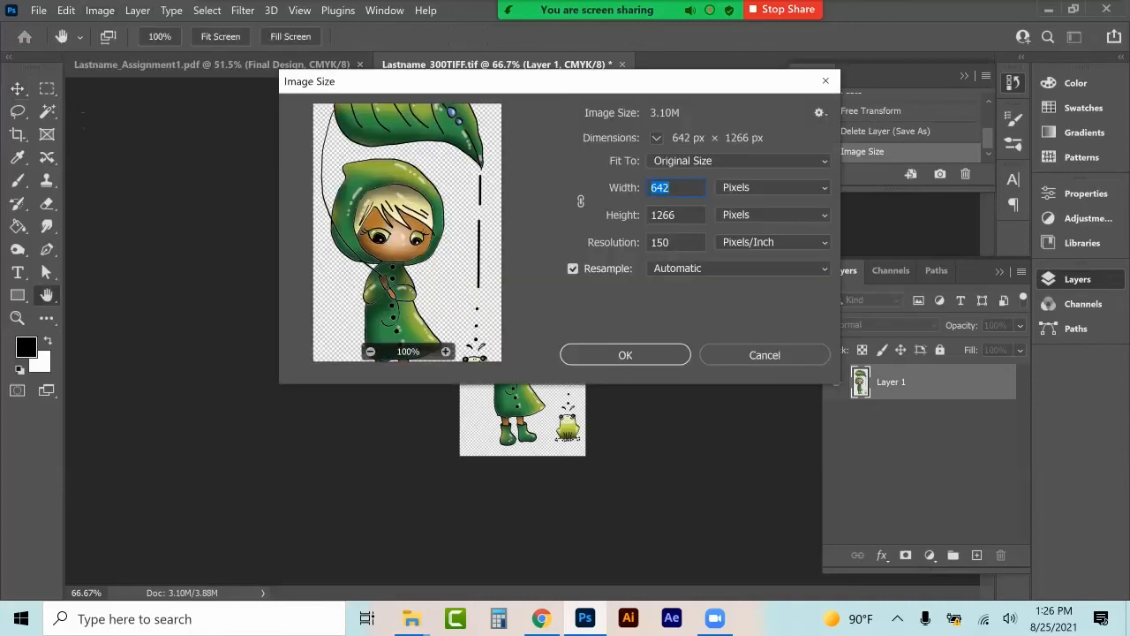
double_click(660, 242)
type("72")
key("Return")
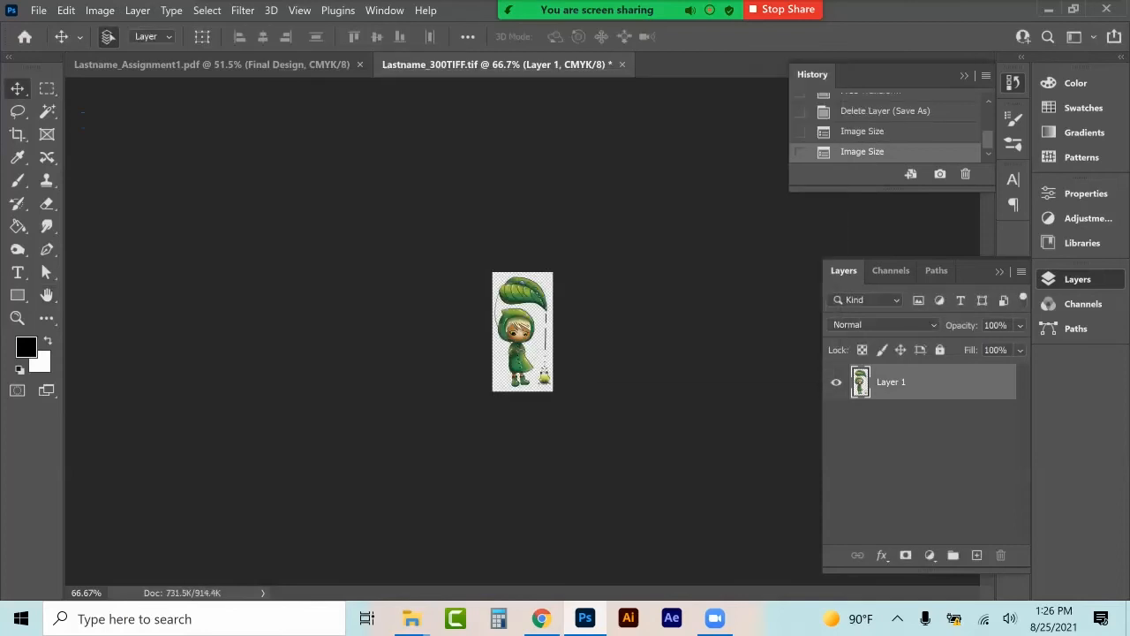
key("ctrl+0")
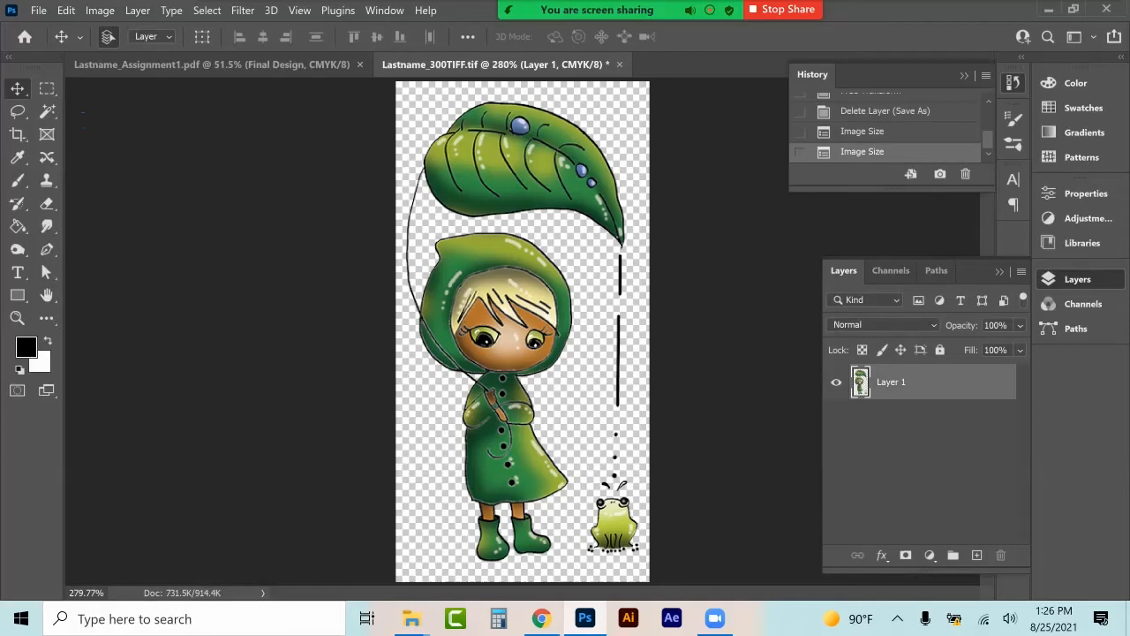
left_click(38, 10)
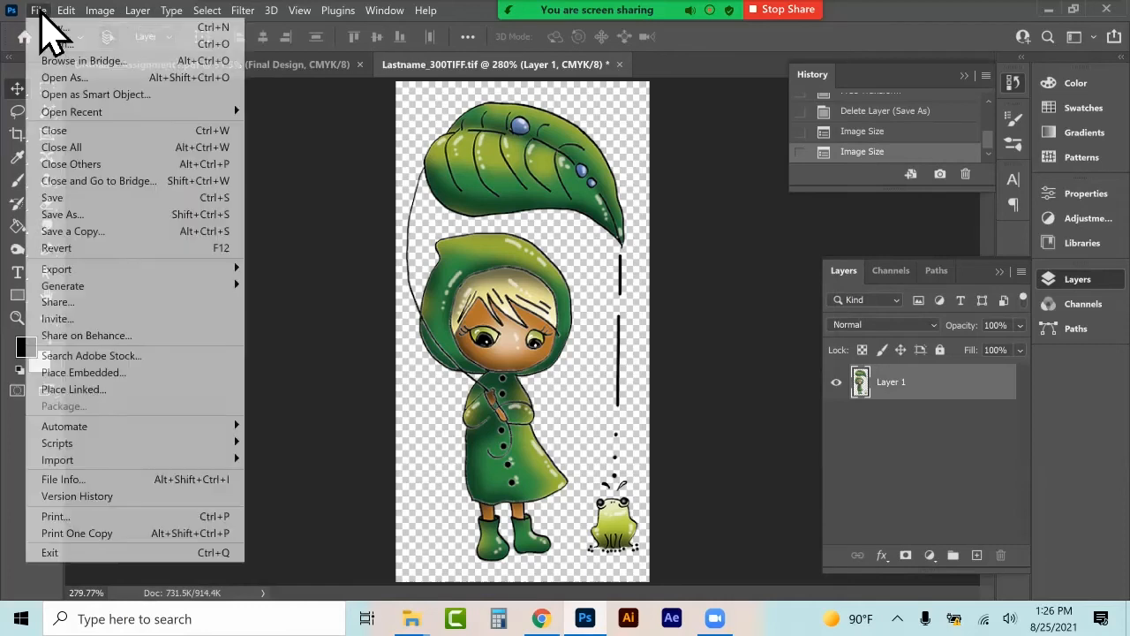
left_click(68, 212)
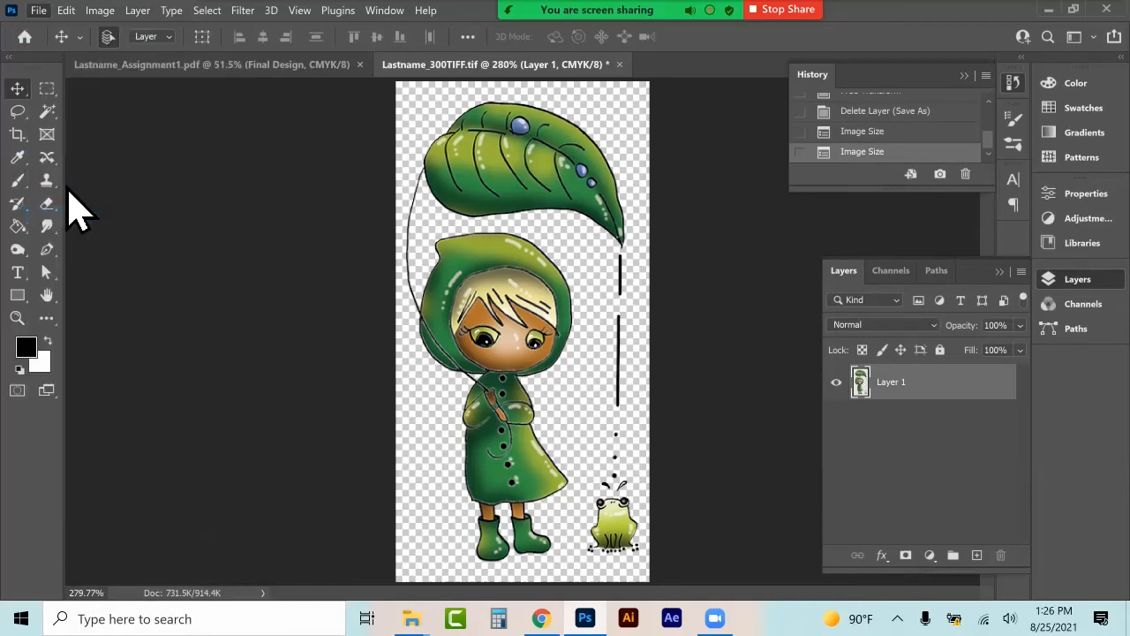
left_click(415, 394)
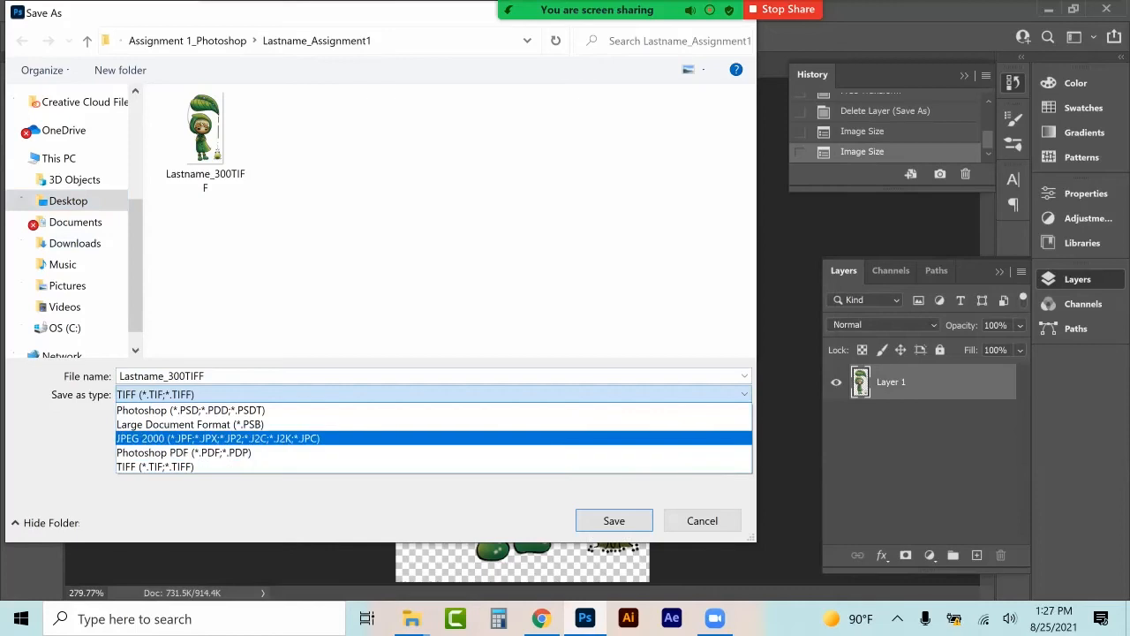
left_click(353, 466)
left_click(703, 521)
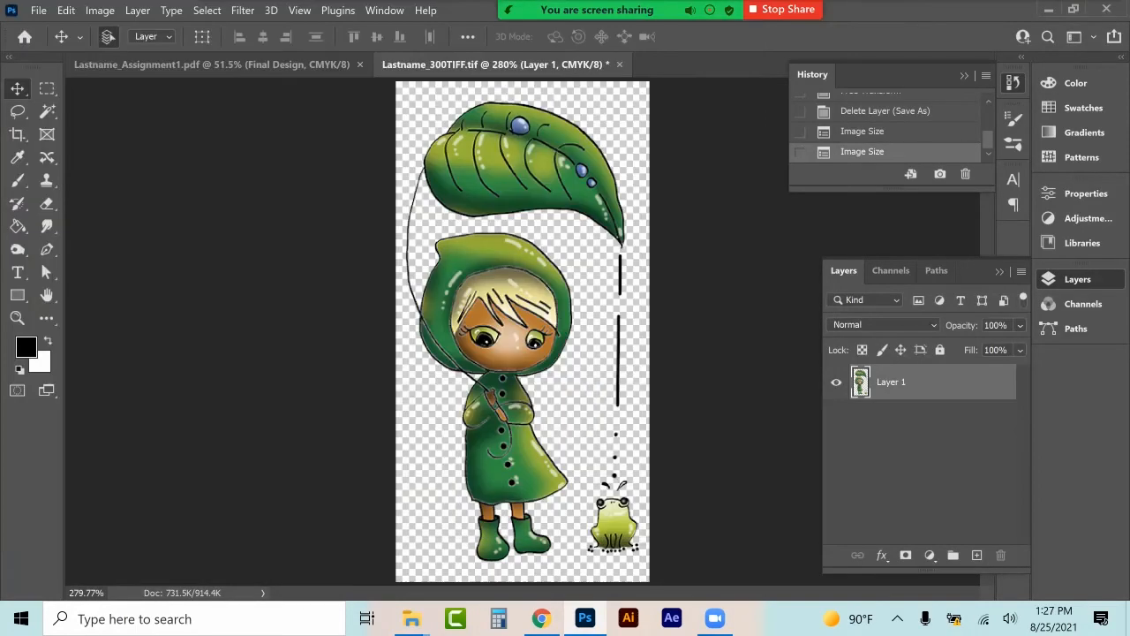
Quick-export the transparent artwork as a PNG named Lastname_Sticker in the Lastname_Assignment1 folder.
left_click(38, 11)
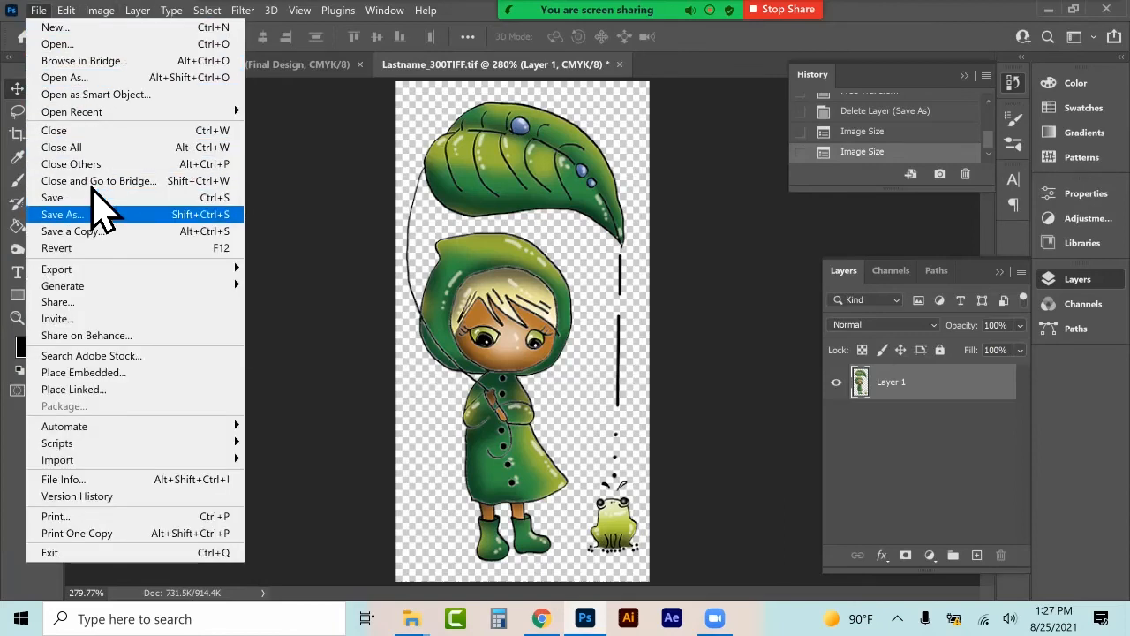
mouse_move(88, 268)
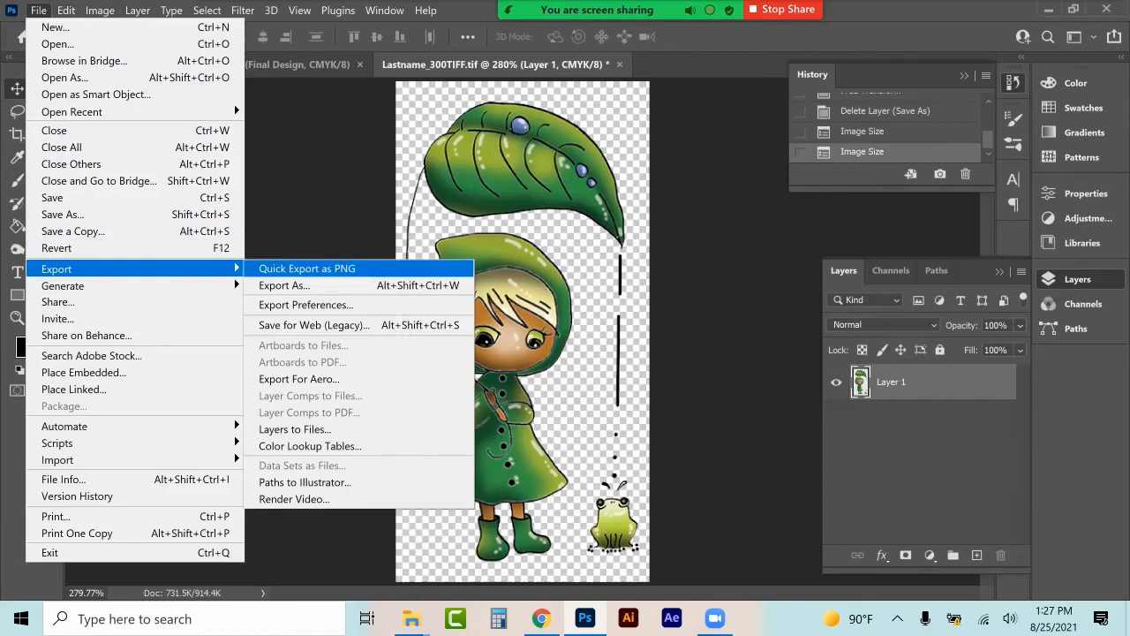
left_click(307, 269)
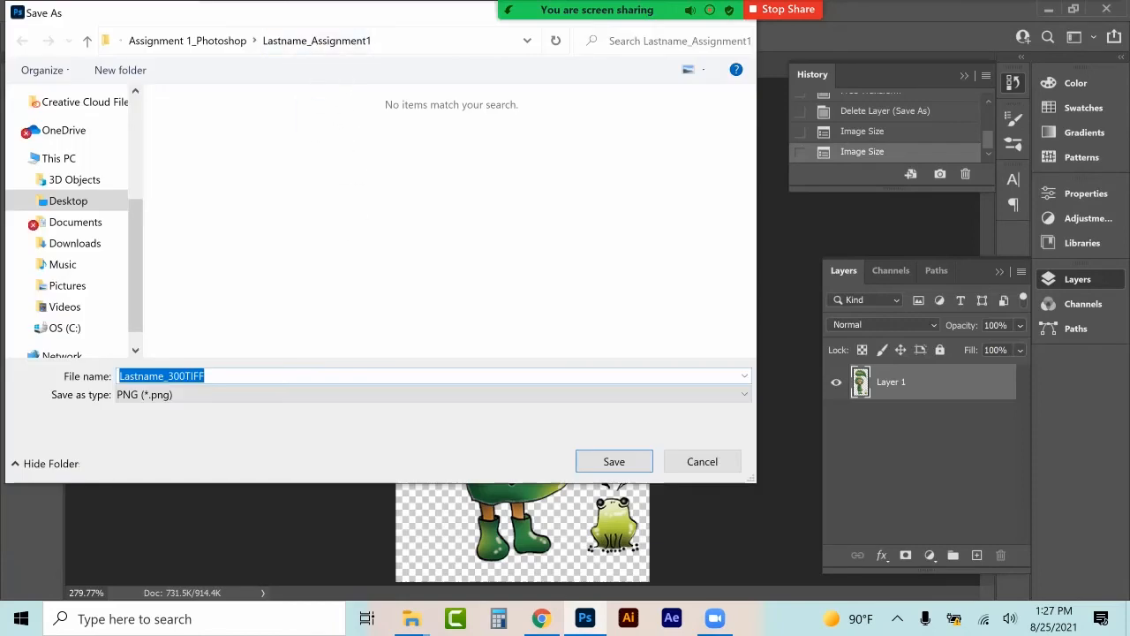
left_click(206, 376)
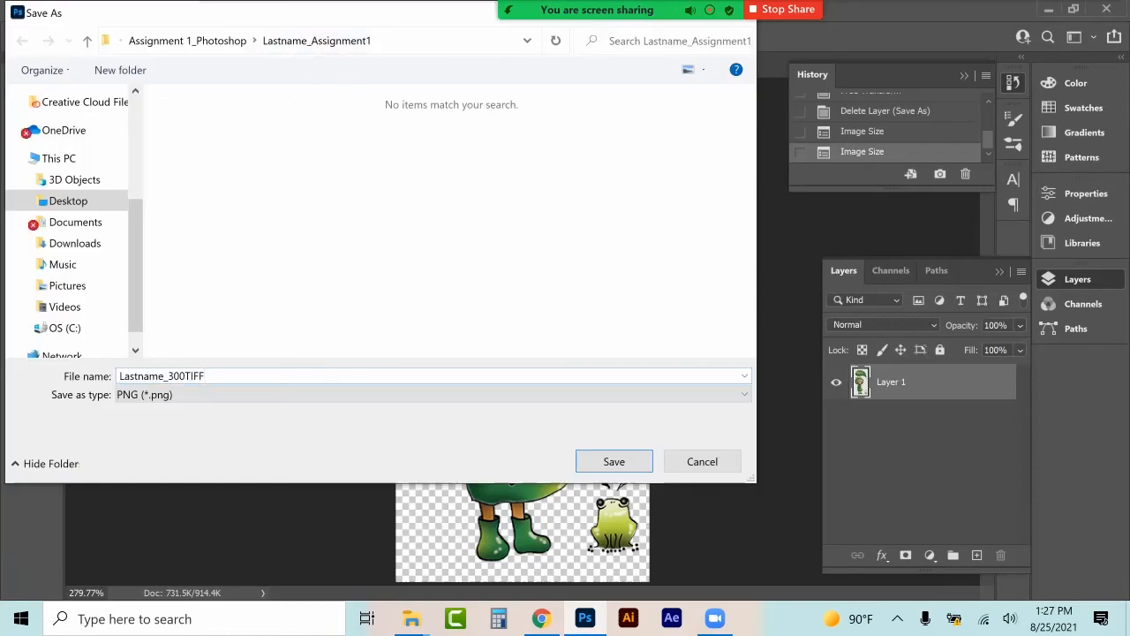
left_click_drag(205, 376, 168, 376)
type("Sticker")
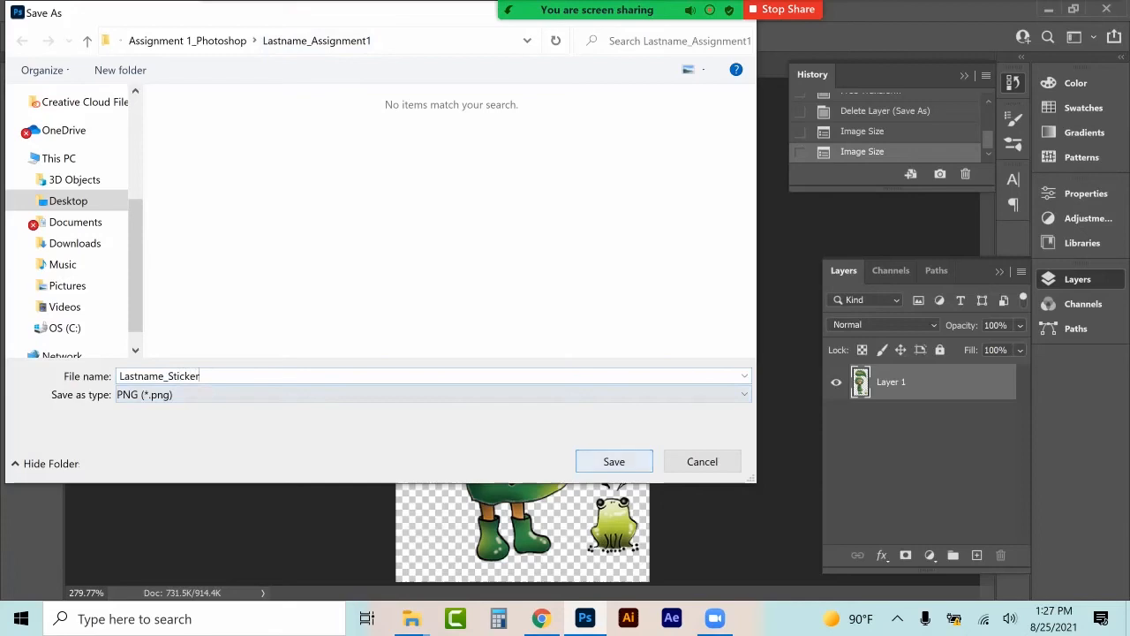
left_click(613, 461)
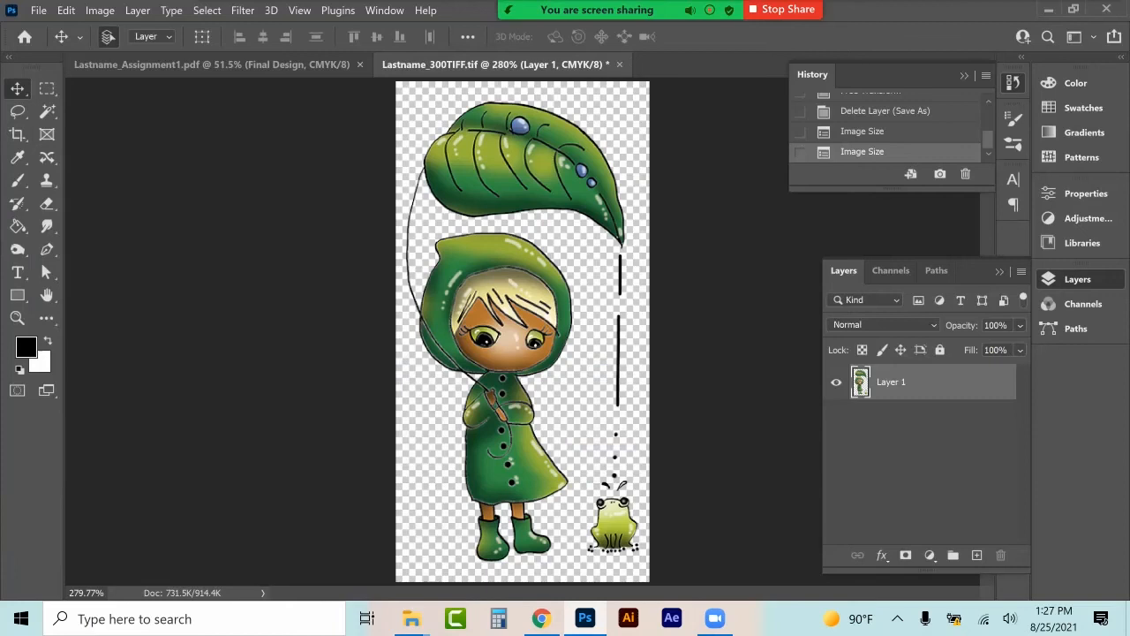
Switch to Chrome to check the 72 dpi RGB JPG (720x480) requirement on the course page, and return to Photoshop.
left_click(541, 618)
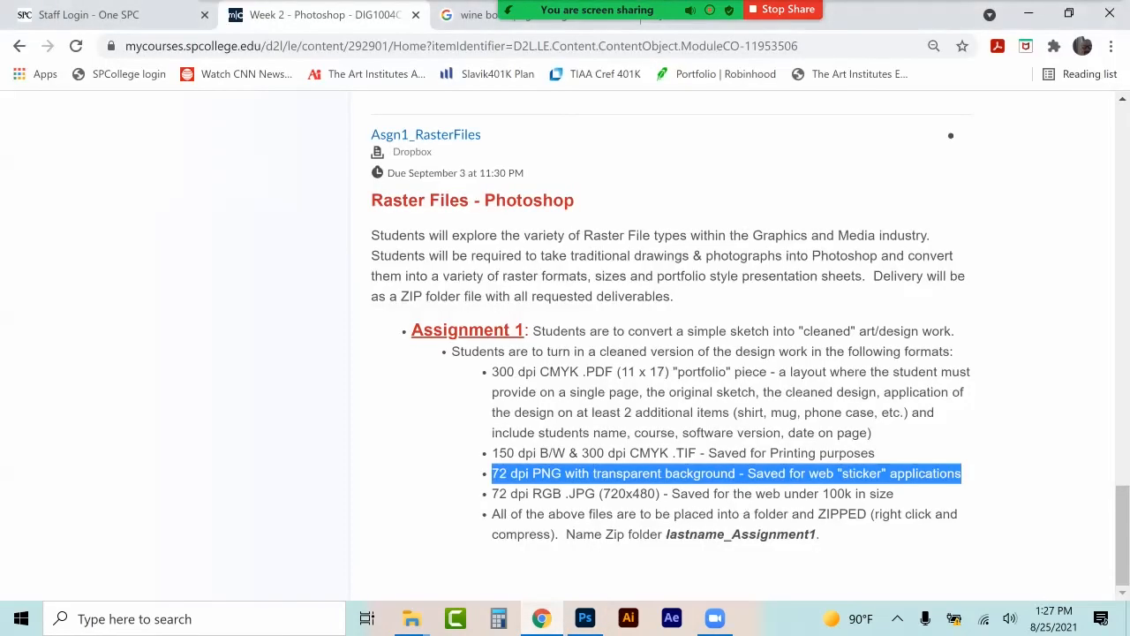
left_click_drag(492, 494, 561, 493)
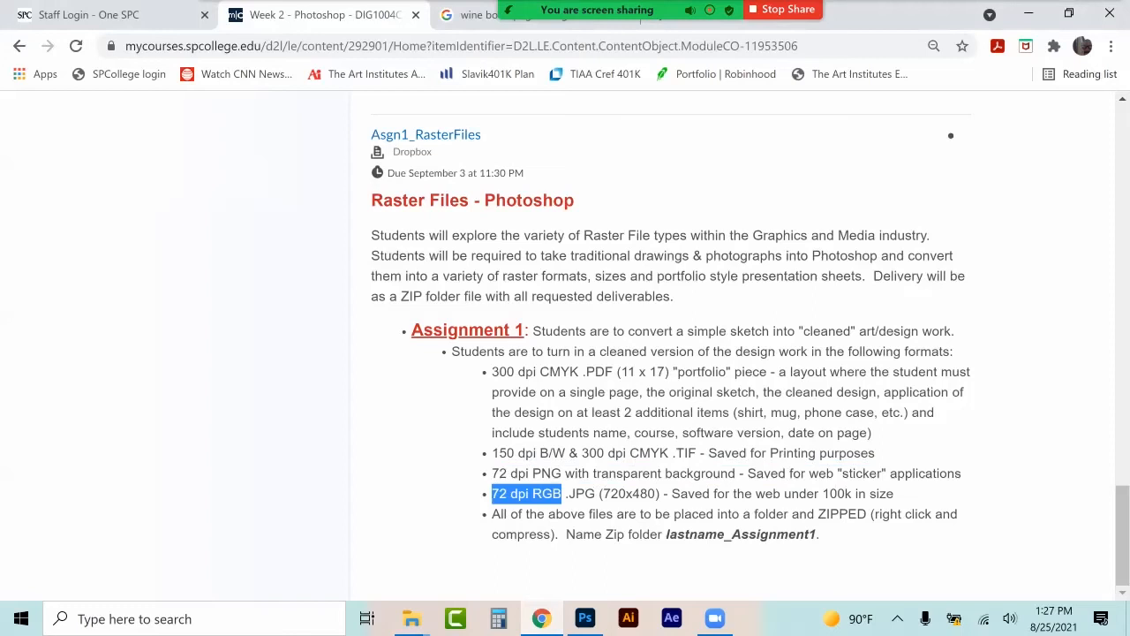
left_click_drag(603, 494, 655, 493)
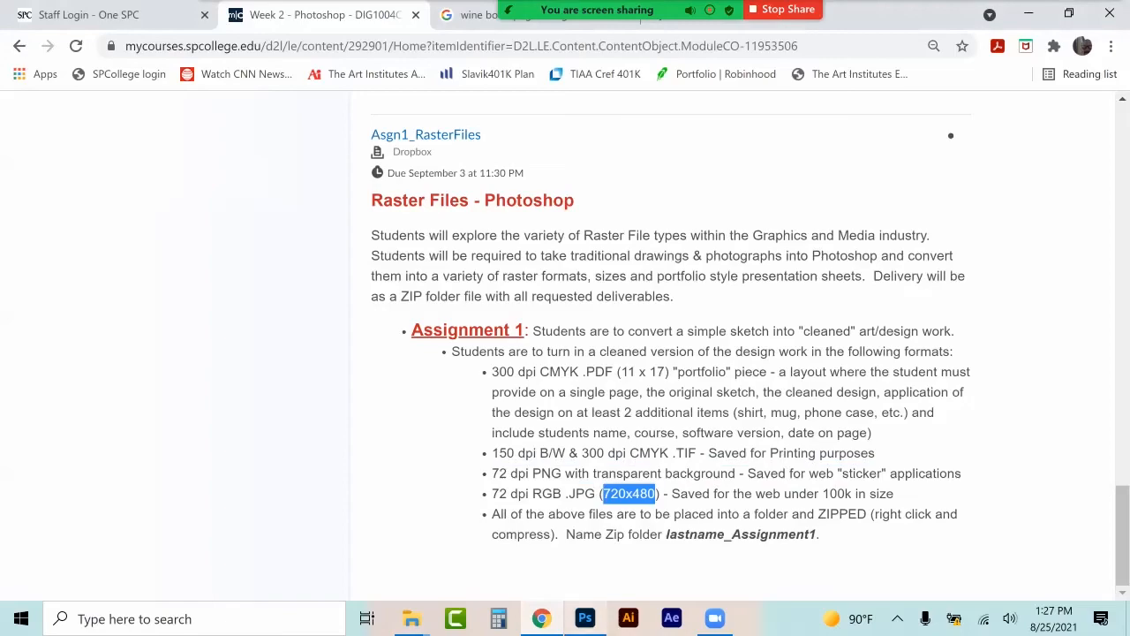
left_click(585, 618)
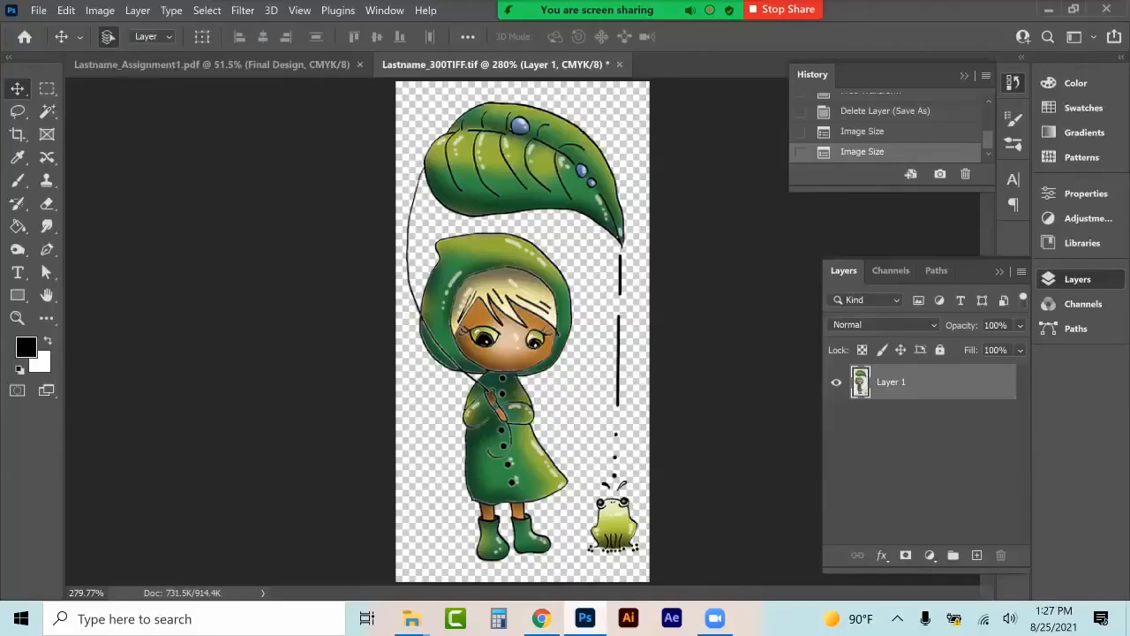
Convert the 72 dpi image from CMYK to RGB Color mode.
left_click(101, 11)
mouse_move(113, 33)
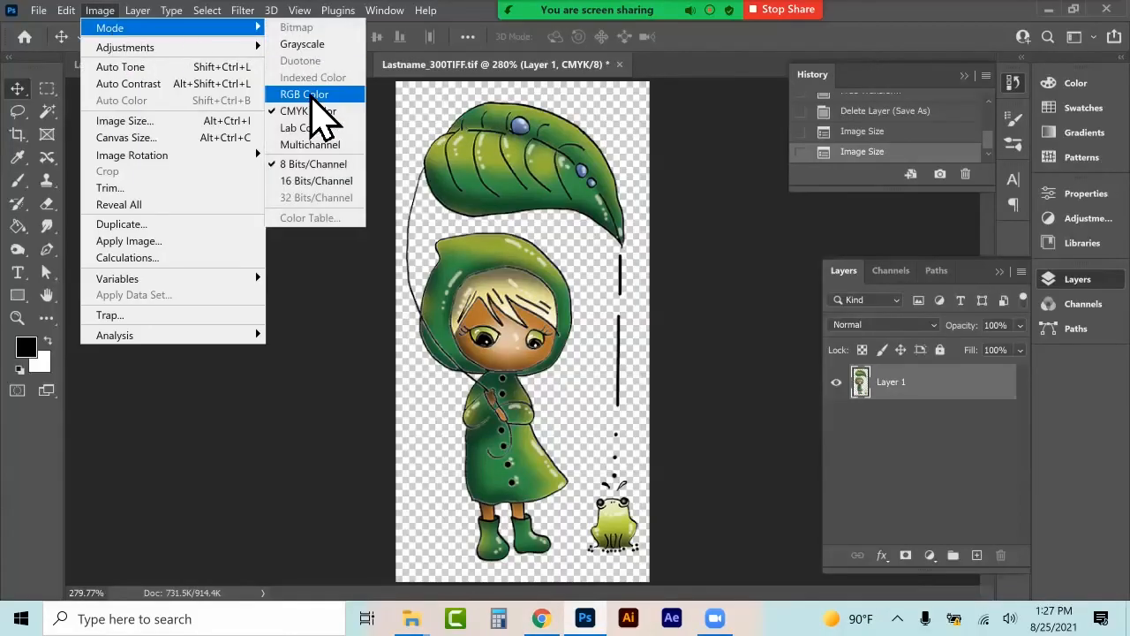
left_click(309, 95)
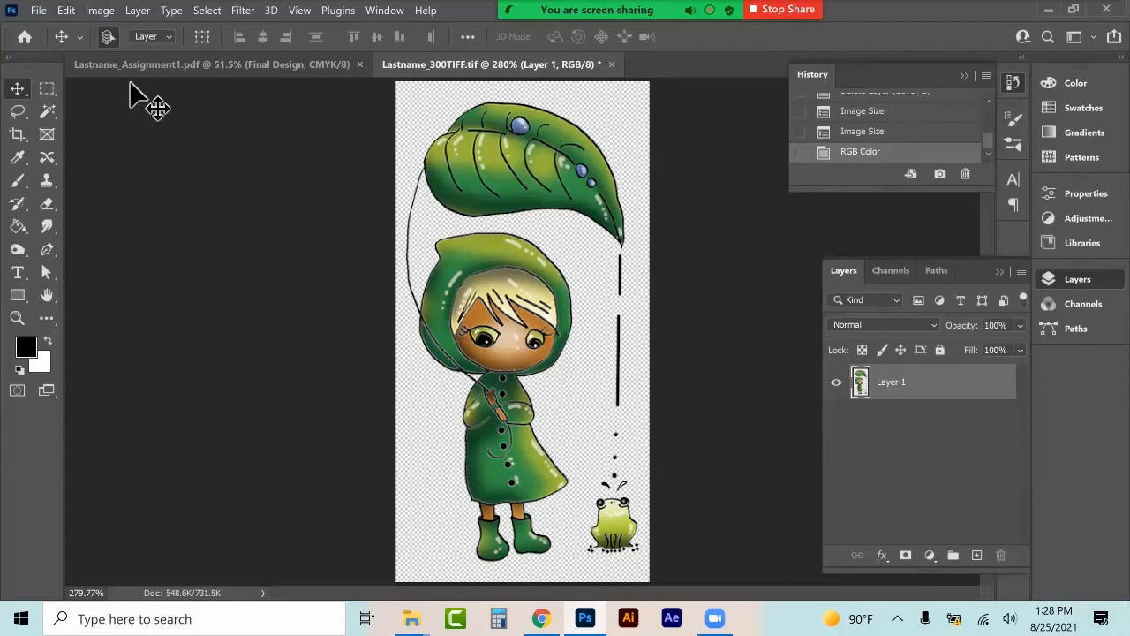
left_click(103, 12)
left_click(137, 121)
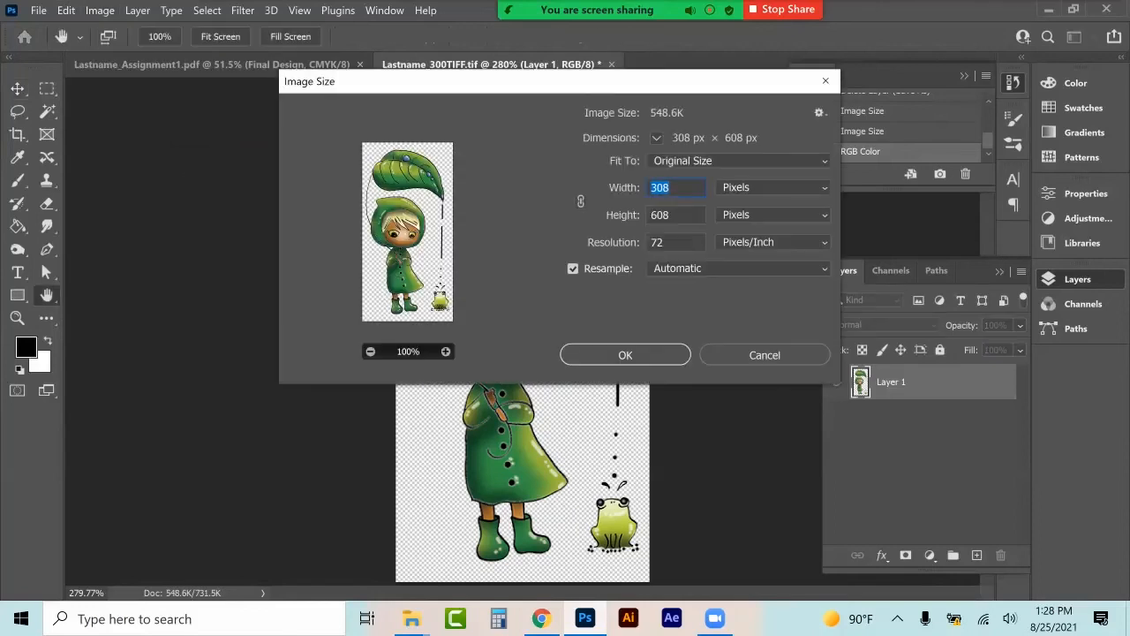
left_click(580, 202)
type("720")
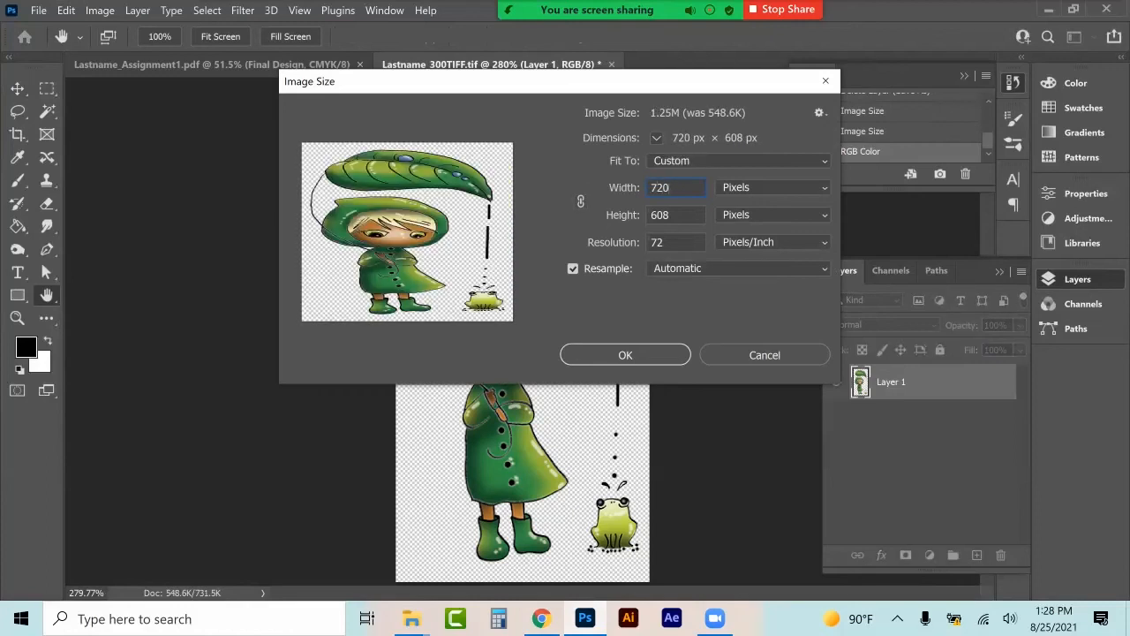
key("Tab")
type("480")
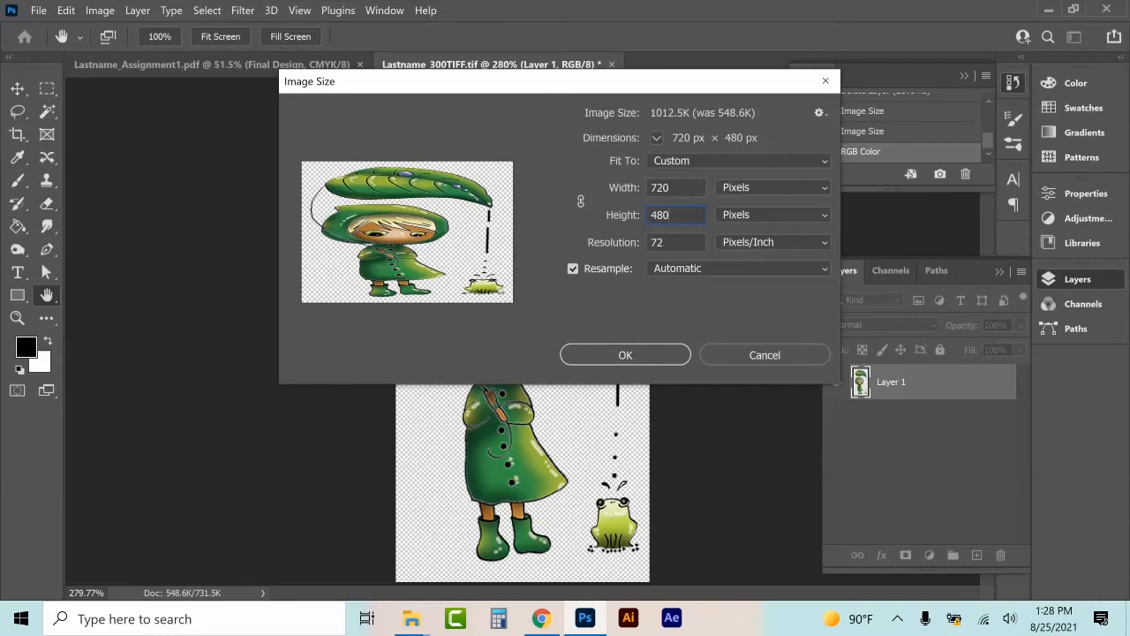
key("Escape")
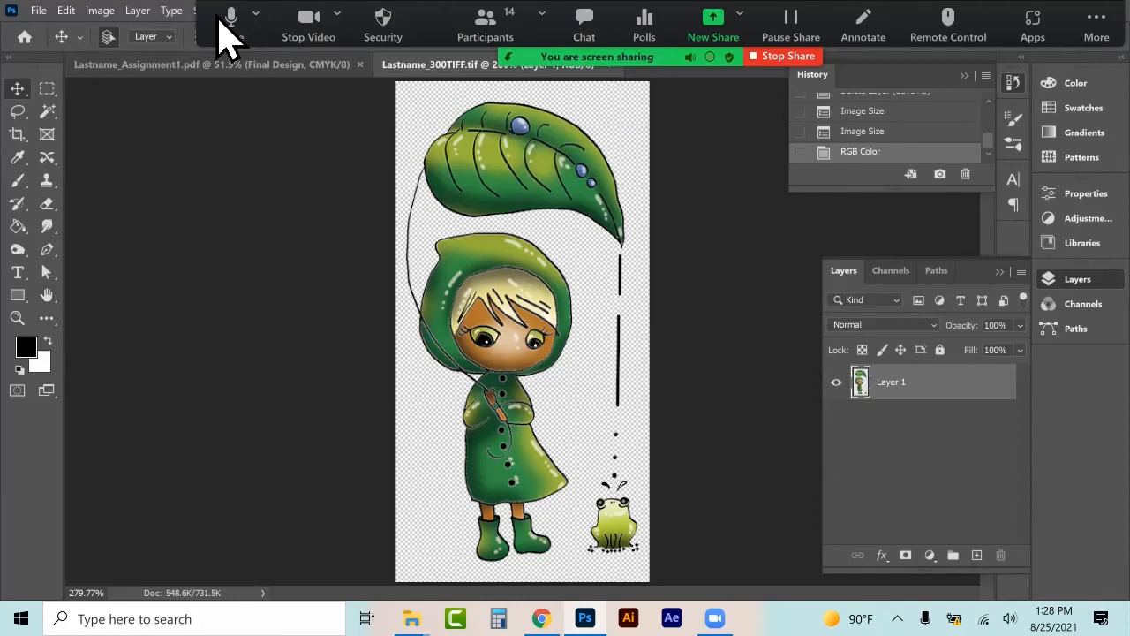
Resize the RGB image proportionally to a height of 480 pixels.
left_click(103, 12)
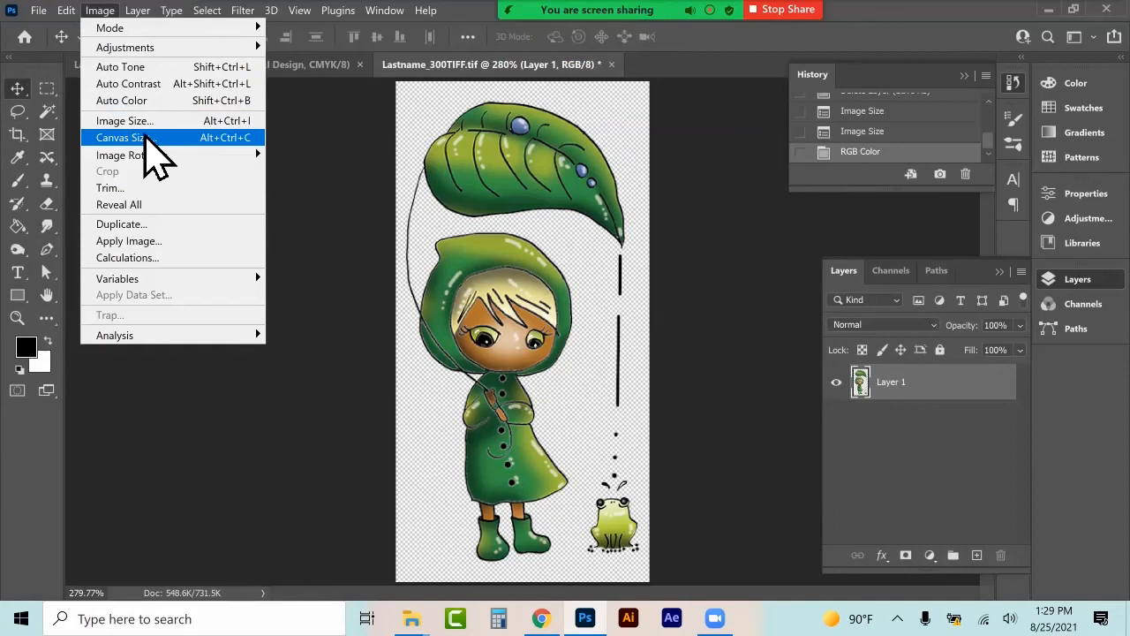
left_click(137, 122)
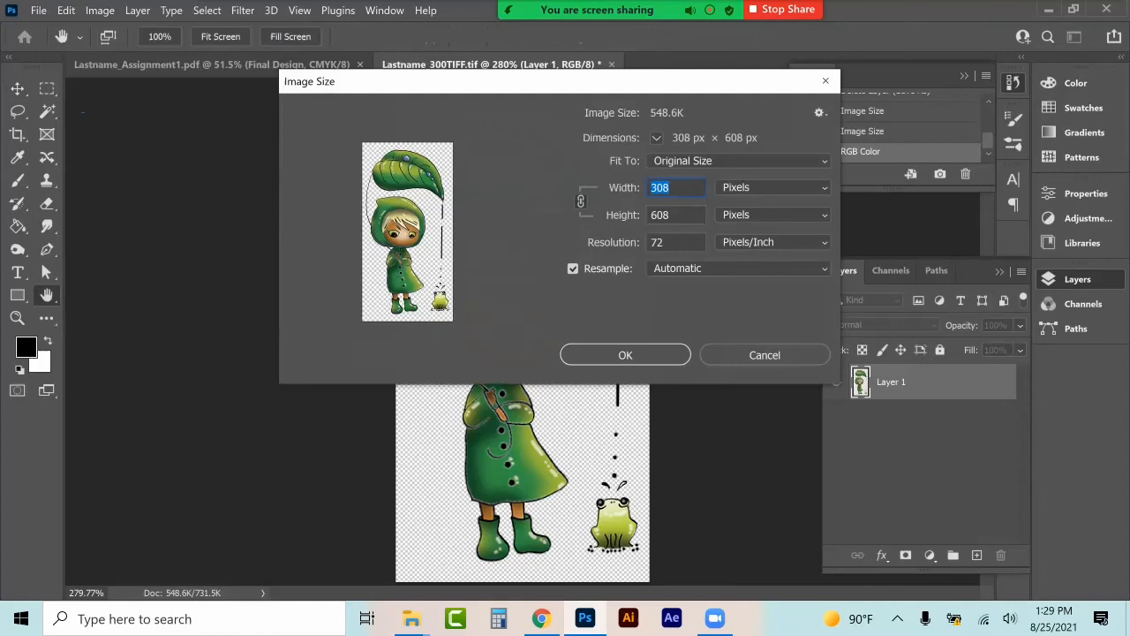
key("Tab")
type("480")
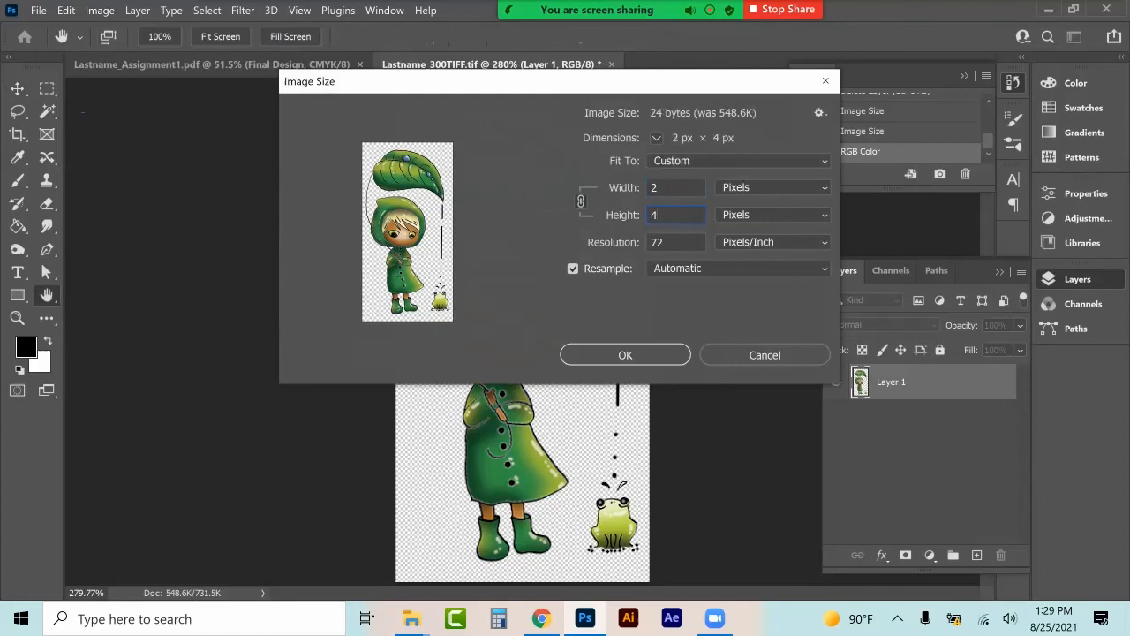
key("Return")
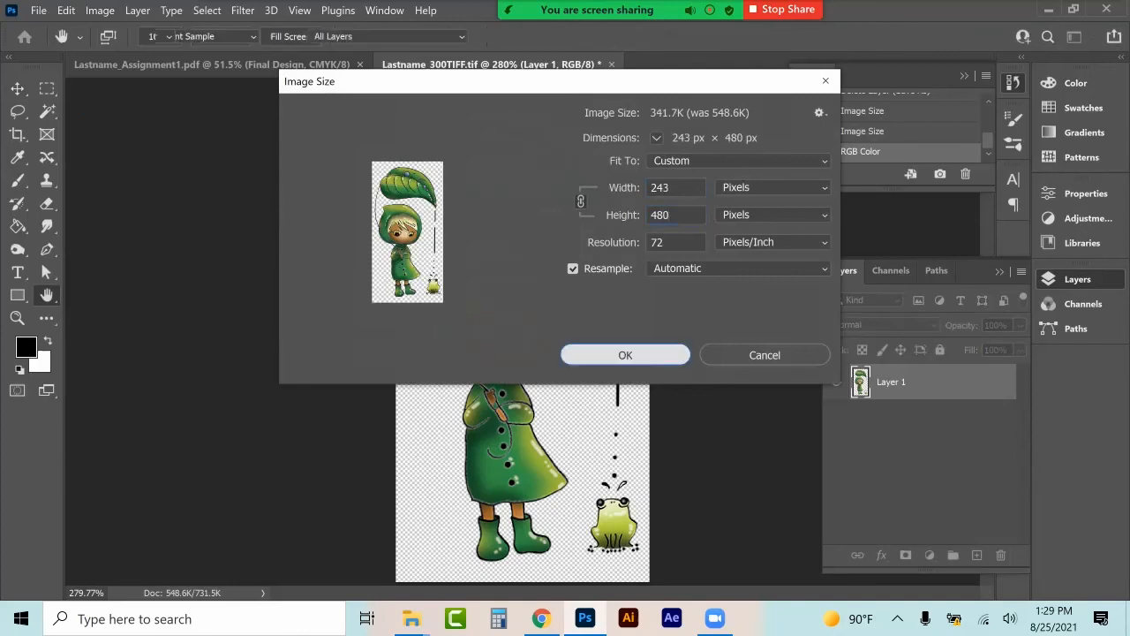
Extend the canvas to a width of 720 pixels, keeping the artwork centered.
left_click(100, 11)
left_click(128, 139)
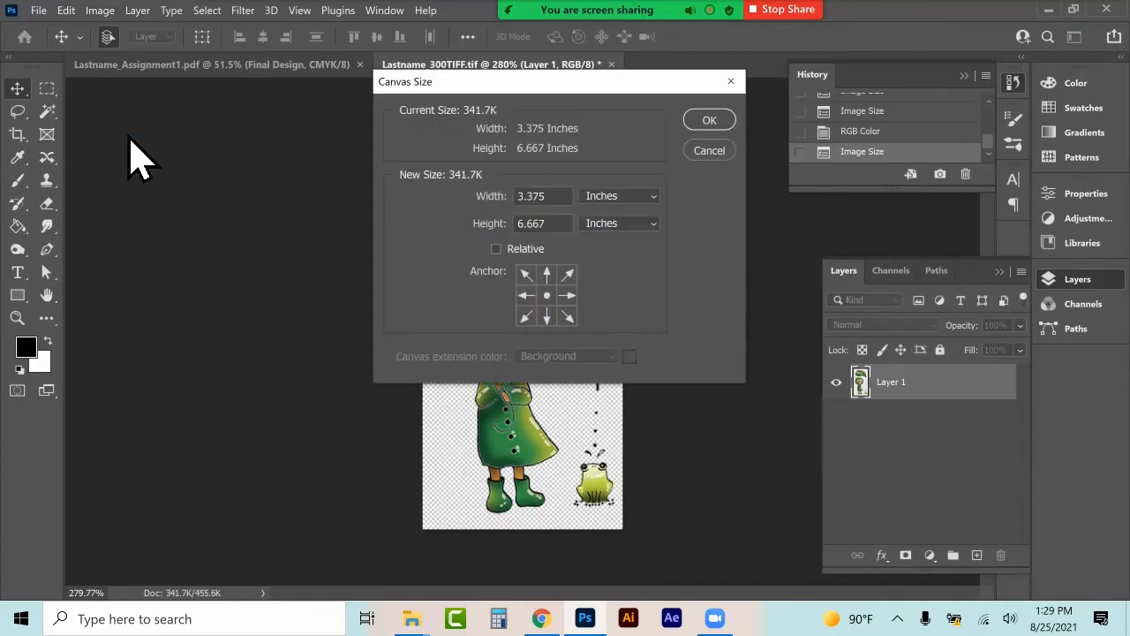
left_click(620, 196)
left_click(607, 226)
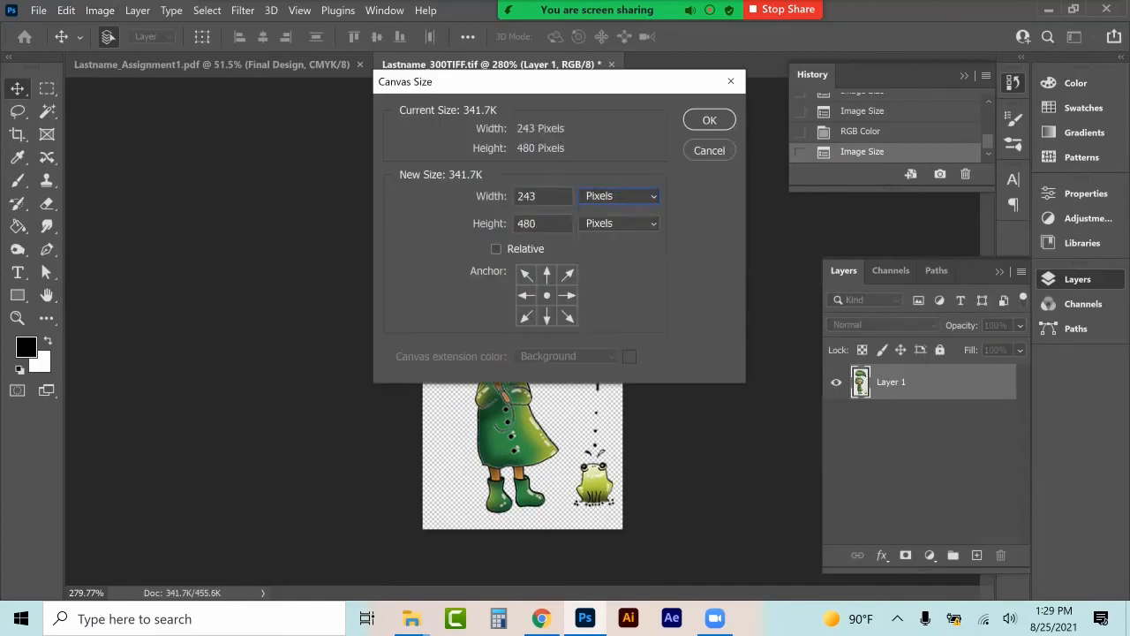
double_click(526, 196)
type("720")
left_click(709, 120)
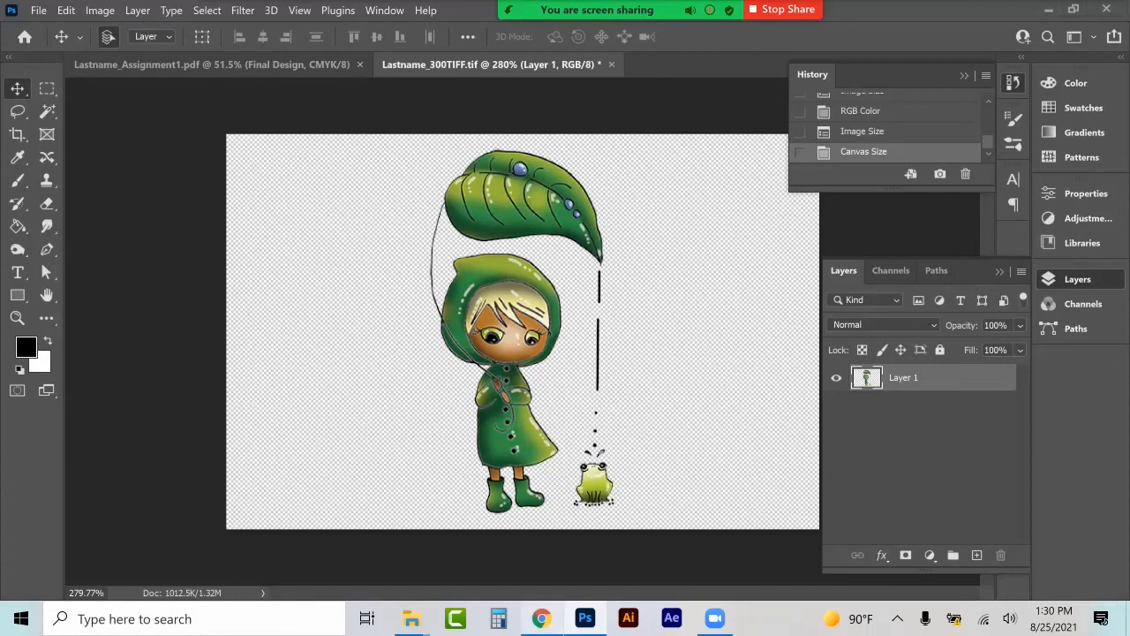
Switch to Chrome to check the file size limit for the 72 dpi RGB JPG, and return to Photoshop.
left_click(541, 617)
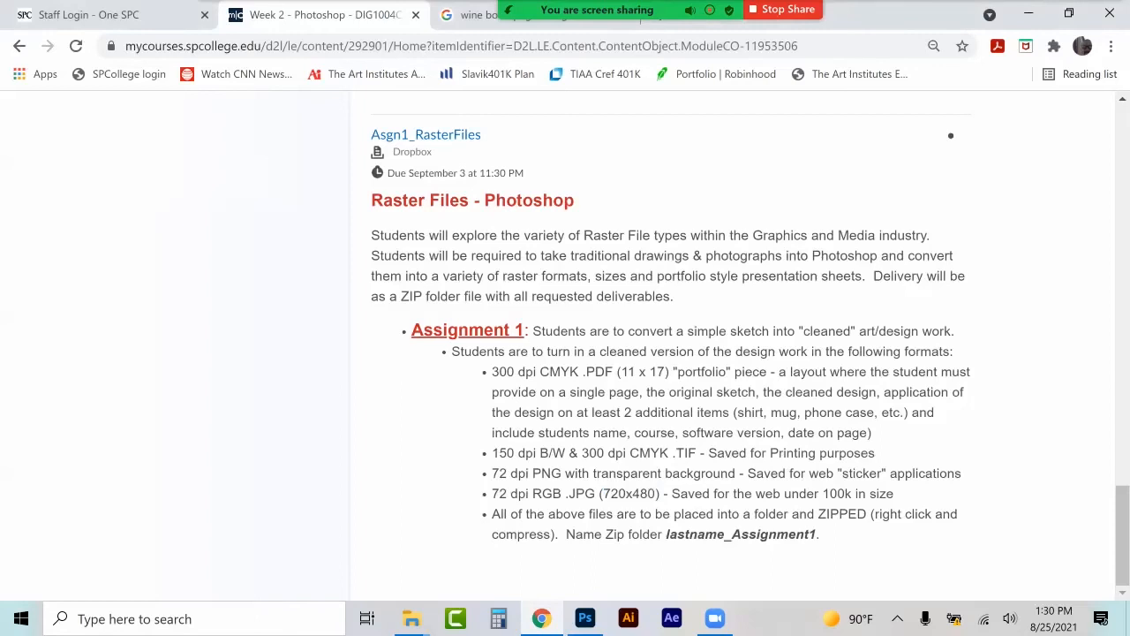
left_click_drag(702, 493, 894, 493)
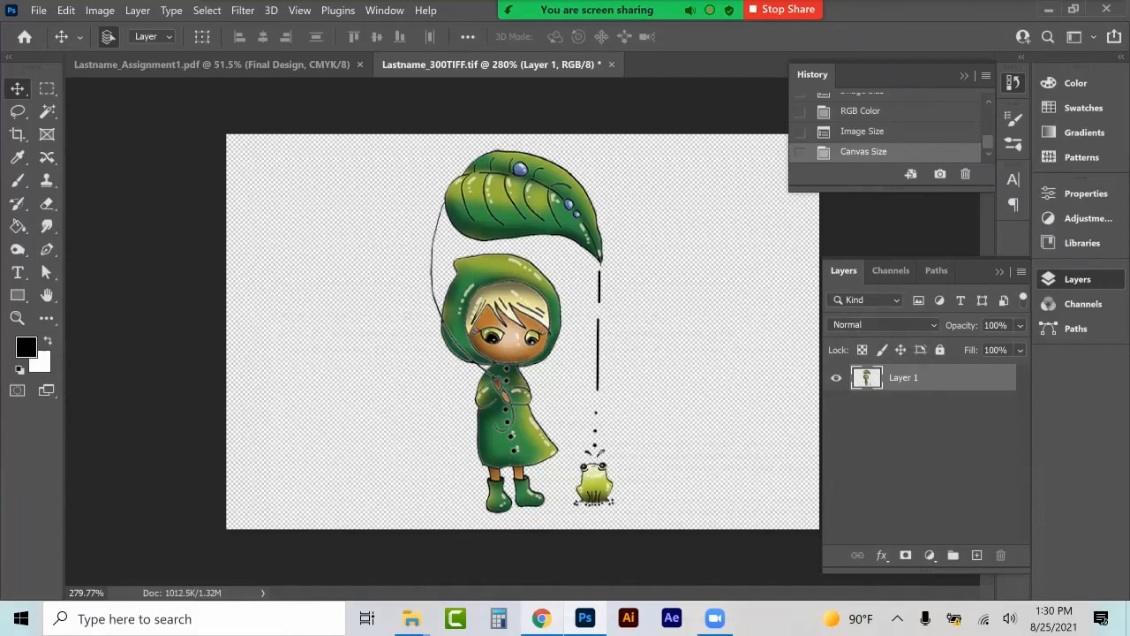
left_click(585, 618)
Start a Save for Web (Legacy) export of the 720x480 image with JPEG as the file format.
left_click(39, 10)
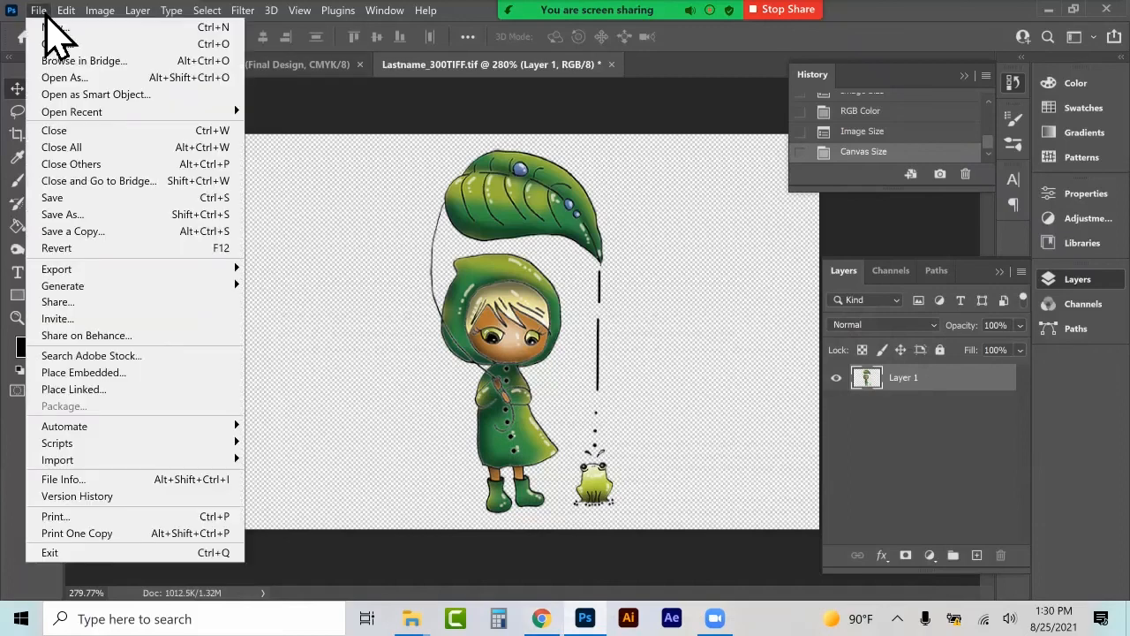
mouse_move(89, 269)
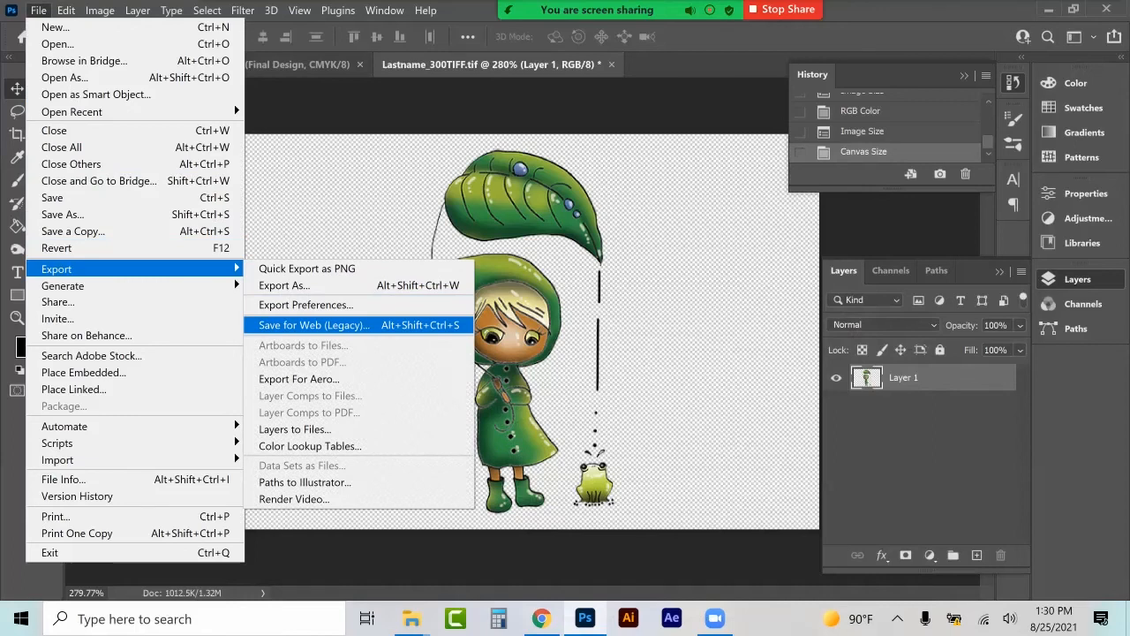
left_click(313, 325)
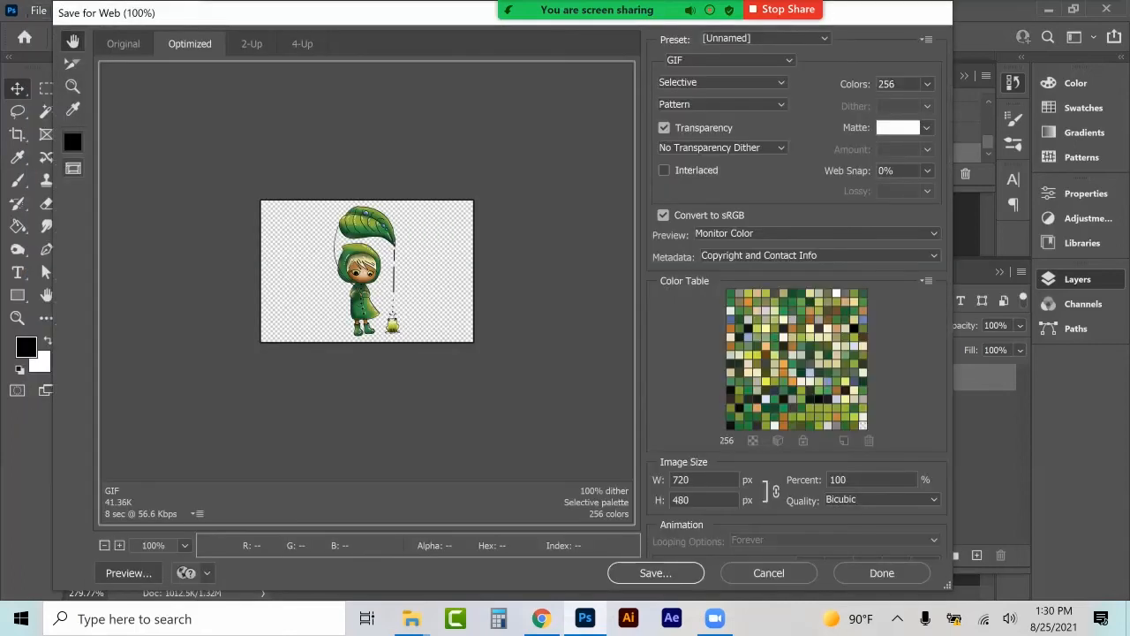
left_click(728, 60)
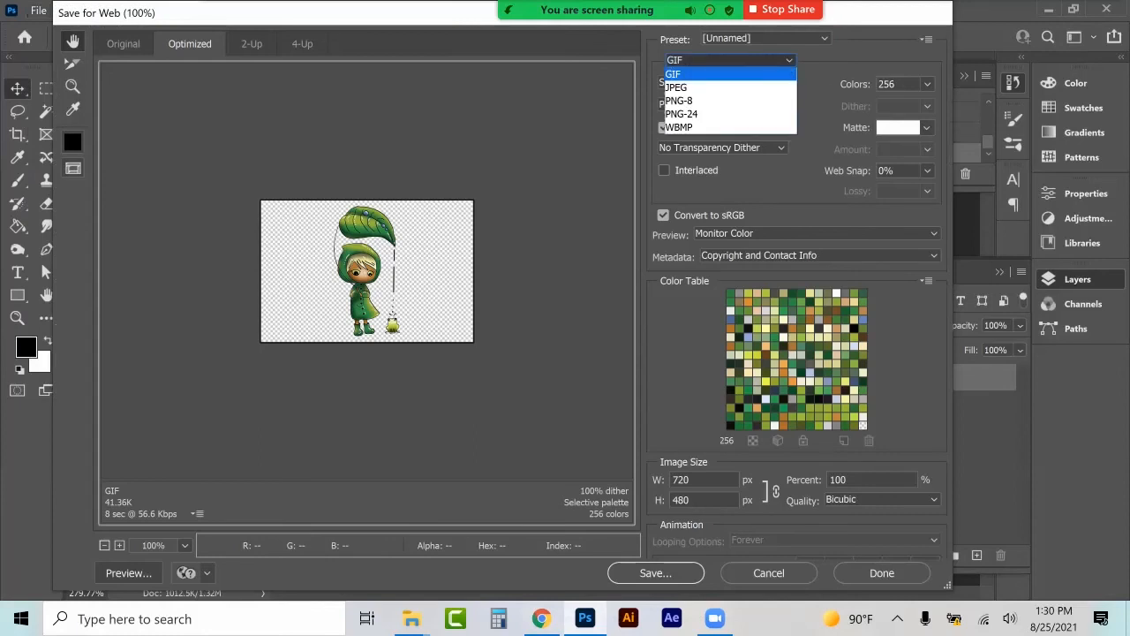
left_click(678, 87)
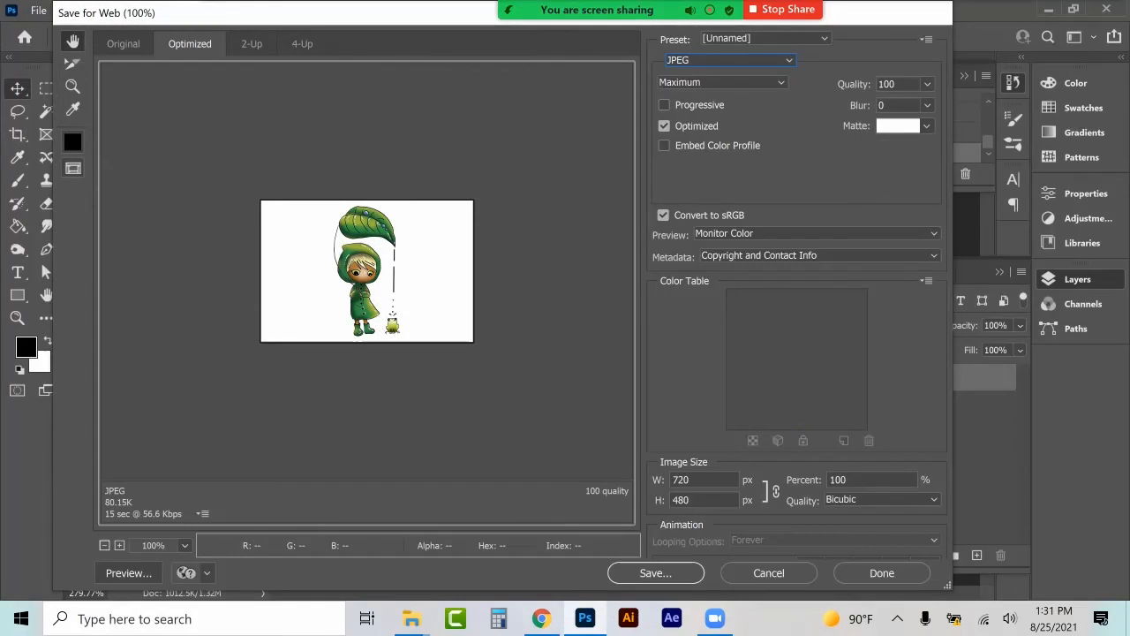
Try a JPEG quality of 79 to compare the file size, and restore the quality to 100.
left_click(926, 85)
left_click_drag(929, 107, 910, 107)
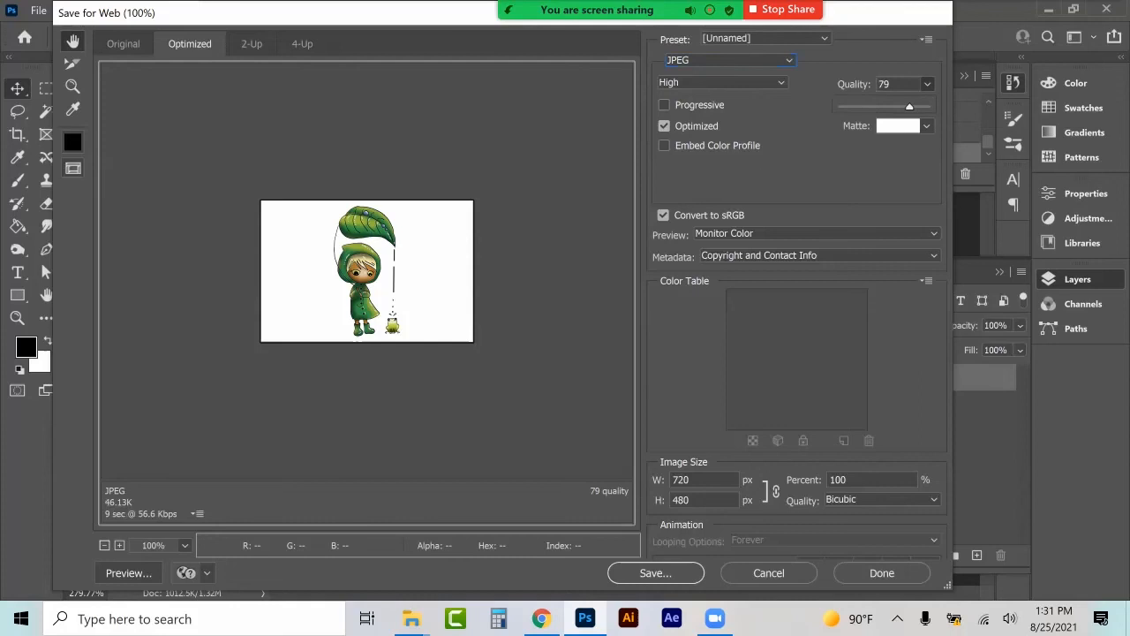
left_click(927, 85)
left_click(927, 85)
left_click_drag(910, 106, 929, 107)
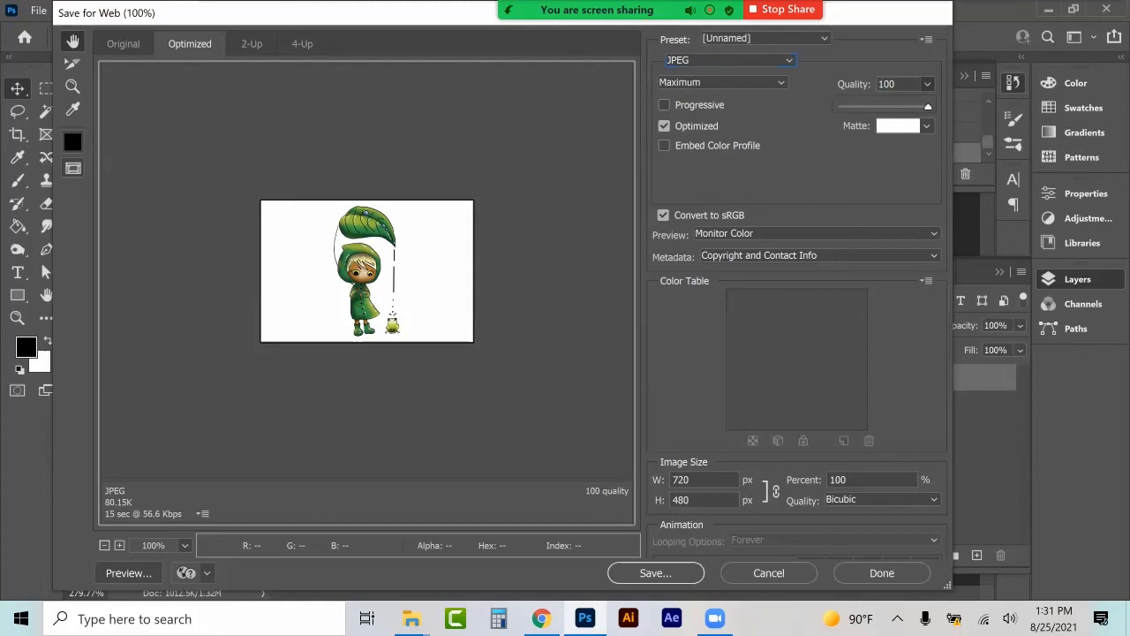
Save the optimized JPEG as Lastname_4Web in the Lastname_Assignment1 folder within Assignment 1_Photoshop.
left_click(655, 573)
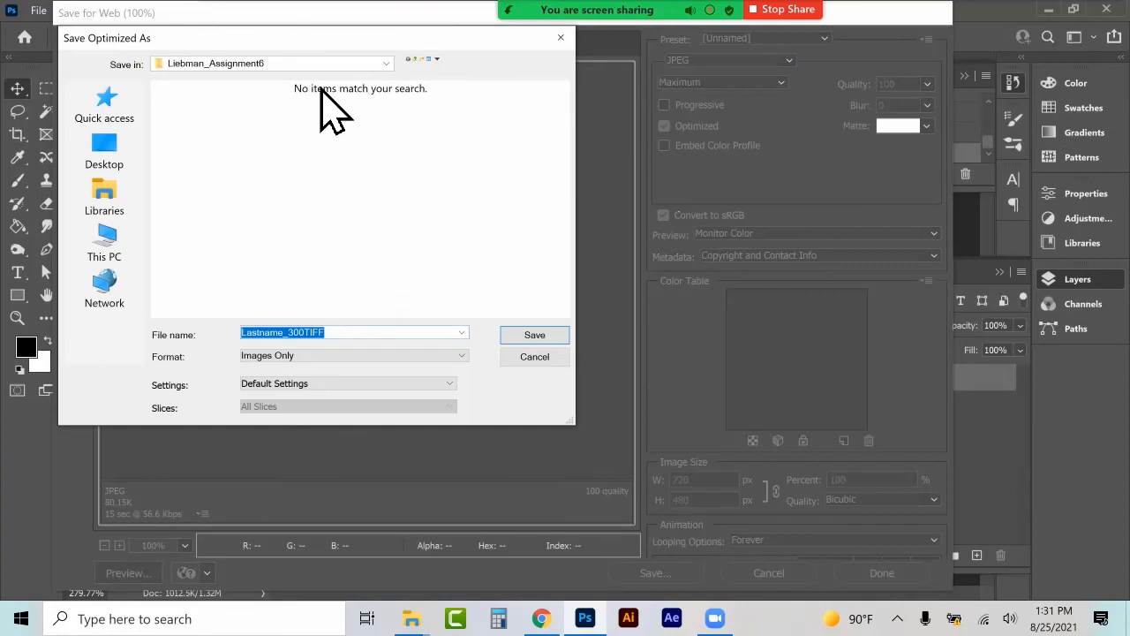
left_click(267, 67)
left_click(254, 135)
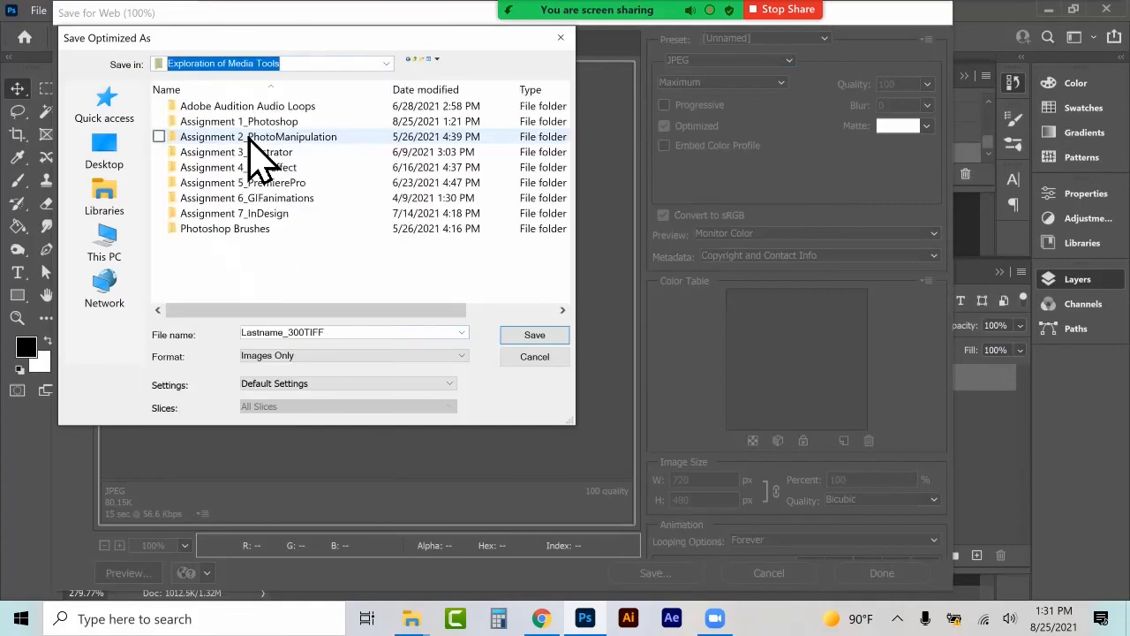
double_click(254, 128)
double_click(267, 142)
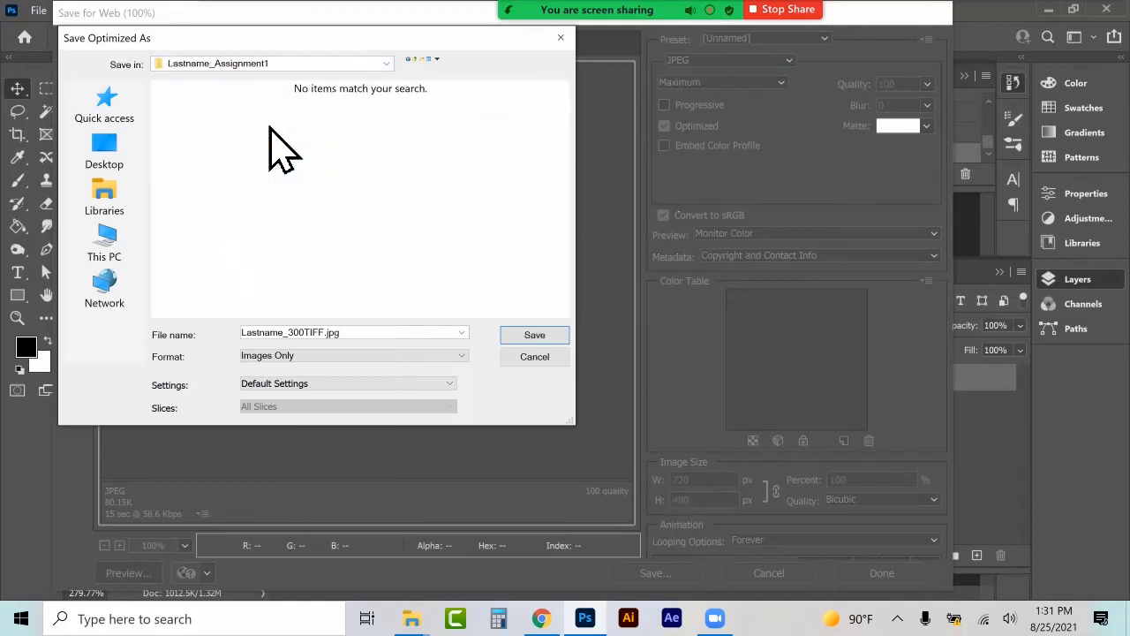
left_click_drag(343, 333, 288, 333)
type("4Web")
key("Return")
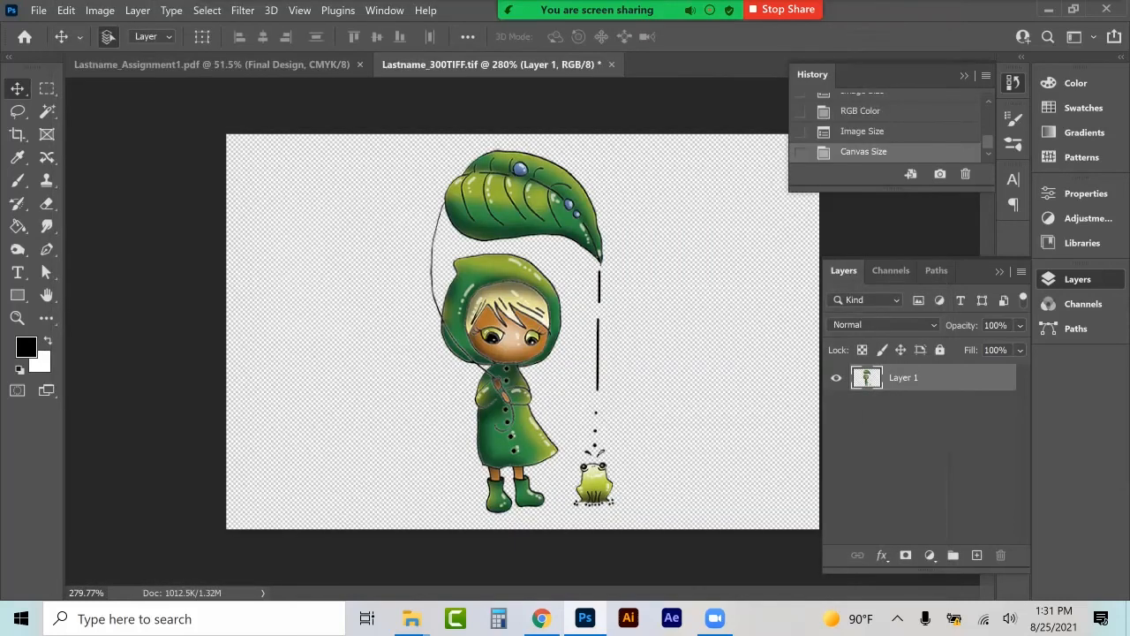
Check the ZIP folder requirement on the course page in Chrome, and open the Lastname_Assignment1 folder in File Explorer.
left_click(542, 617)
left_click_drag(494, 514, 821, 534)
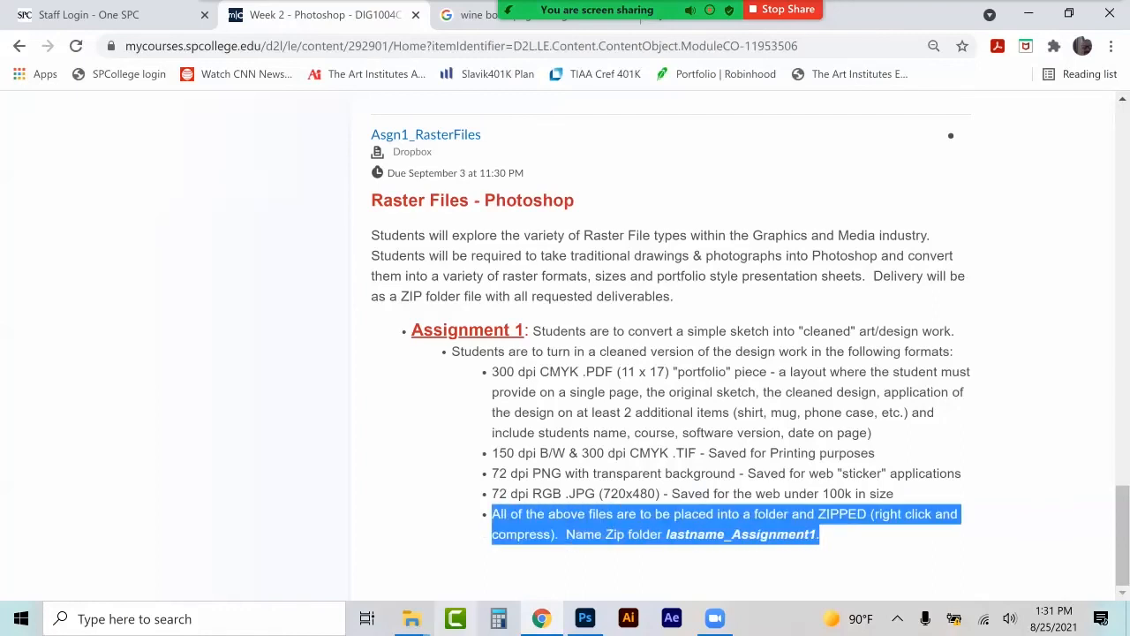
left_click(411, 618)
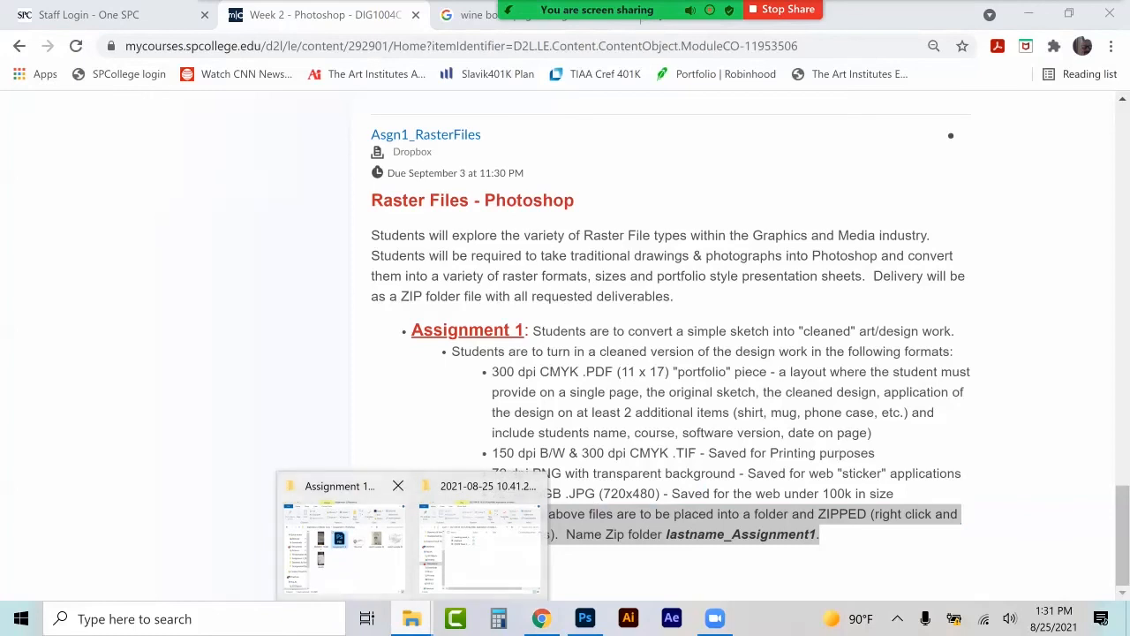
left_click(342, 541)
left_click(231, 276)
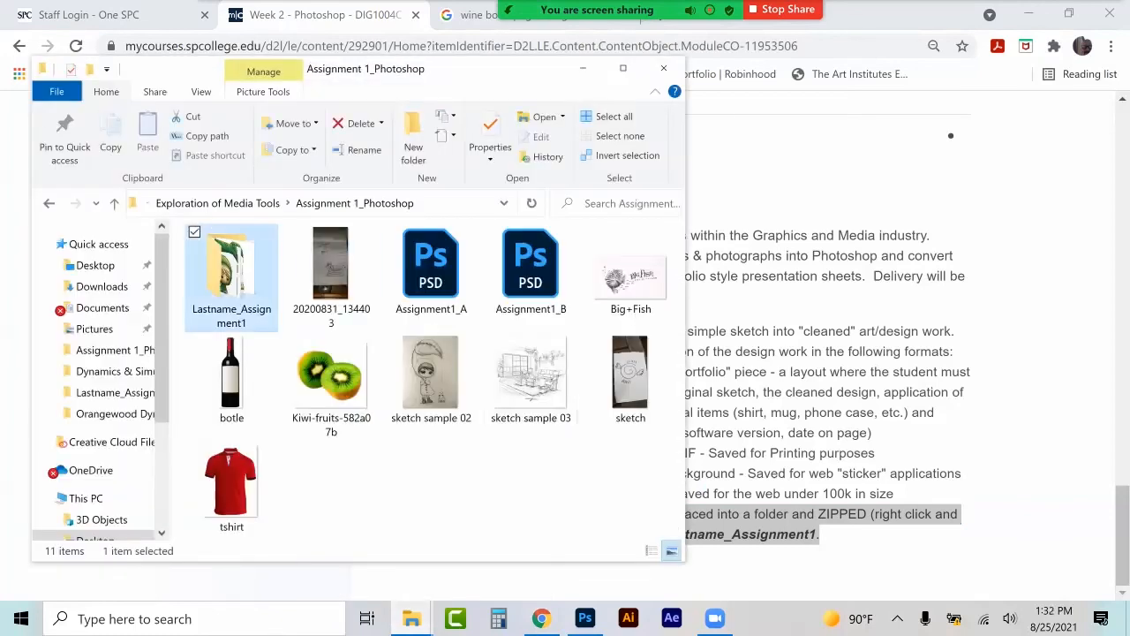
double_click(231, 275)
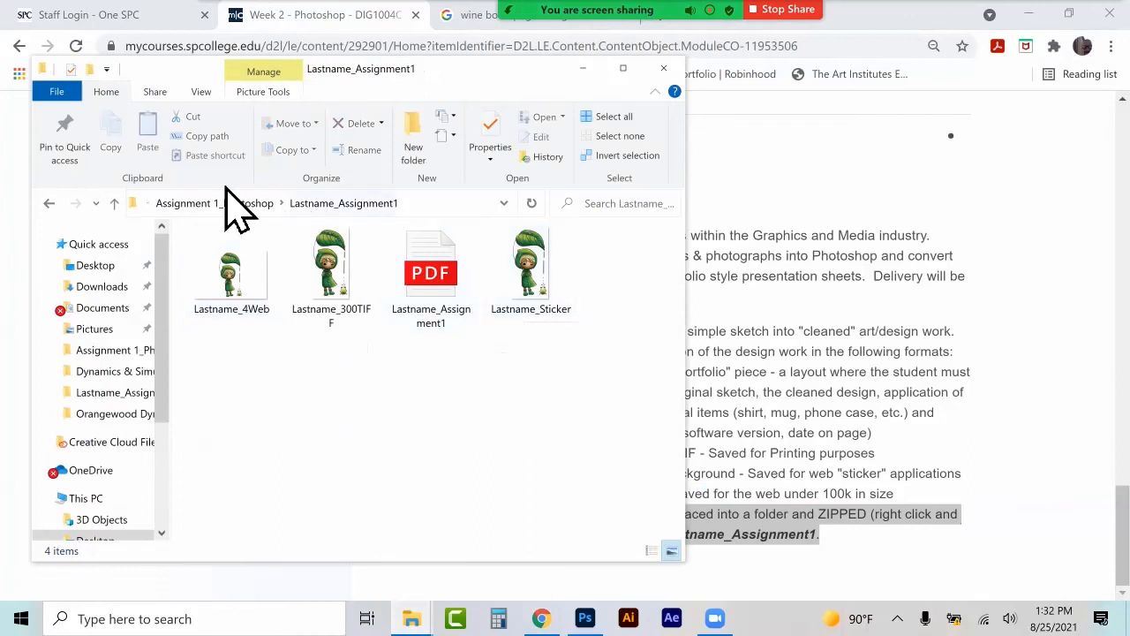
Review the exported web JPG, 300 dpi TIFF, PDF and sticker PNG files in the Lastname_Assignment1 folder.
left_click(238, 205)
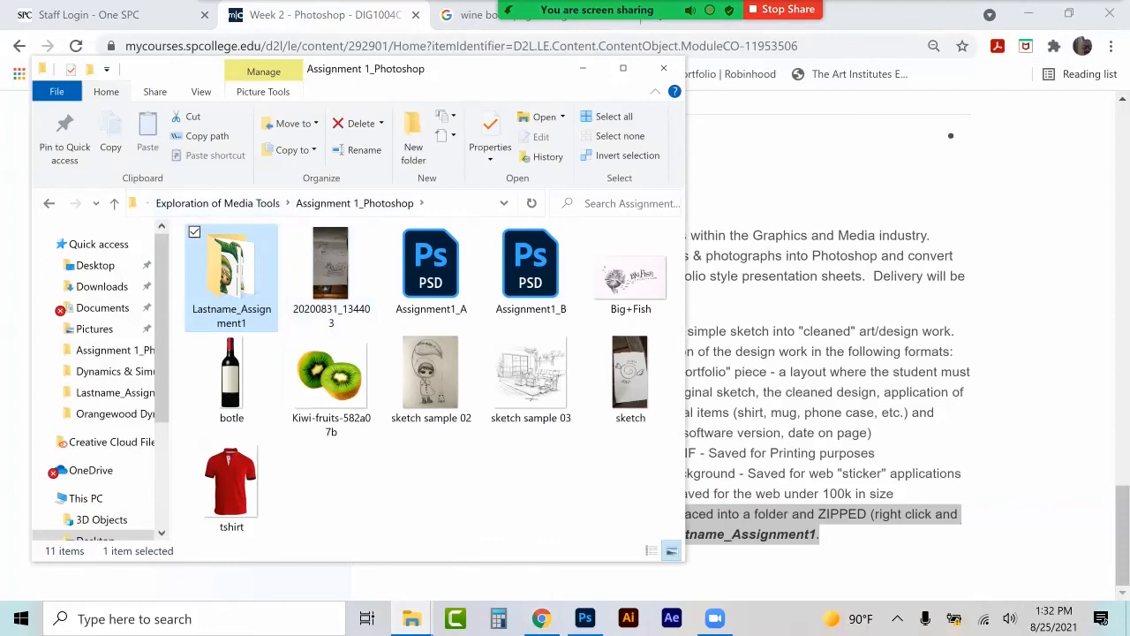
double_click(231, 274)
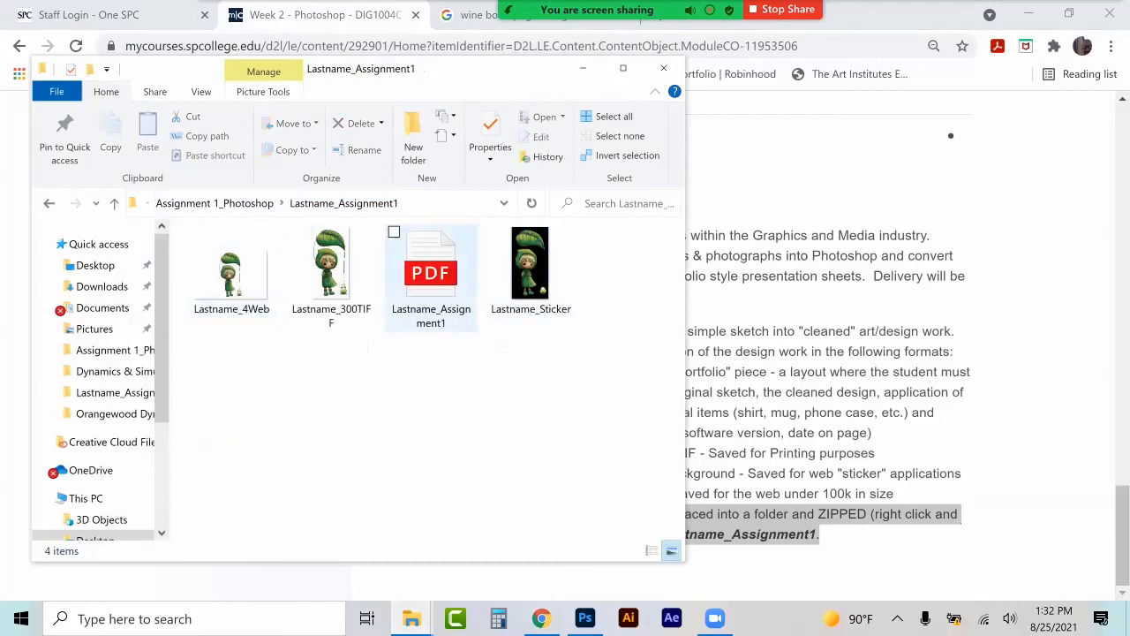
left_click(231, 273)
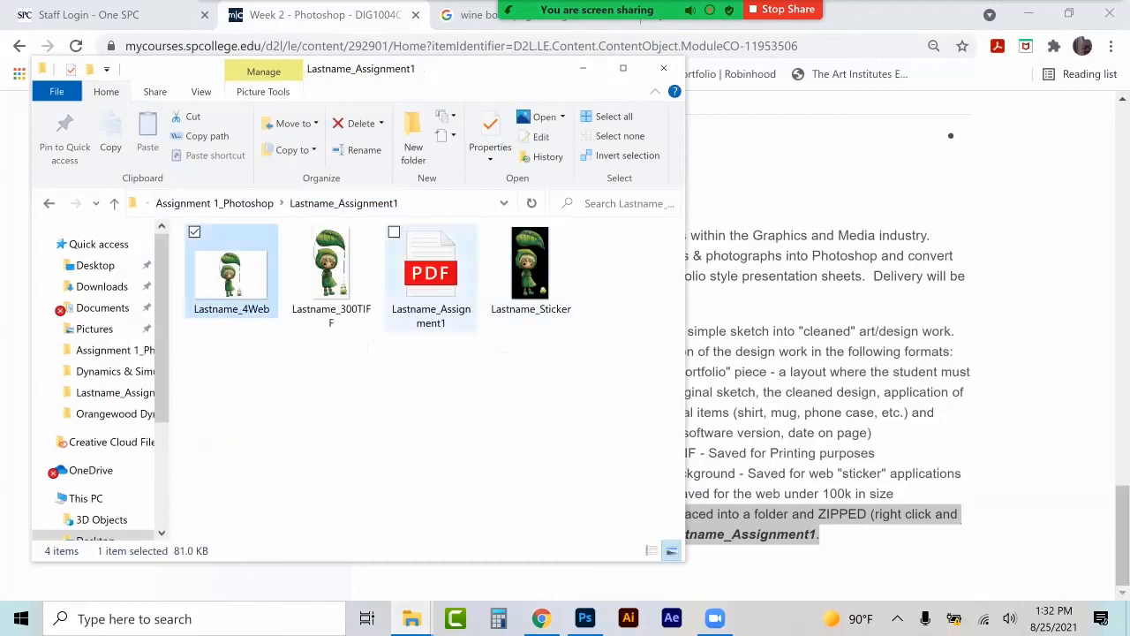
left_click(430, 275)
left_click(331, 273)
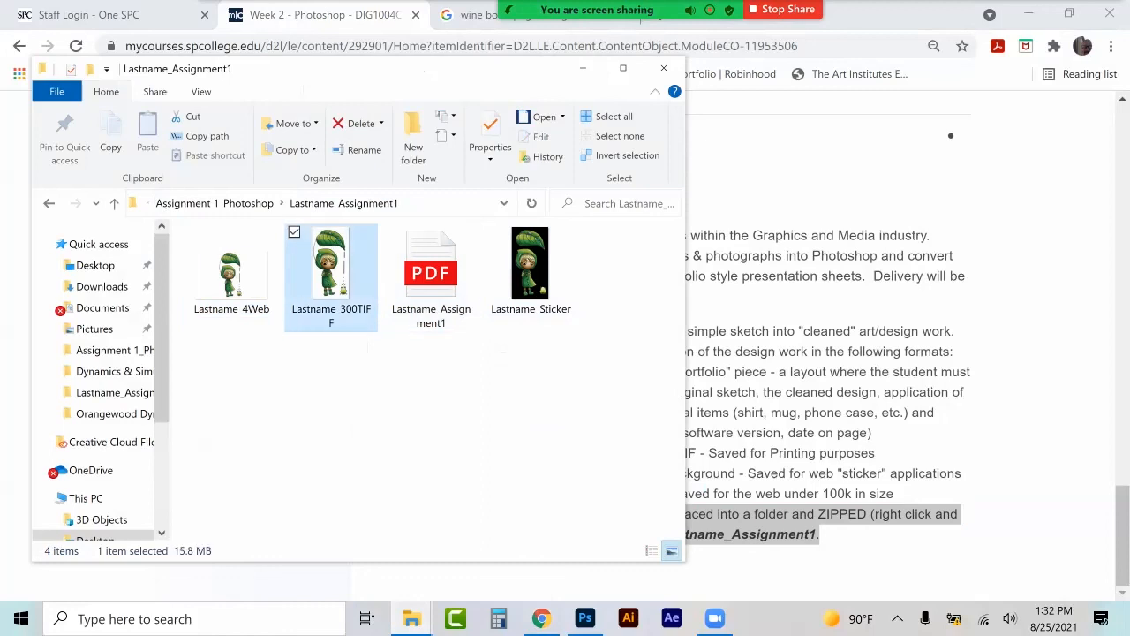
left_click(531, 272)
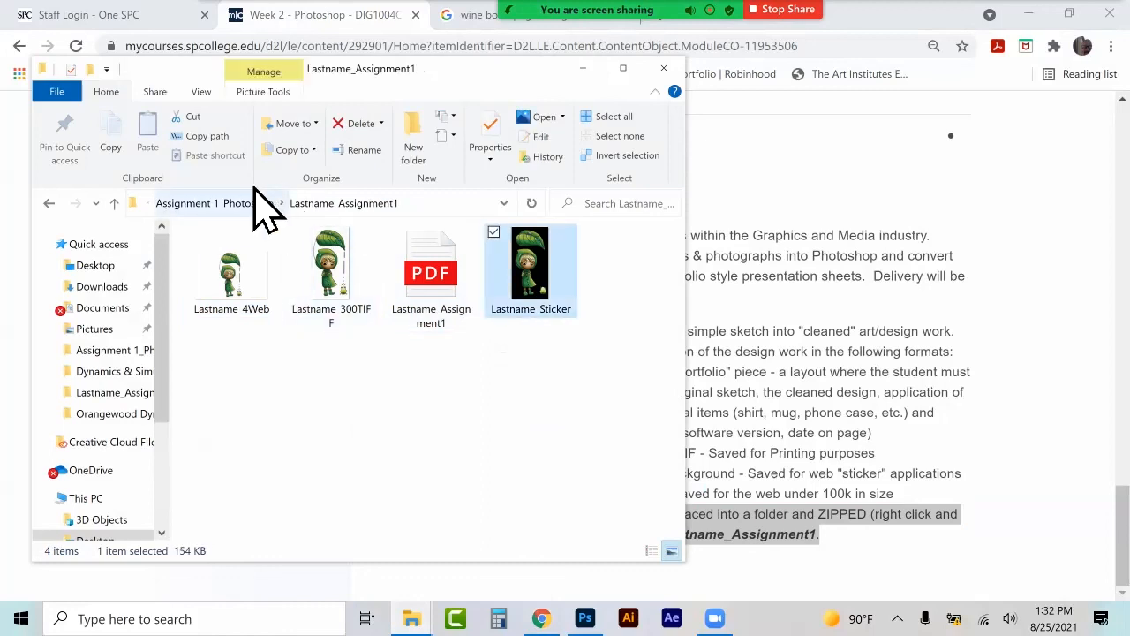
Look through the Assignment 2_PhotoManipulation and Assignment 3_Illustrator folders, including the Lastname_Assignment3 subfolder.
left_click(205, 203)
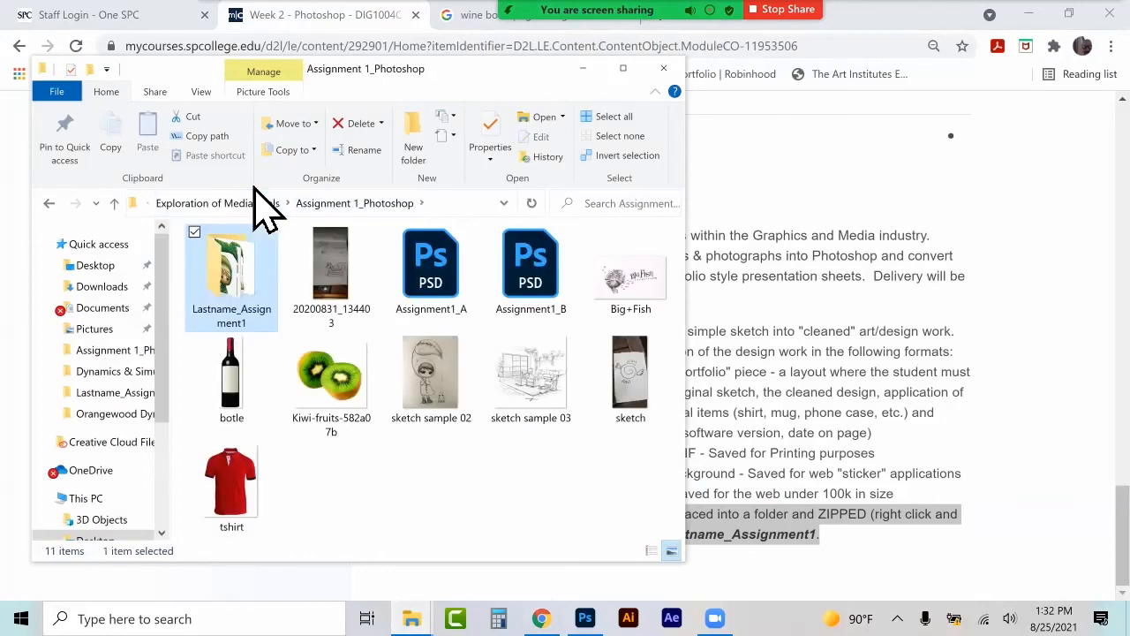
left_click(265, 203)
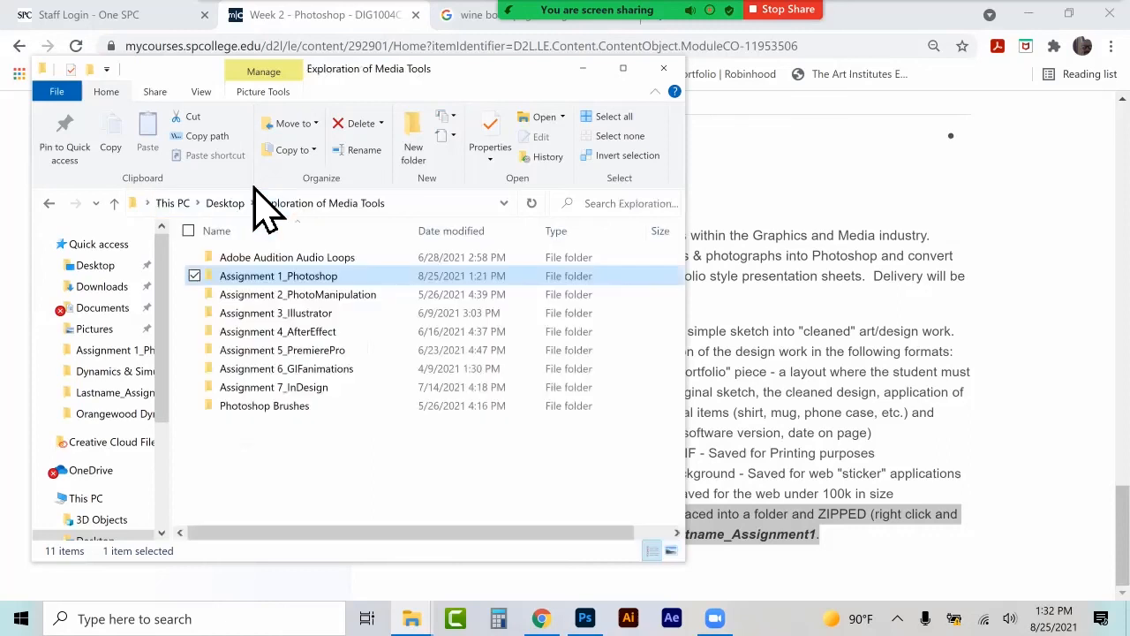
left_click(298, 294)
double_click(298, 294)
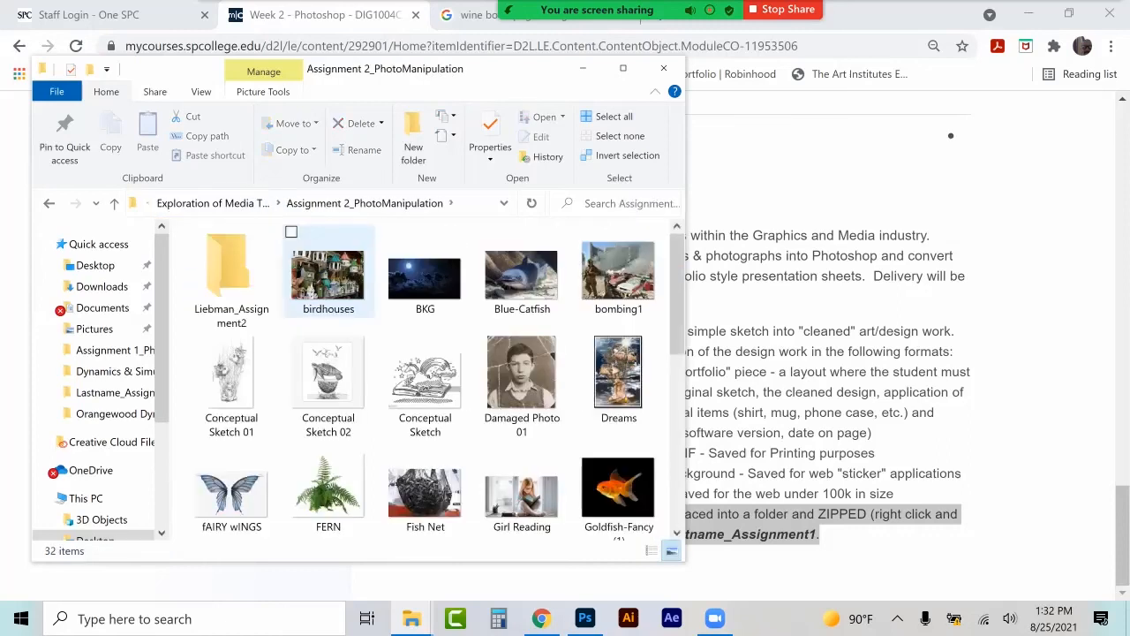
left_click(264, 203)
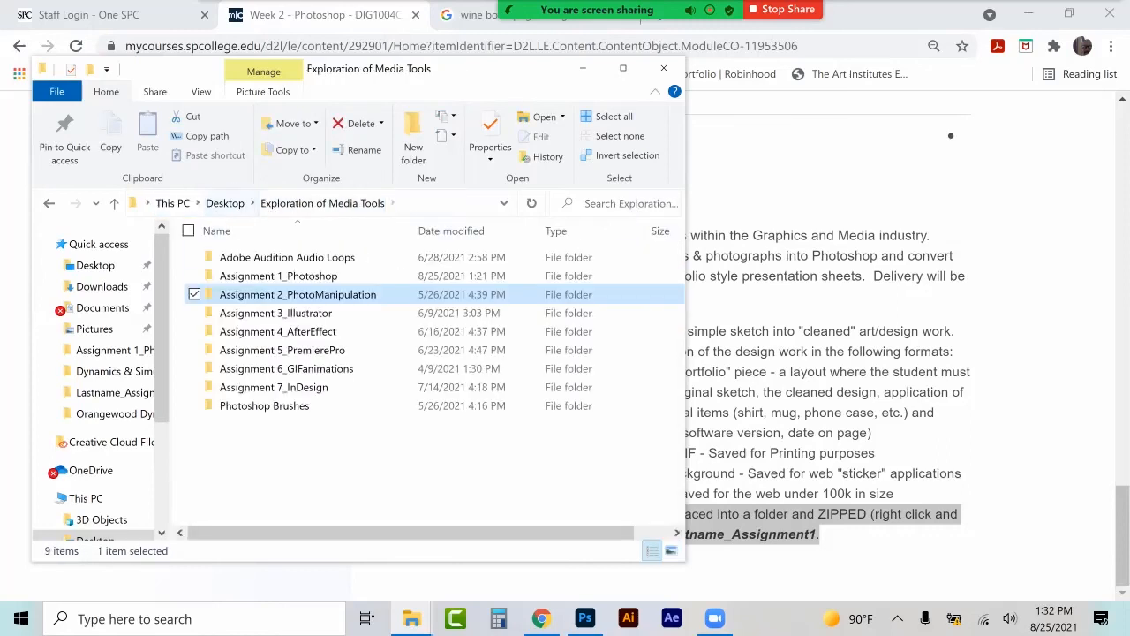
double_click(264, 313)
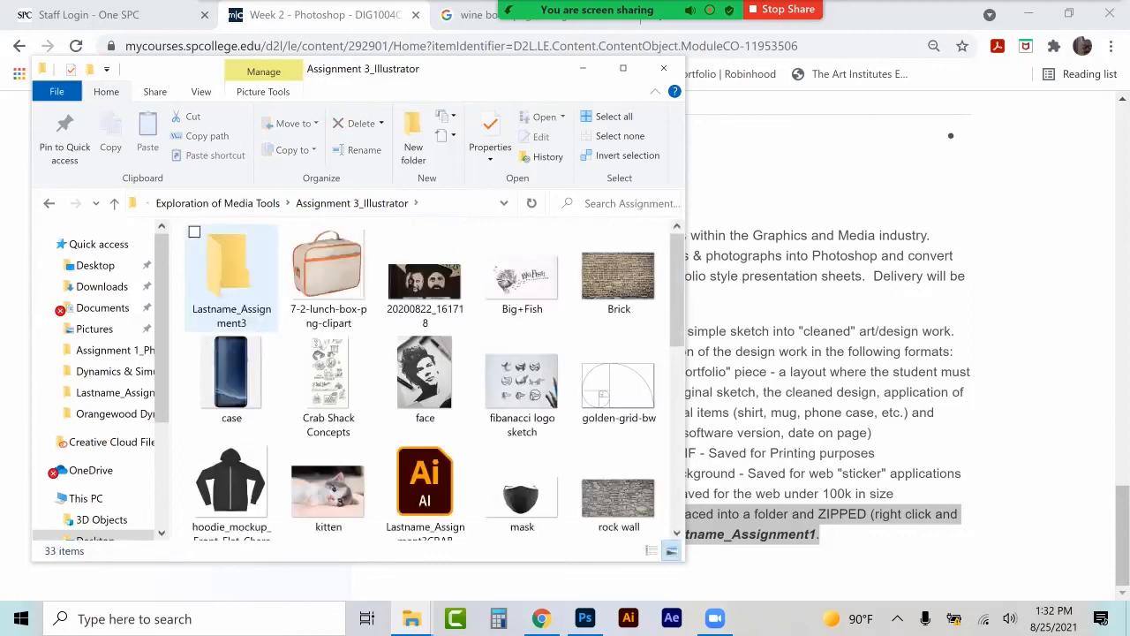
double_click(231, 274)
left_click(305, 203)
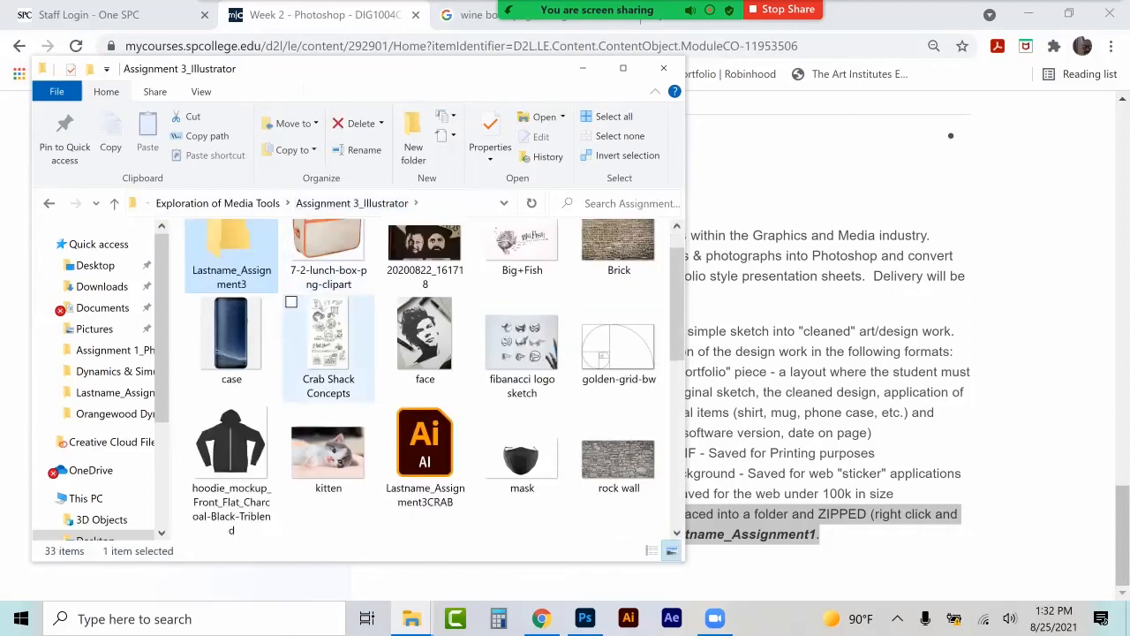
scroll(333, 375, "down", 5)
scroll(331, 370, "up", 5)
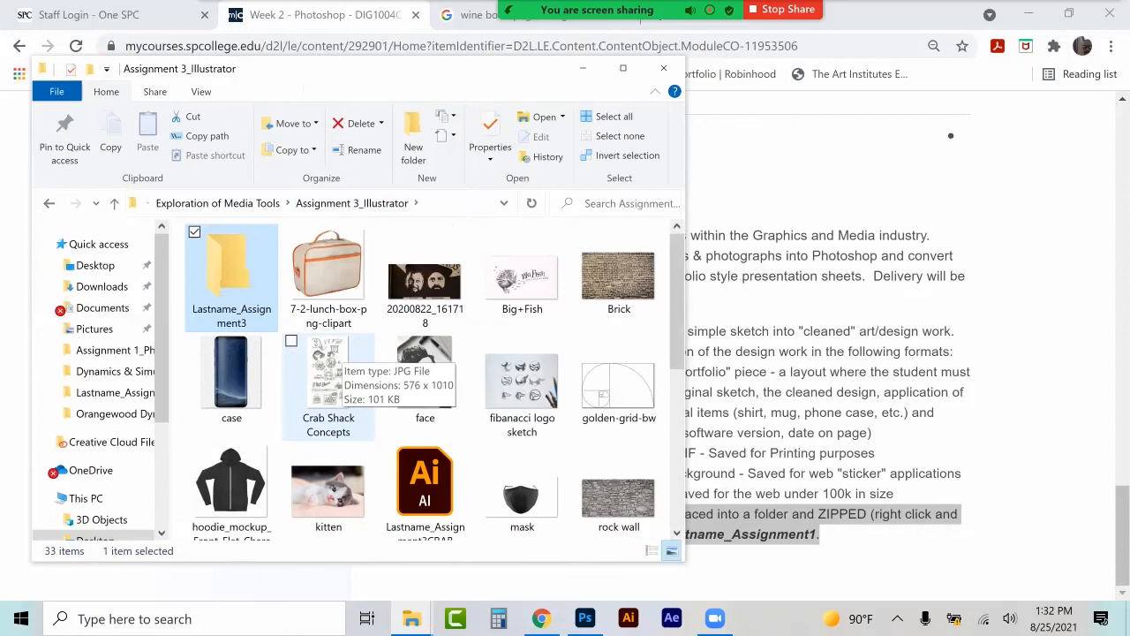
Return to the Lastname_Assignment1 folder inside Assignment 1_Photoshop.
left_click(251, 203)
left_click(278, 275)
double_click(278, 276)
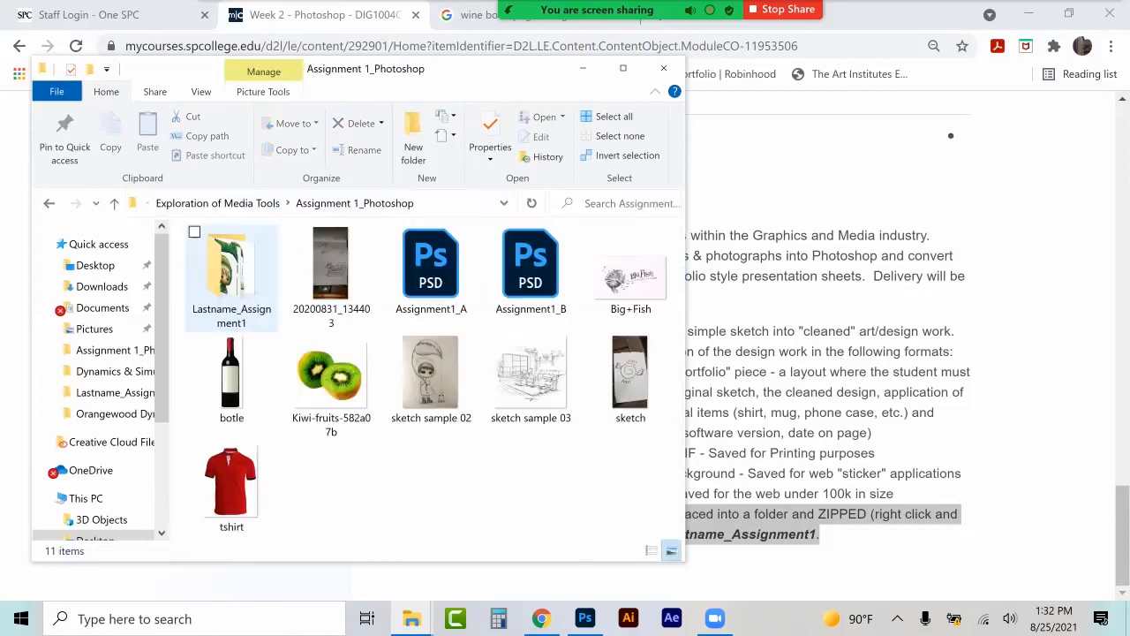
double_click(231, 265)
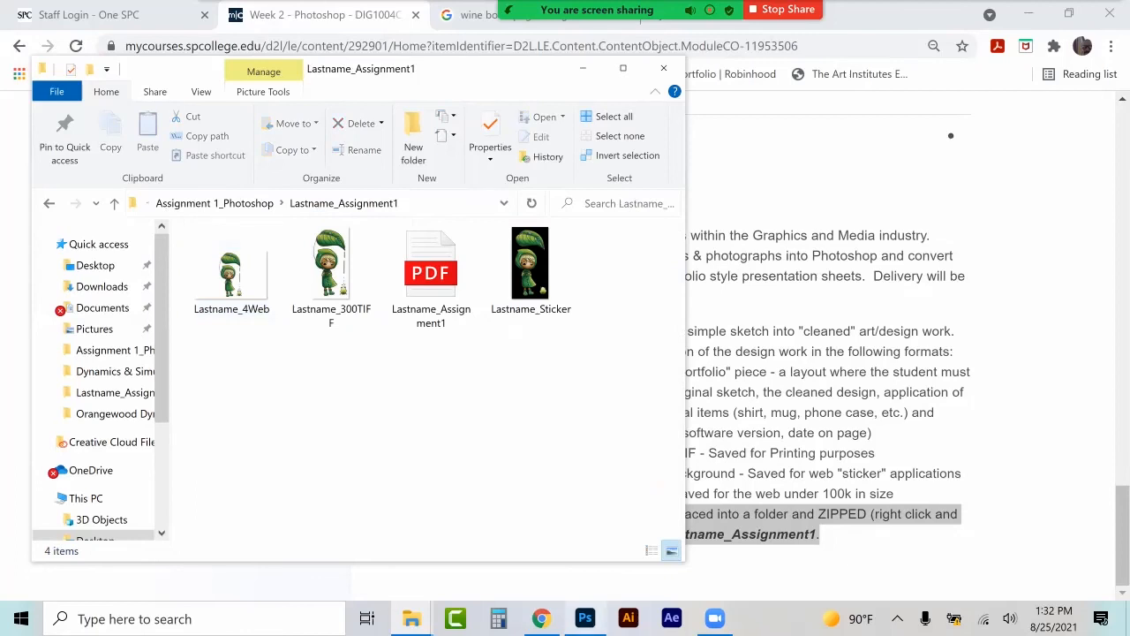
Switch to Photoshop and check the Save As location and file name for the open TIFF without saving.
left_click(585, 618)
left_click(40, 12)
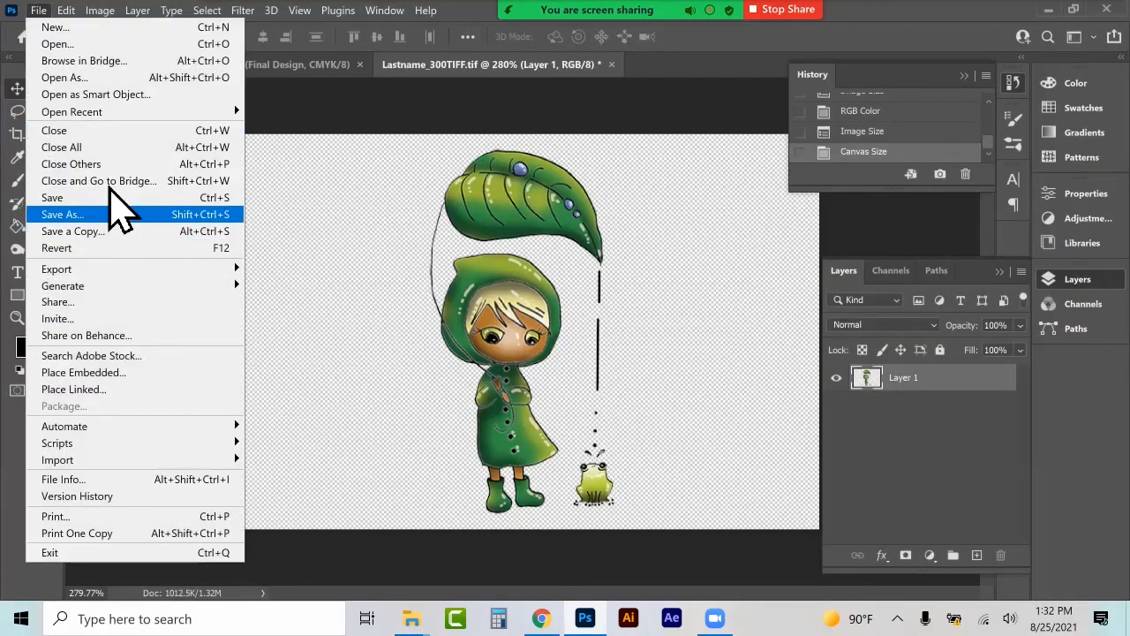
left_click(115, 214)
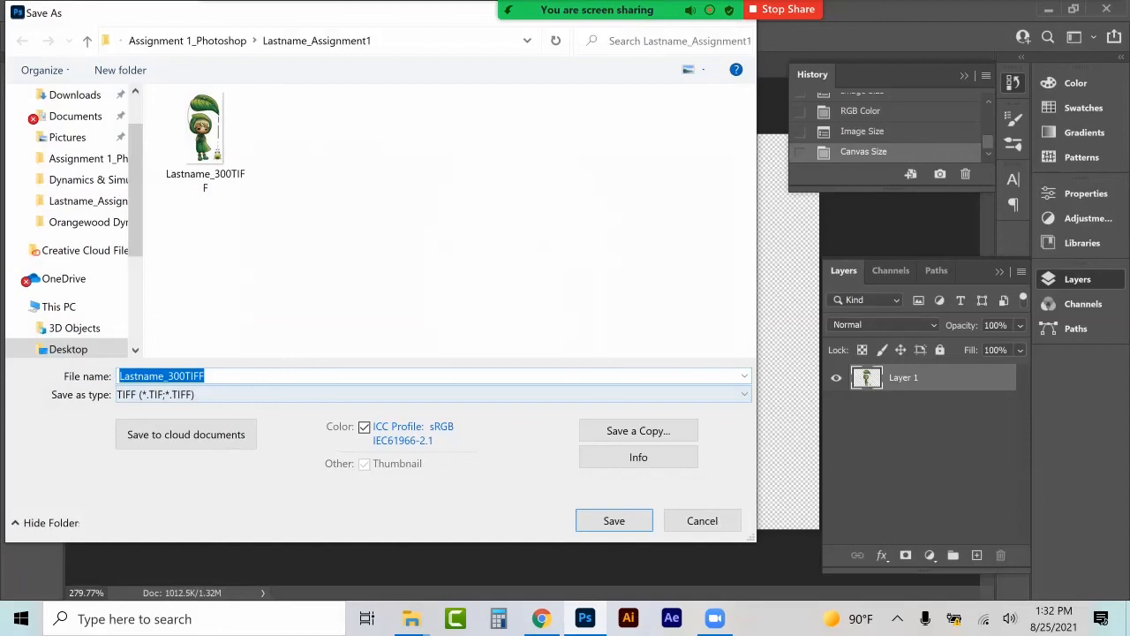
left_click(199, 376)
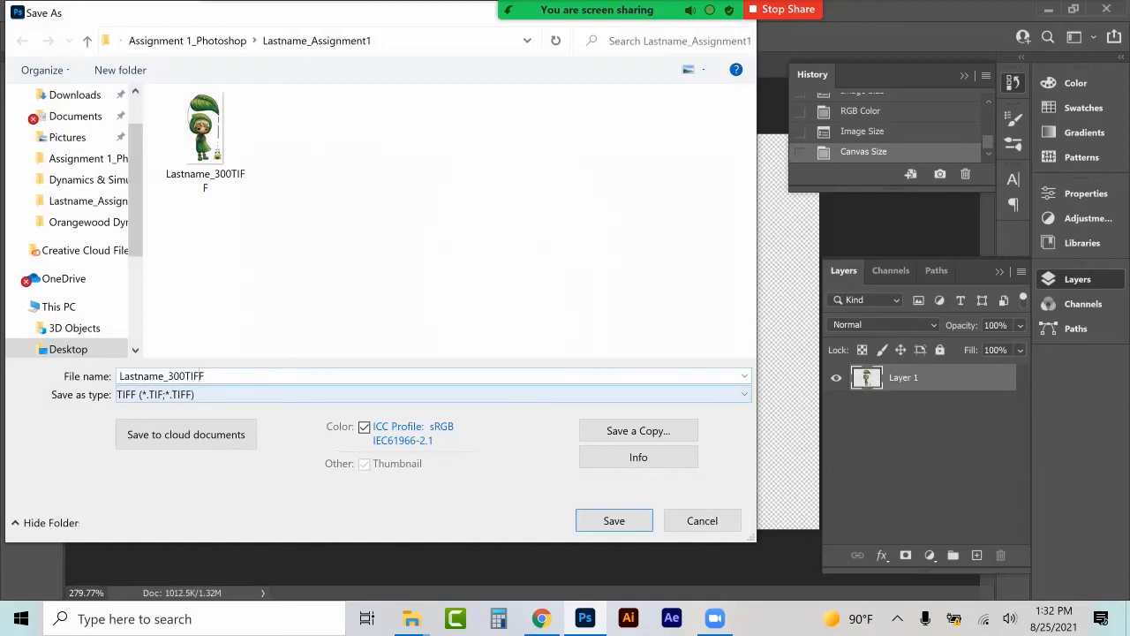
key("Return")
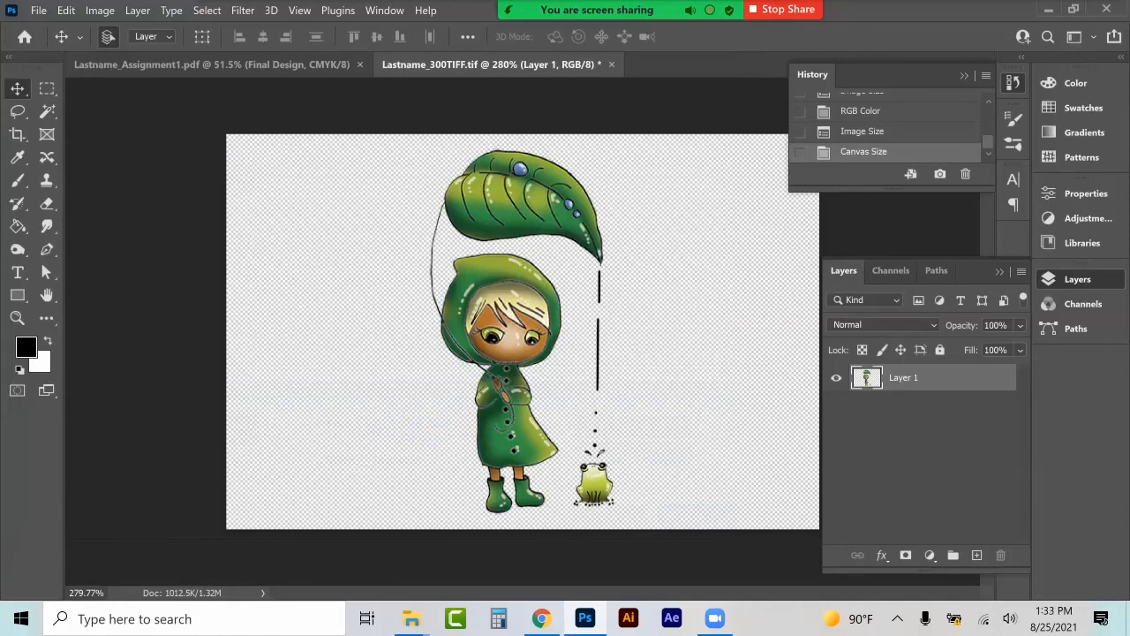
Undo the edits to the Lastname_300TIFF document back to its newly created blank white canvas.
left_click(522, 331)
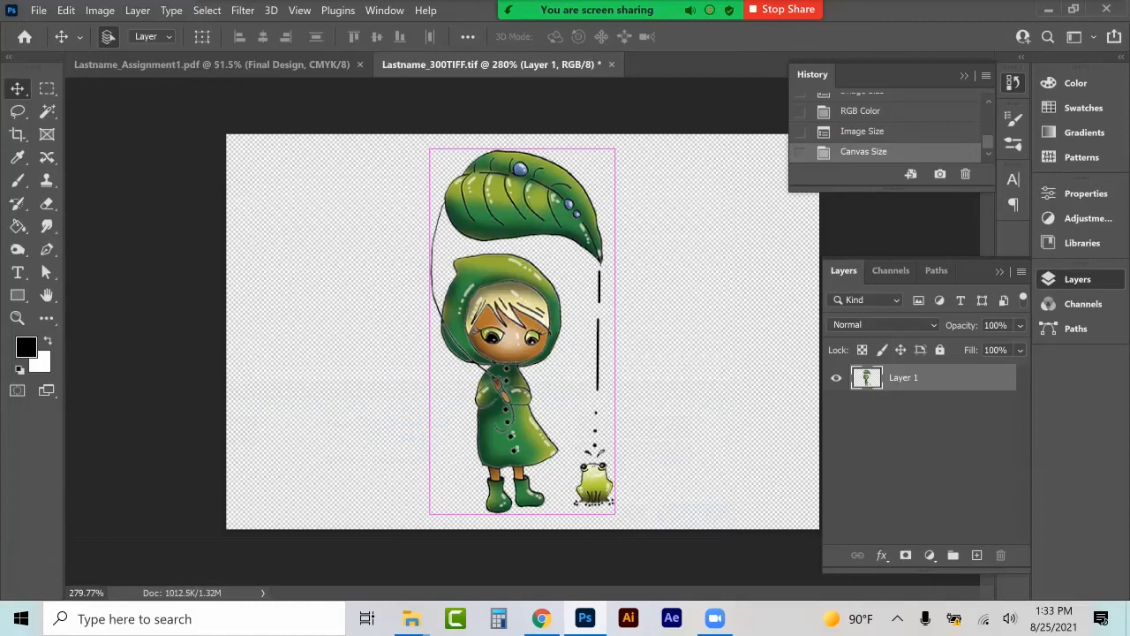
key("ctrl+z")
key("ctrl+z")
key("ctrl+z")
key("ctrl+z")
key("ctrl+z")
key("ctrl+z")
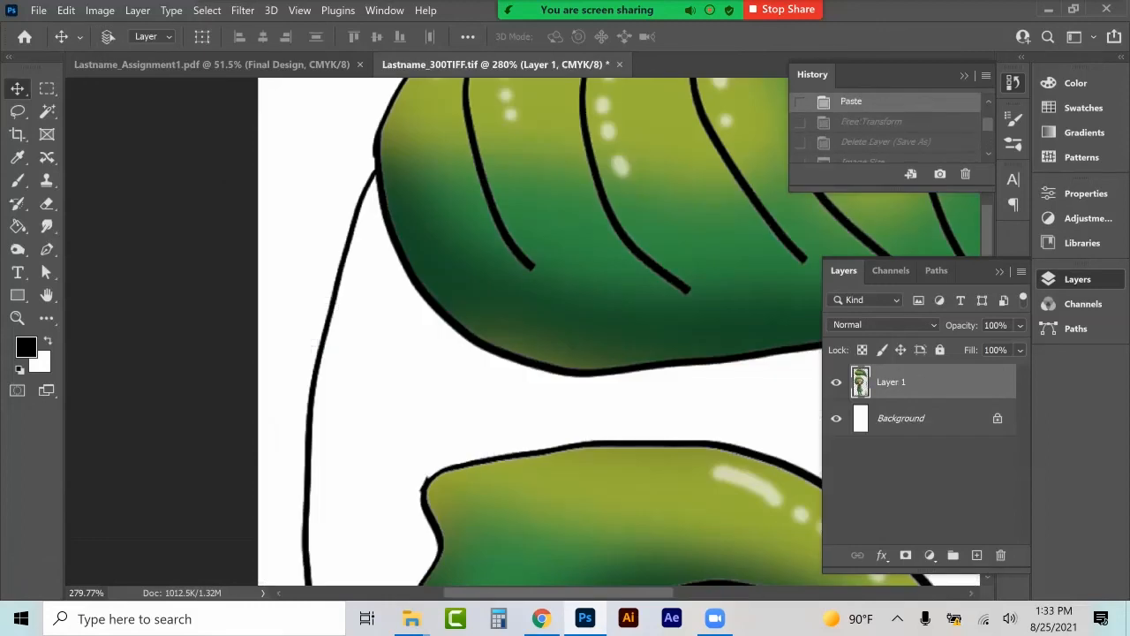
key("ctrl+z")
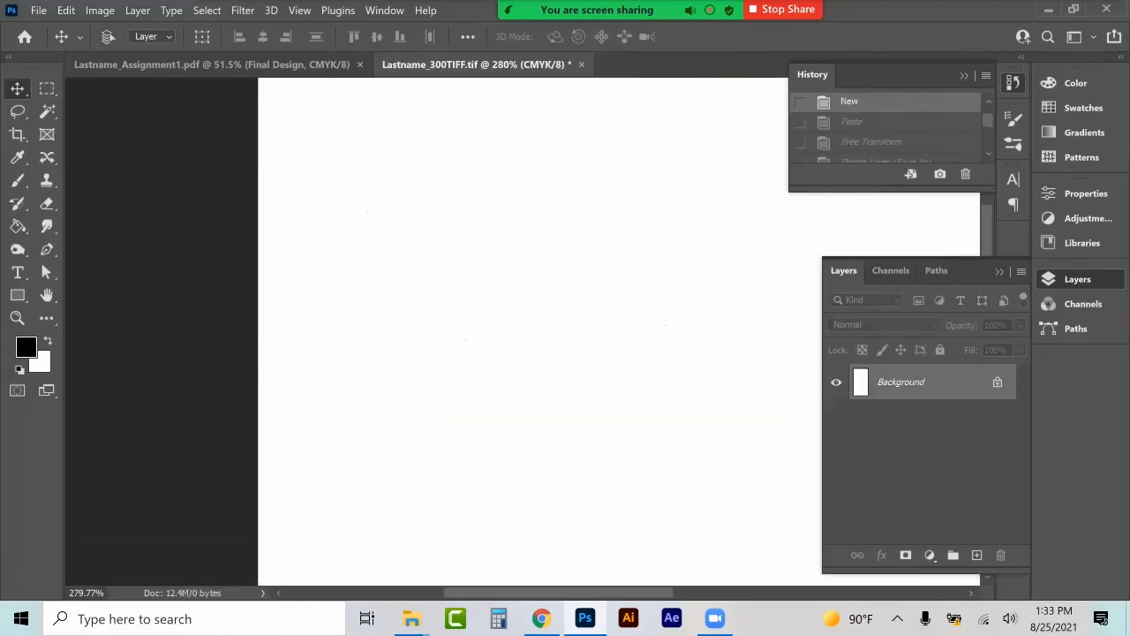
key("ctrl+0")
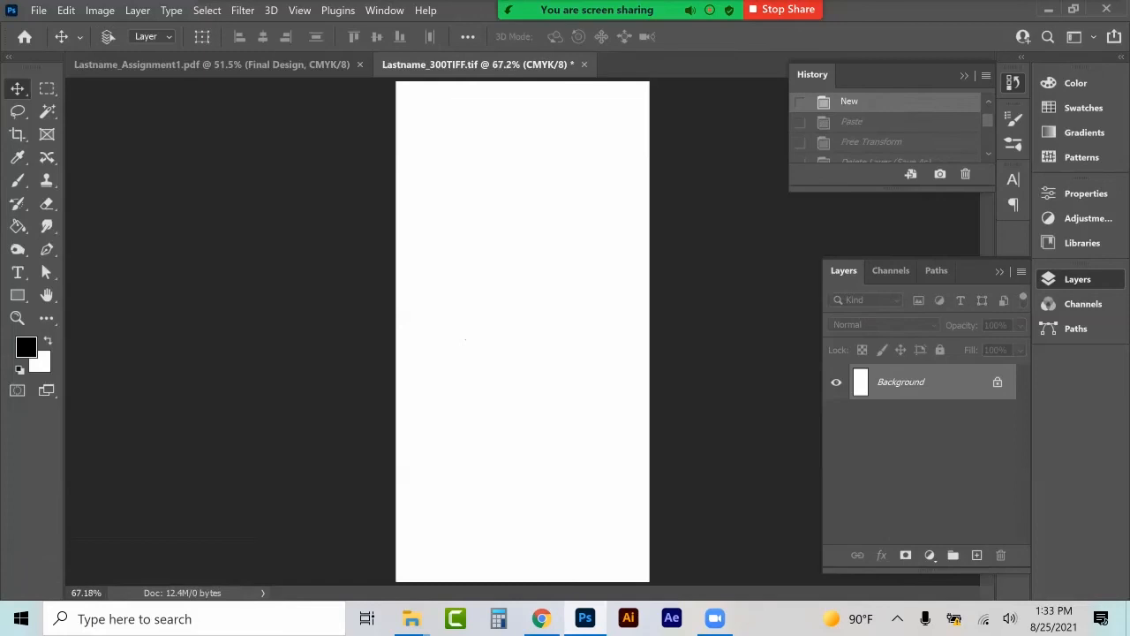
Paste the character artwork onto the blank canvas and scale it down to 90%.
key("ctrl+v")
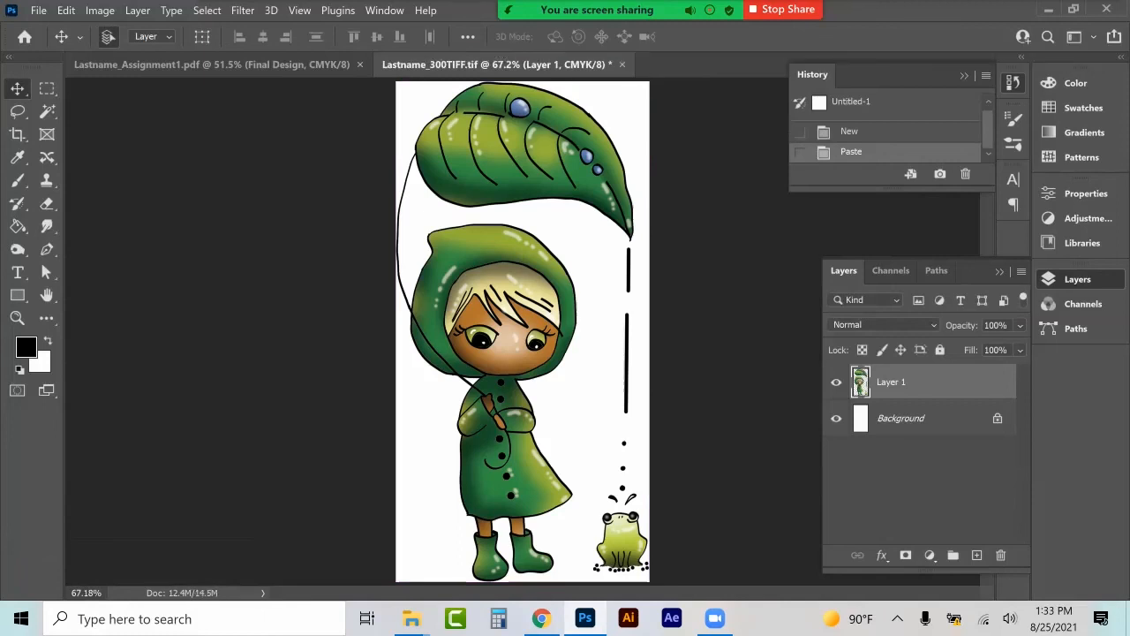
key("ctrl+t")
left_click_drag(385, 38, 378, 38)
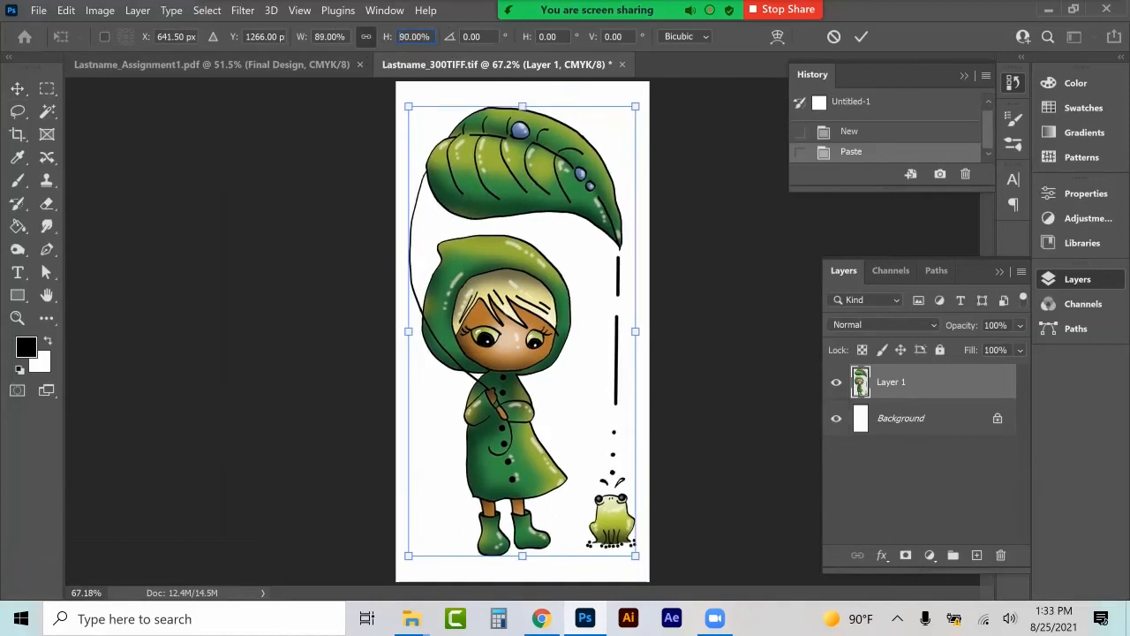
left_click(18, 89)
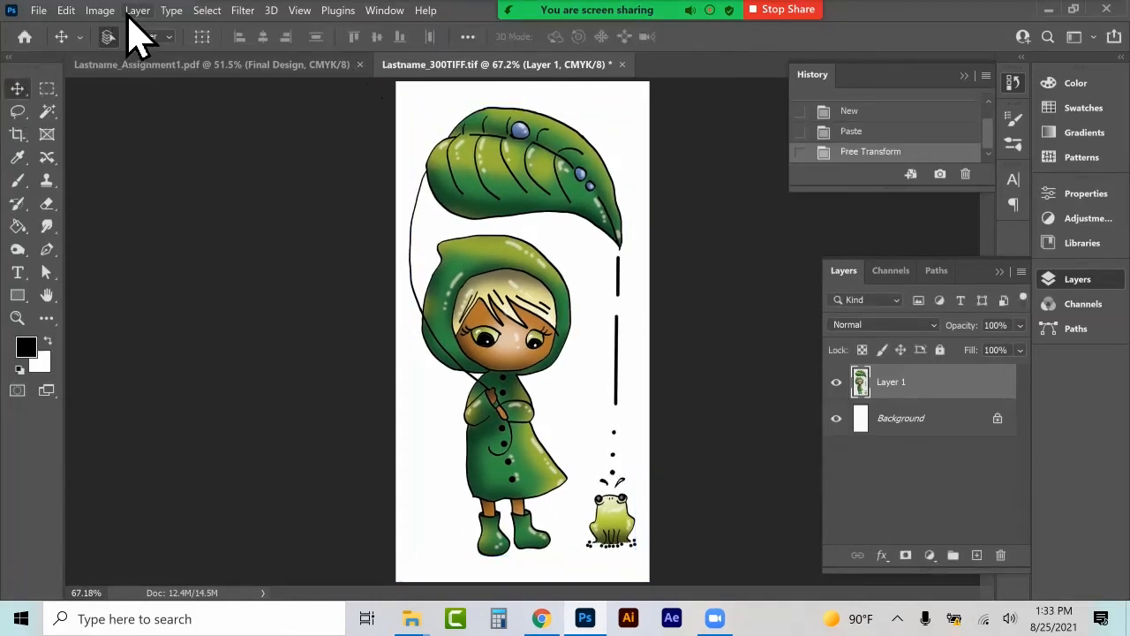
Resample the image to a resolution of 150 pixels/inch.
left_click(100, 9)
left_click(132, 120)
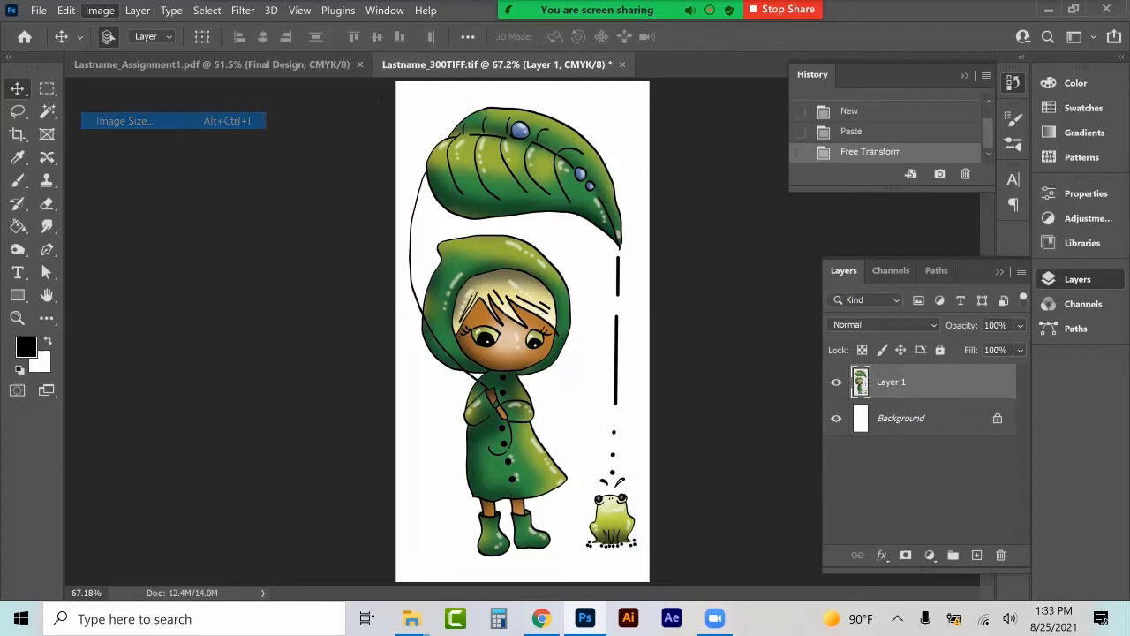
double_click(660, 242)
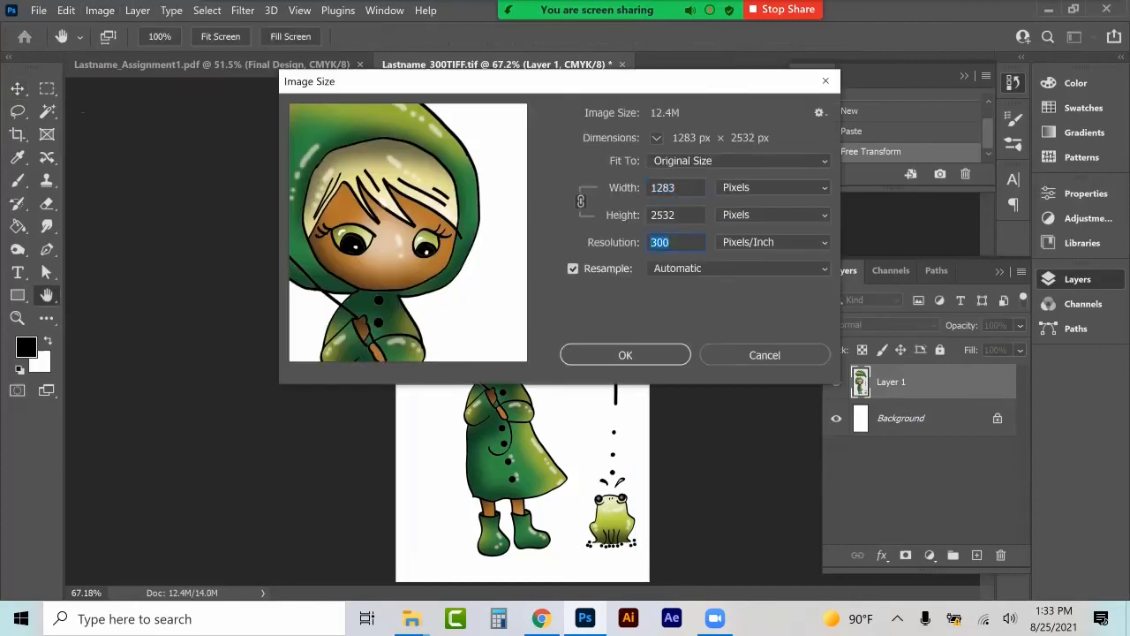
type("150")
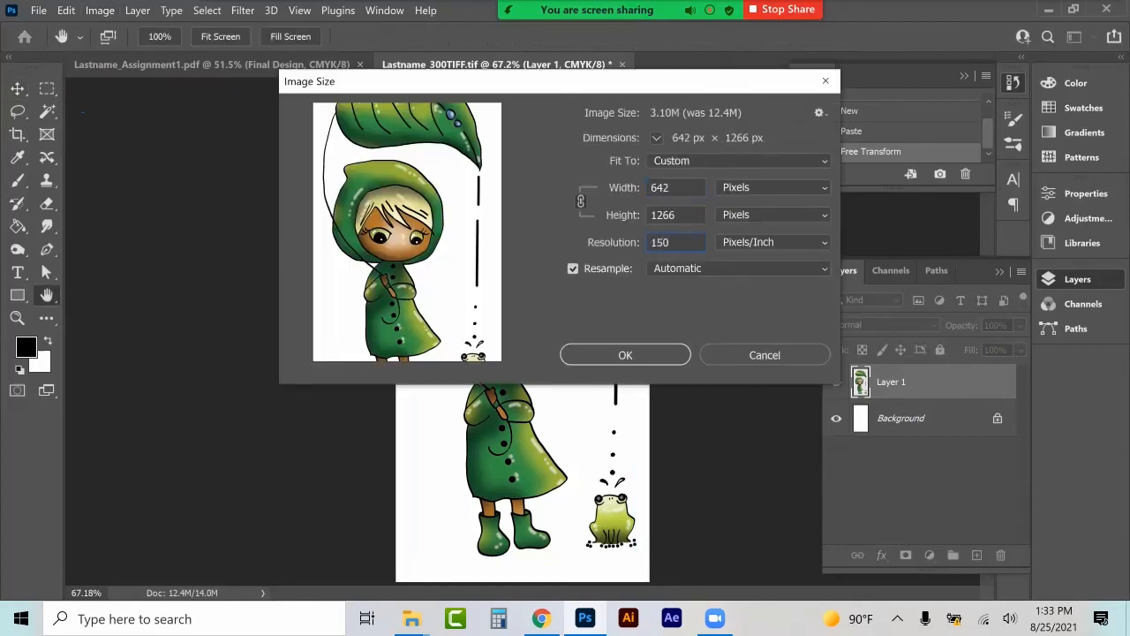
left_click(625, 354)
Convert the image to Grayscale without flattening the layers, discarding the color information.
left_click(99, 11)
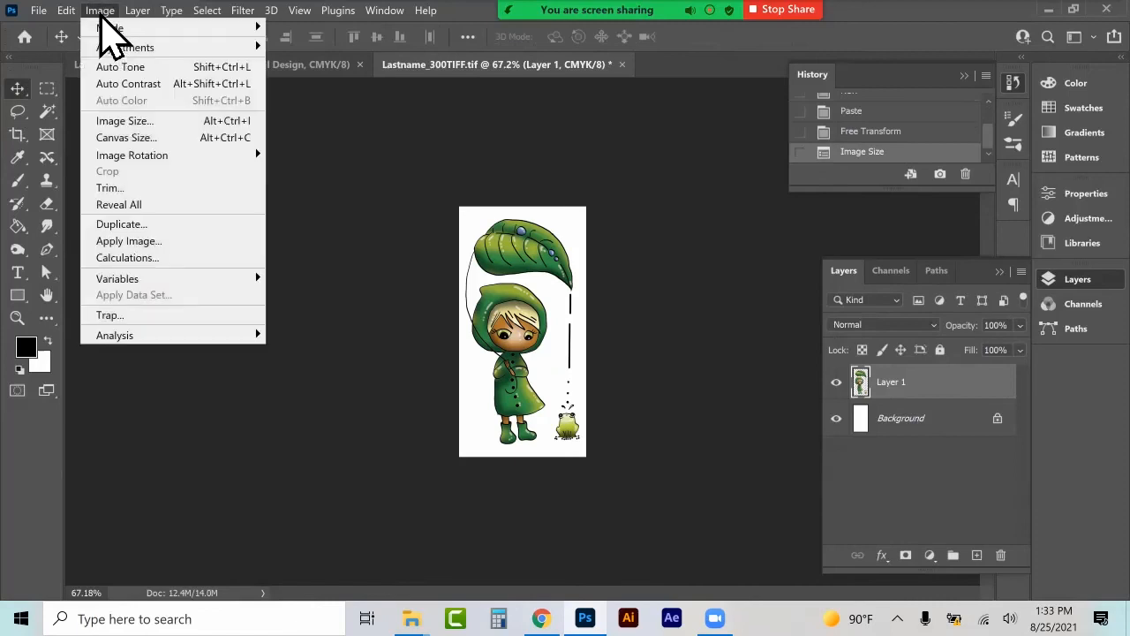
mouse_move(115, 34)
left_click(302, 44)
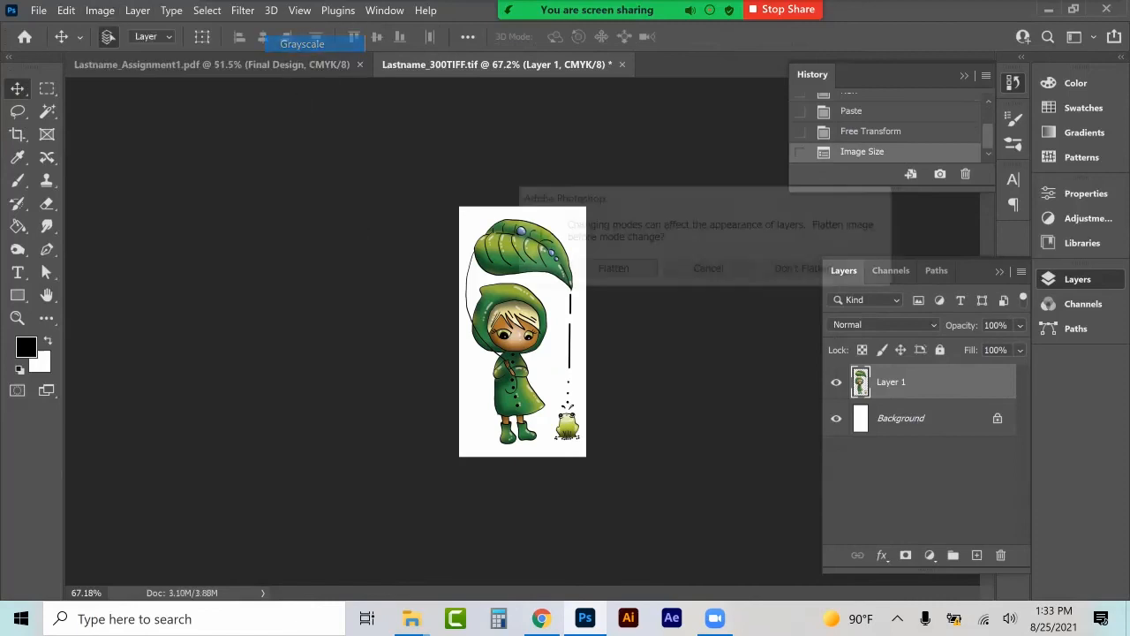
left_click(800, 267)
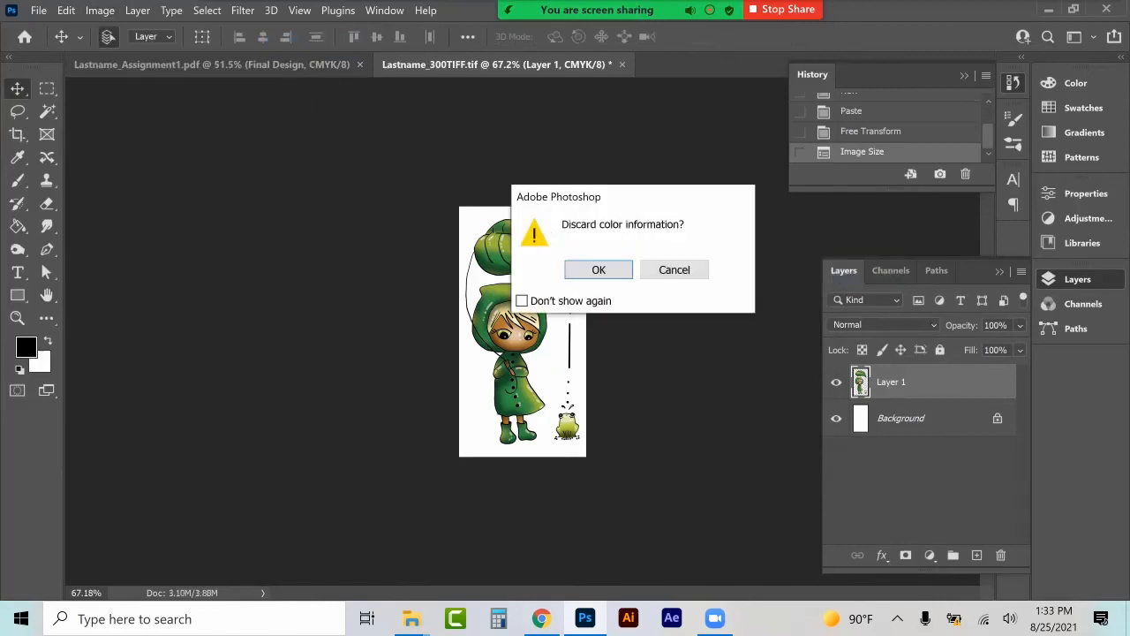
left_click(598, 269)
Delete the white Background layer, leaving only the character artwork on transparency.
left_click(926, 418)
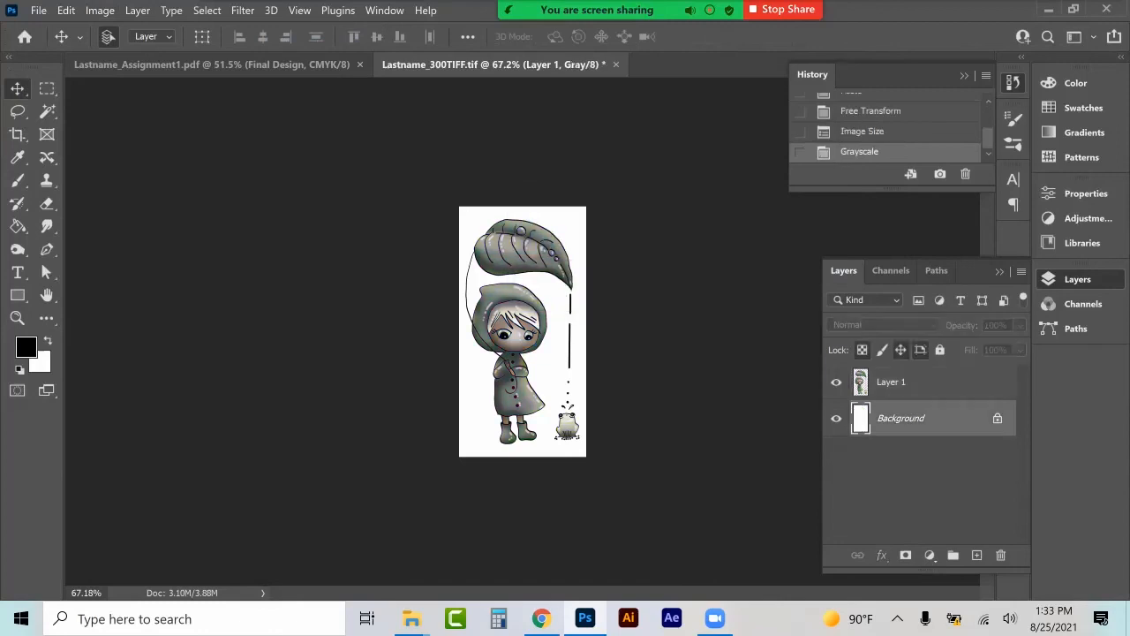
left_click(1000, 555)
left_click(599, 269)
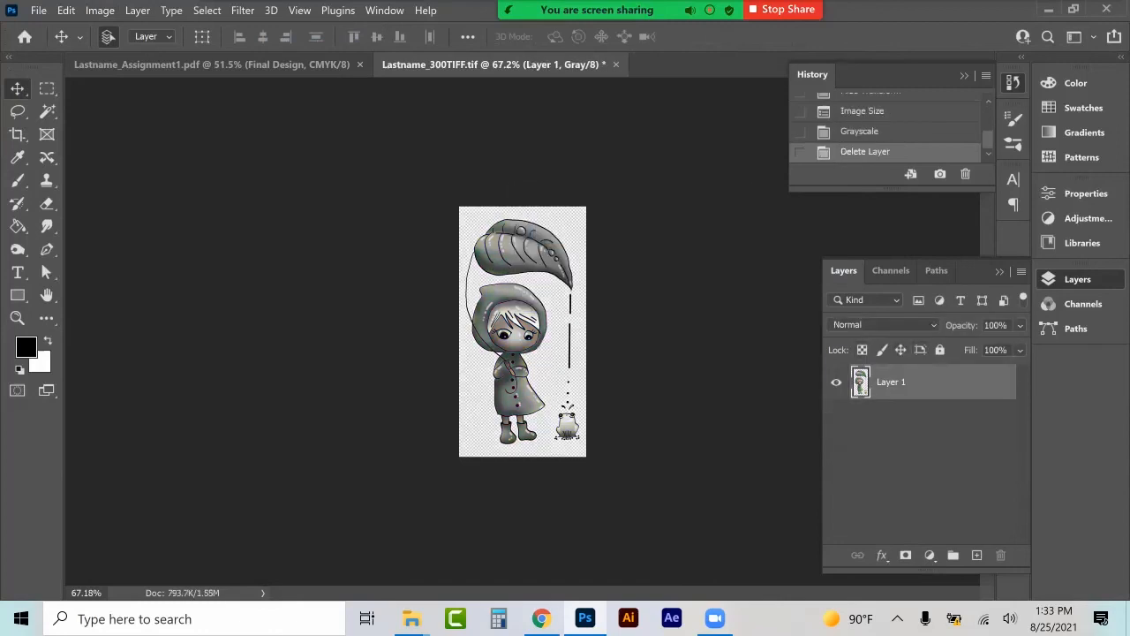
Save the grayscale image as a TIFF named Lastname_150_BWTIFF in the Lastname_Assignment1 folder with no image compression.
left_click(39, 10)
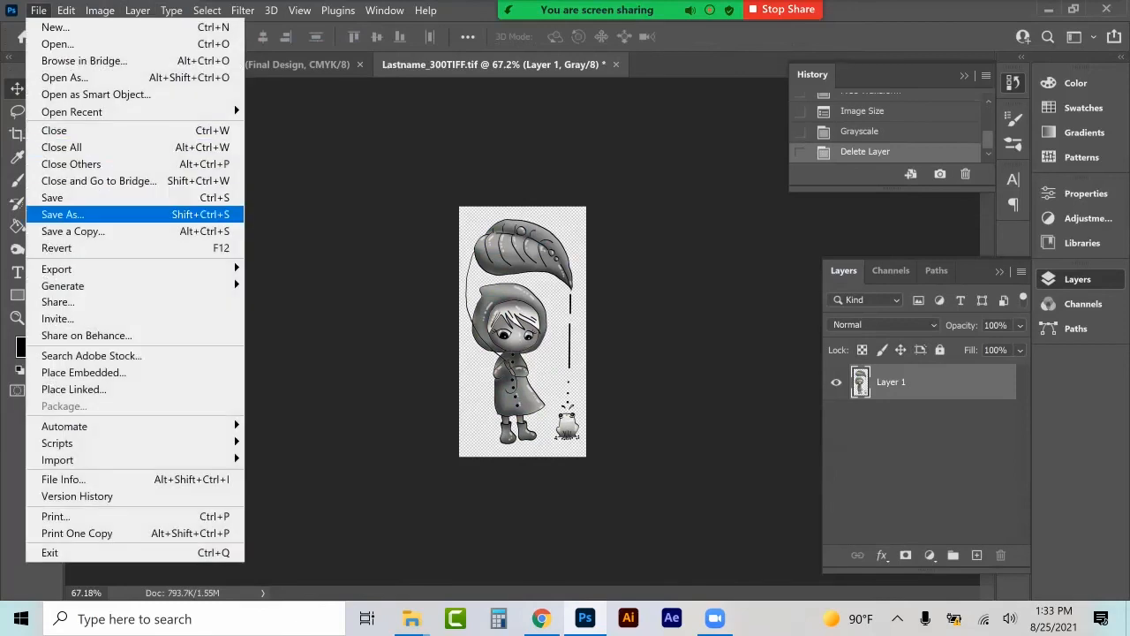
left_click(62, 214)
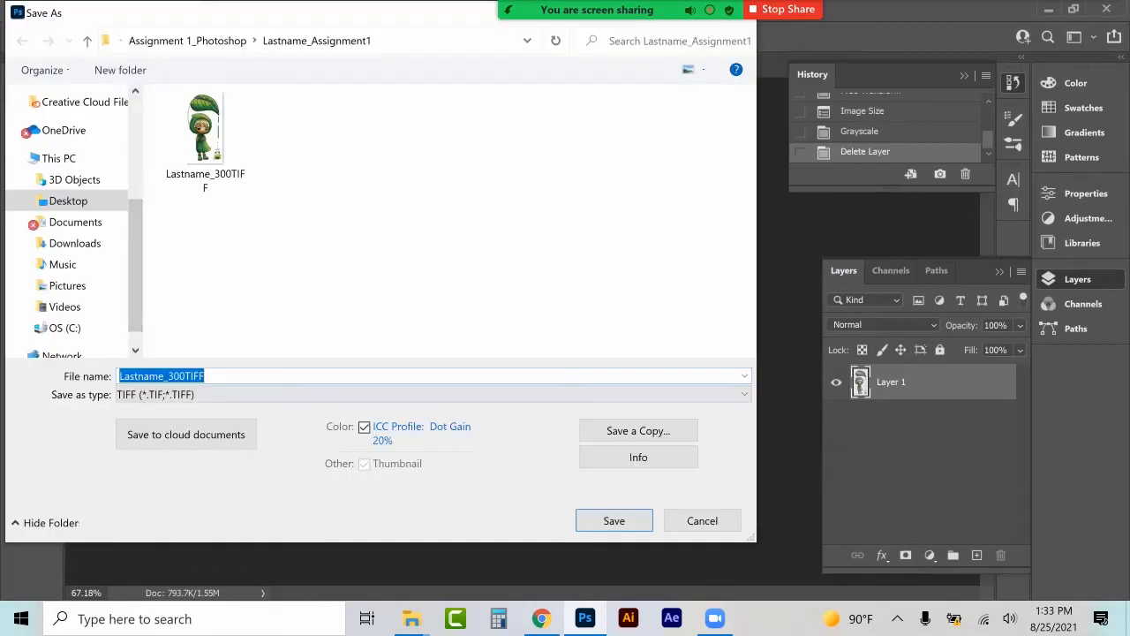
left_click(180, 376)
type("150")
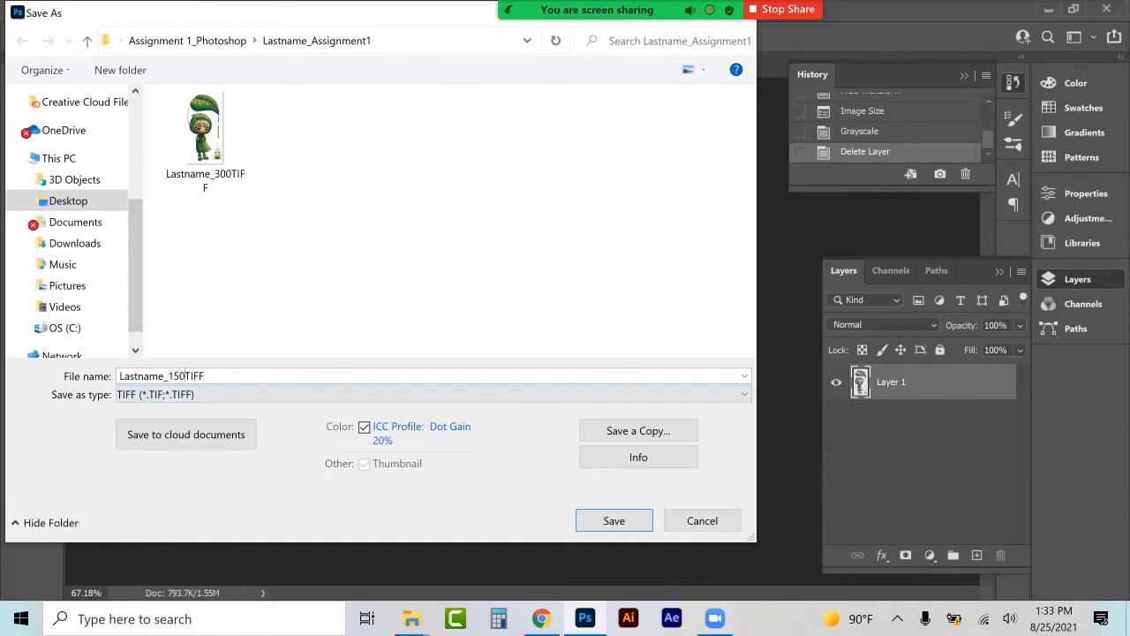
type("_BW")
key("Return")
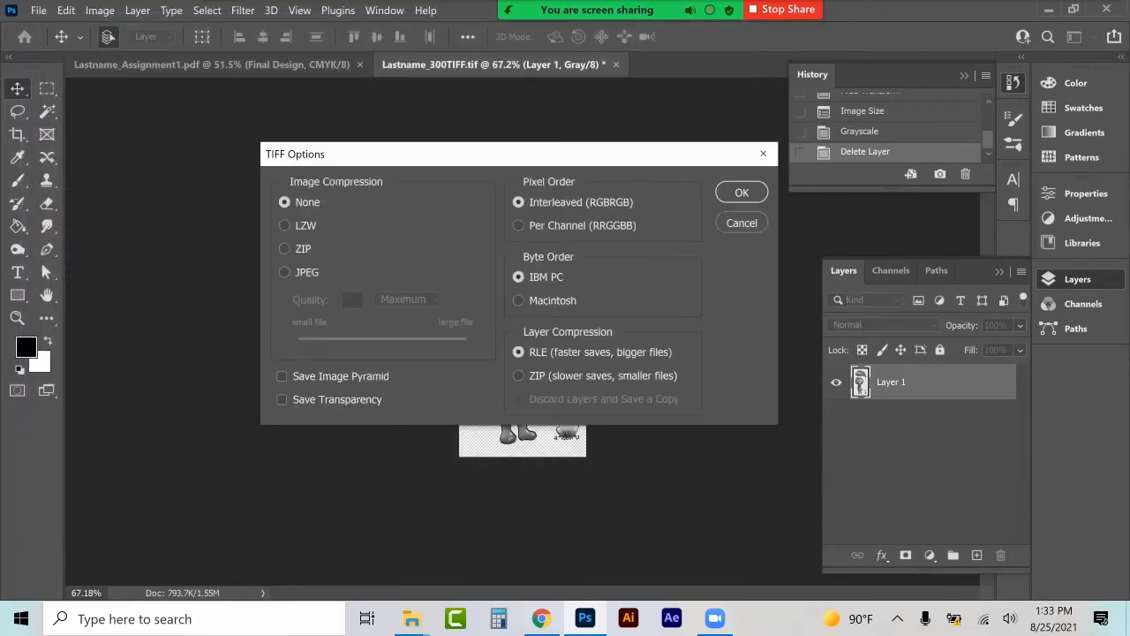
key("Return")
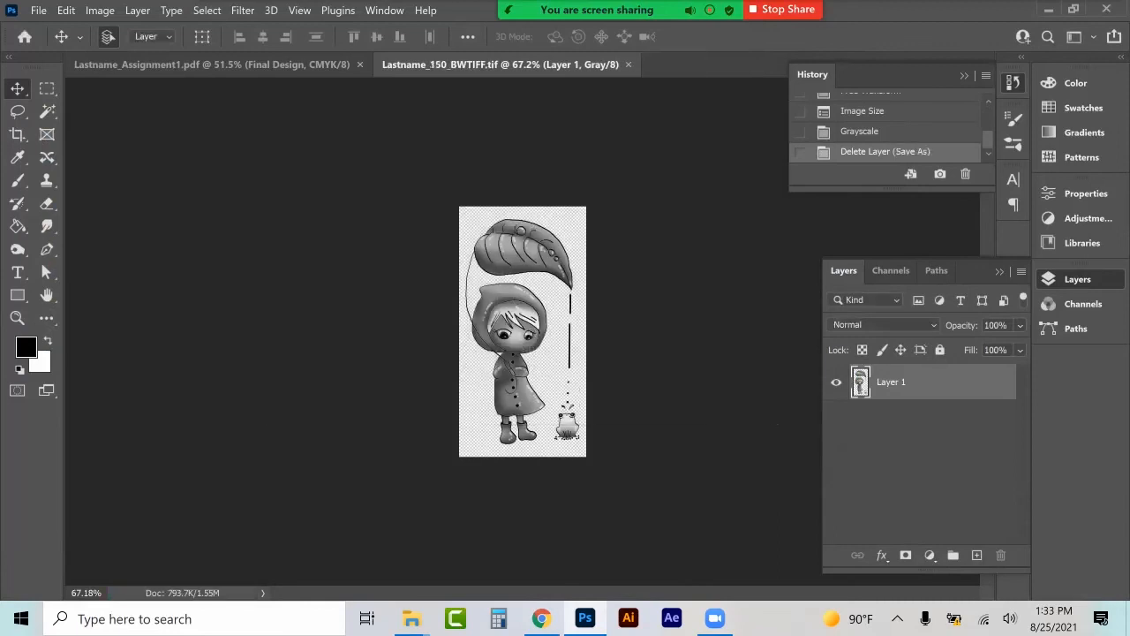
Switch to File Explorer and check the exported deliverables in the Lastname_Assignment1 folder, selecting the PDF.
left_click(411, 618)
left_click(343, 539)
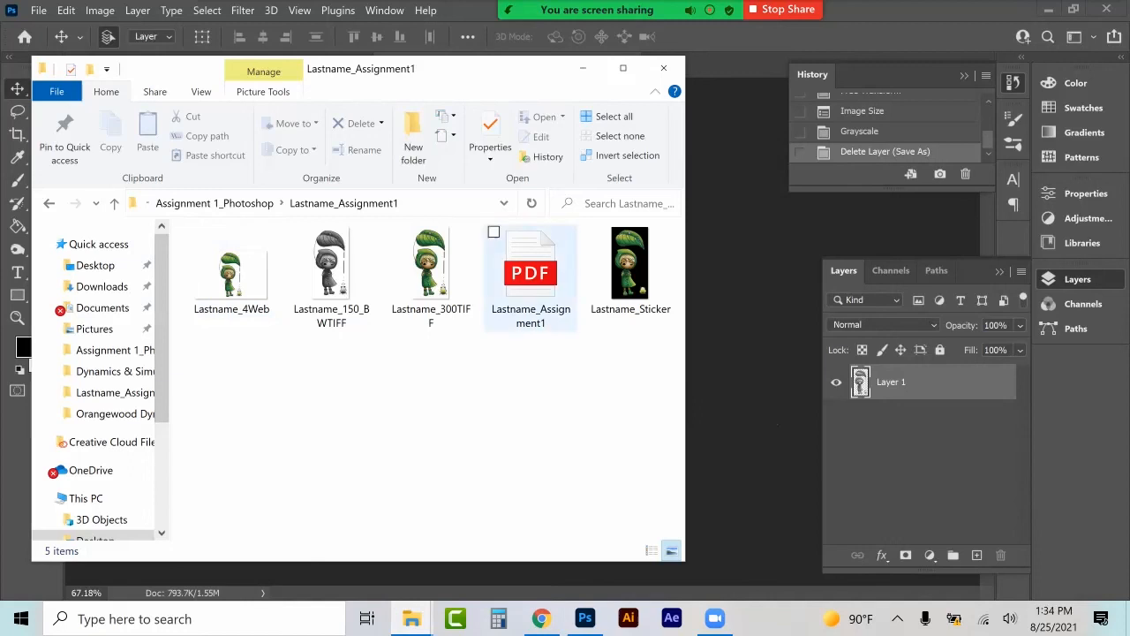
left_click(530, 275)
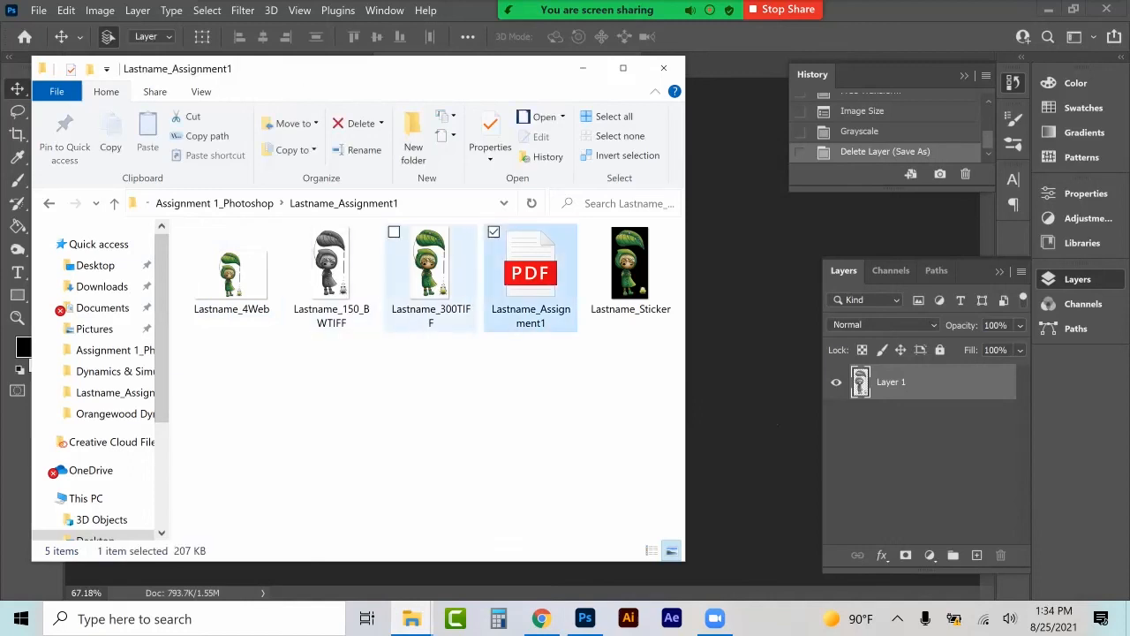
Check the grayscale TIFF, the sticker and the web image among the deliverables in the Lastname_Assignment1 folder.
left_click(331, 276)
left_click(631, 272)
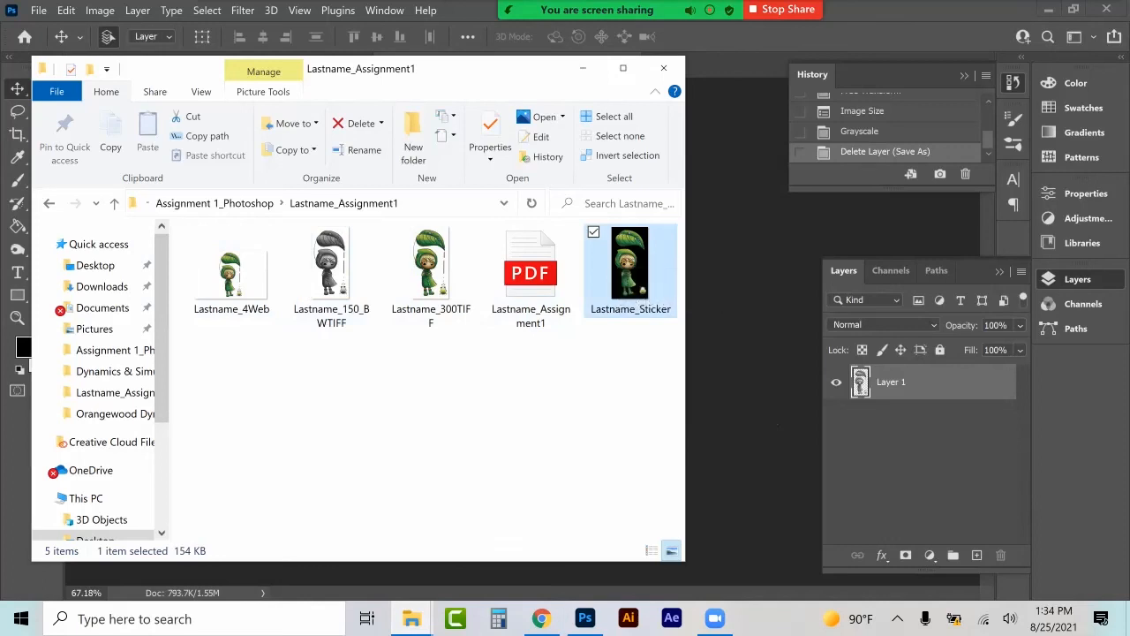
left_click(231, 272)
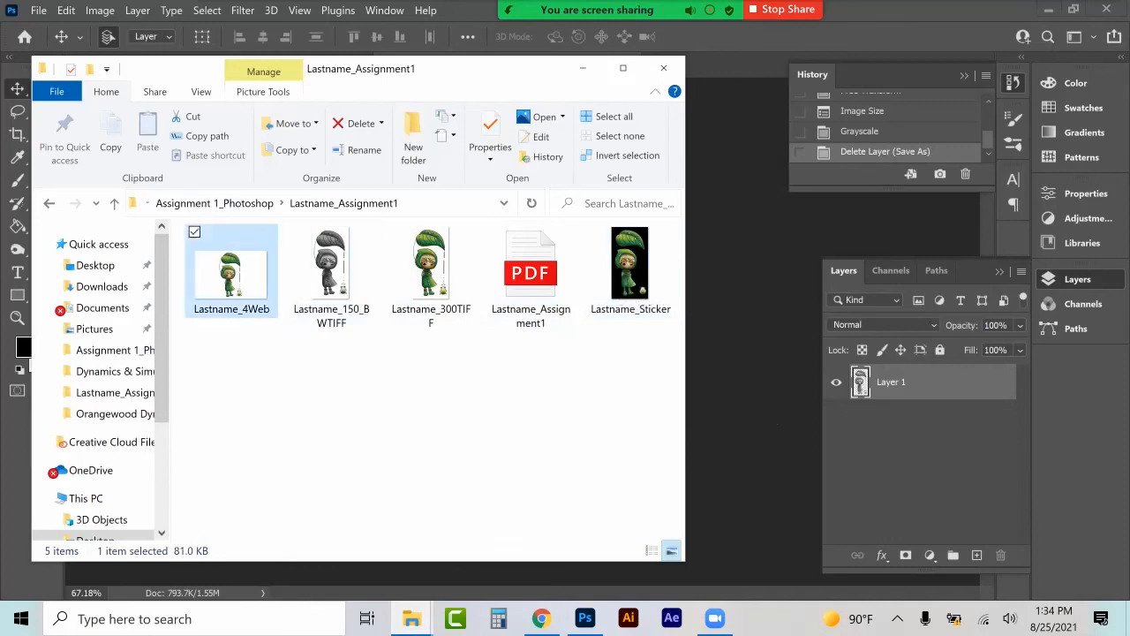
Go up to the Assignment 1_Photoshop folder and compress the Lastname_Assignment1 folder into a zip of the same name.
left_click(252, 202)
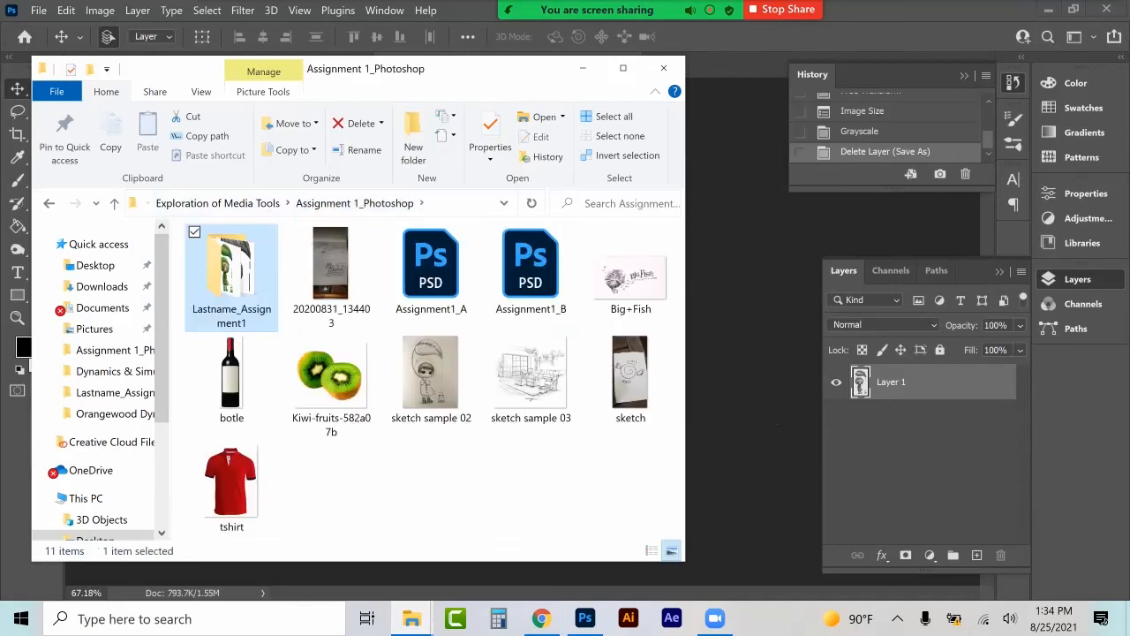
right_click(253, 273)
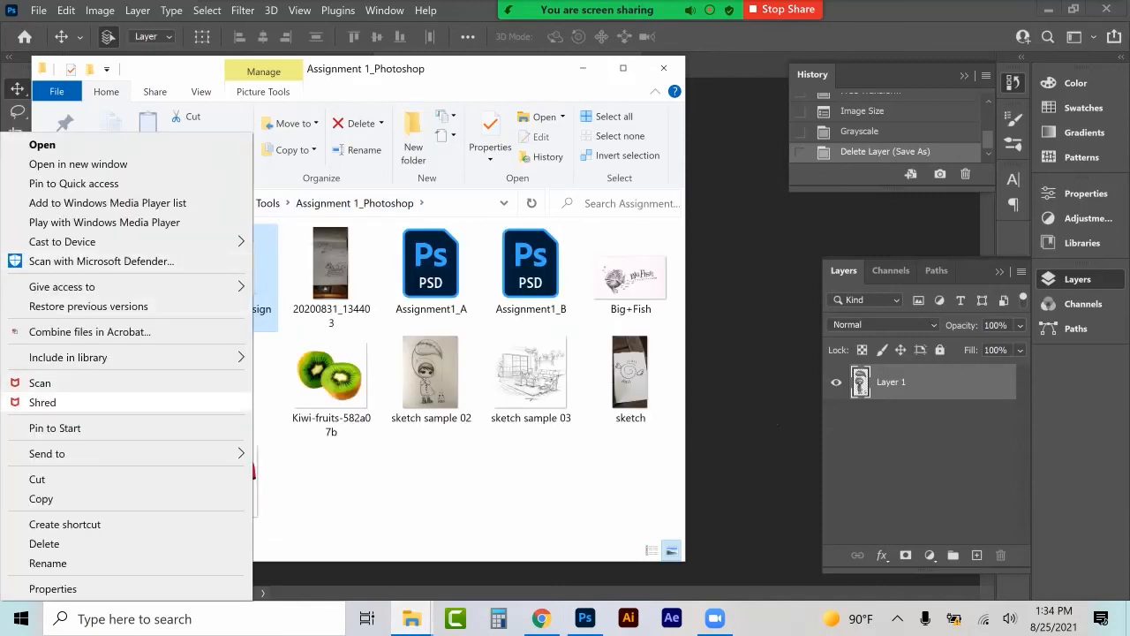
mouse_move(133, 453)
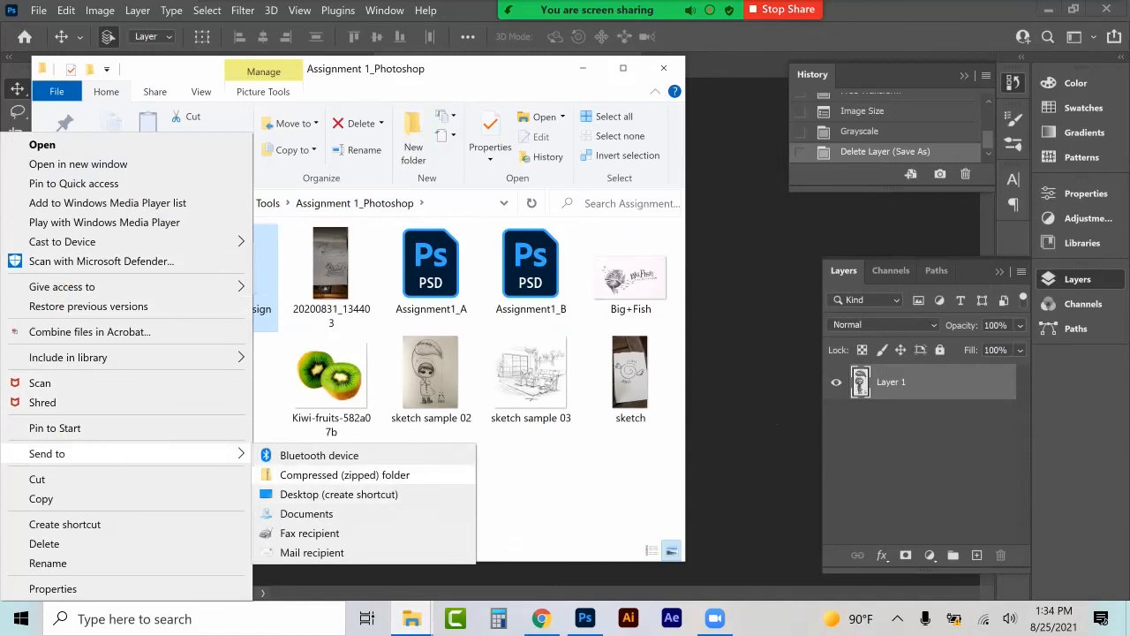
left_click(344, 475)
left_click(441, 486)
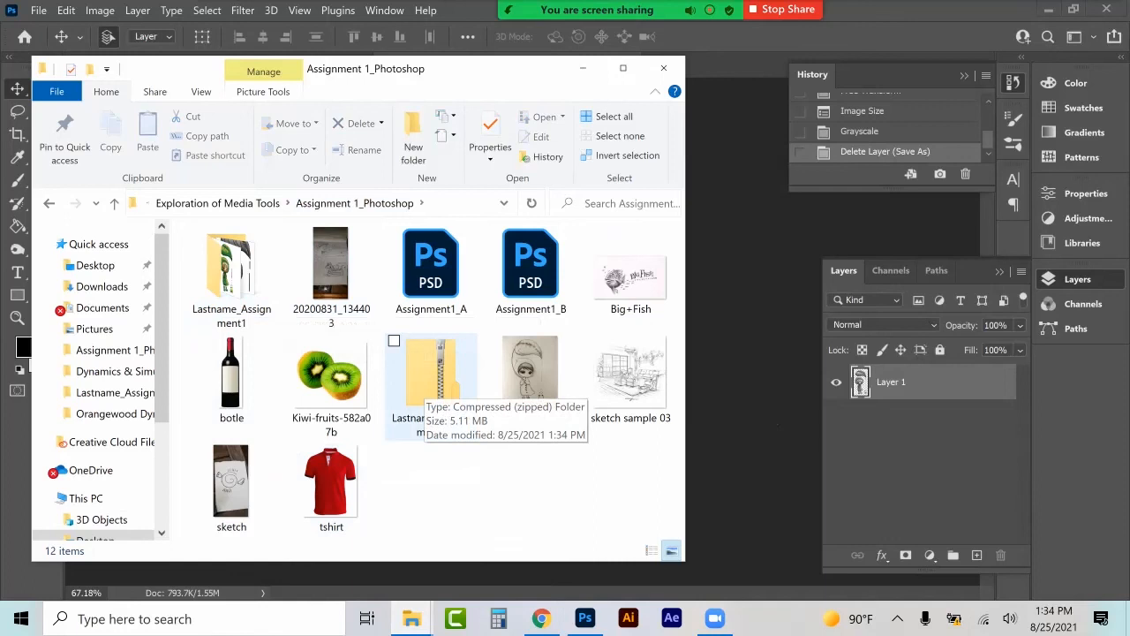
Switch to Chrome and open the Asgn1_RasterFiles assignment page at its Submissions section.
left_click(541, 618)
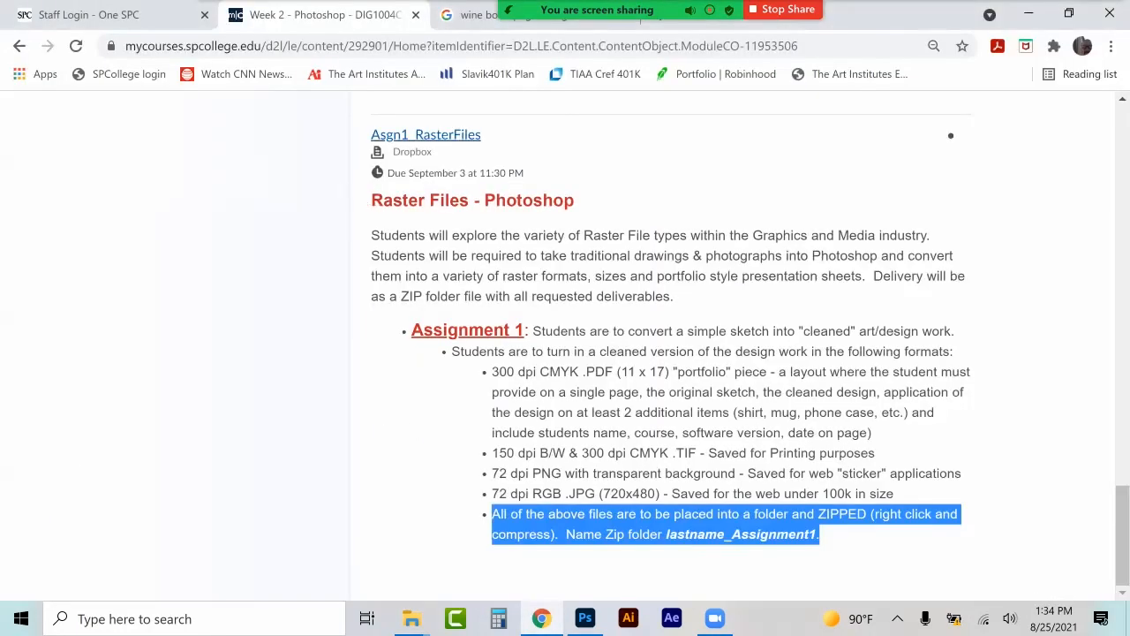
left_click(426, 135)
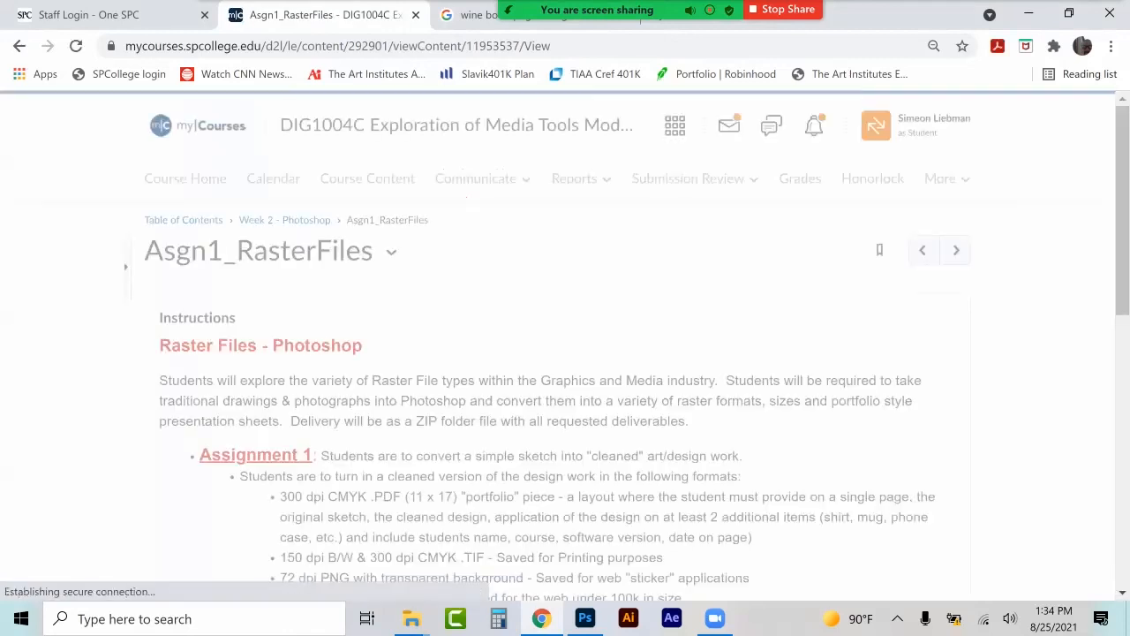
scroll(558, 346, "down", 7)
left_click(226, 292)
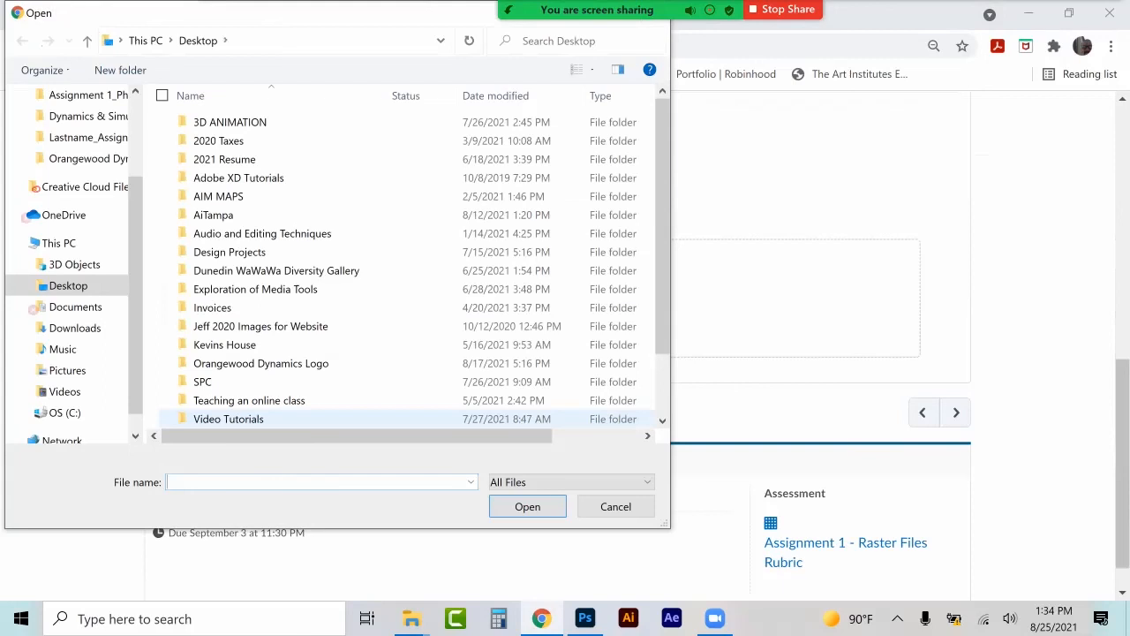
double_click(255, 289)
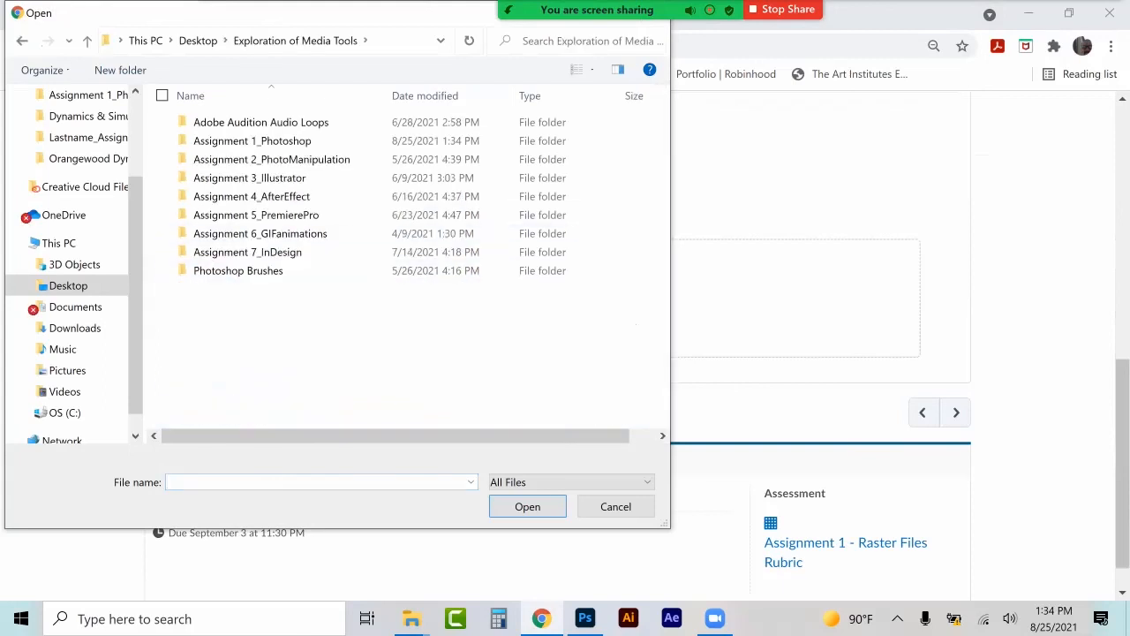
double_click(232, 141)
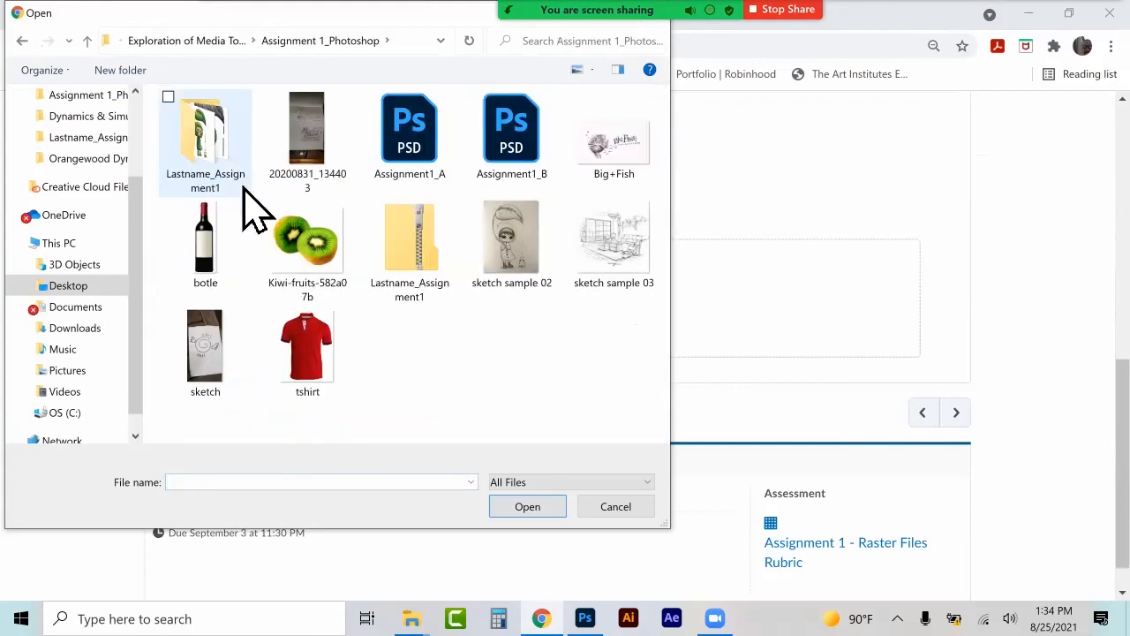
double_click(205, 142)
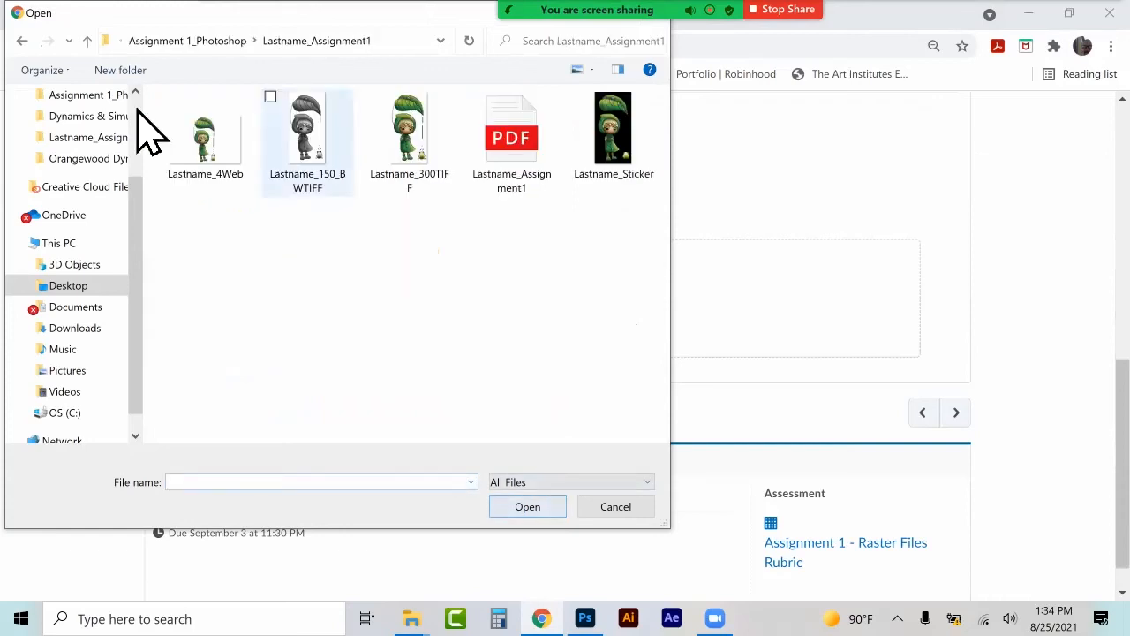
left_click(616, 507)
Try to upload the zipped Lastname_Assignment1 folder from Exploration of Media Tools > Assignment 1_Photoshop to the assignment submission.
left_click(227, 292)
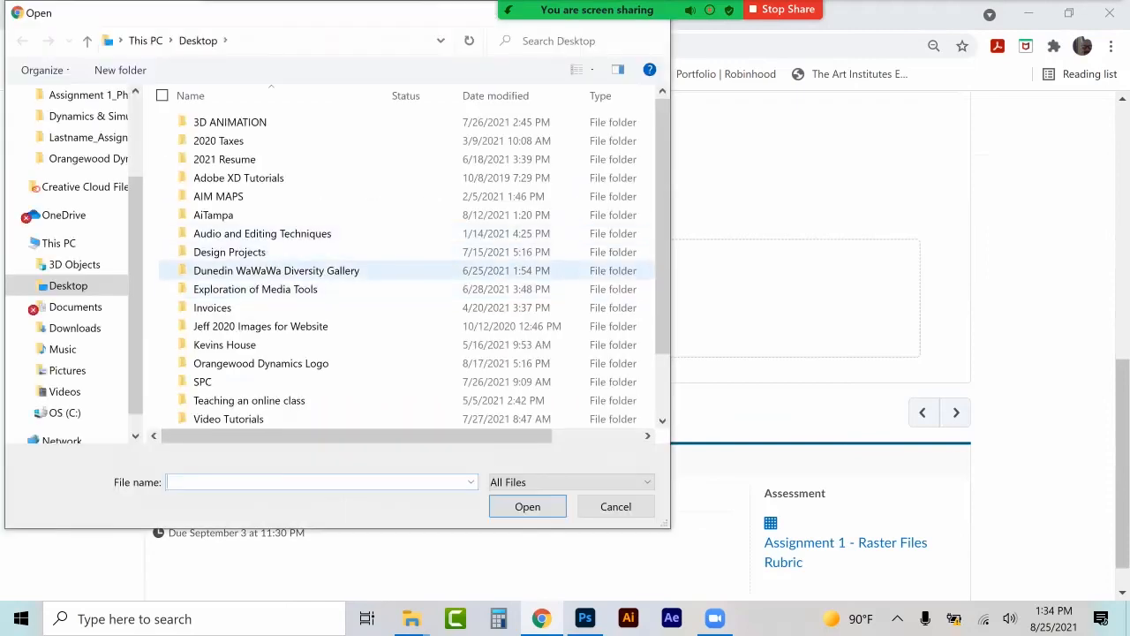
double_click(255, 289)
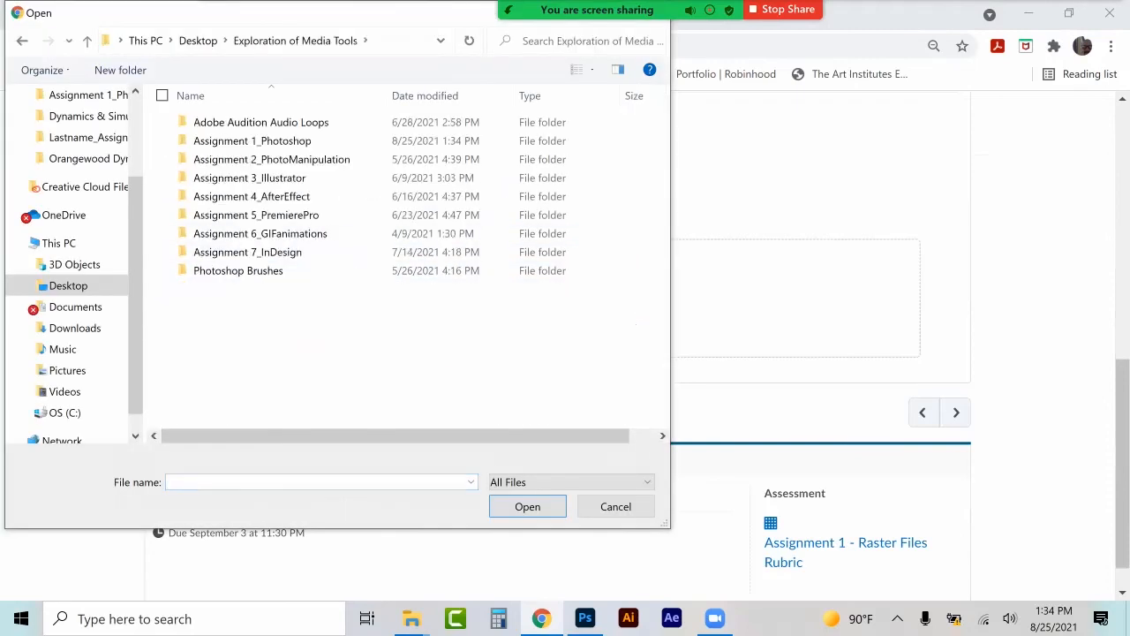
double_click(271, 141)
left_click(409, 251)
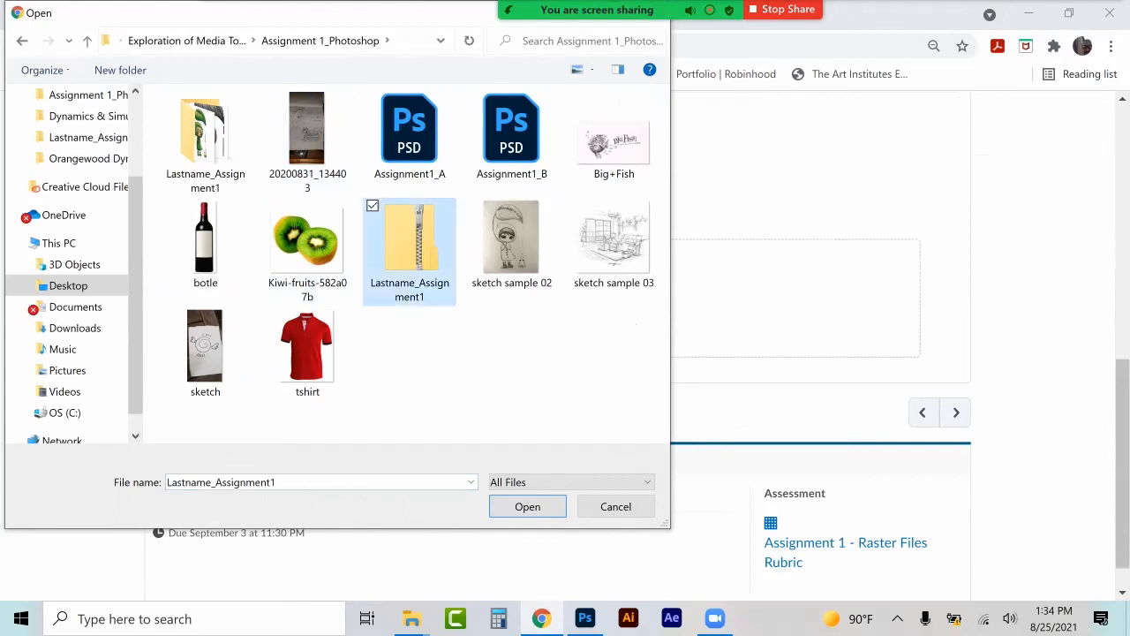
left_click(528, 507)
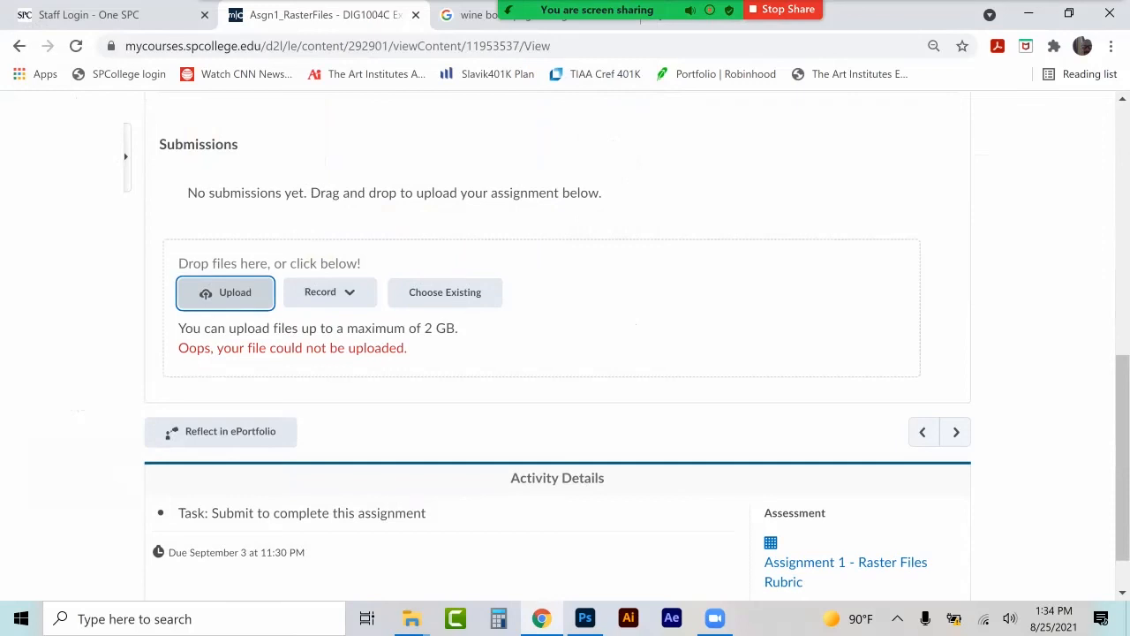
Upload Lastname_Assignment1.zip to the submission once more and remove it without submitting.
scroll(565, 353, "down", 1)
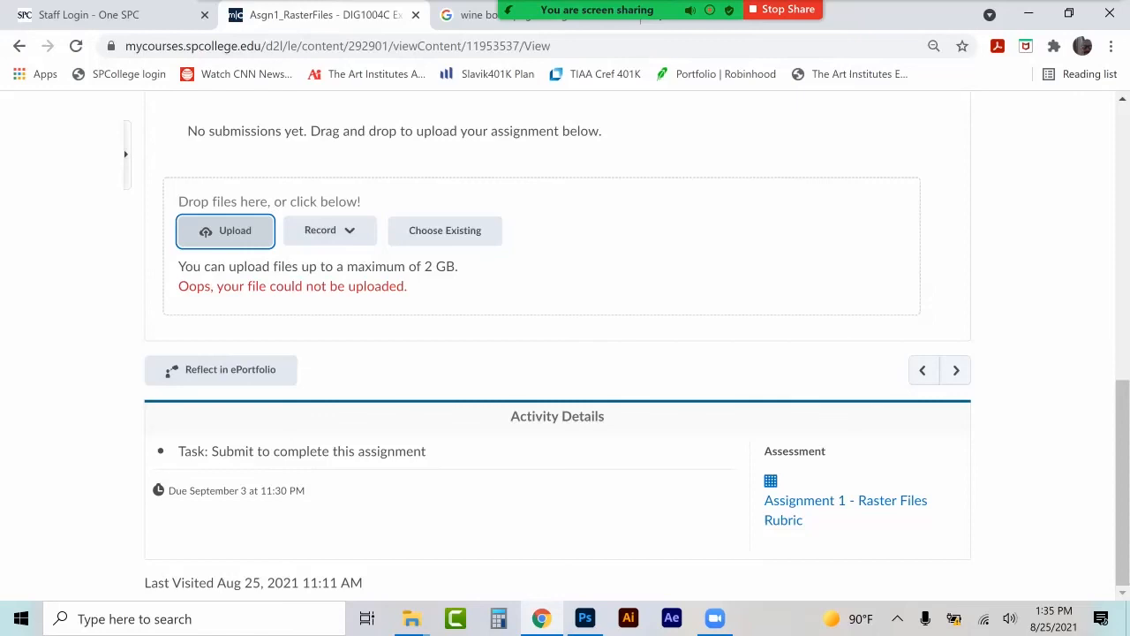
left_click(225, 231)
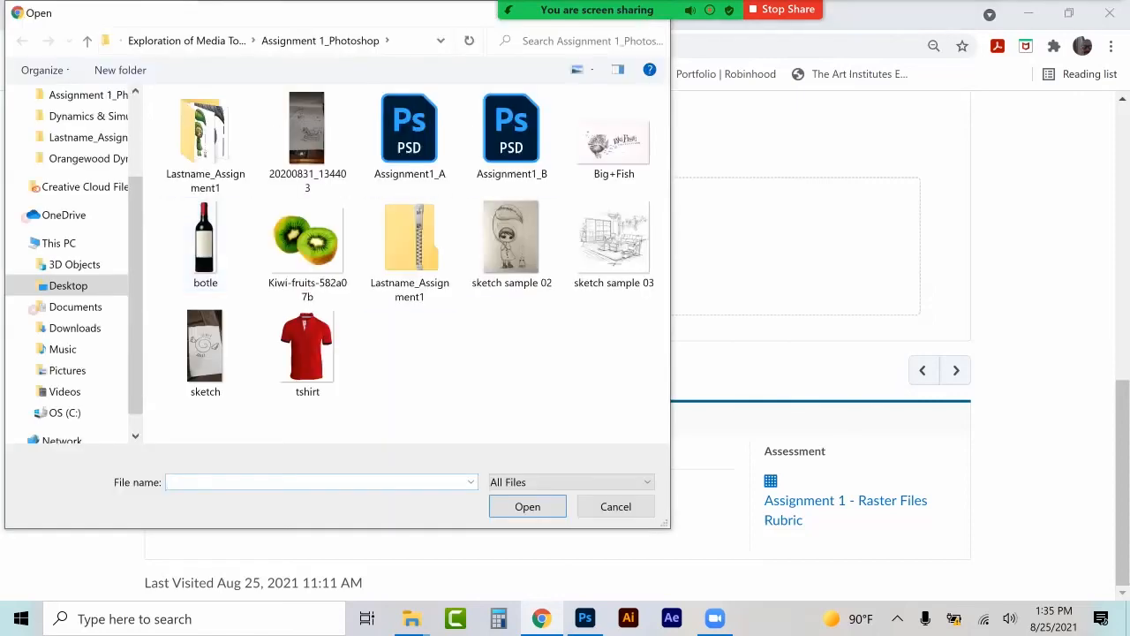
left_click(409, 251)
left_click(528, 506)
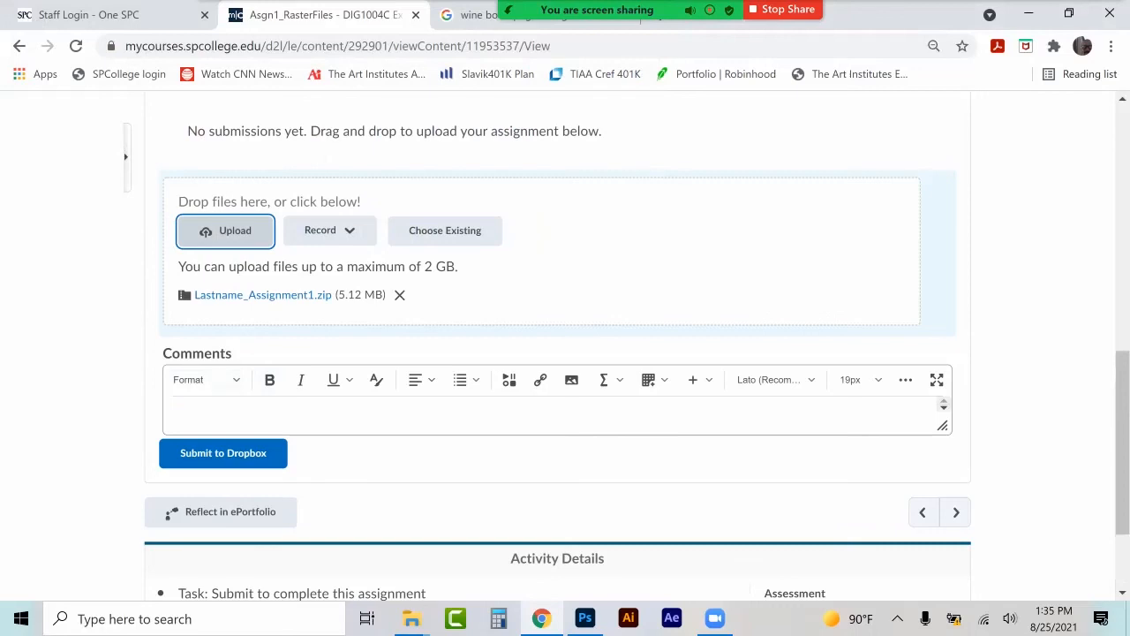
left_click(400, 295)
Open the Asgn1_RasterFiles dropbox folder, examine its rubric and Submit Assignment section, and leave without submitting.
scroll(655, 351, "up", 10)
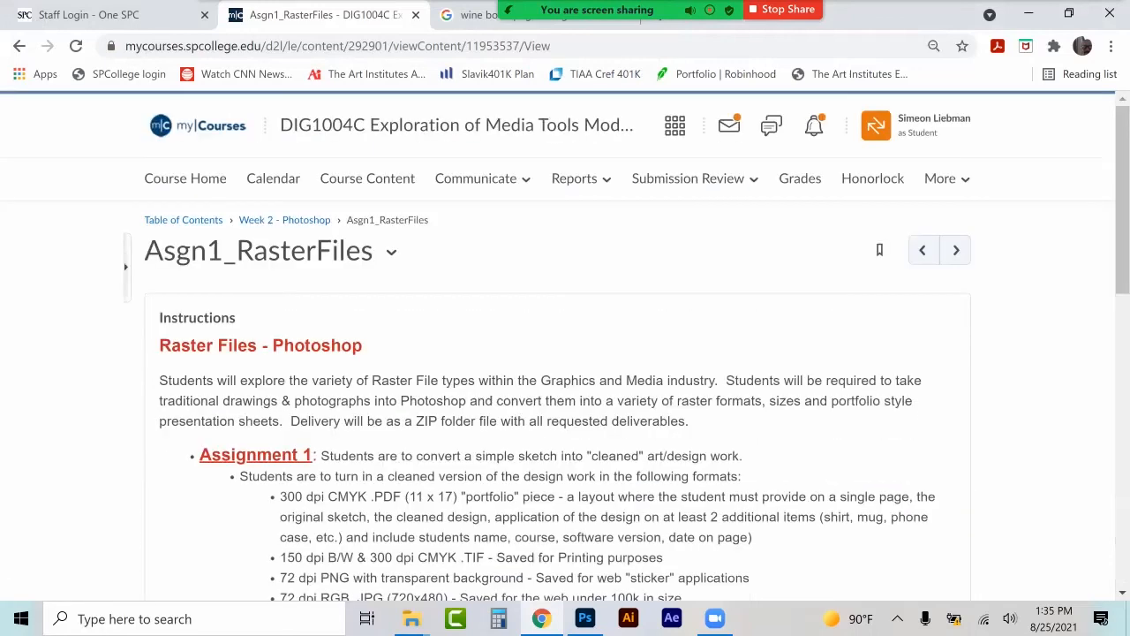
left_click(687, 178)
left_click(666, 260)
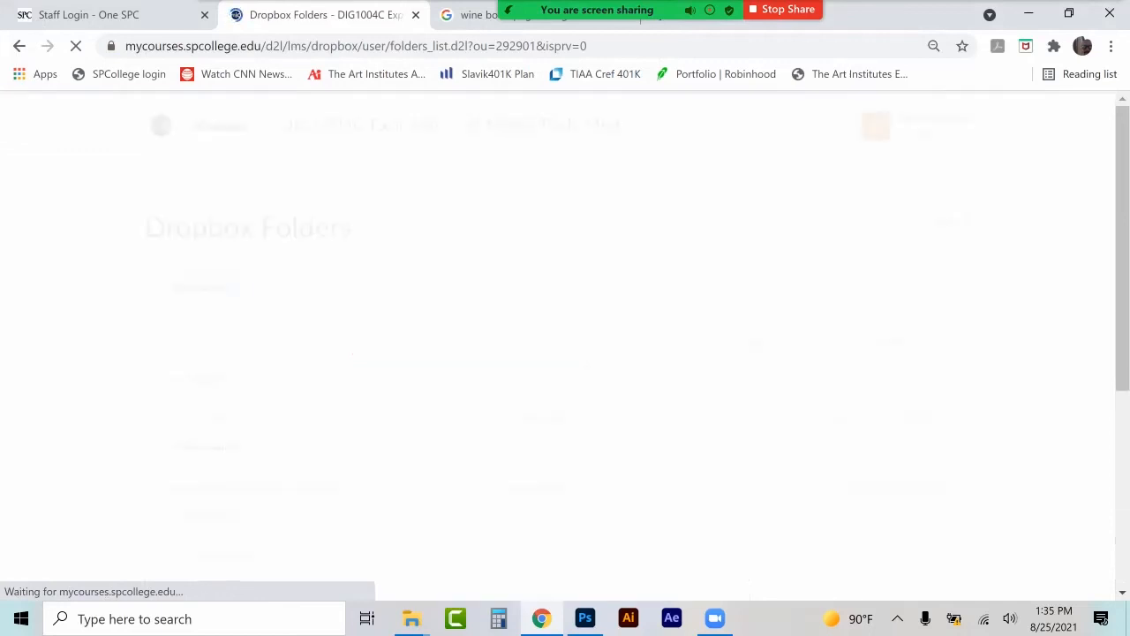
left_click(204, 419)
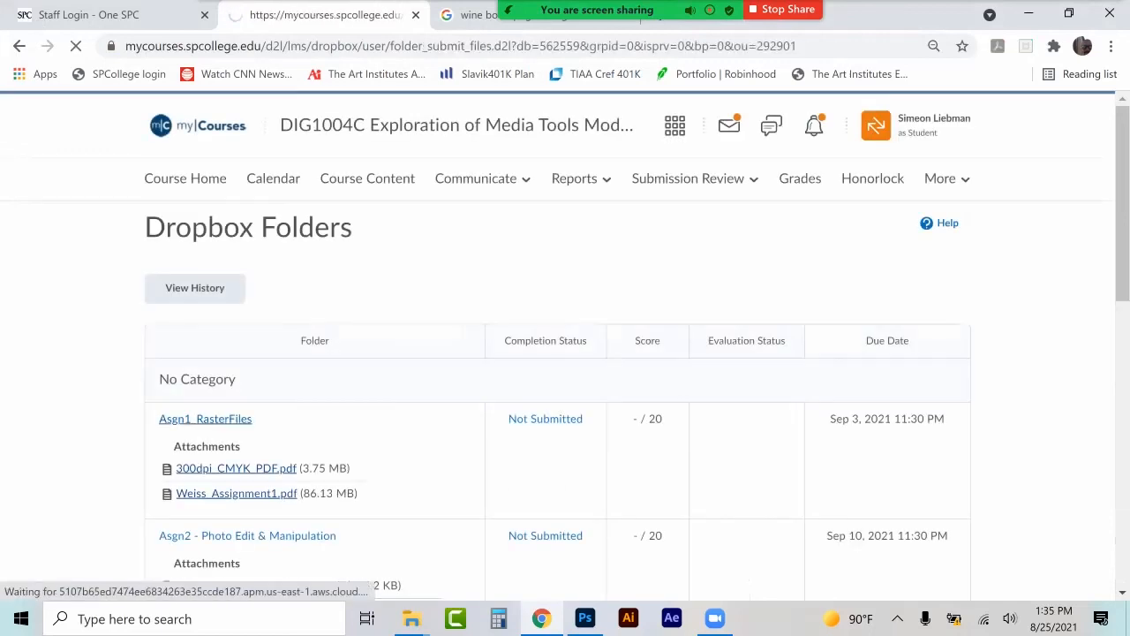
scroll(565, 345, "down", 10)
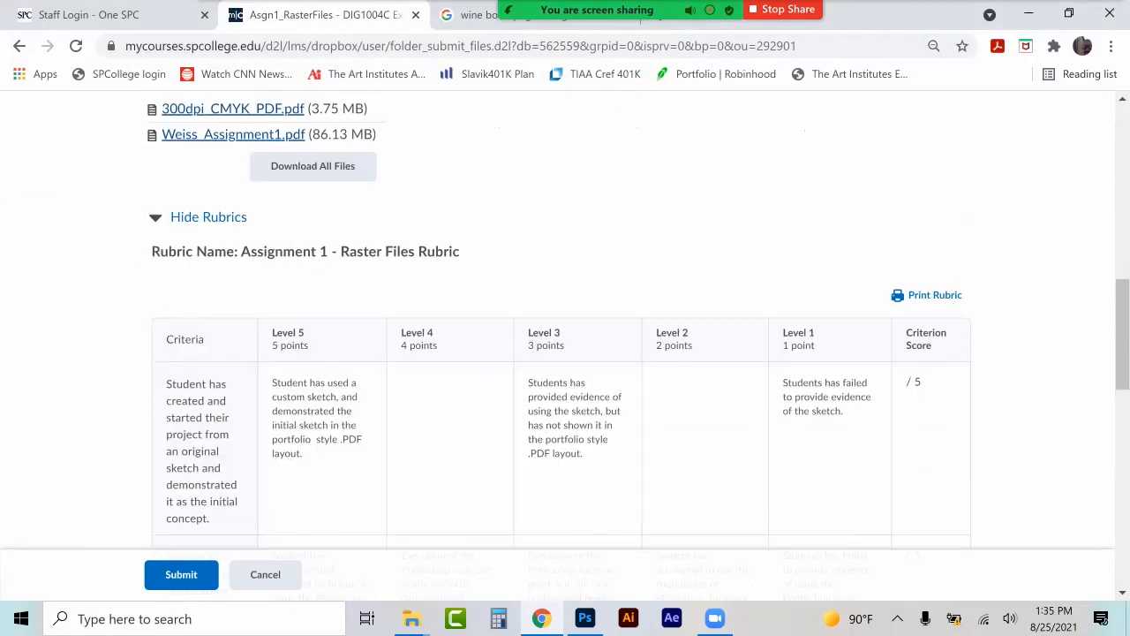
scroll(565, 344, "down", 10)
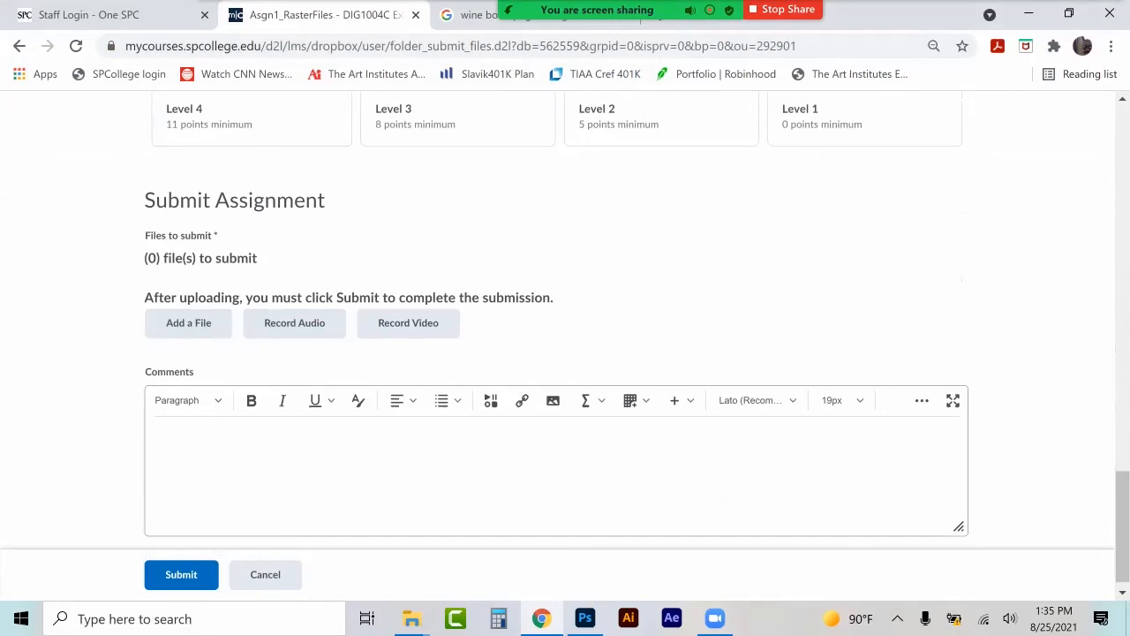
left_click(265, 574)
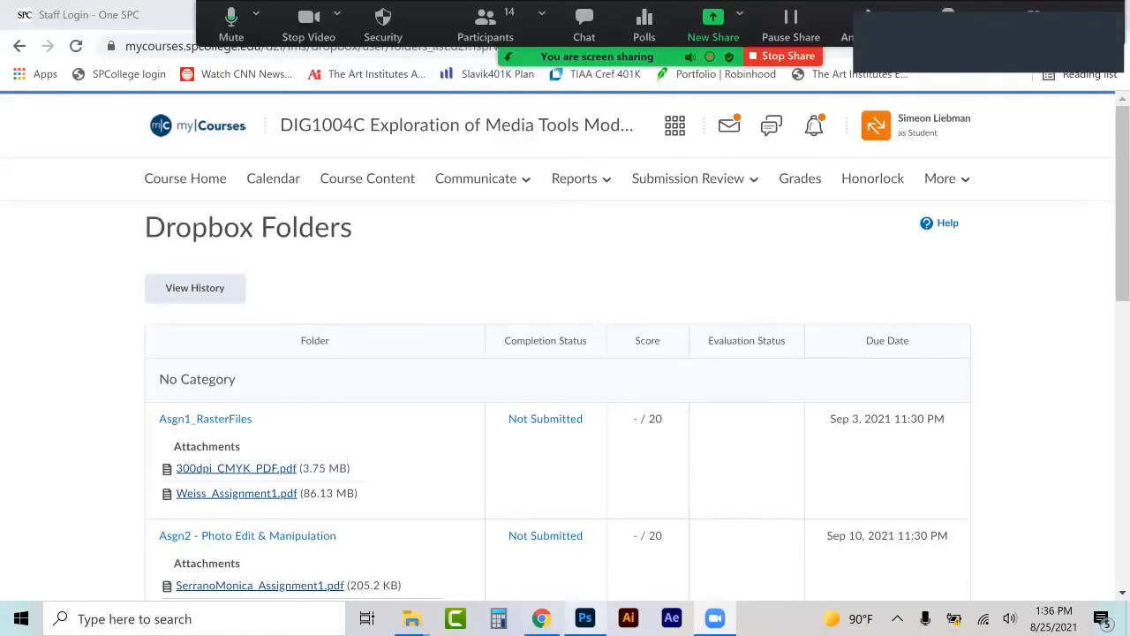
left_click(586, 618)
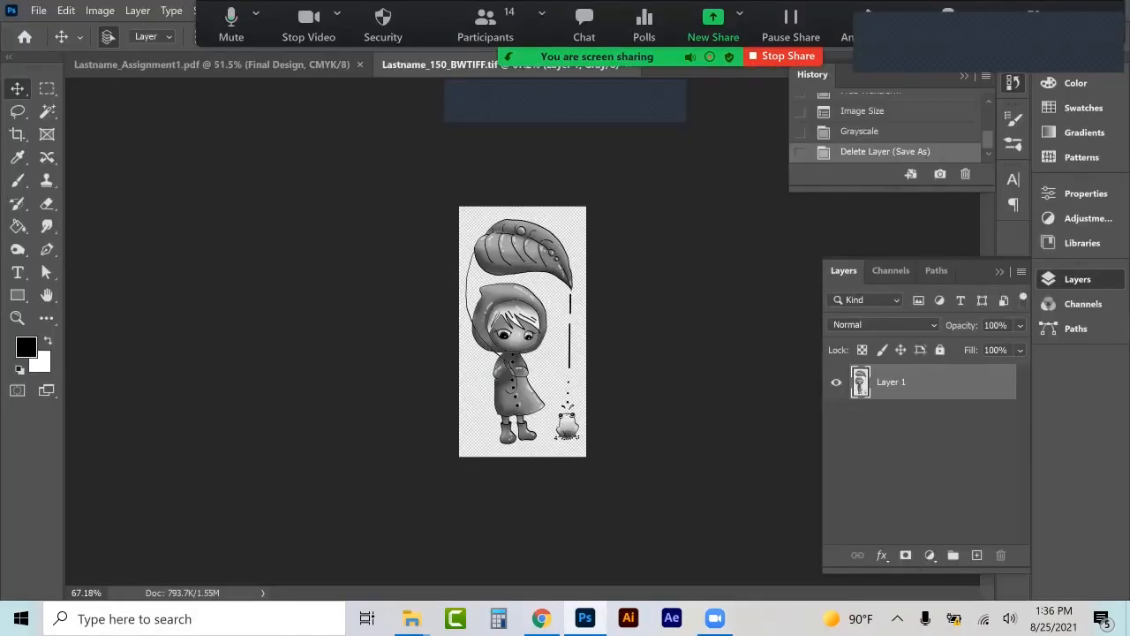
left_click(541, 618)
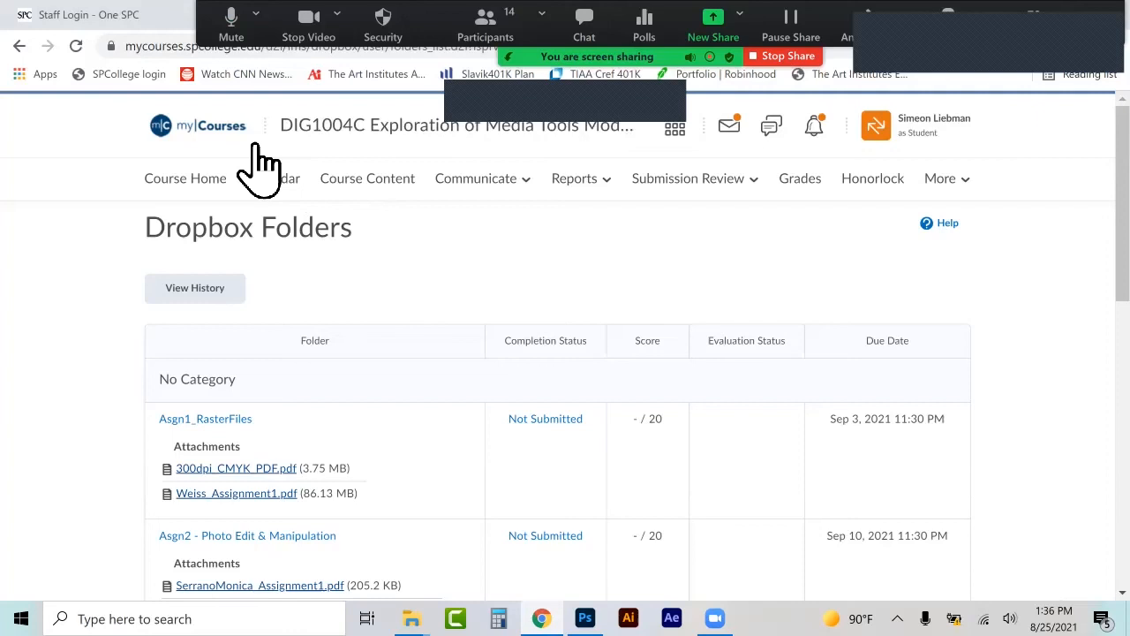
Search Google Images for "dog sweater" in place of the wine bottle query.
left_click(479, 15)
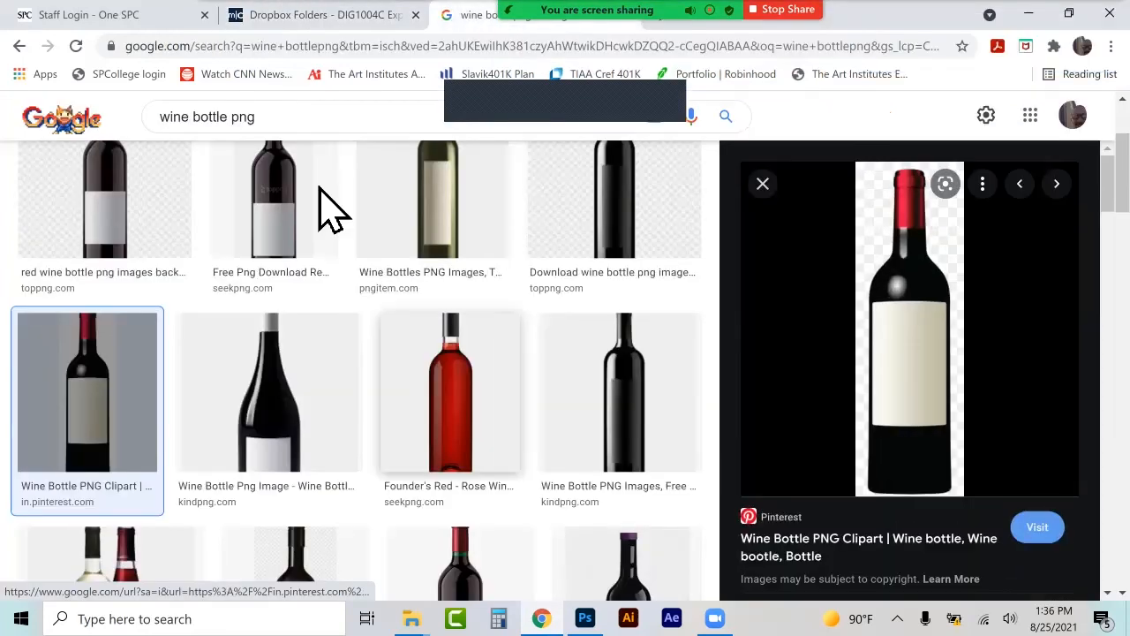
left_click_drag(288, 124, 126, 125)
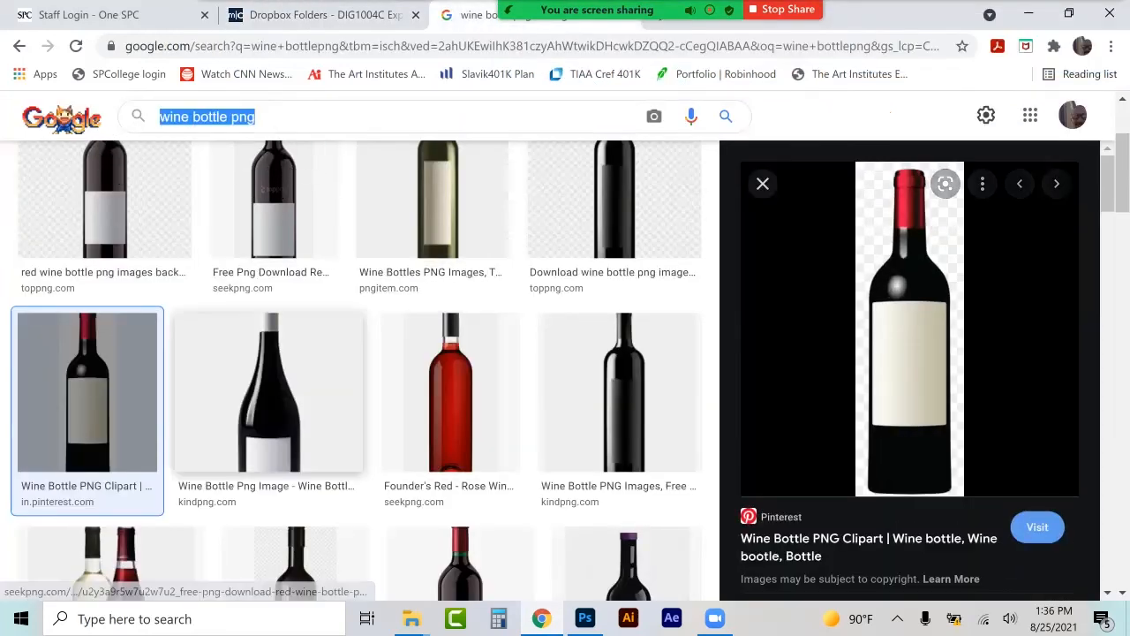
type("dog sweater")
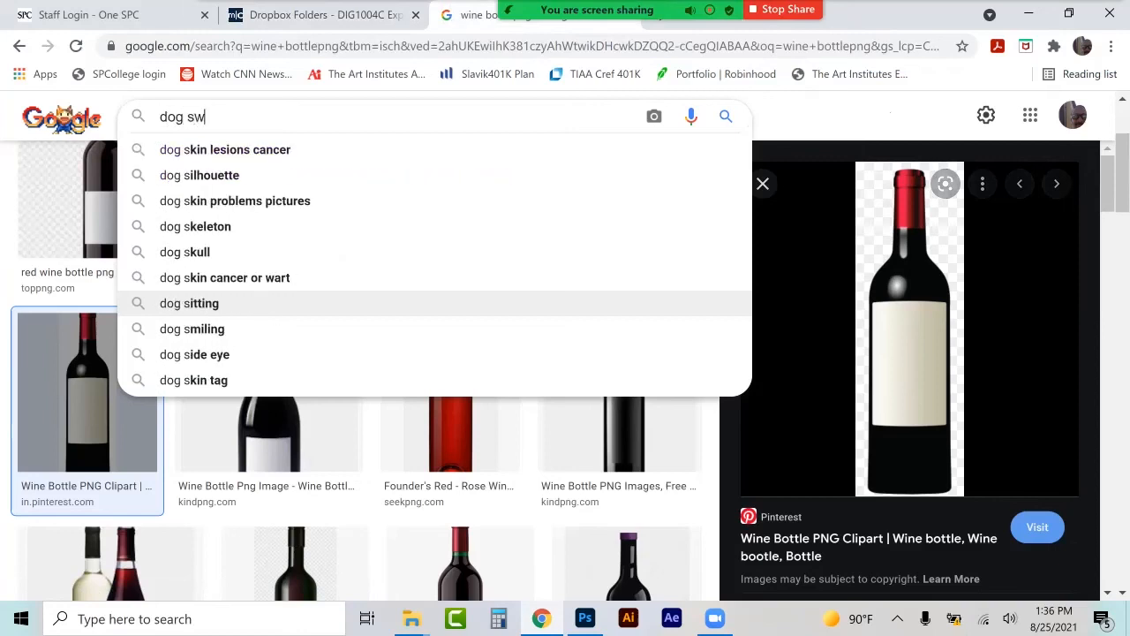
key("Return")
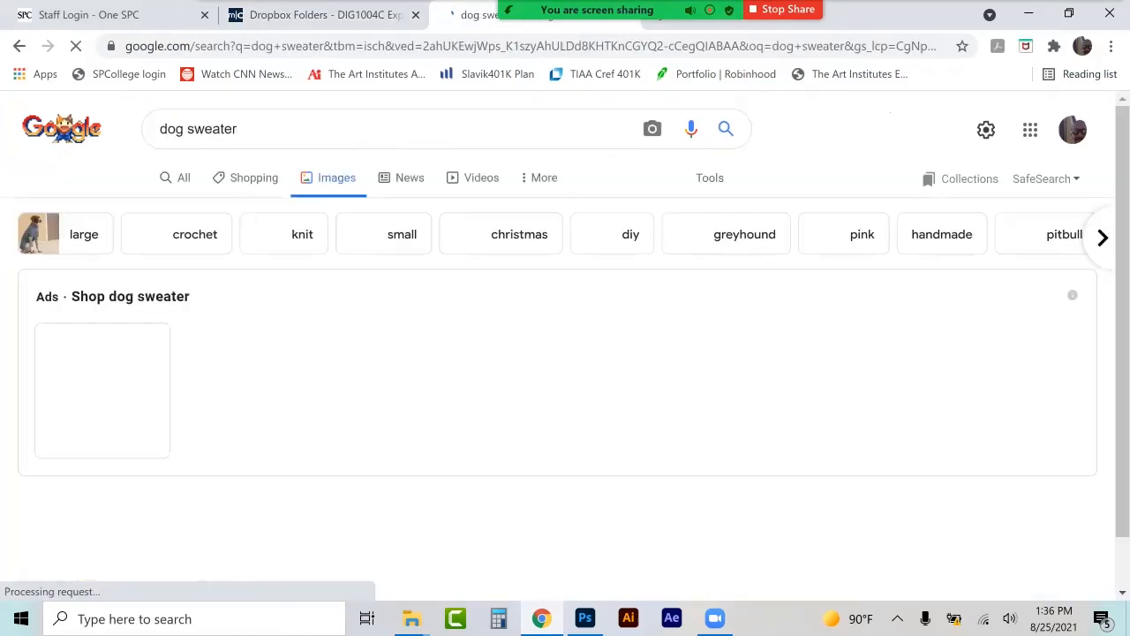
scroll(540, 370, "down", 1)
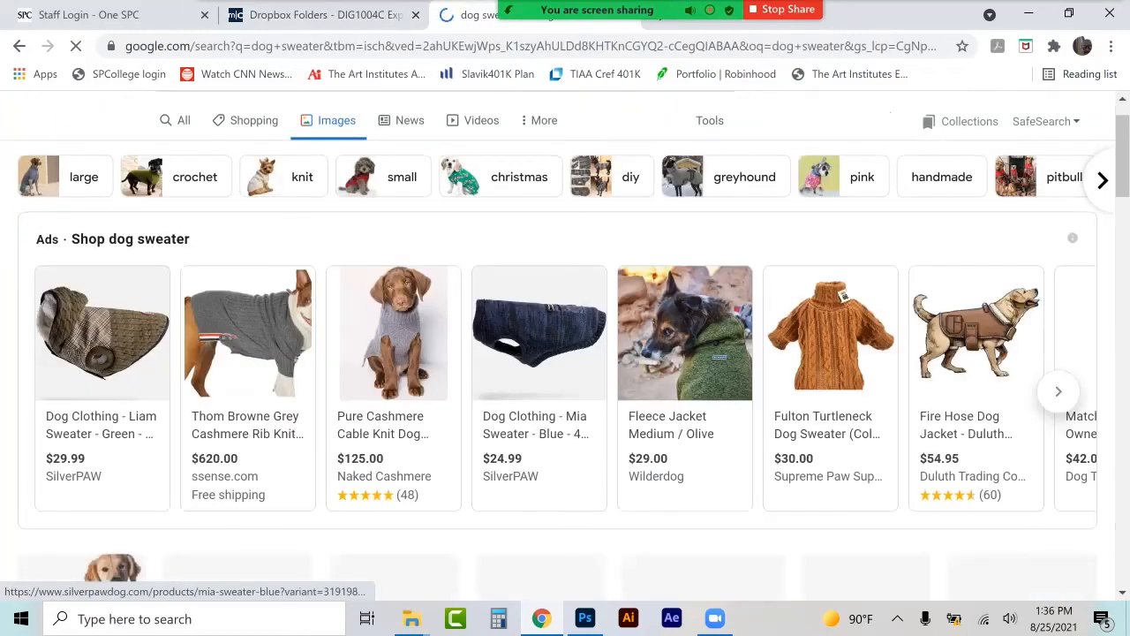
left_click(539, 336)
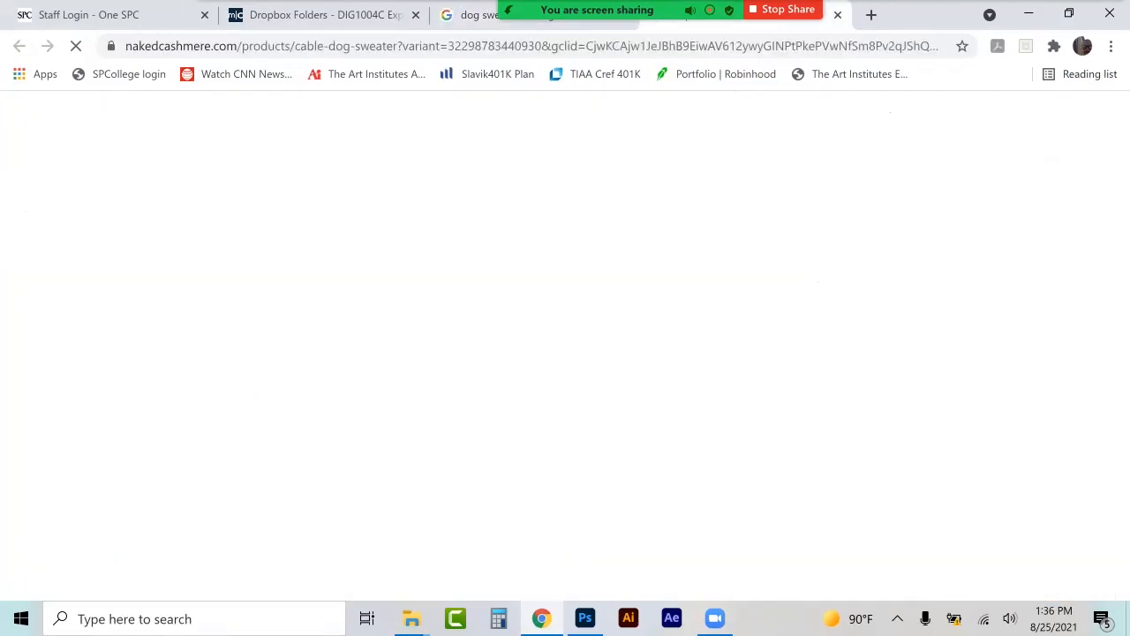
key("alt+Left")
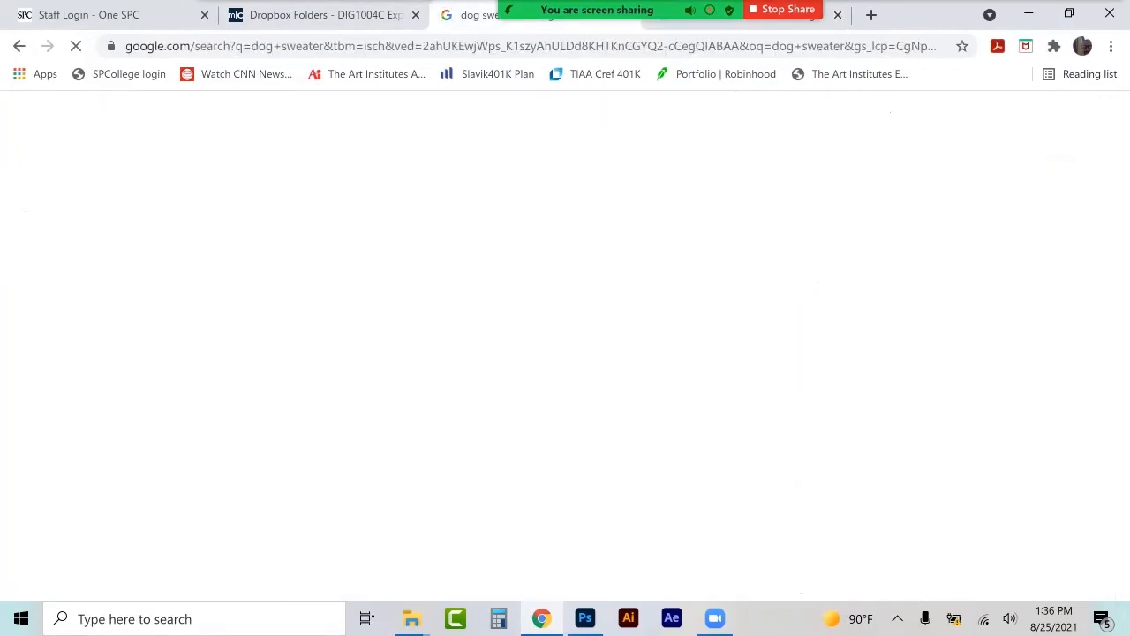
Save the yellow Dog Days Sweater image as JPEG Dog_Days_Sweater_05 in the Assignment 1_Photoshop folder.
scroll(540, 371, "down", 5)
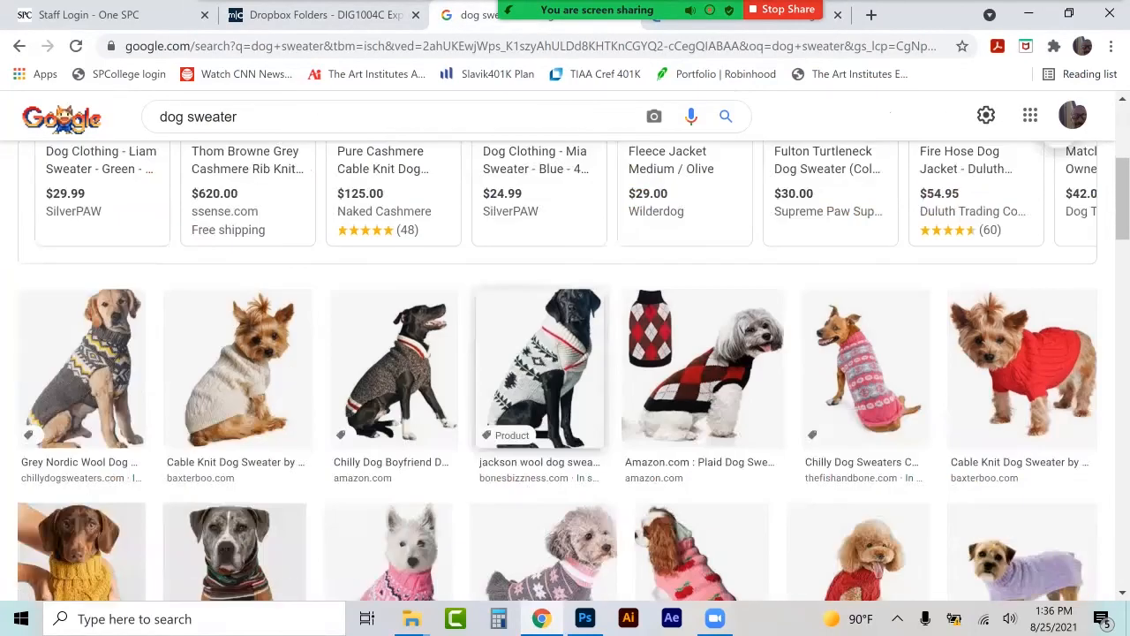
scroll(543, 406, "down", 3)
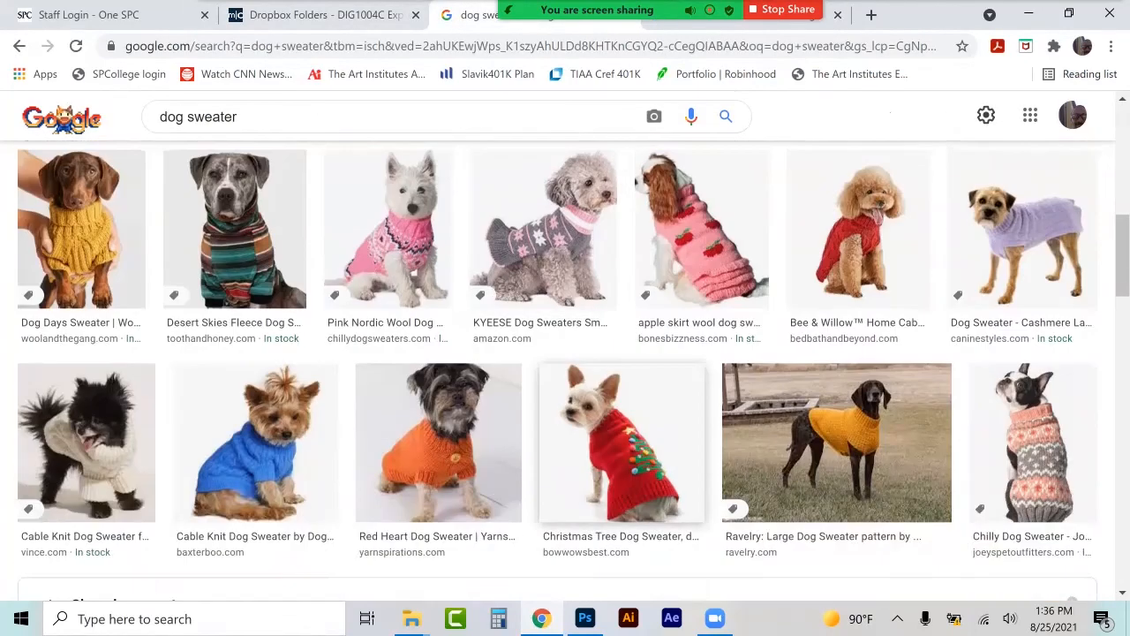
left_click(81, 227)
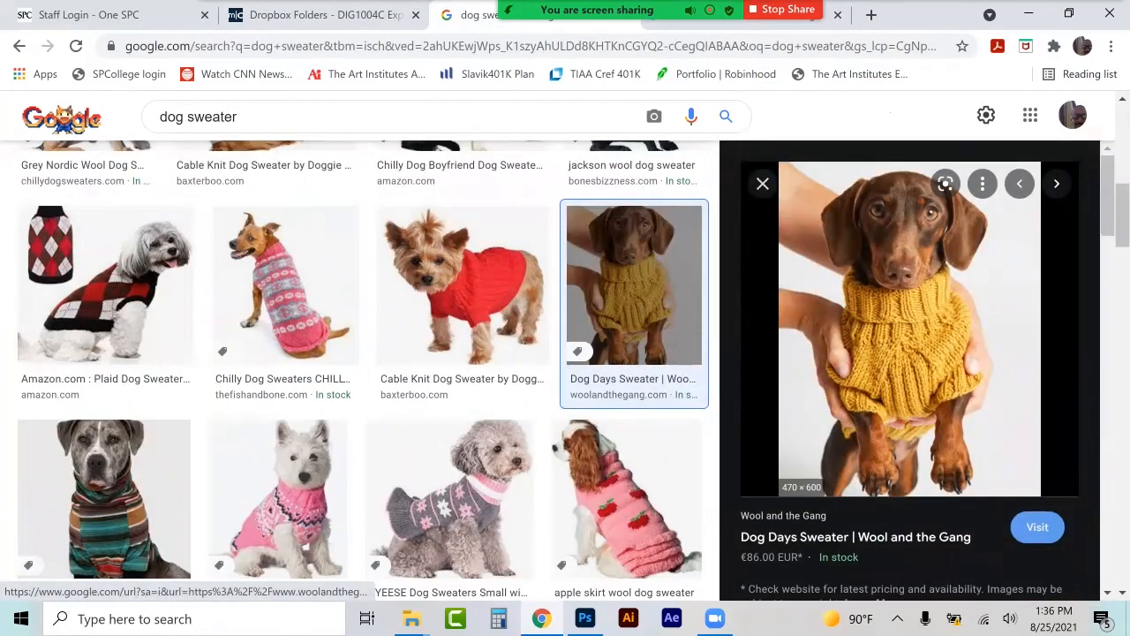
right_click(624, 257)
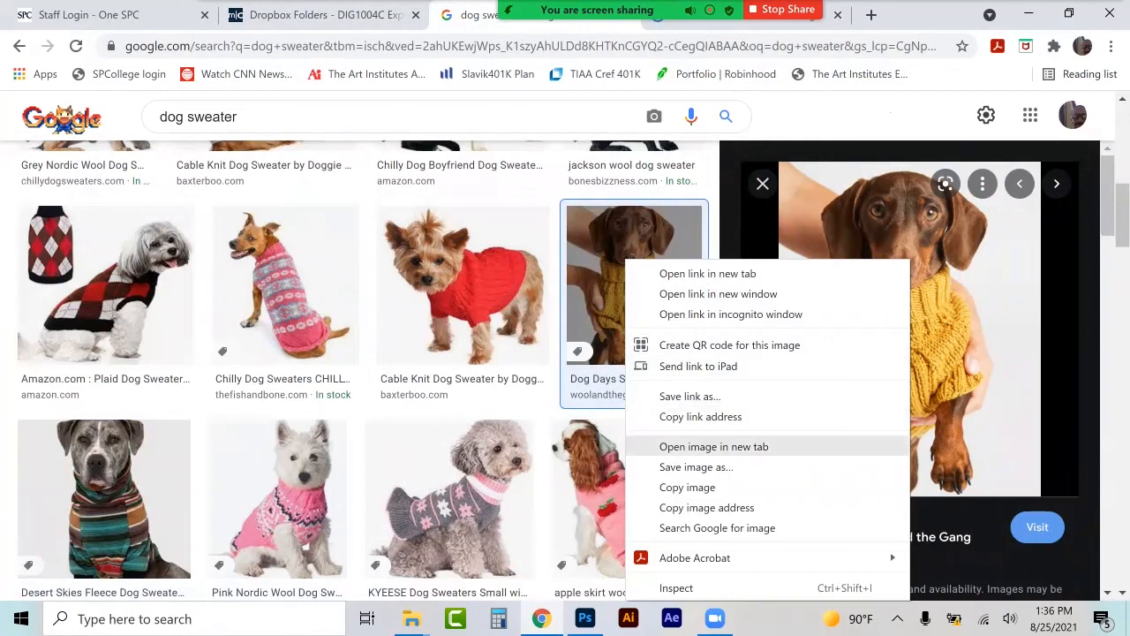
left_click(695, 466)
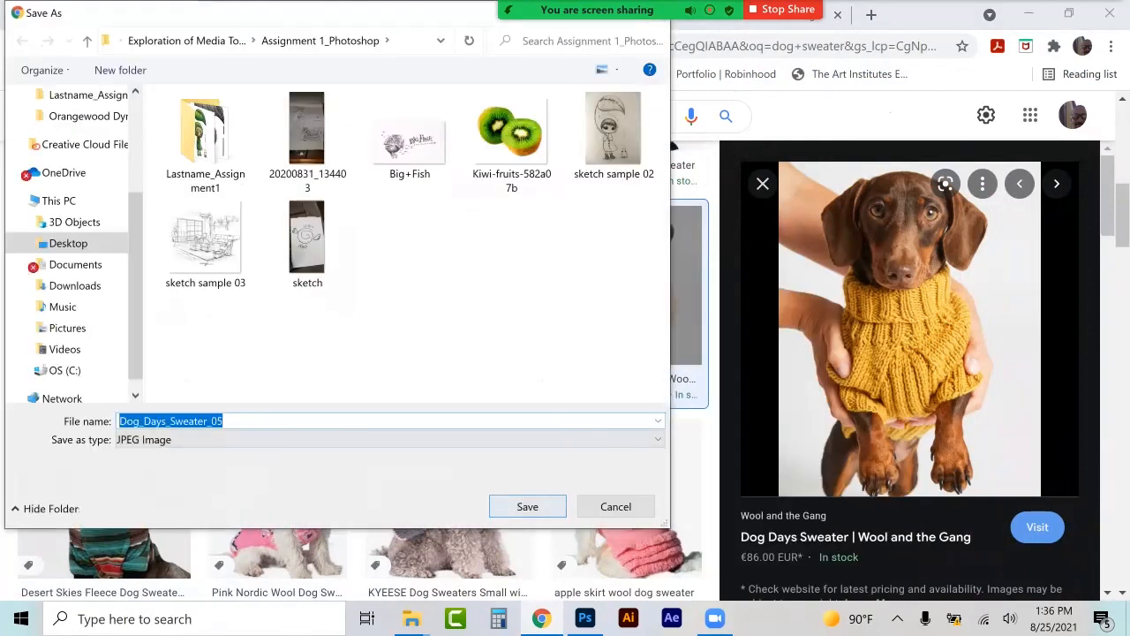
left_click(527, 506)
Switch to Photoshop and place Dog_Days_Sweater_05 as an embedded image in the Lastname_Assignment1.pdf document.
left_click(583, 618)
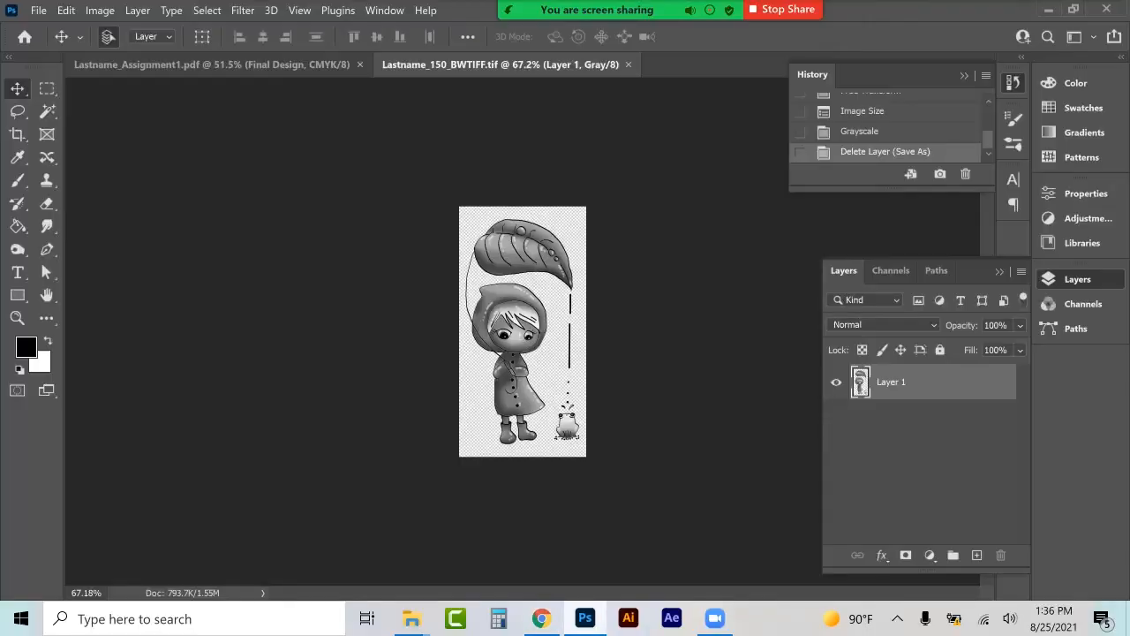
left_click(146, 65)
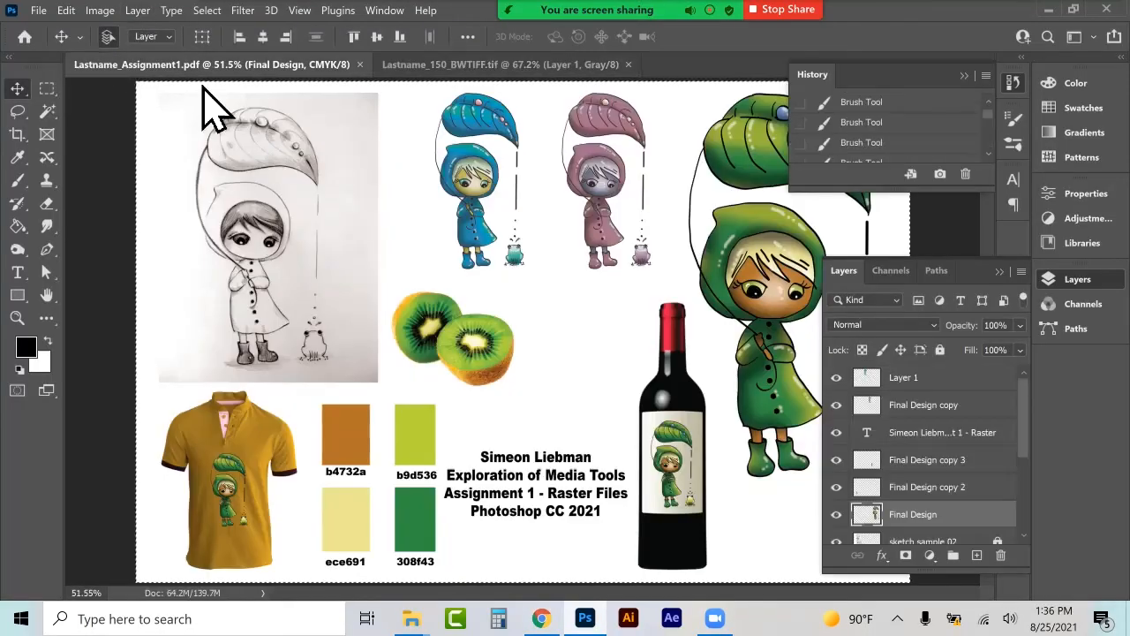
left_click(44, 11)
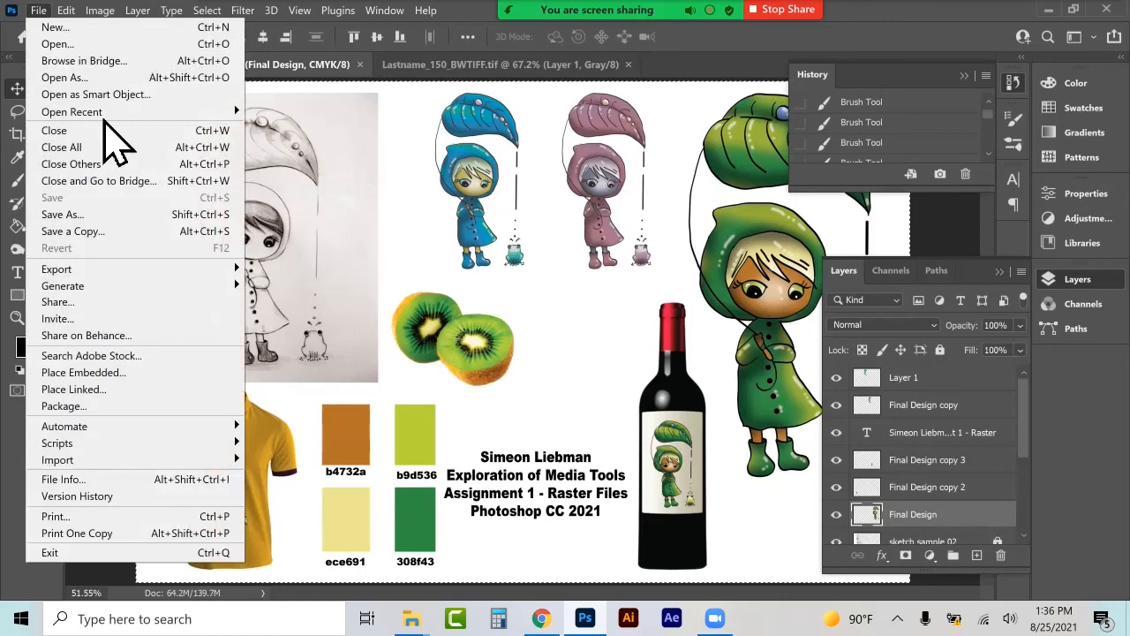
left_click(84, 372)
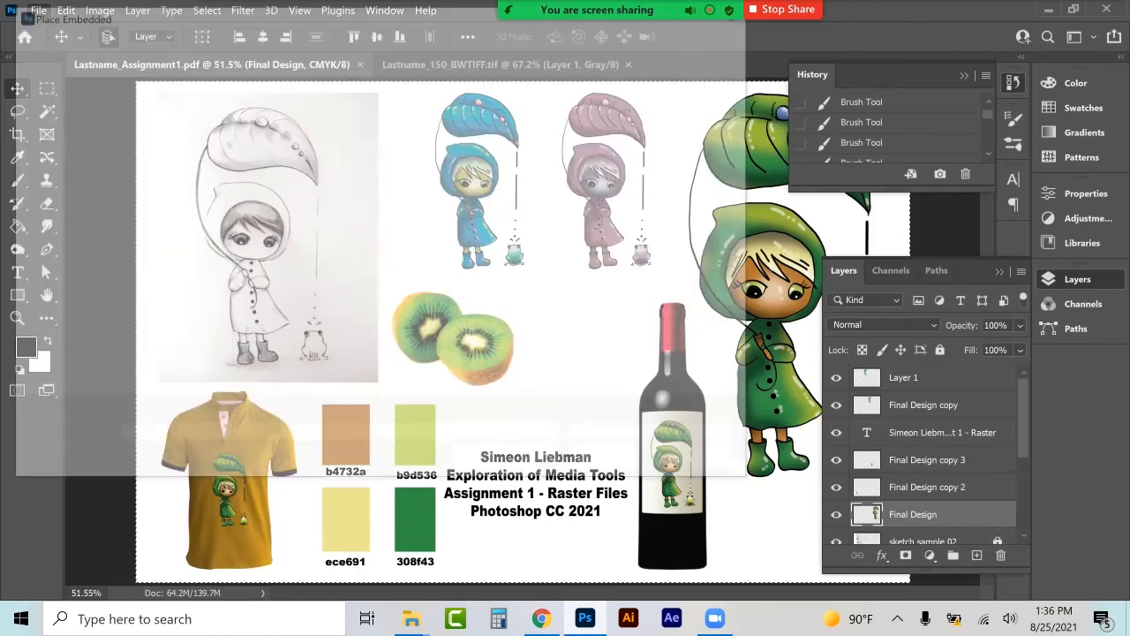
left_click(211, 41)
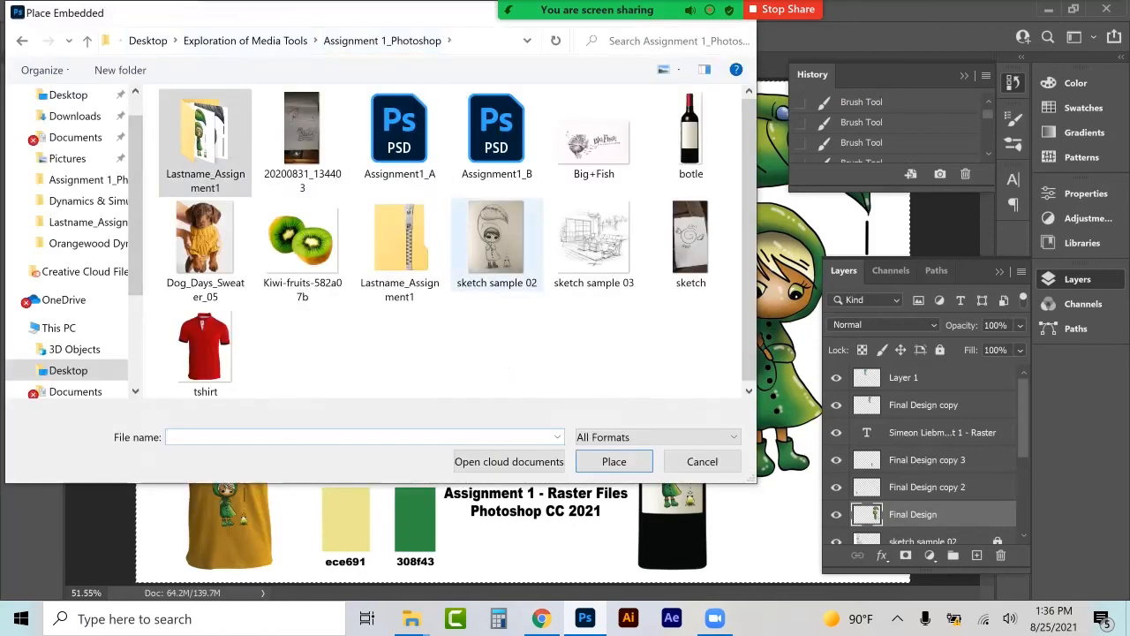
left_click(205, 238)
left_click(614, 462)
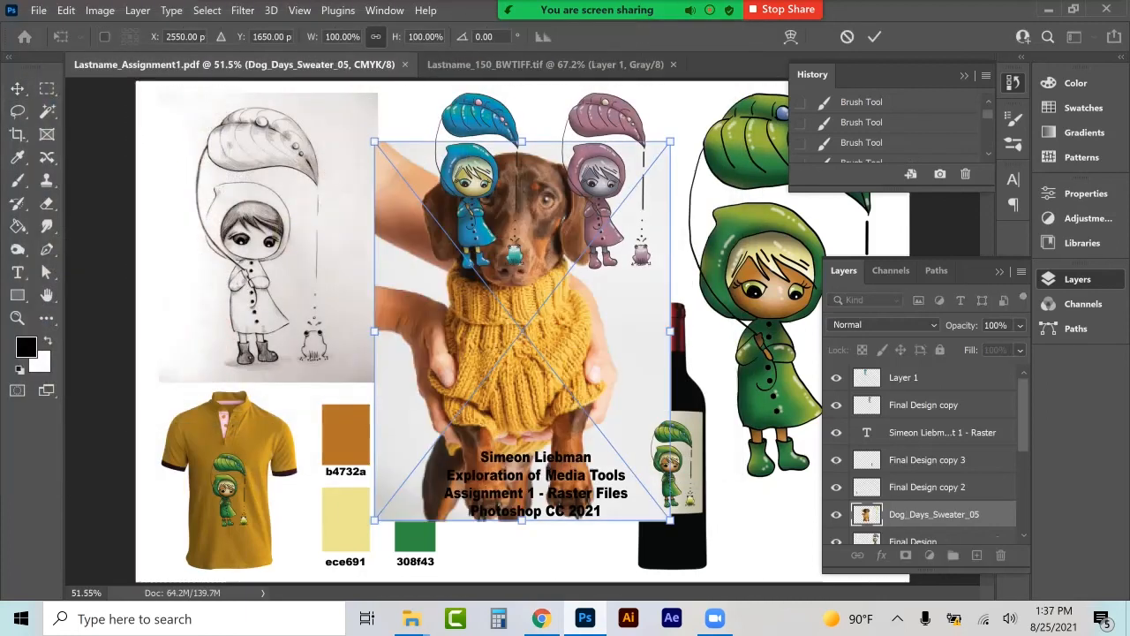
Move the placed dog photo over the pencil sketch, commit the placement and rasterize its smart object.
left_click_drag(478, 332, 426, 328)
left_click_drag(495, 280, 381, 265)
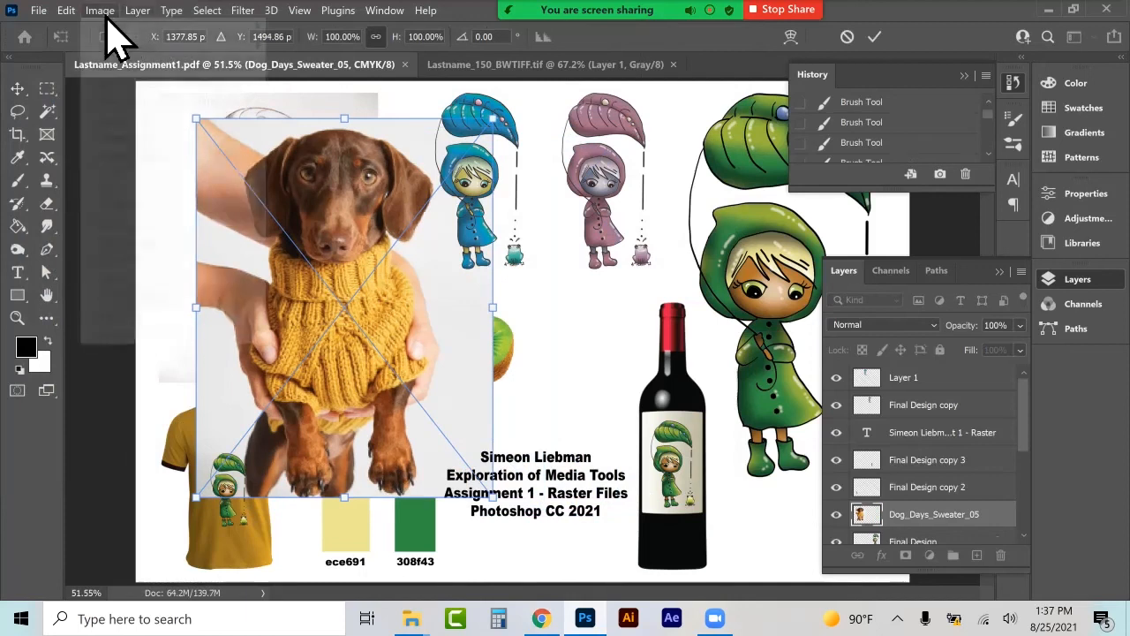
left_click(136, 10)
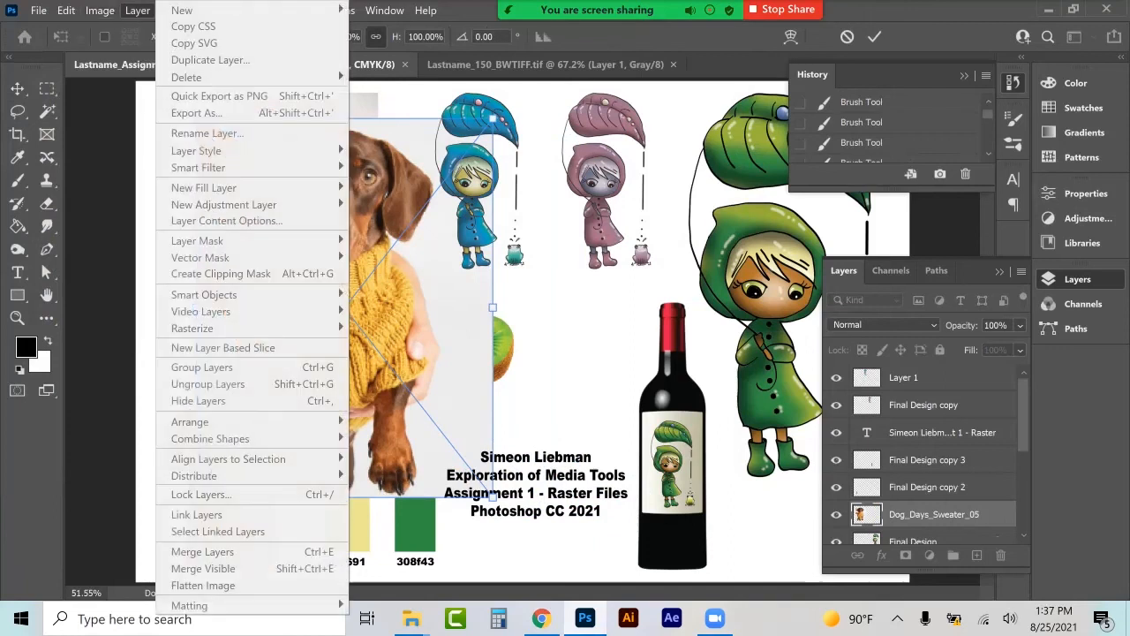
left_click(17, 89)
left_click(136, 10)
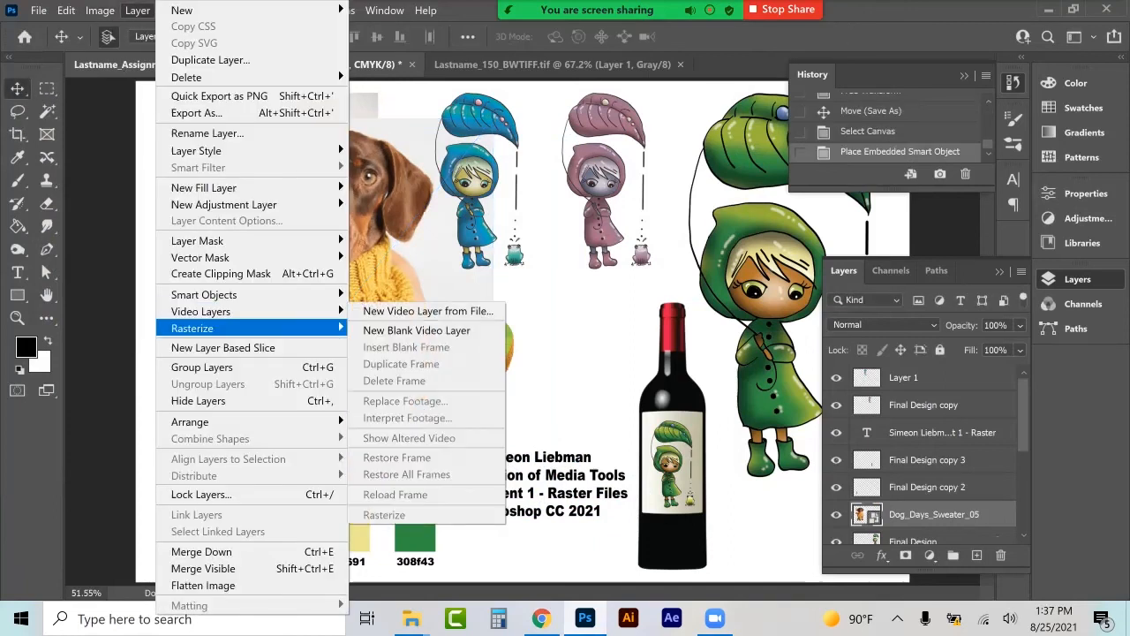
mouse_move(212, 294)
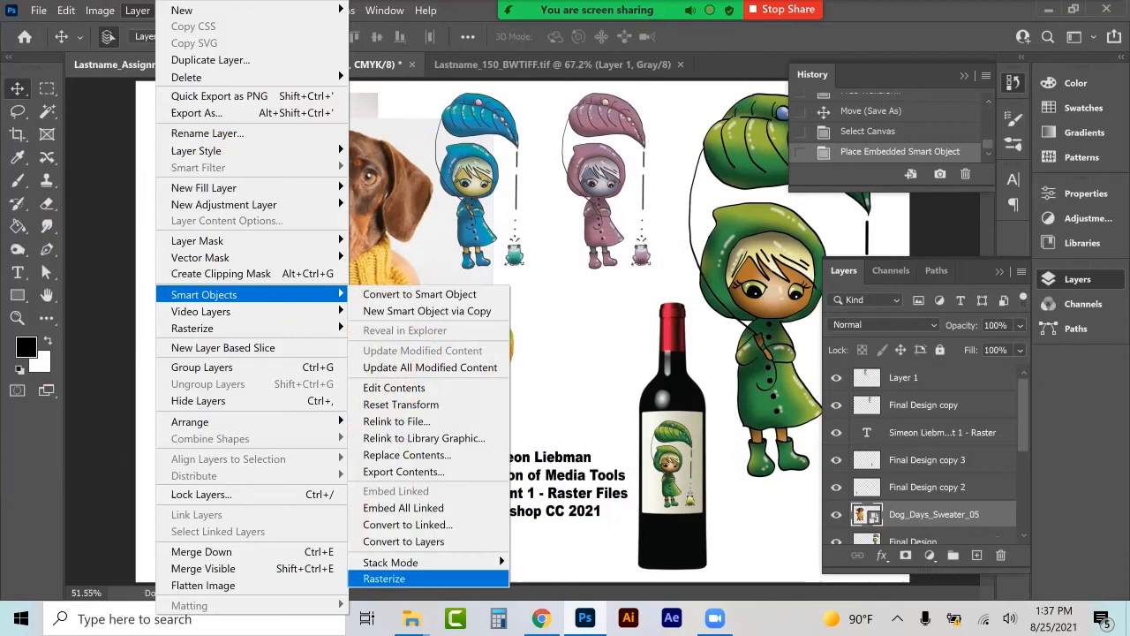
left_click(384, 578)
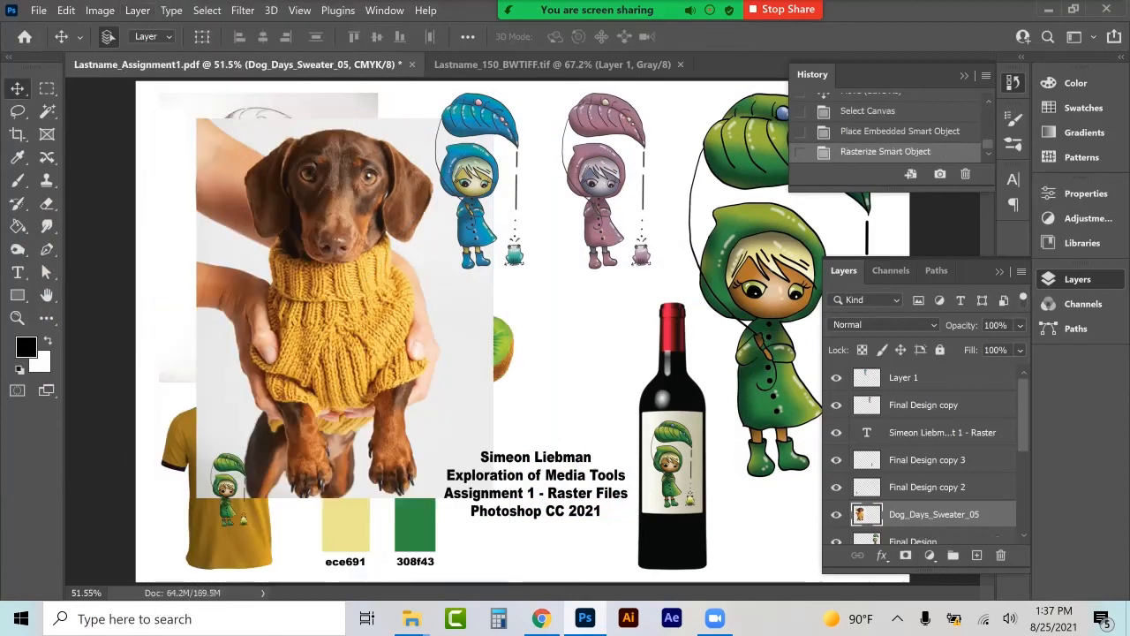
Select the light background around the dog with the Magic Wand, delete it and deselect.
left_click(48, 112)
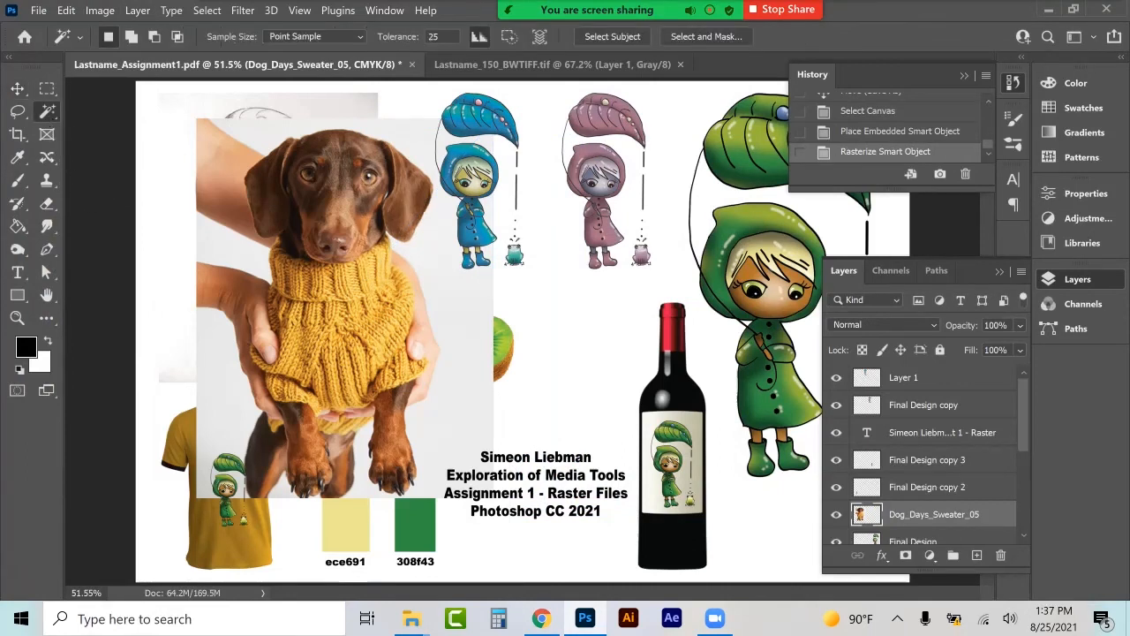
left_click(418, 350)
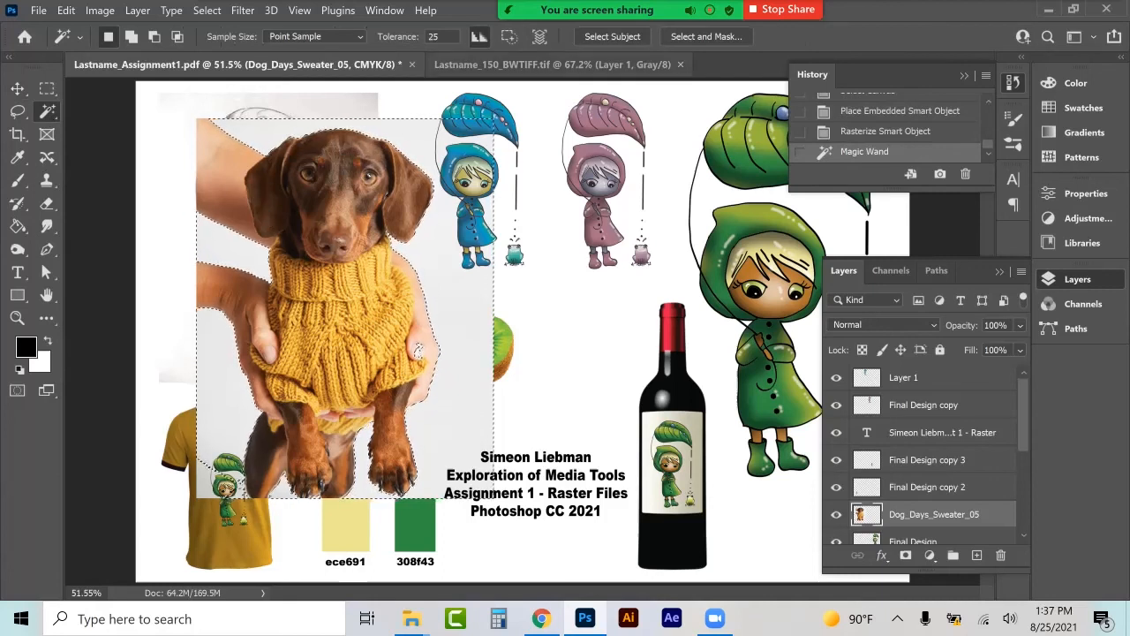
key("Up")
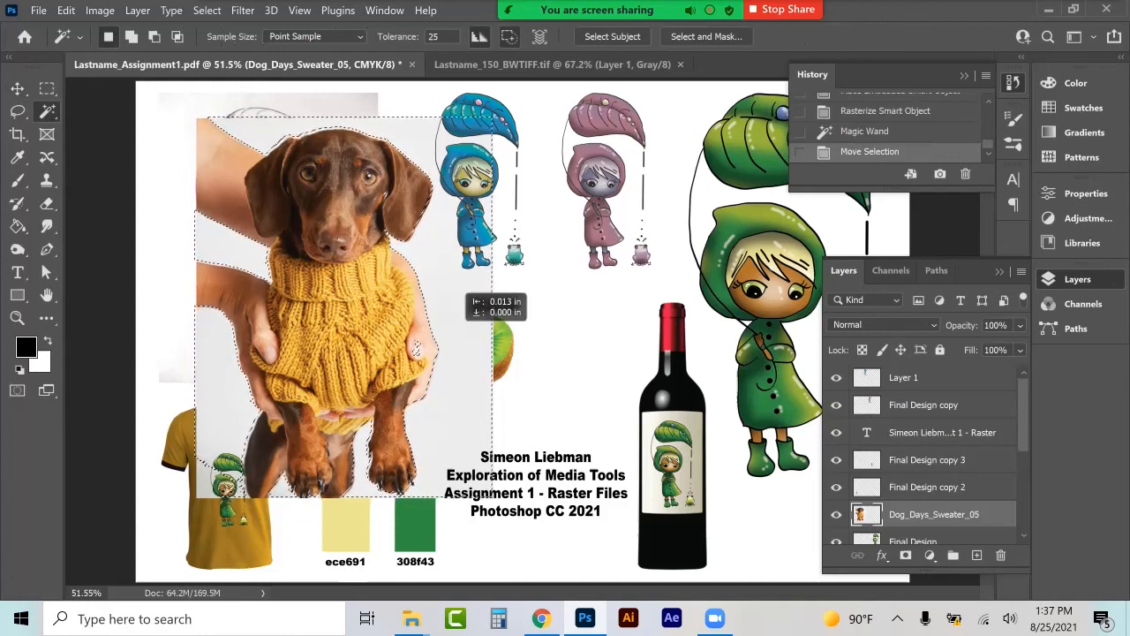
key("ctrl+d")
left_click(459, 282)
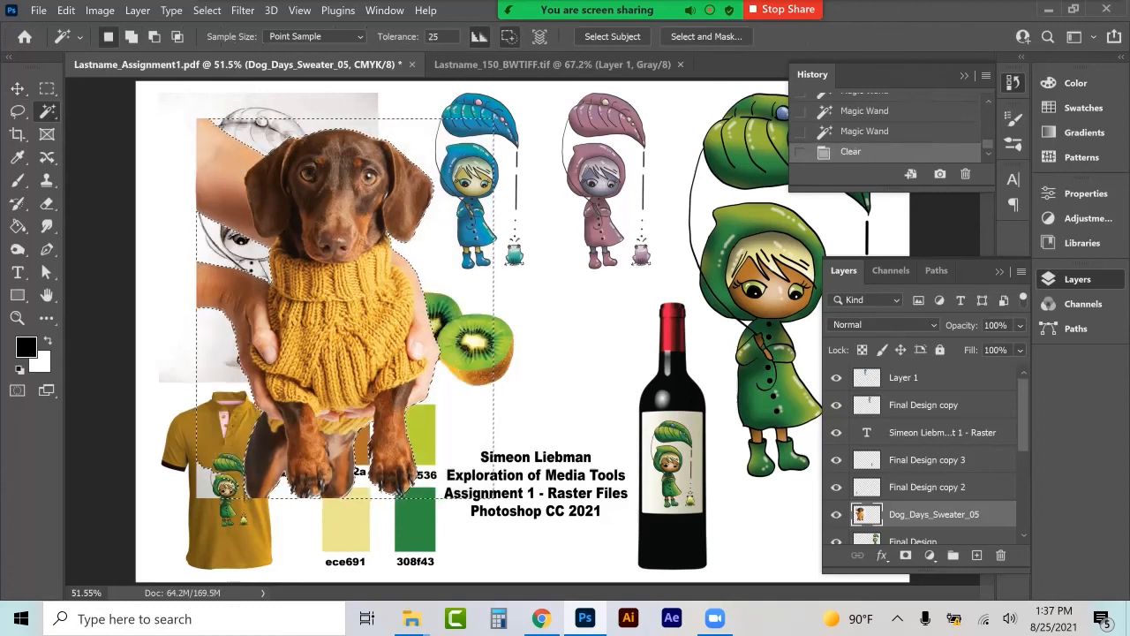
left_click(26, 90)
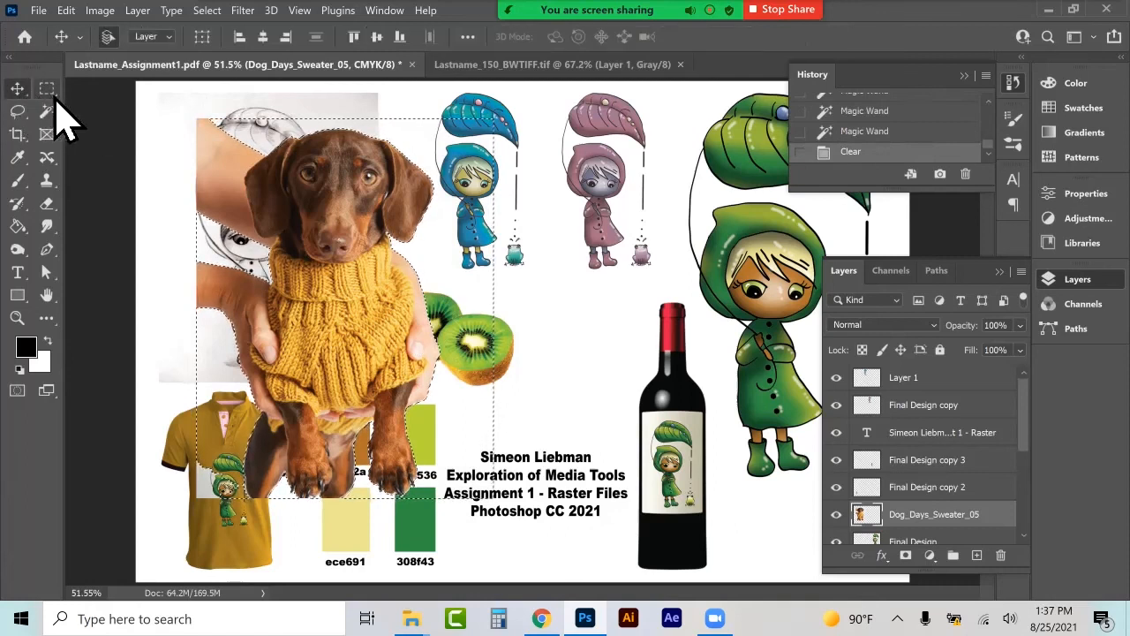
key("ctrl+d")
Scale the dog photo to about 45% and position it between the kiwi fruits and the wine bottle.
left_click_drag(353, 206, 554, 261)
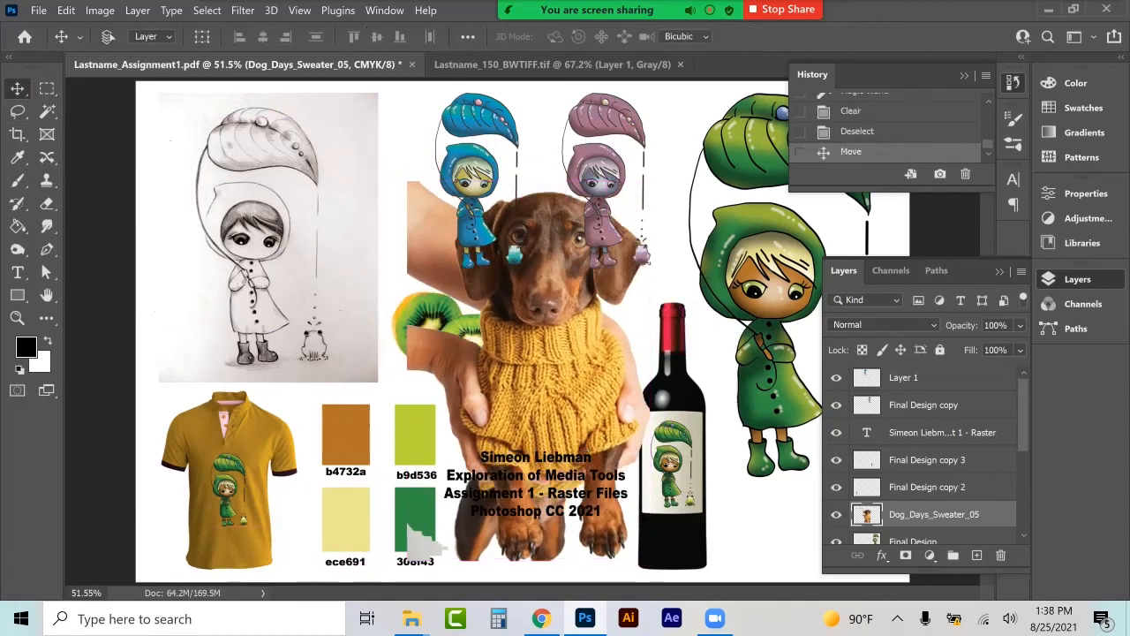
key("ctrl+t")
left_click_drag(651, 180, 575, 402)
left_click_drag(486, 407, 602, 298)
left_click_drag(516, 458, 528, 438)
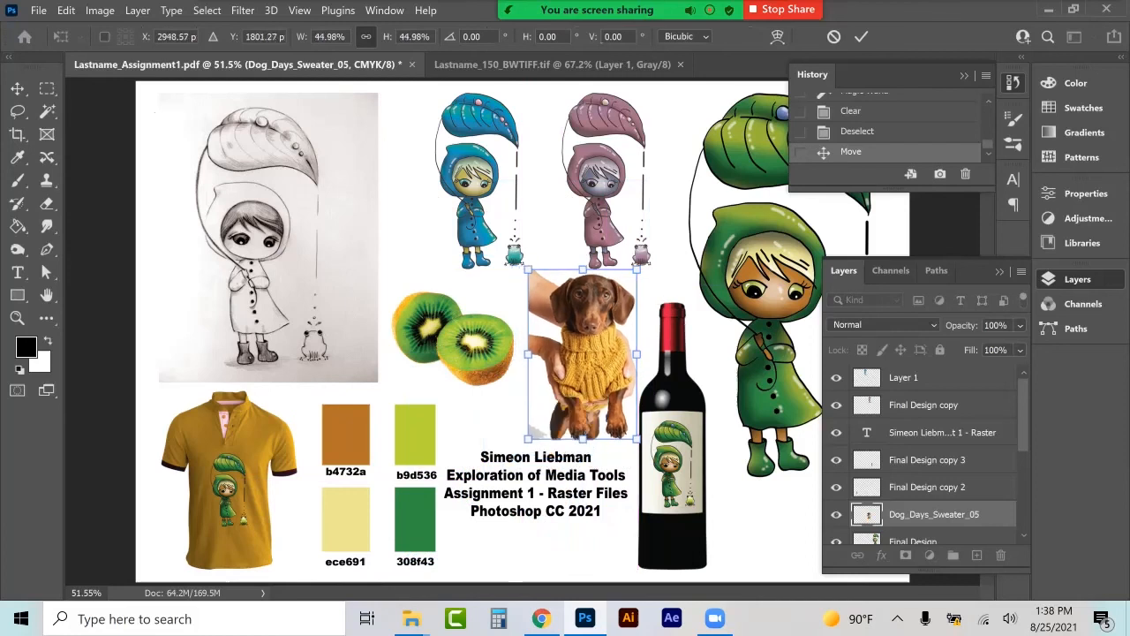
left_click(18, 89)
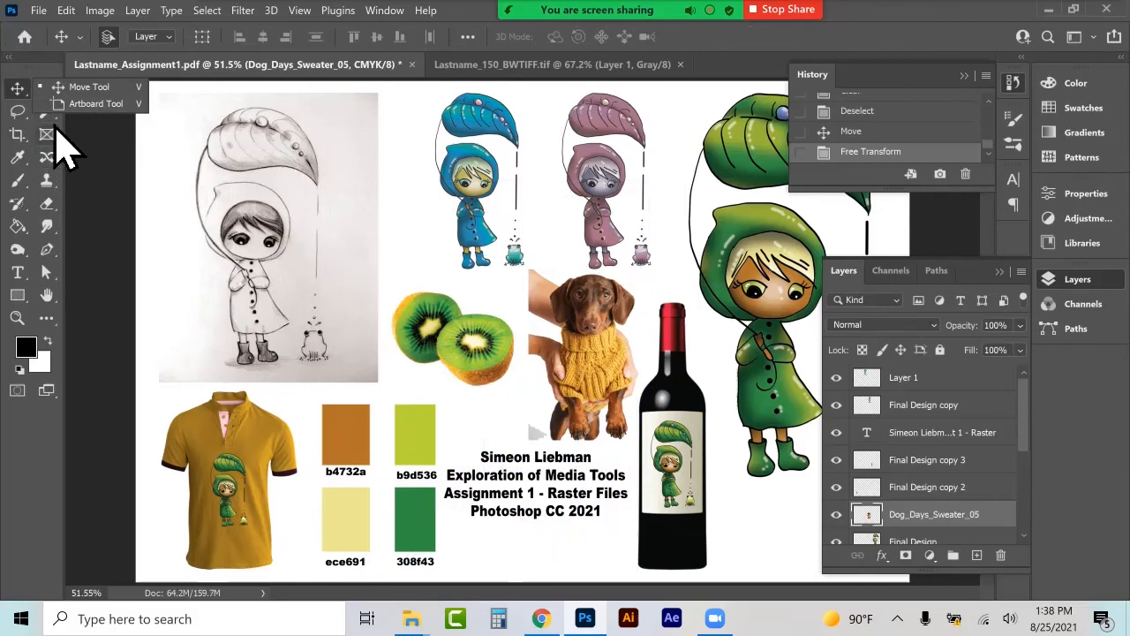
Delete the leftover grey background patch at the dog photo's lower-left corner with the Magic Wand and deselect.
key("w")
left_click(535, 431)
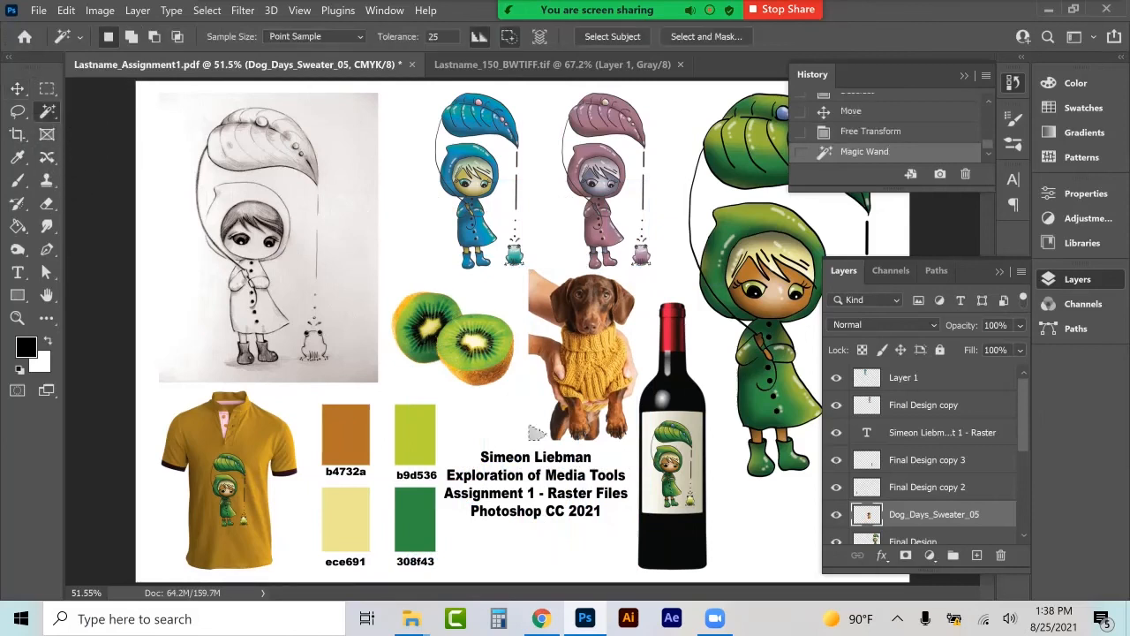
key("Delete")
left_click_drag(531, 430, 526, 431)
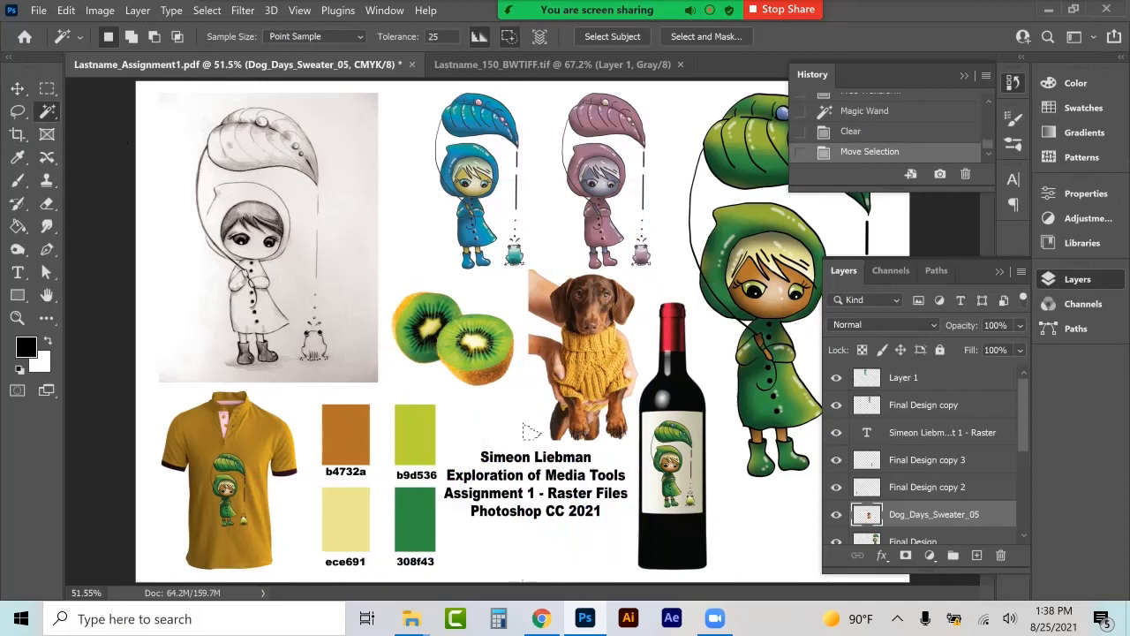
left_click(48, 89)
left_click(105, 127)
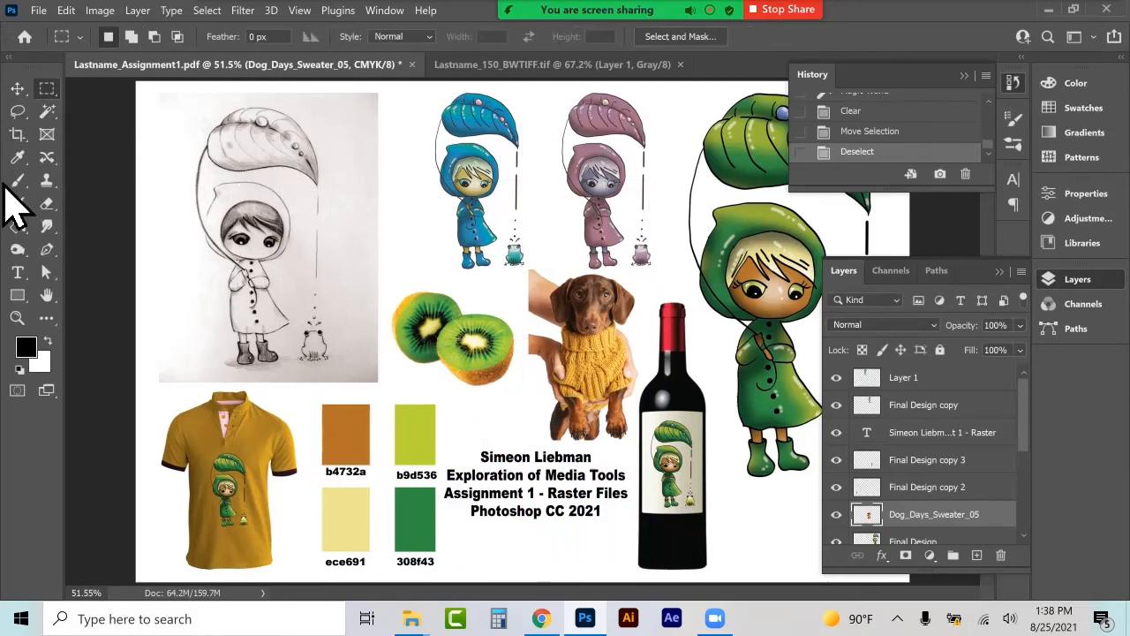
Move the green girl design from the T-shirt onto the dog's sweater and scale it to about 71%.
left_click(18, 88)
left_click_drag(231, 476, 584, 337)
key("ctrl+t")
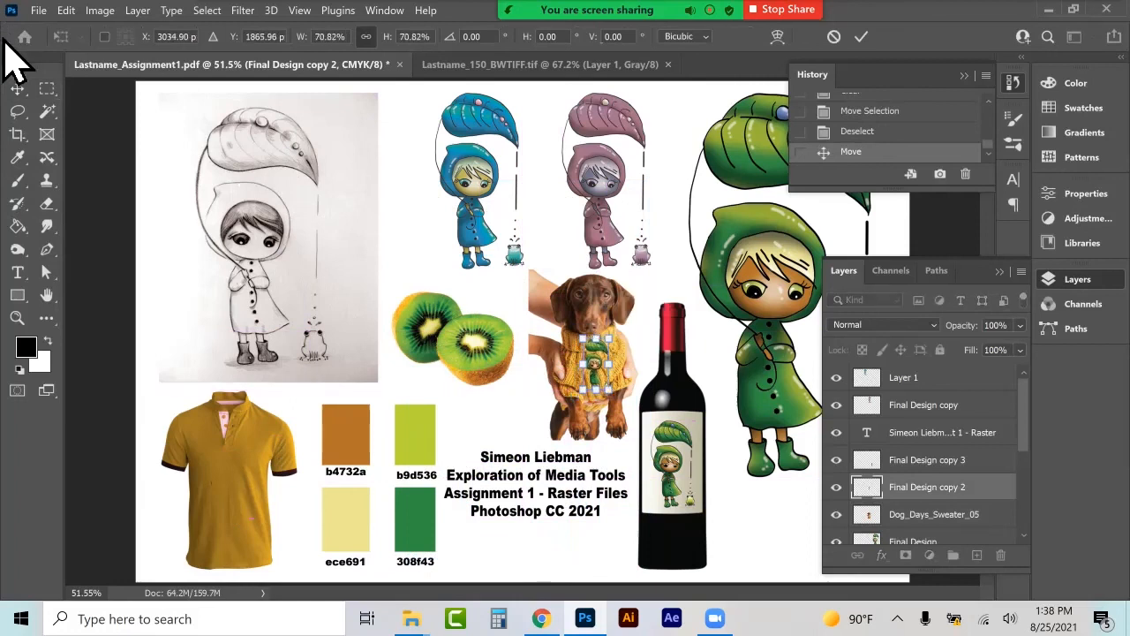
left_click(113, 145)
left_click(113, 145)
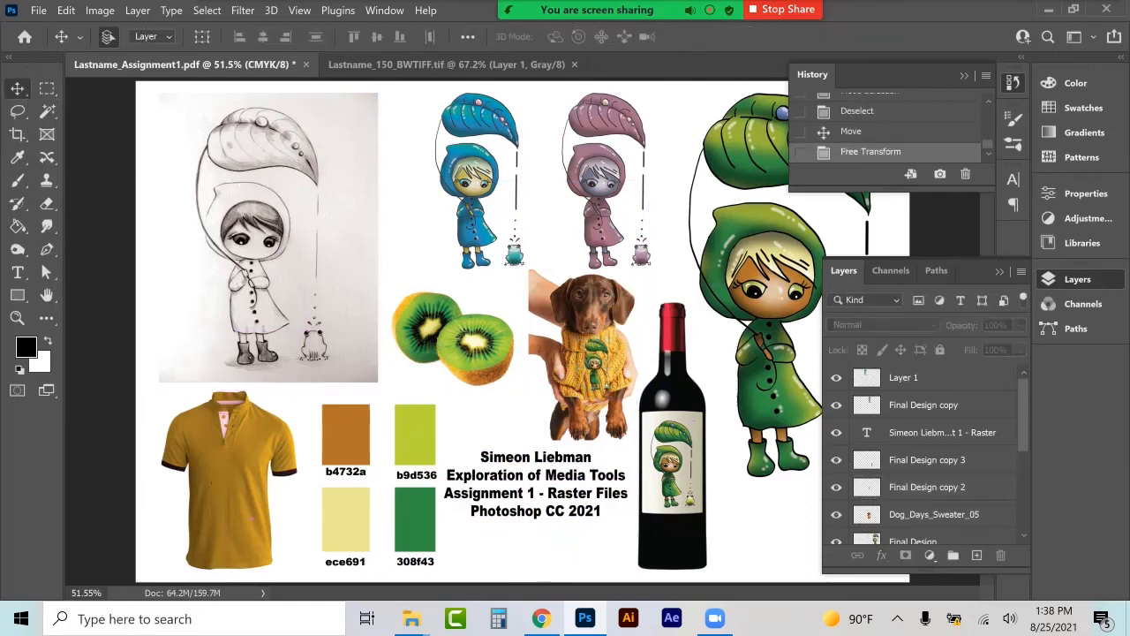